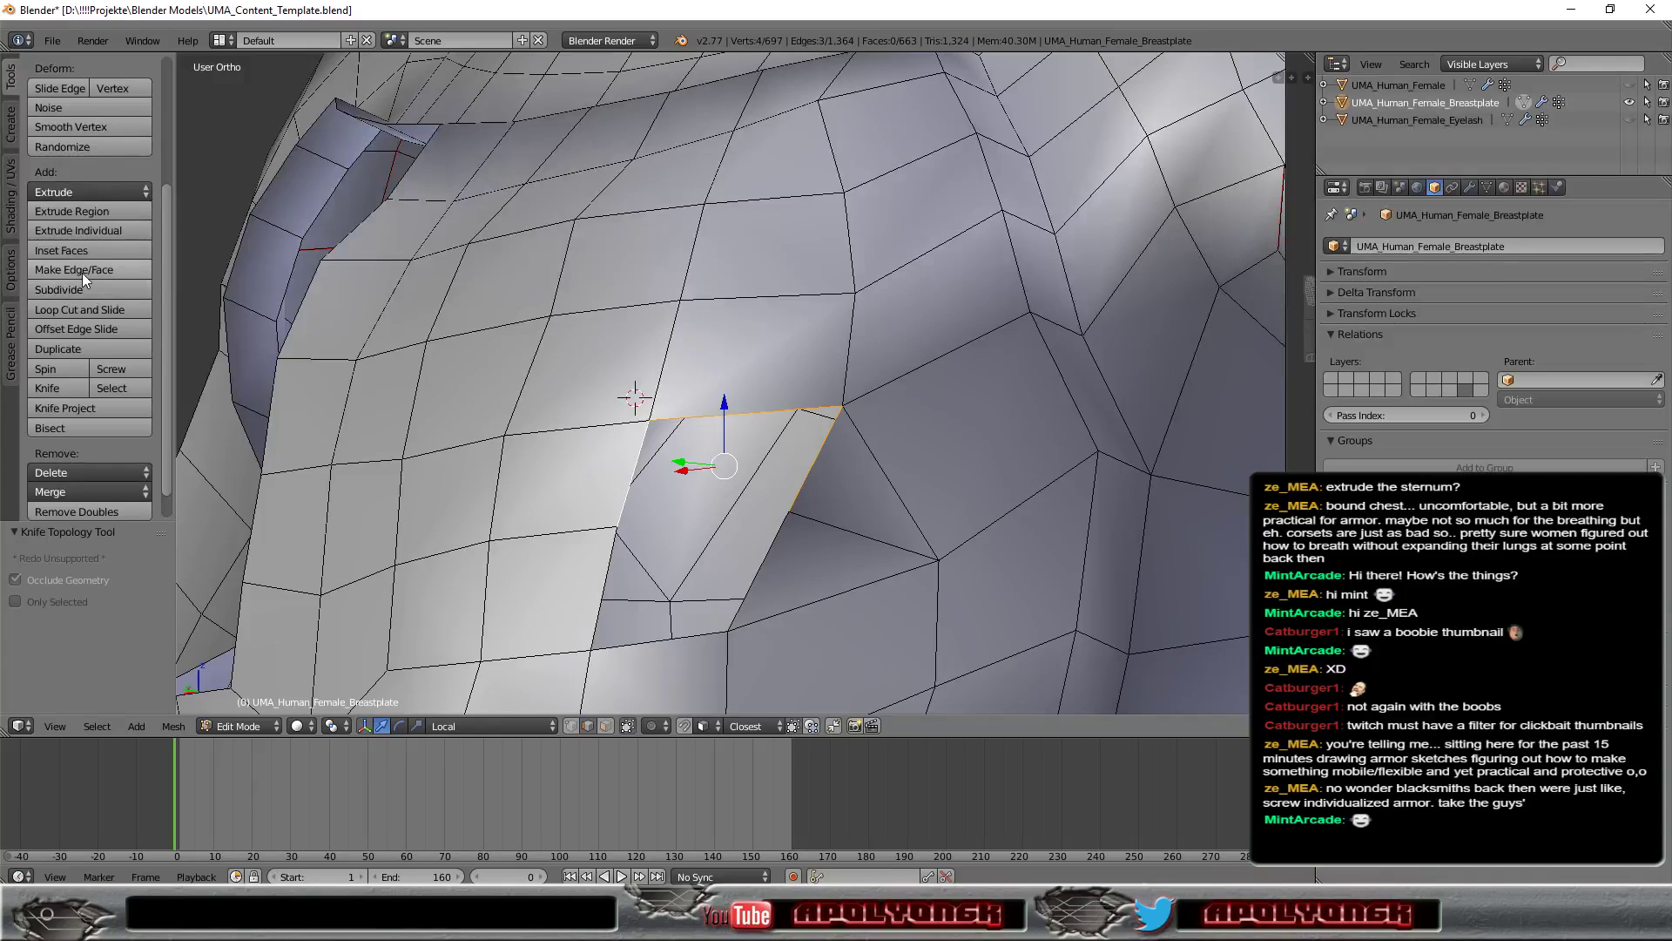
Step: Fill two faces in the chest gap below the collar with Make Edge/Face (F)
left_click(82, 272)
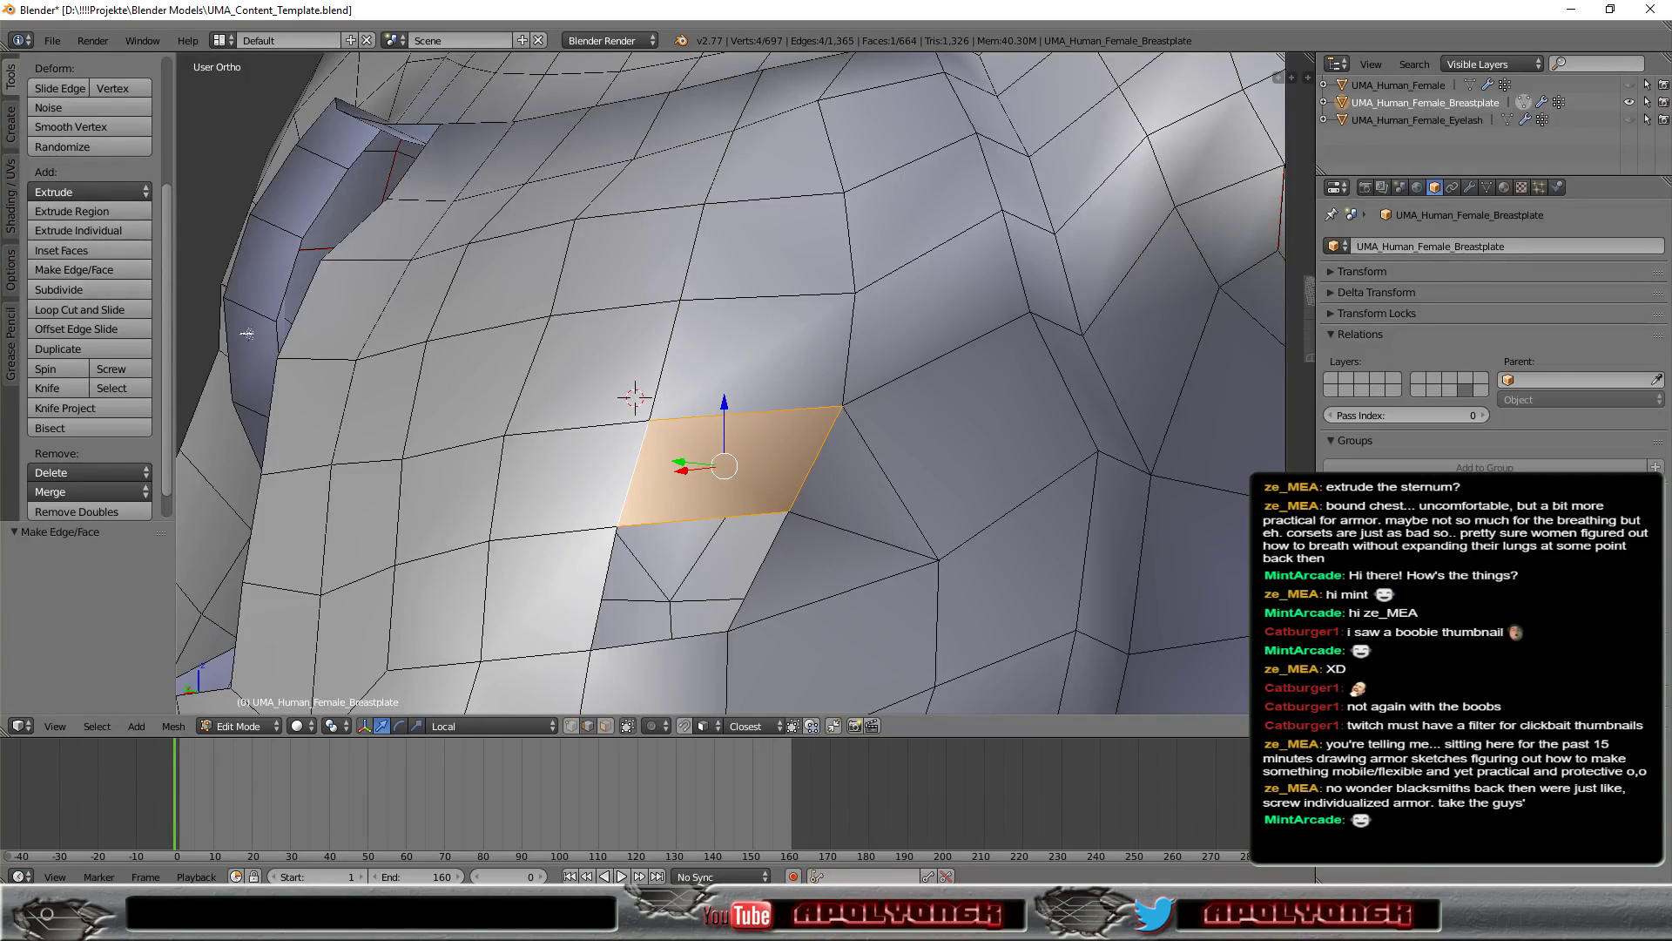
left_click(751, 580, "alt")
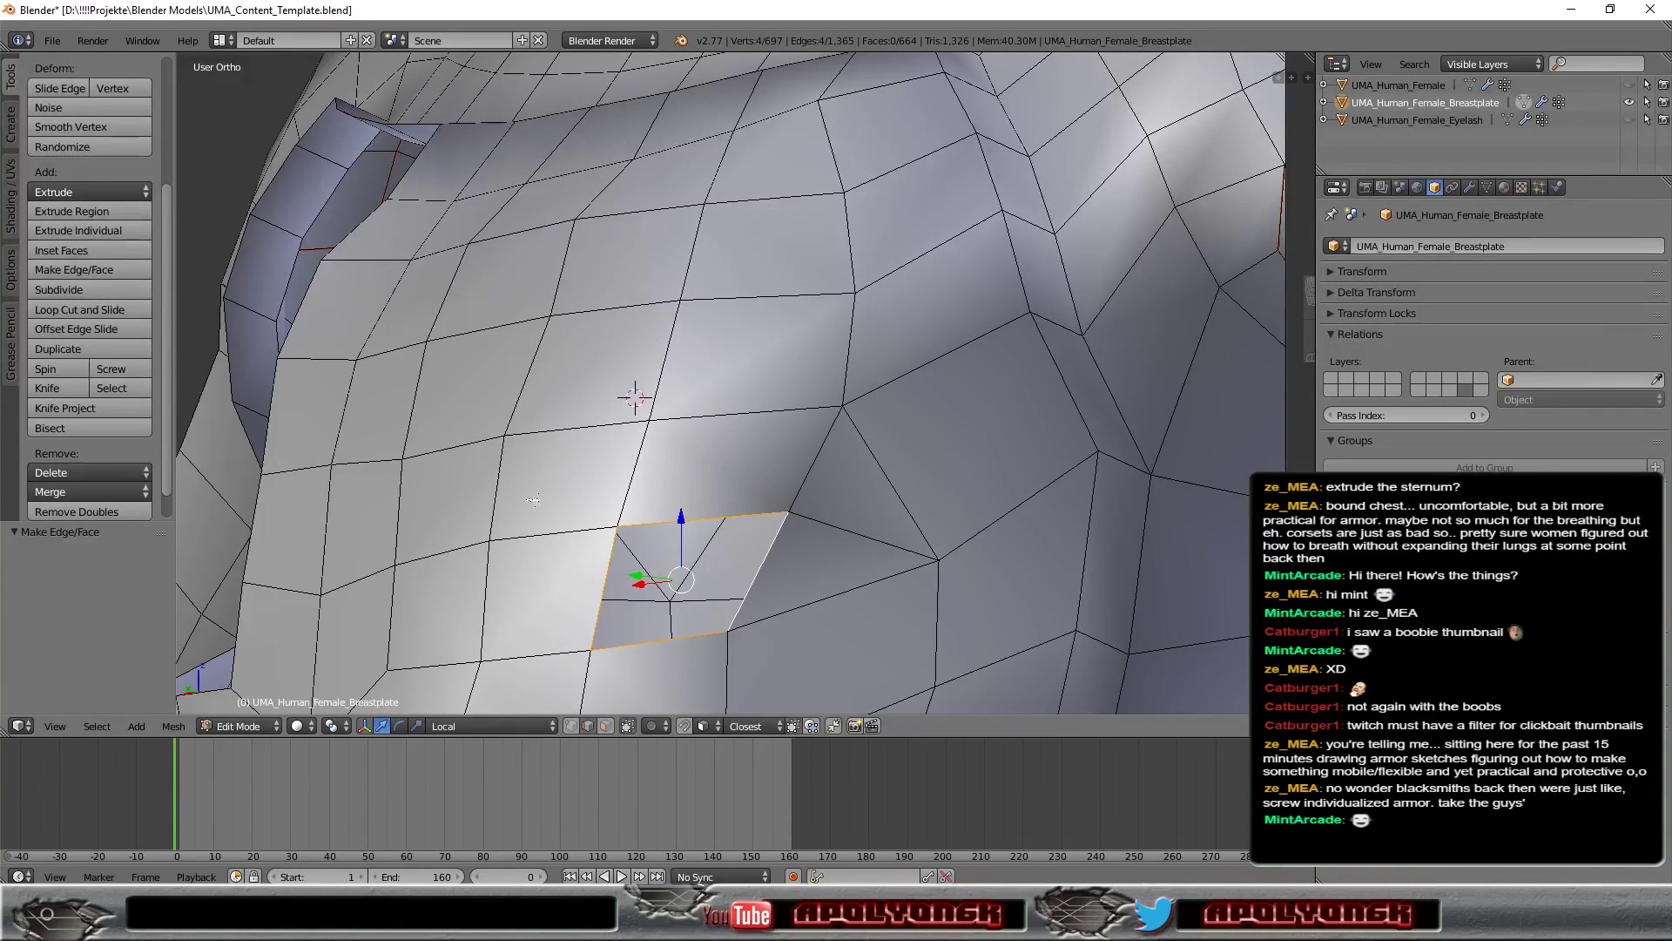
left_click(71, 269)
scroll(732, 384, "down", 8)
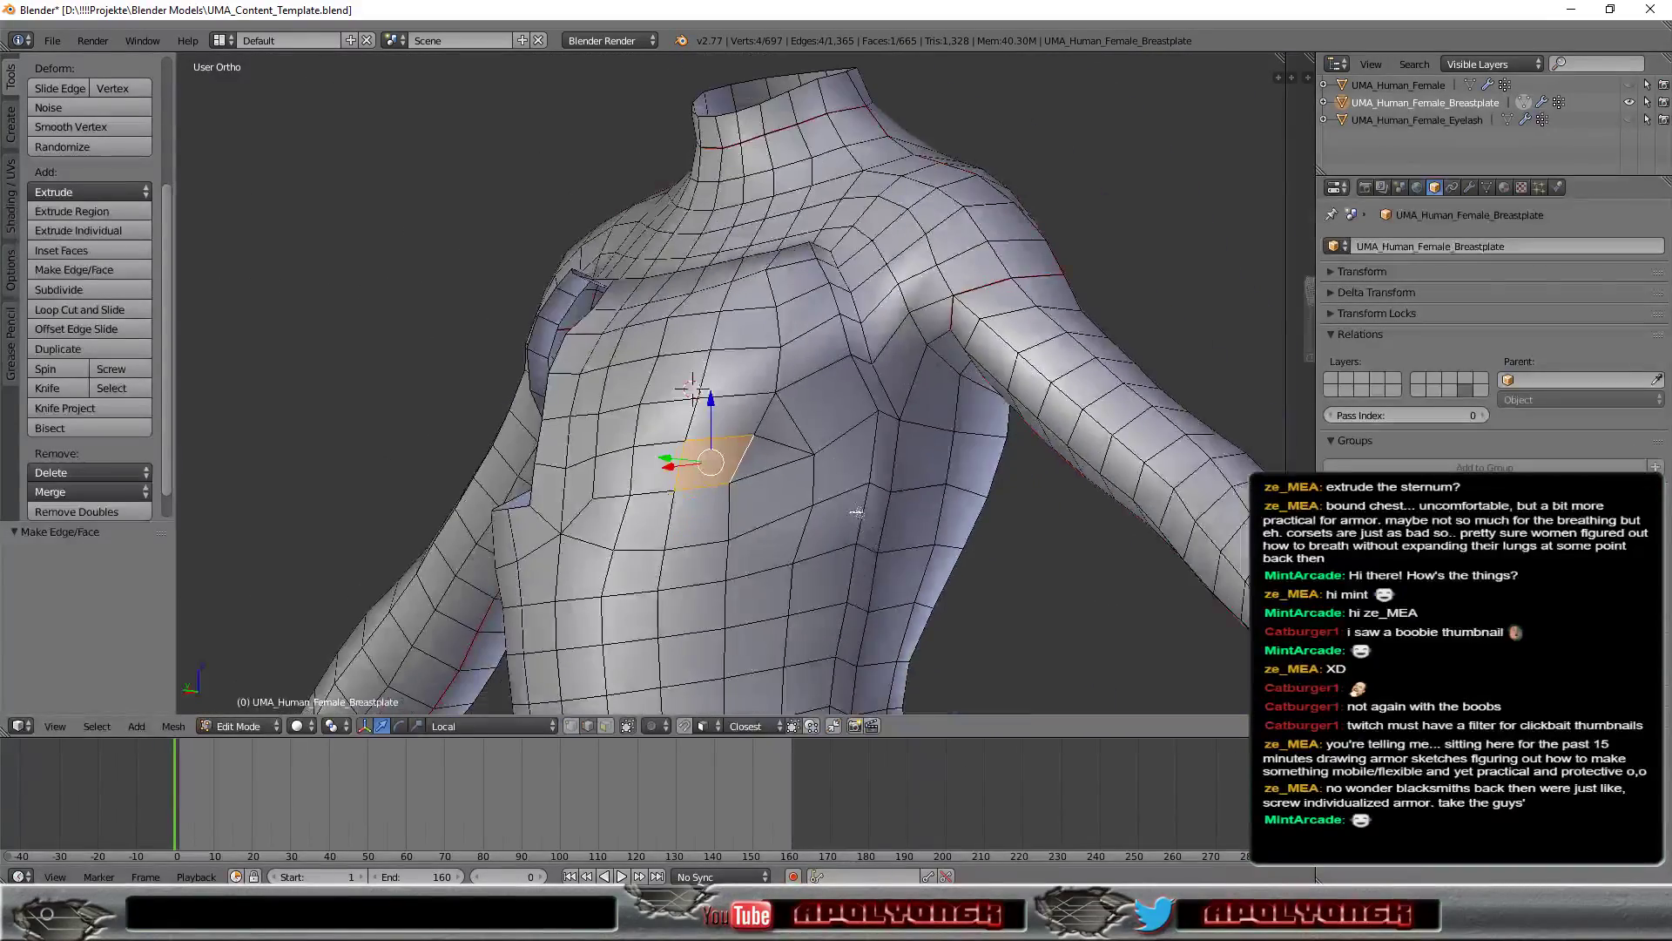
mouse_move(836, 409)
middle_mouse_down()
mouse_move(747, 550)
mouse_move(939, 490)
mouse_move(859, 554)
mouse_move(677, 643)
middle_mouse_up()
scroll(859, 554, "up", 2)
scroll(859, 554, "up", 2)
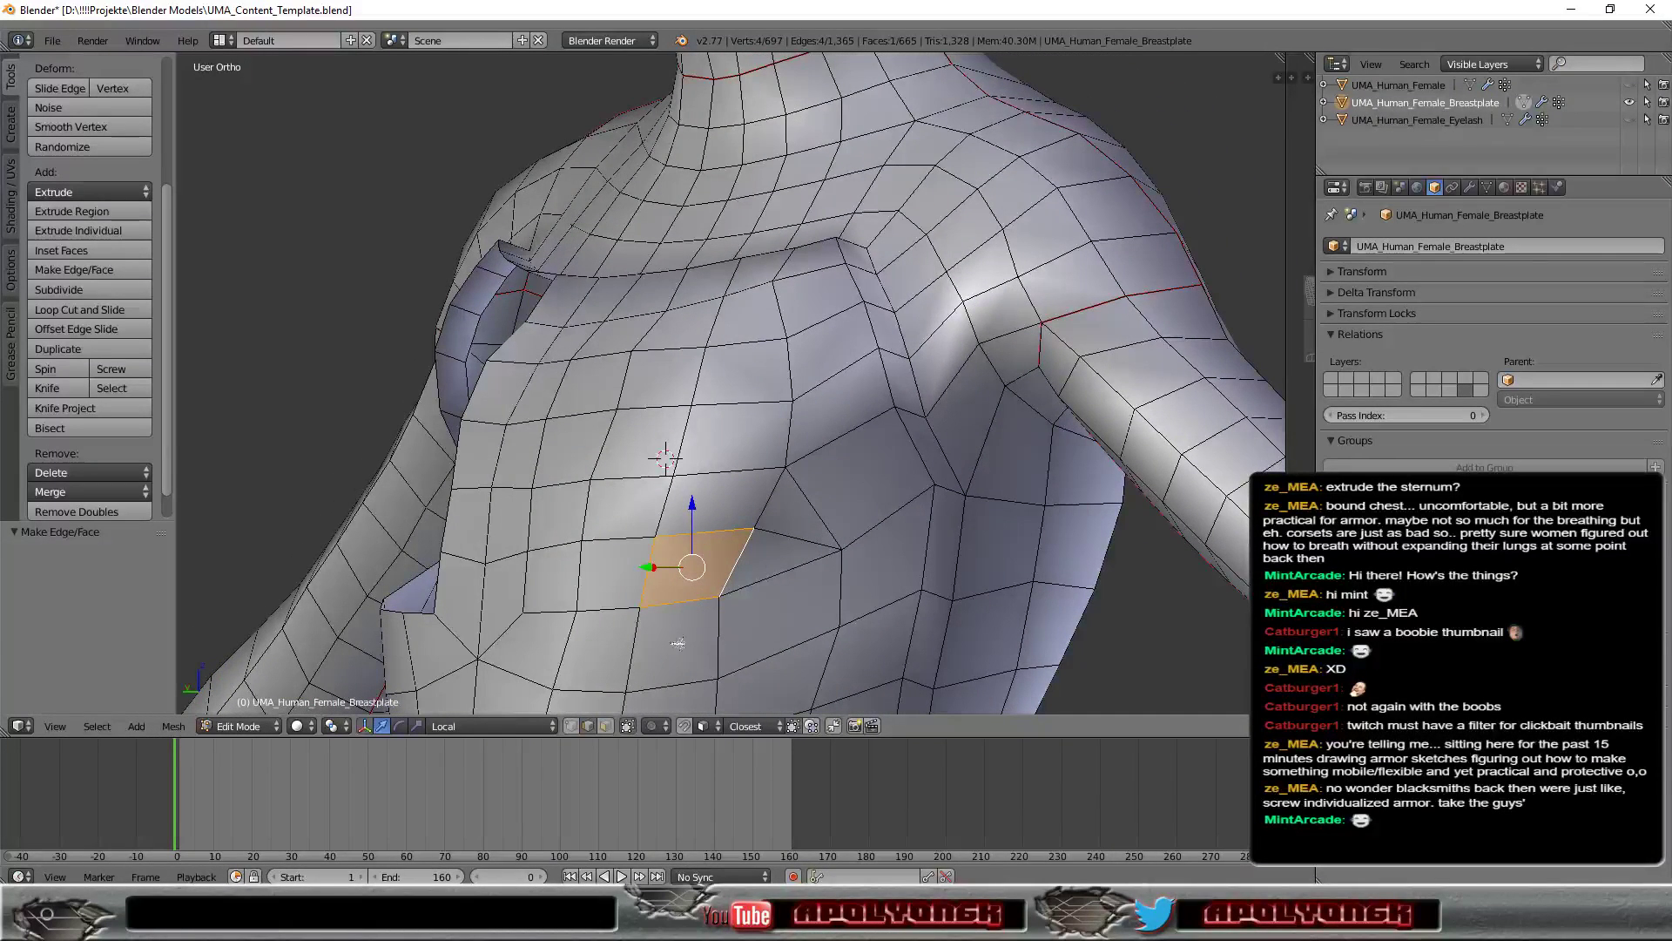
Step: Lower the bottom edges of the two new chest faces slightly along Z
right_click(678, 601)
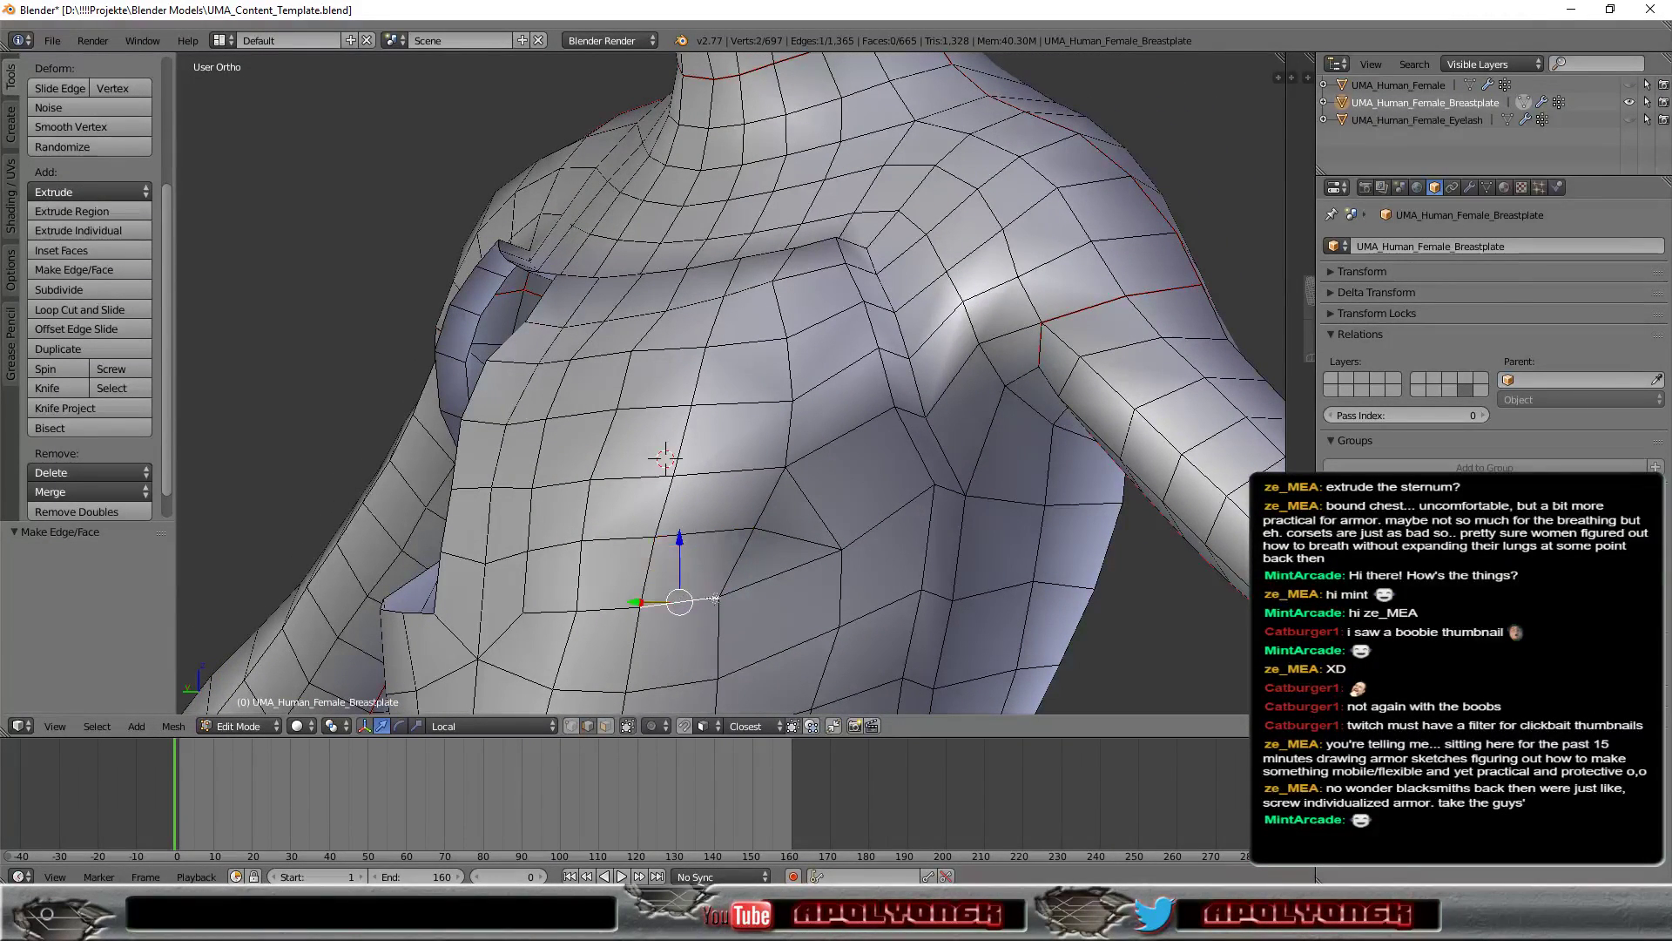
left_click_drag(684, 545, 588, 620)
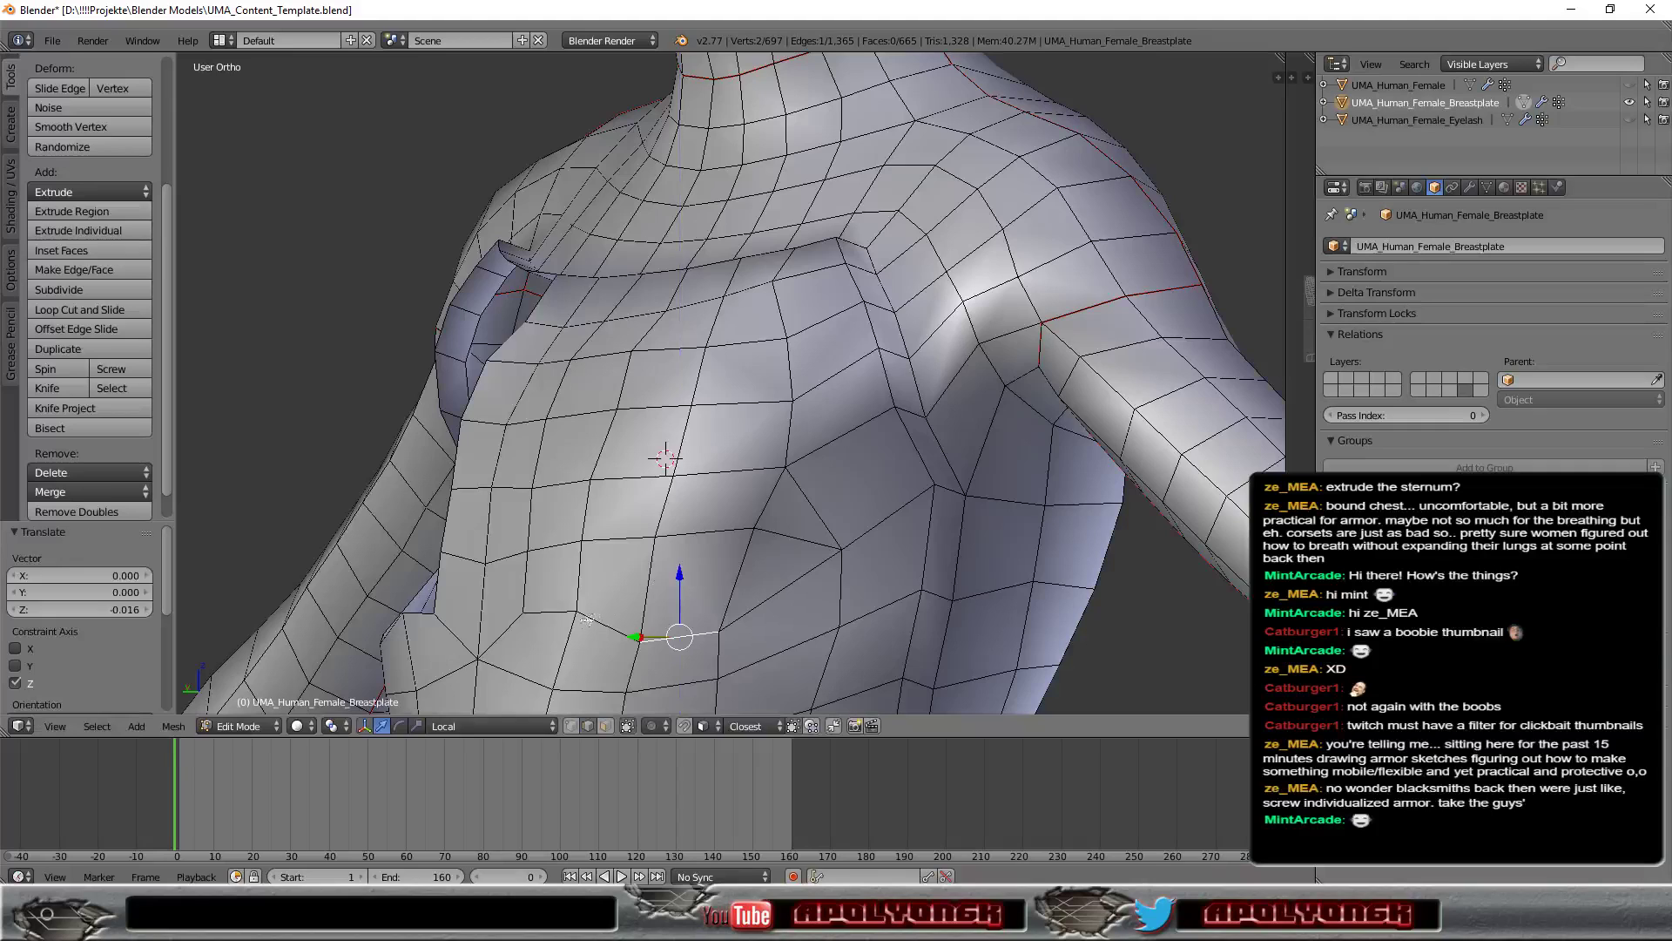
right_click(555, 611)
left_click_drag(551, 547, 575, 591)
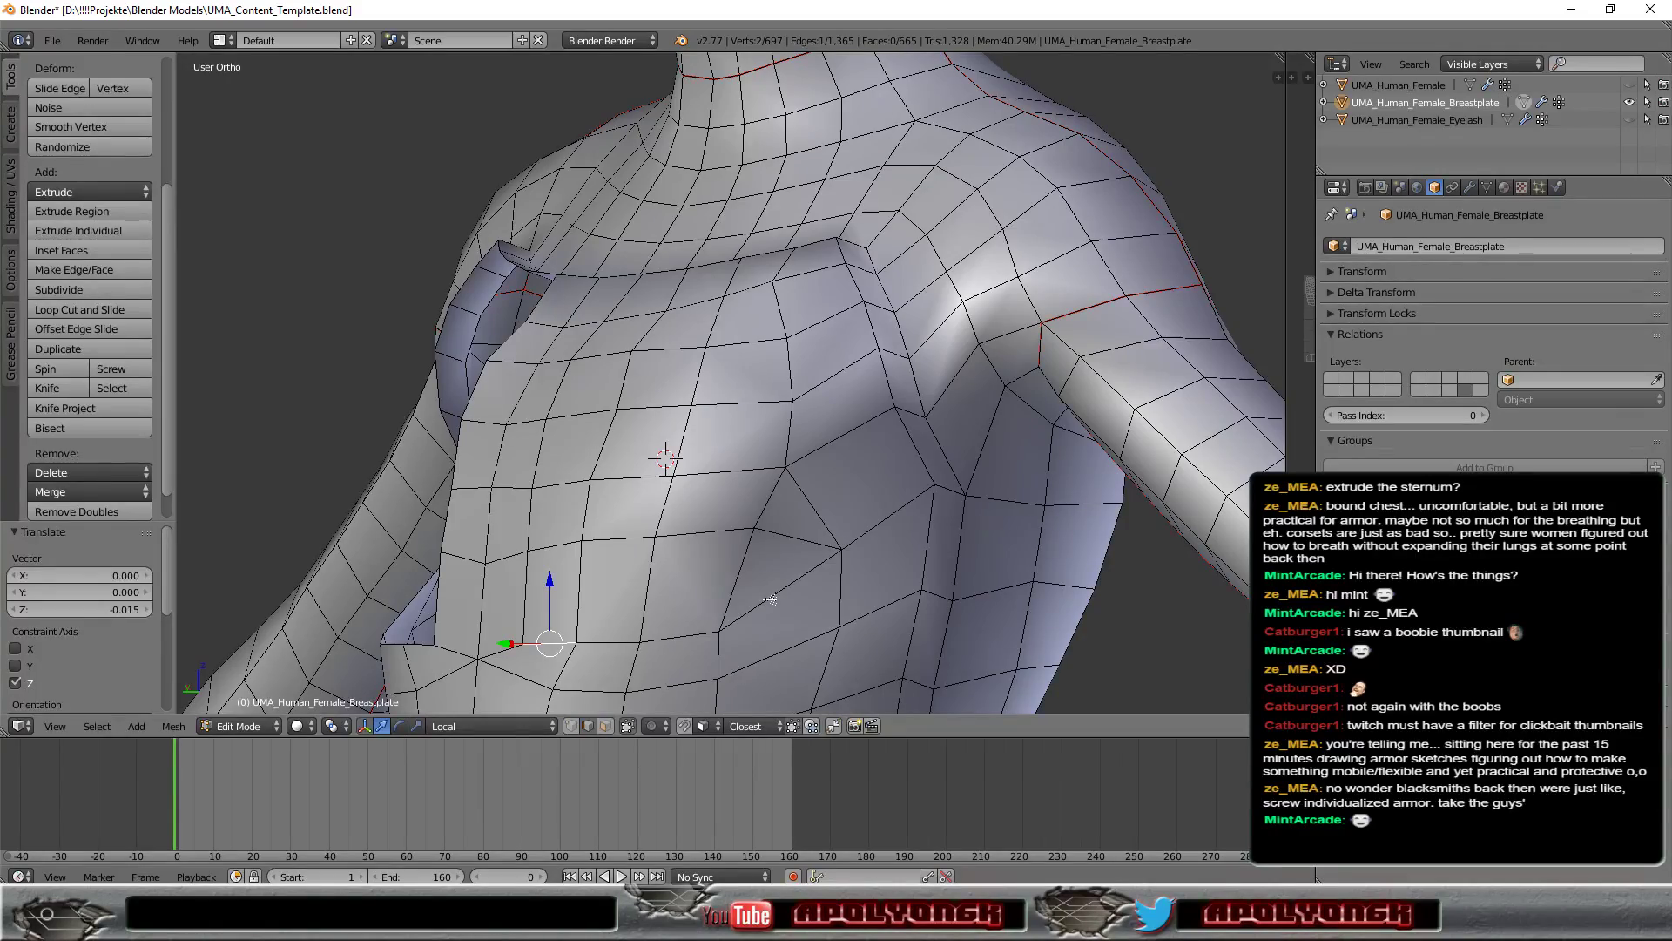
middle_click_drag(771, 600, 823, 603)
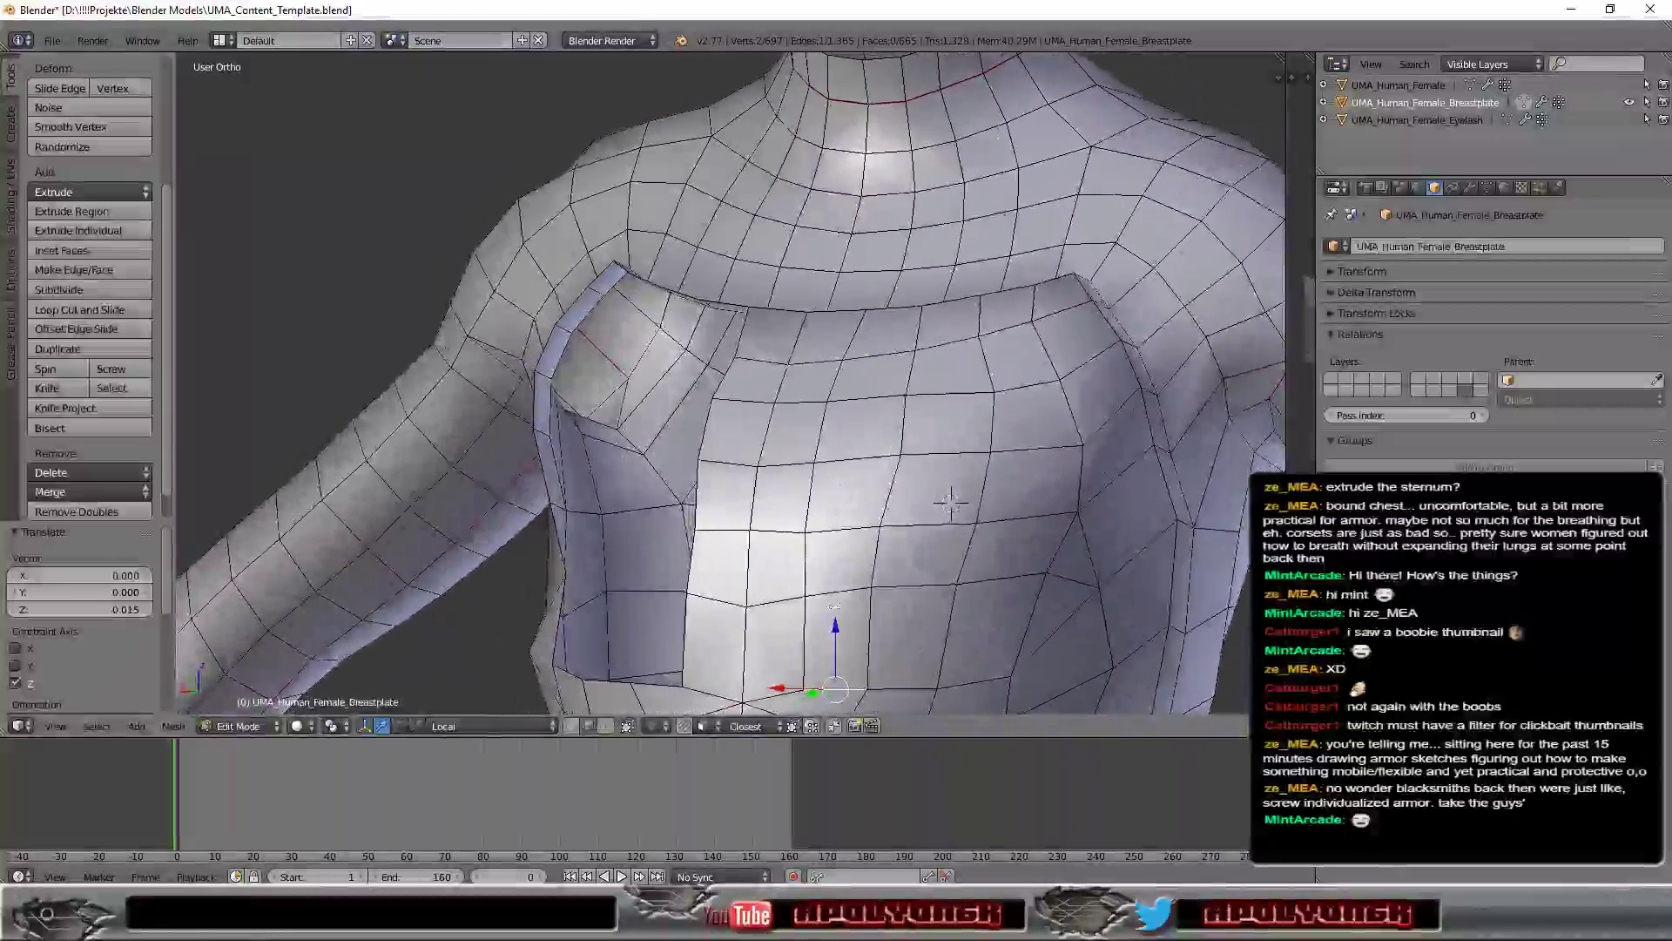
Step: In vertex select mode, shift a chest-side vertex sideways along X
left_click(571, 728)
right_click_drag(1083, 593, 1107, 593)
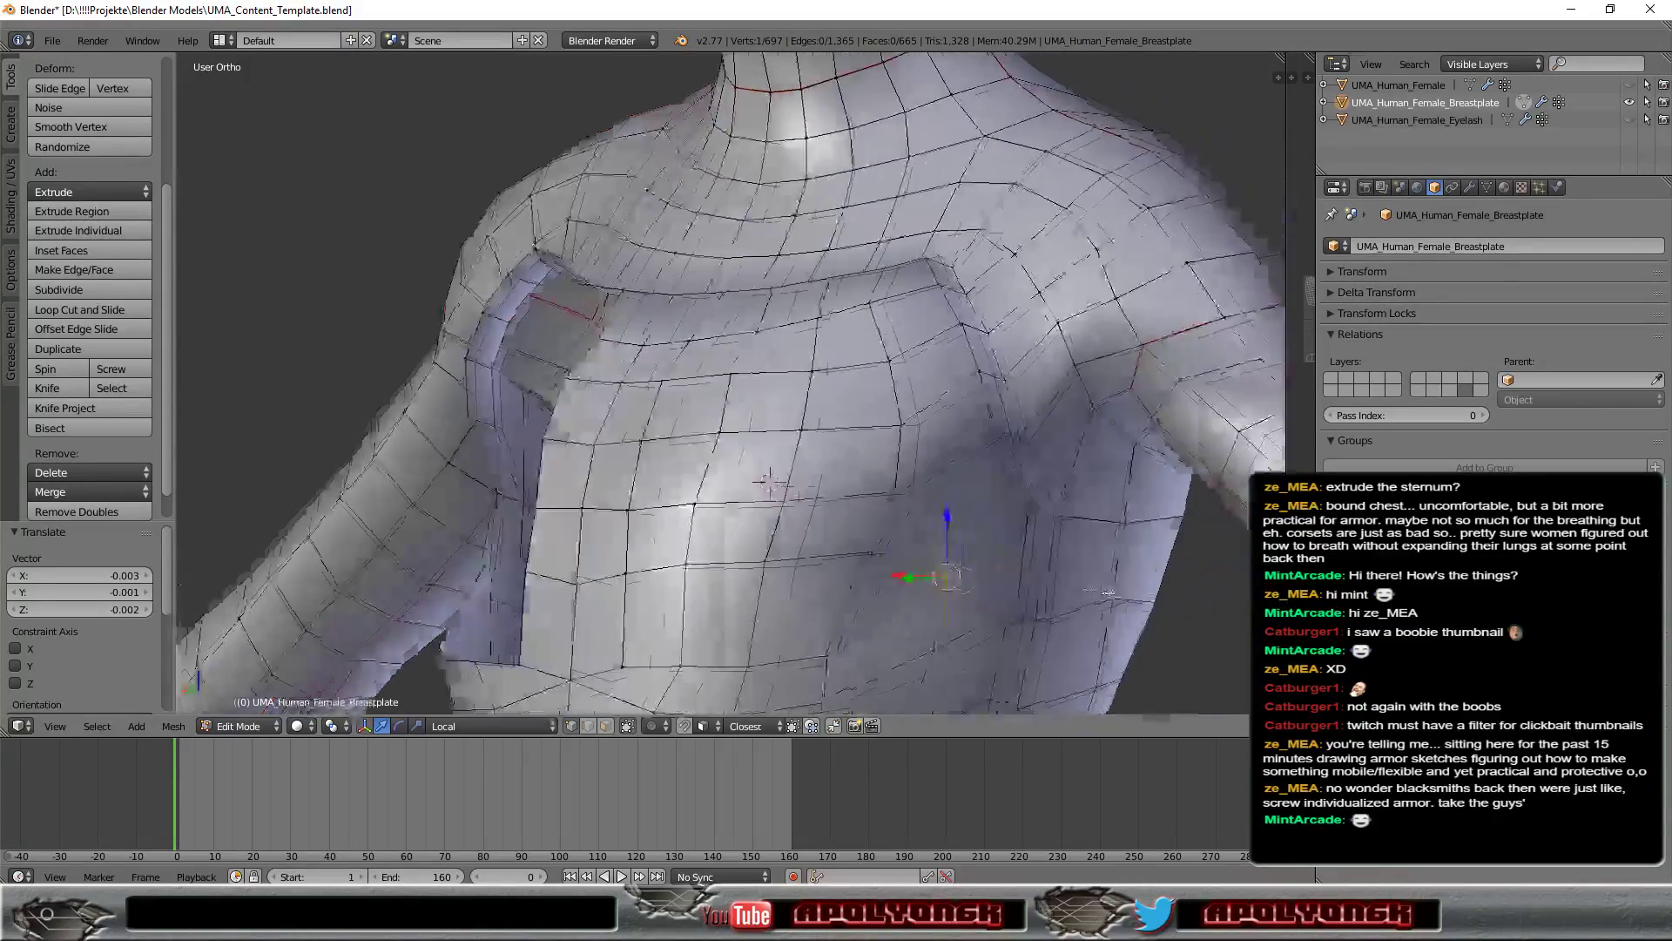
mouse_move(1140, 597)
middle_mouse_down()
mouse_move(963, 615)
mouse_move(1186, 615)
middle_mouse_up()
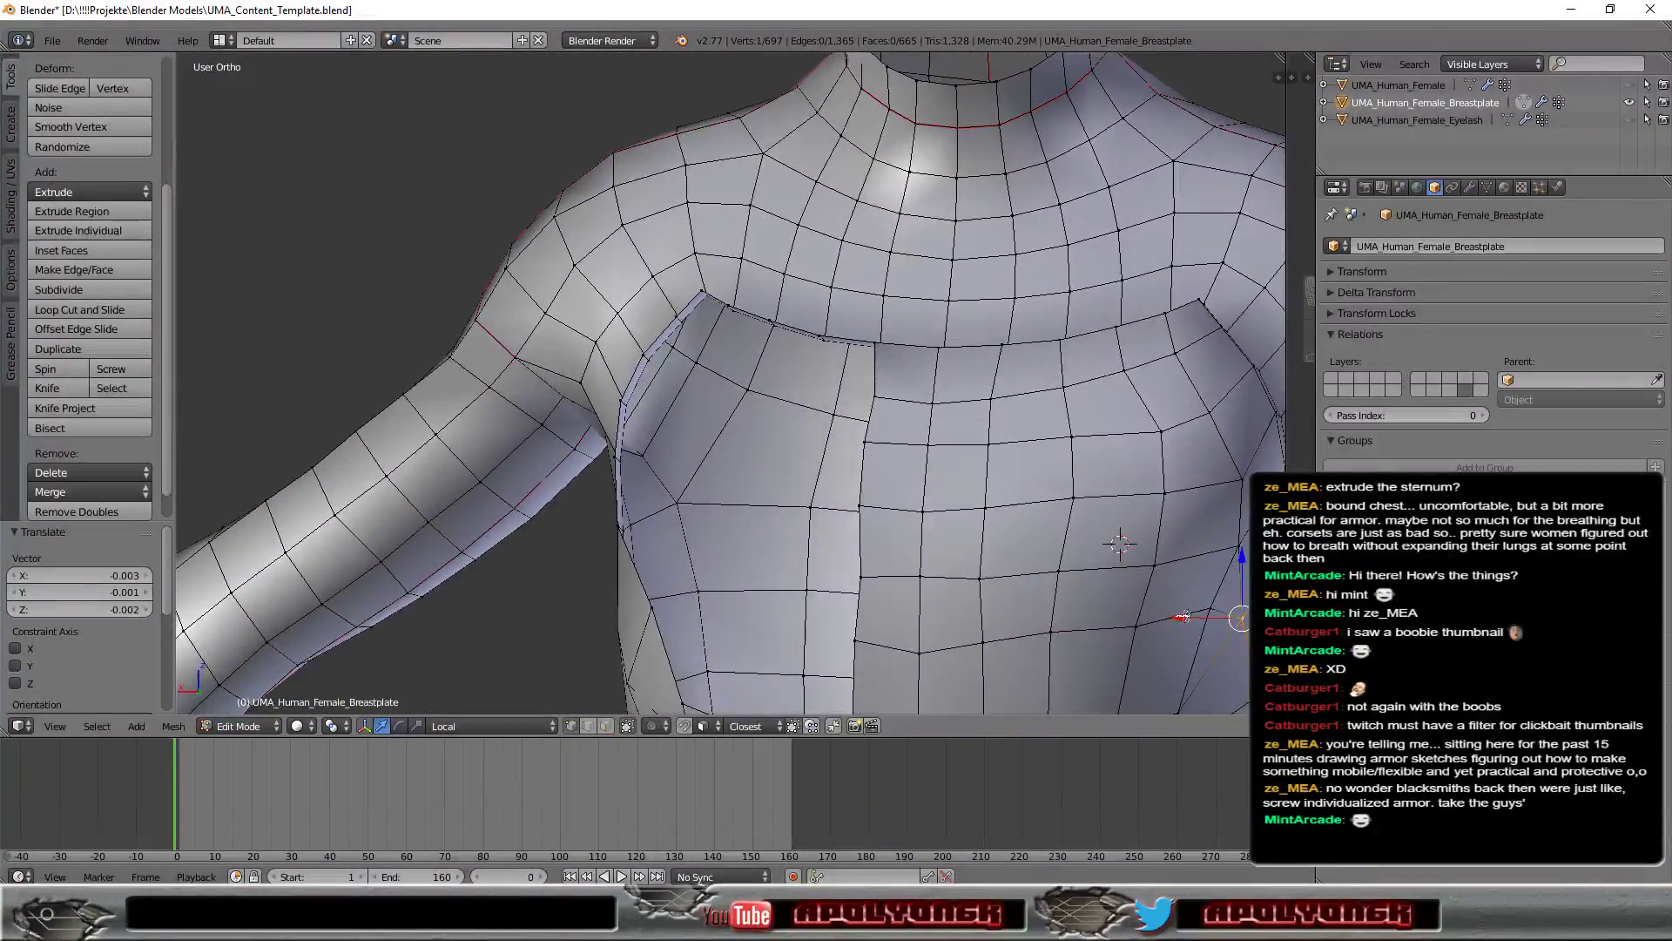
key("g")
key("x")
left_click(1212, 616)
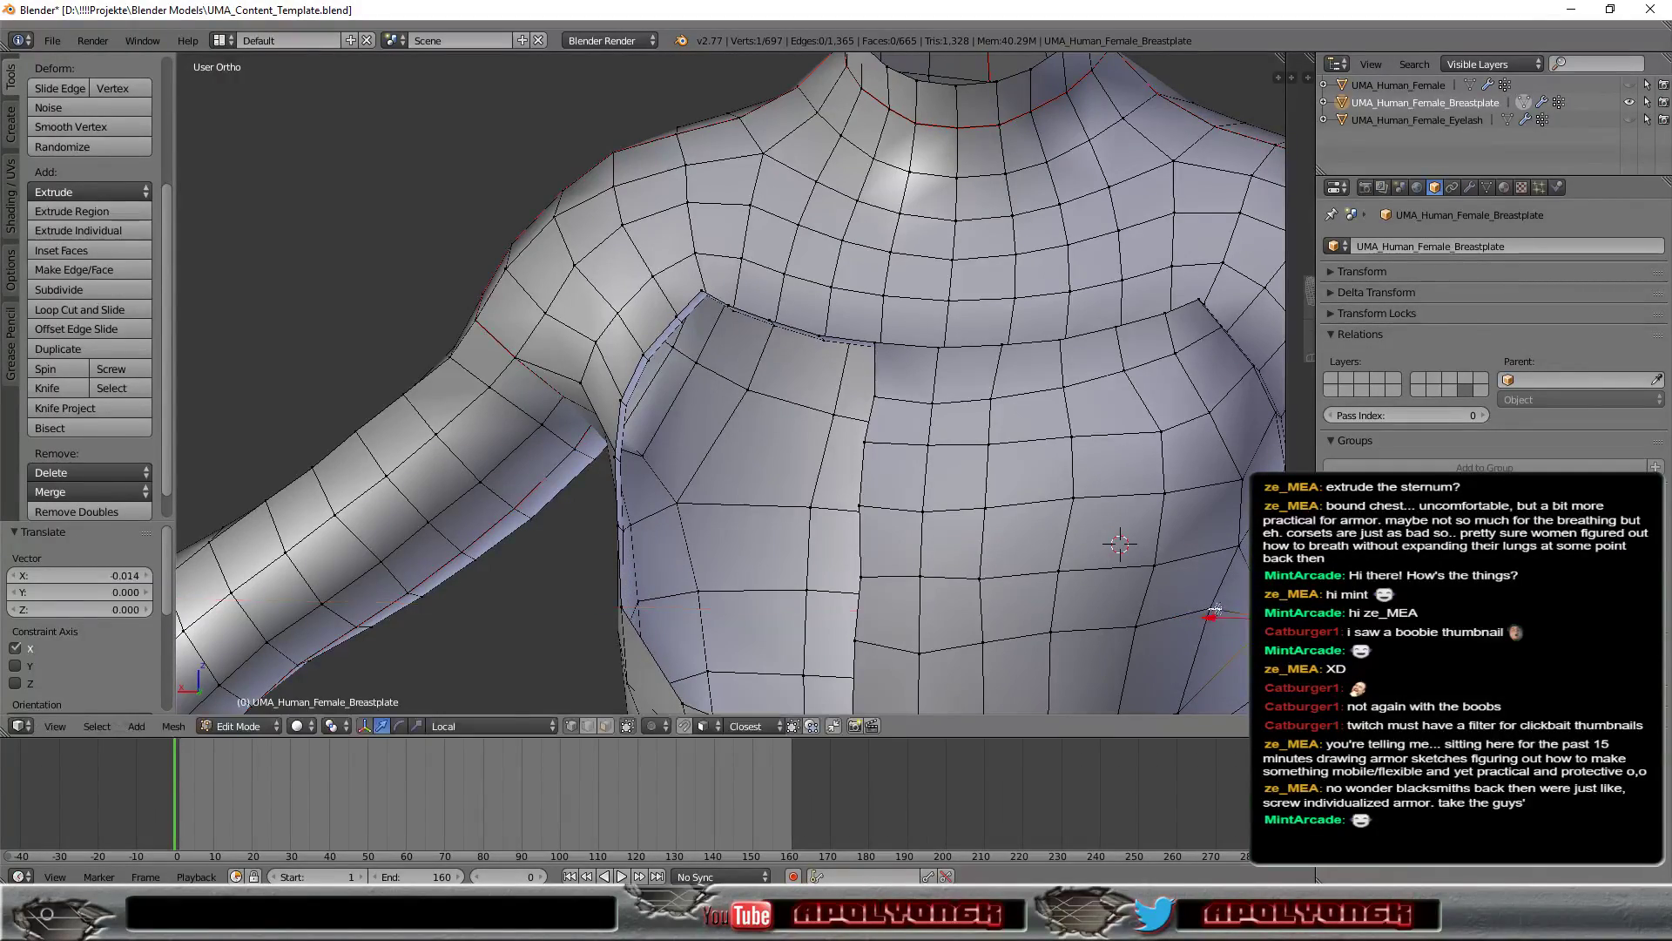
scroll(1211, 610, "down", 2)
mouse_move(1199, 582)
middle_mouse_down()
mouse_move(1172, 597)
mouse_move(1188, 608)
mouse_move(1108, 589)
middle_mouse_up()
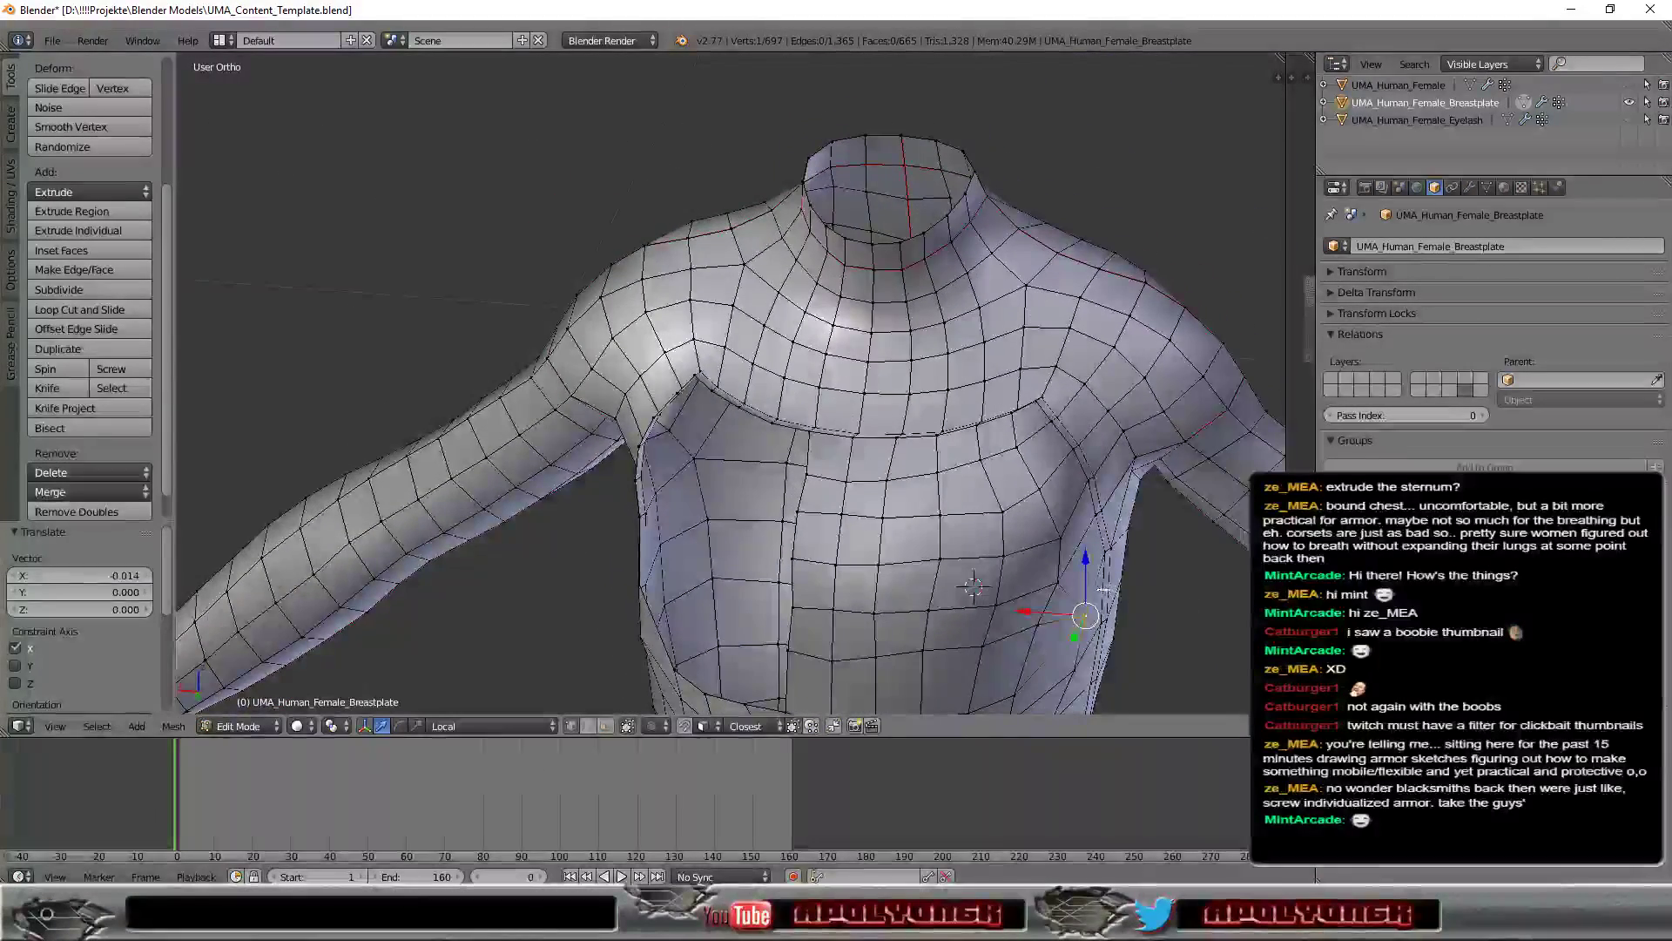
Step: Nudge two vertices on the chest panel's right side along X and raise them along Z
right_click(1059, 581)
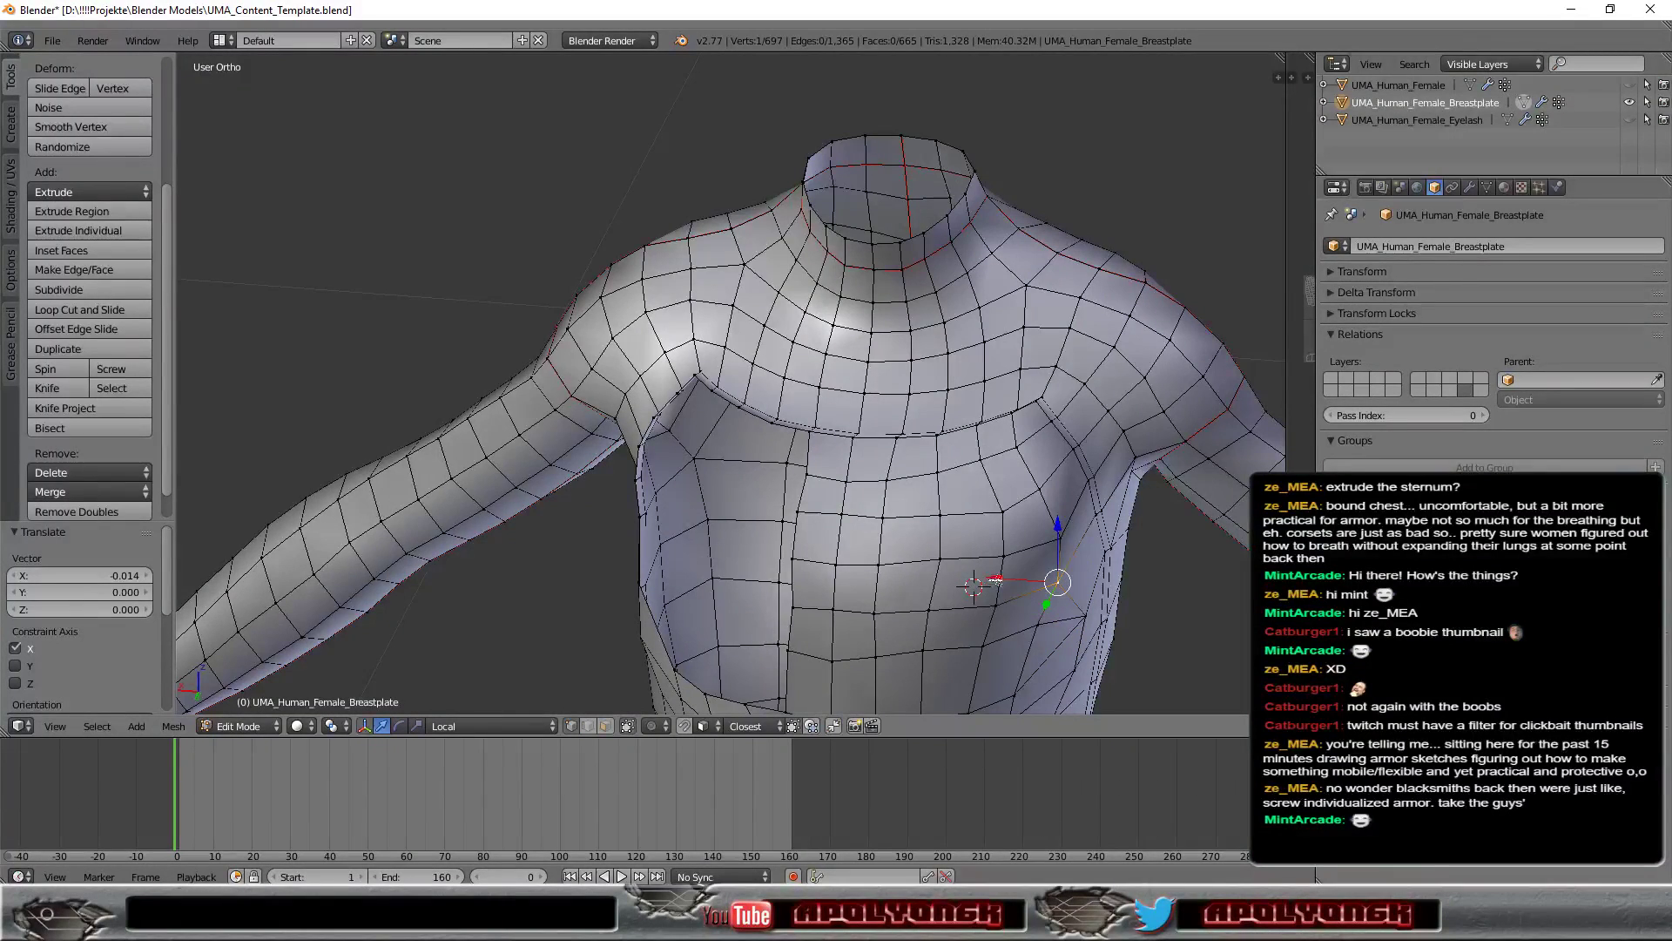
key("g")
key("x")
key("x")
left_click(1015, 572)
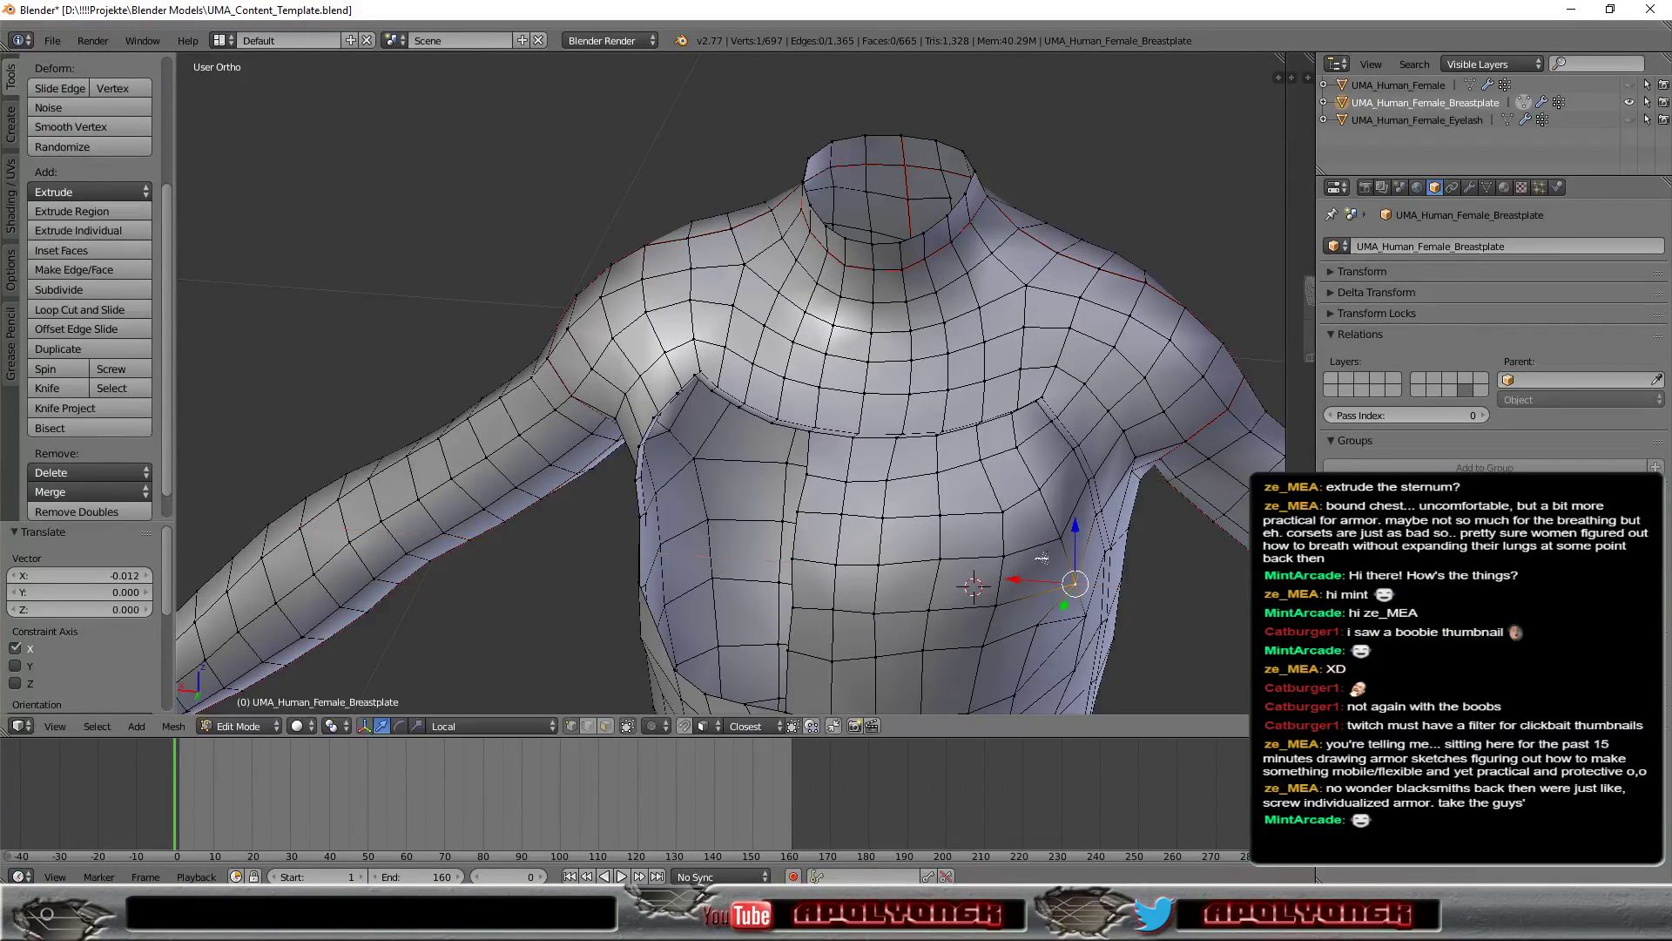
left_click_drag(1074, 527, 1079, 514)
right_click(1061, 538)
left_click_drag(994, 537, 1010, 533)
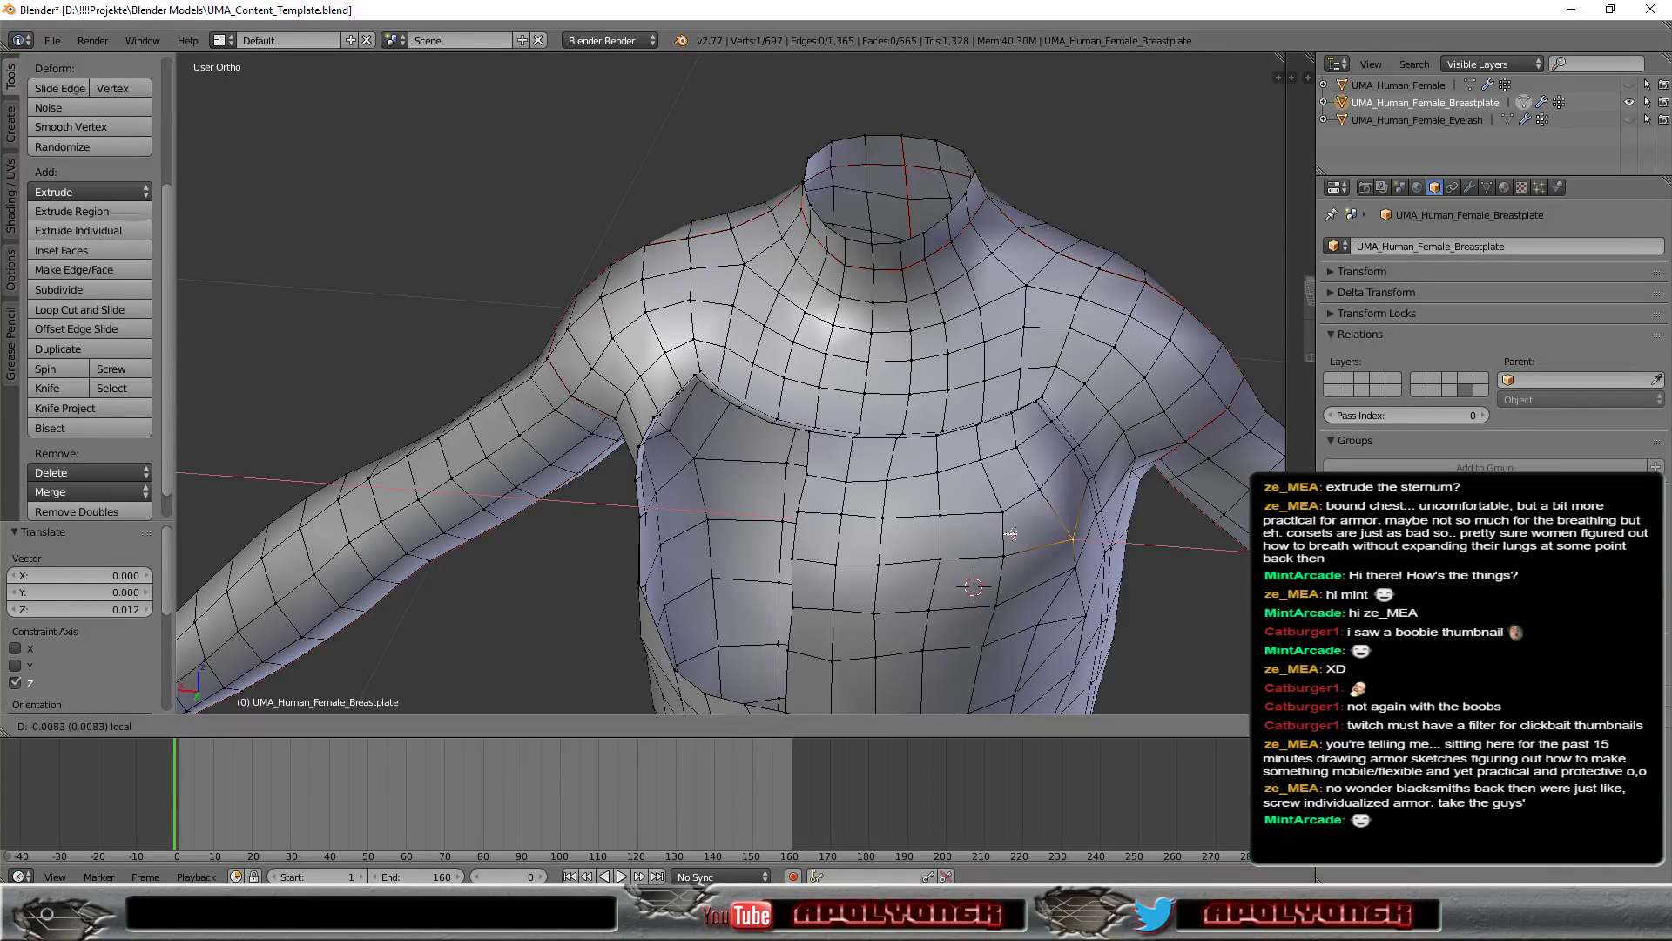
left_click_drag(1072, 488, 1076, 475)
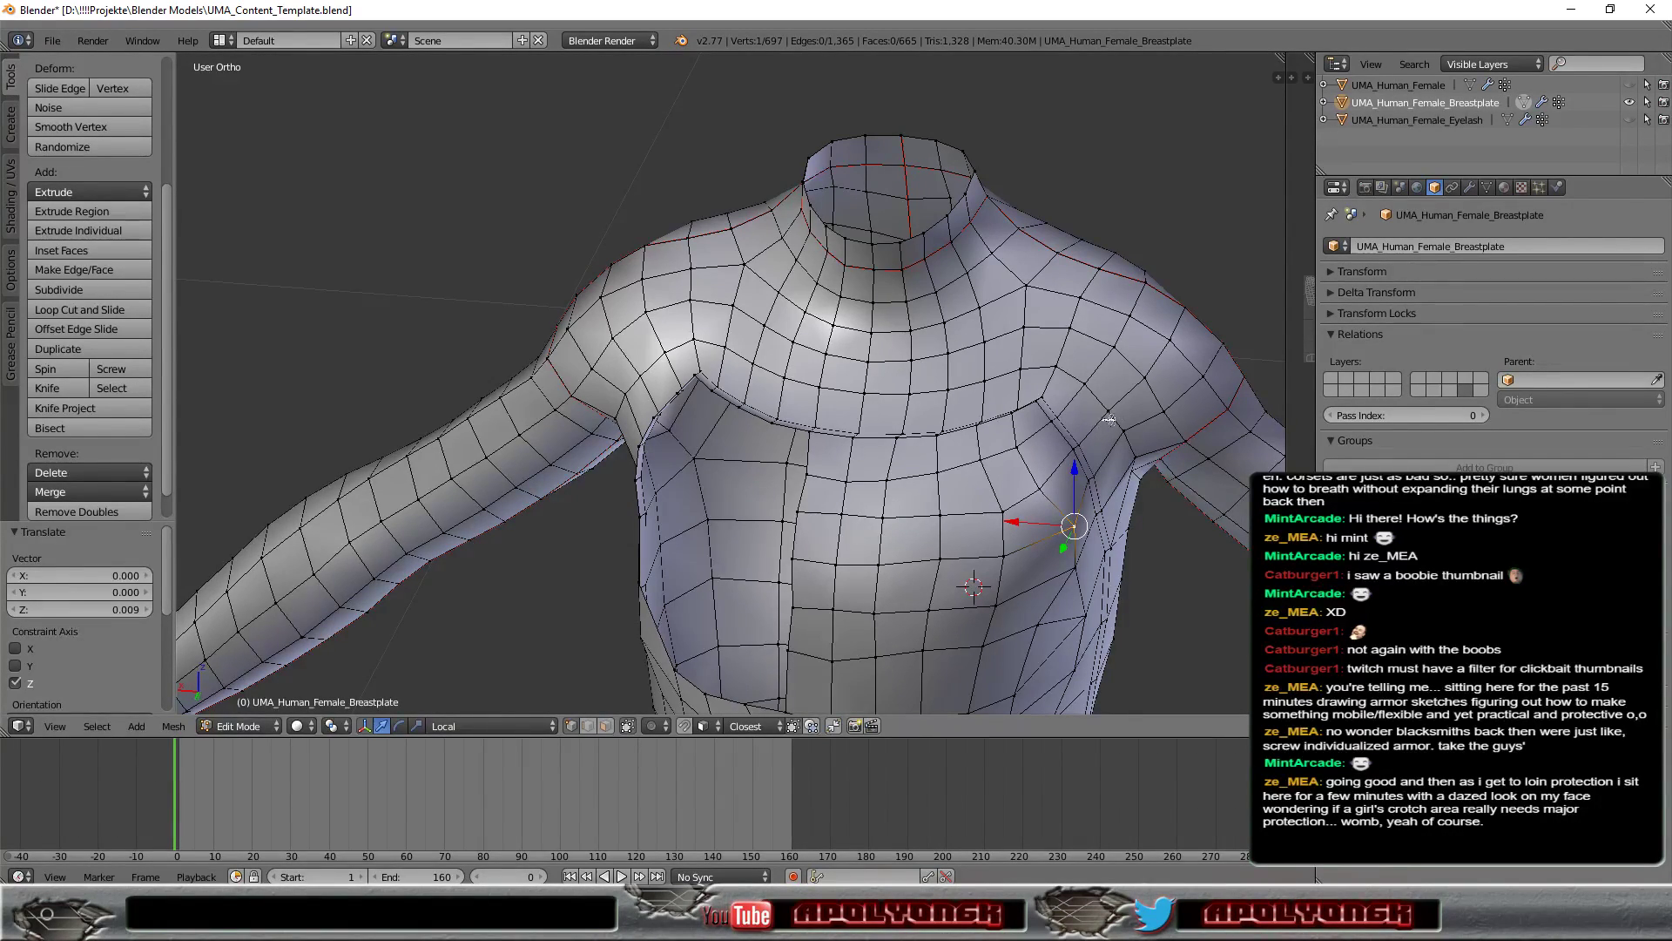
Step: Shift two vertices toward the collar sideways and raise them slightly
right_click(1040, 489)
left_click_drag(977, 486, 991, 486)
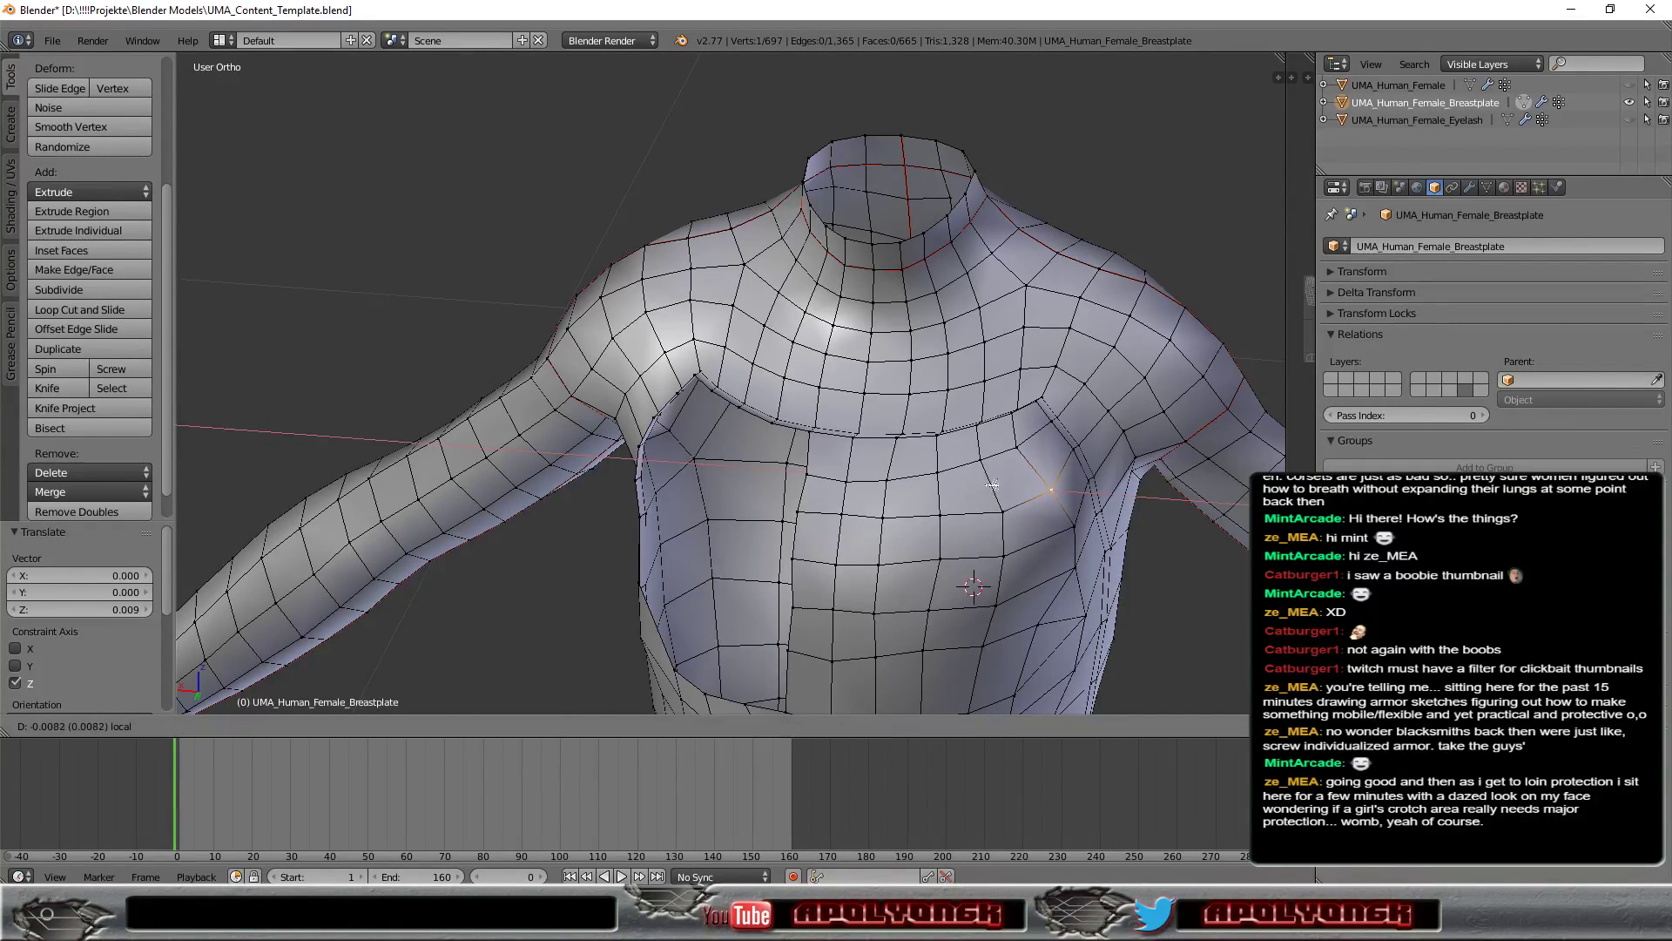
left_click_drag(1055, 435, 969, 443)
right_click(1016, 447)
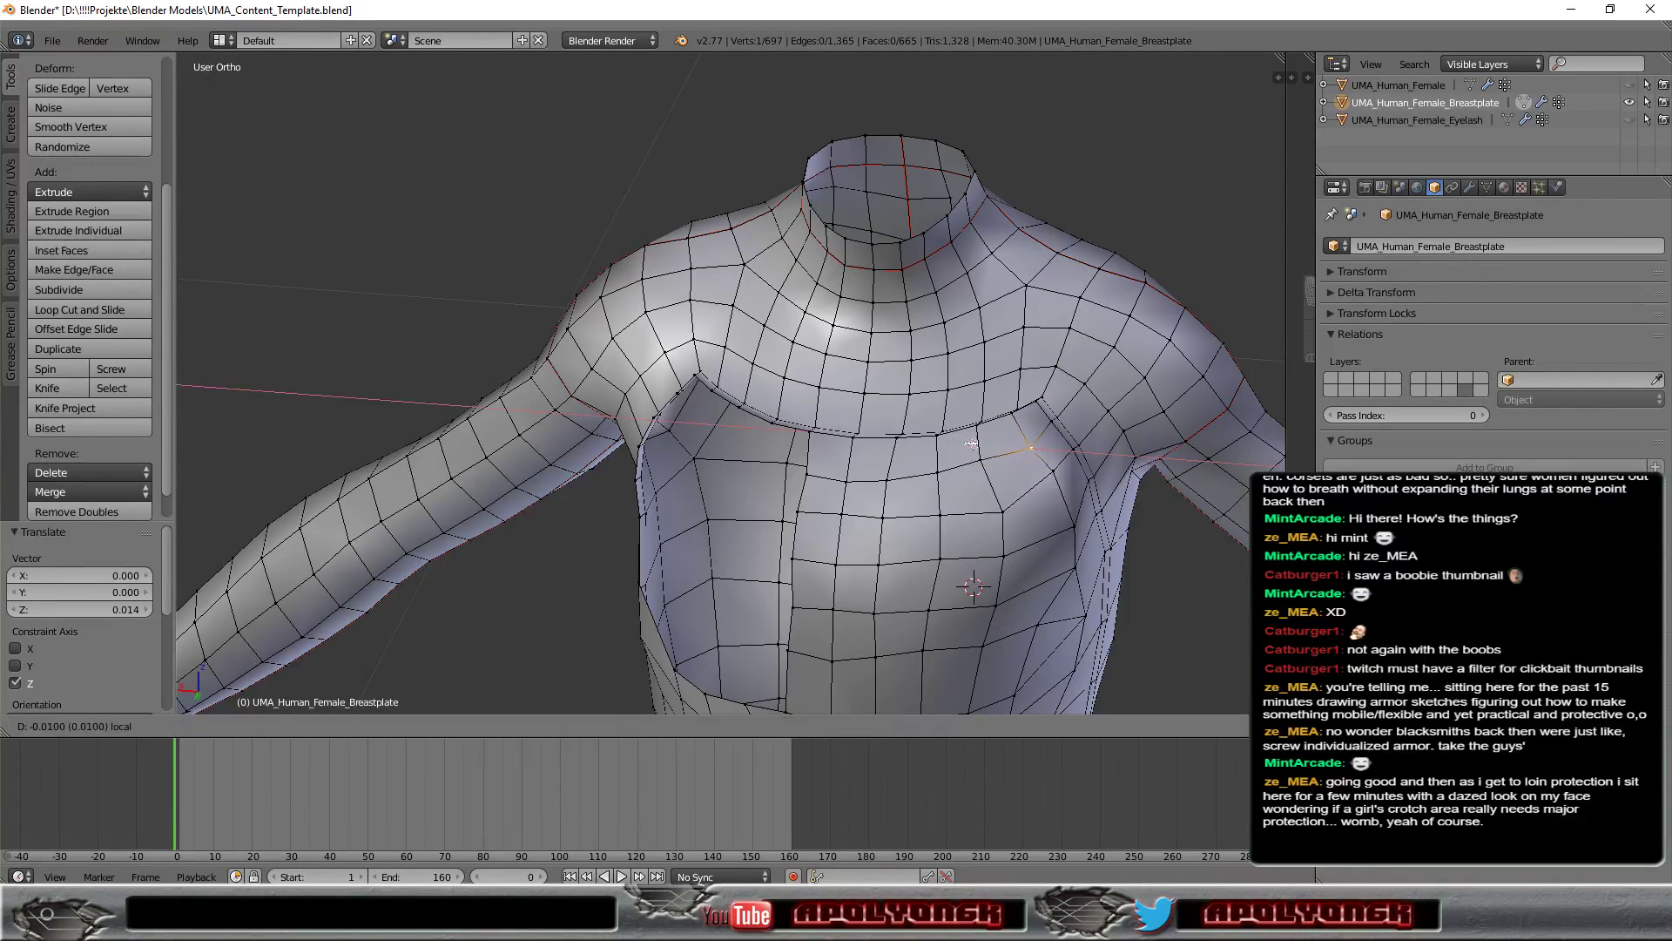
left_click_drag(1033, 395, 1030, 392)
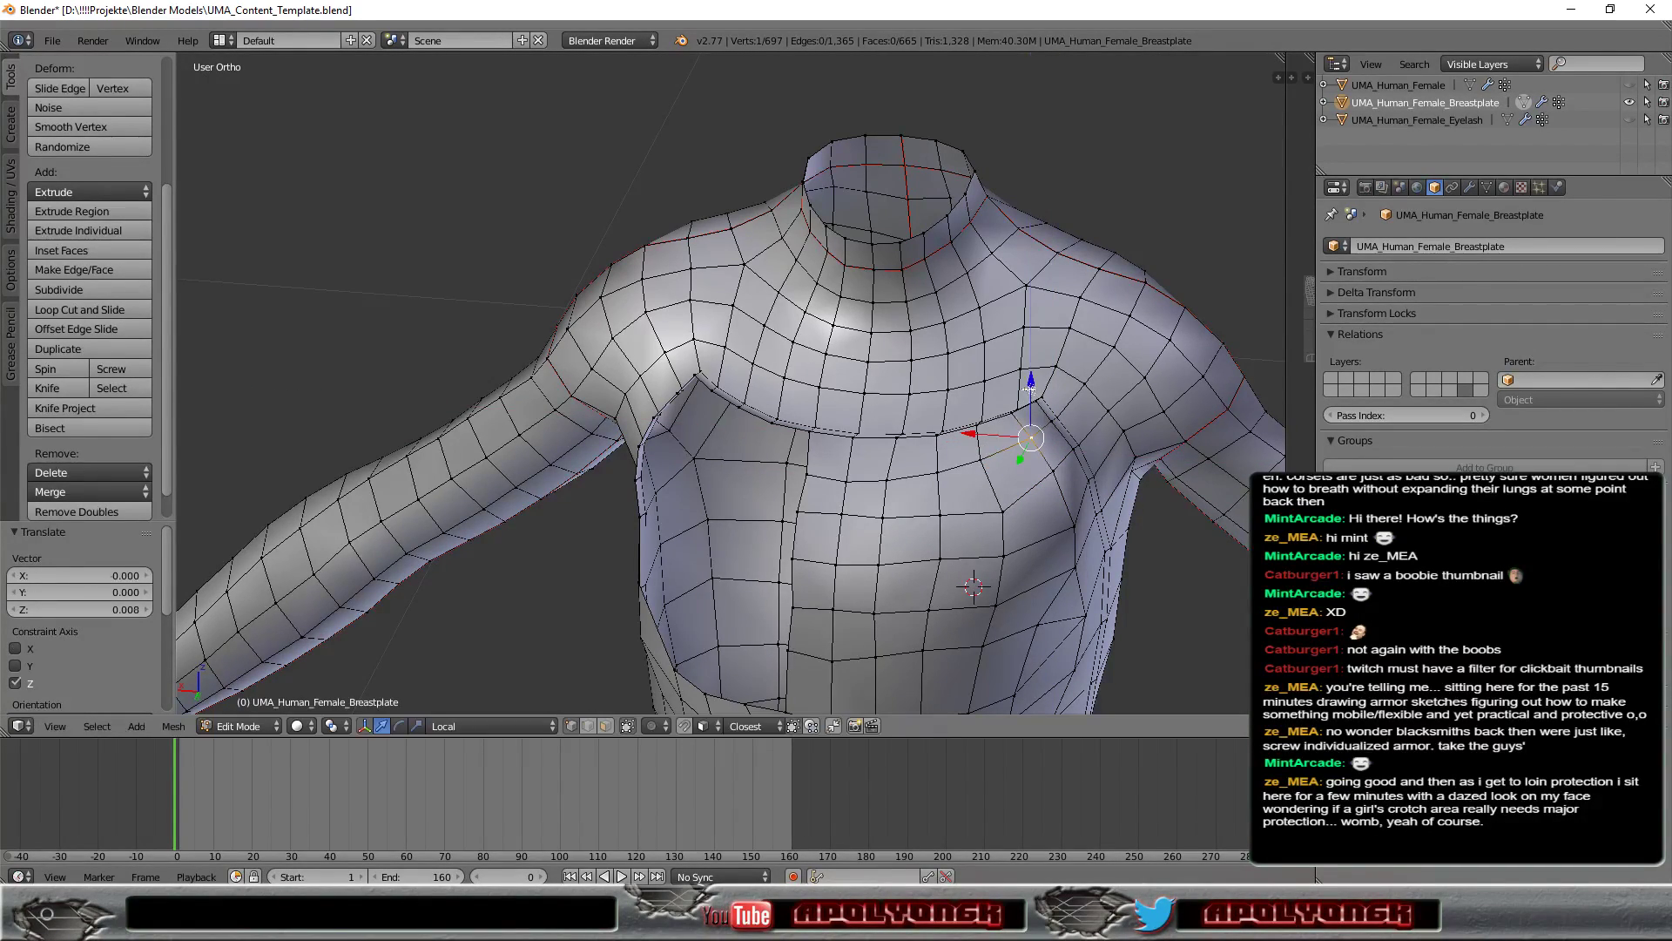
scroll(1011, 515, "down", 3)
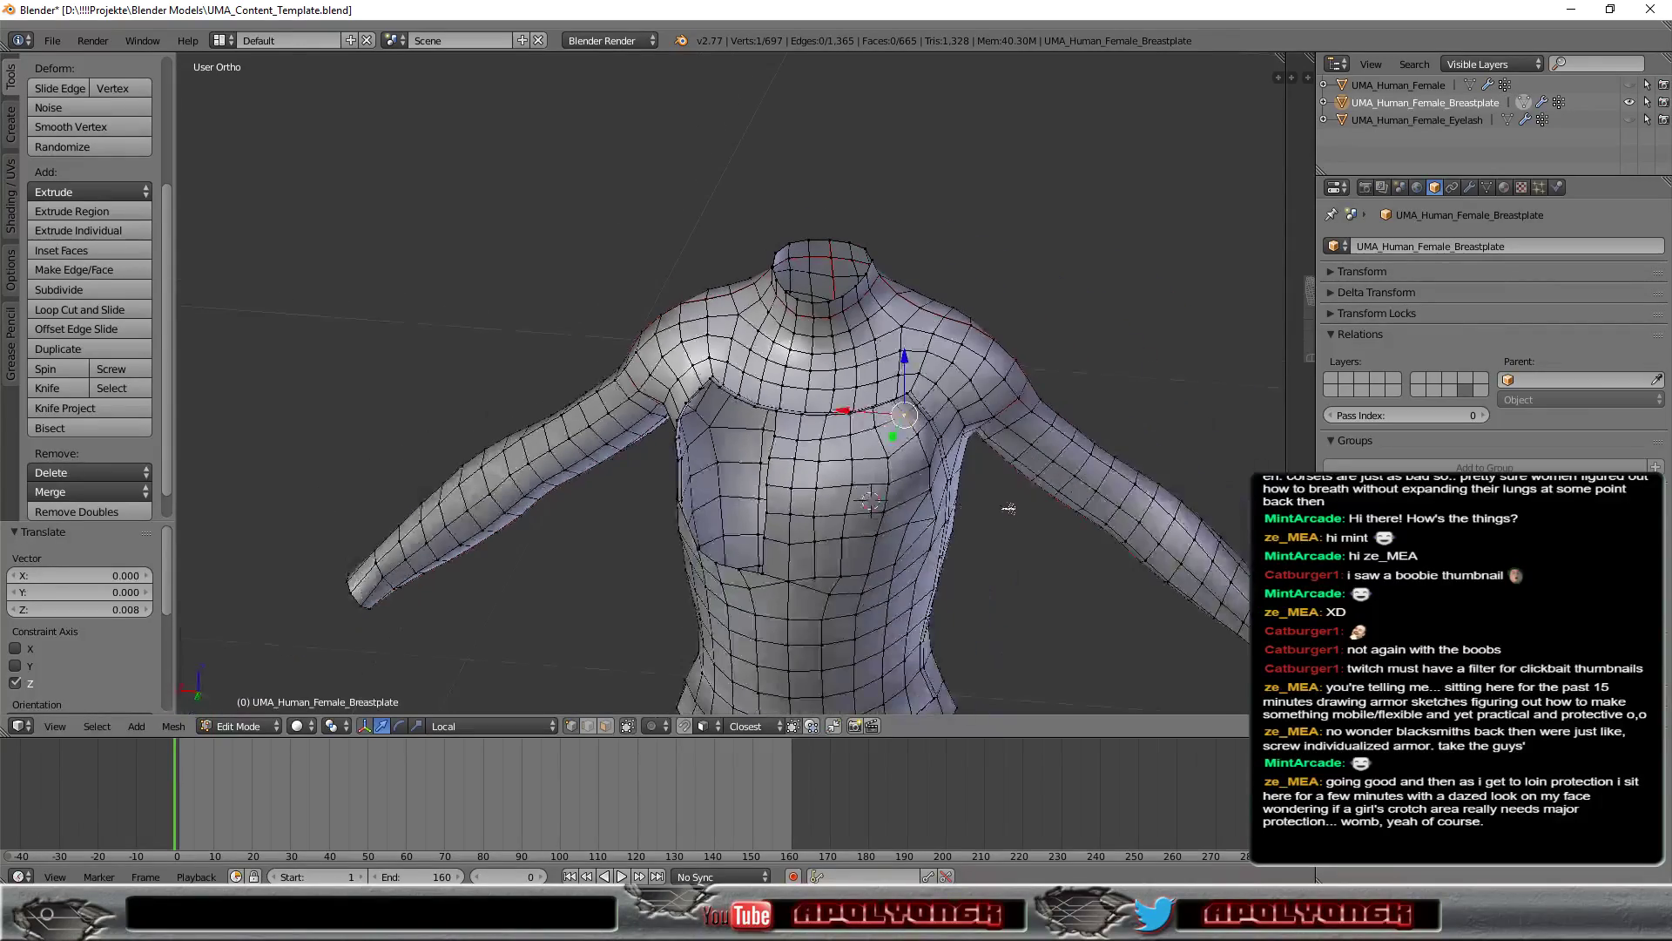
mouse_move(1002, 505)
middle_mouse_down()
mouse_move(940, 498)
mouse_move(915, 522)
middle_mouse_up()
scroll(914, 525, "up", 2)
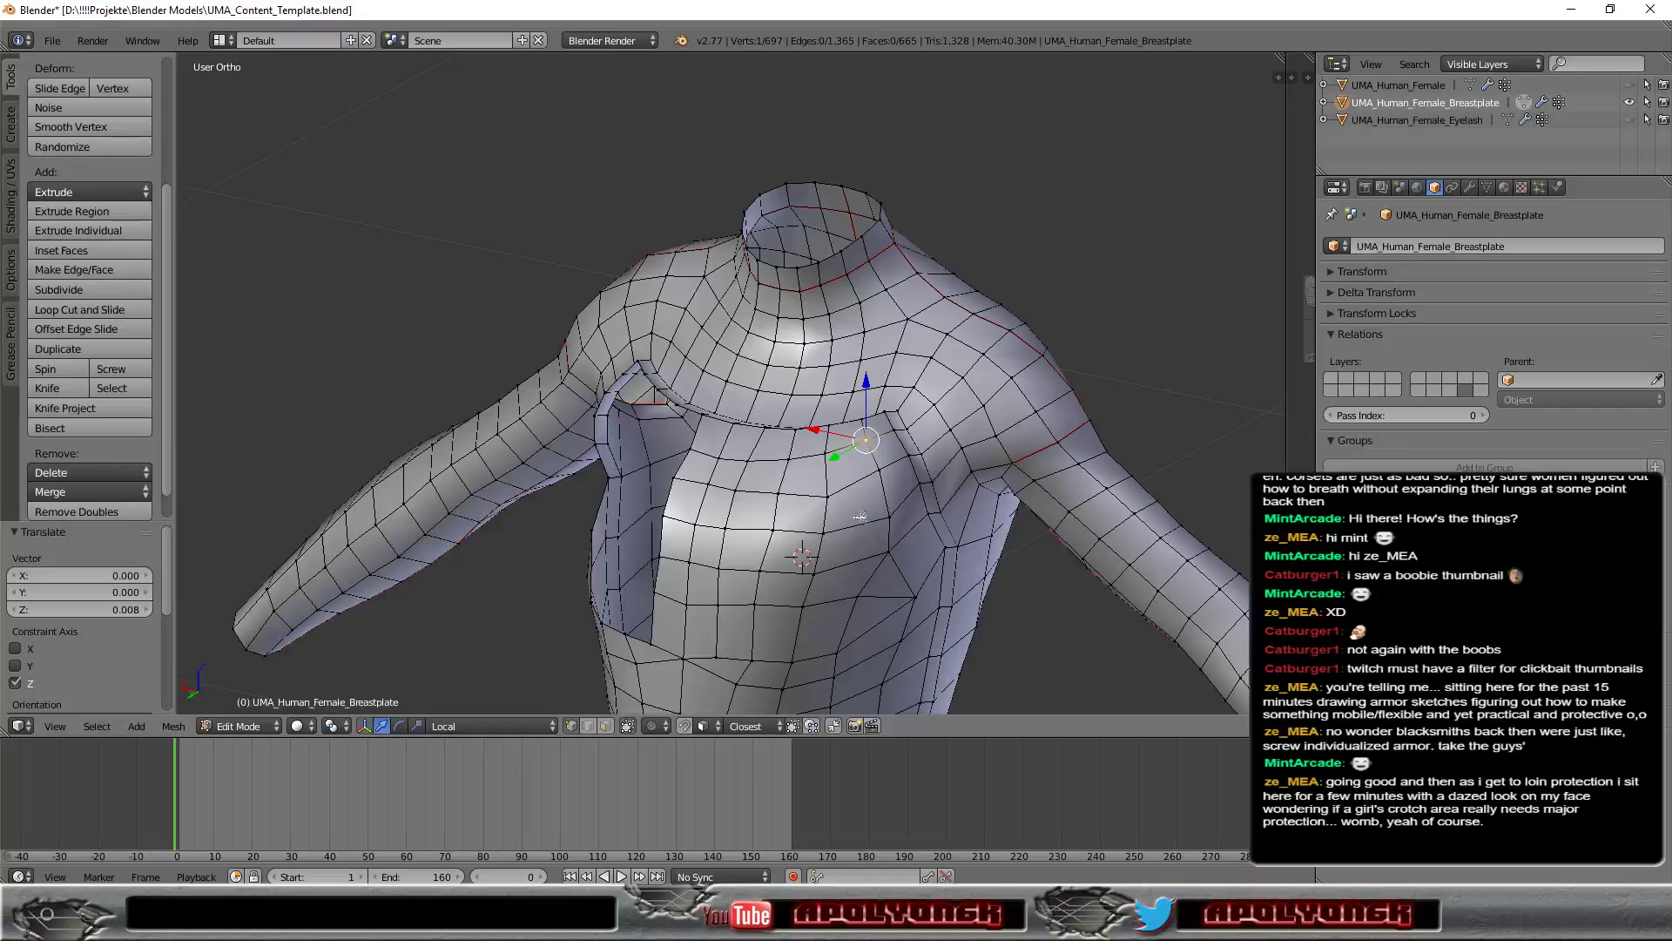
Step: Move a vertex near the chest centre along X, then along Y in depth
right_click(828, 497)
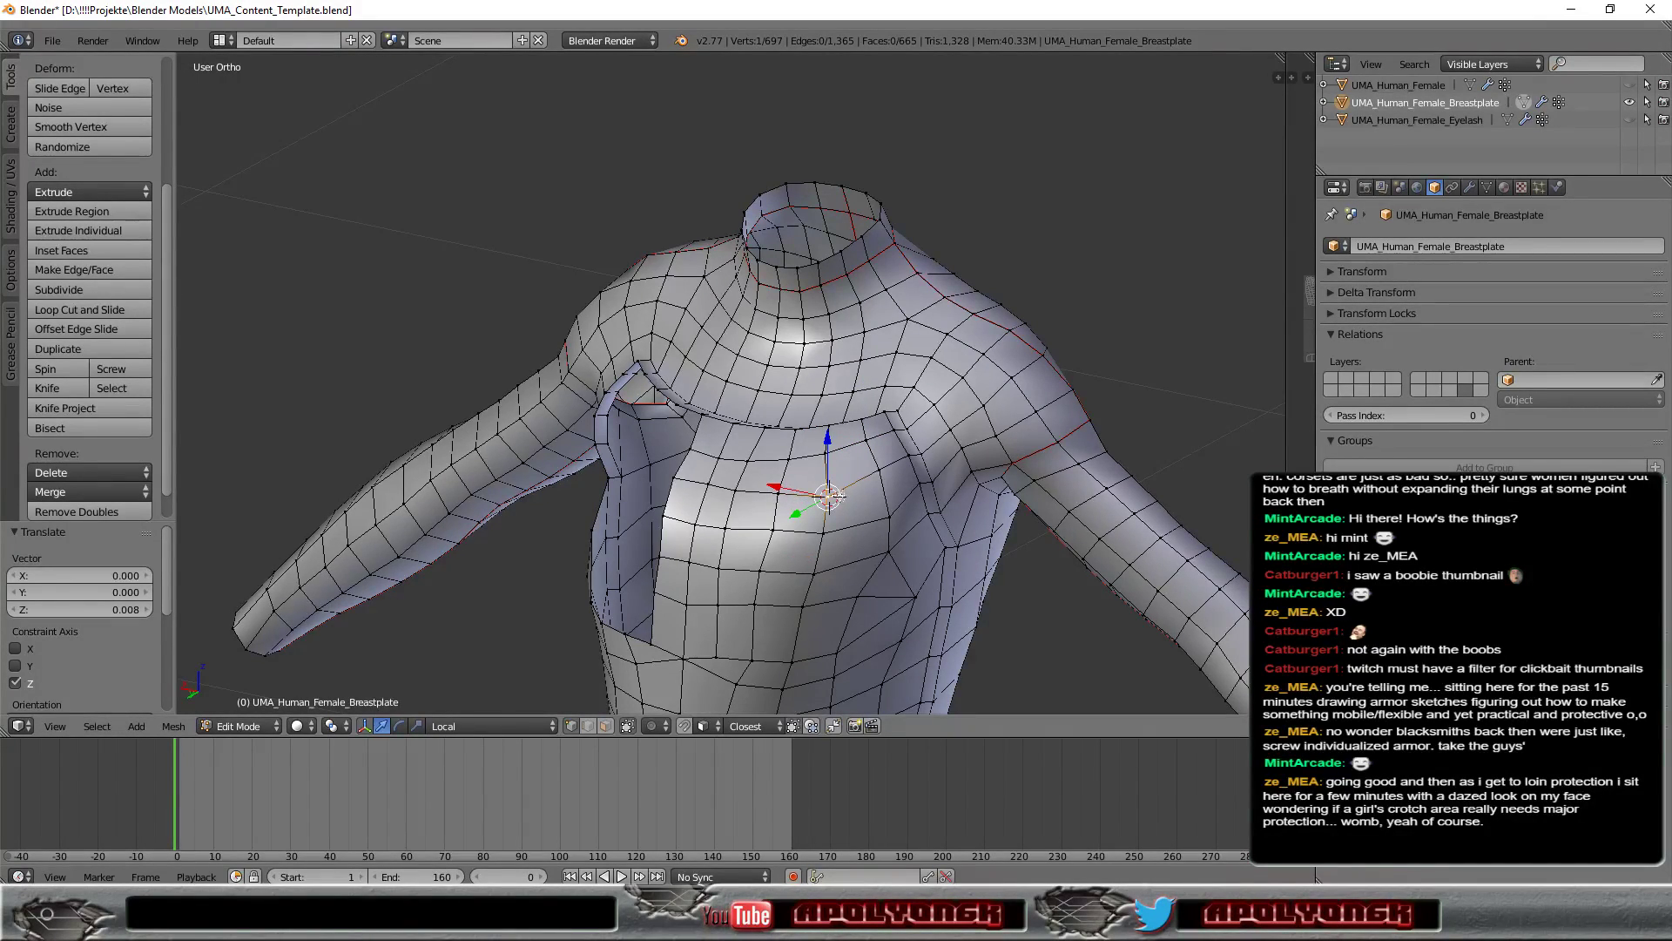
key("g")
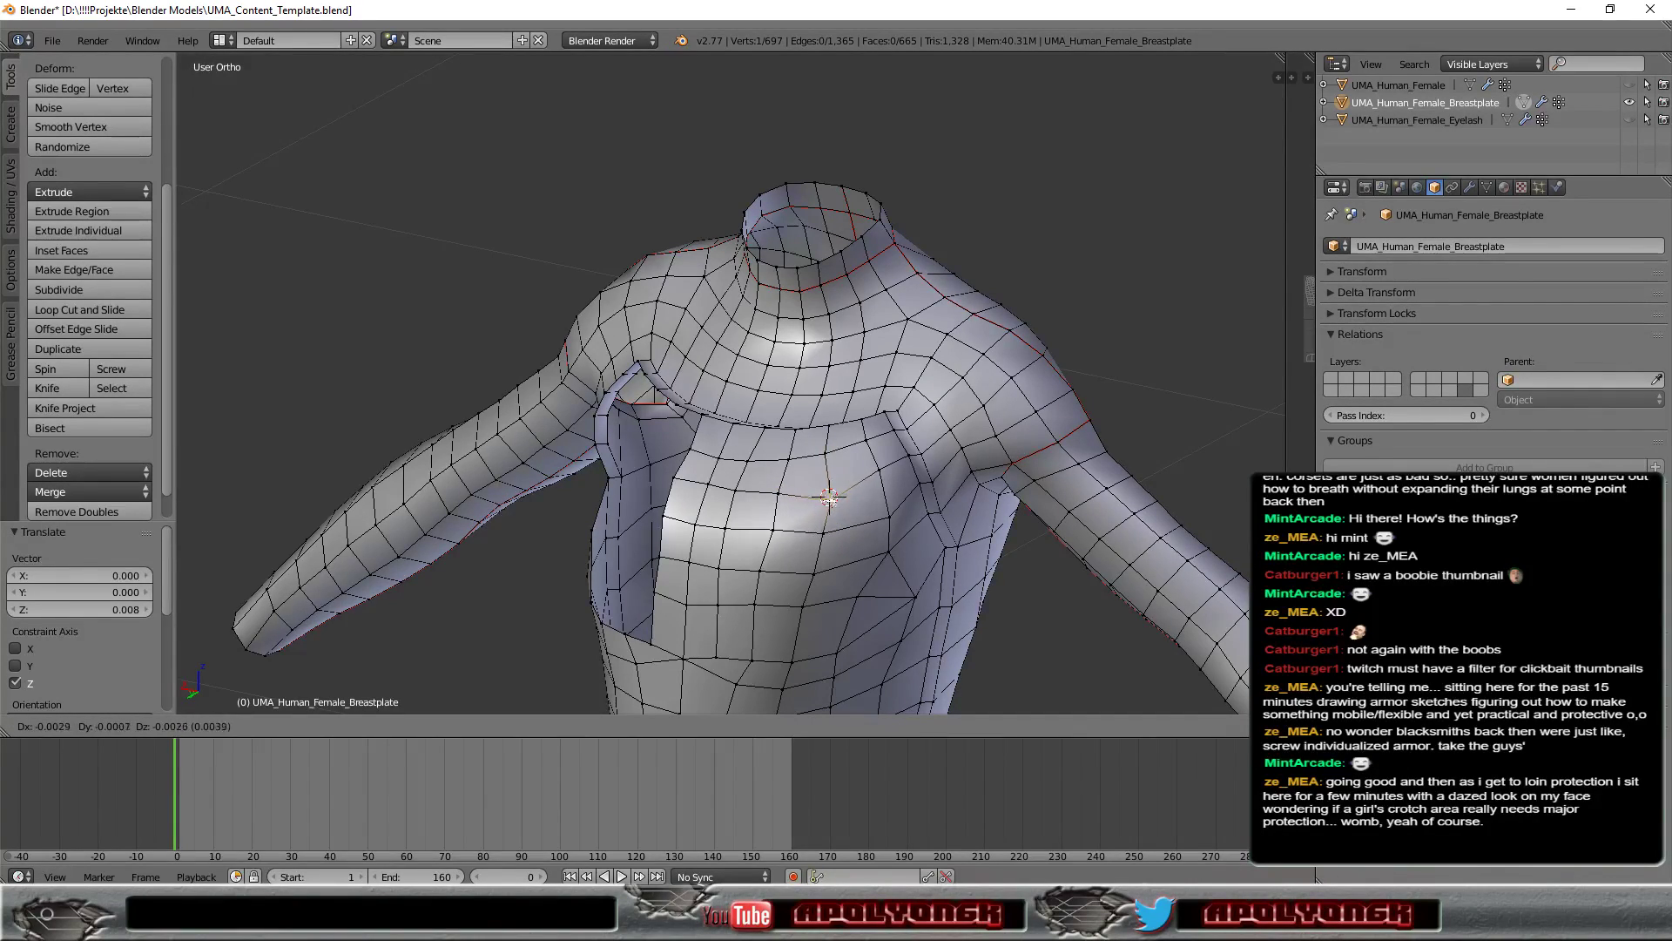
right_click(832, 495)
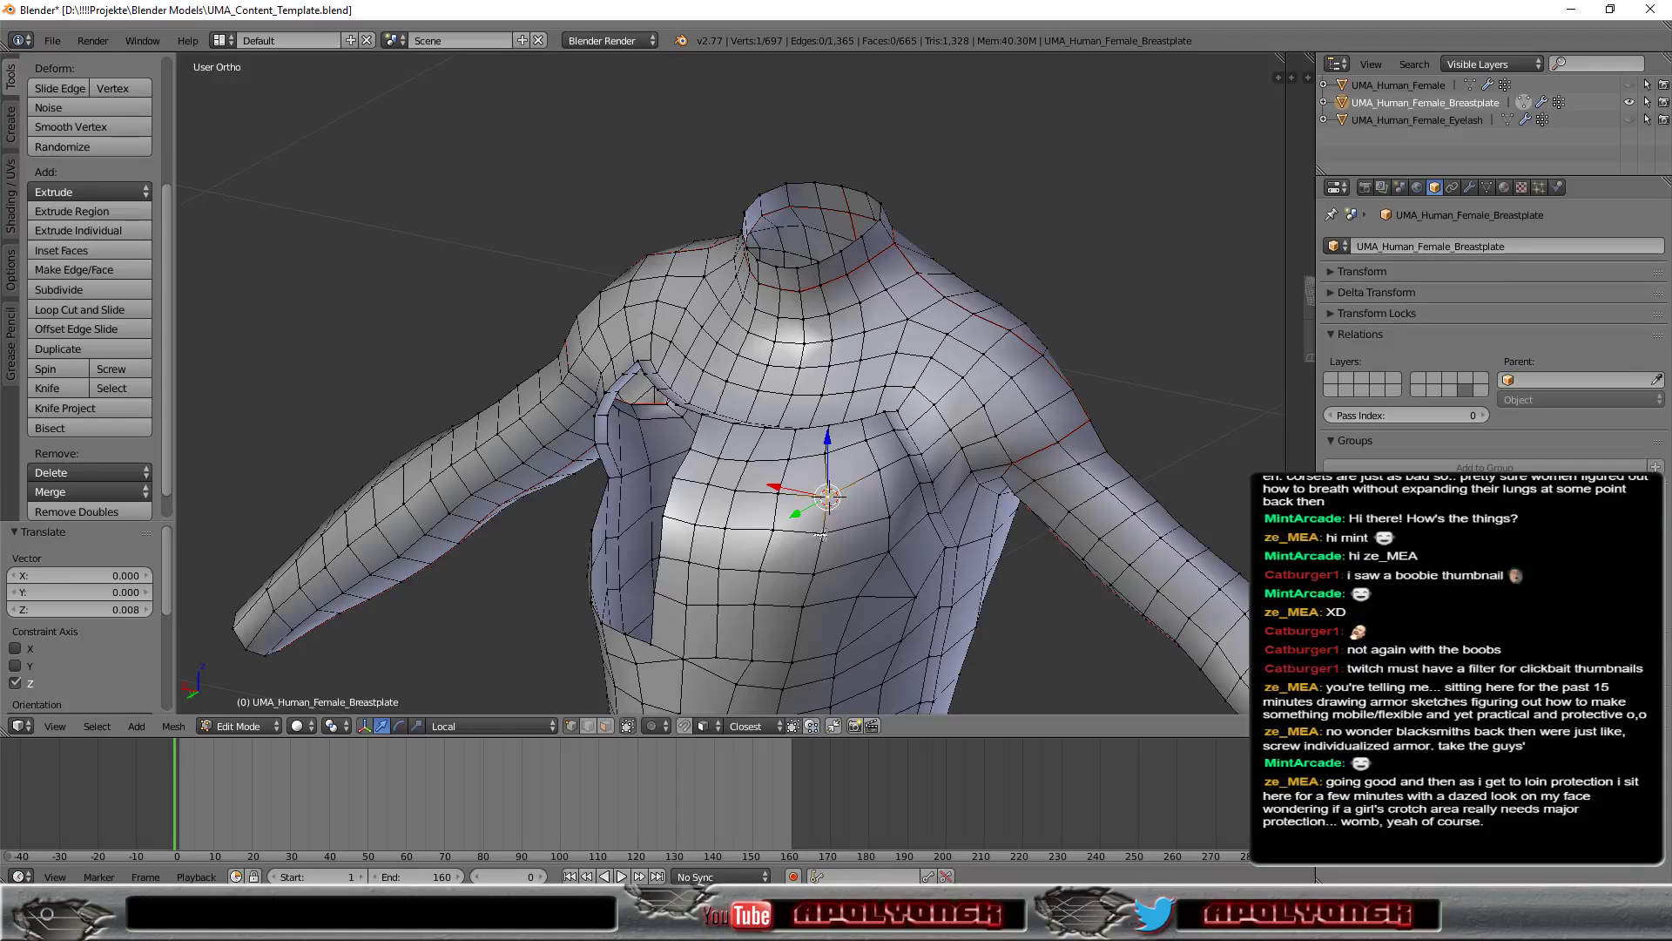
key("g")
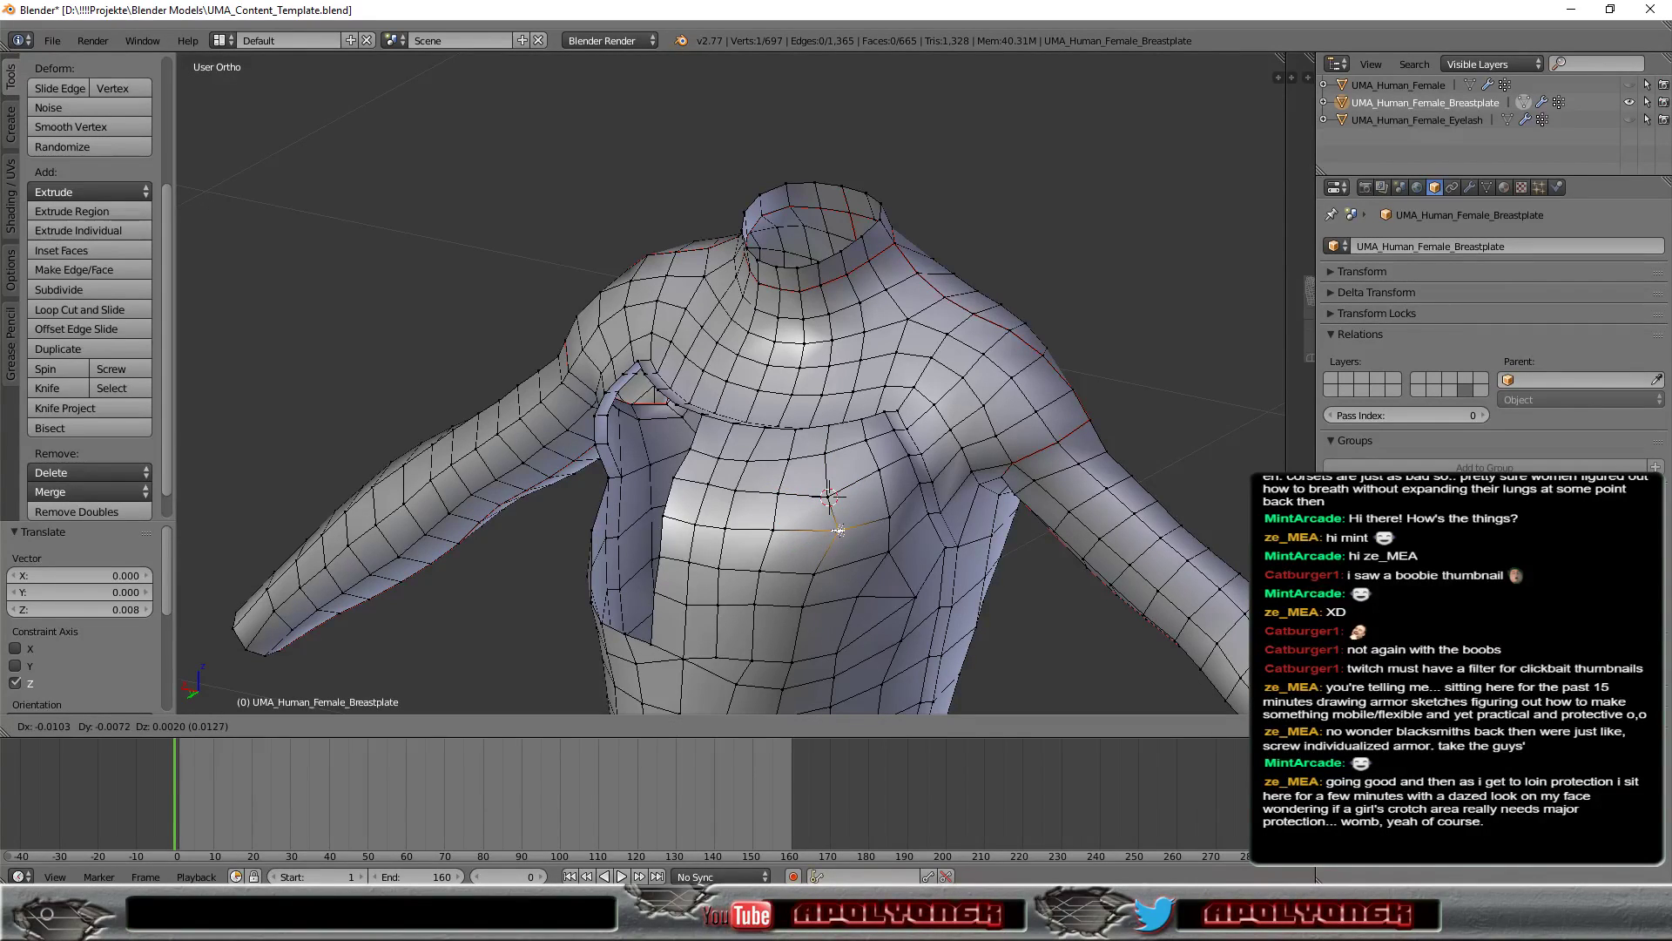
right_click(845, 532)
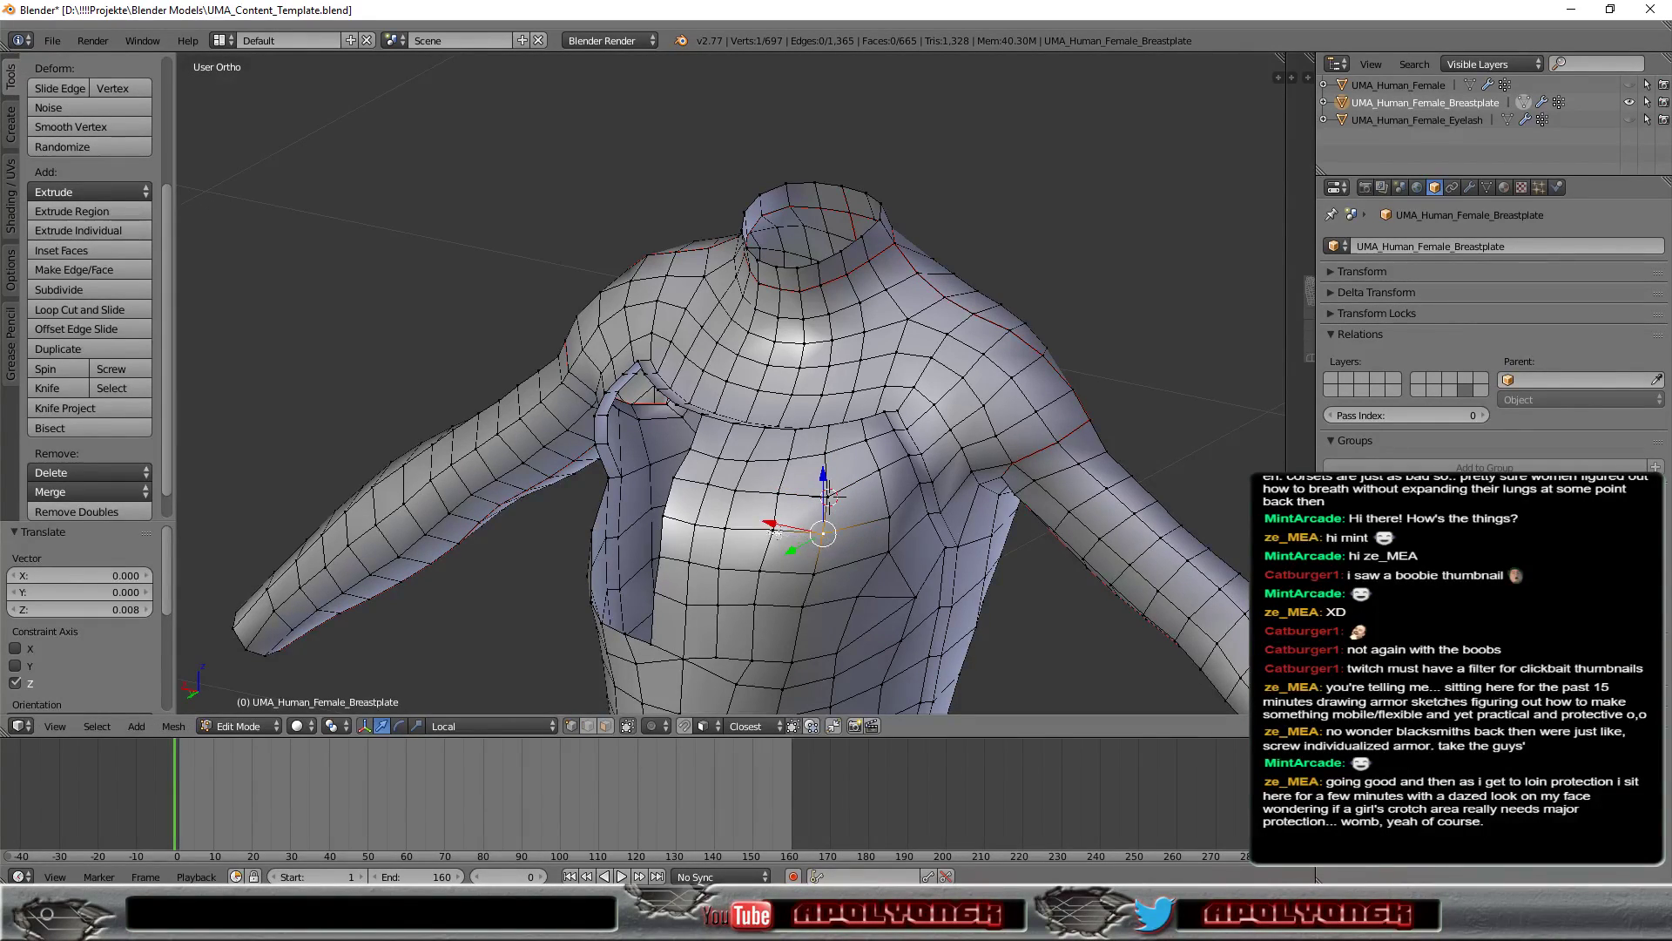
key("g")
key("x")
left_click(838, 515)
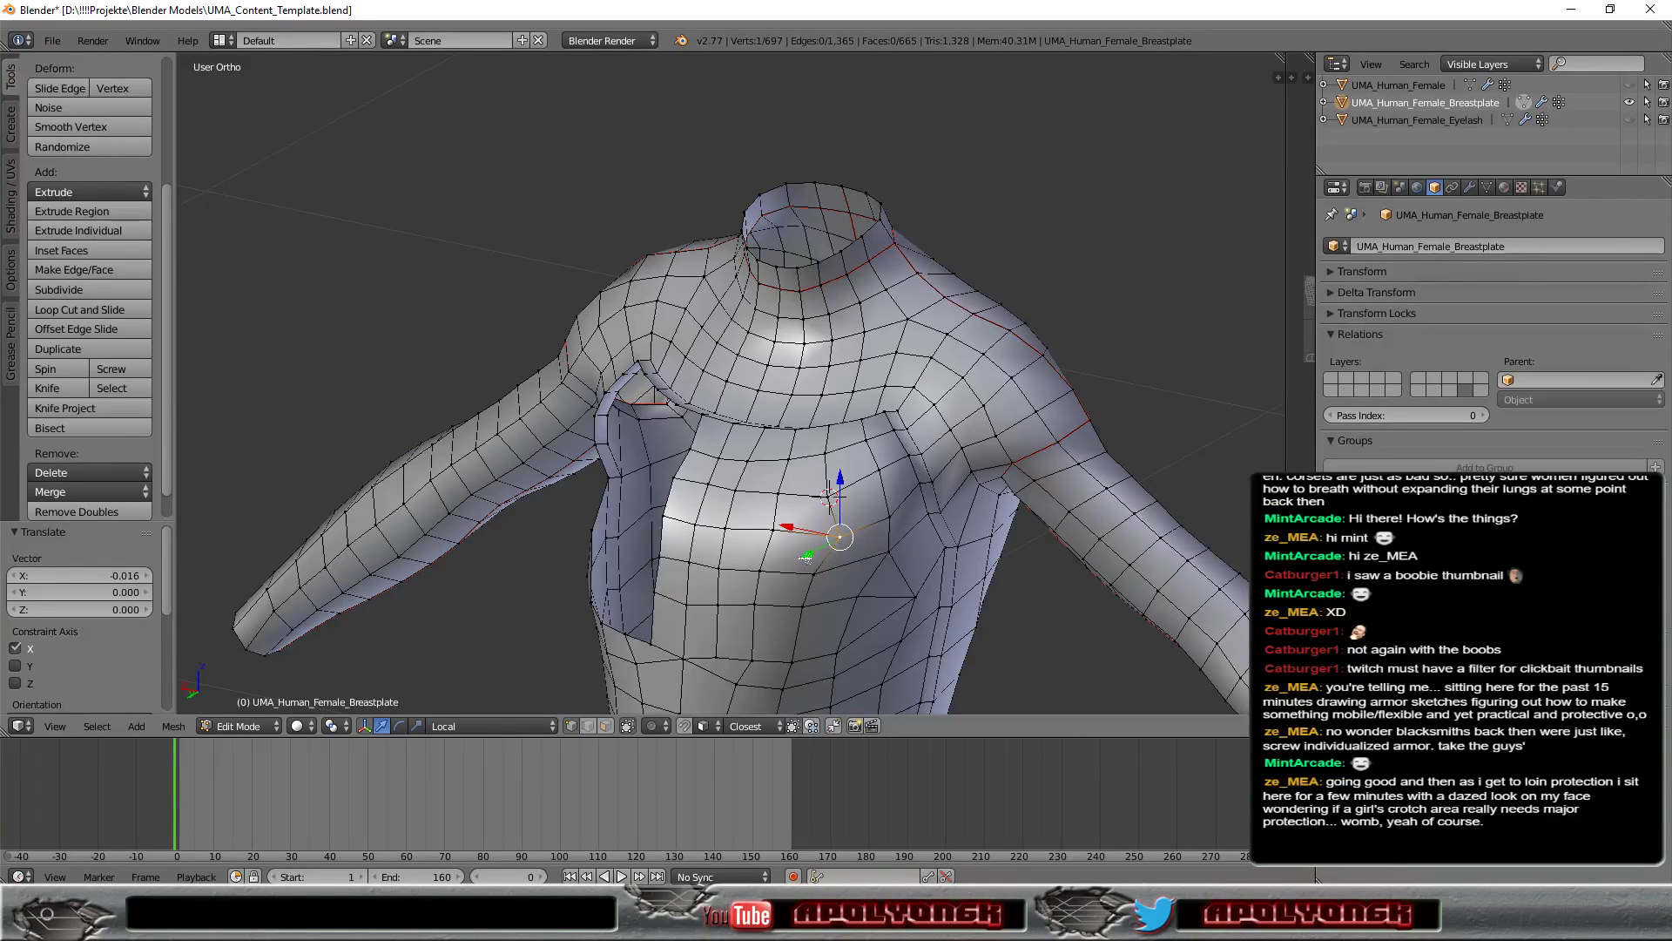
key("g")
key("y")
left_click(811, 550)
Step: Move the vertex just above it along X, then raise it along Z
right_click(812, 507)
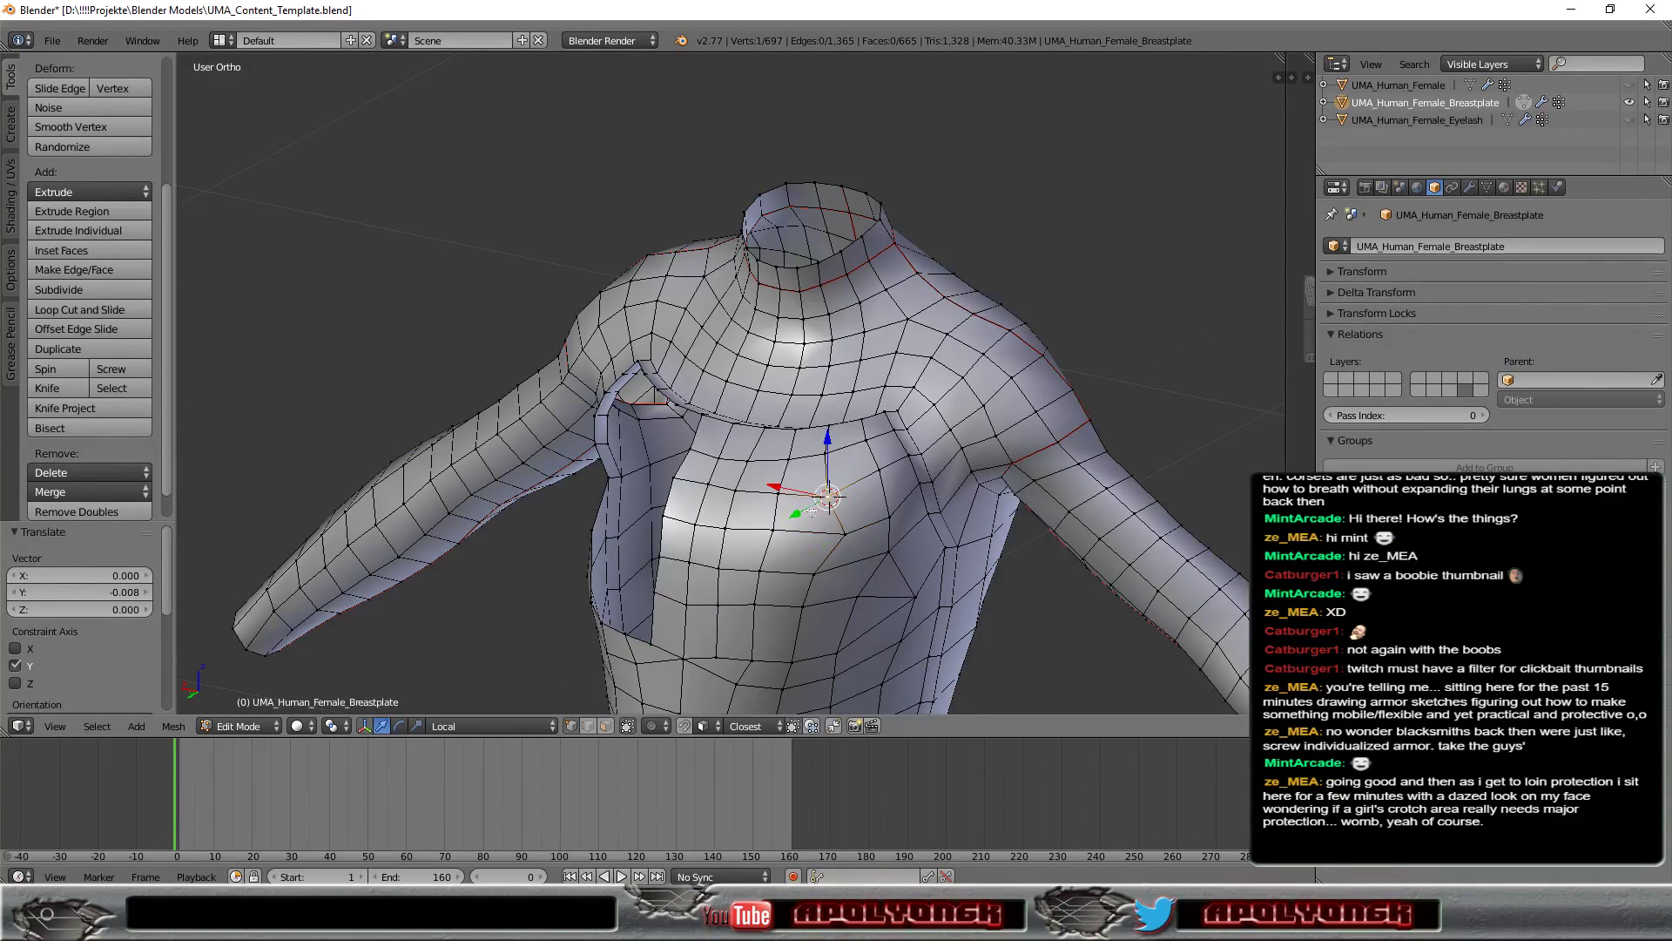
key("g")
key("x")
left_click(830, 471)
key("g")
key("z")
left_click(849, 451)
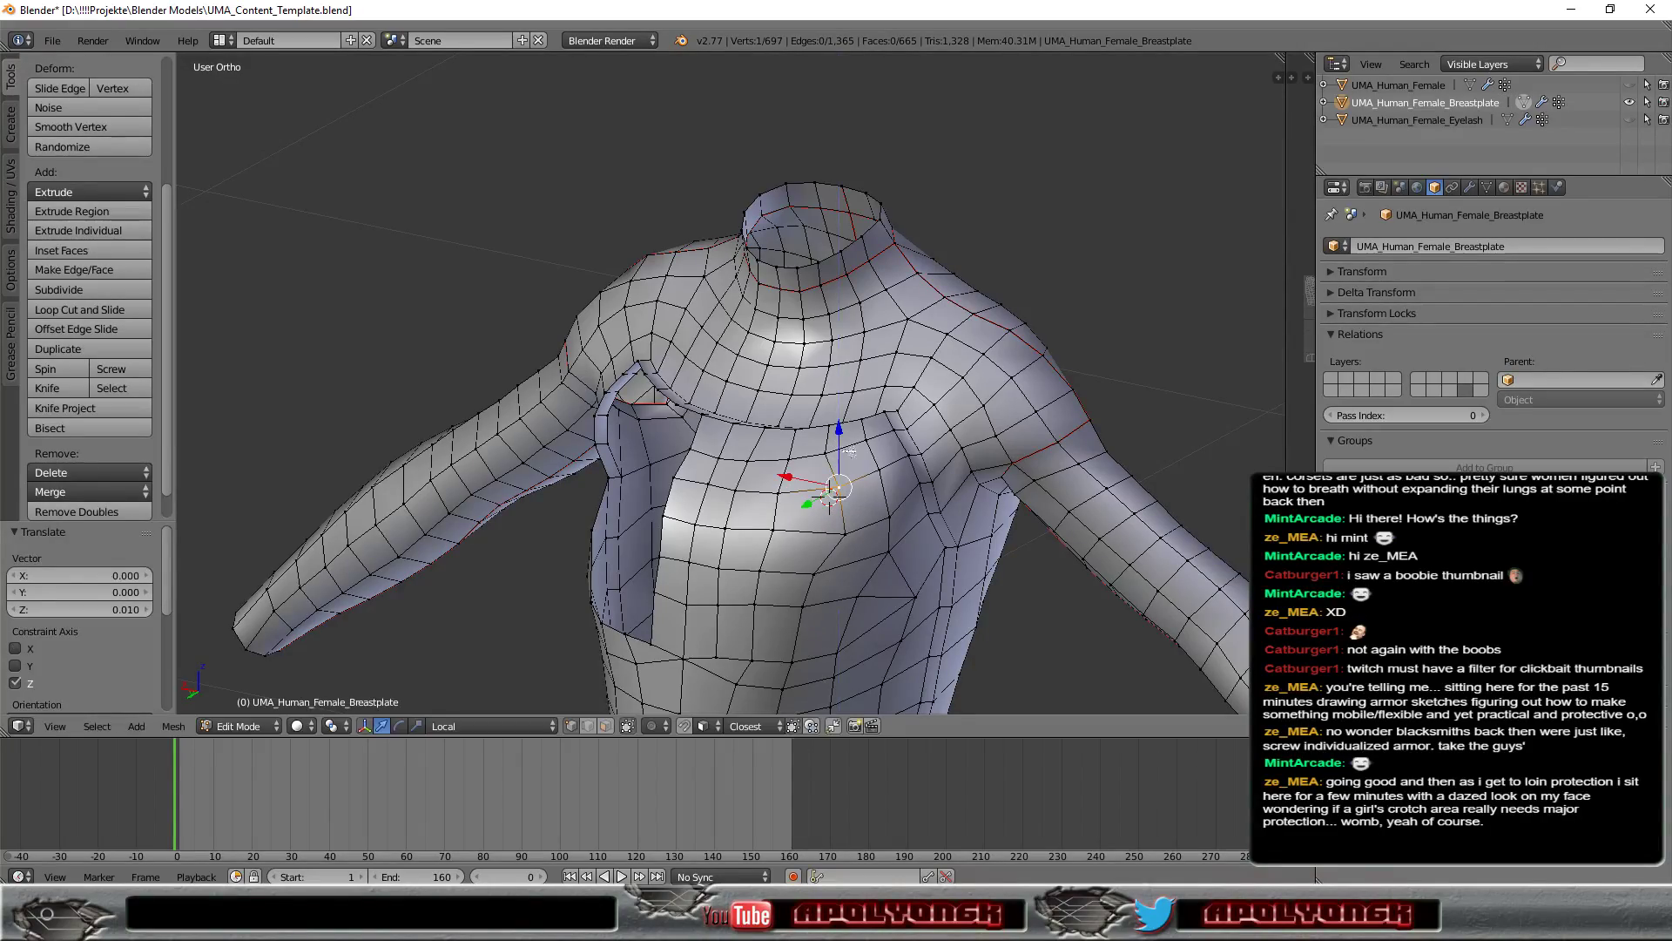
mouse_move(958, 525)
middle_mouse_down()
mouse_move(810, 554)
mouse_move(1147, 641)
mouse_move(887, 530)
mouse_move(989, 453)
mouse_move(1168, 602)
mouse_move(1149, 531)
middle_mouse_up()
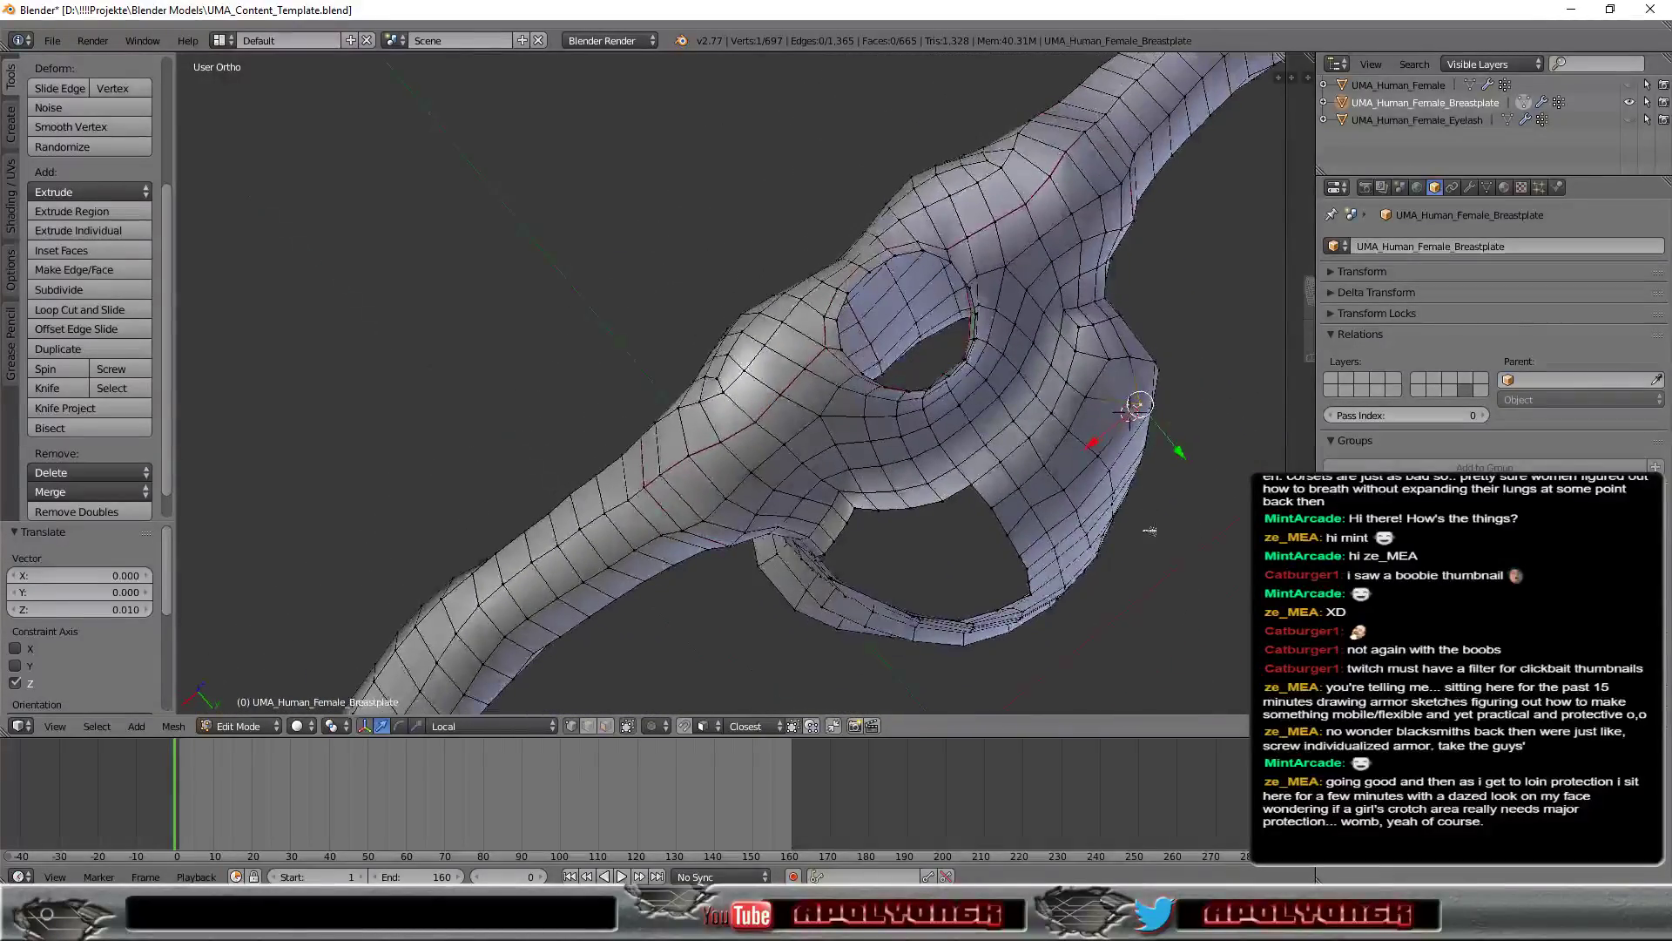
Step: Push an upper-chest vertex near the collar slightly along Y, then return to a front view
left_click(1085, 398)
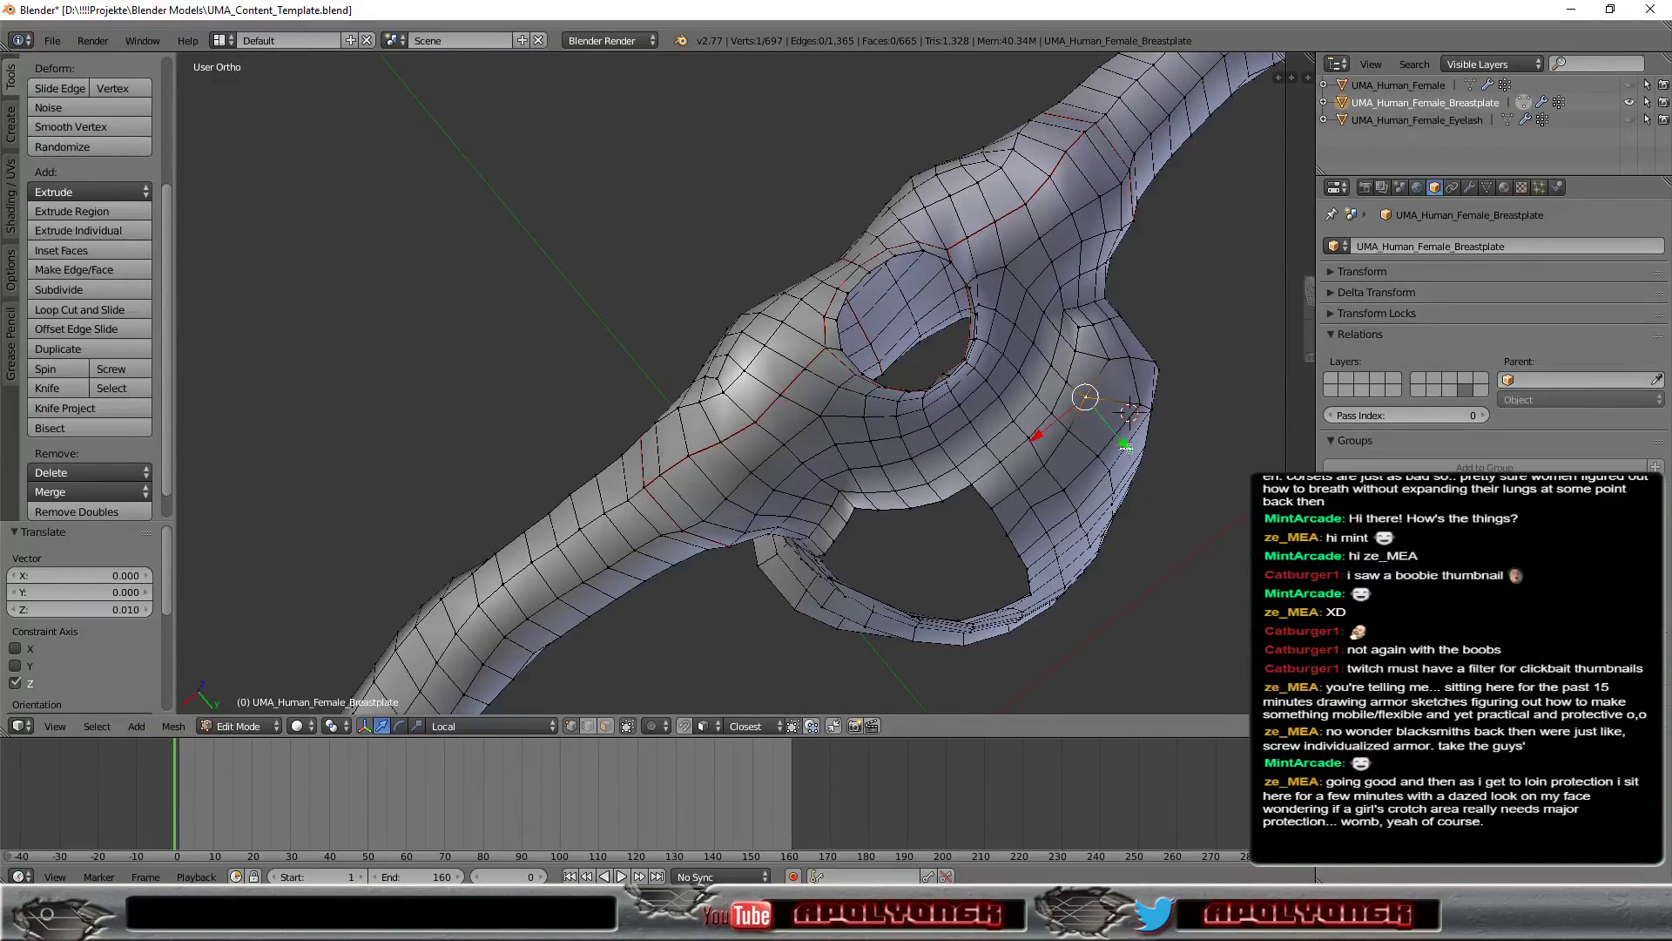
key("g")
key("y")
left_click(1087, 427)
left_click_drag(1109, 478, 1119, 488)
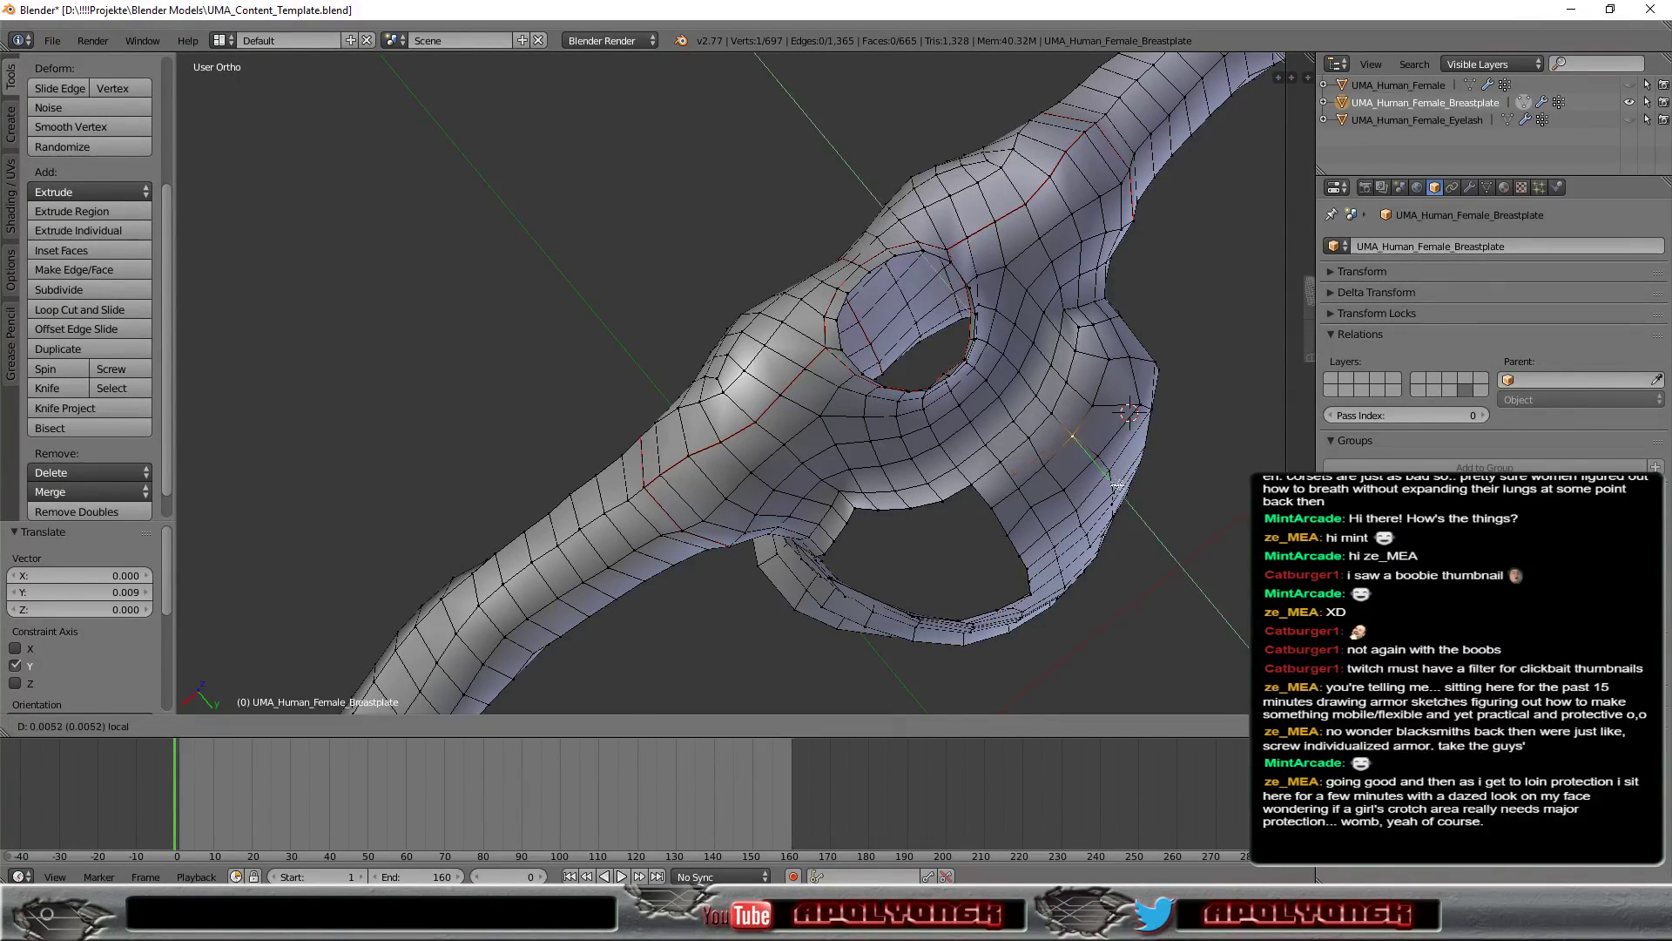
mouse_move(1175, 494)
middle_mouse_down()
mouse_move(1007, 312)
mouse_move(828, 472)
mouse_move(857, 275)
mouse_move(942, 324)
mouse_move(1245, 364)
mouse_move(978, 283)
mouse_move(1091, 299)
mouse_move(1088, 424)
mouse_move(1101, 255)
mouse_move(979, 296)
mouse_move(1202, 326)
mouse_move(1045, 351)
mouse_move(980, 490)
middle_mouse_up()
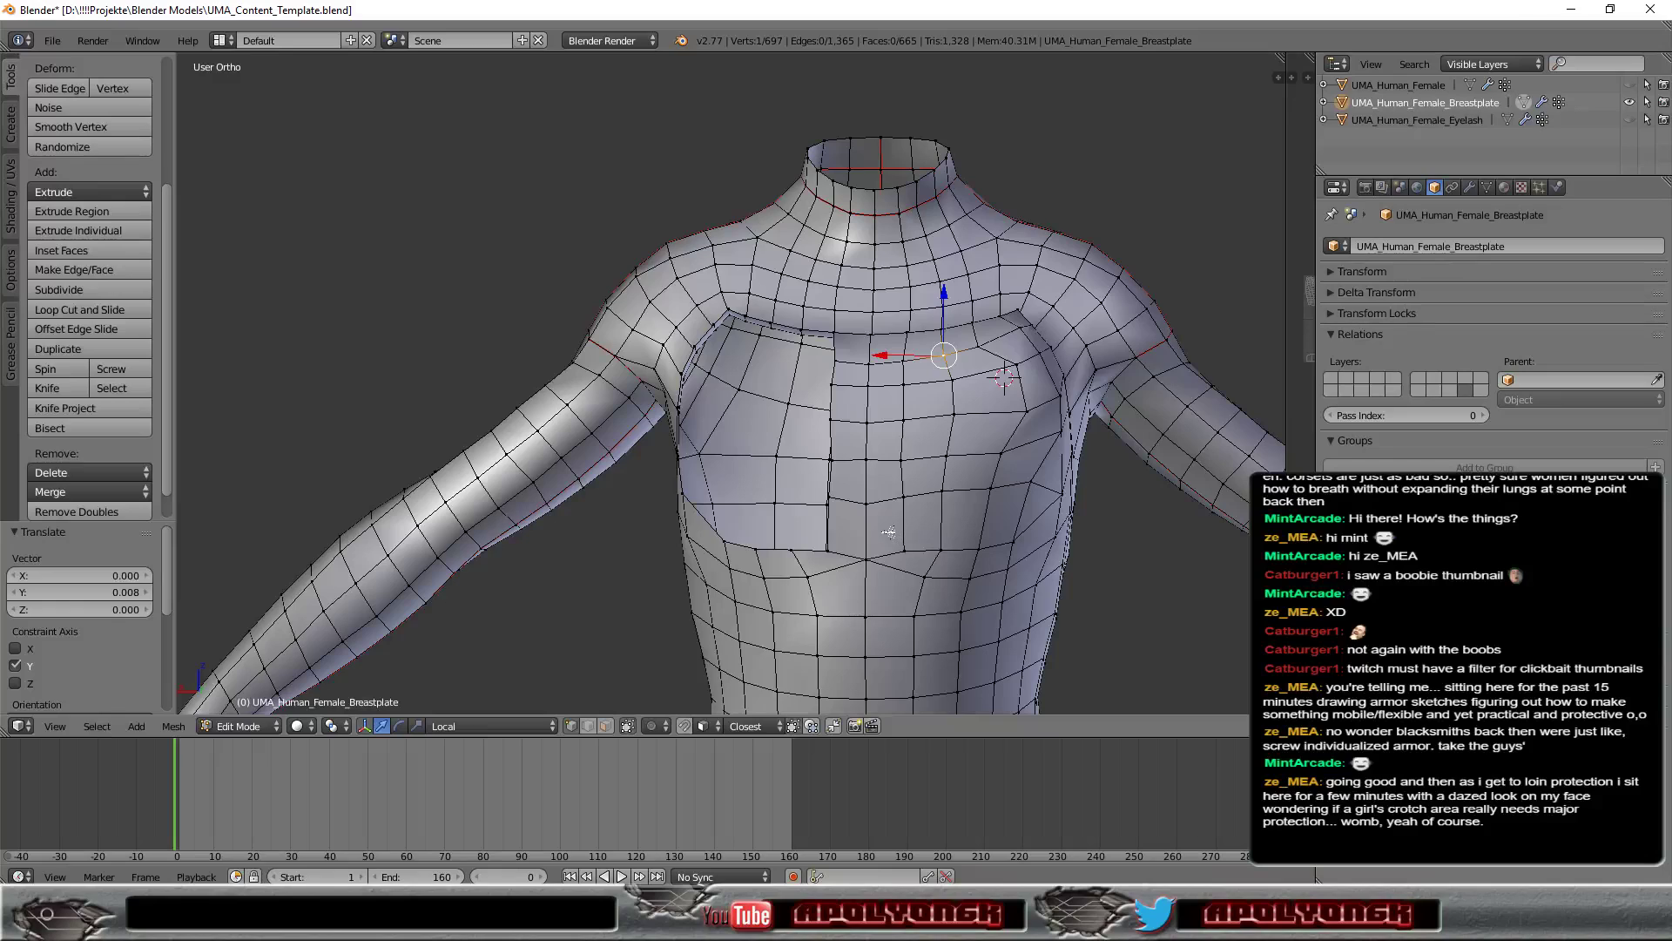
Step: In face select mode, select the central chest faces from the lower chest up to the collar
right_click(885, 528)
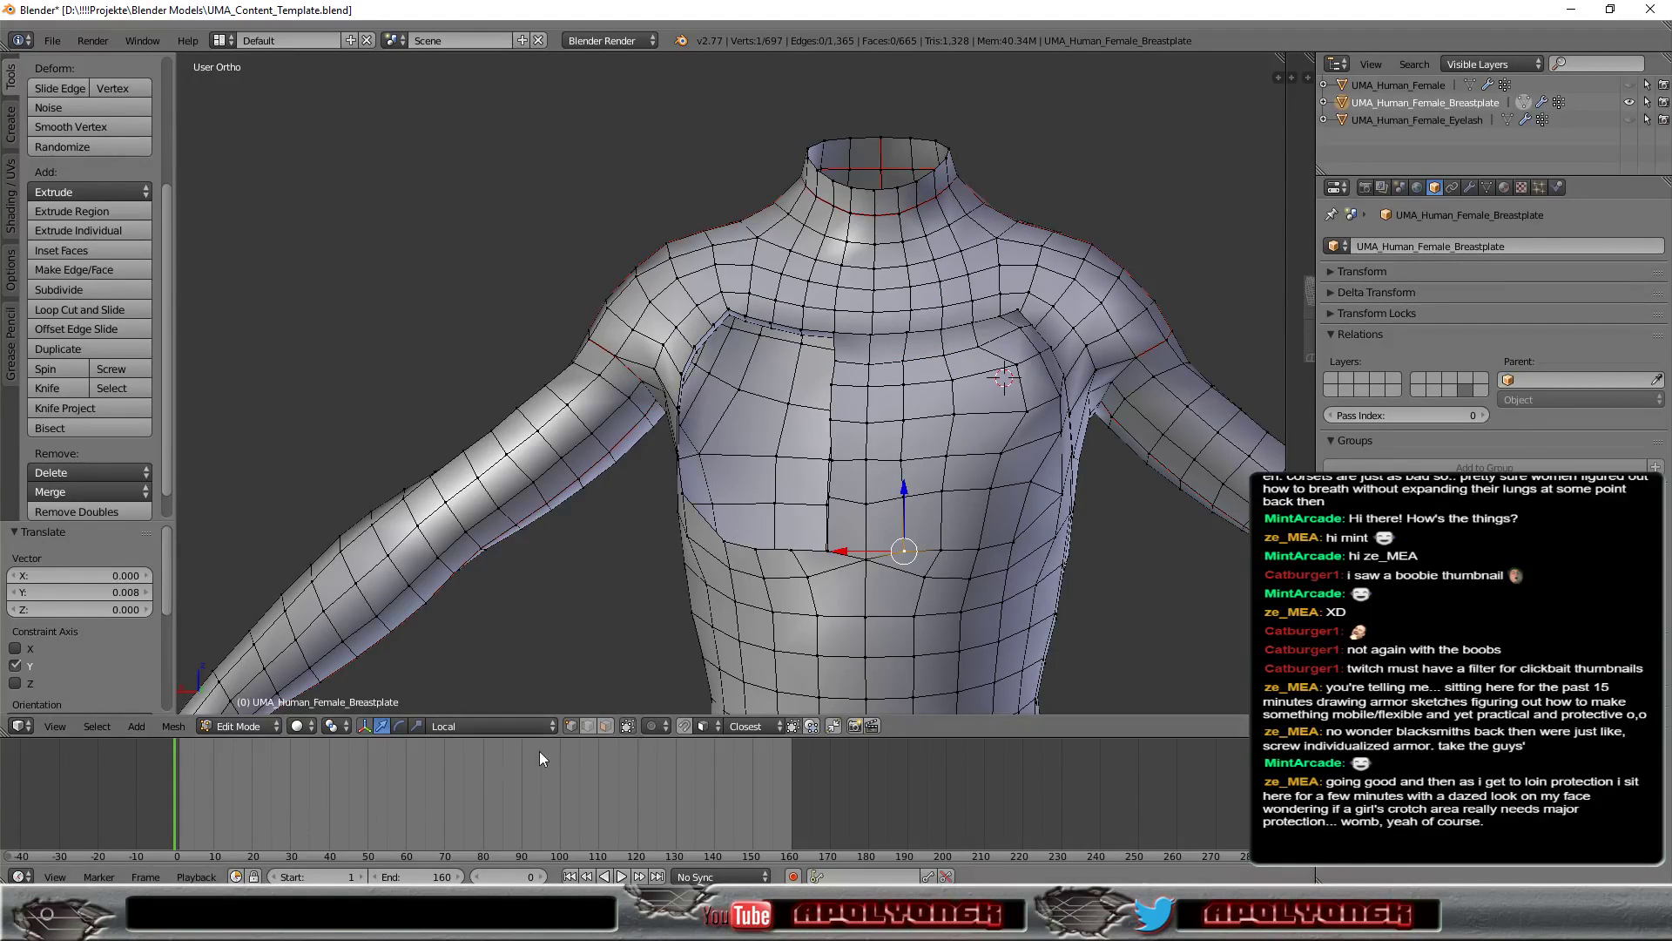
key("ctrl+Tab")
key("3")
right_click(843, 529)
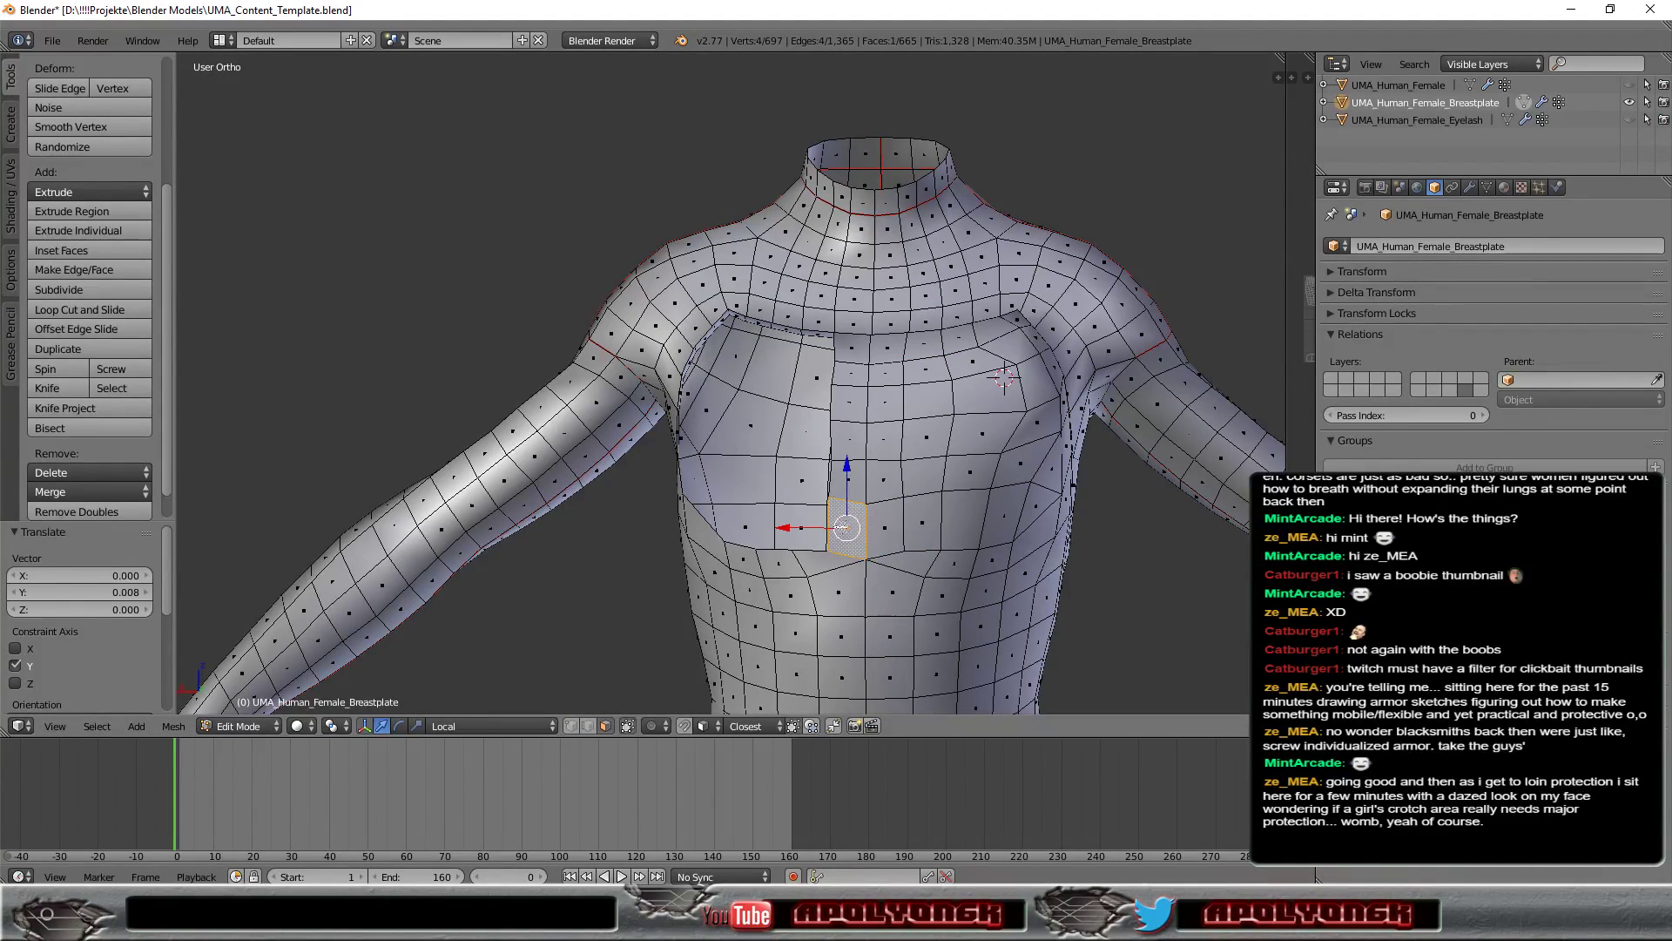
right_click(886, 530, "shift")
right_click(884, 497, "shift")
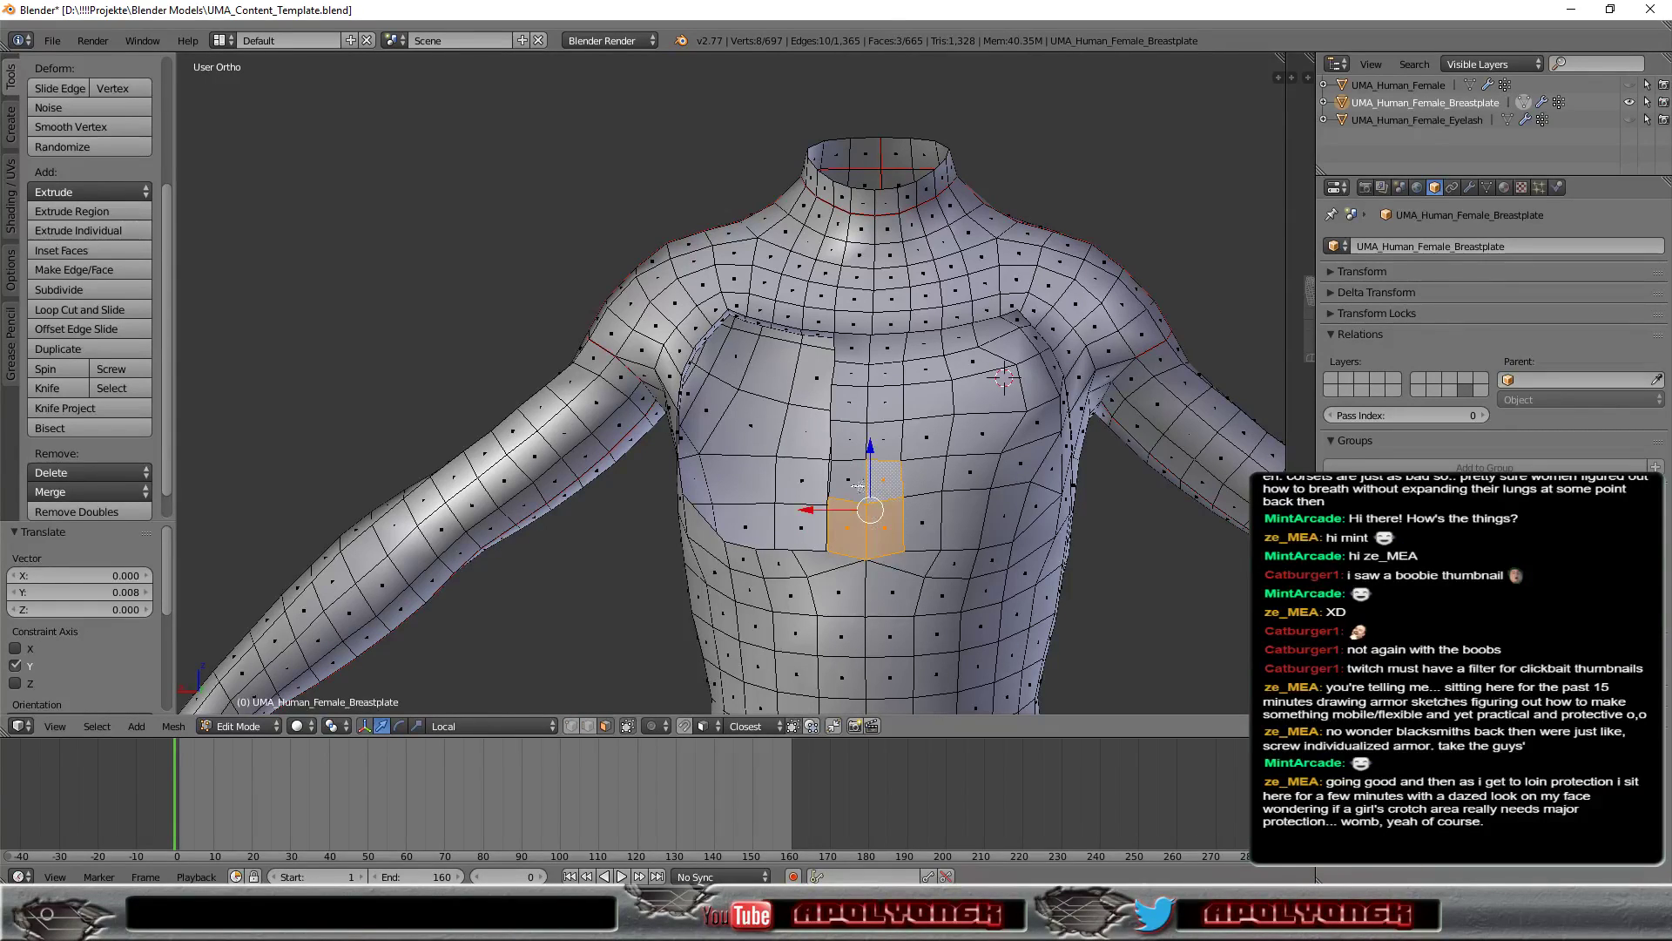
right_click(849, 446, "shift")
right_click(887, 442, "shift")
right_click(892, 405, "shift")
right_click(849, 379, "shift")
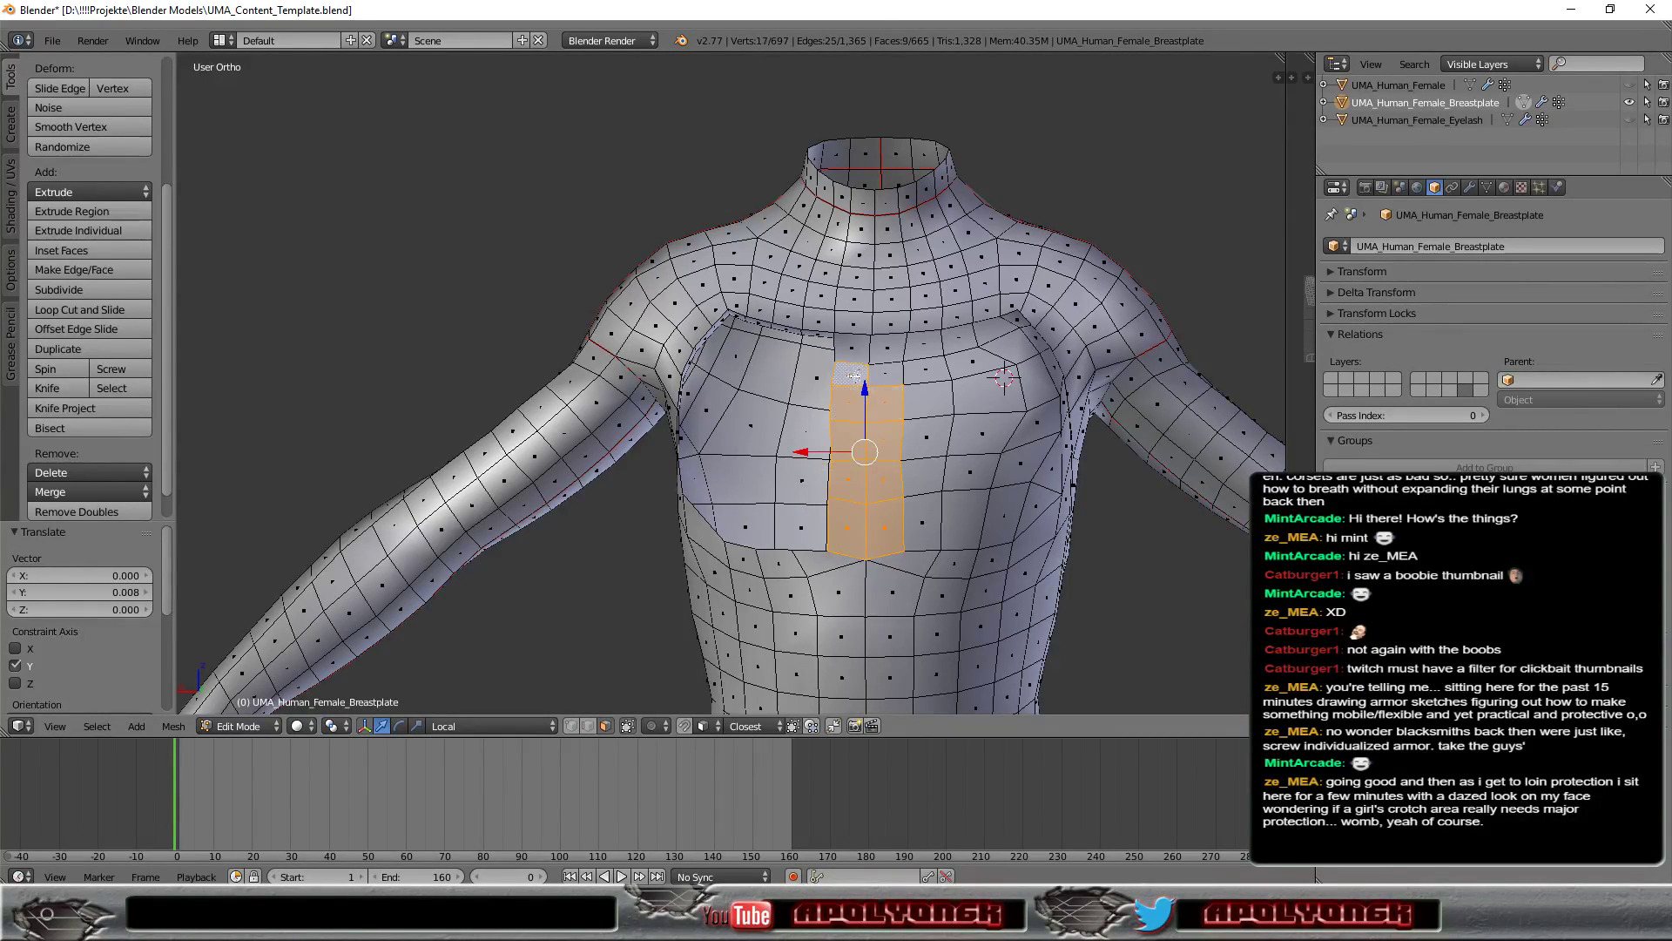
right_click(887, 349, "shift")
right_click(919, 353, "shift")
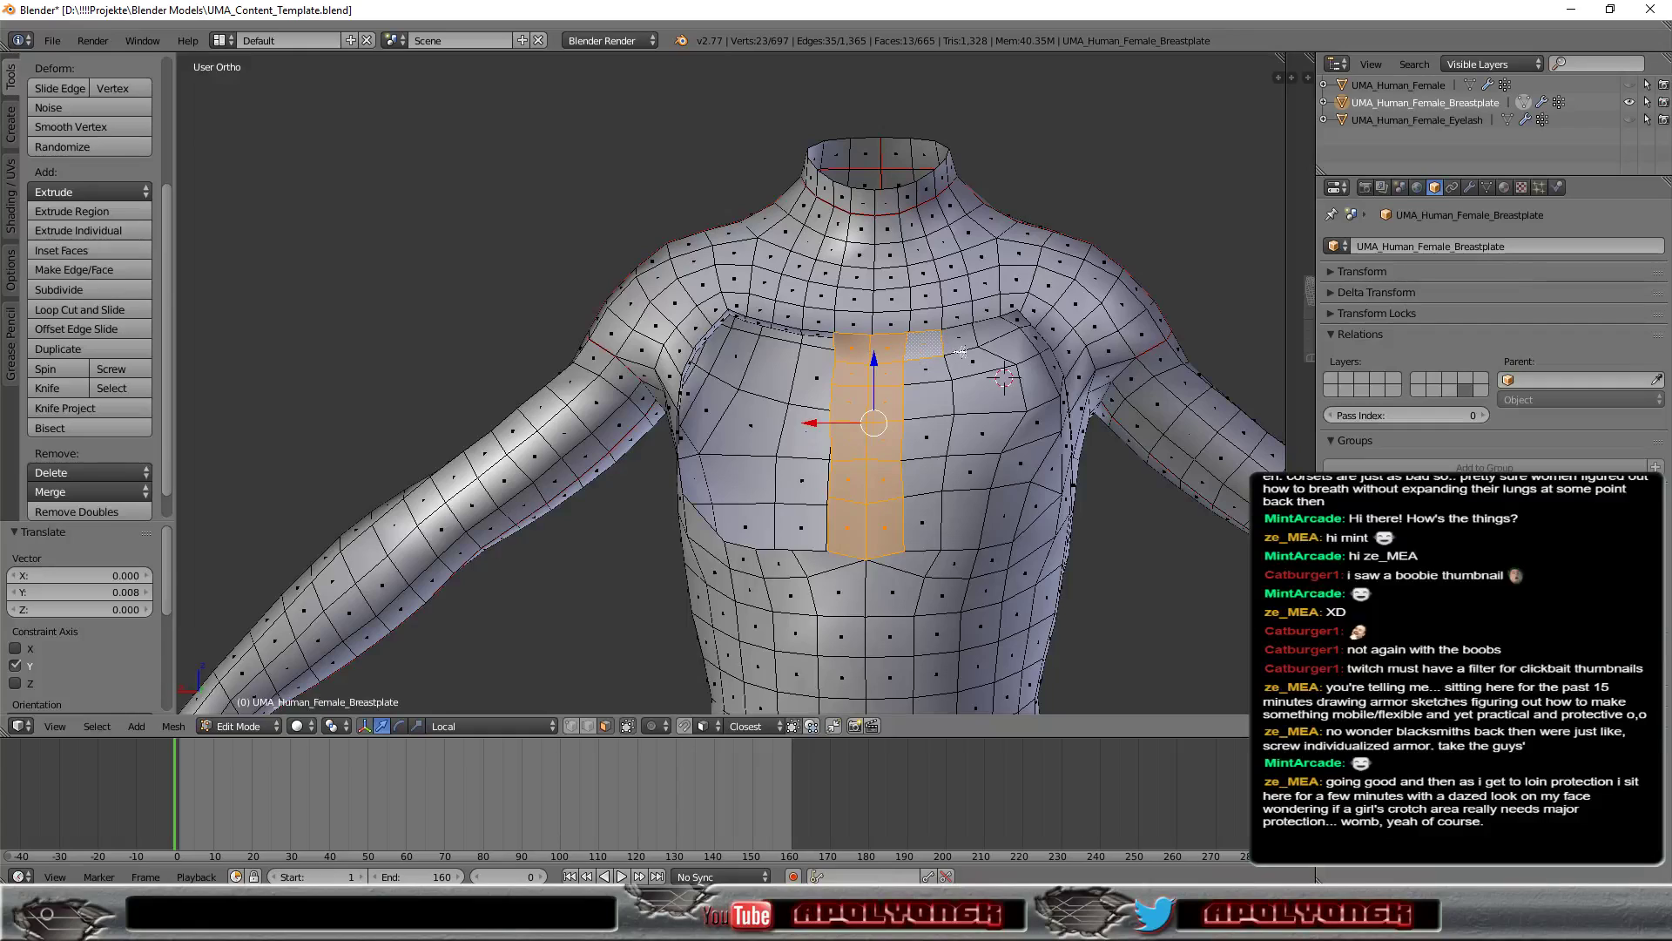
Step: Add the adjacent columns, bottom row, triangular face and right-side chest faces to the selection
right_click(958, 340, "shift")
right_click(927, 370, "shift")
right_click(928, 402, "shift")
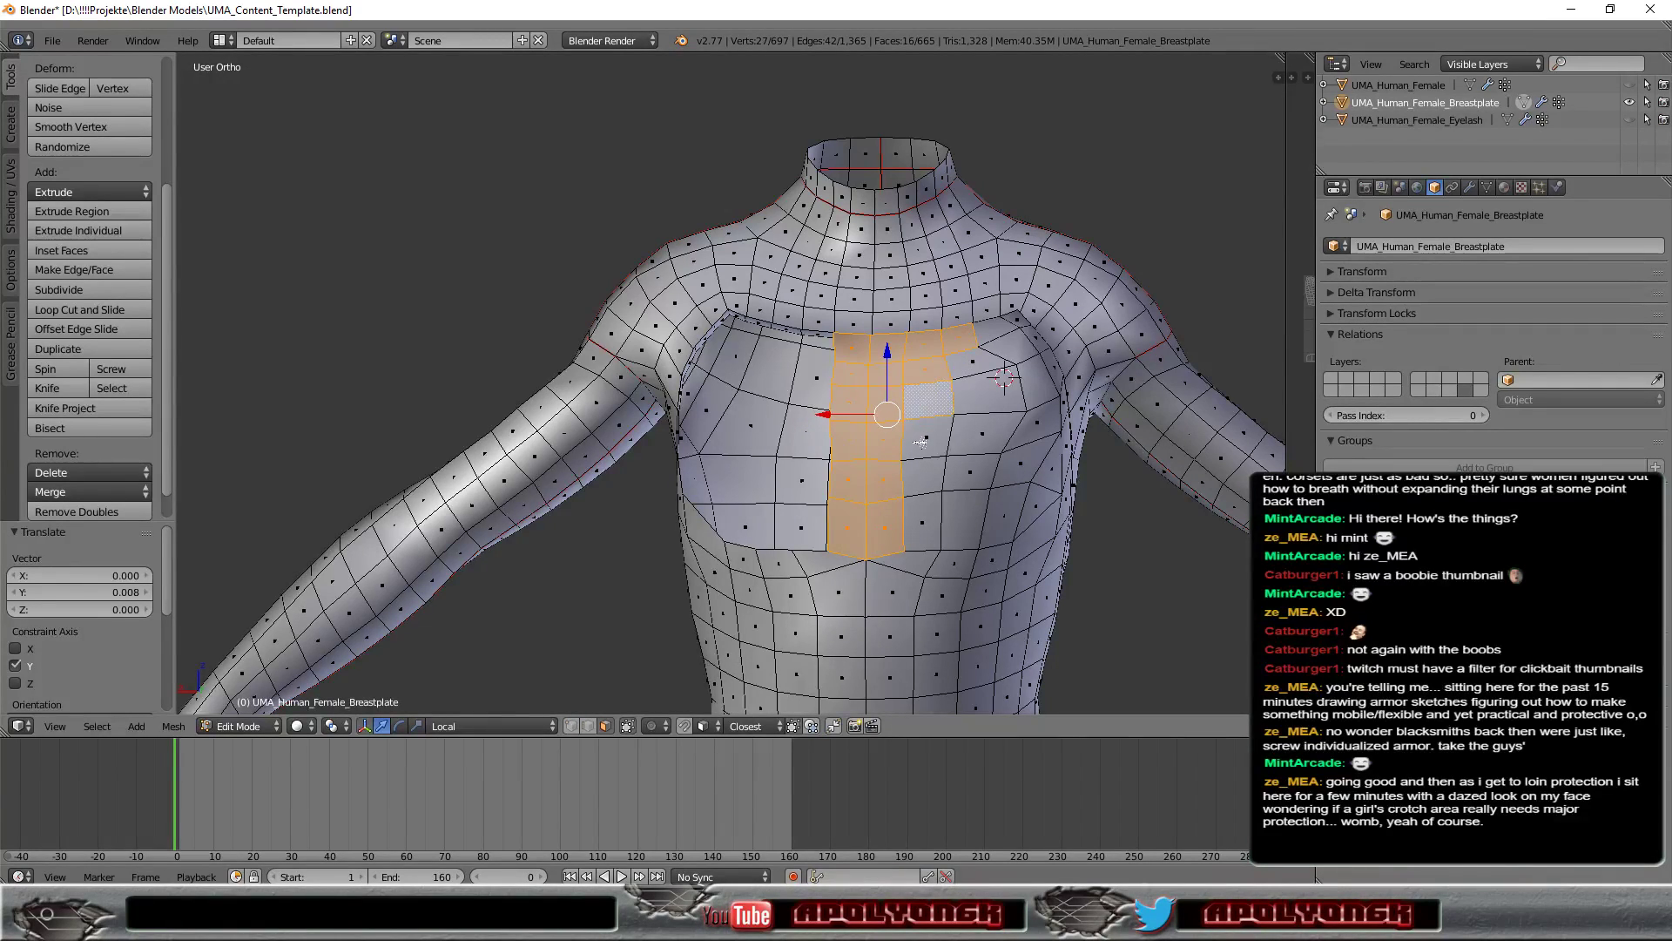
right_click(926, 437, "shift")
right_click(920, 478, "shift")
right_click(921, 518, "shift")
right_click(1013, 515, "shift")
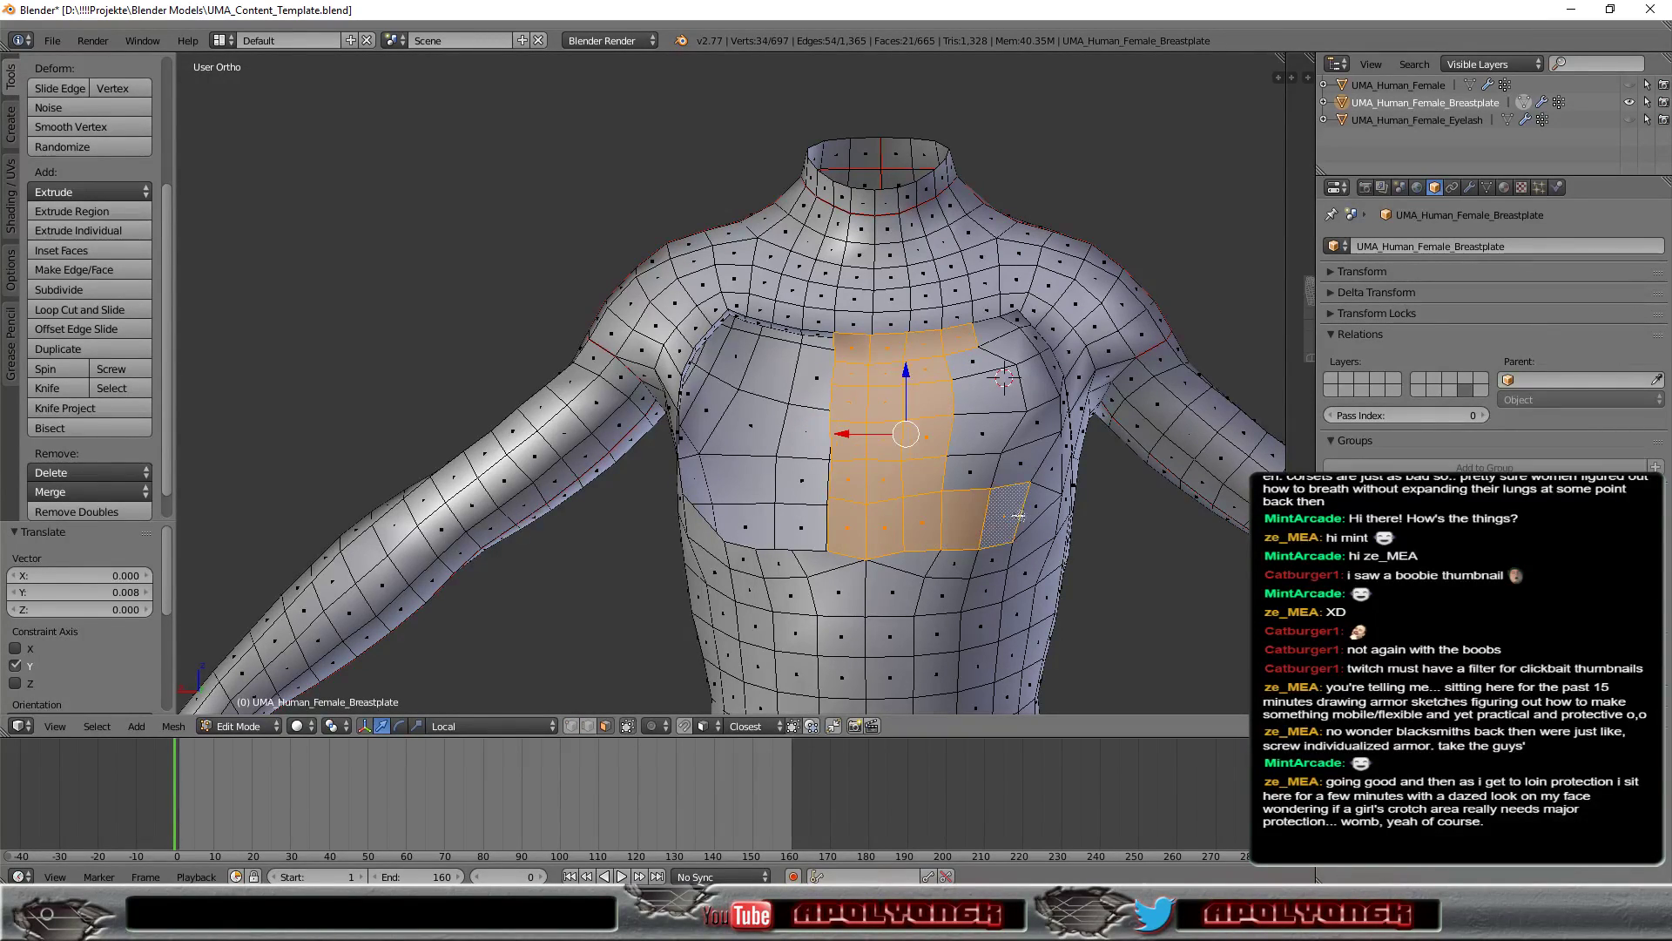
right_click(1044, 493, "shift")
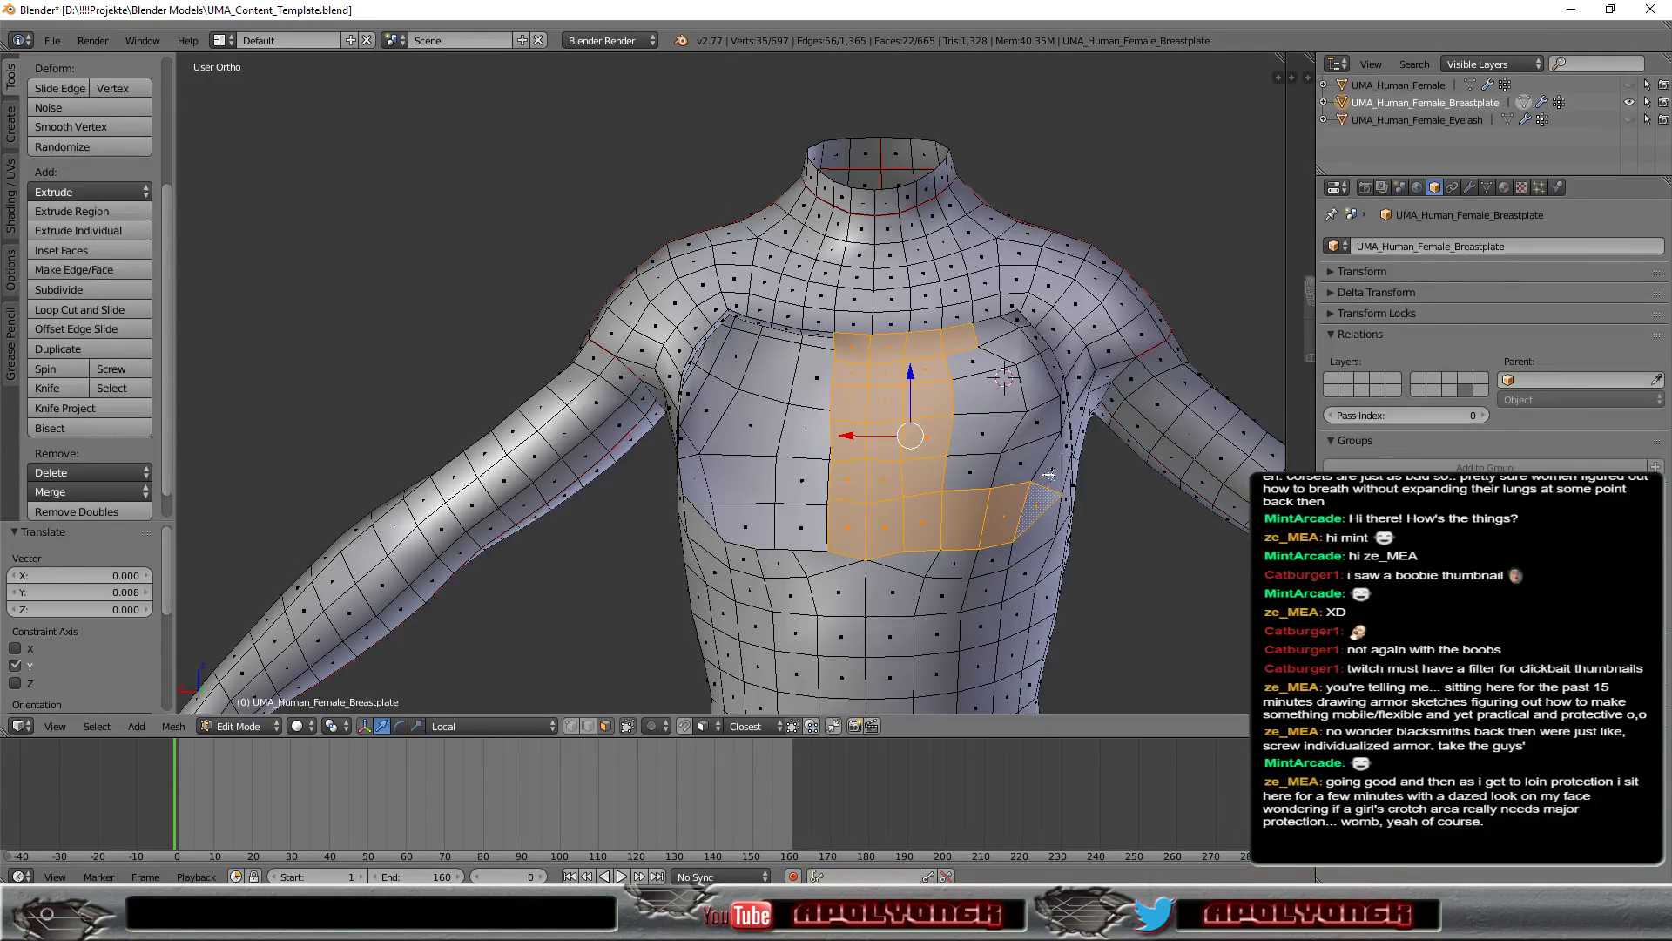
right_click(1047, 477, "shift")
right_click(1034, 463, "shift")
right_click(976, 471, "shift")
right_click(987, 436, "shift")
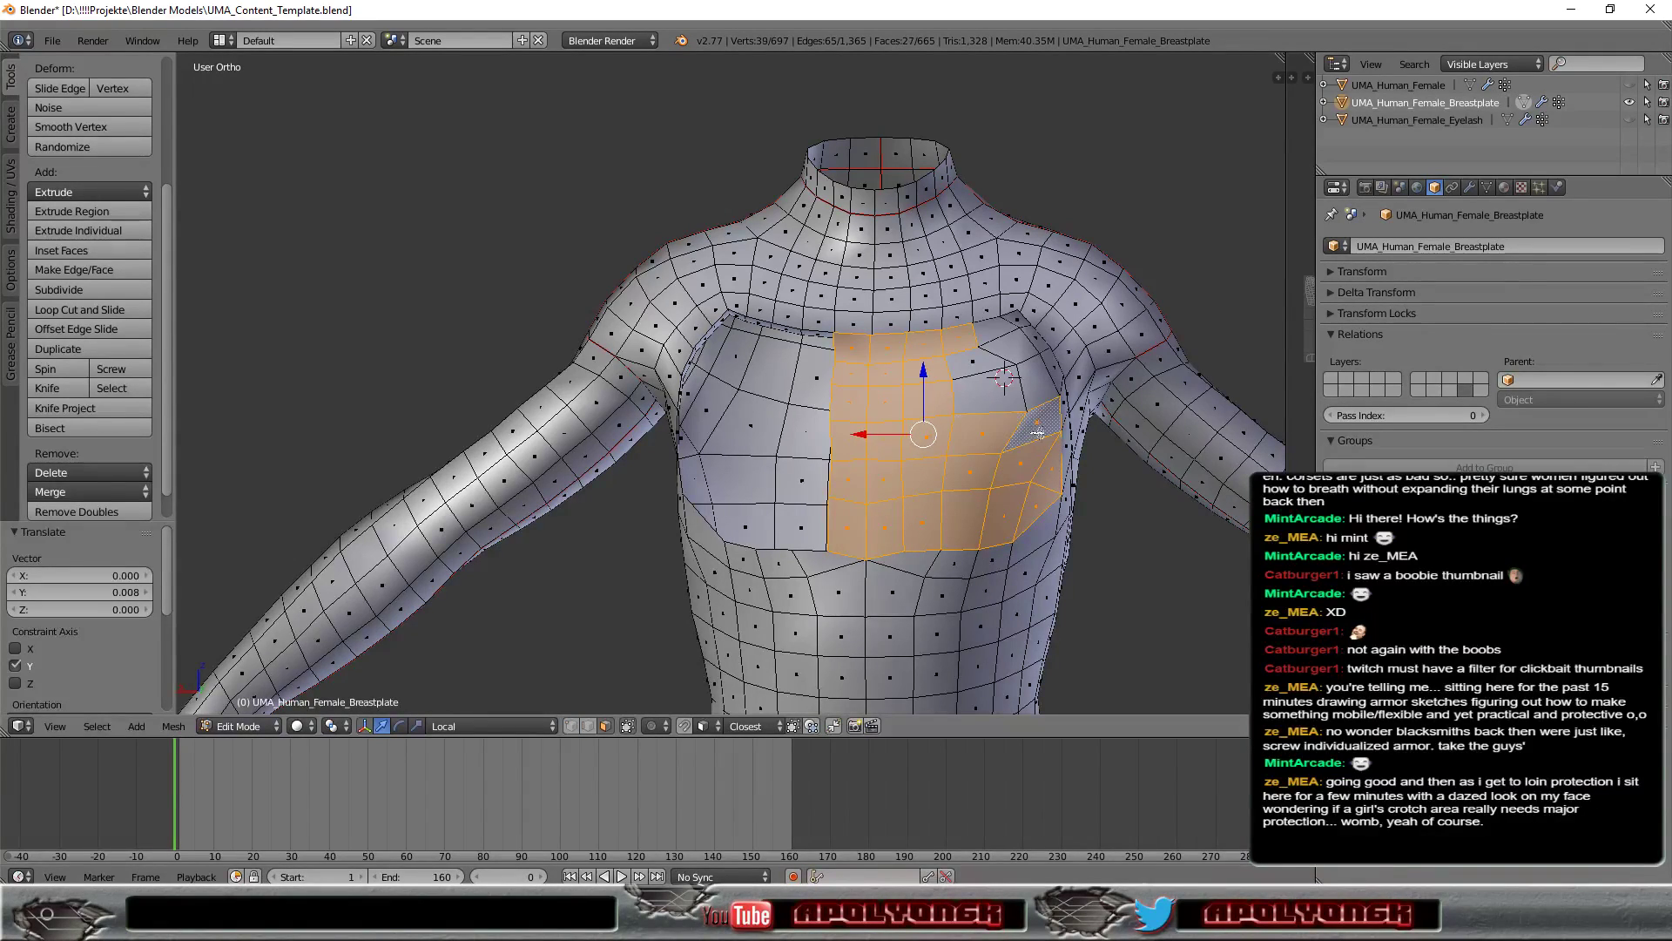
right_click(1039, 384, "shift")
right_click(989, 389, "shift")
right_click(1006, 370, "shift")
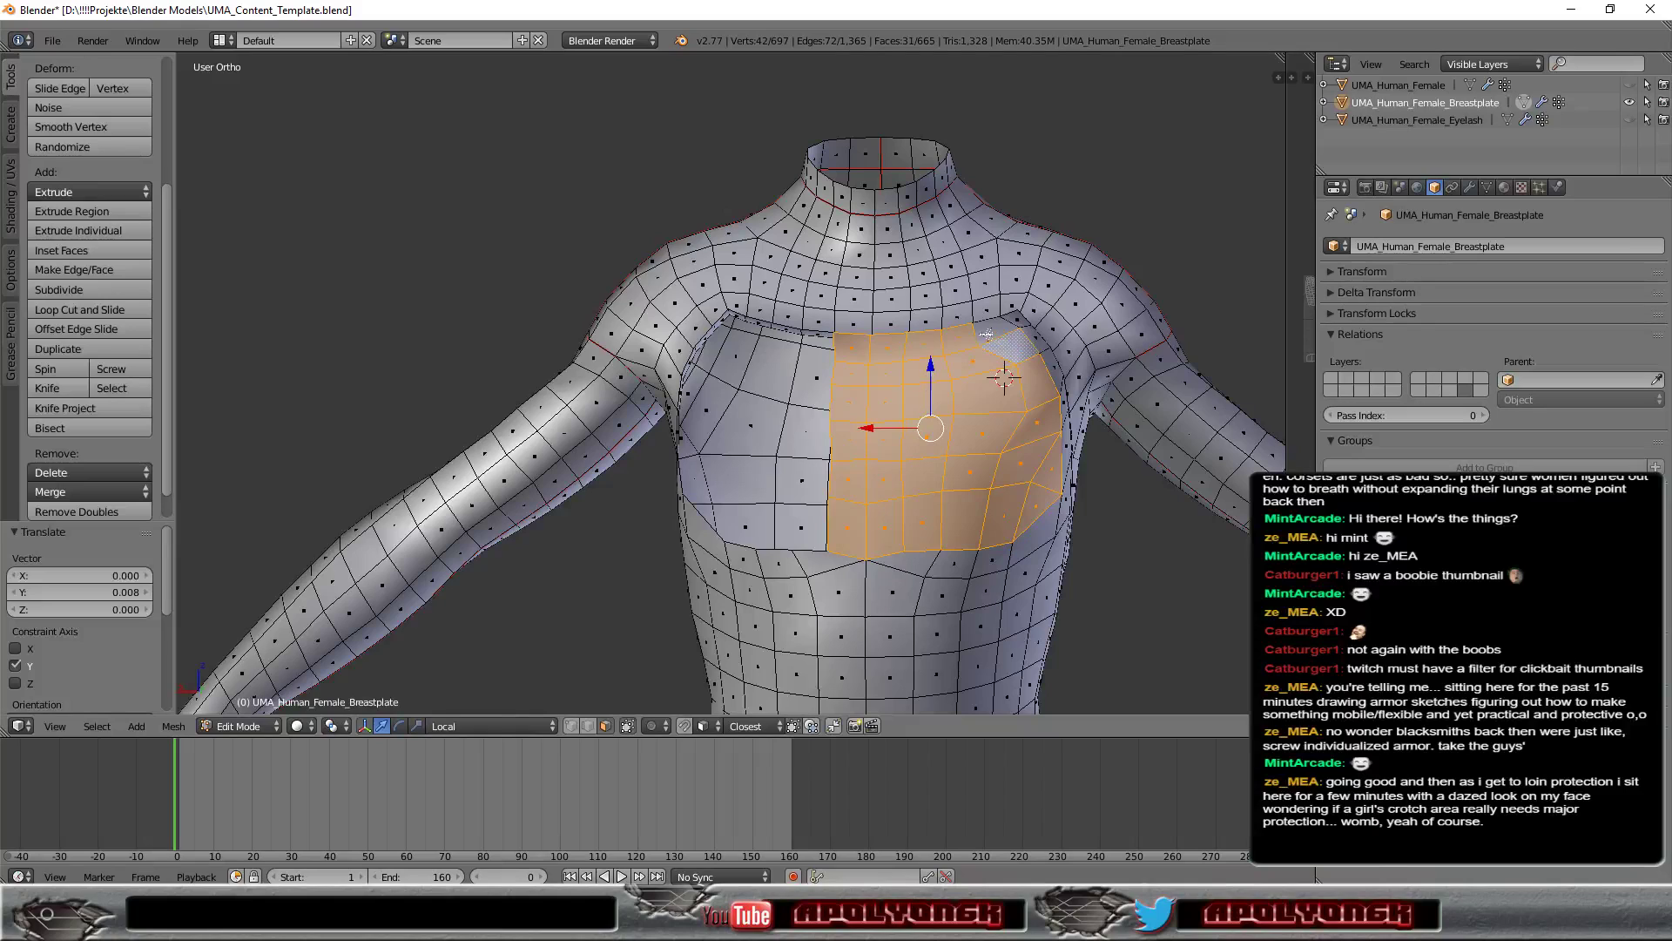
Step: Delete the selected chest faces to open the chest area
key("x")
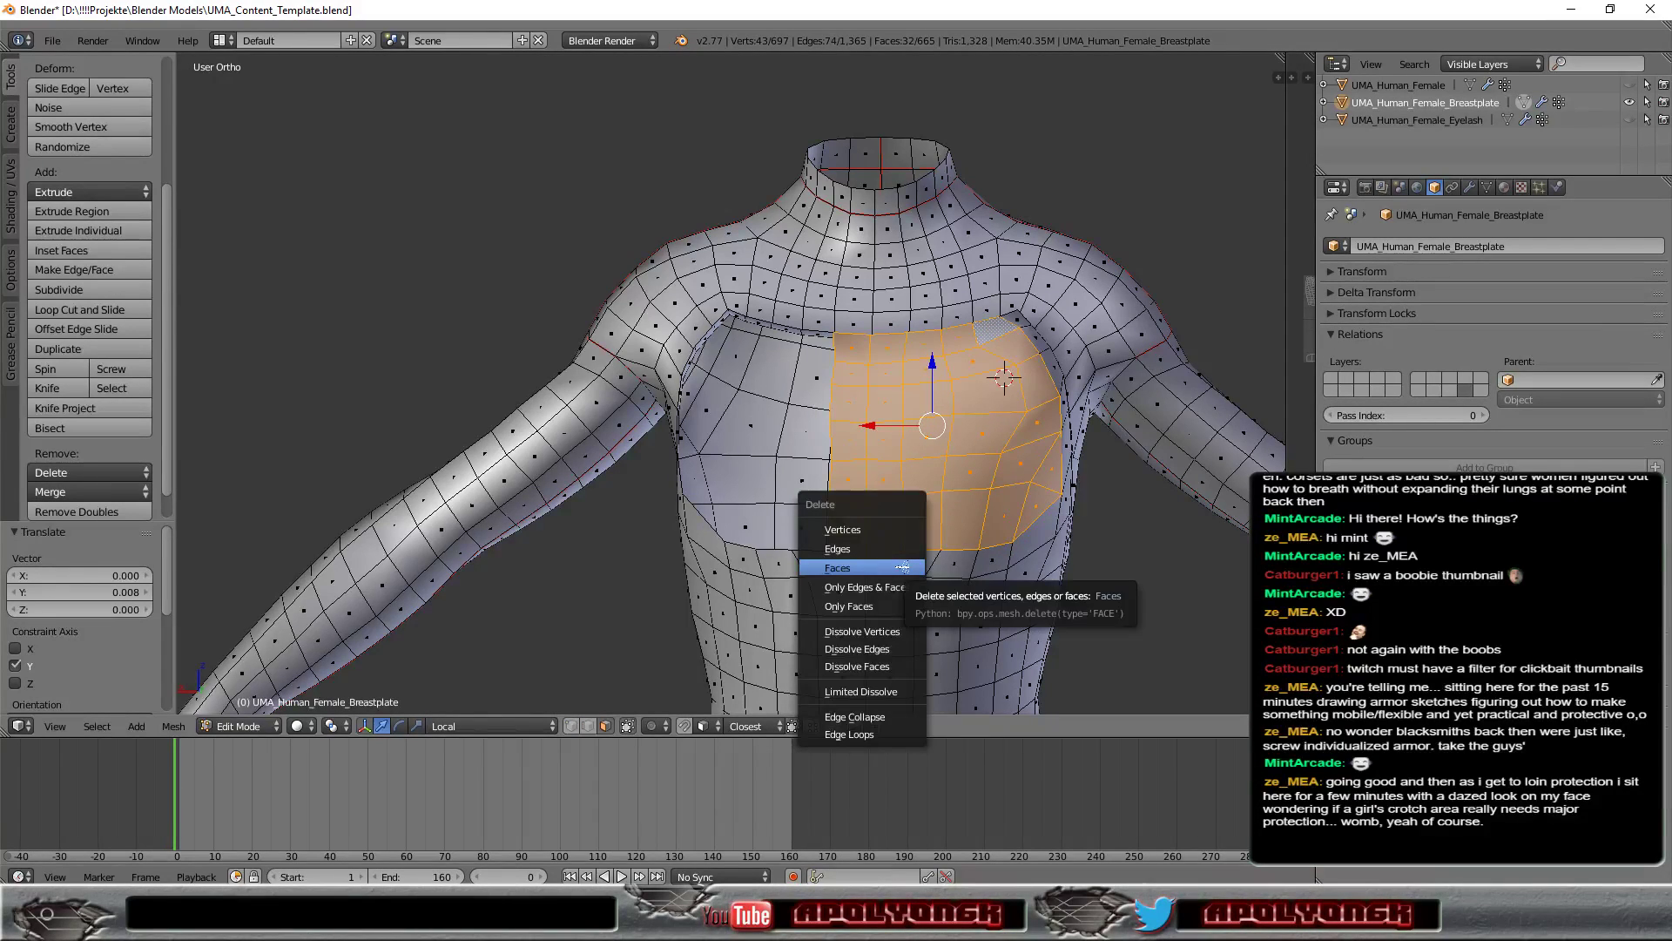
left_click(883, 568)
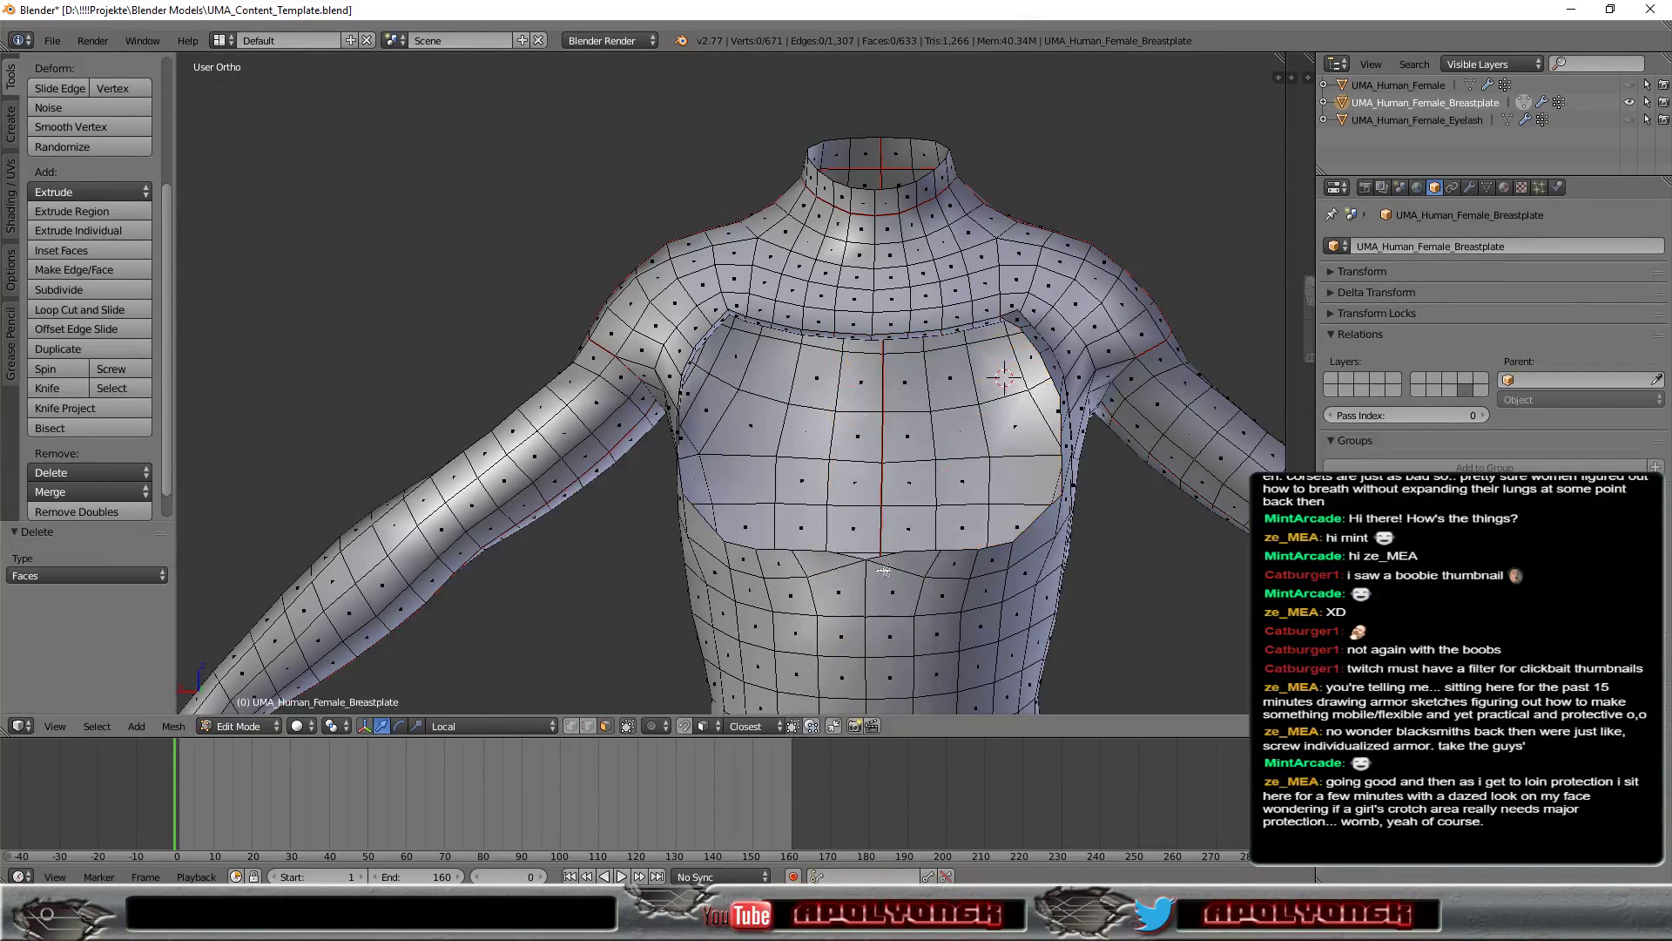
mouse_move(1088, 577)
middle_mouse_down()
mouse_move(996, 597)
mouse_move(1167, 564)
mouse_move(1203, 535)
mouse_move(665, 319)
middle_mouse_up()
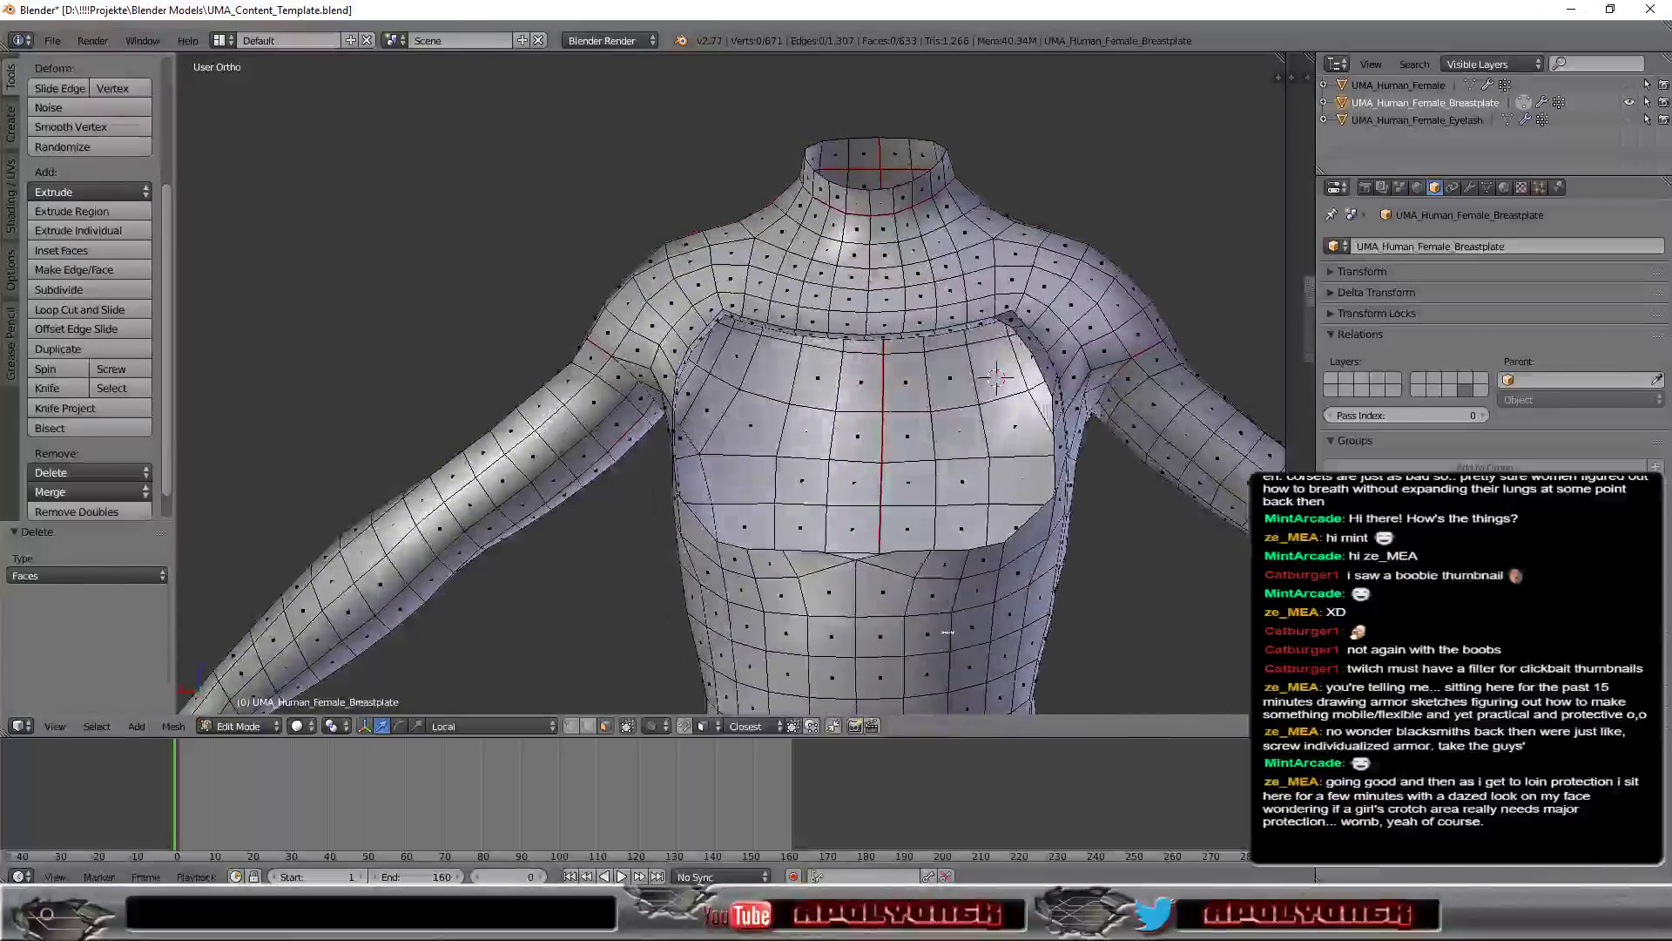
Step: Pull the bottom-centre vertex down into a point and start shifting a neighbour along X
left_click(568, 727)
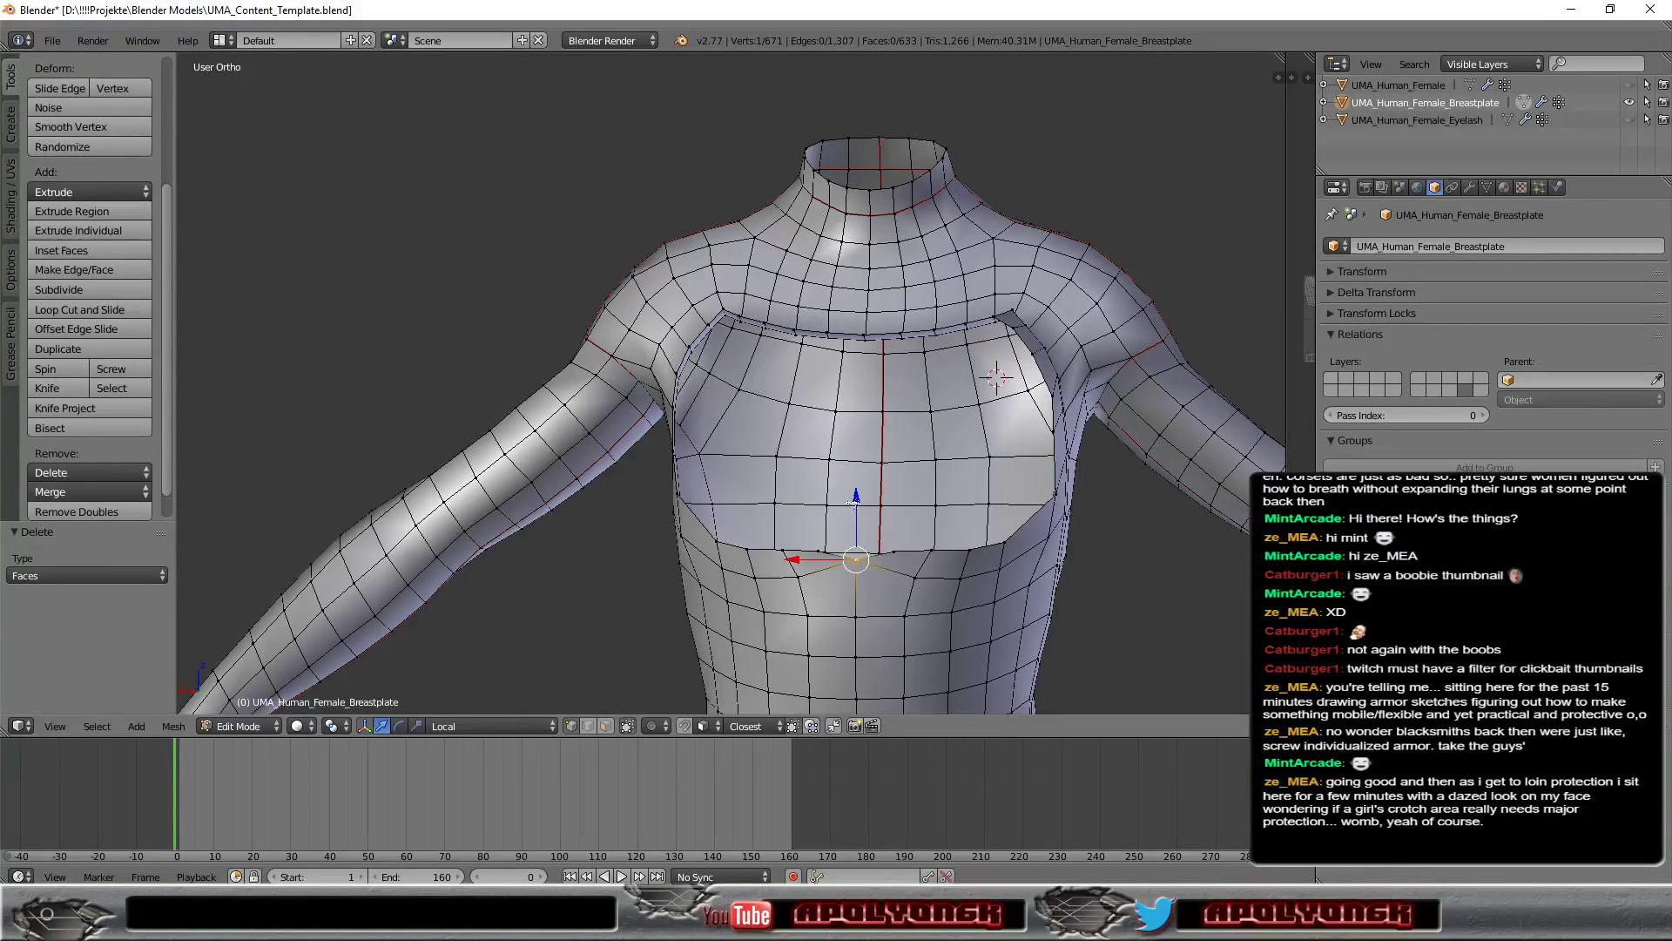
left_click_drag(856, 506, 849, 532)
left_click(849, 531)
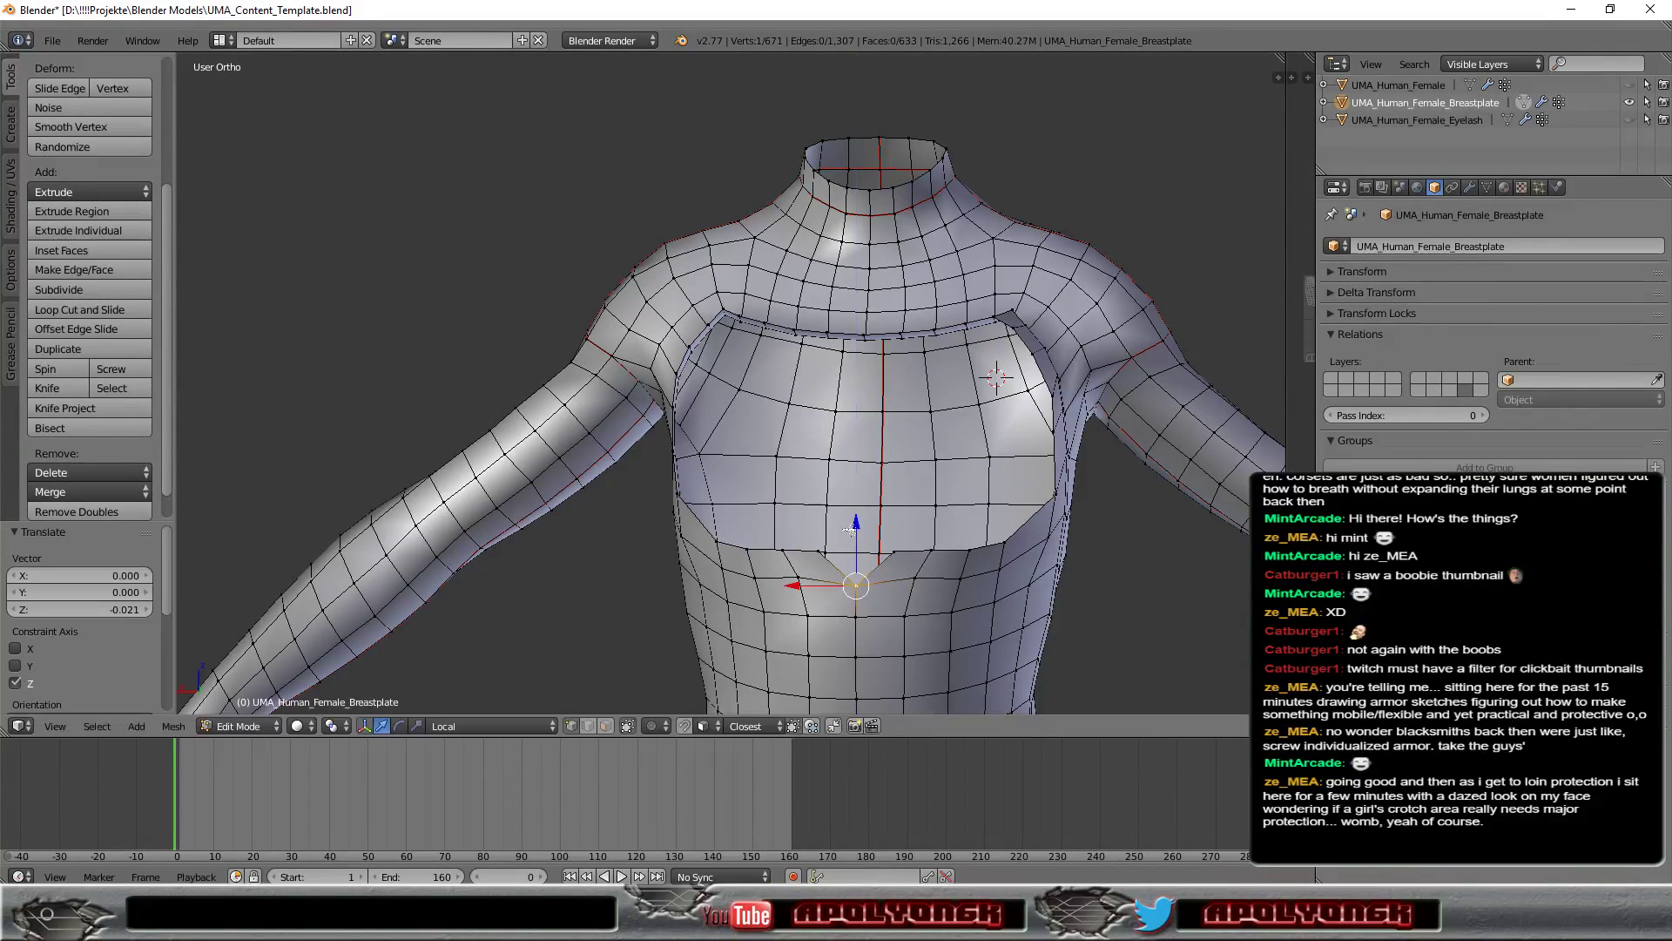
right_click(821, 550)
key("g")
key("x")
key("x")
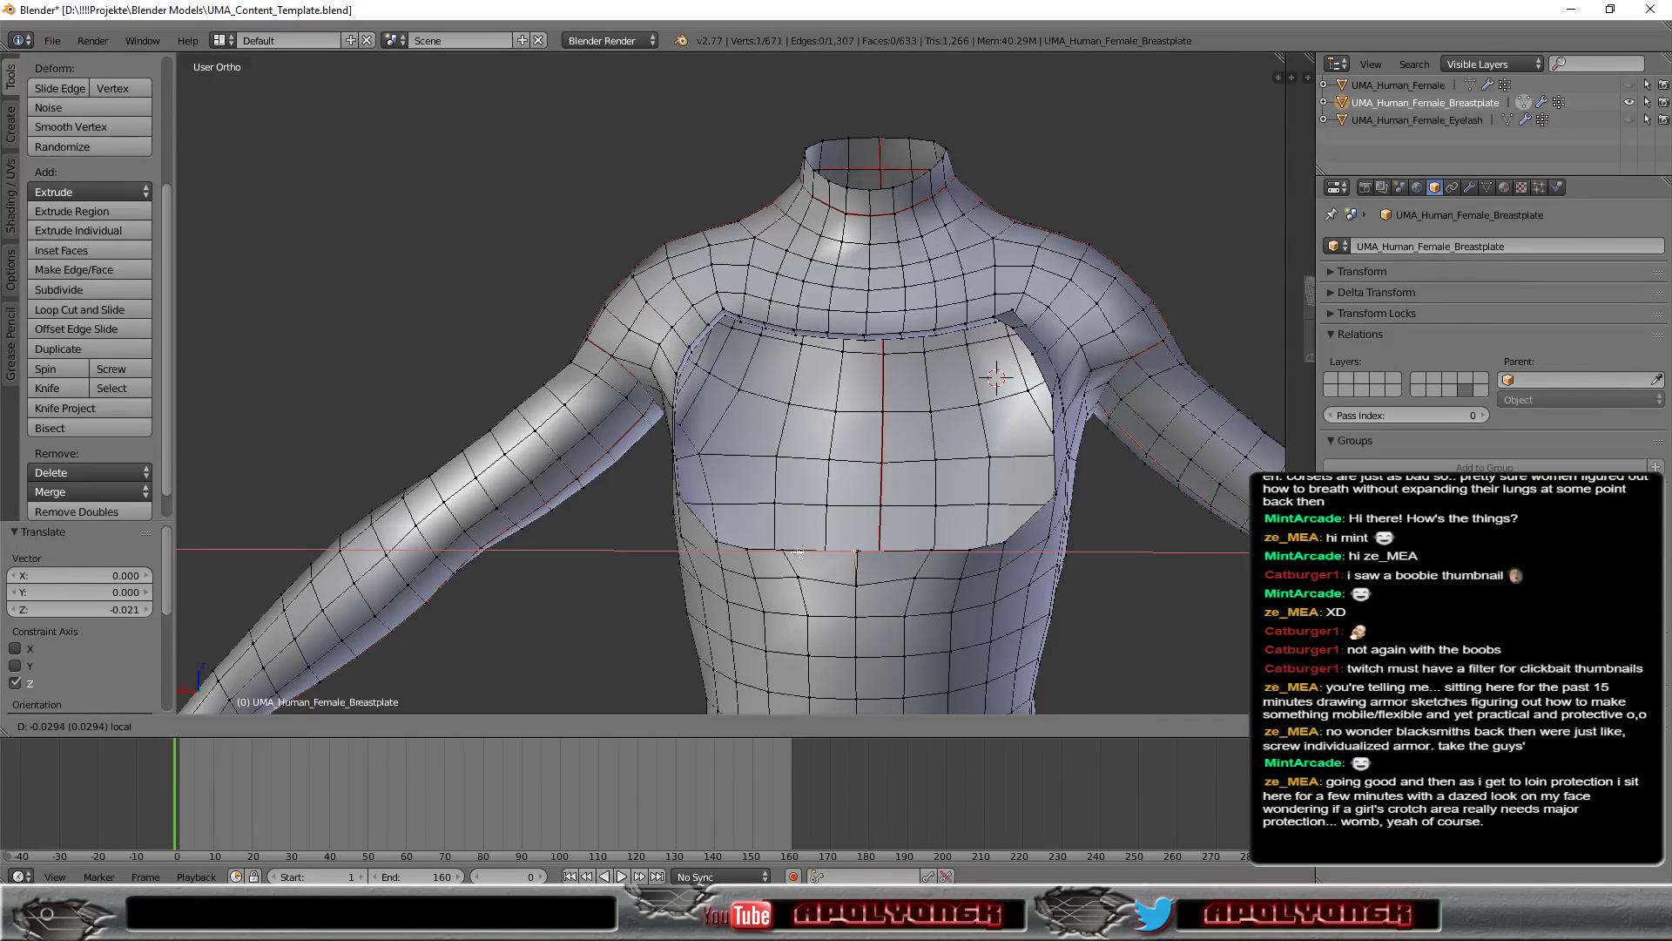
Step: Confirm the sideways vertex shift and merge two lower-edge vertices At Center
left_click(797, 551)
scroll(889, 588, "up", 2)
scroll(976, 610, "up", 2)
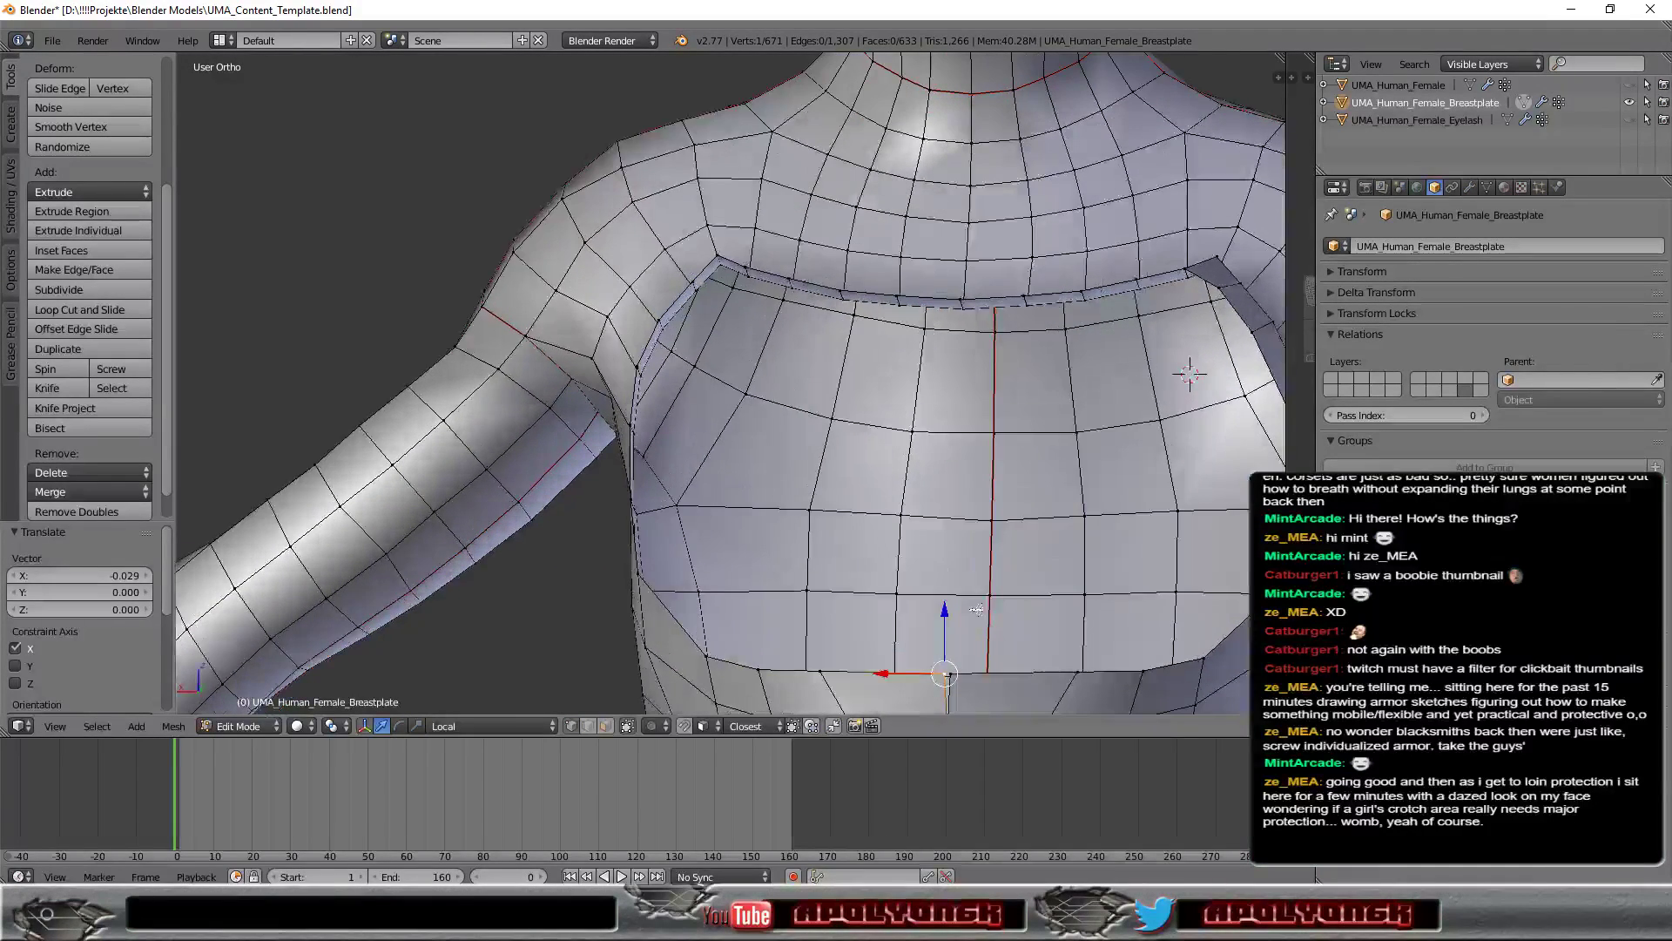
scroll(982, 615, "down", 3)
middle_click_drag(983, 615, 950, 609)
scroll(949, 610, "up", 4)
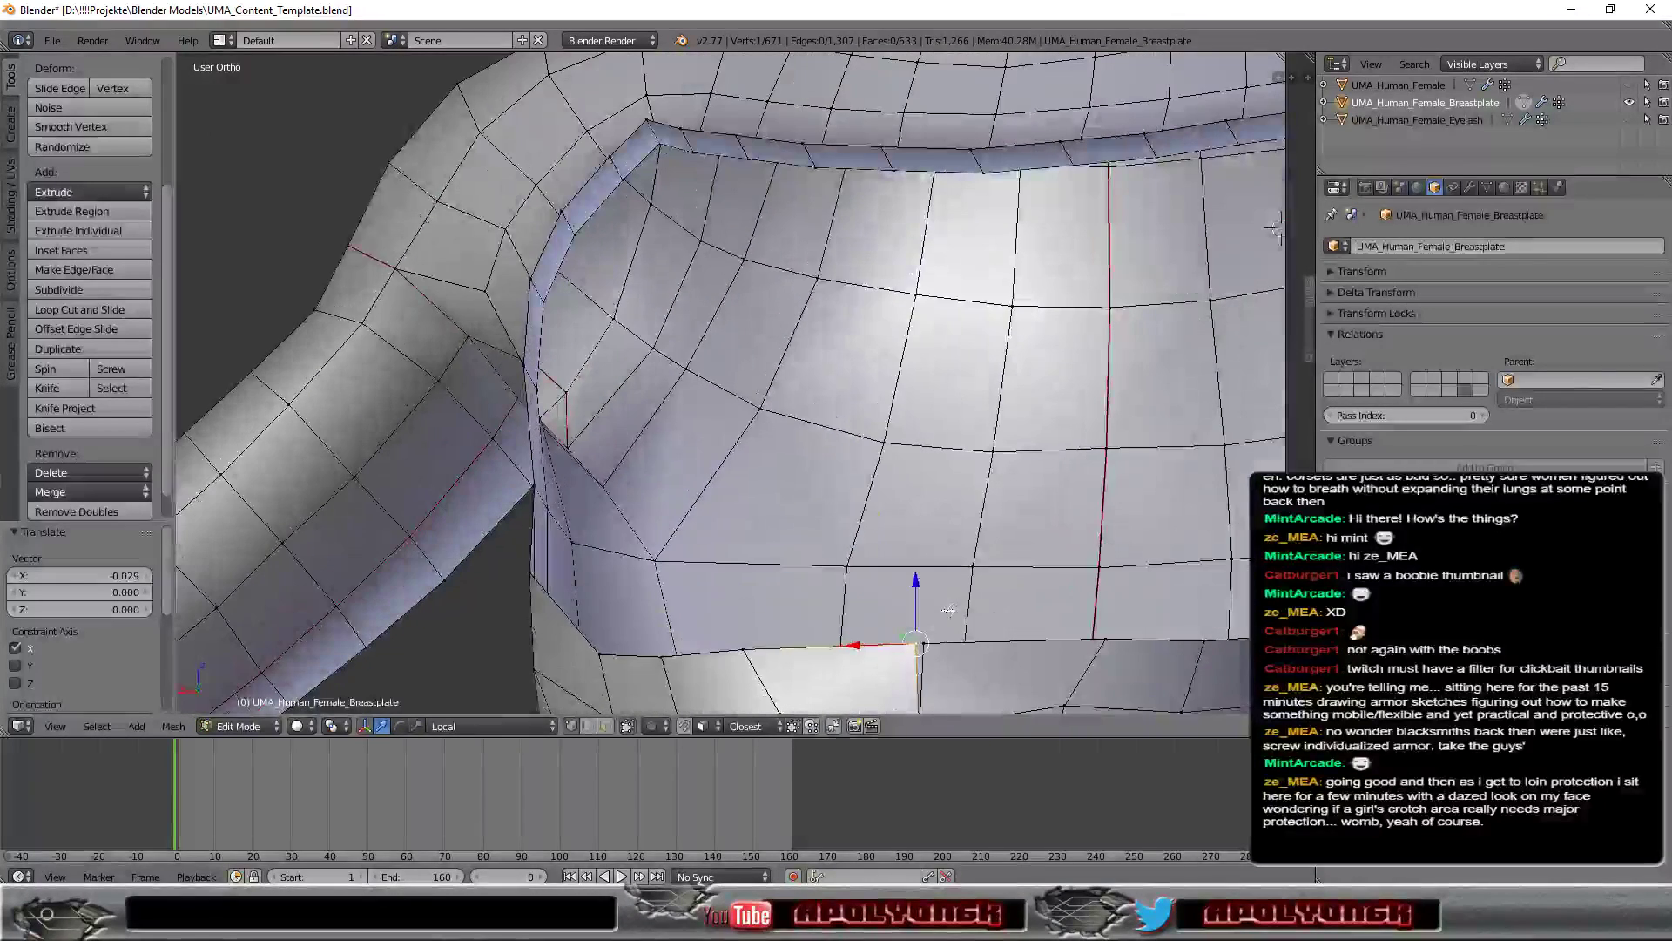
left_click(923, 644, "shift")
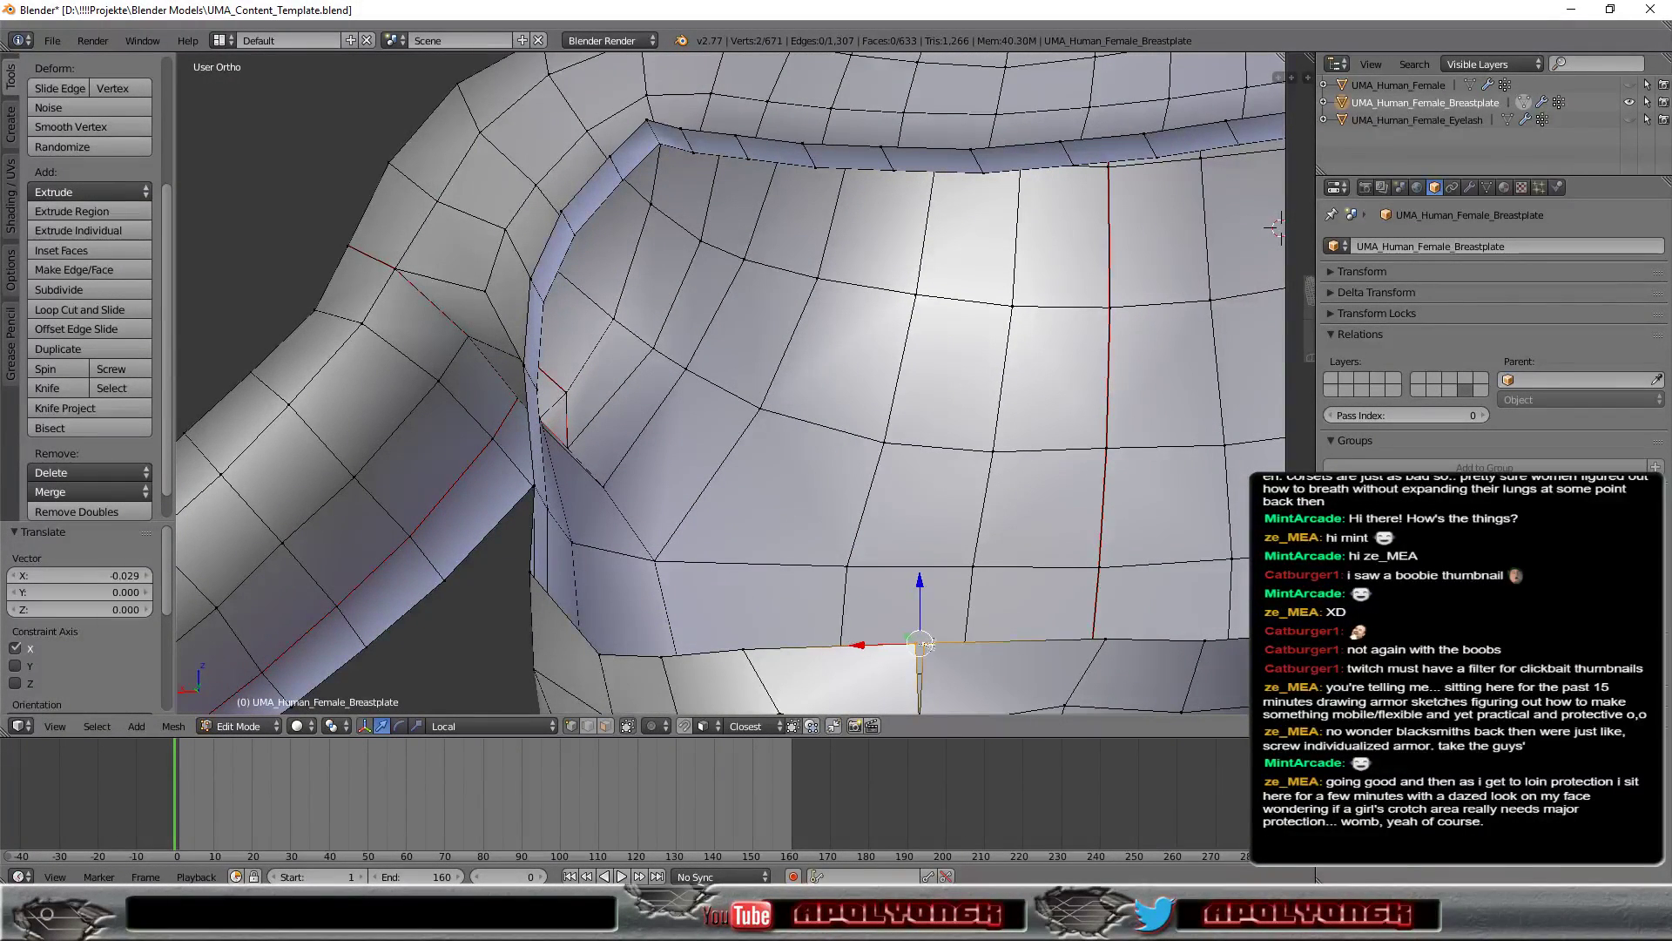
left_click(61, 493)
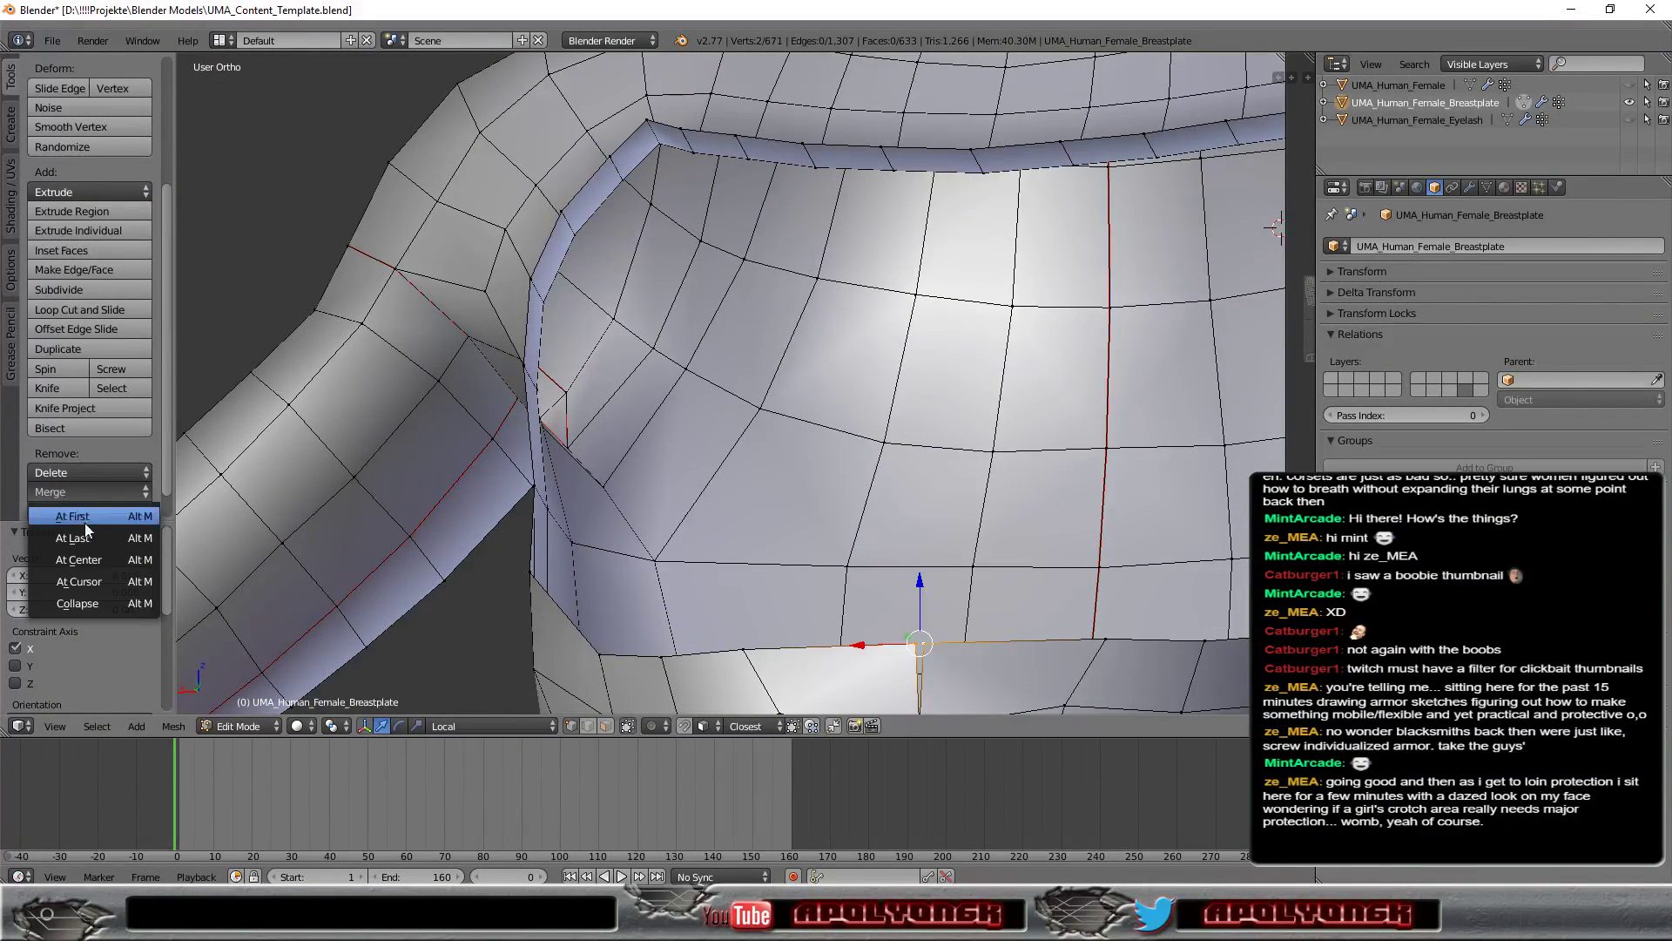
left_click(94, 563)
Step: Shift a vertex on the opening's lower edge along X and select the vertex below
scroll(1021, 624, "down", 2)
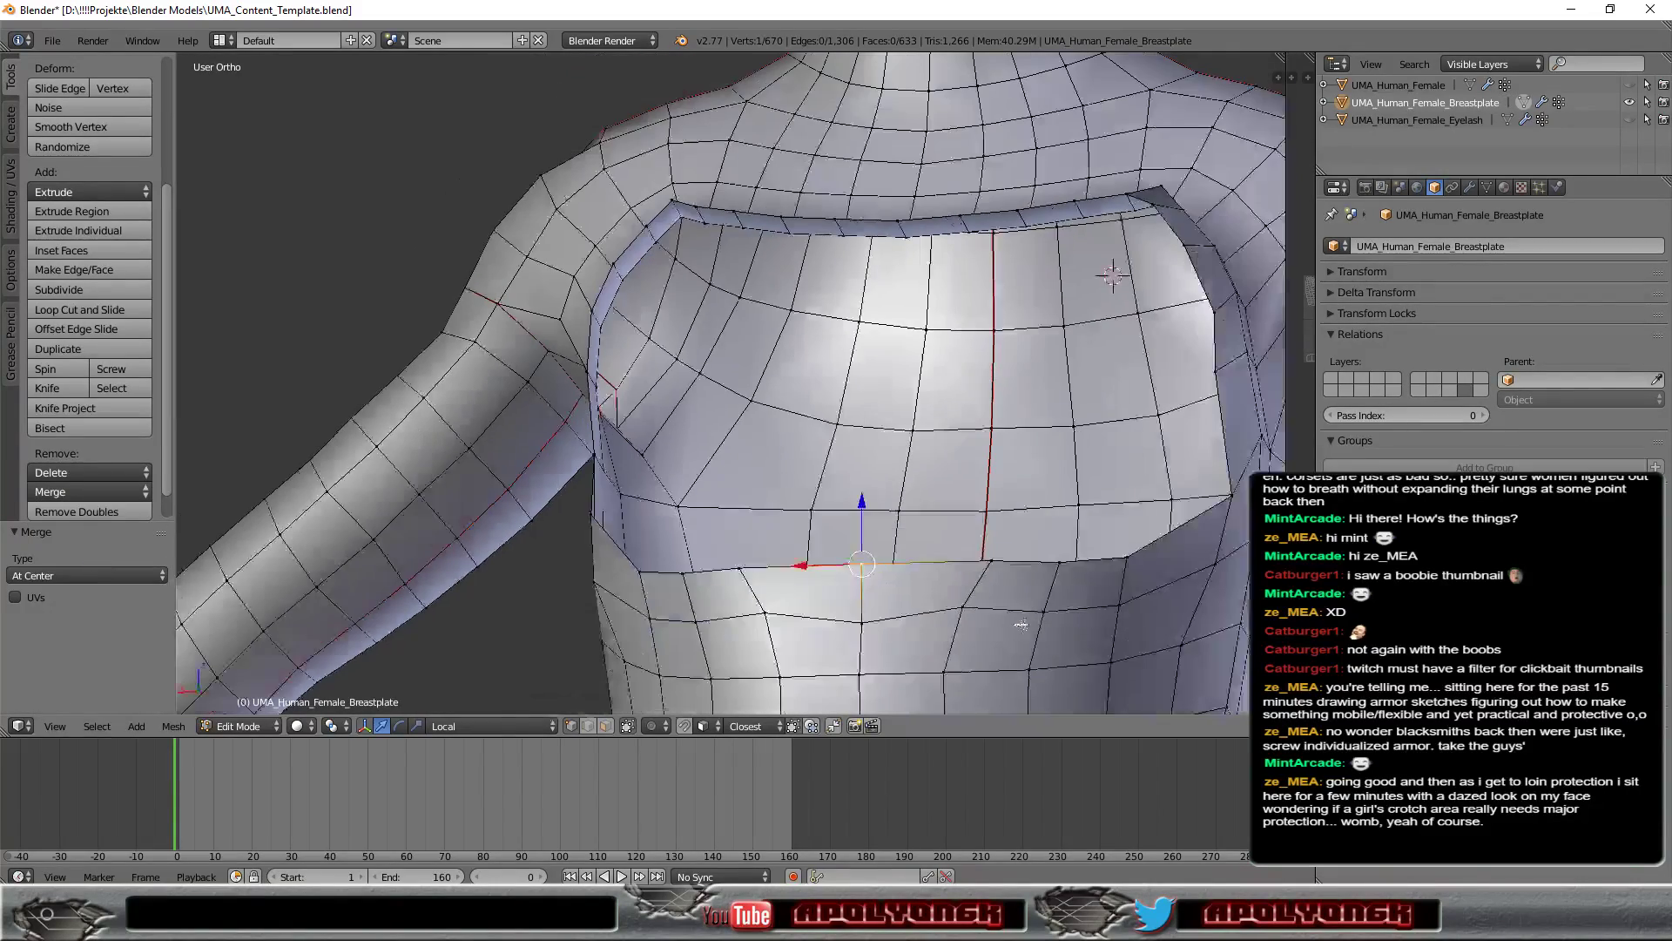
middle_click_drag(955, 609, 860, 566)
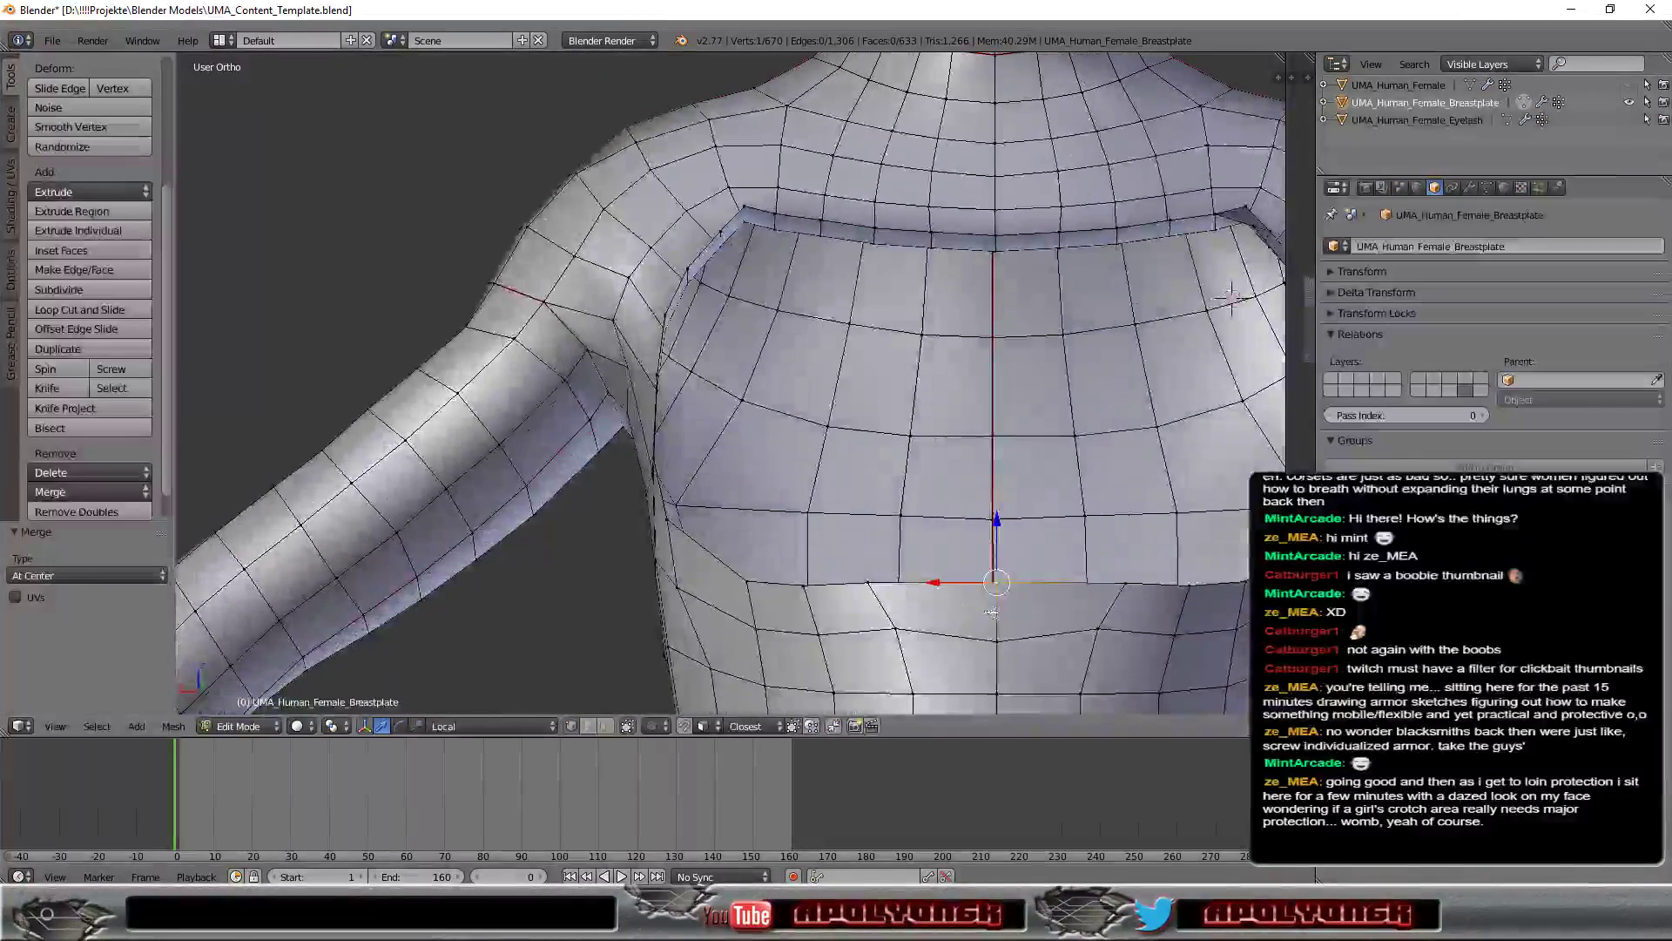
right_click(868, 582)
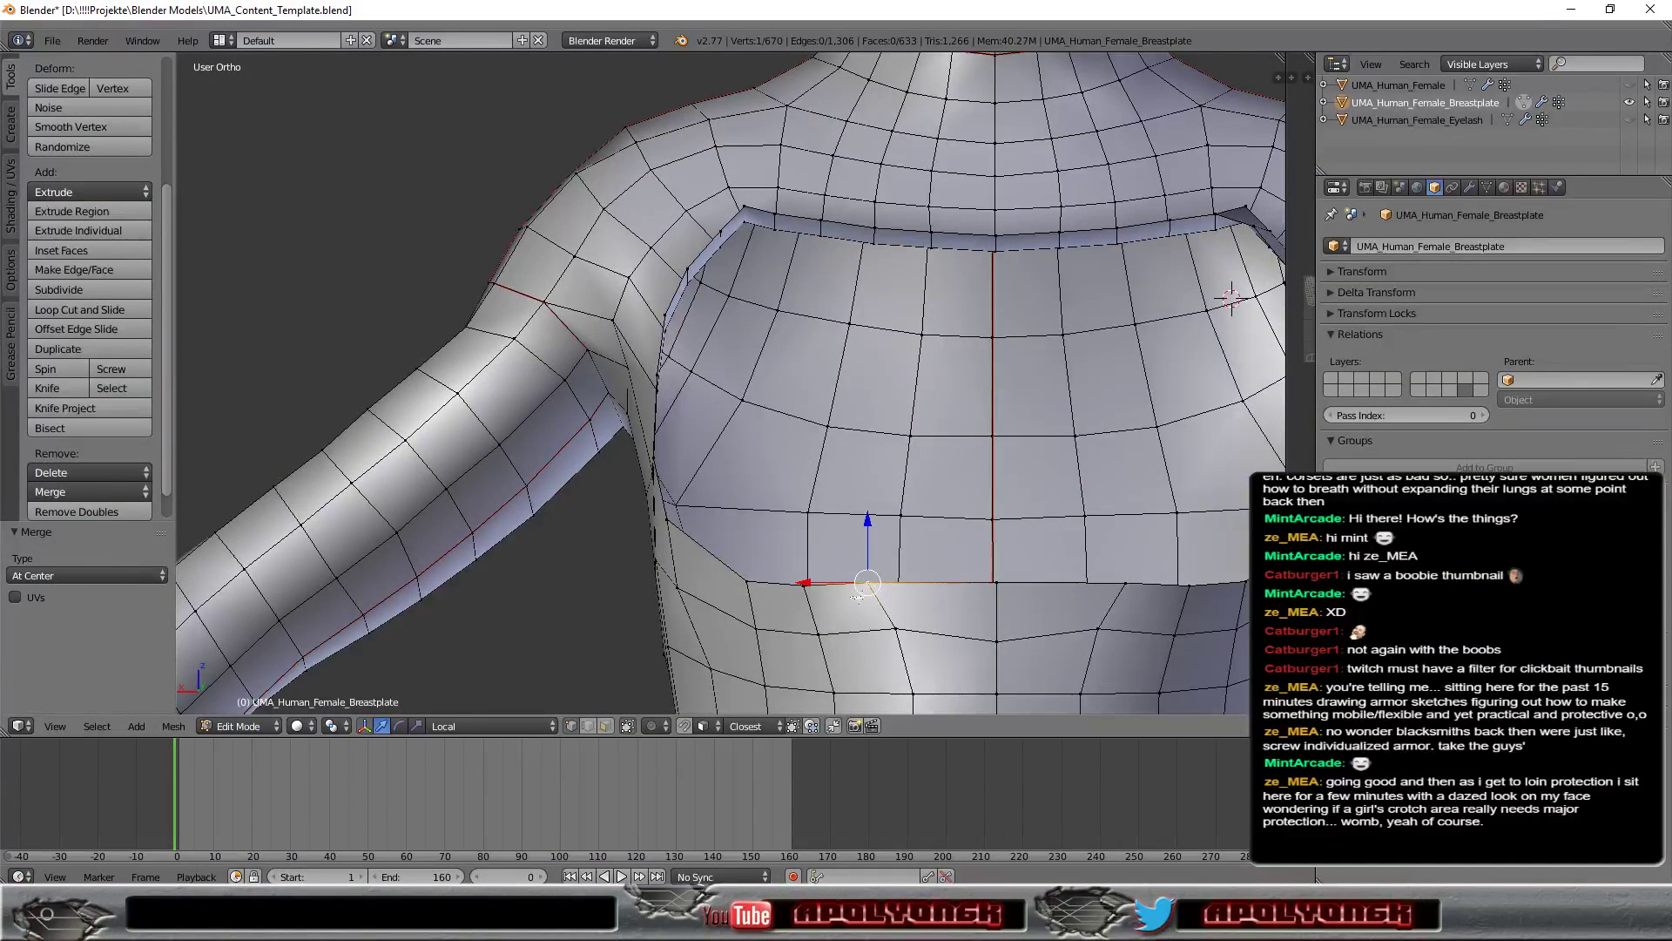
mouse_move(808, 582)
left_mouse_down()
mouse_move(846, 582)
mouse_move(841, 629)
left_mouse_up()
right_click(897, 629)
scroll(840, 629, "down", 3)
scroll(840, 629, "down", 2)
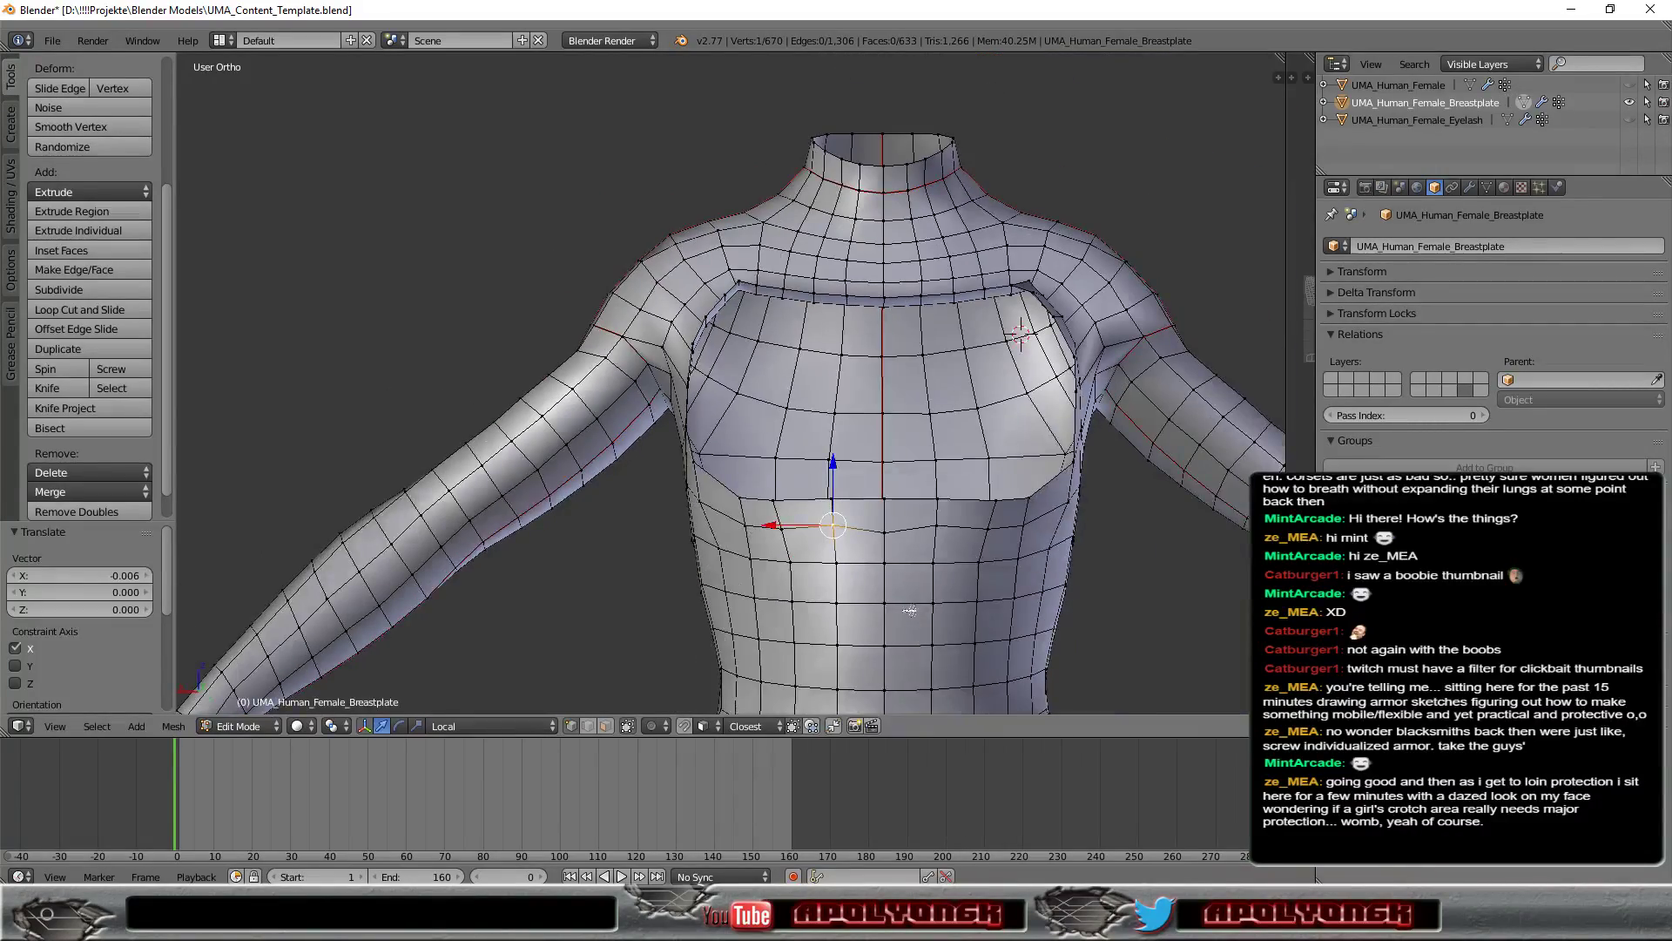
Step: Move a side-edge vertex of the chest opening along Y, then 0.007 along X
mouse_move(840, 629)
middle_mouse_down()
mouse_move(1065, 598)
mouse_move(1045, 677)
mouse_move(923, 527)
middle_mouse_up()
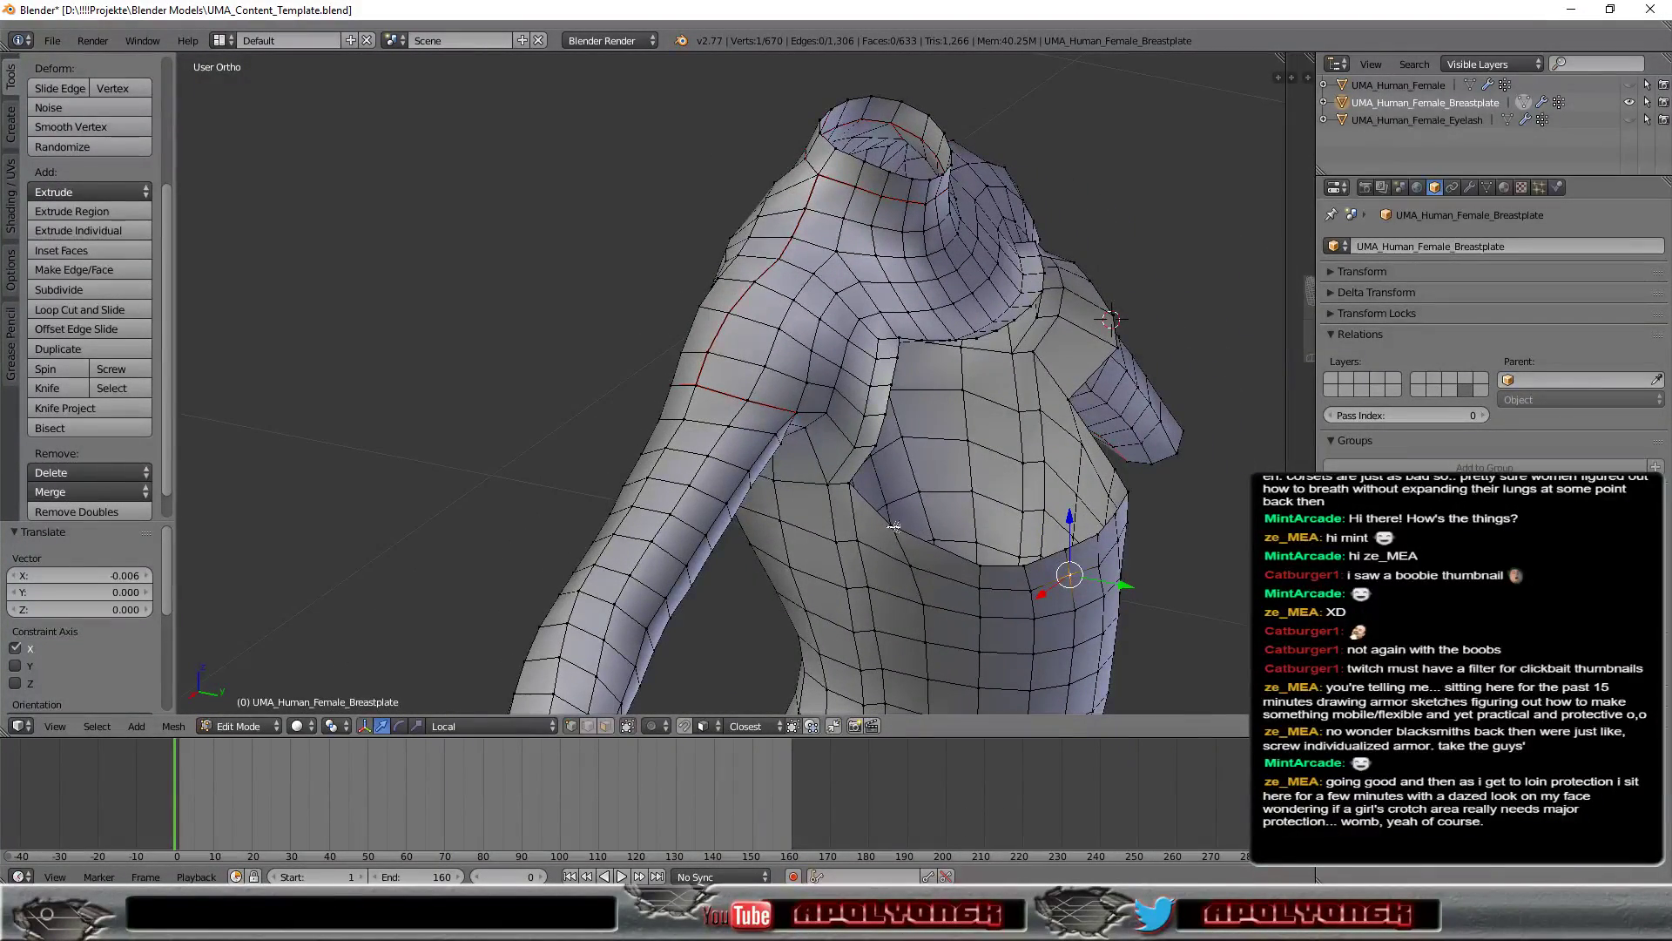
right_click(893, 526)
left_click_drag(943, 538, 959, 540)
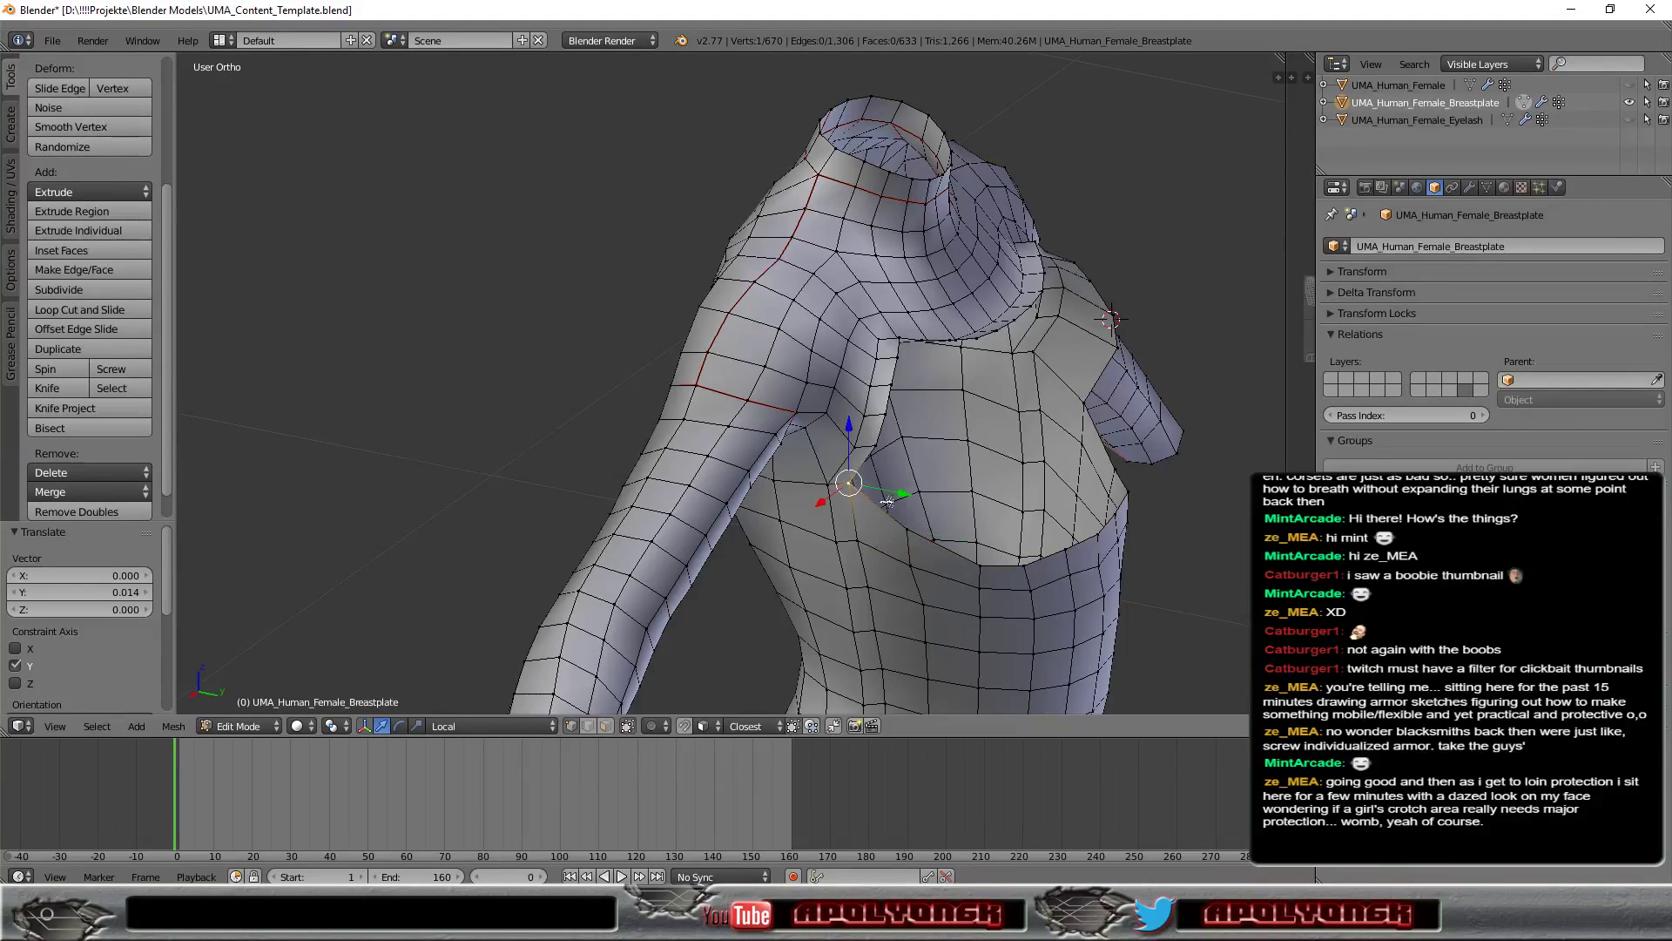
left_click_drag(905, 494, 922, 501)
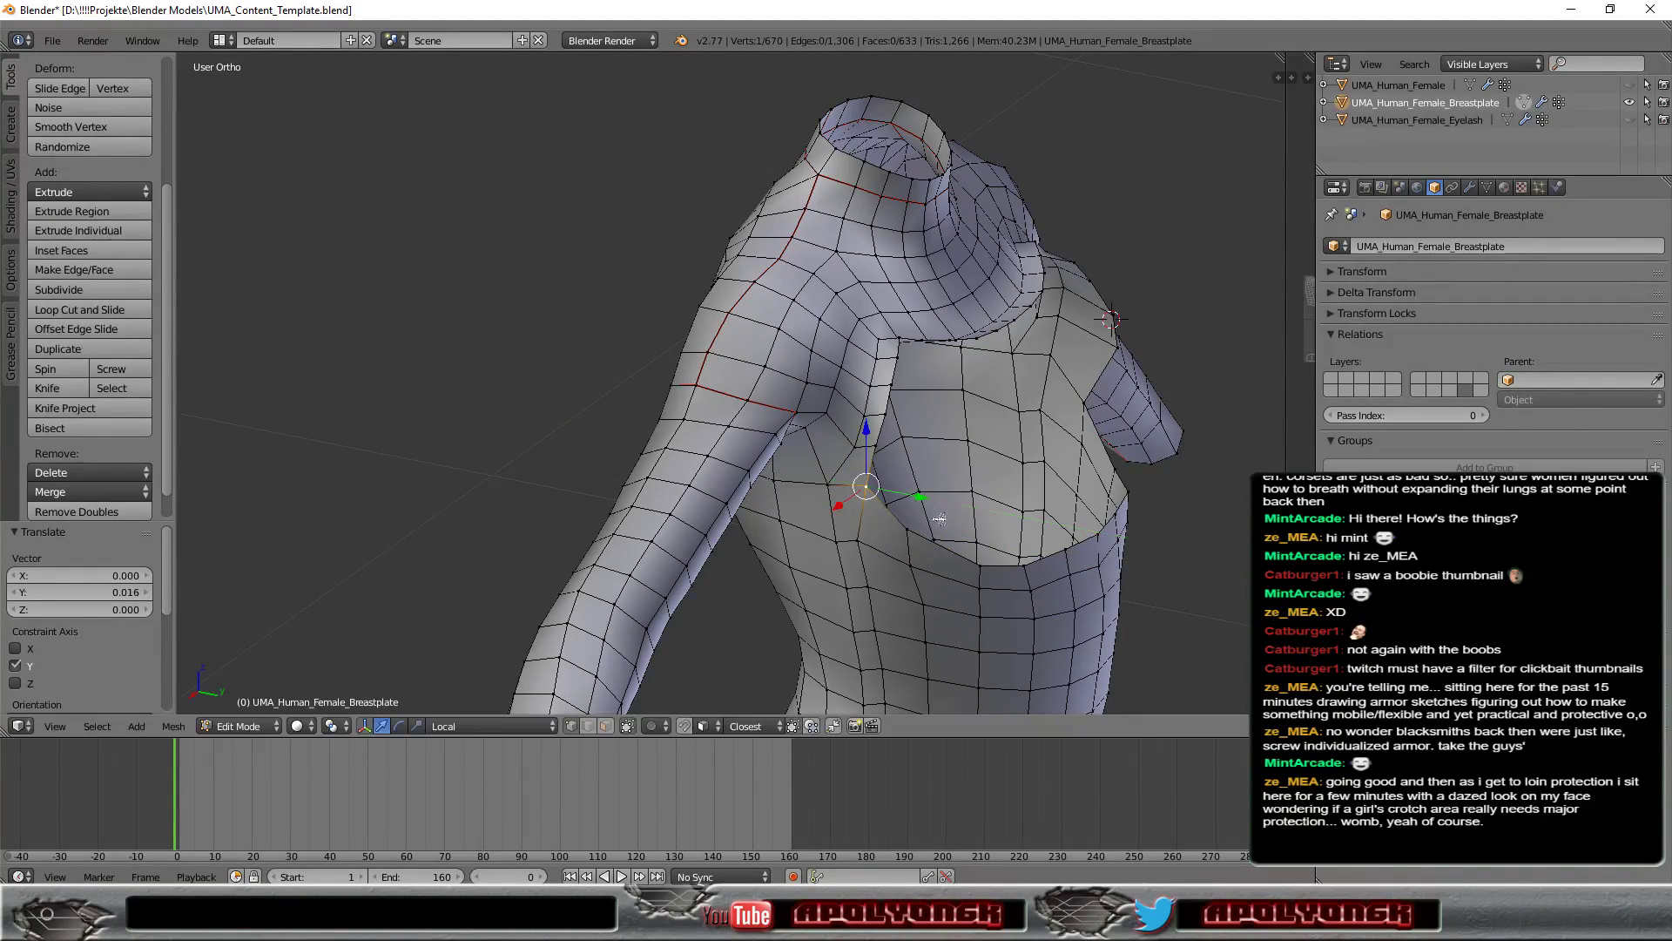
mouse_move(921, 501)
middle_mouse_down()
mouse_move(969, 607)
mouse_move(911, 629)
middle_mouse_up()
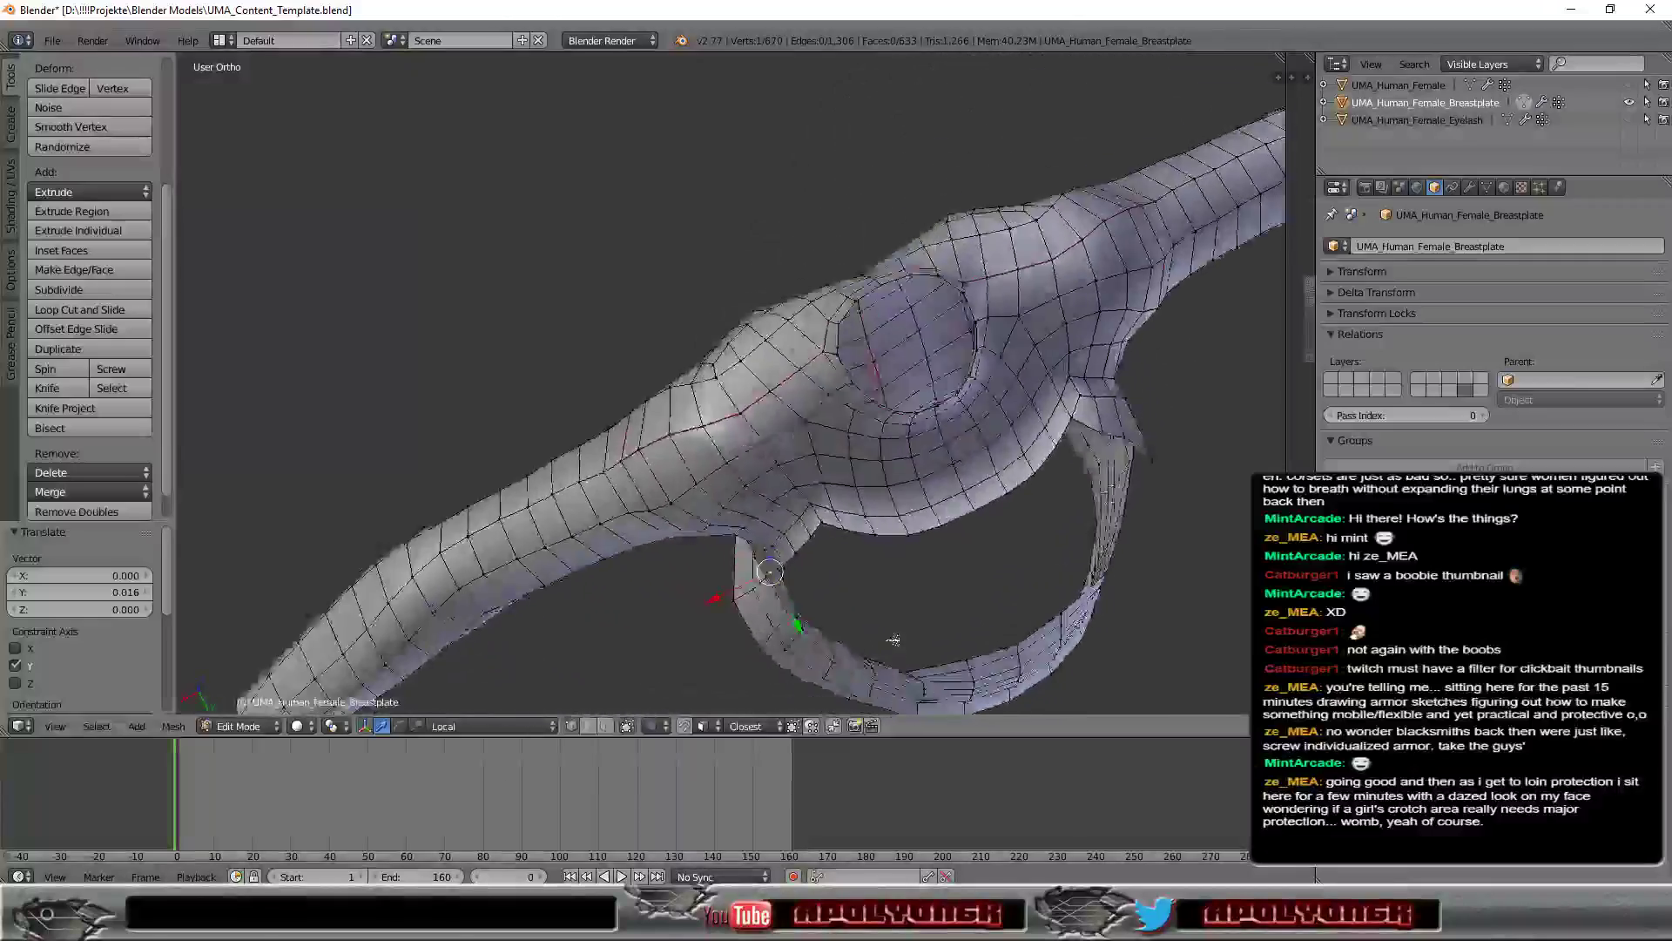
left_click_drag(761, 602, 743, 597)
mouse_move(743, 597)
middle_mouse_down()
mouse_move(680, 423)
mouse_move(971, 424)
mouse_move(712, 456)
mouse_move(691, 441)
mouse_move(1126, 364)
mouse_move(781, 399)
mouse_move(776, 466)
mouse_move(796, 491)
mouse_move(1069, 492)
mouse_move(837, 530)
mouse_move(775, 598)
mouse_move(786, 519)
mouse_move(1046, 501)
mouse_move(808, 539)
middle_mouse_up()
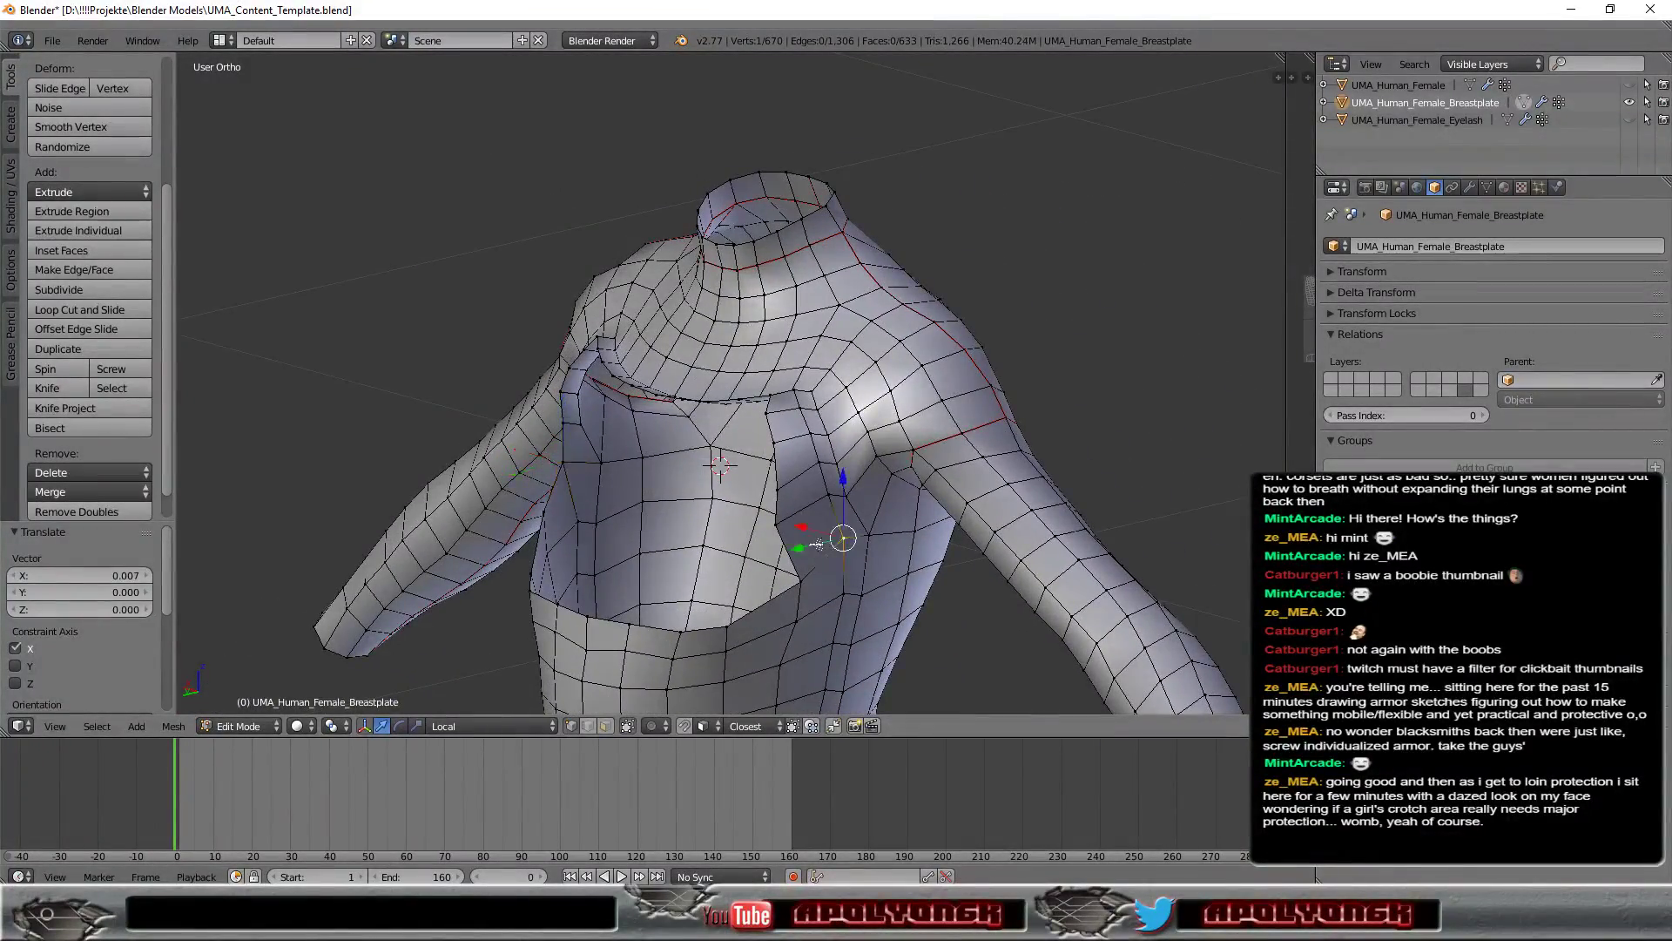
left_click(603, 725)
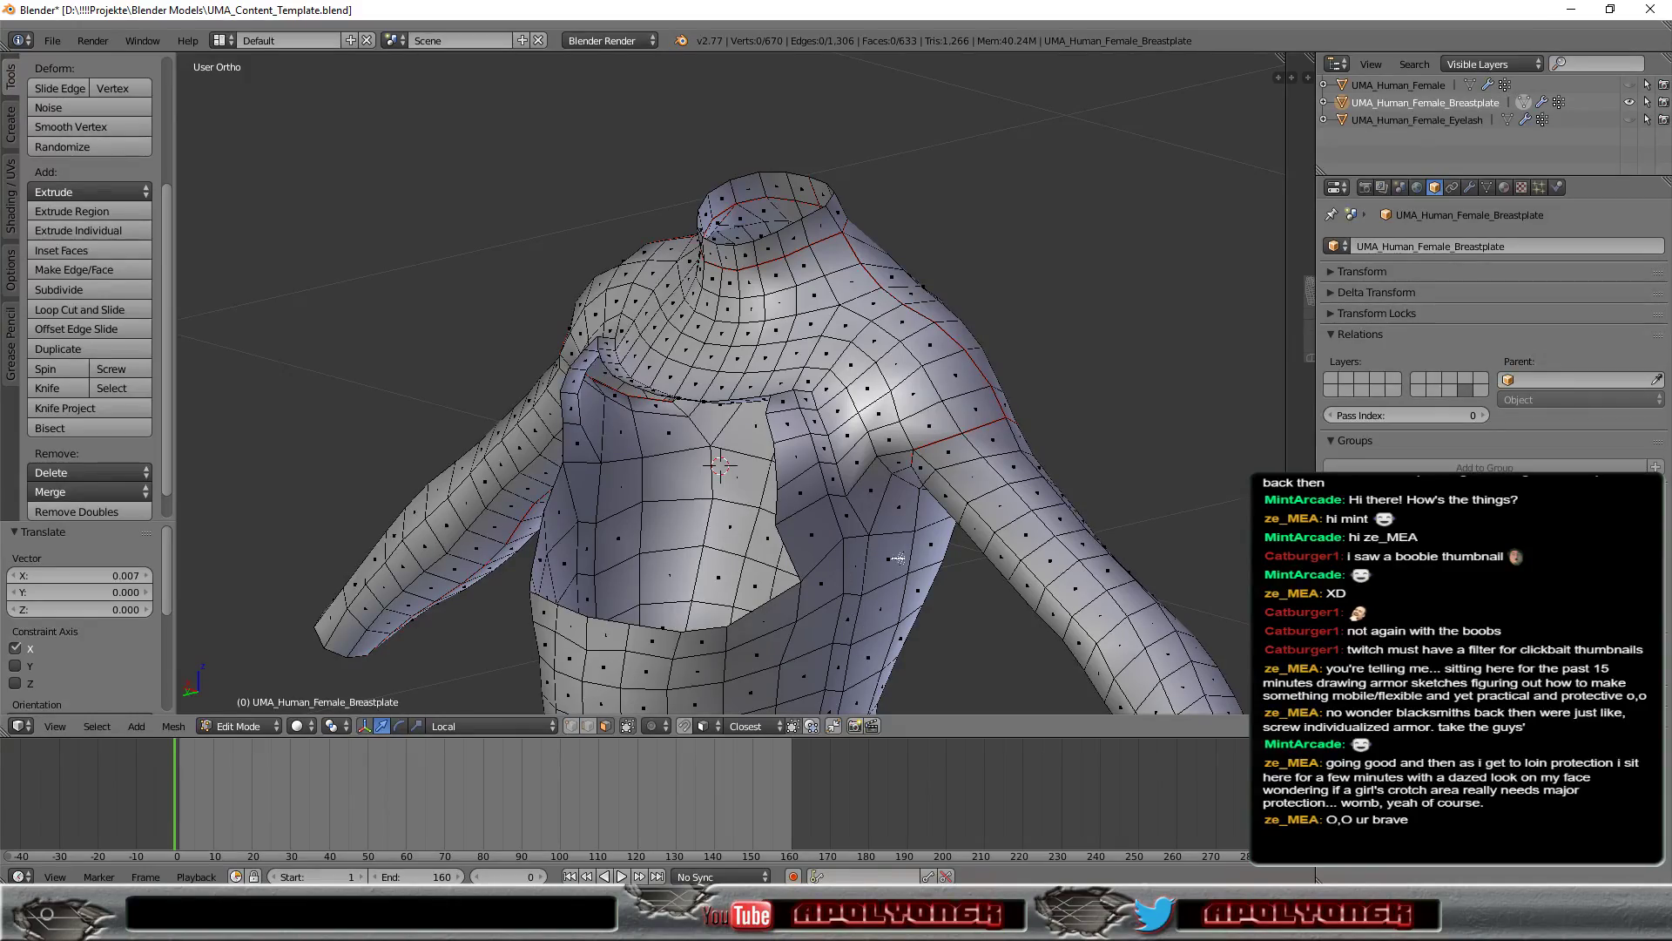
mouse_move(908, 630)
middle_mouse_down()
mouse_move(1030, 497)
mouse_move(1159, 587)
mouse_move(1150, 536)
mouse_move(896, 591)
mouse_move(871, 439)
middle_mouse_up()
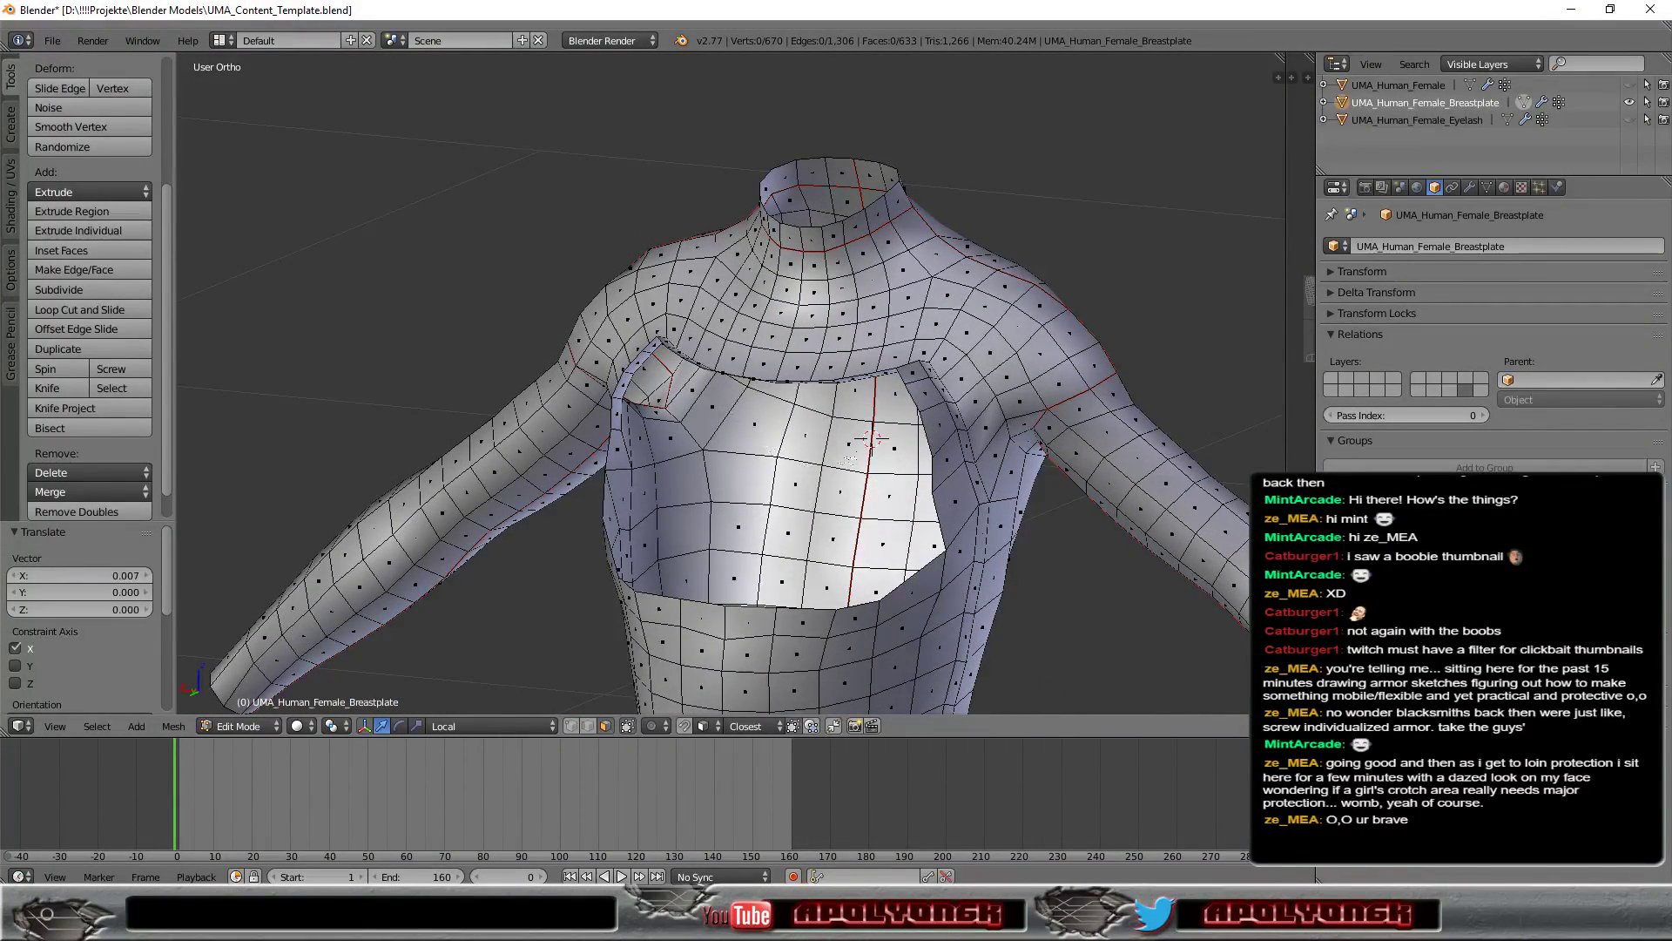
Step: Nudge two vertices on the opening's armpit-side edge along X and Y
middle_click_drag(1033, 561, 916, 591)
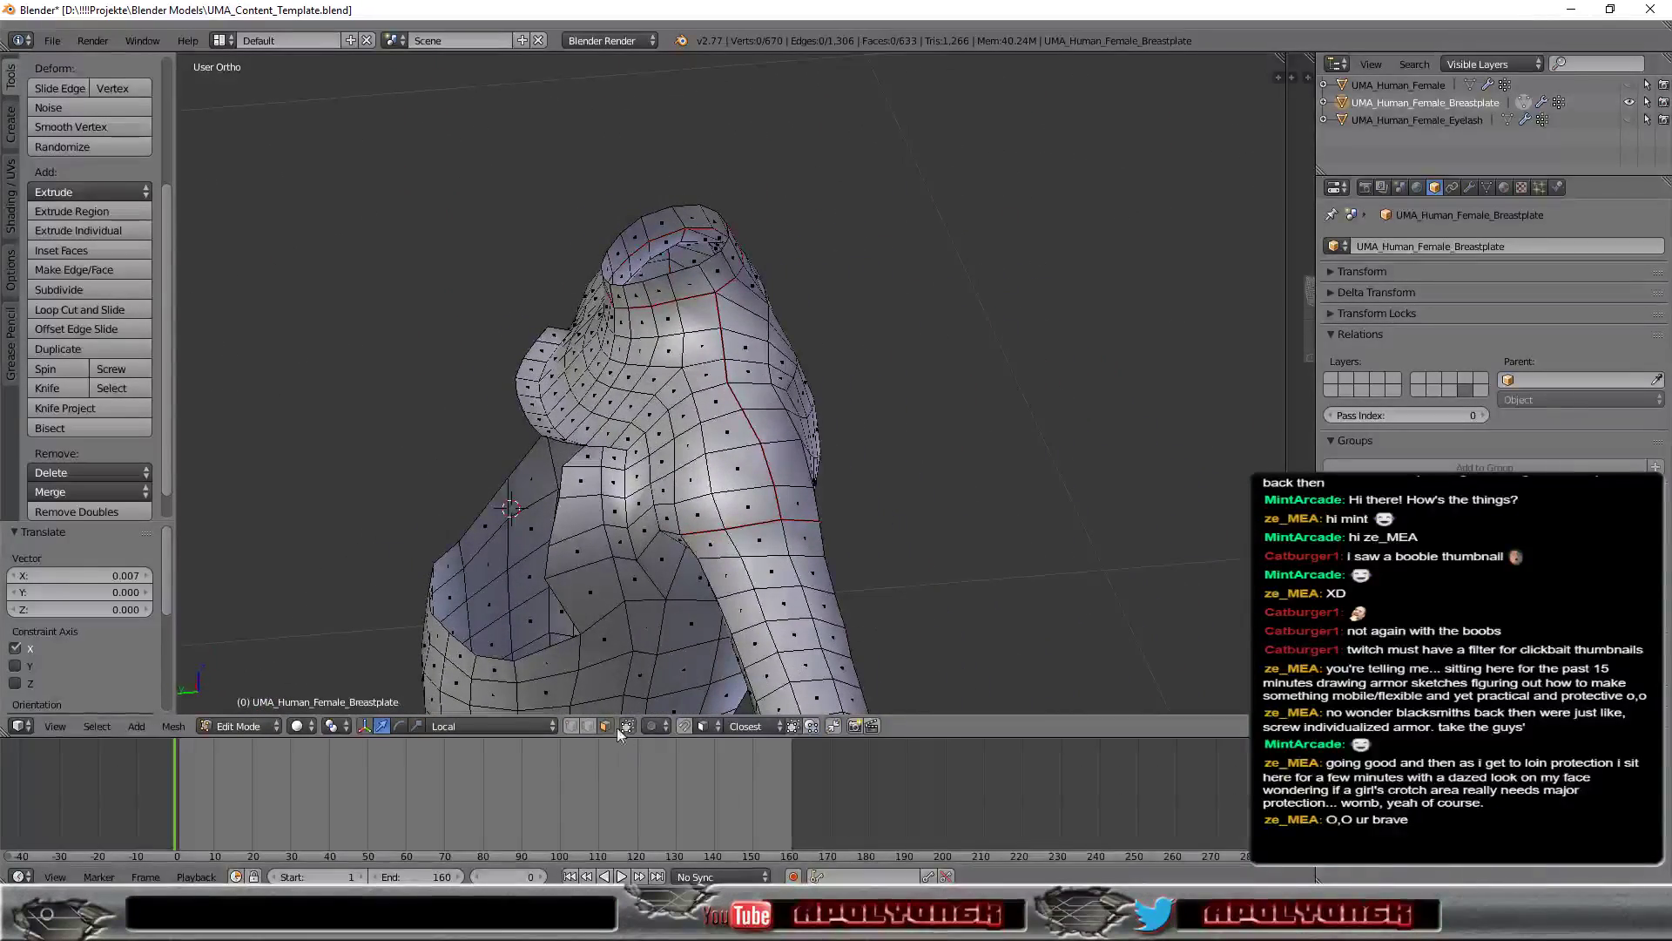
left_click(566, 728)
right_click(546, 580)
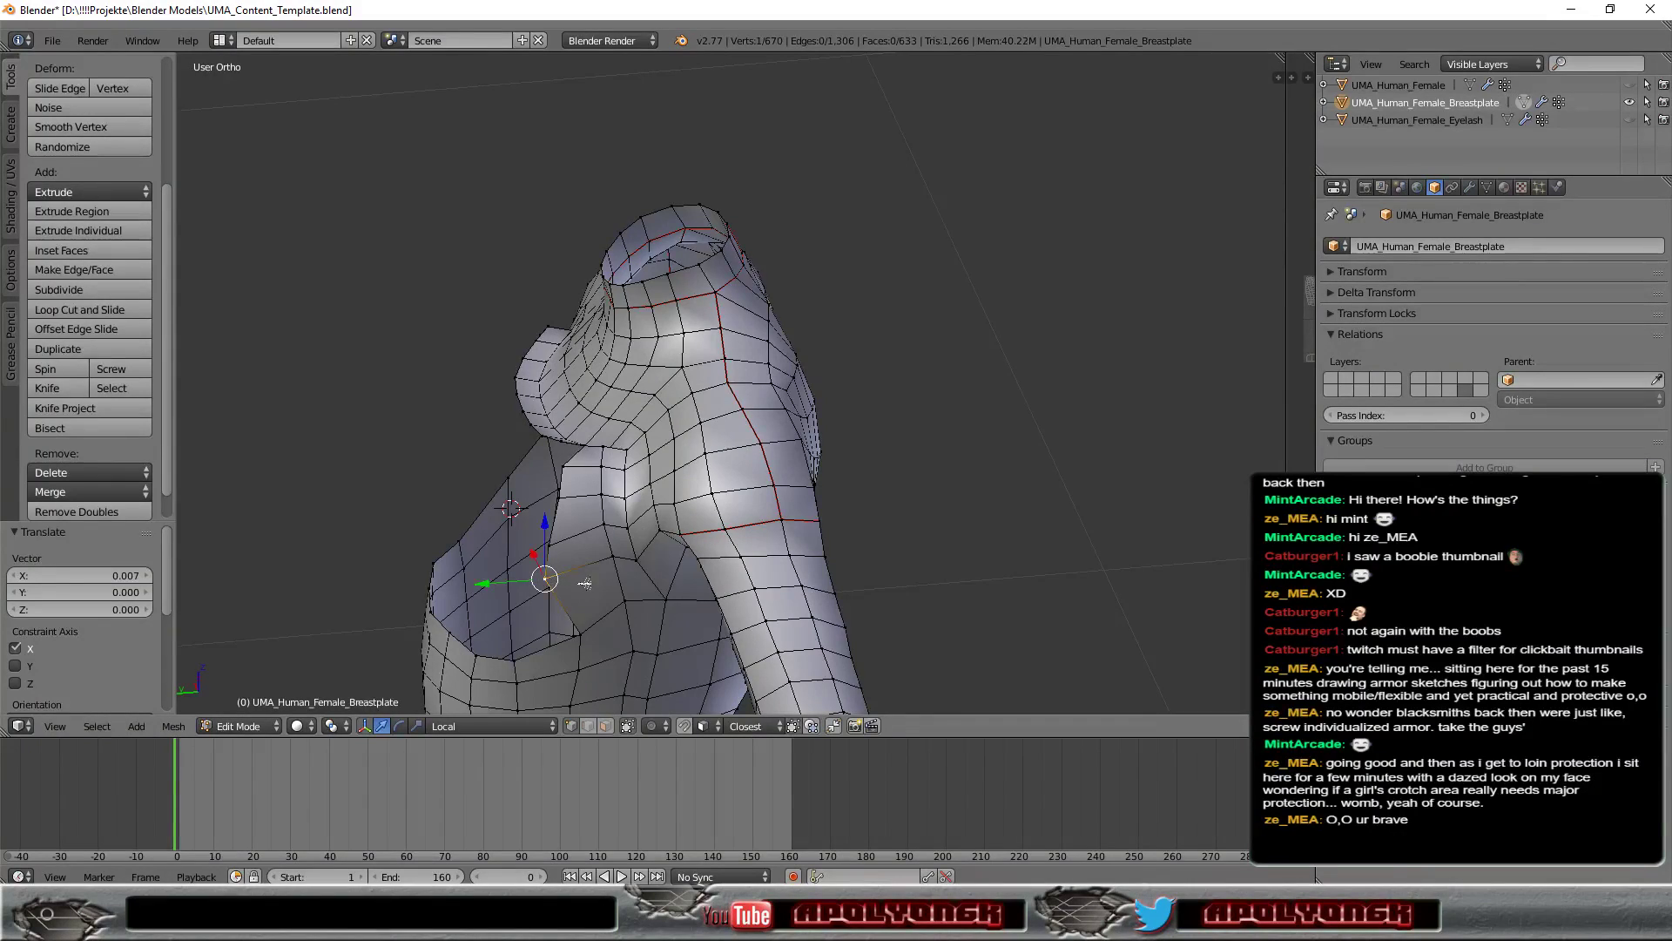
left_click_drag(477, 587, 492, 582)
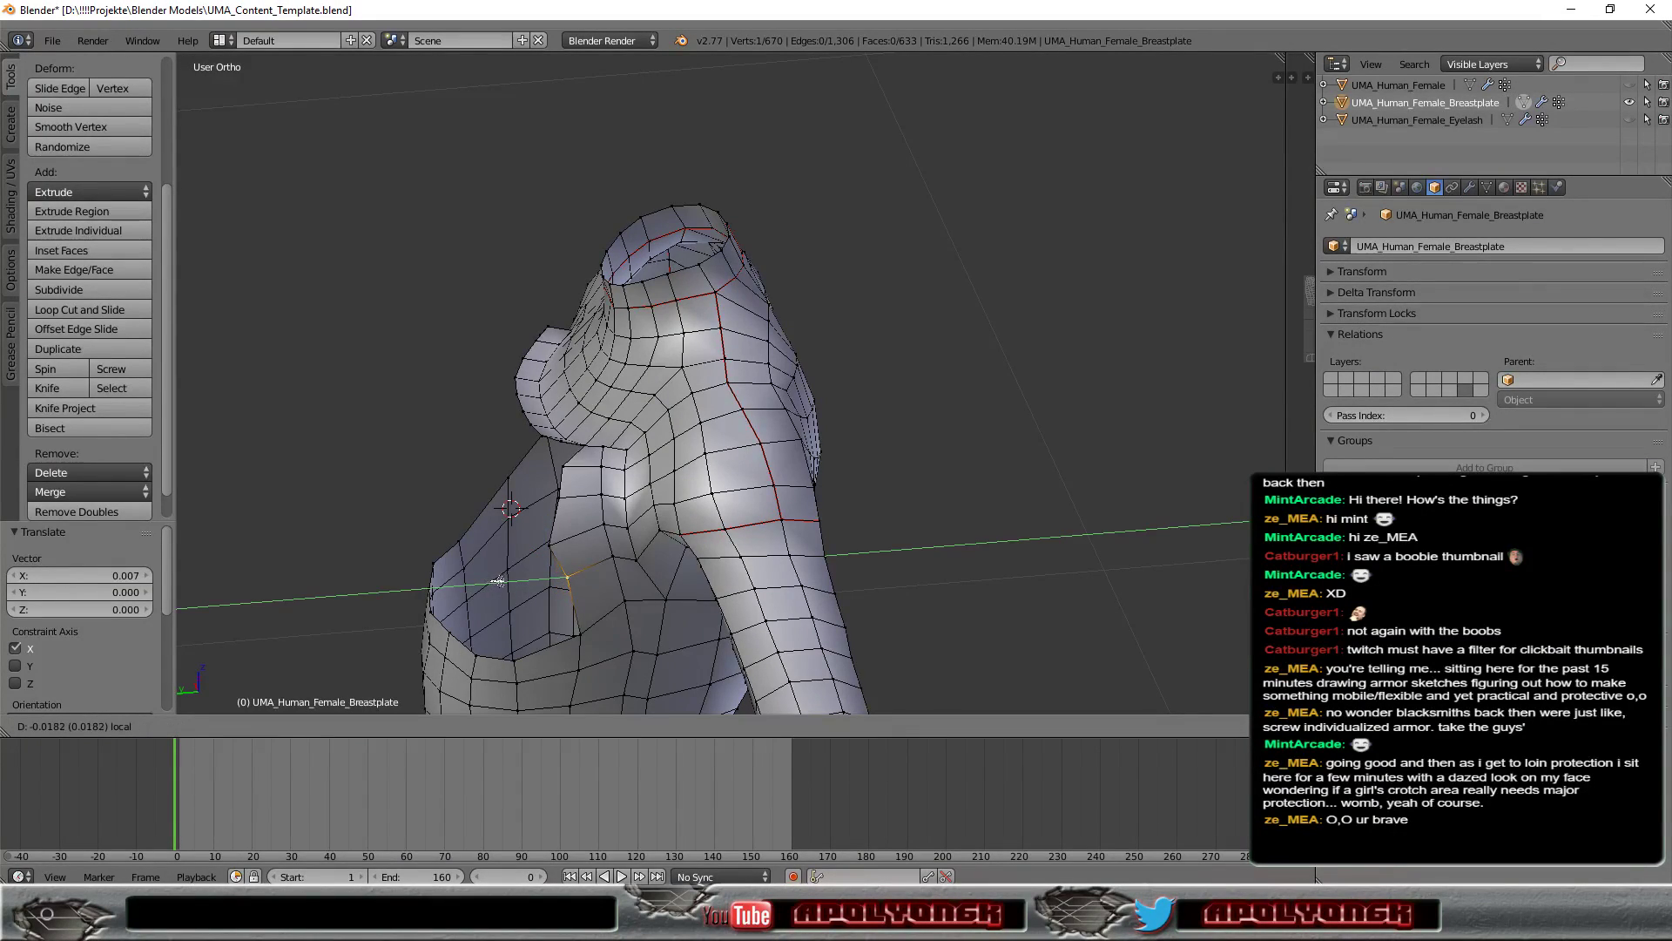
key("y")
left_click(536, 549)
right_click(549, 546)
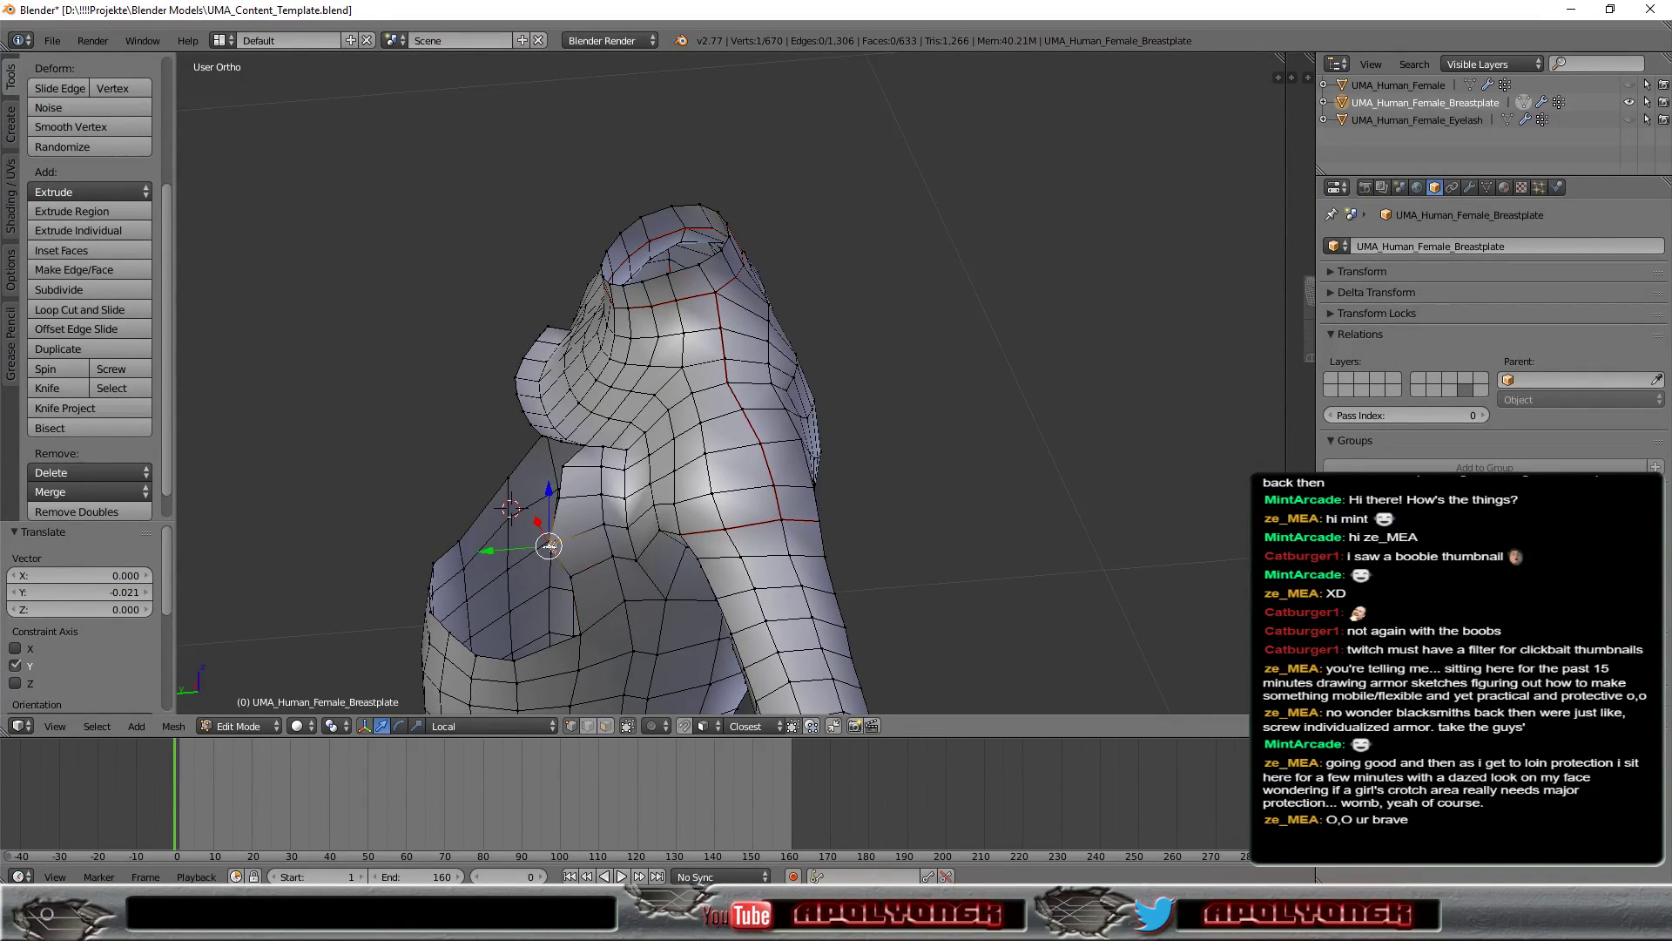
mouse_move(483, 554)
left_mouse_down()
mouse_move(504, 551)
mouse_move(545, 470)
mouse_move(524, 470)
left_mouse_up()
Step: Select the upper vertices of that edge, then the edge where a vertical strip will start
right_click(559, 498)
right_click(562, 467)
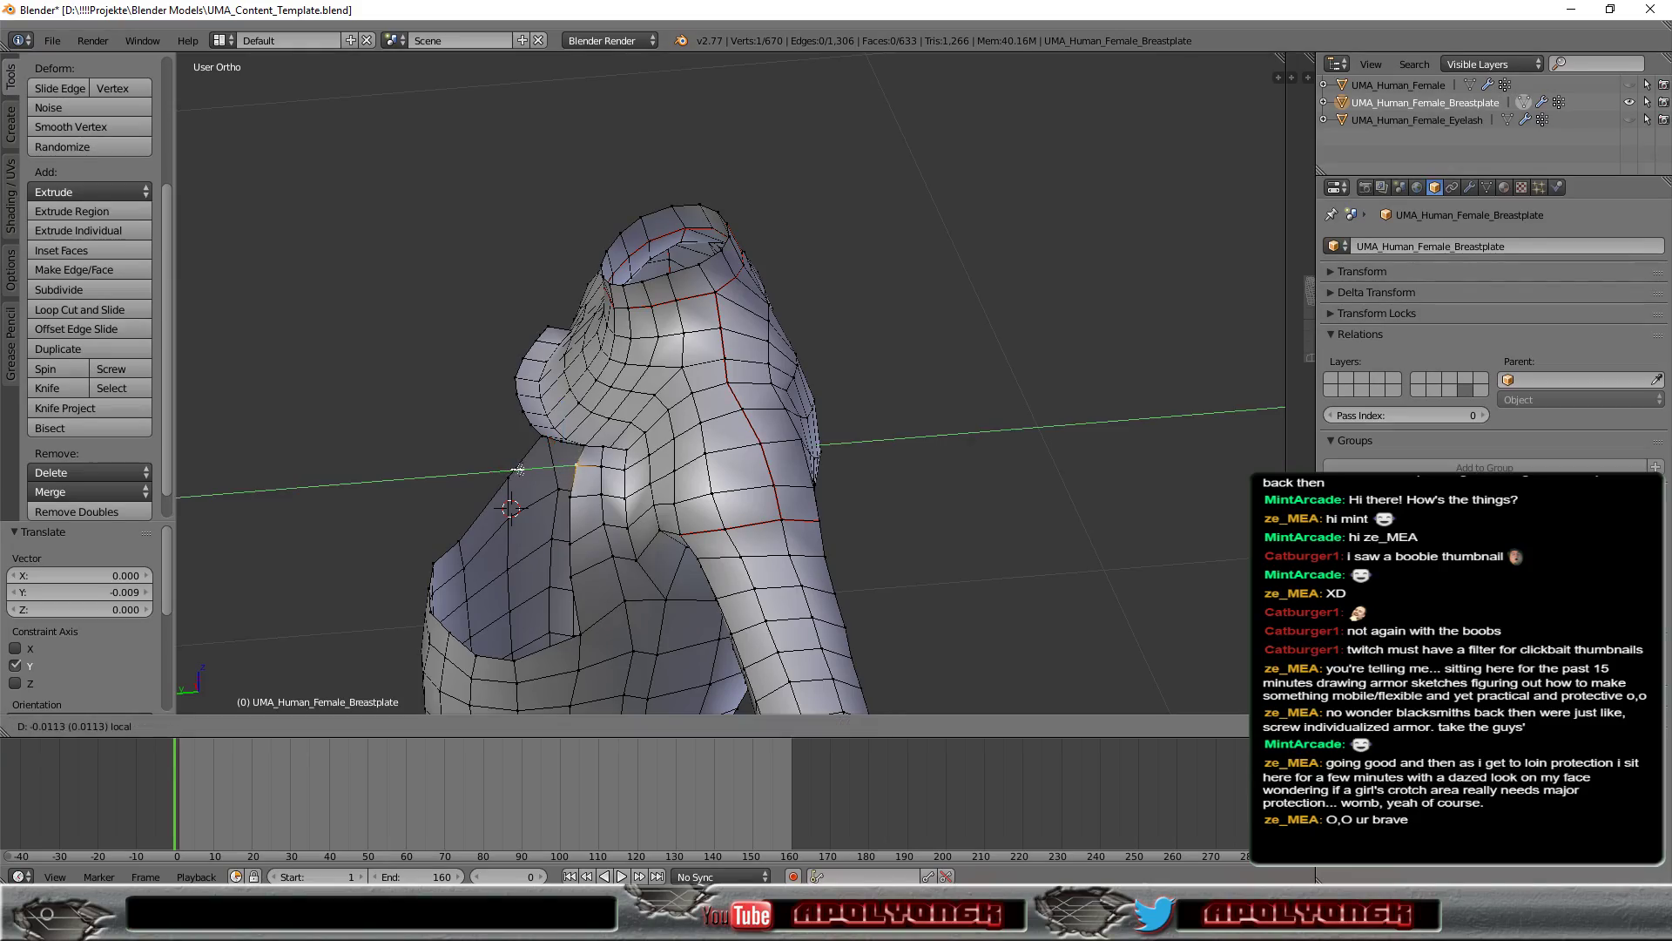
mouse_move(841, 518)
middle_mouse_down()
mouse_move(1129, 501)
mouse_move(1031, 508)
mouse_move(993, 473)
middle_mouse_up()
scroll(1032, 508, "up", 2)
scroll(1031, 508, "up", 2)
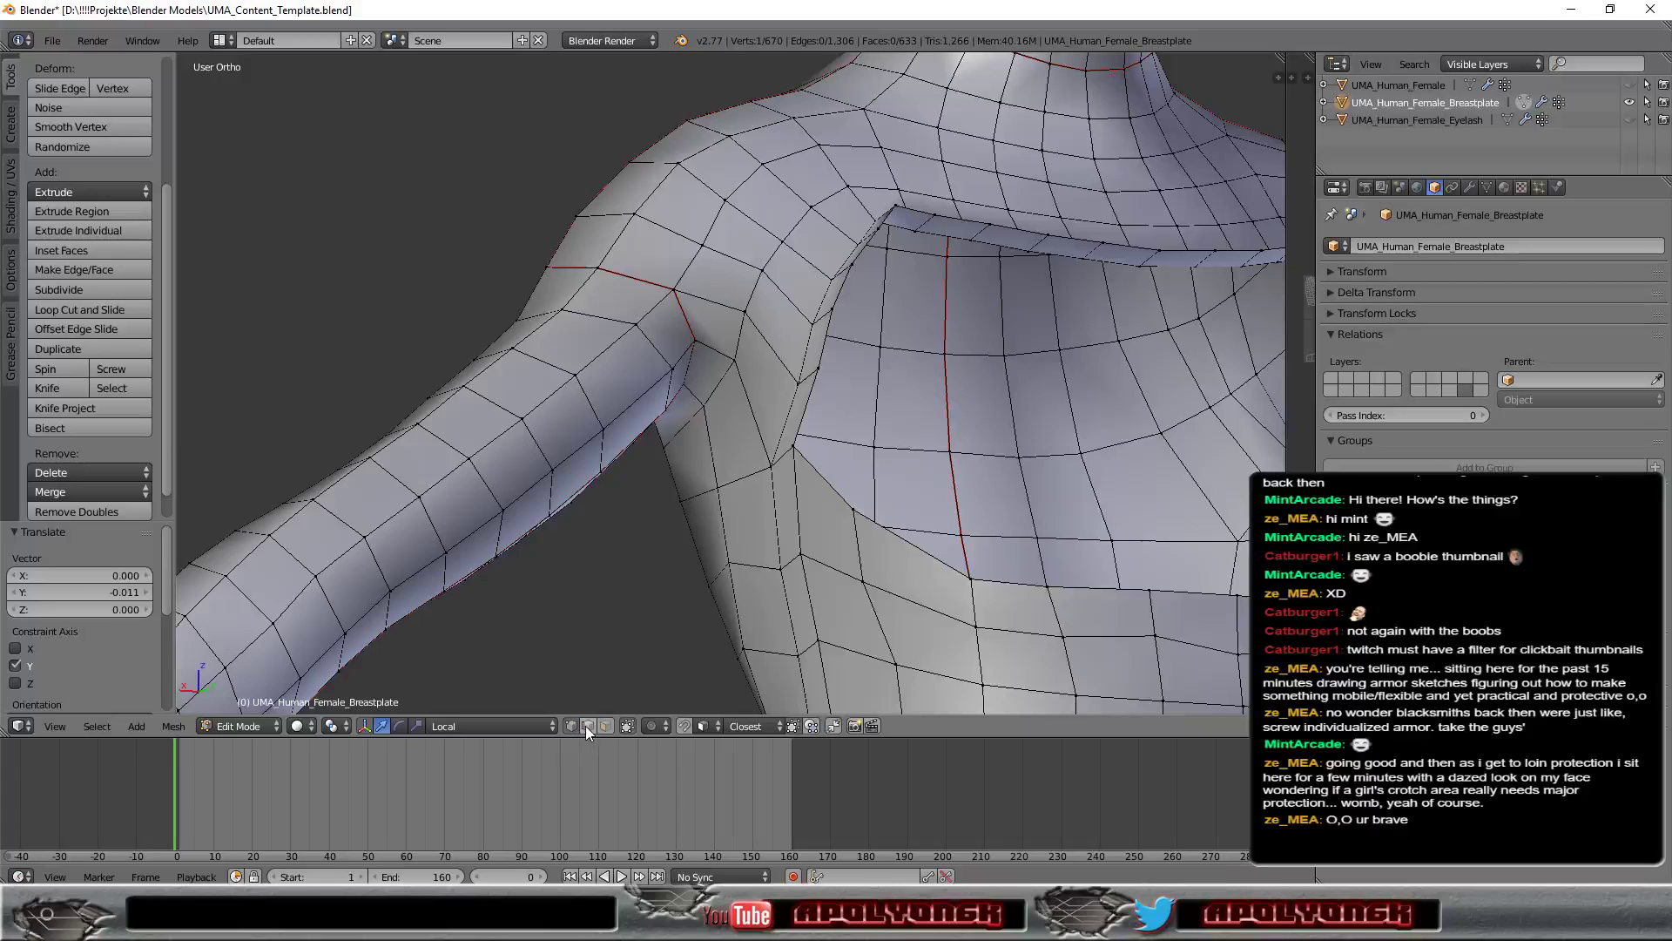
right_click(923, 548)
Step: Extrude the lower chest edge upward twice with Extrude Edges Only to start a narrow strip
left_click(85, 186)
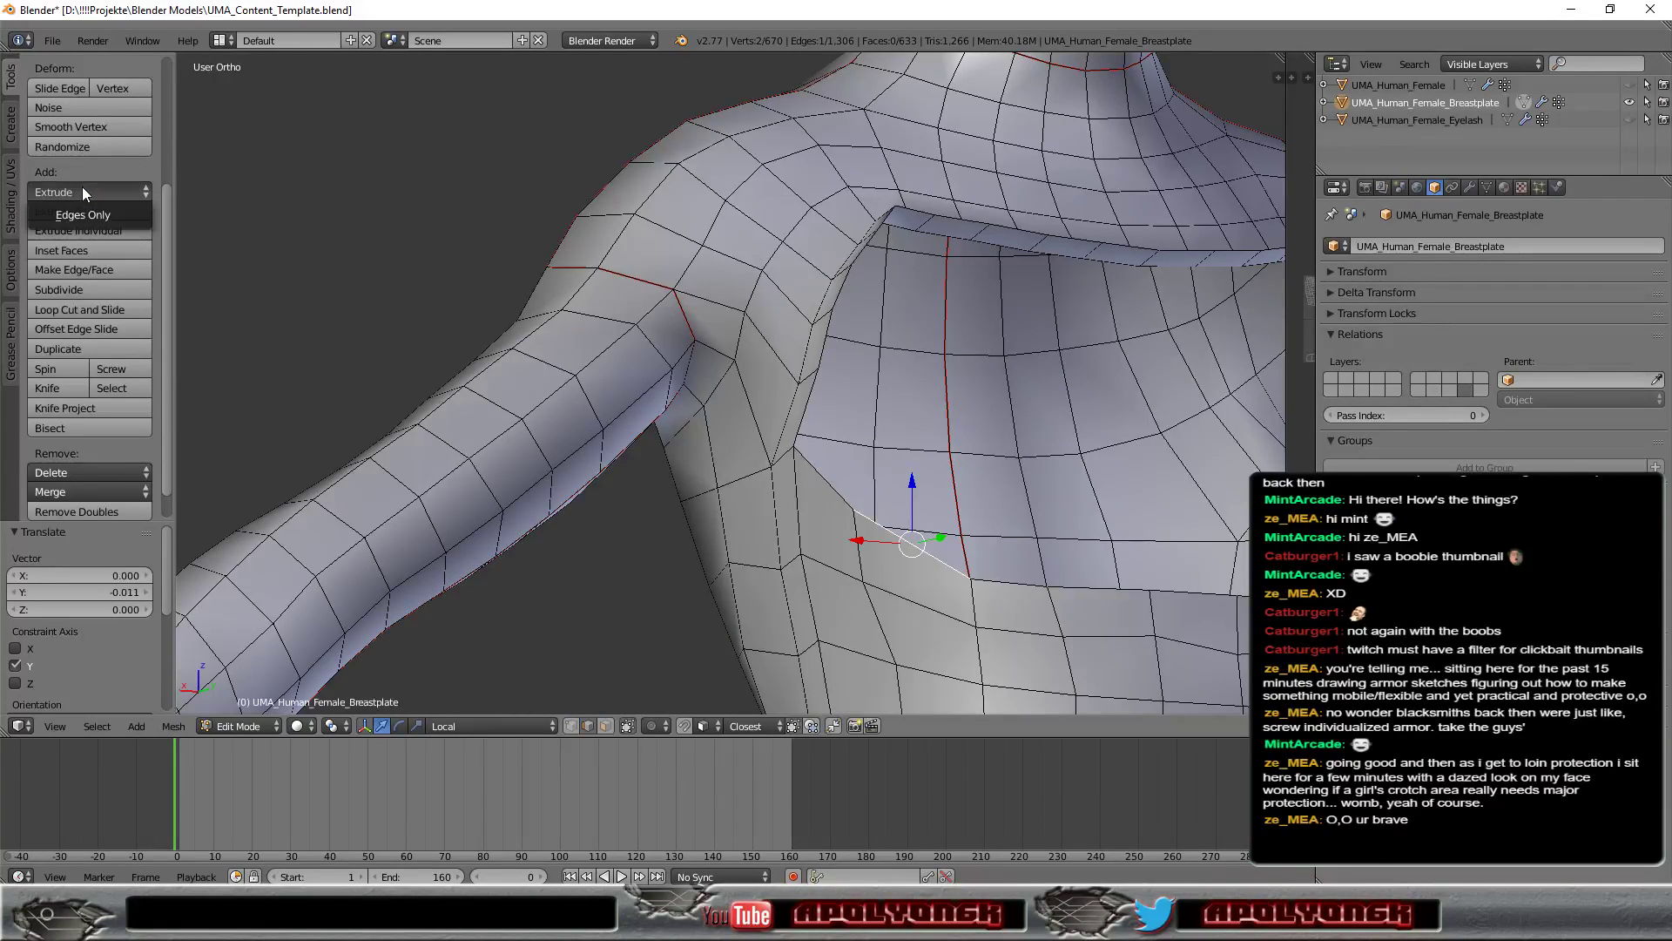
left_click(82, 211)
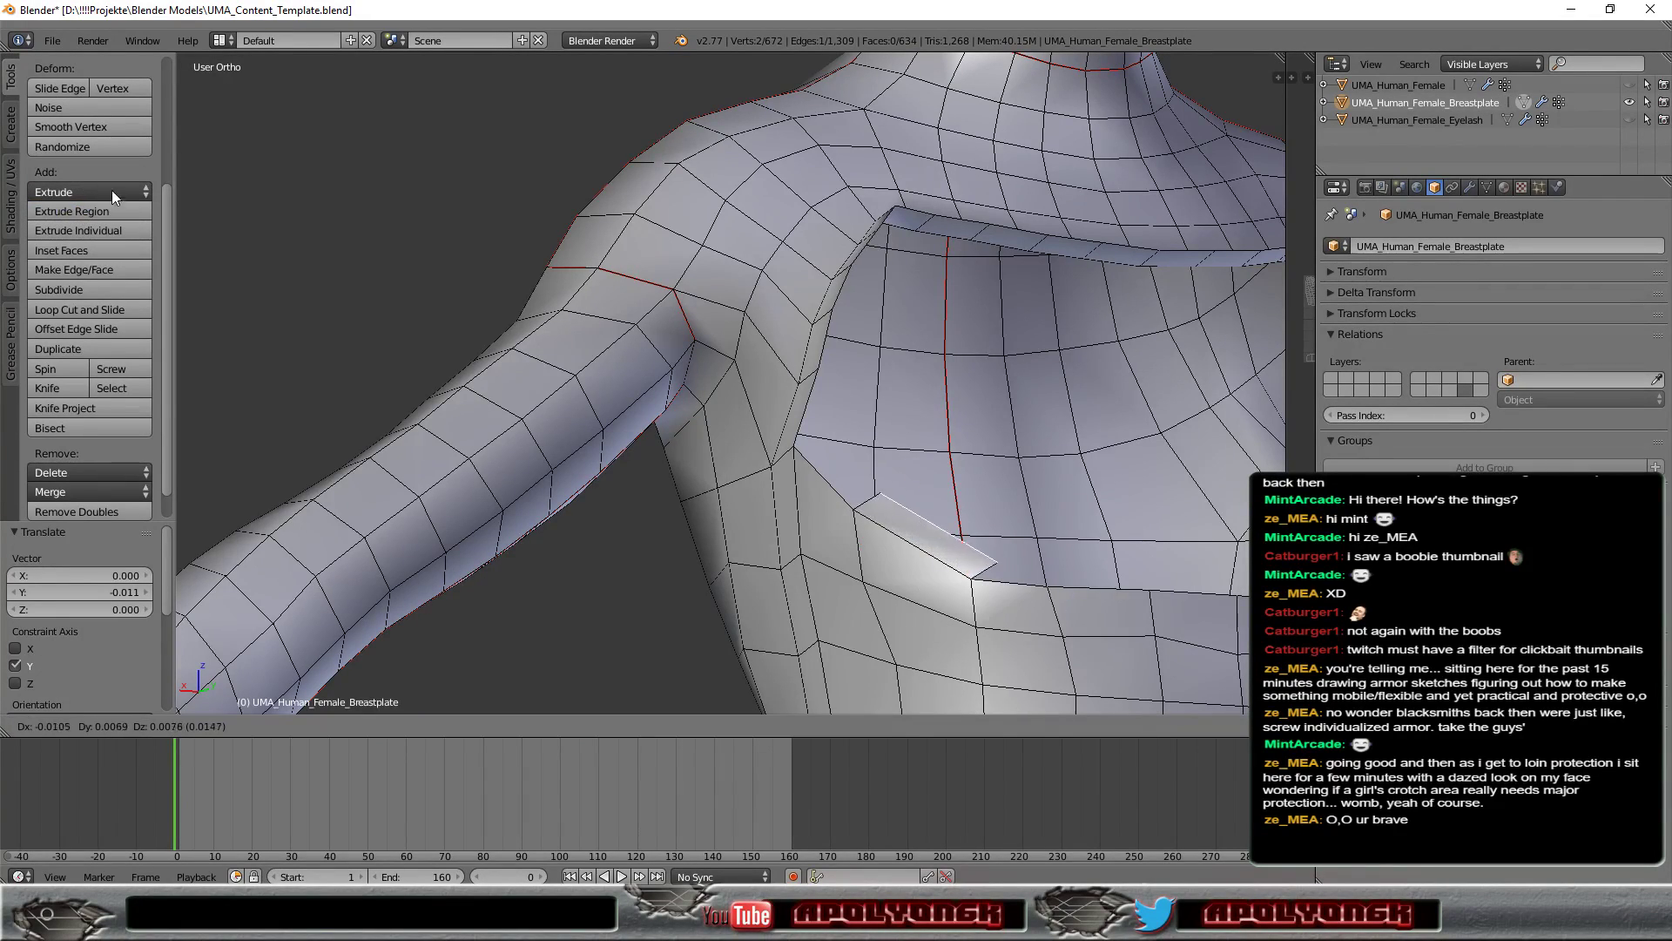
left_click(117, 96)
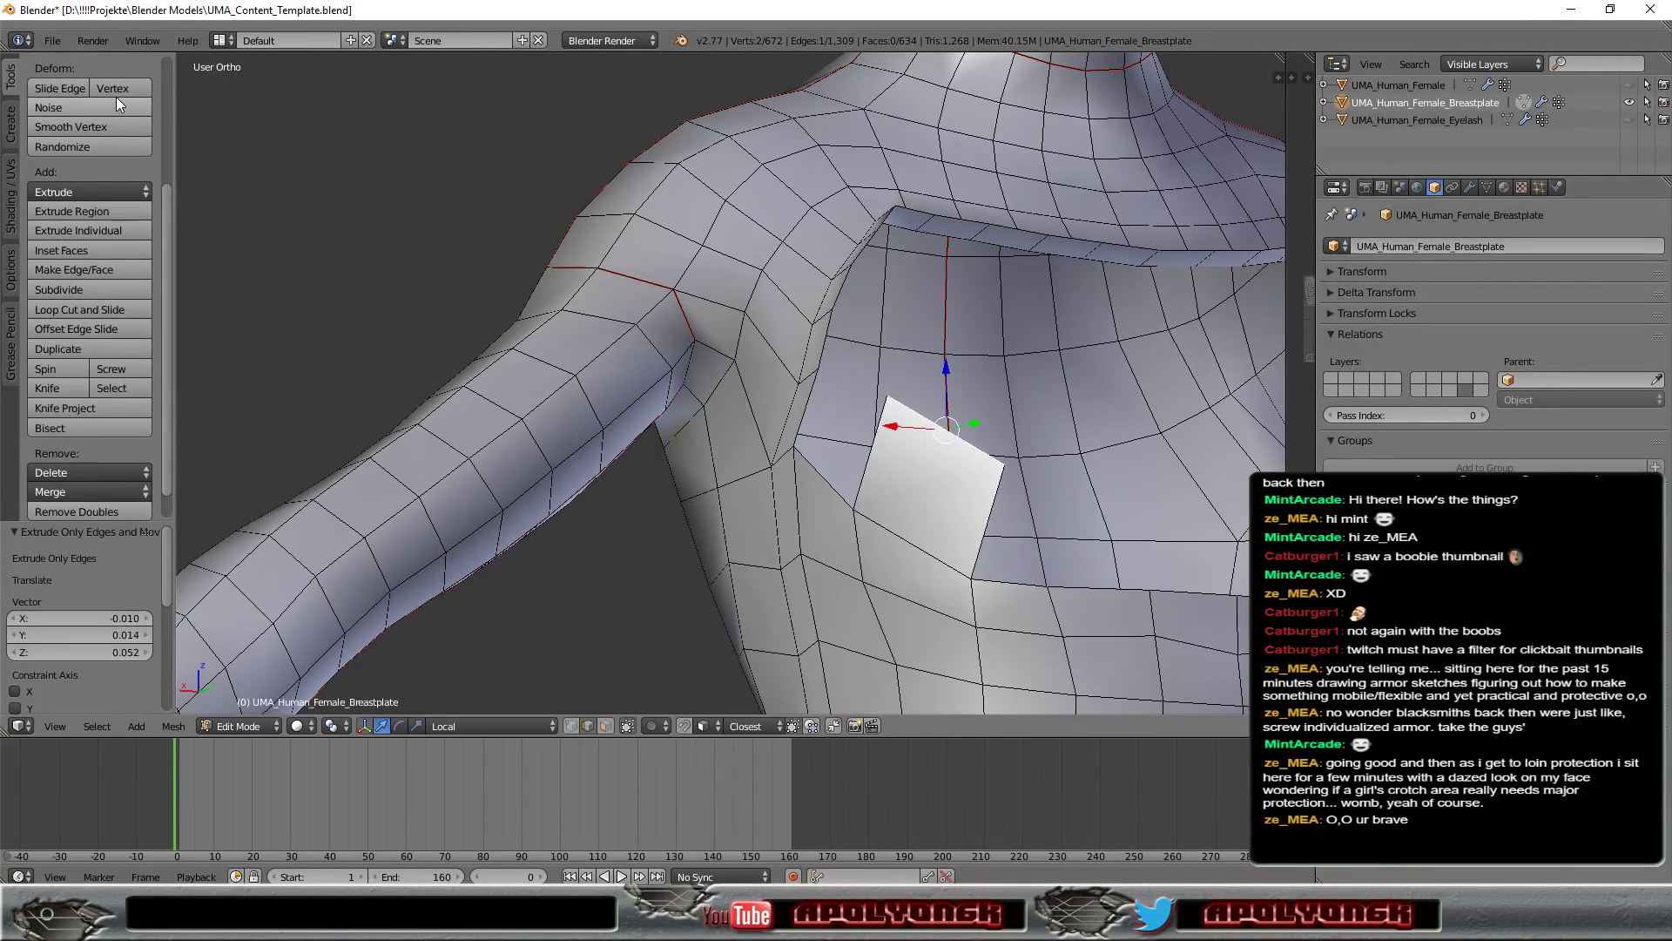
left_click(83, 188)
left_click(81, 211)
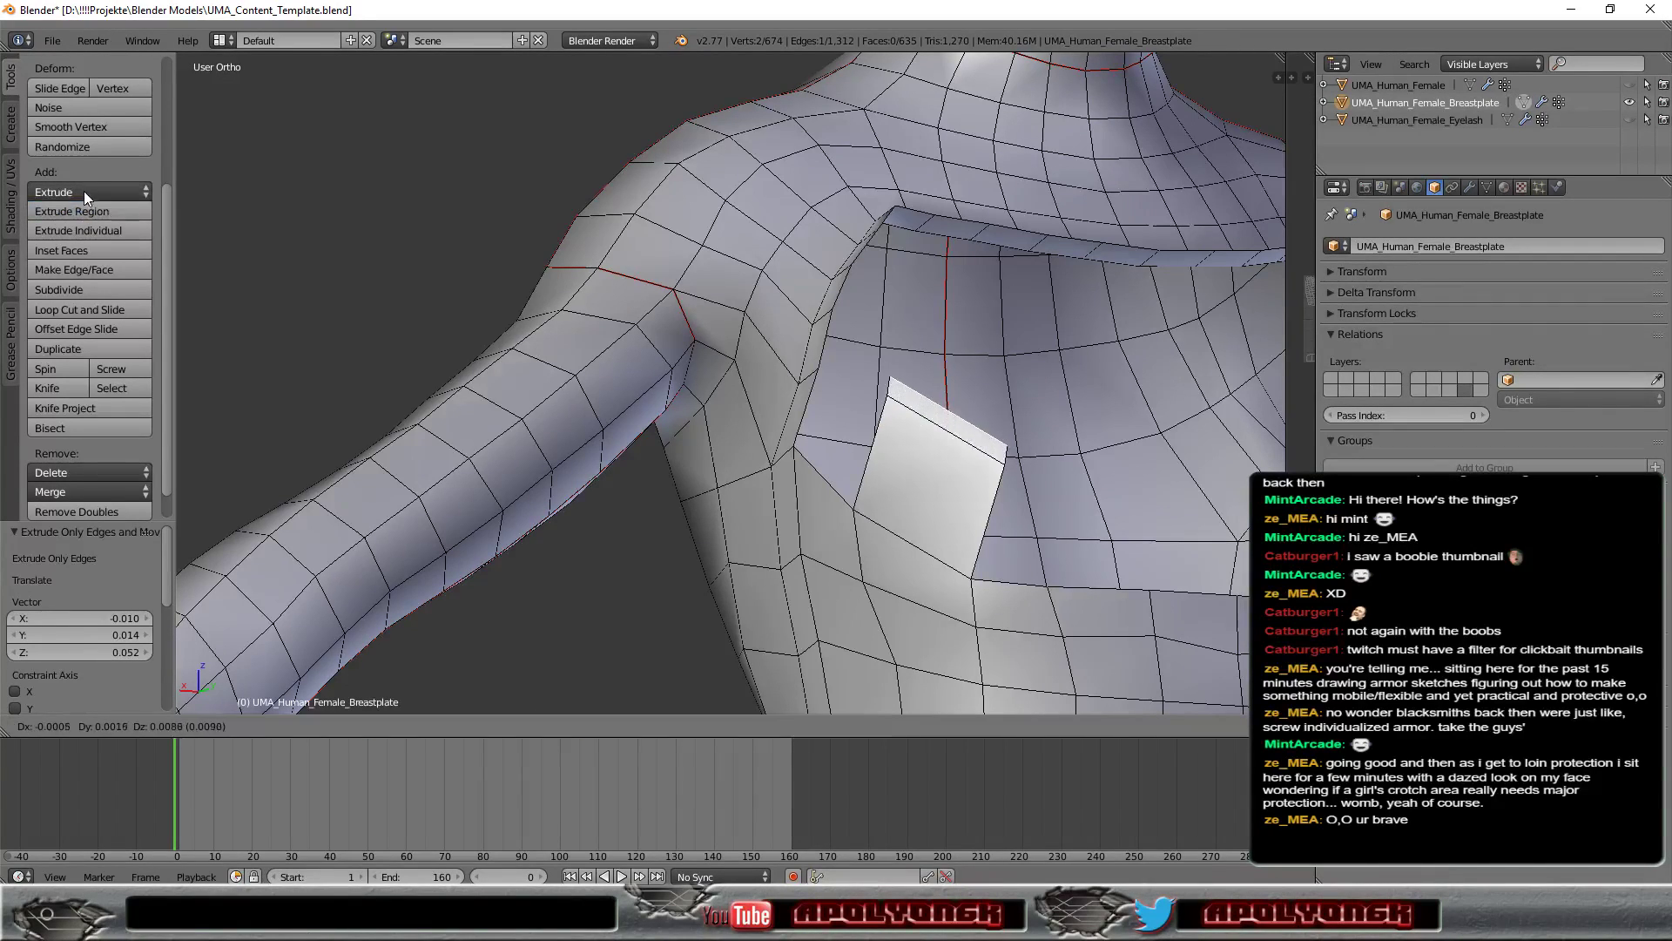
left_click(87, 137)
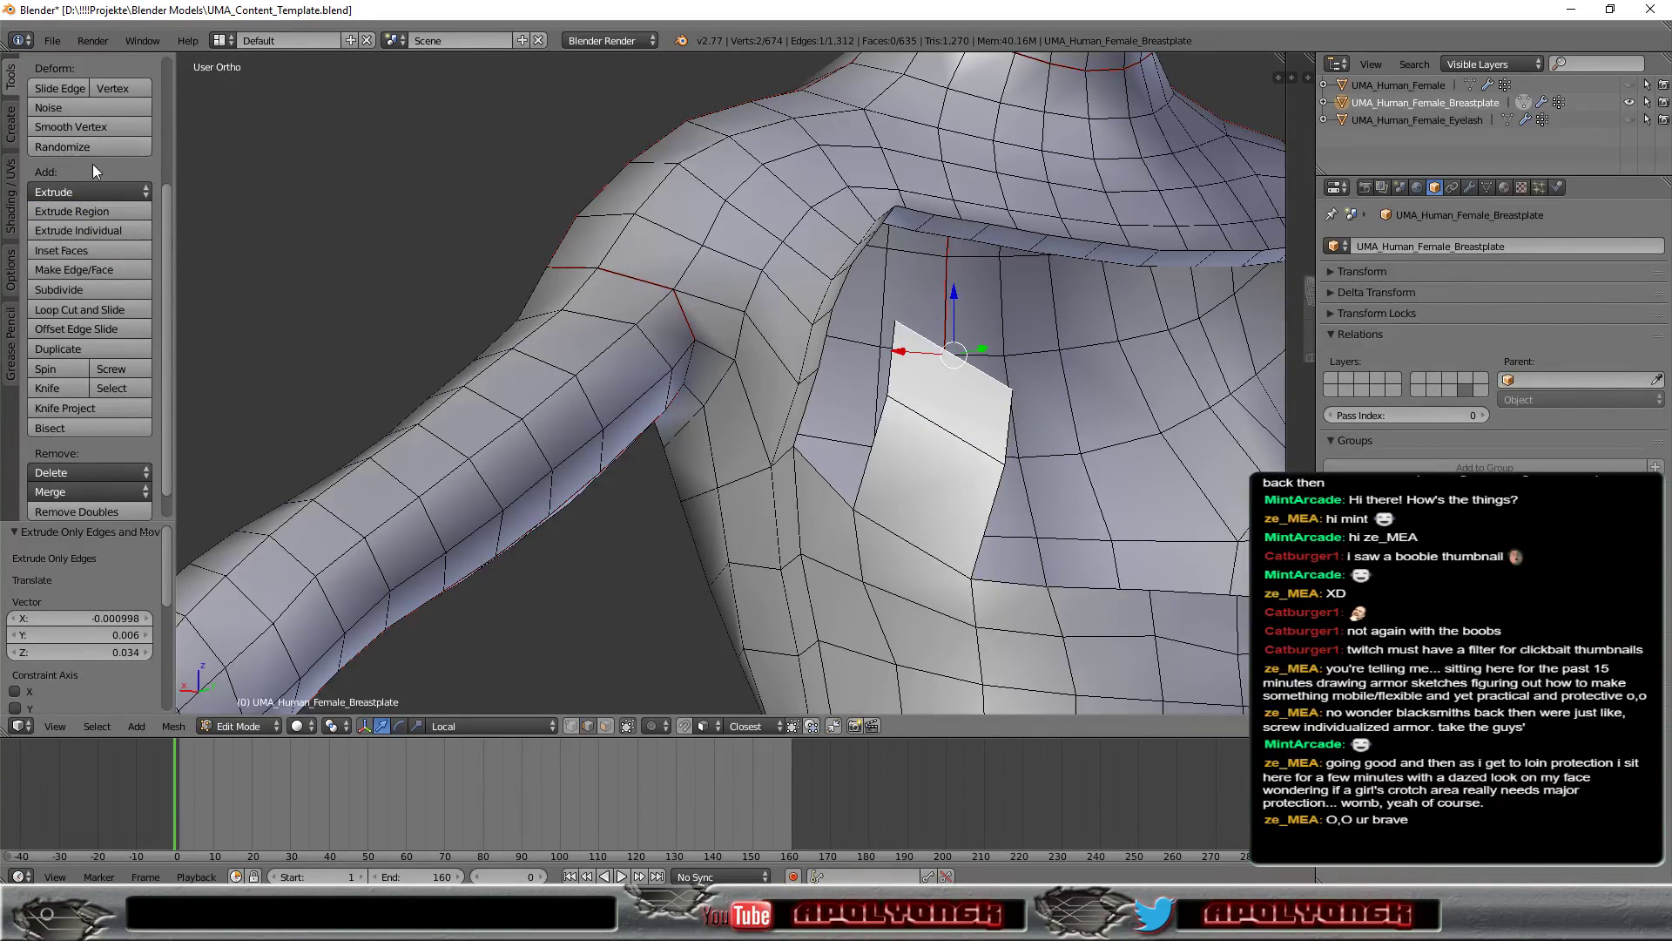
Step: Extrude three more faces from the strip's top edge up toward the collar
left_click(85, 209)
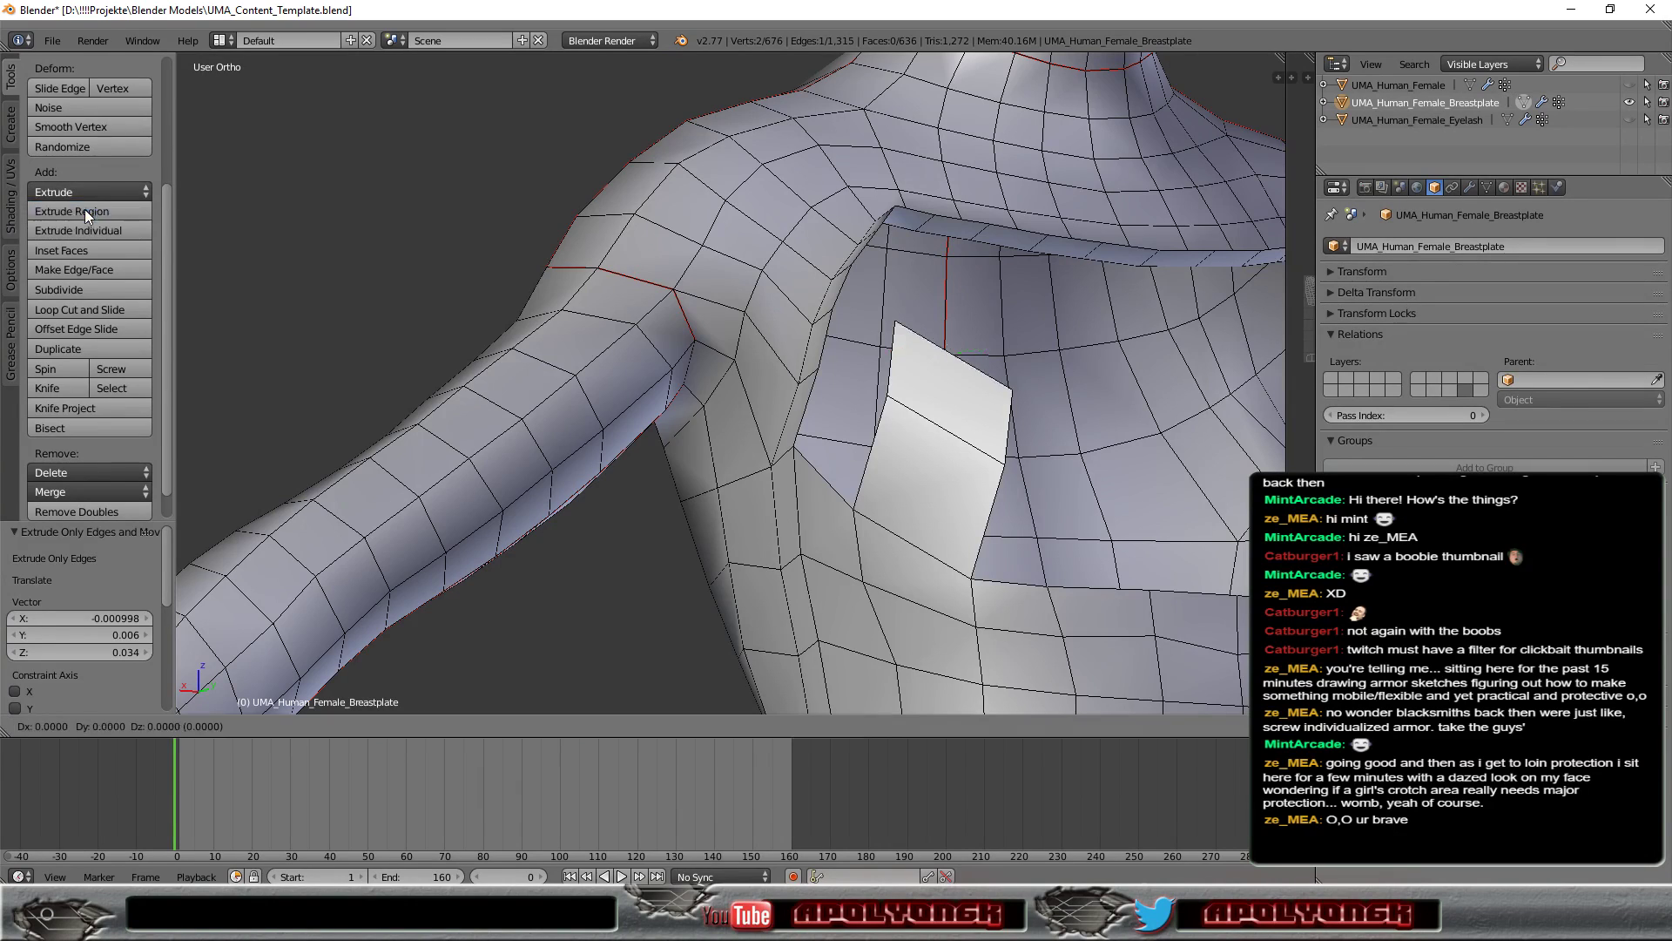
left_click(96, 155)
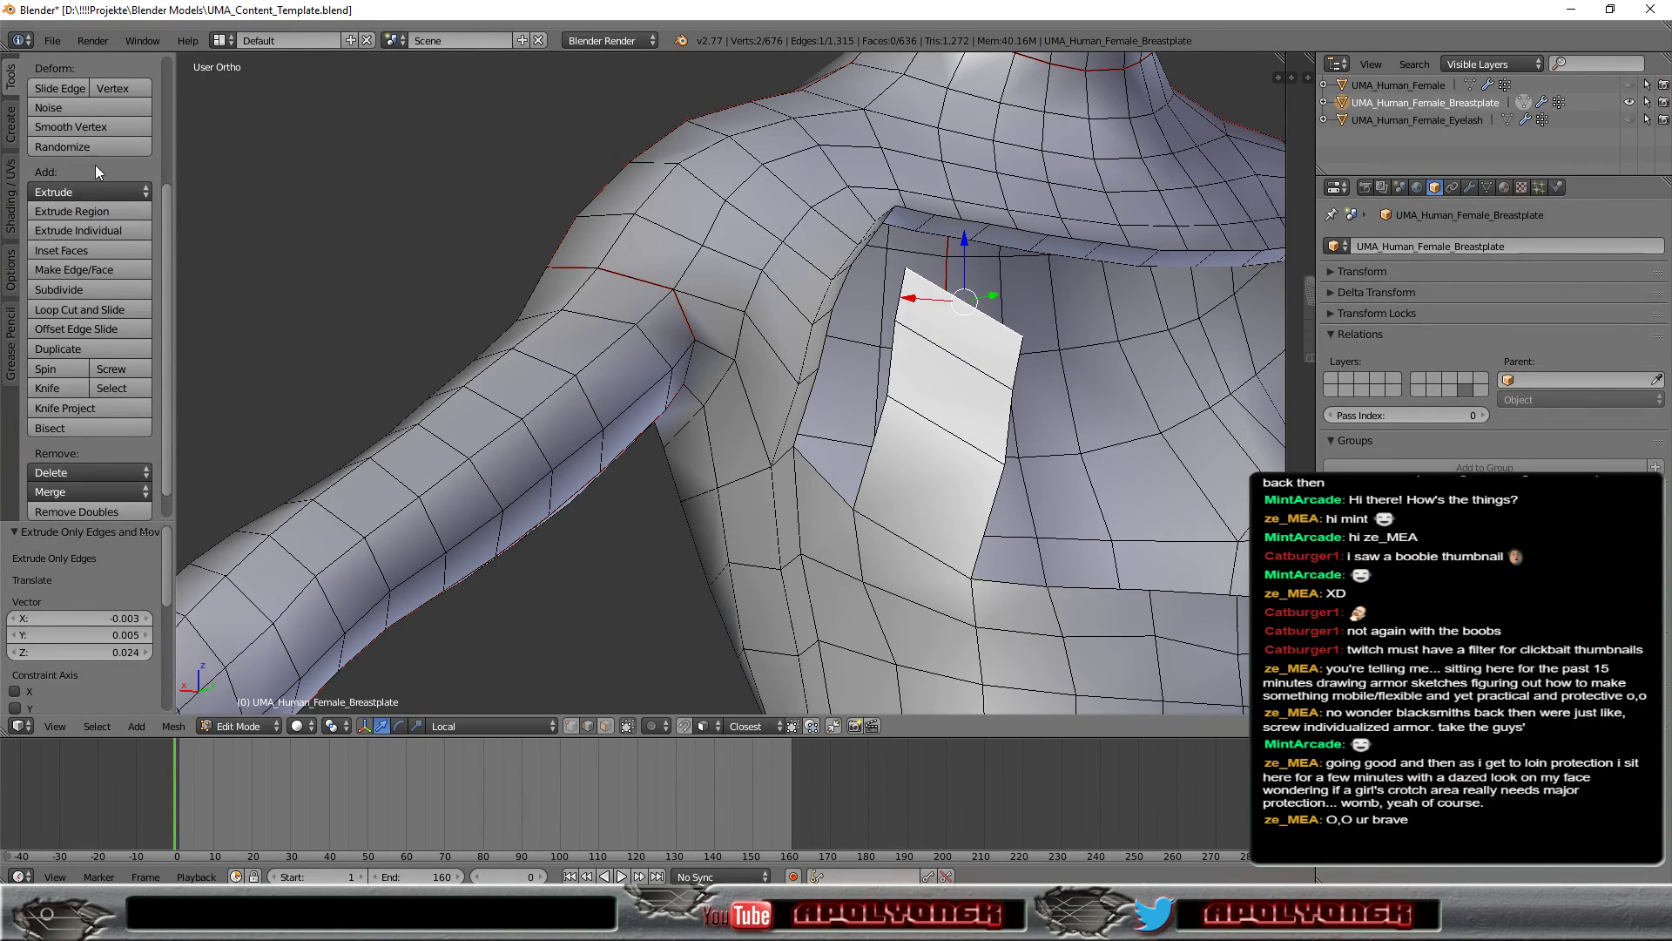
left_click(83, 212)
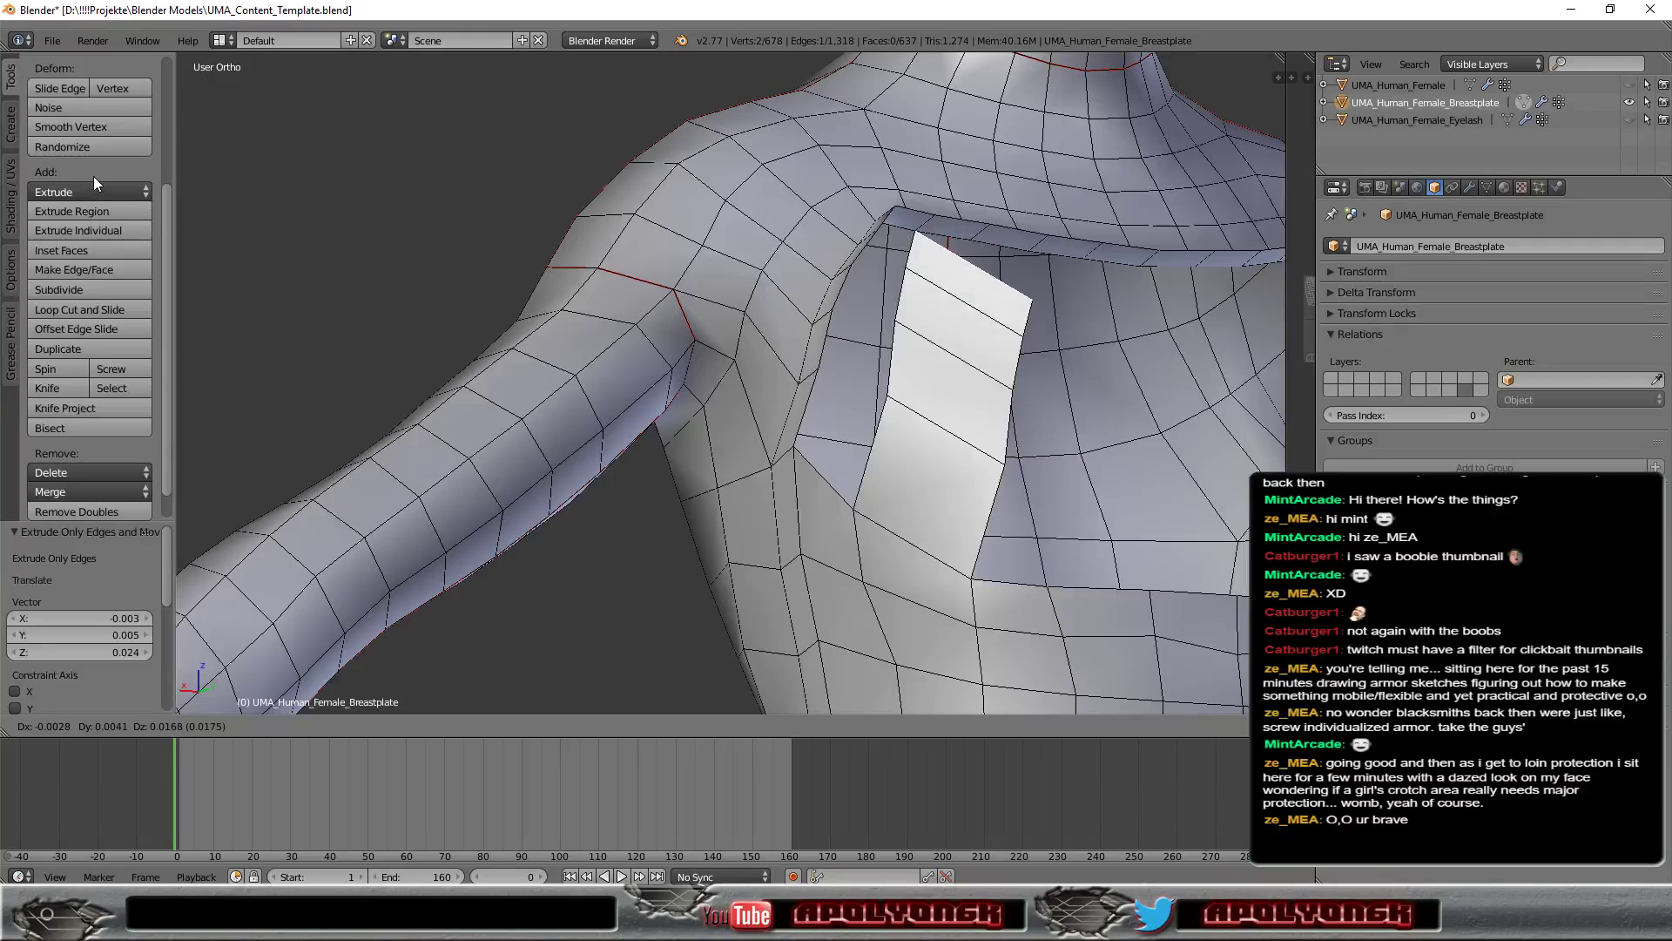
left_click(92, 175)
left_click(85, 210)
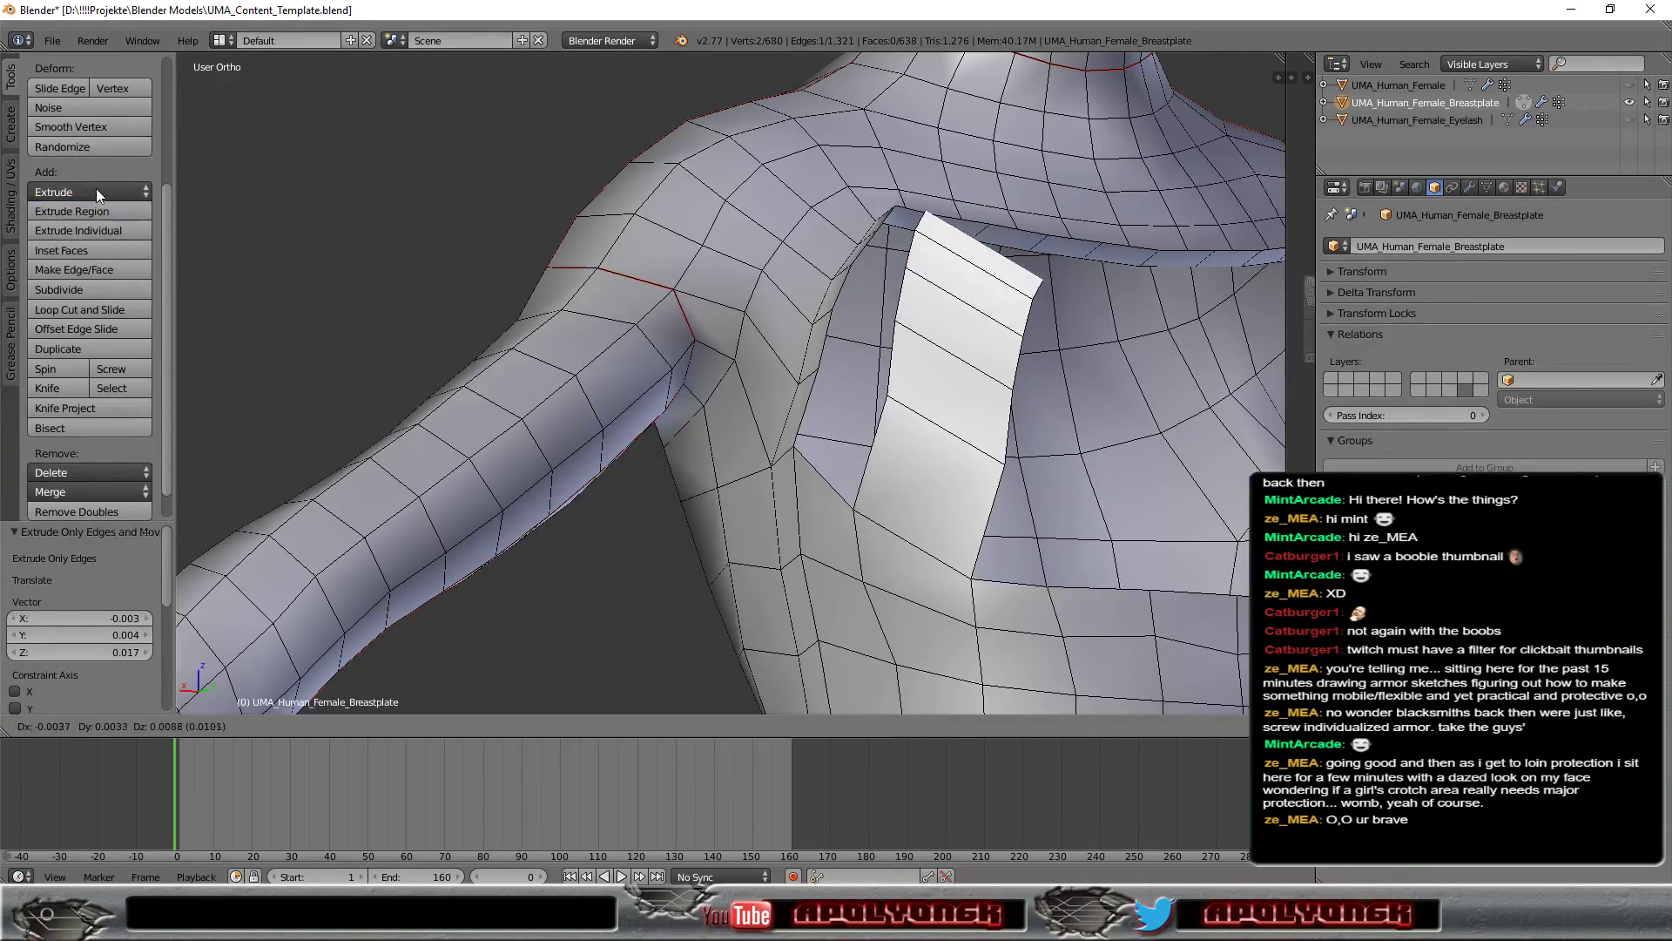
left_click(106, 174)
scroll(886, 335, "up", 3)
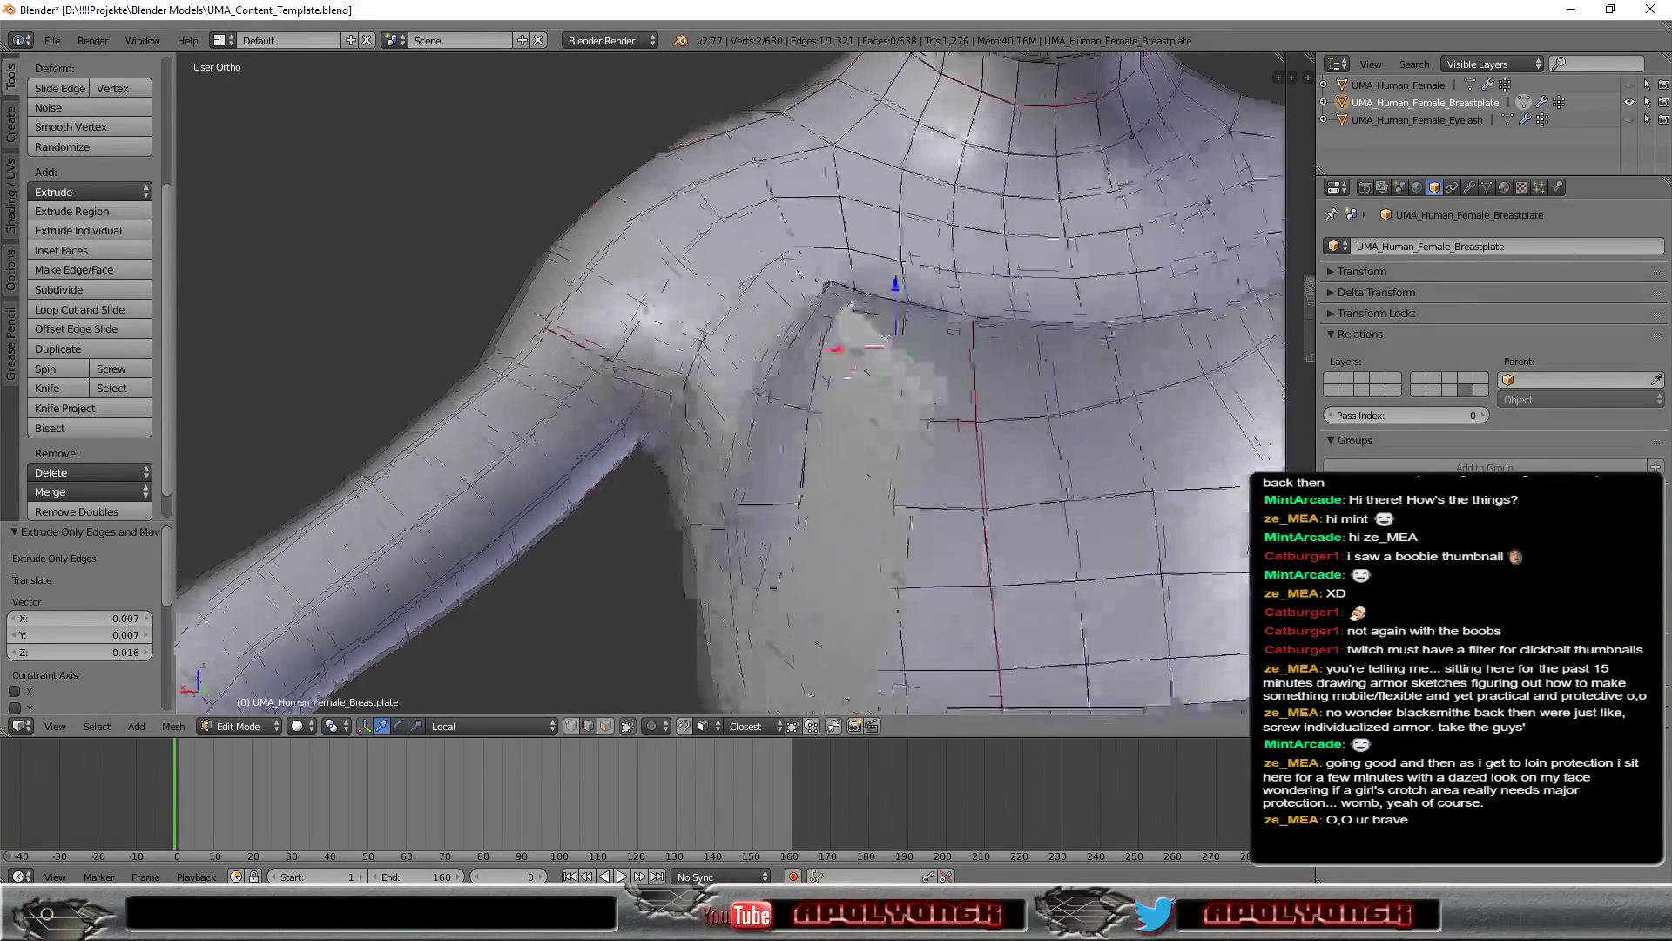
mouse_move(886, 334)
middle_mouse_down()
mouse_move(839, 408)
mouse_move(845, 457)
mouse_move(843, 225)
mouse_move(895, 592)
mouse_move(833, 433)
middle_mouse_up()
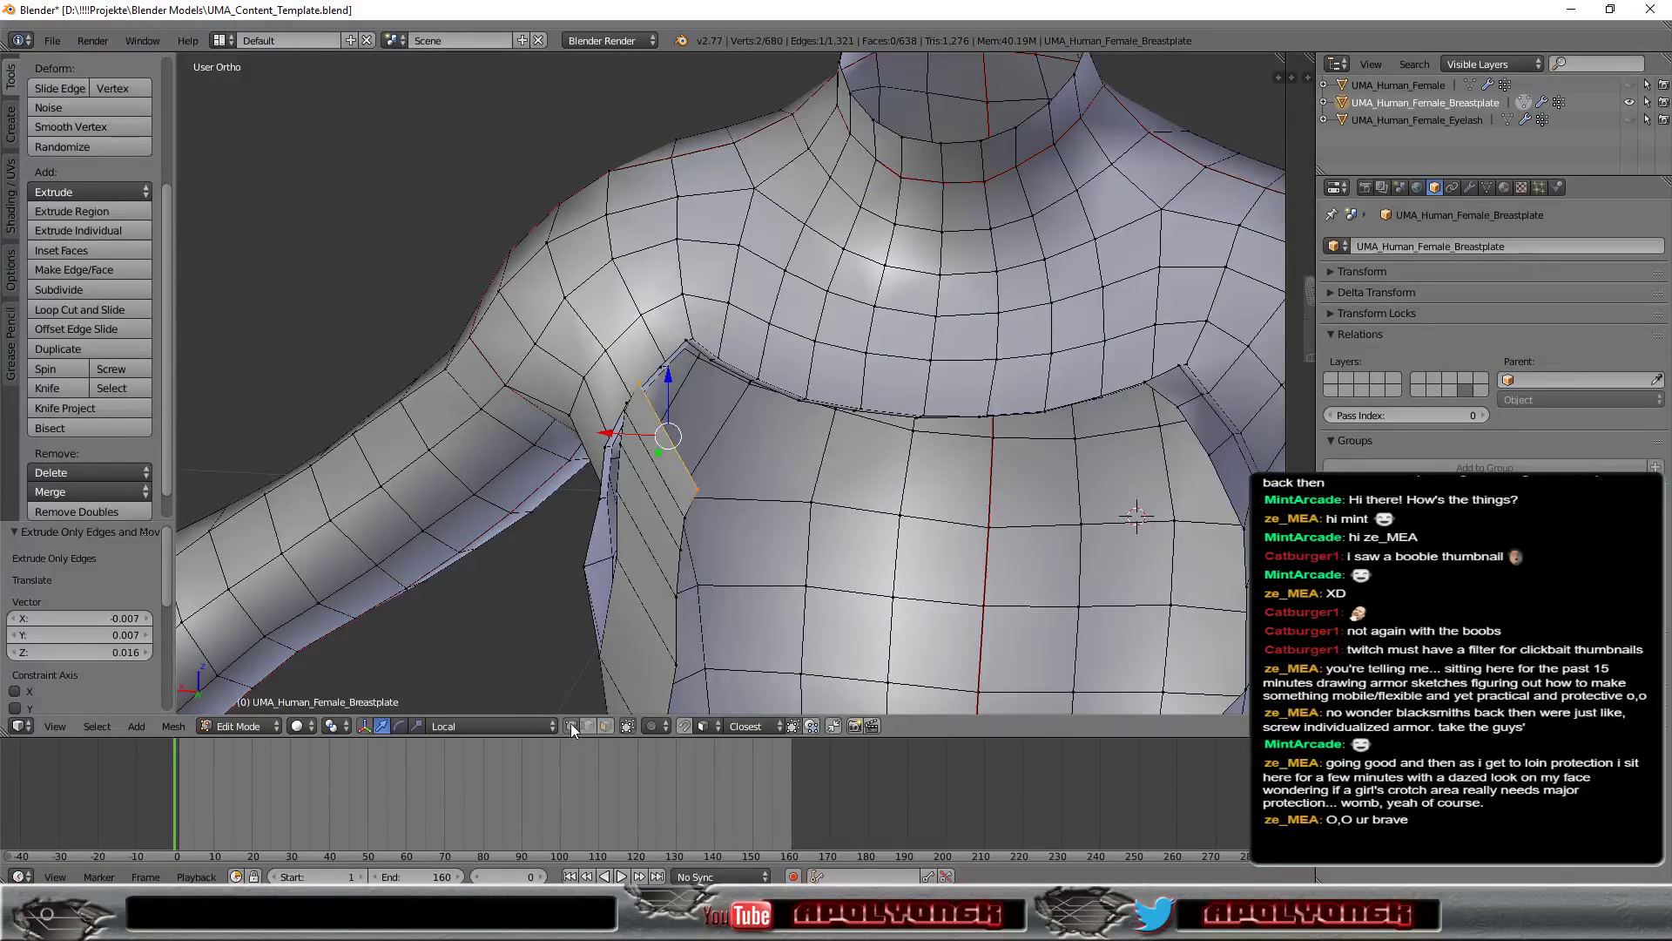
Step: Merge the strip's first top corner vertex into its collar vertex with Merge At Last
right_click(637, 383)
middle_click_drag(751, 428, 767, 471)
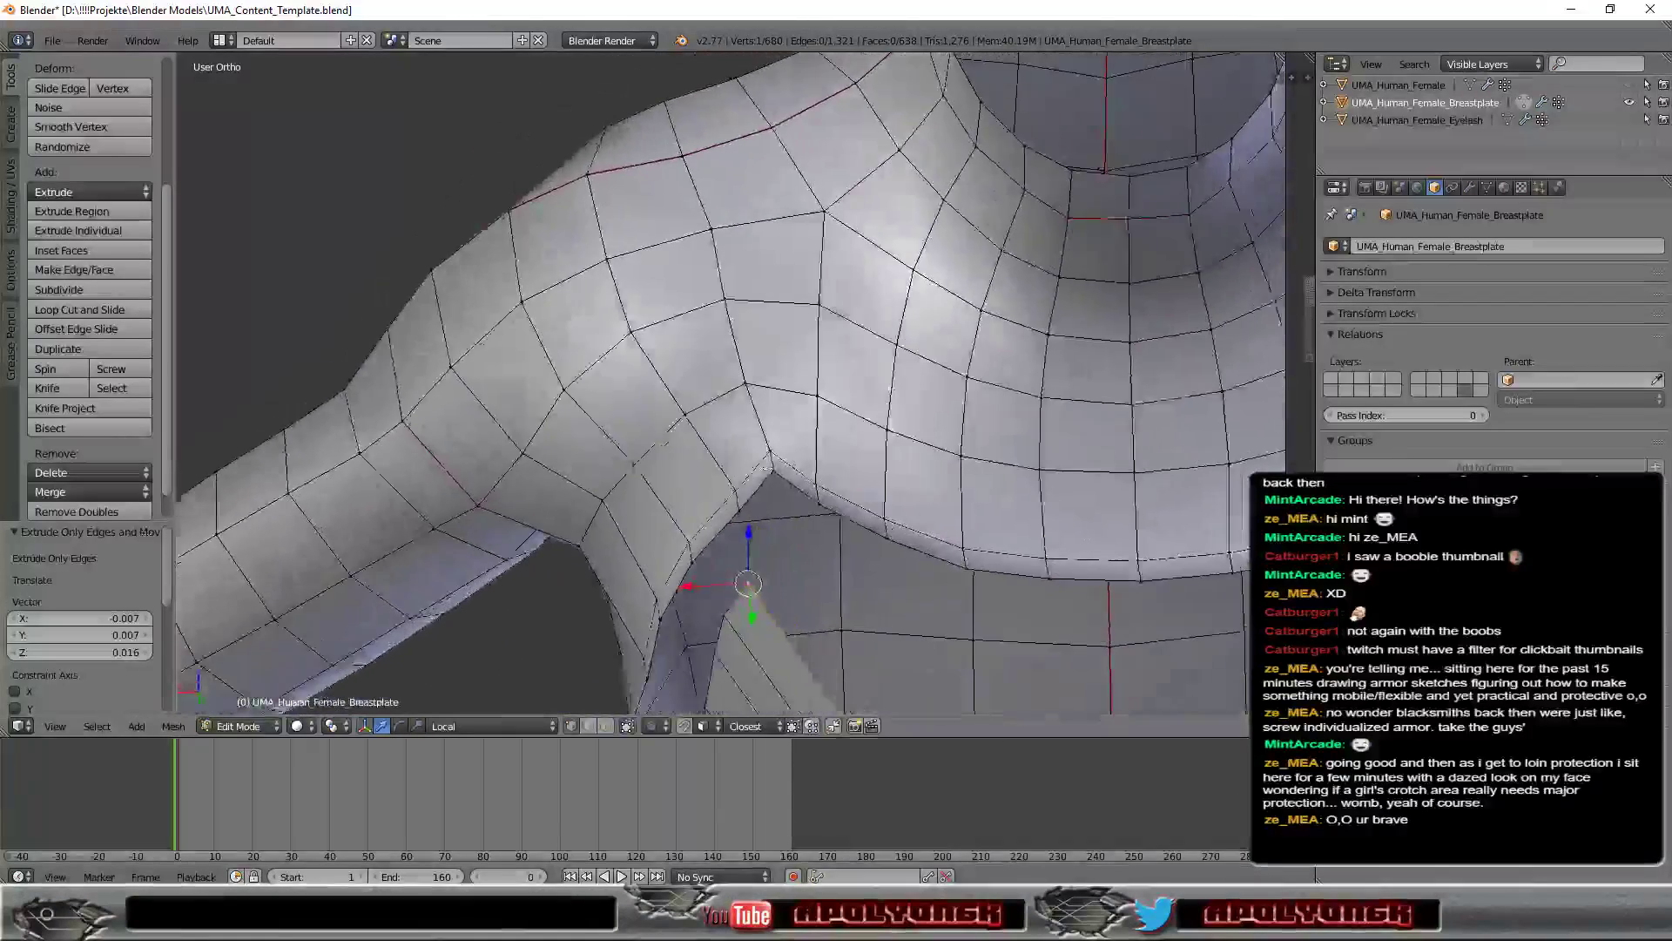
right_click(802, 505, "shift")
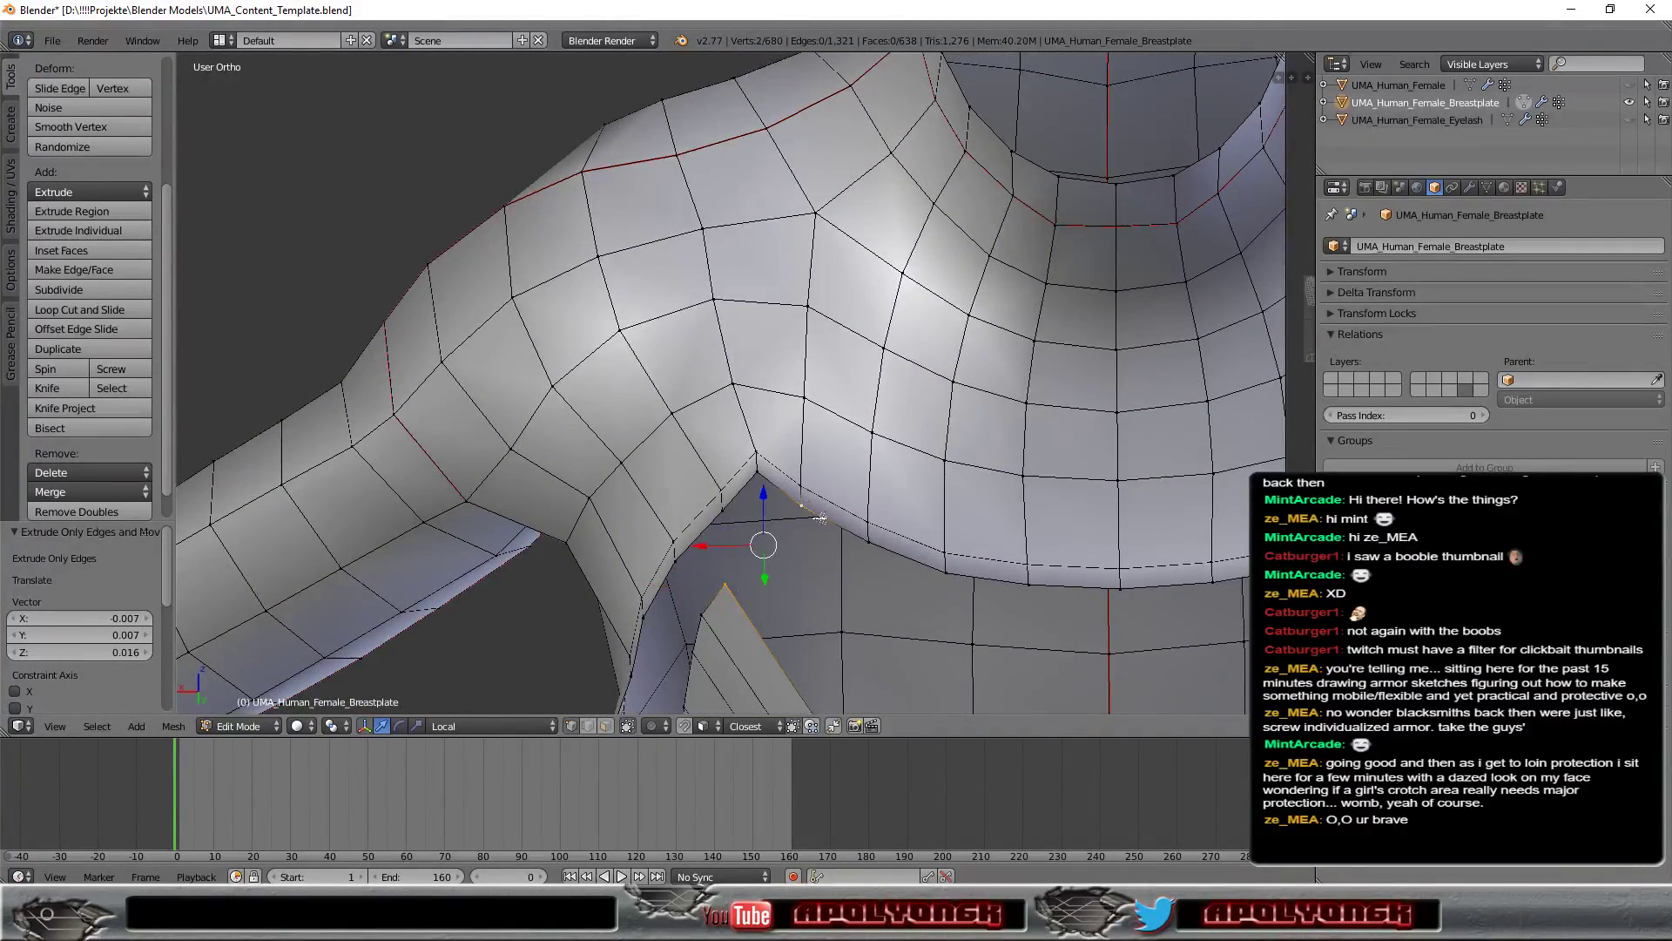
left_click(119, 493)
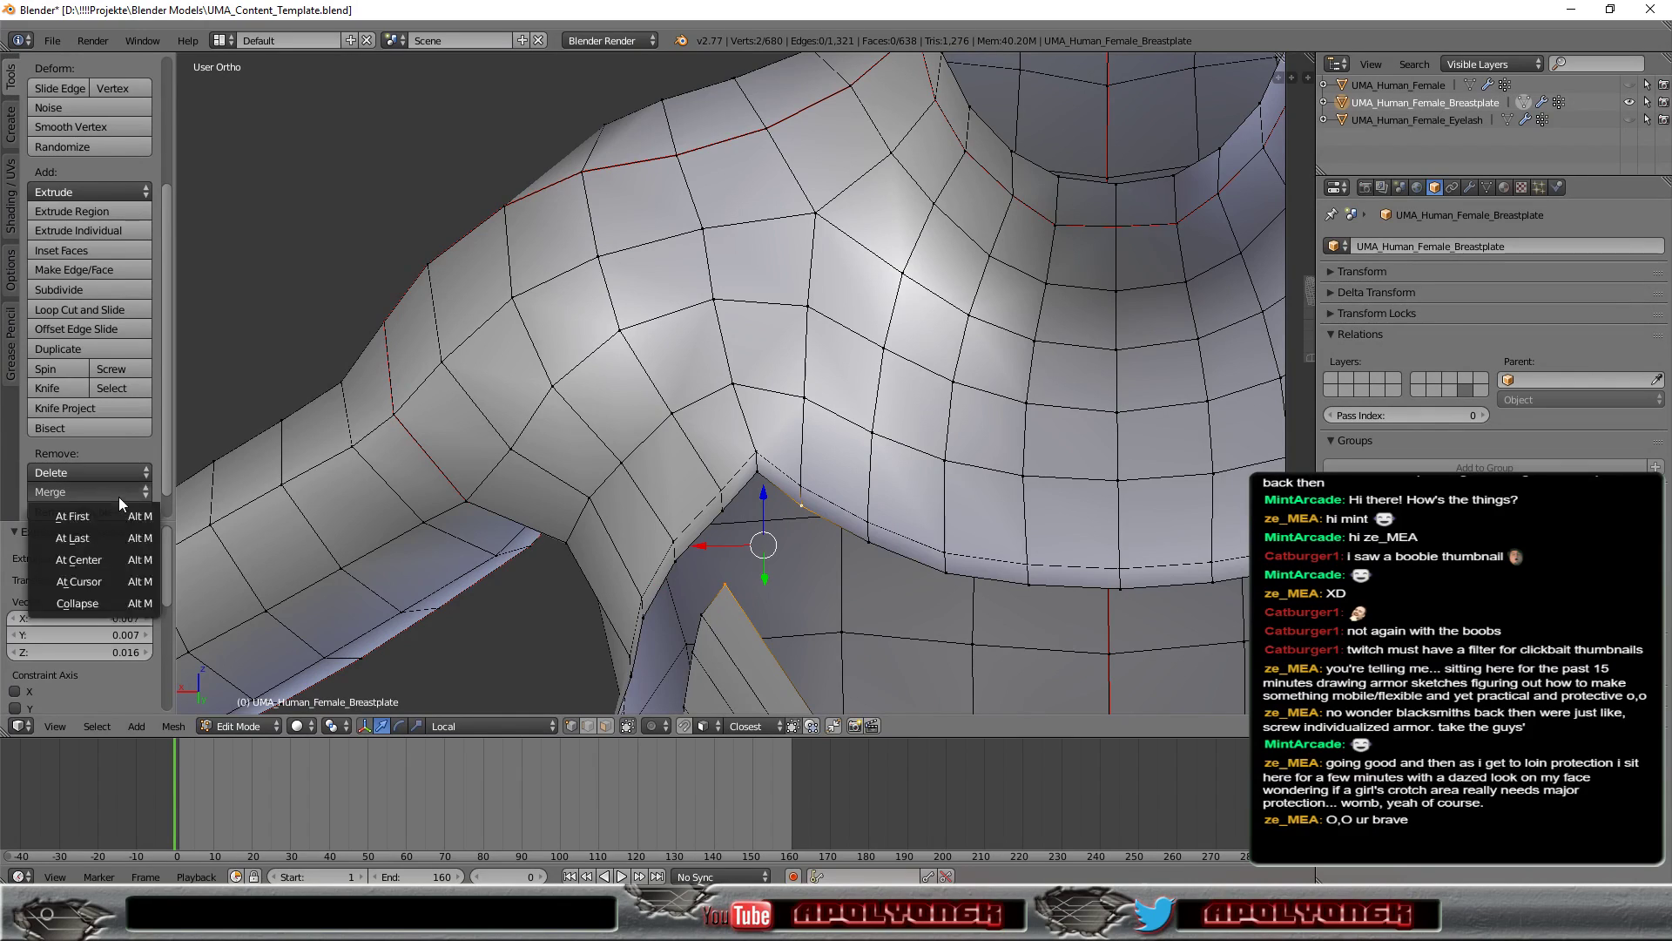
left_click(101, 540)
middle_click_drag(907, 635, 874, 595)
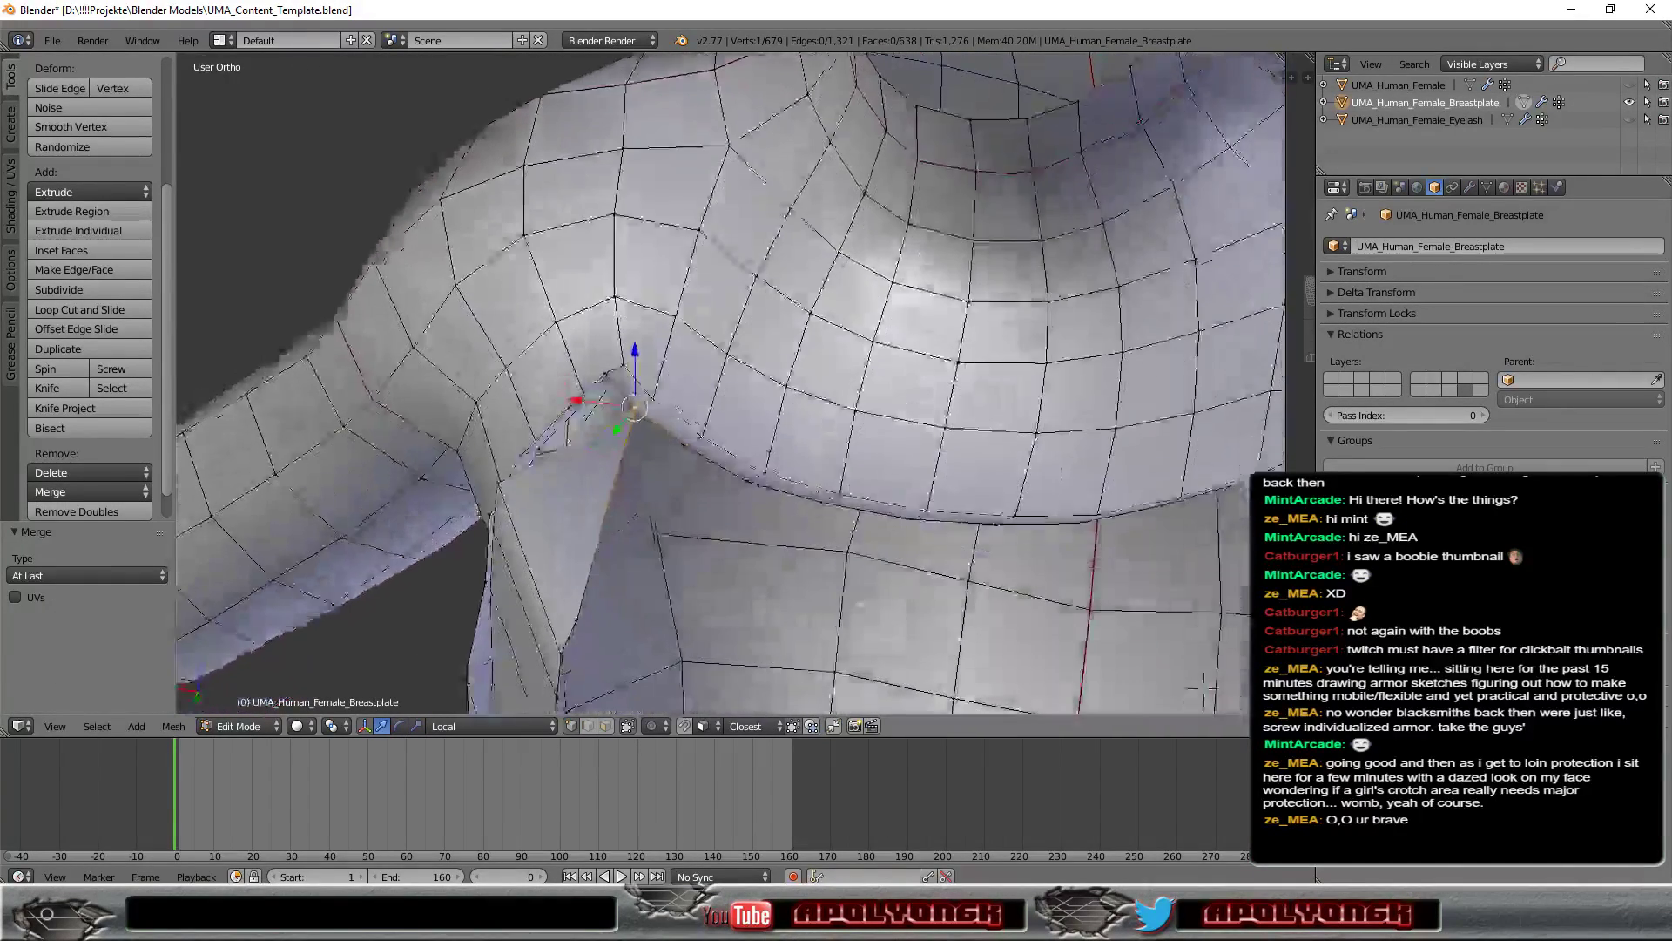
Step: Weld the strip's other top corner onto the matching collar vertex with Merge At Last
right_click(696, 557)
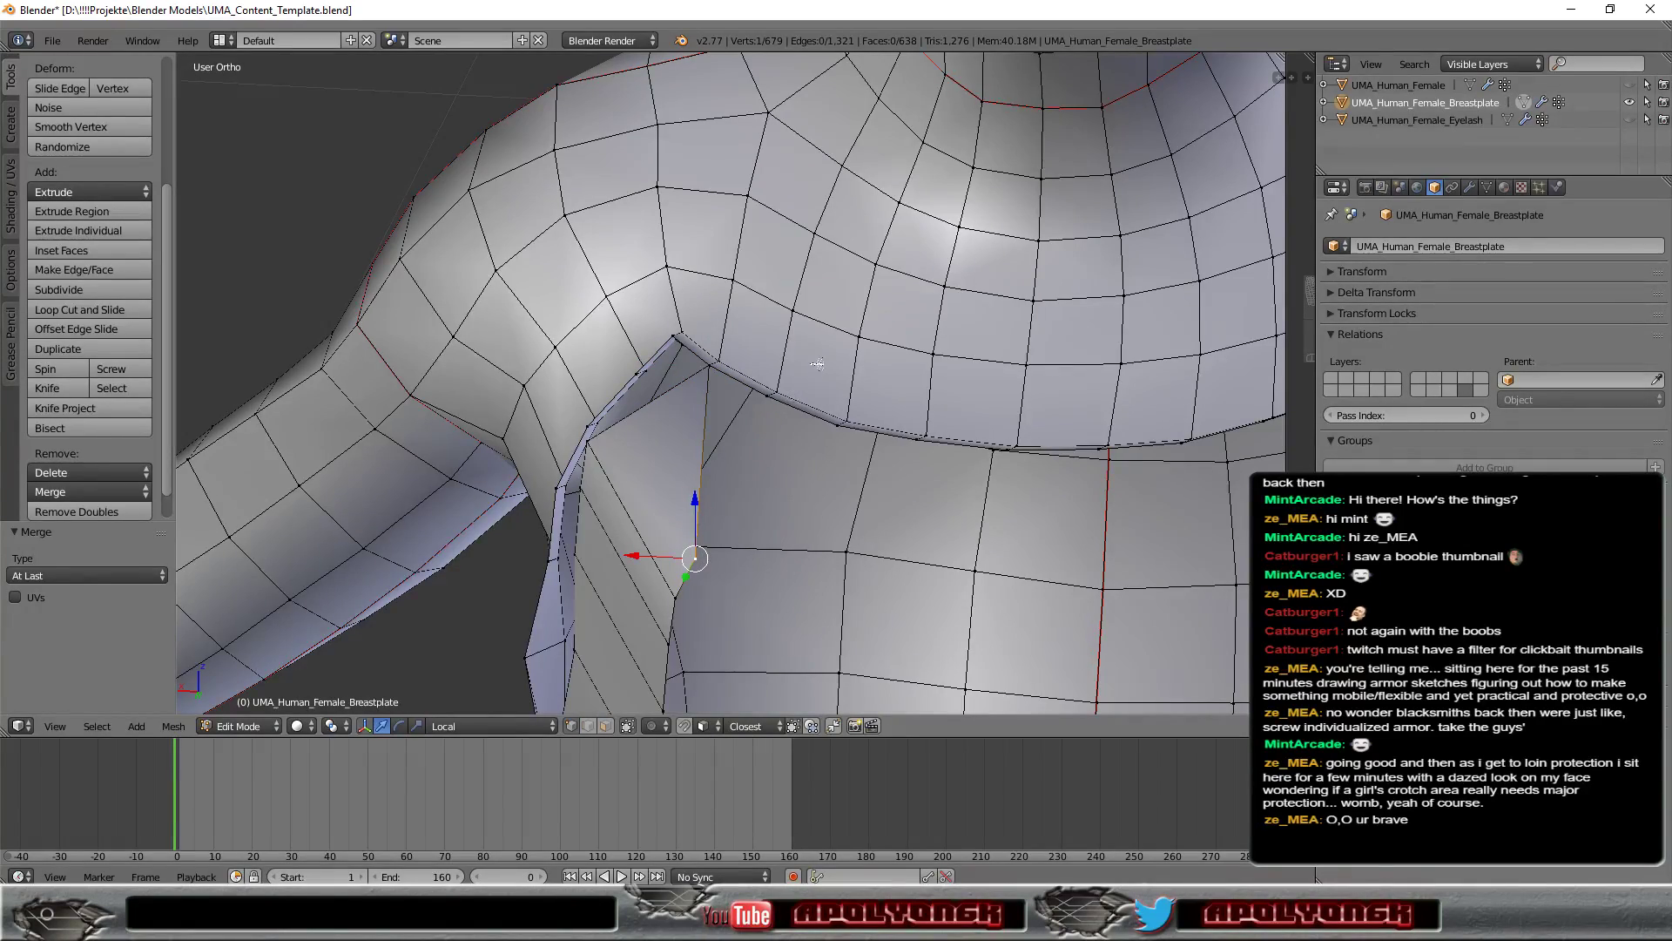
middle_click_drag(817, 364, 678, 503)
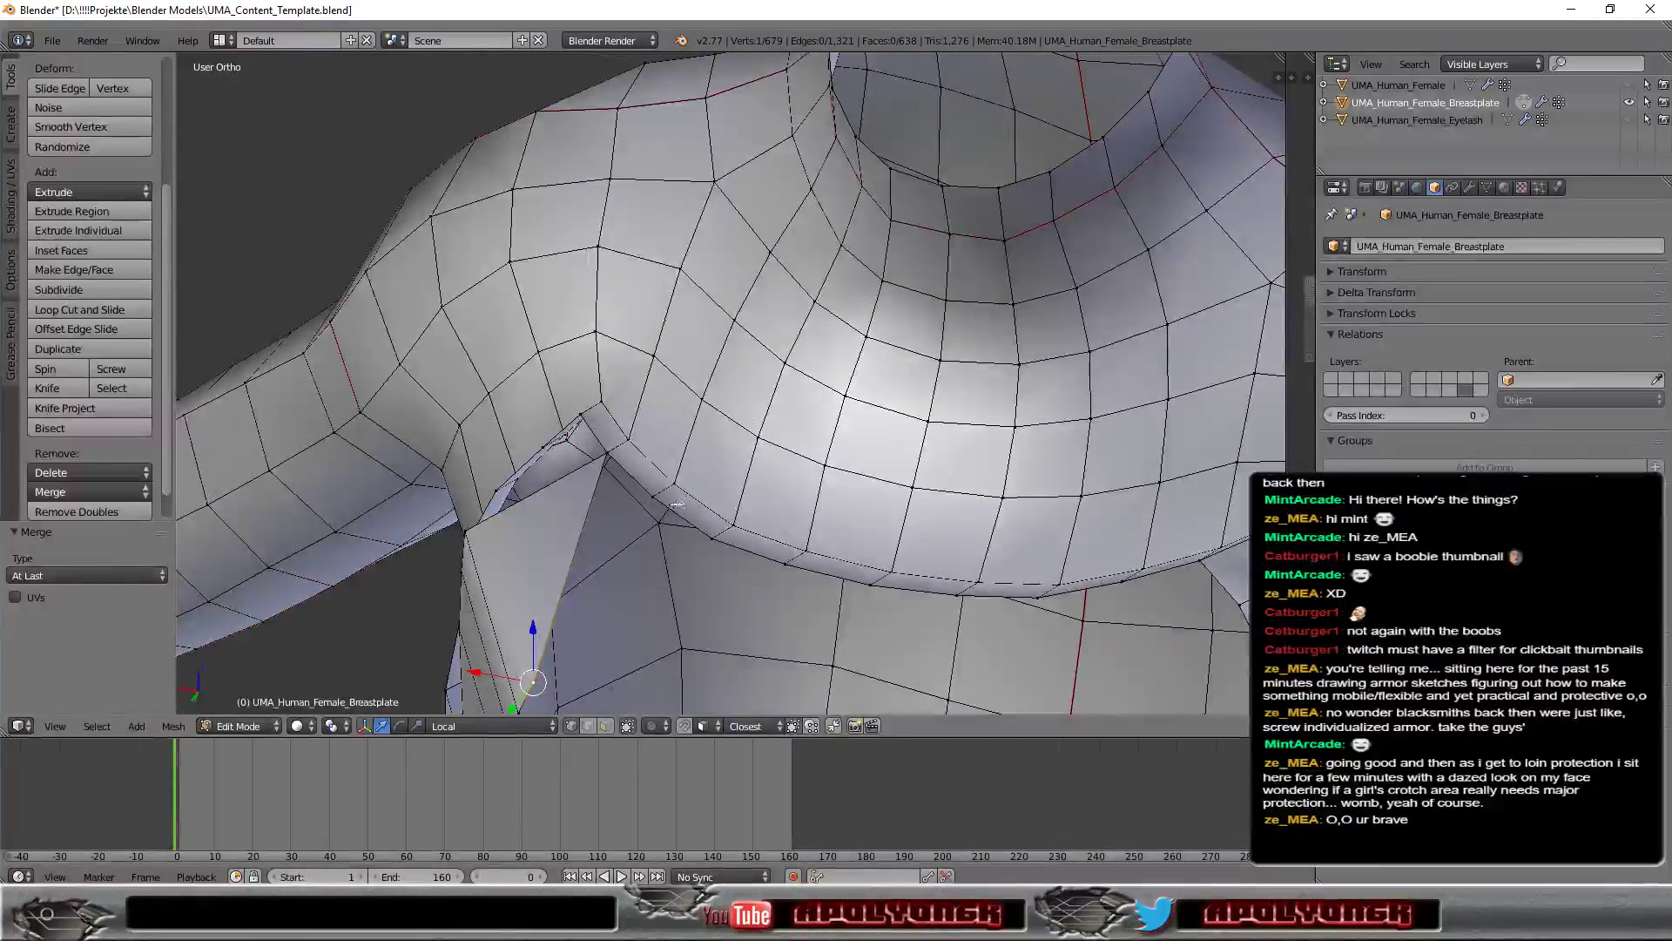
right_click(653, 497, "shift")
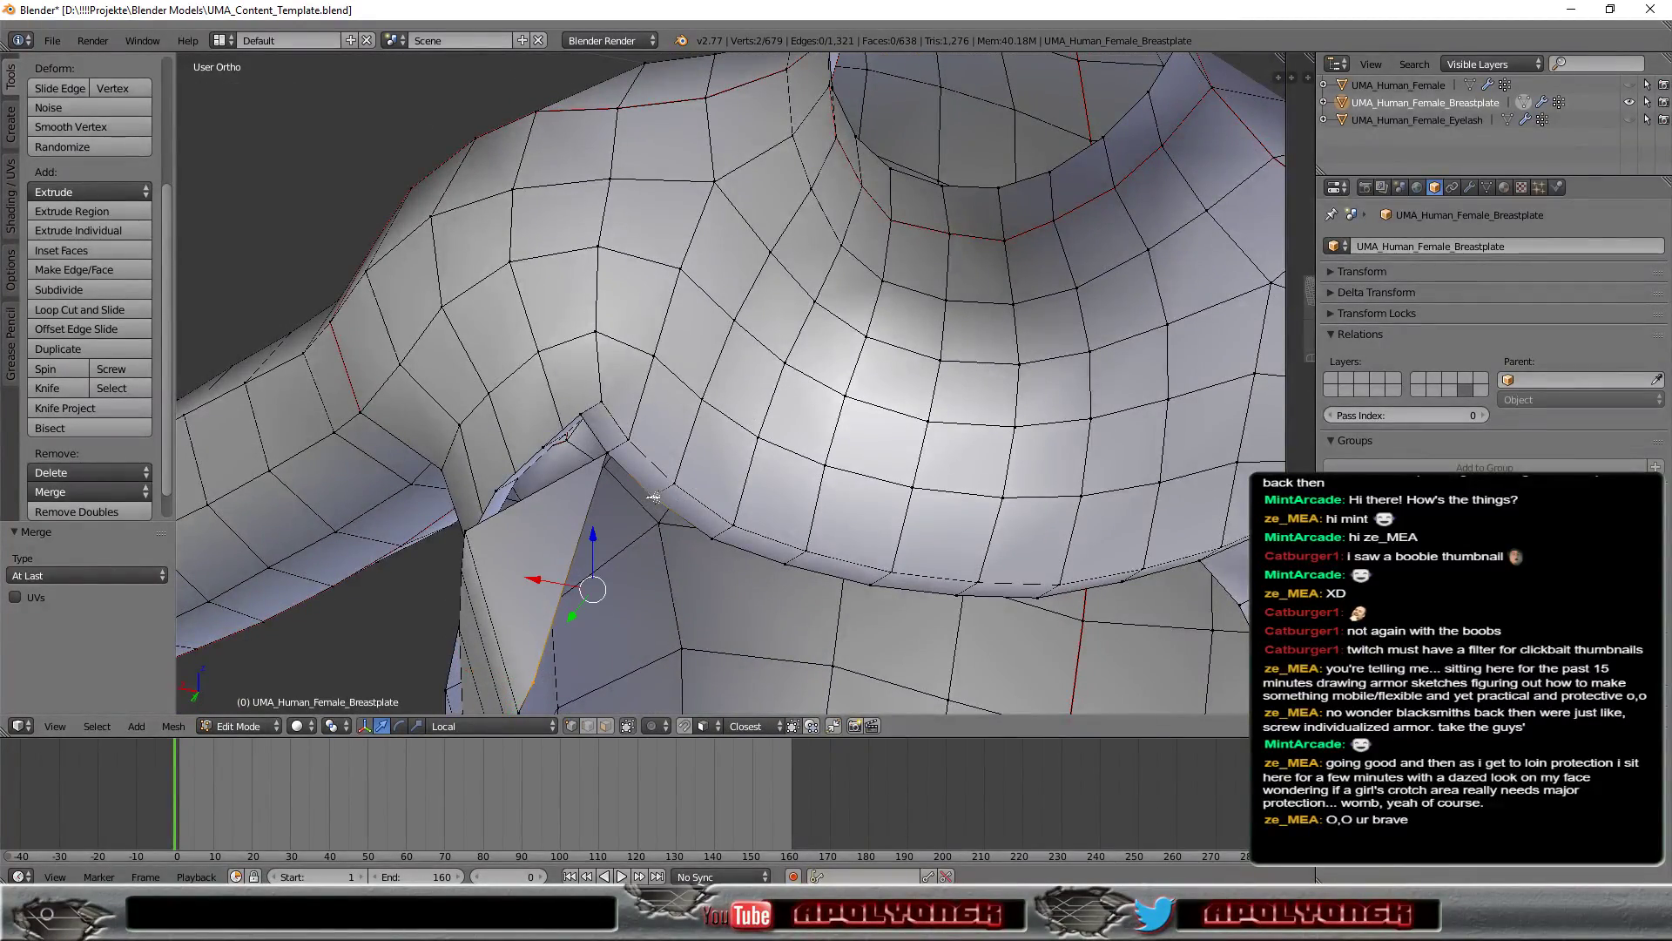
left_click(65, 488)
left_click(97, 540)
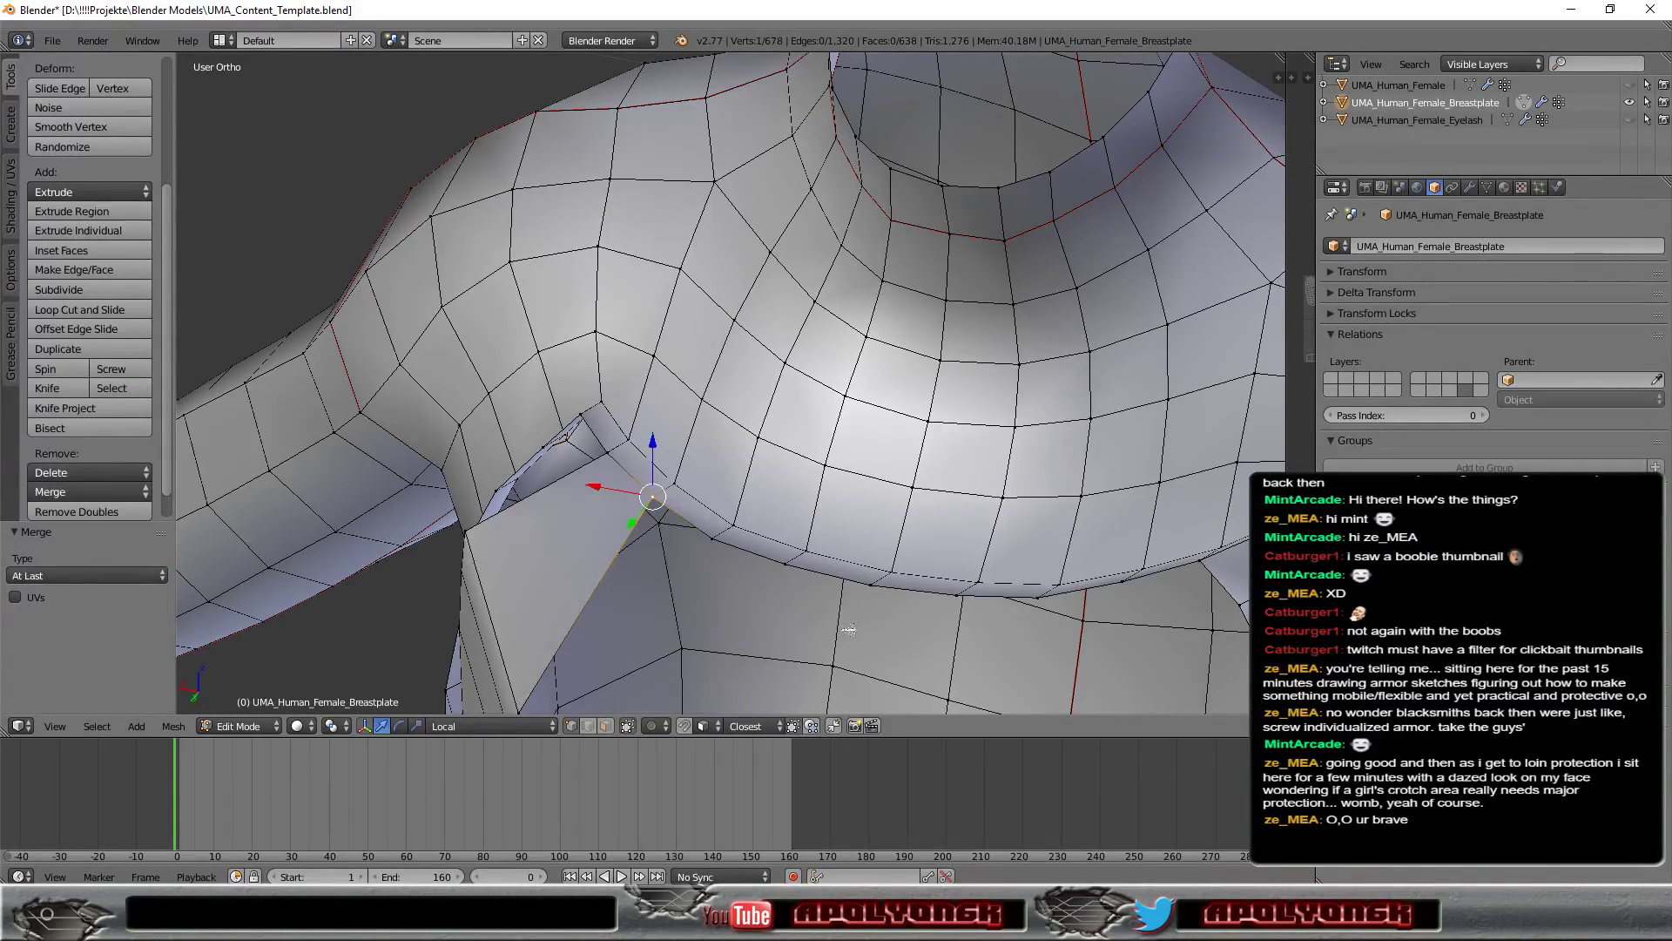
scroll(849, 628, "down", 5)
scroll(849, 628, "up", 3)
mouse_move(849, 628)
middle_mouse_down()
mouse_move(857, 546)
mouse_move(829, 548)
middle_mouse_up()
Step: Move the edge below the shoulder up along Y and sideways along X
left_click(605, 726)
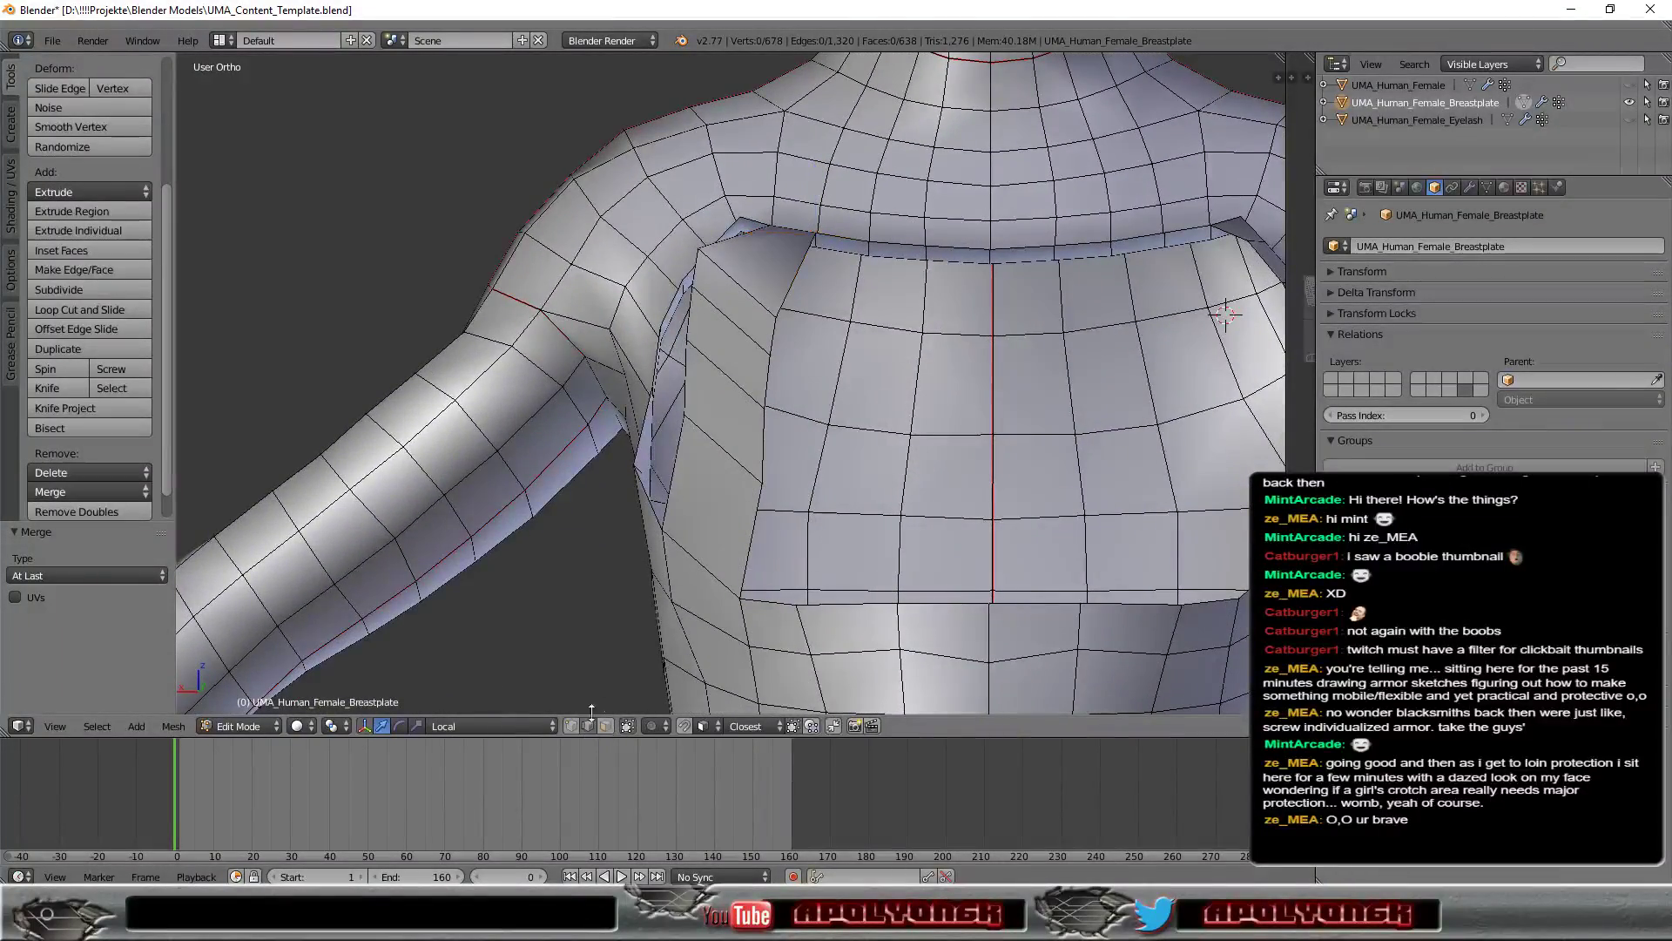
right_click(759, 302)
middle_click_drag(759, 302, 1056, 568)
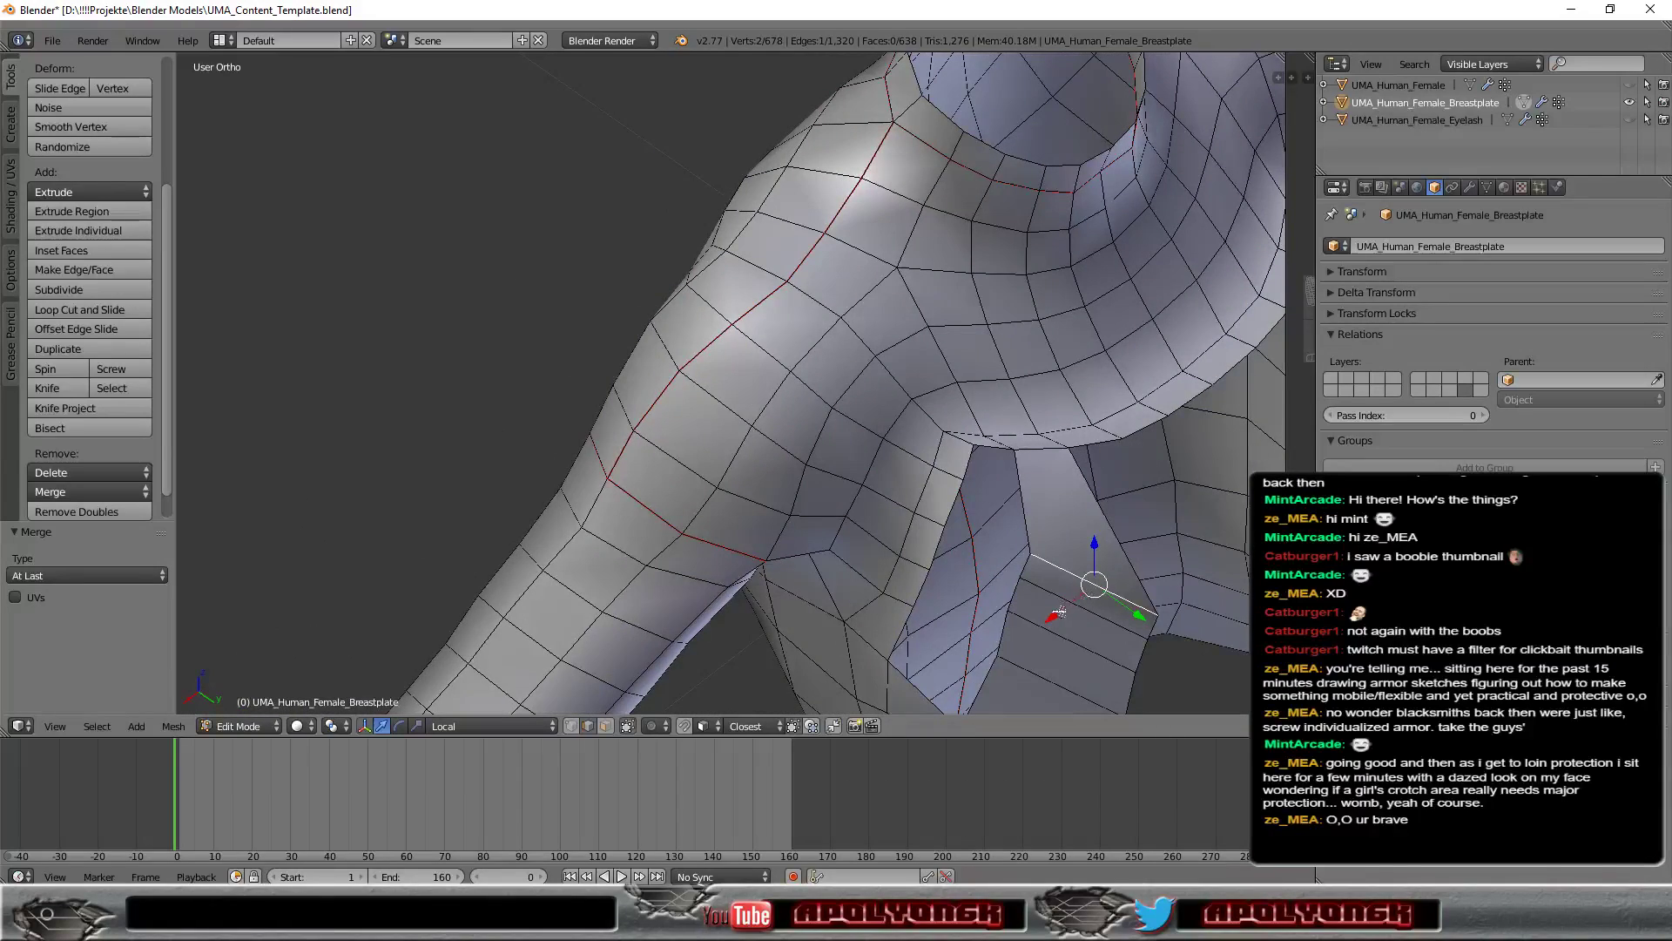
left_click_drag(1054, 616, 1115, 537)
left_click(1113, 524)
left_click_drag(1008, 558, 1034, 548)
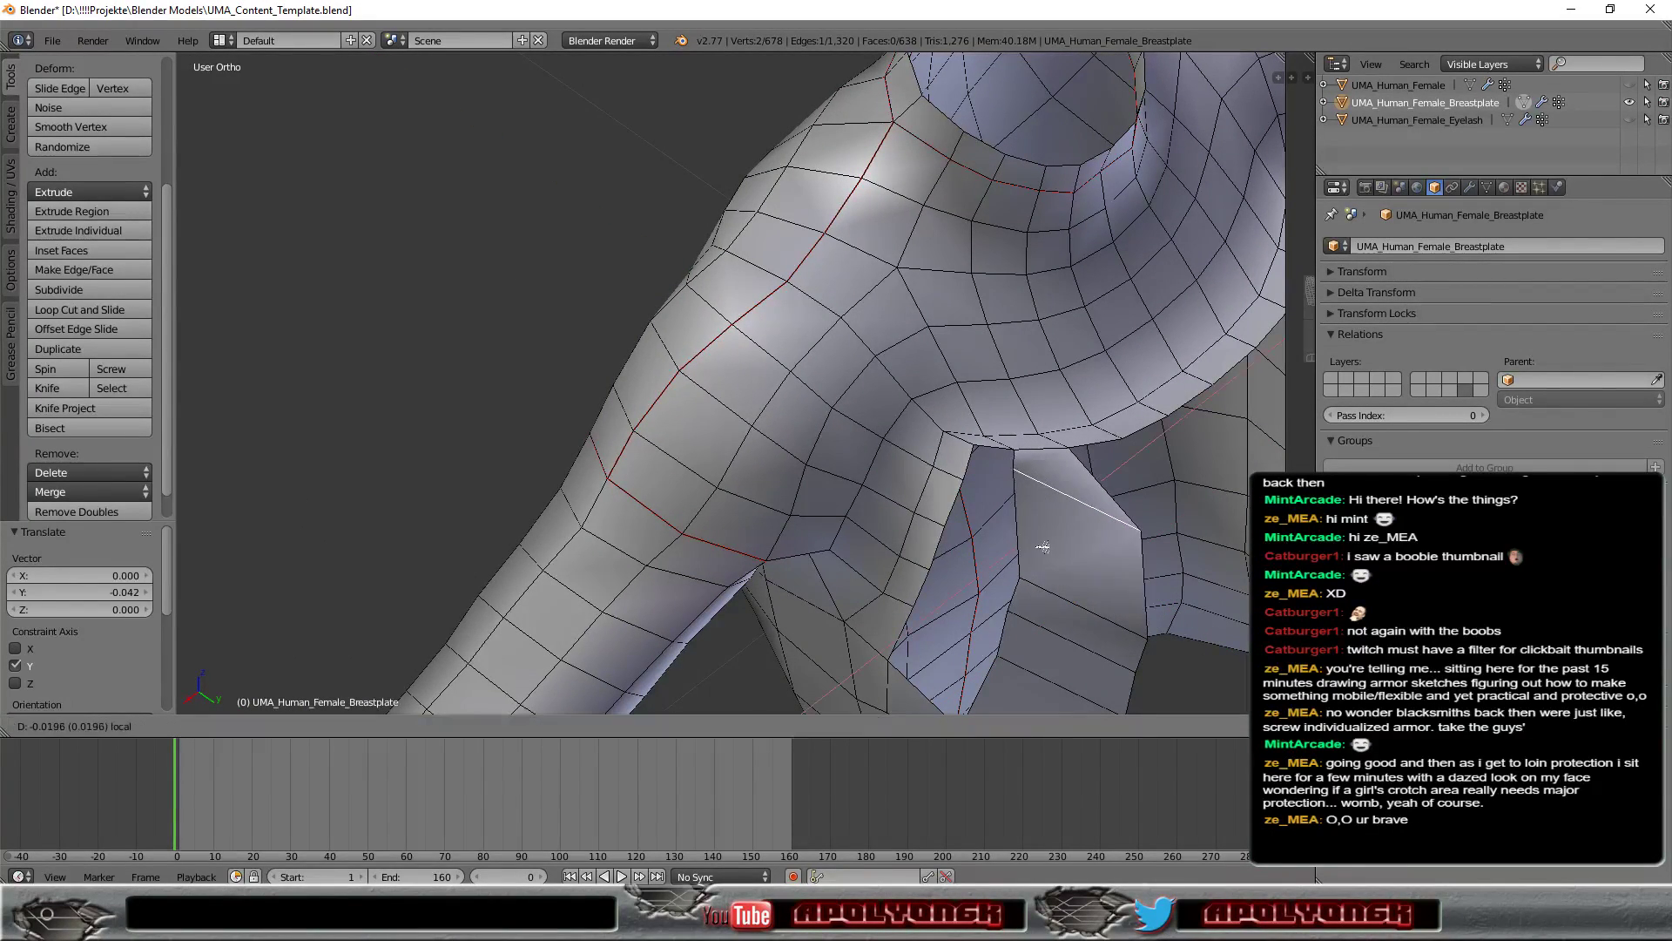
middle_click_drag(1159, 588, 1011, 479)
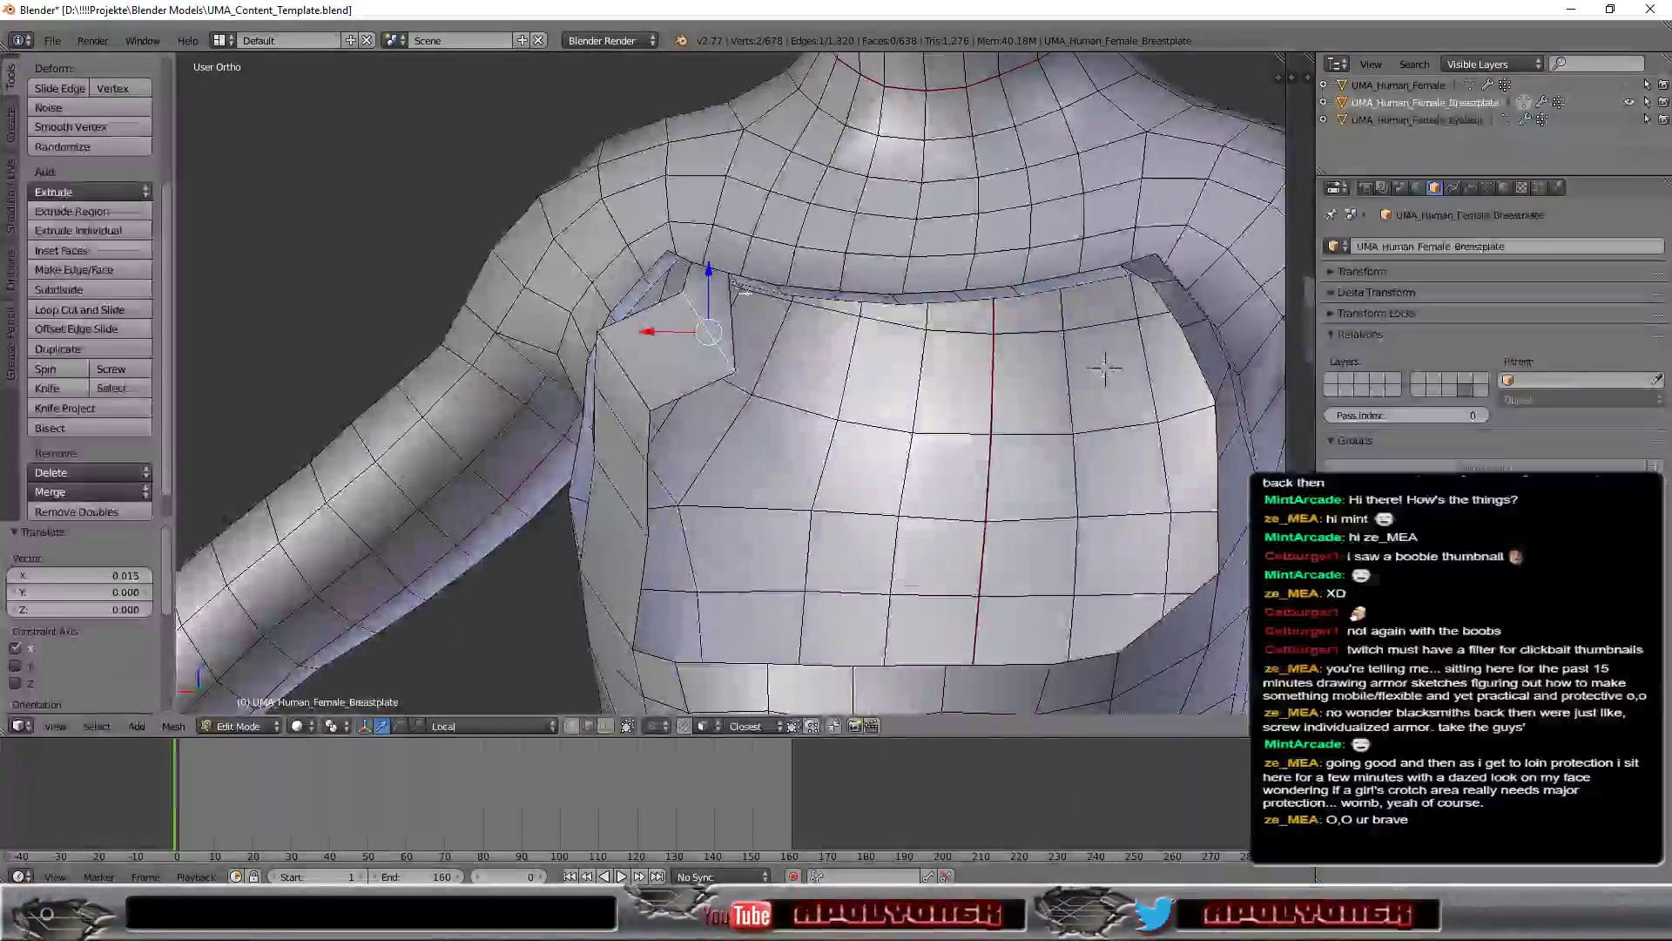
Step: Shift the shoulder flap's left edge along X and nudge the armhole rim edges left and down
right_click(626, 368)
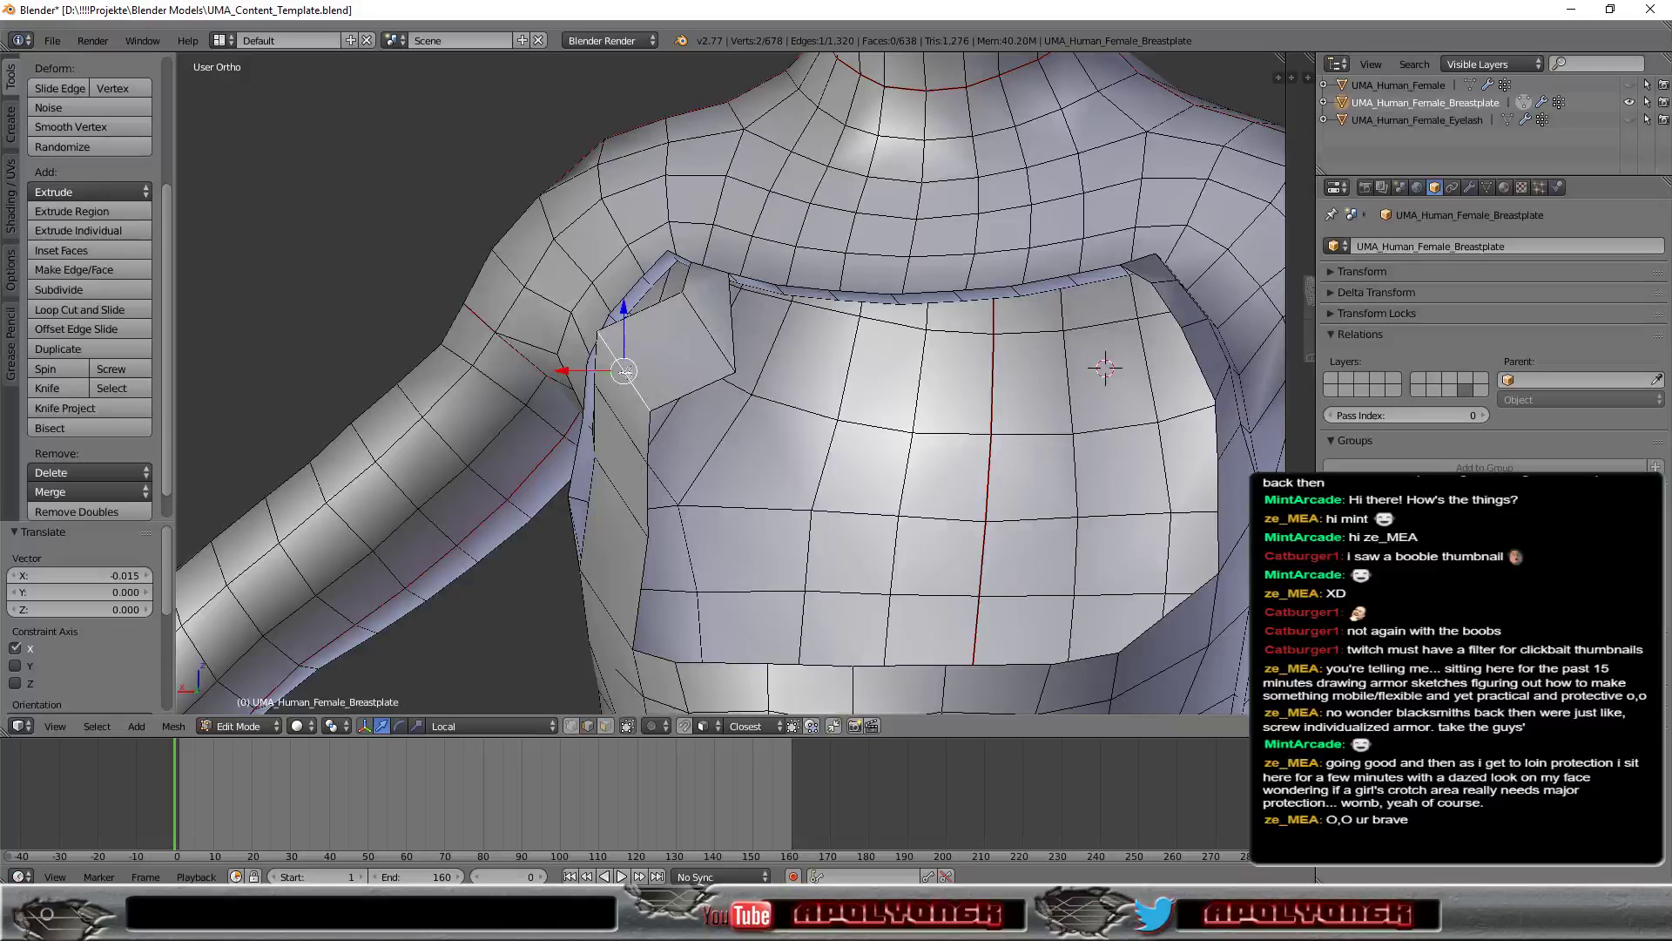
left_click_drag(554, 375, 684, 340)
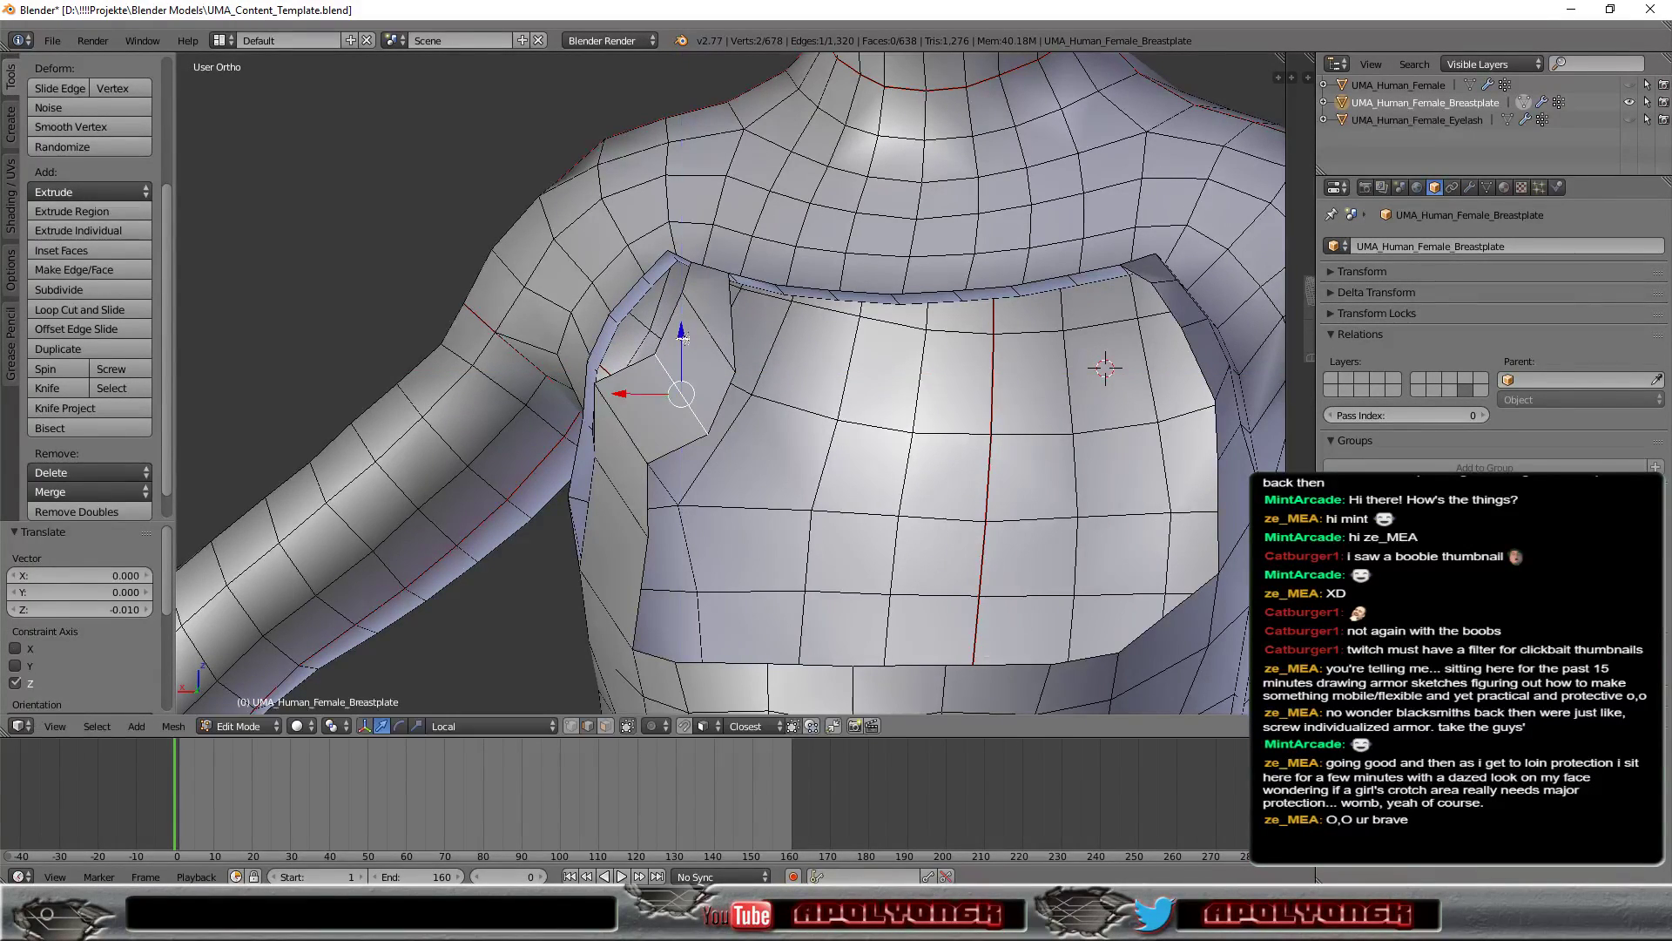
right_click(626, 436)
left_click_drag(601, 424, 592, 498)
right_click(622, 503)
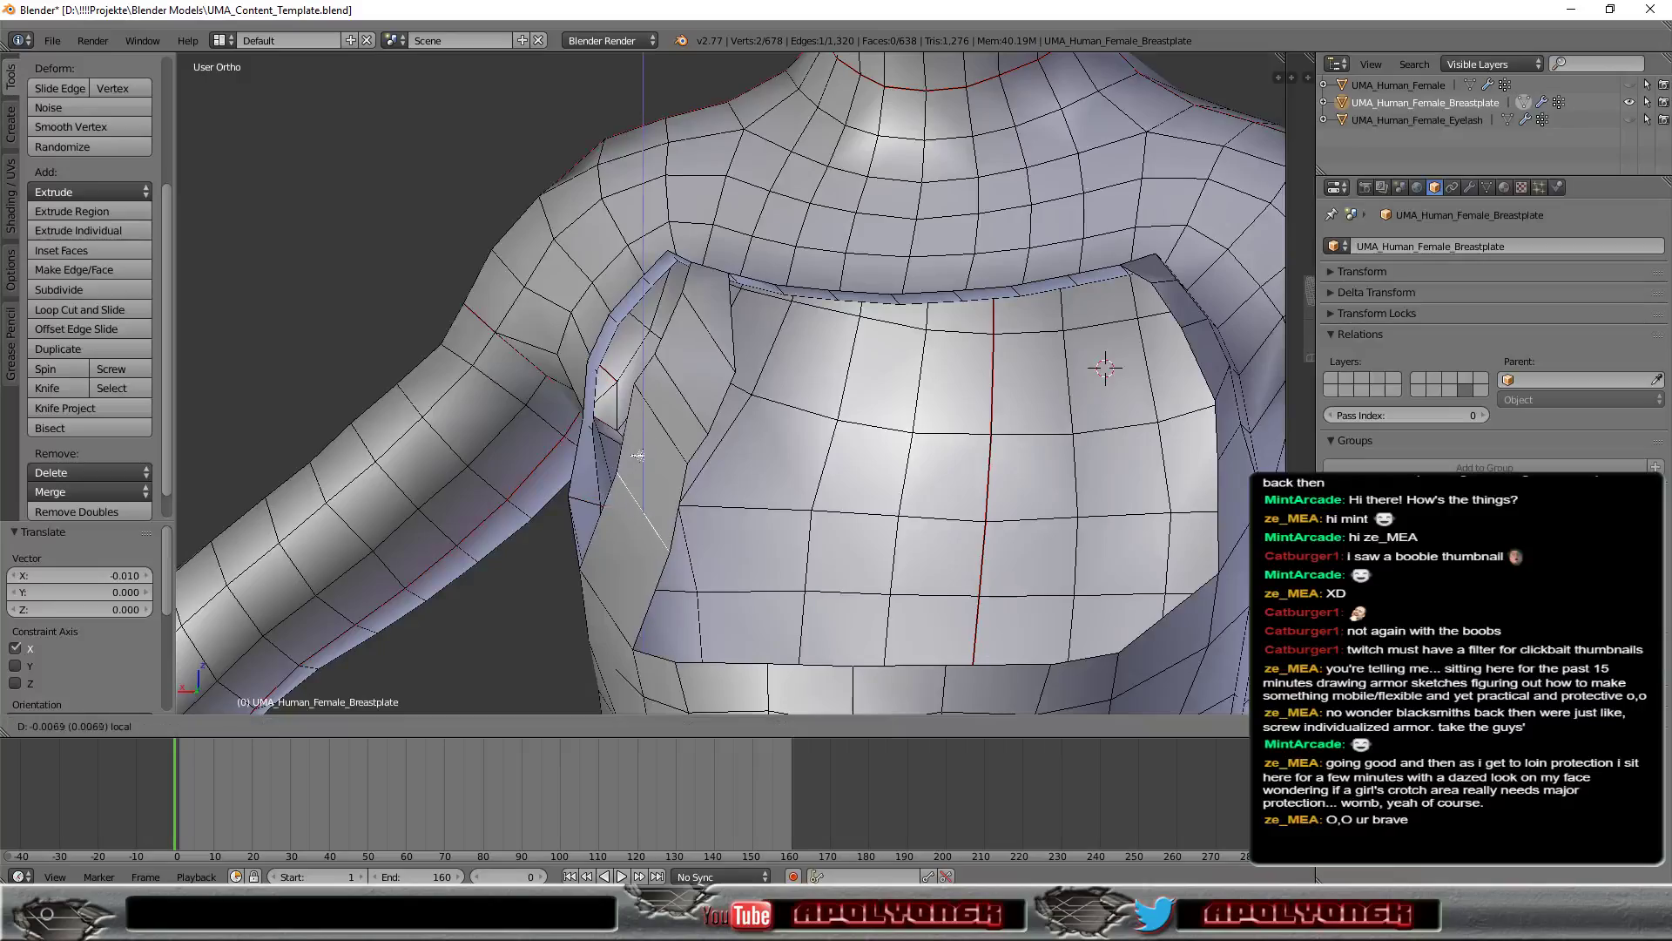
left_click_drag(649, 440, 647, 466)
mouse_move(647, 466)
middle_mouse_down()
mouse_move(958, 530)
mouse_move(930, 549)
mouse_move(1237, 421)
mouse_move(1133, 453)
mouse_move(1027, 453)
middle_mouse_up()
scroll(1132, 453, "up", 2)
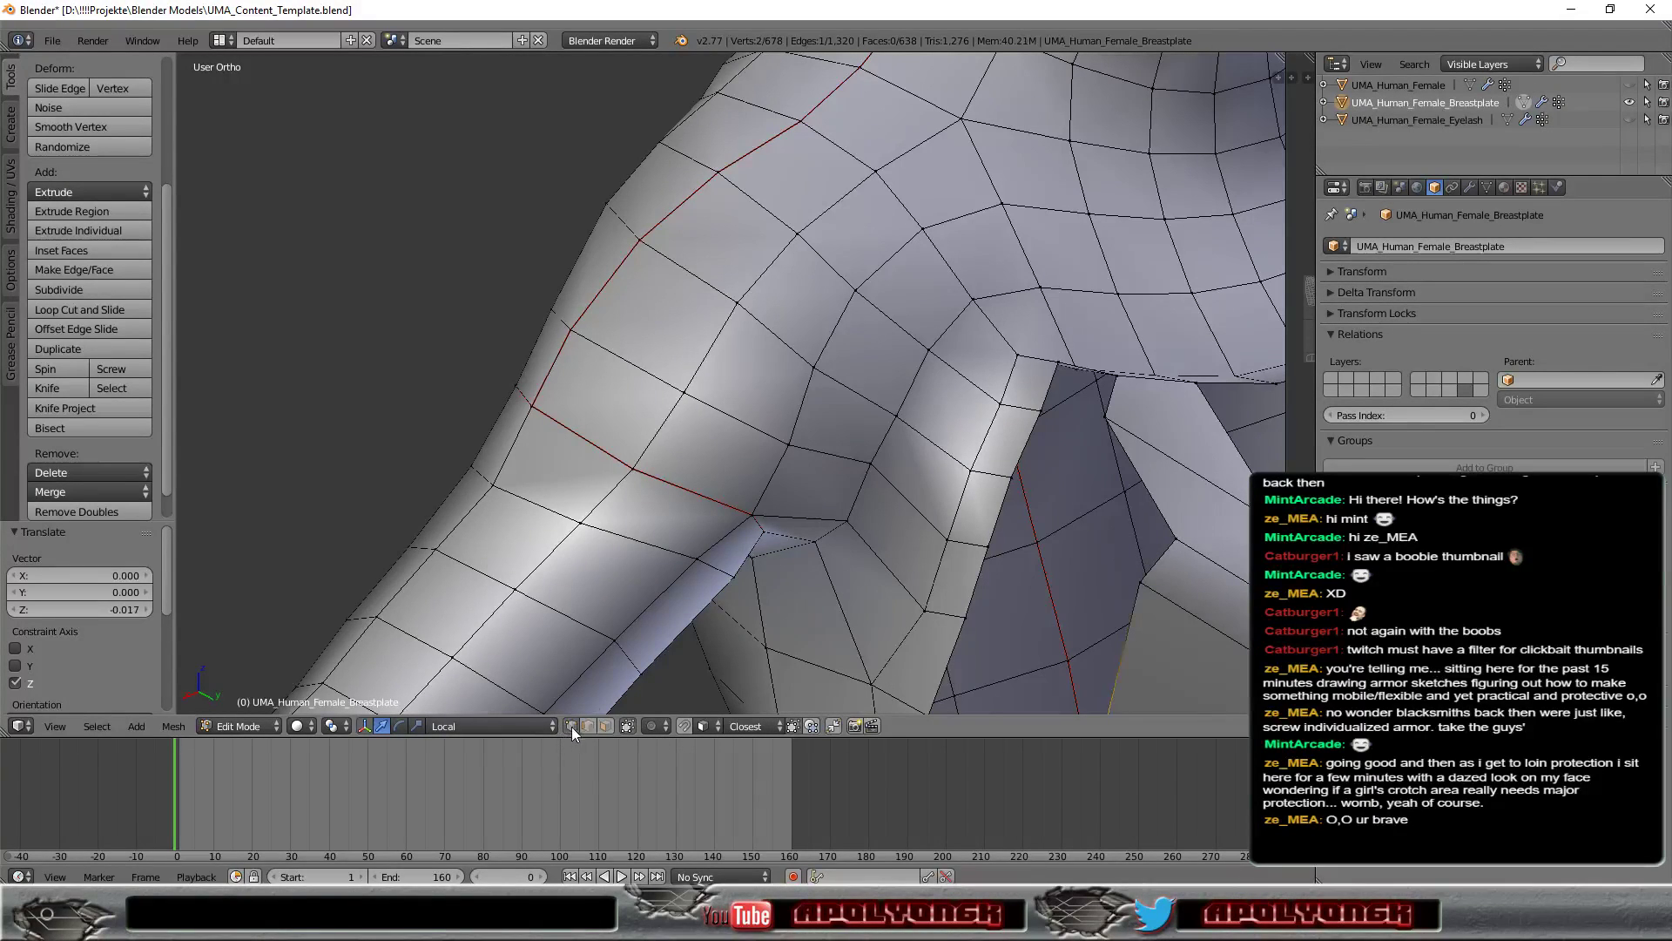
Step: Slide the underarm vertex down-left along local Y twice and adjust it vertically along Z
right_click(1176, 538)
key("g")
key("y")
key("y")
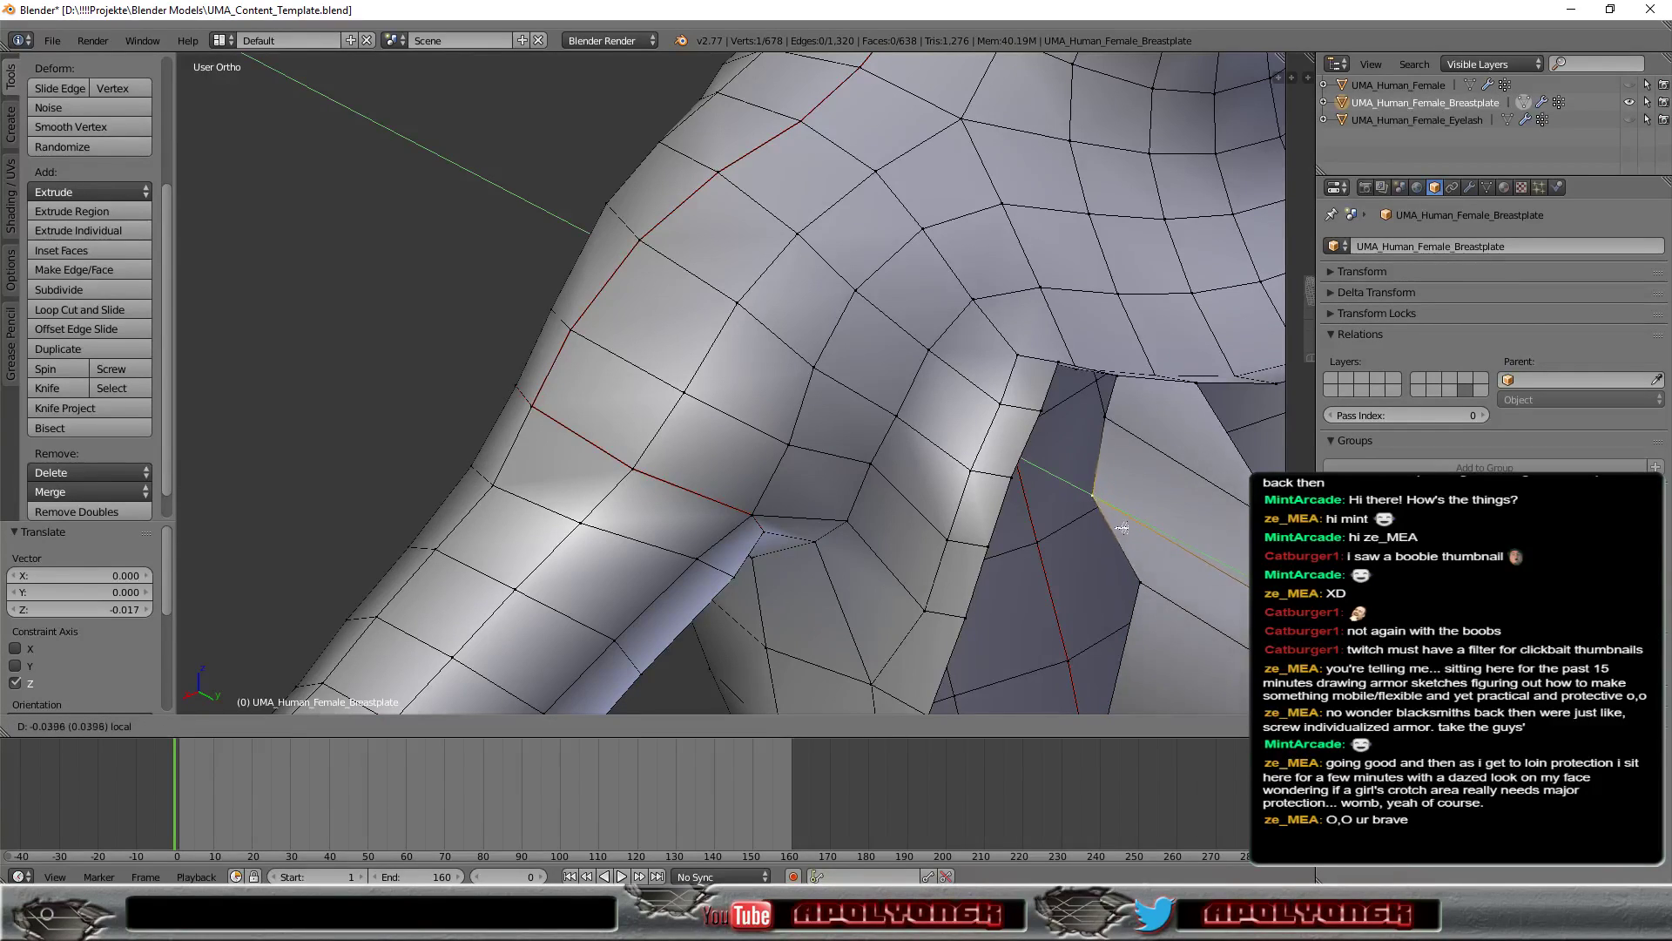
left_click(1114, 527)
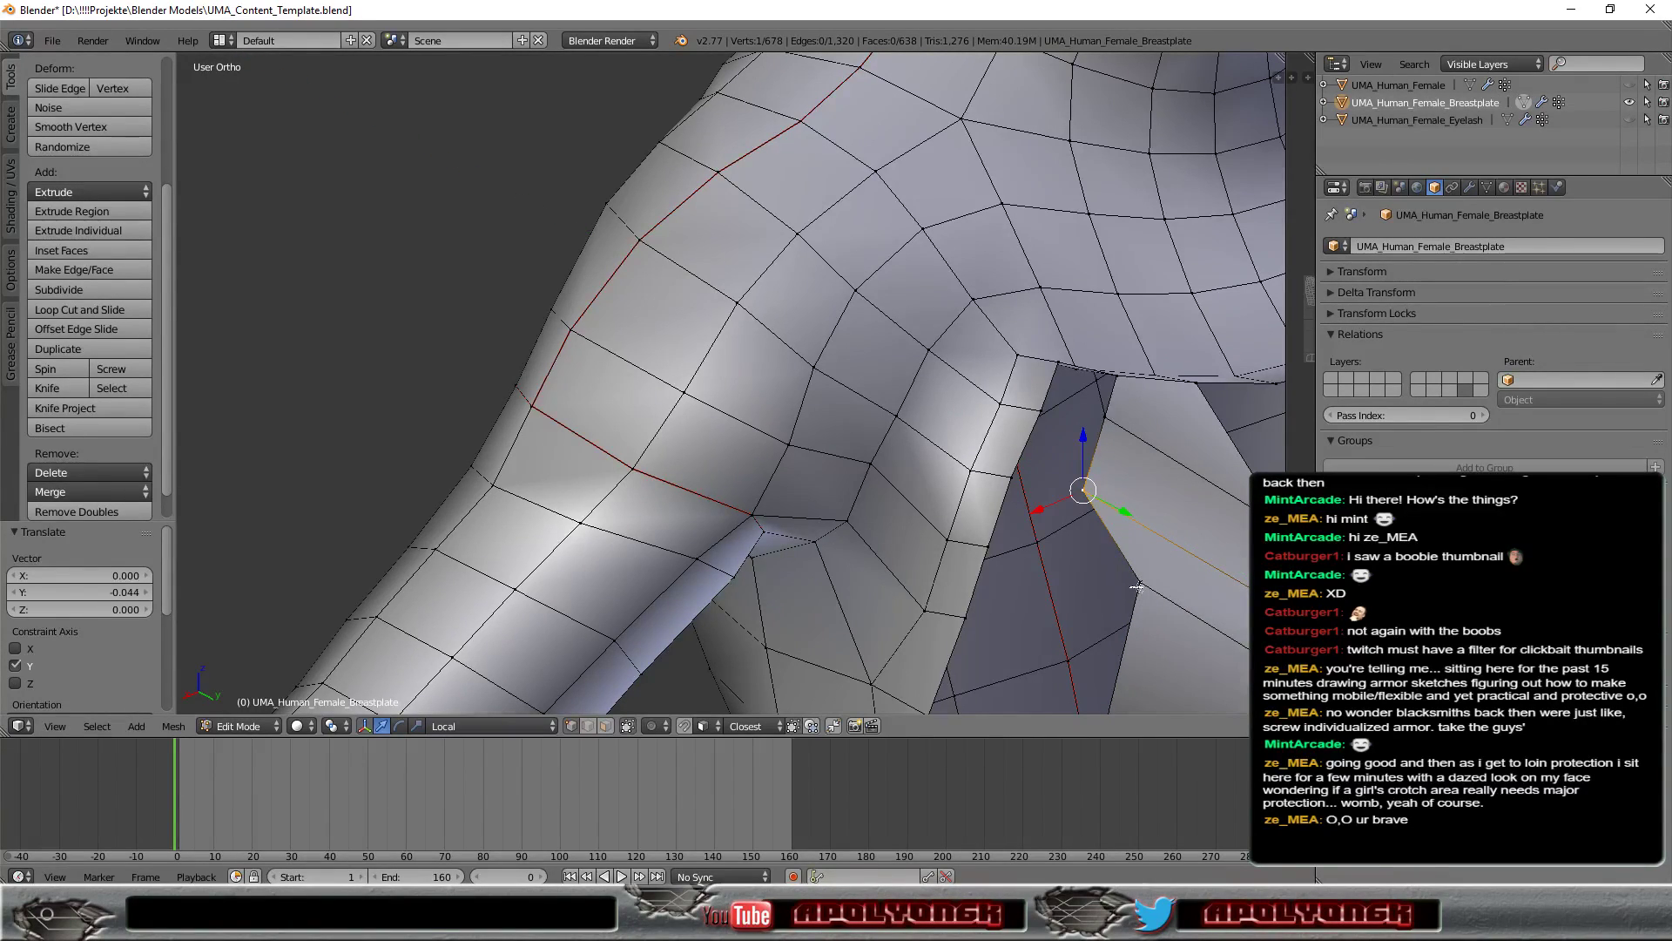
key("g")
key("y")
key("y")
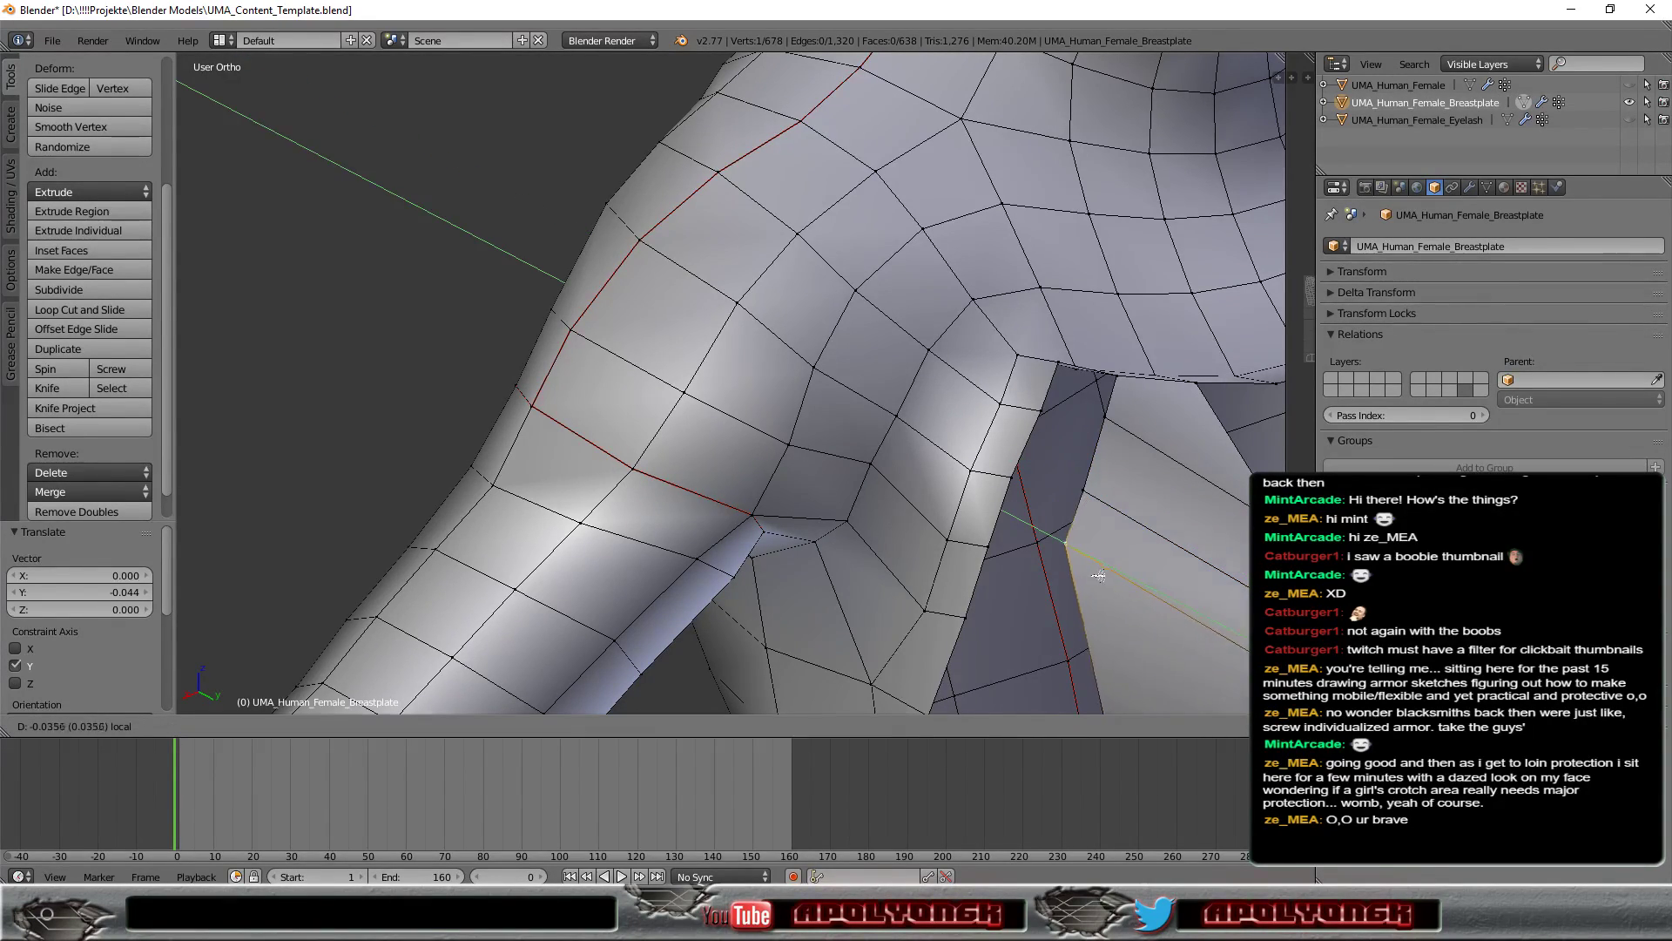
left_click(1099, 576)
key("g")
key("z")
key("z")
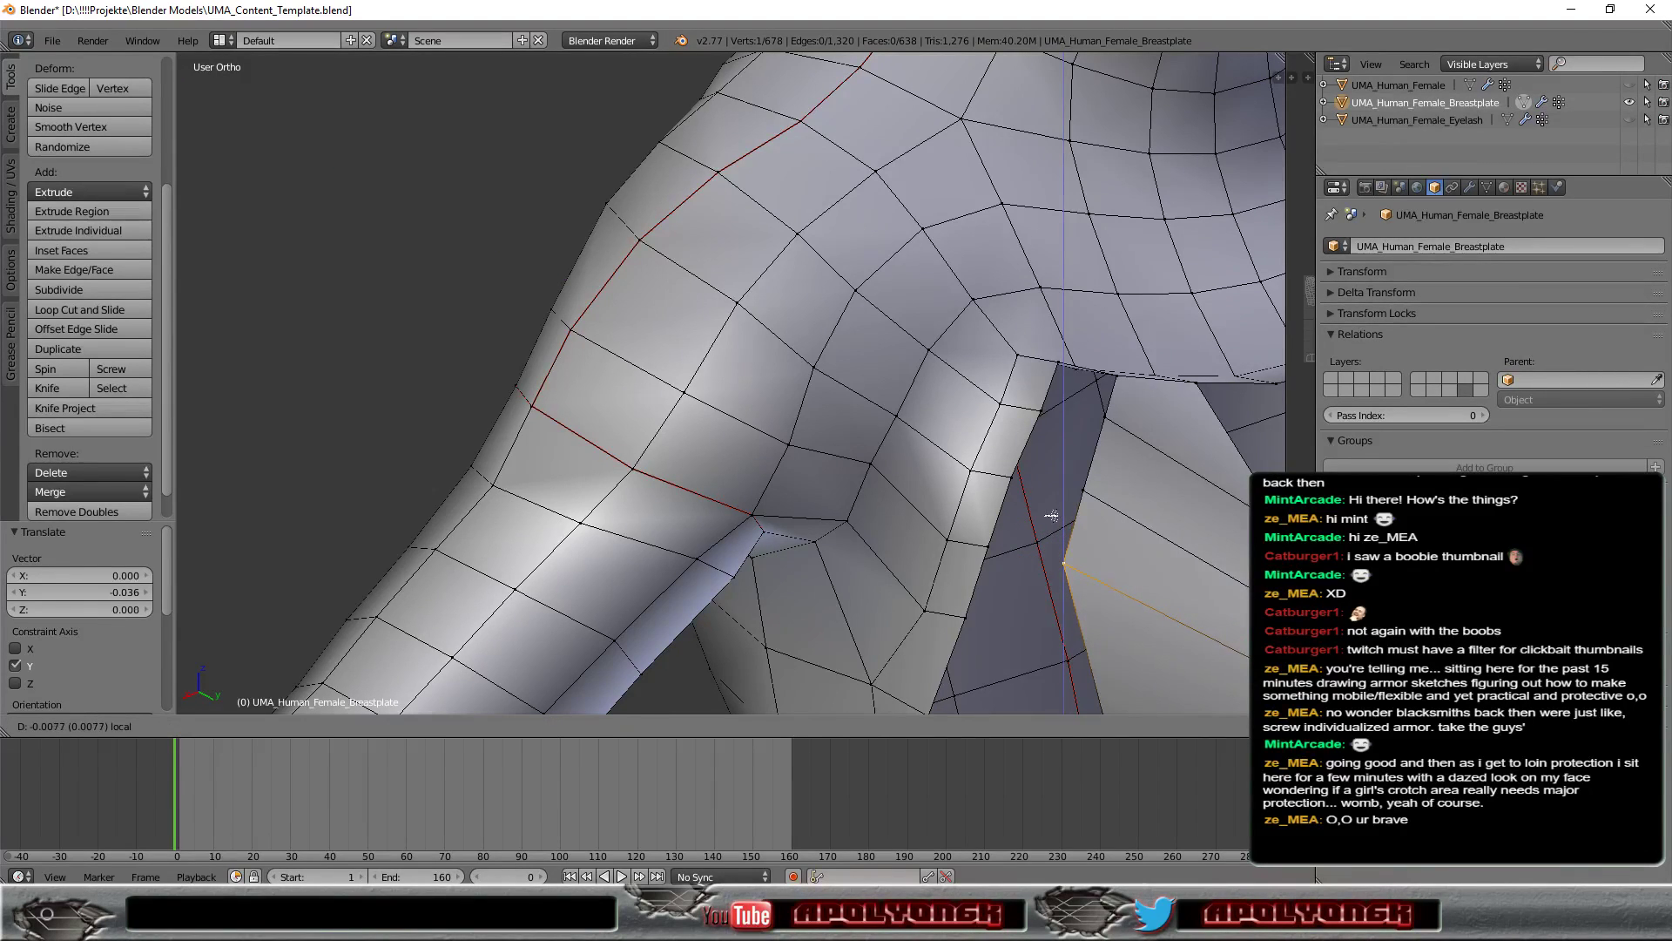
left_click(1051, 516)
Step: Refine the underarm vertex with further Y slides and a slight Z raise, then view the torso frontally
scroll(985, 590, "down", 3)
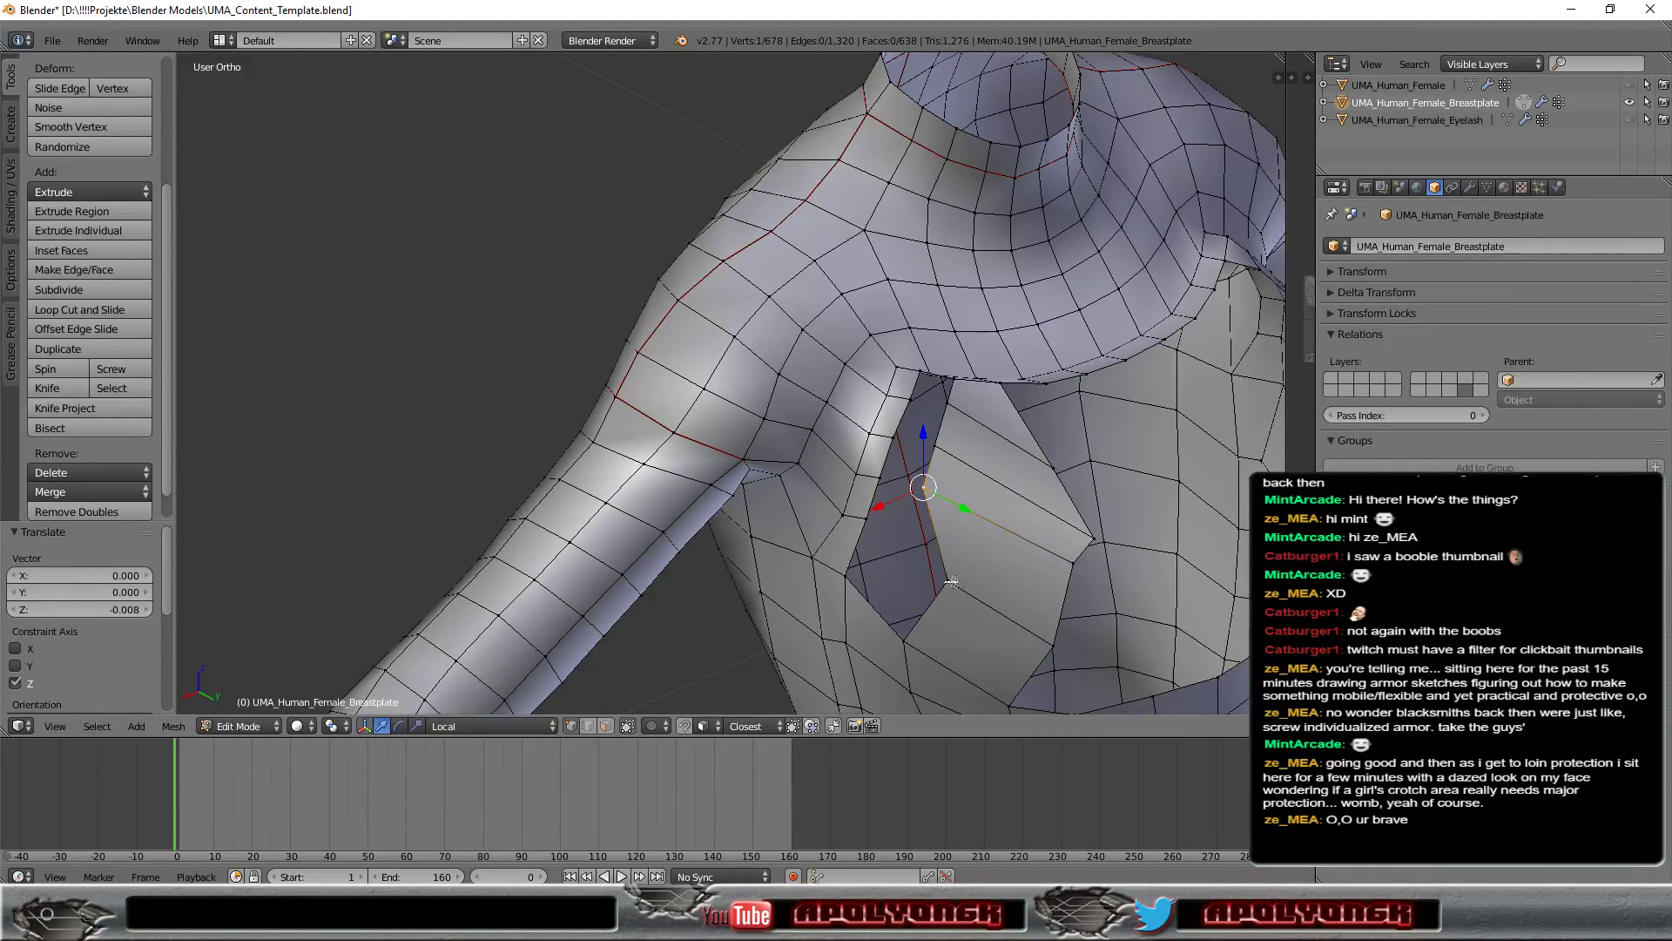
key("g")
key("y")
key("y")
left_click(944, 560)
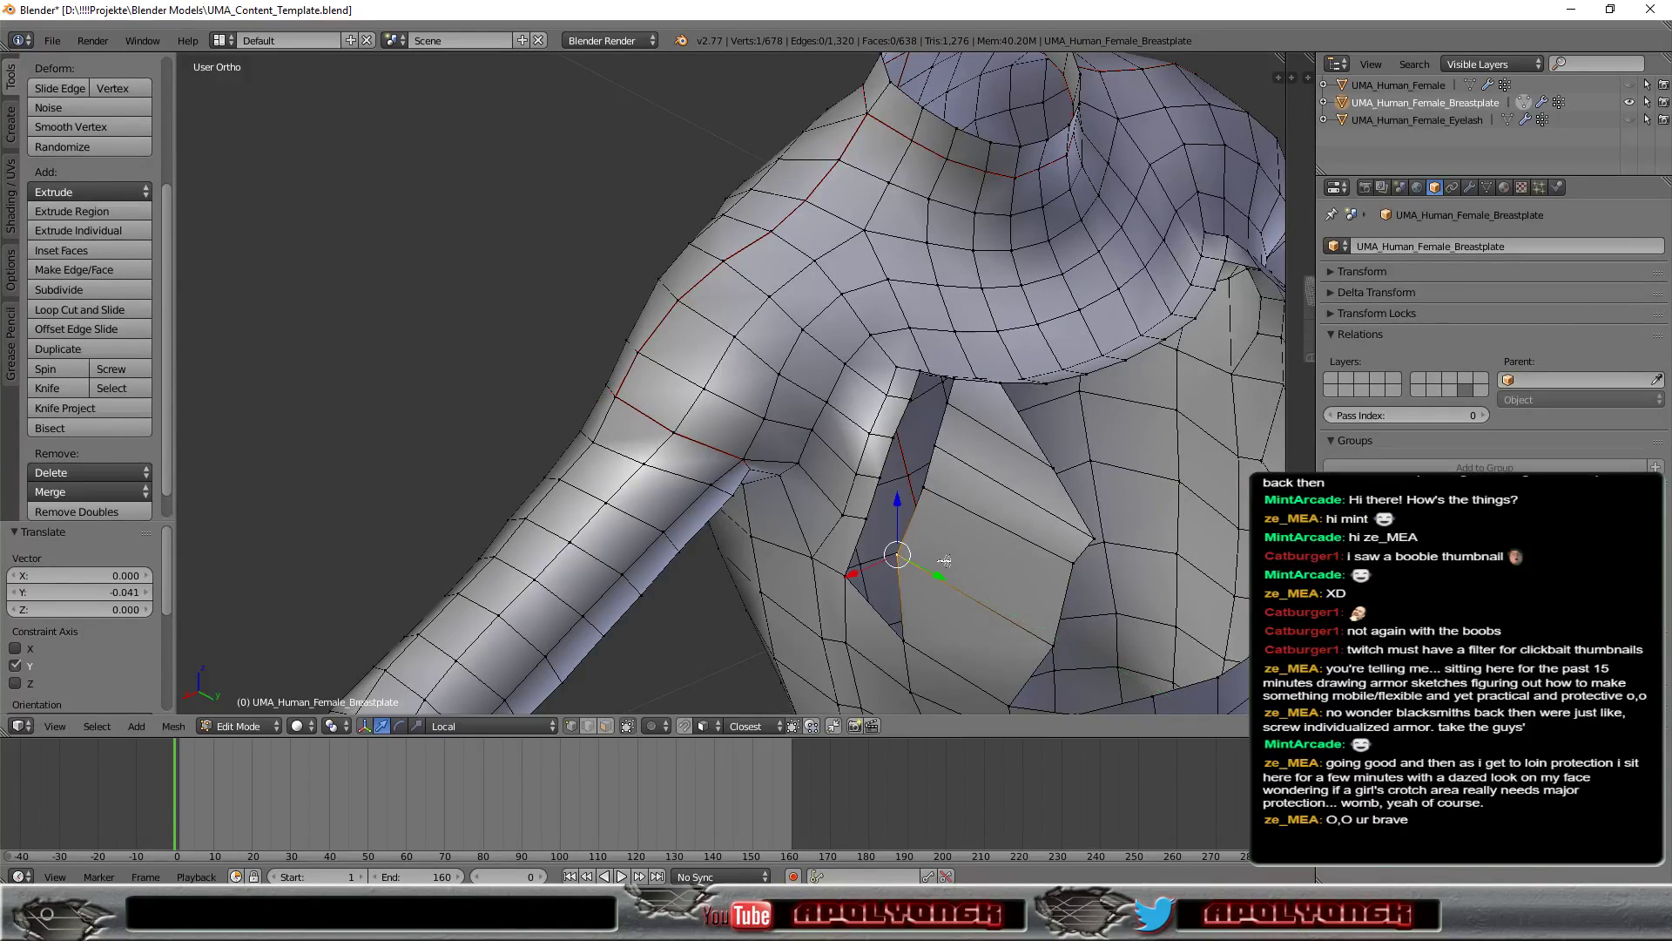
key("g")
key("z")
key("z")
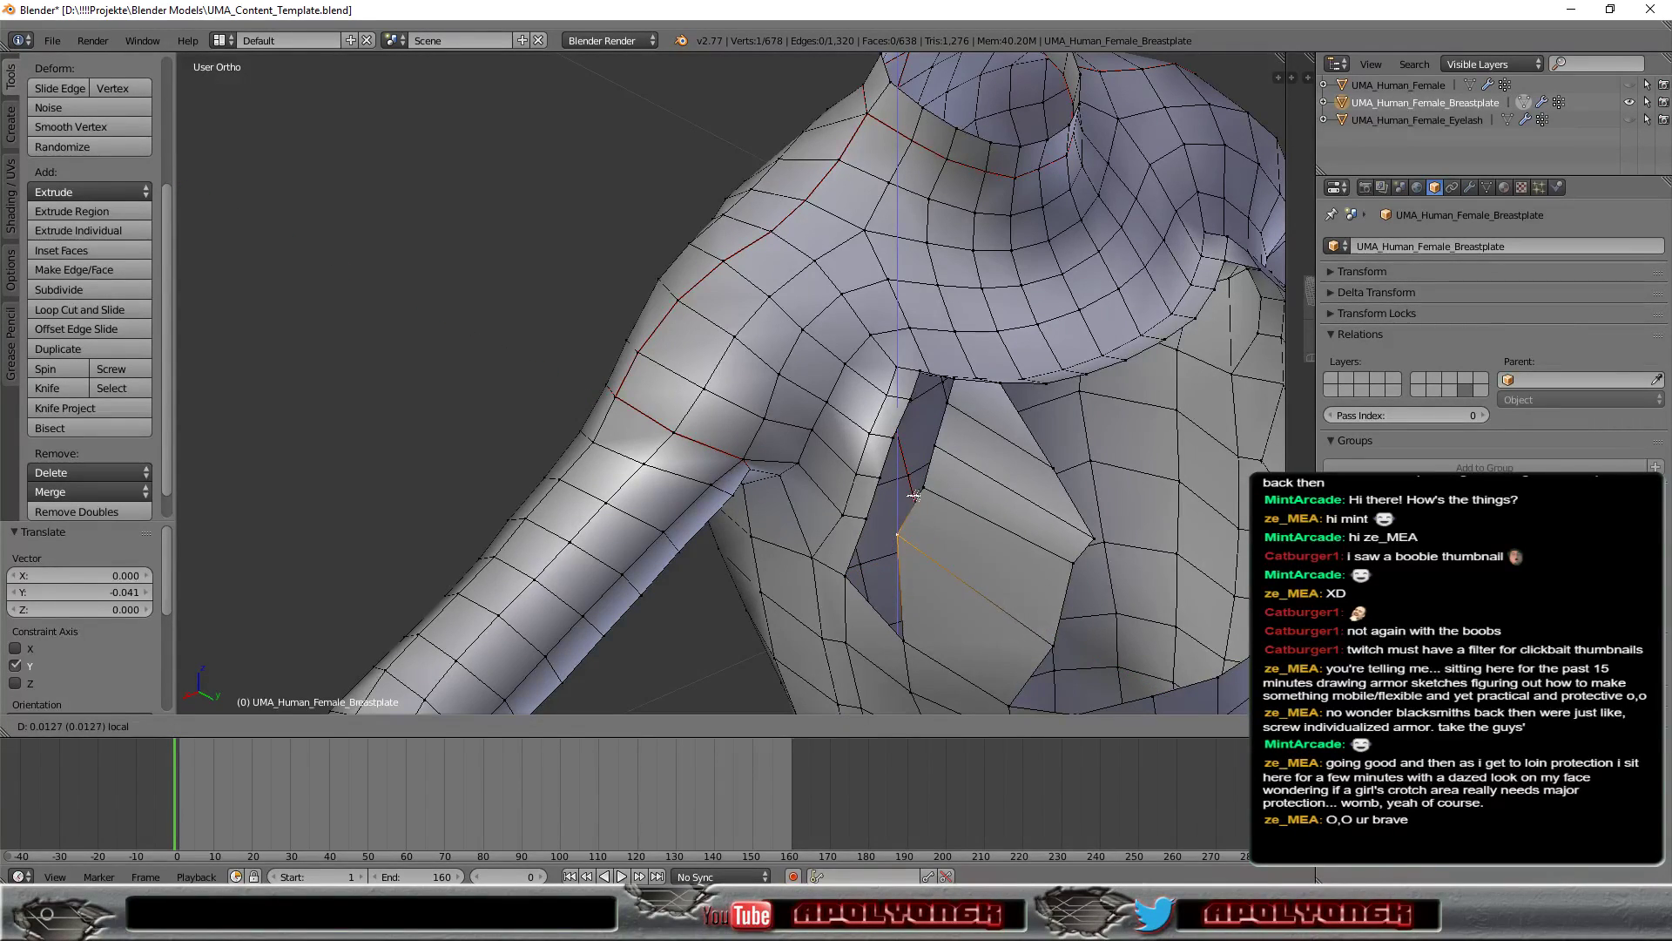
left_click(913, 504)
key("g")
key("y")
key("y")
left_click(972, 568)
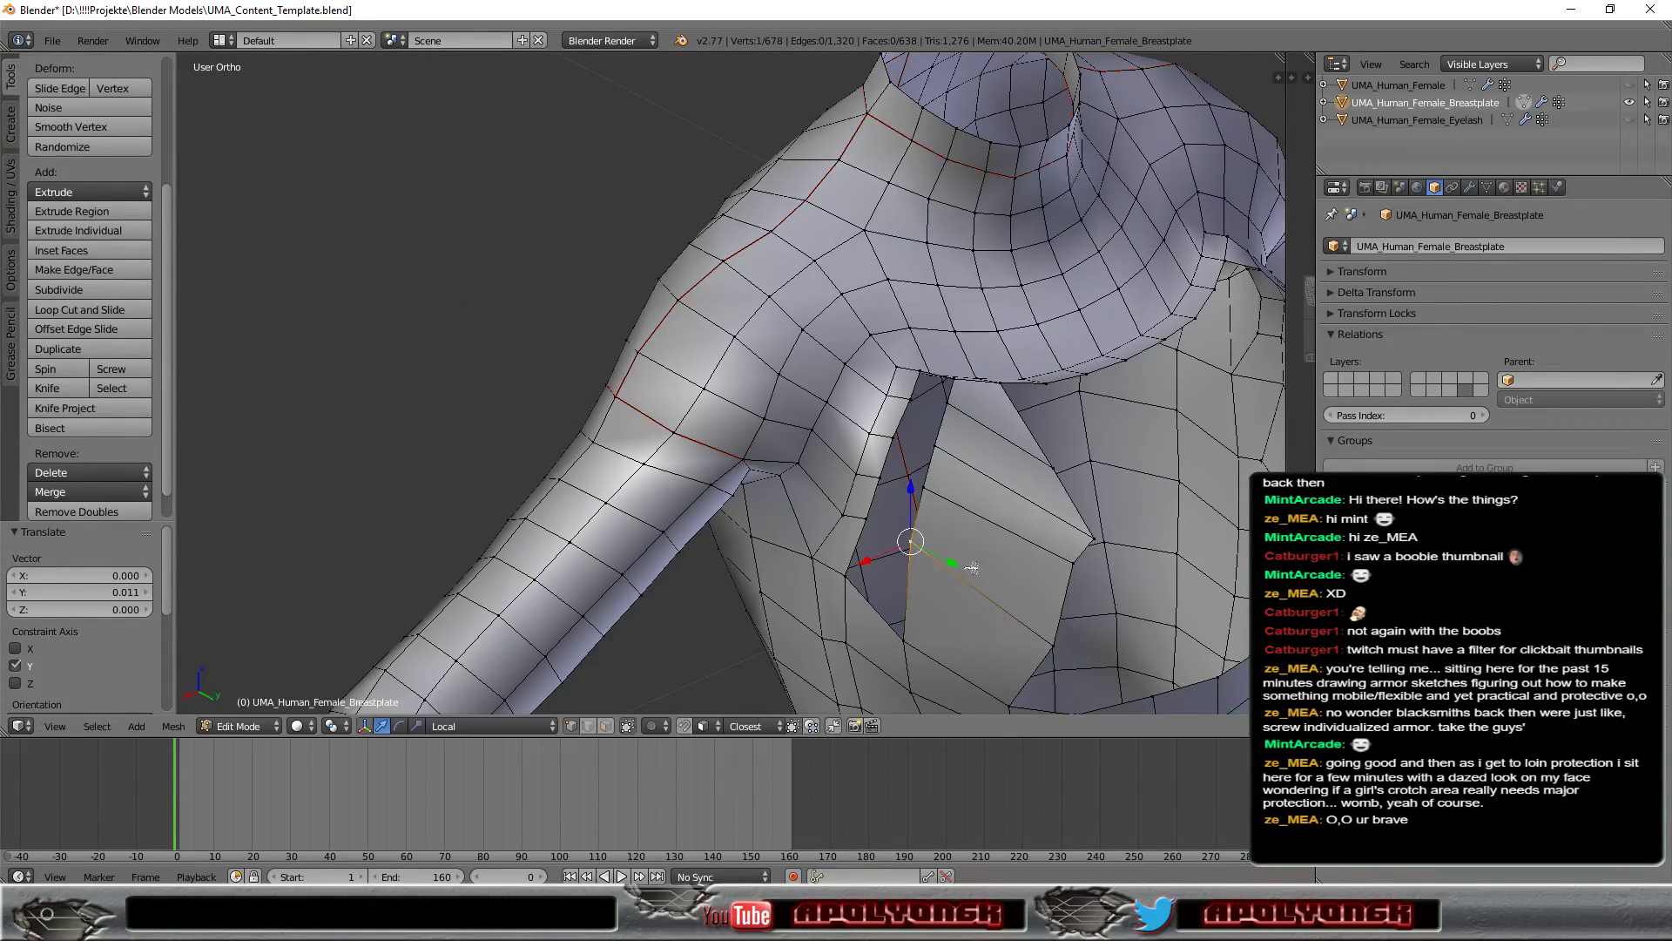
scroll(1131, 624, "down", 4)
middle_click_drag(1131, 624, 798, 534)
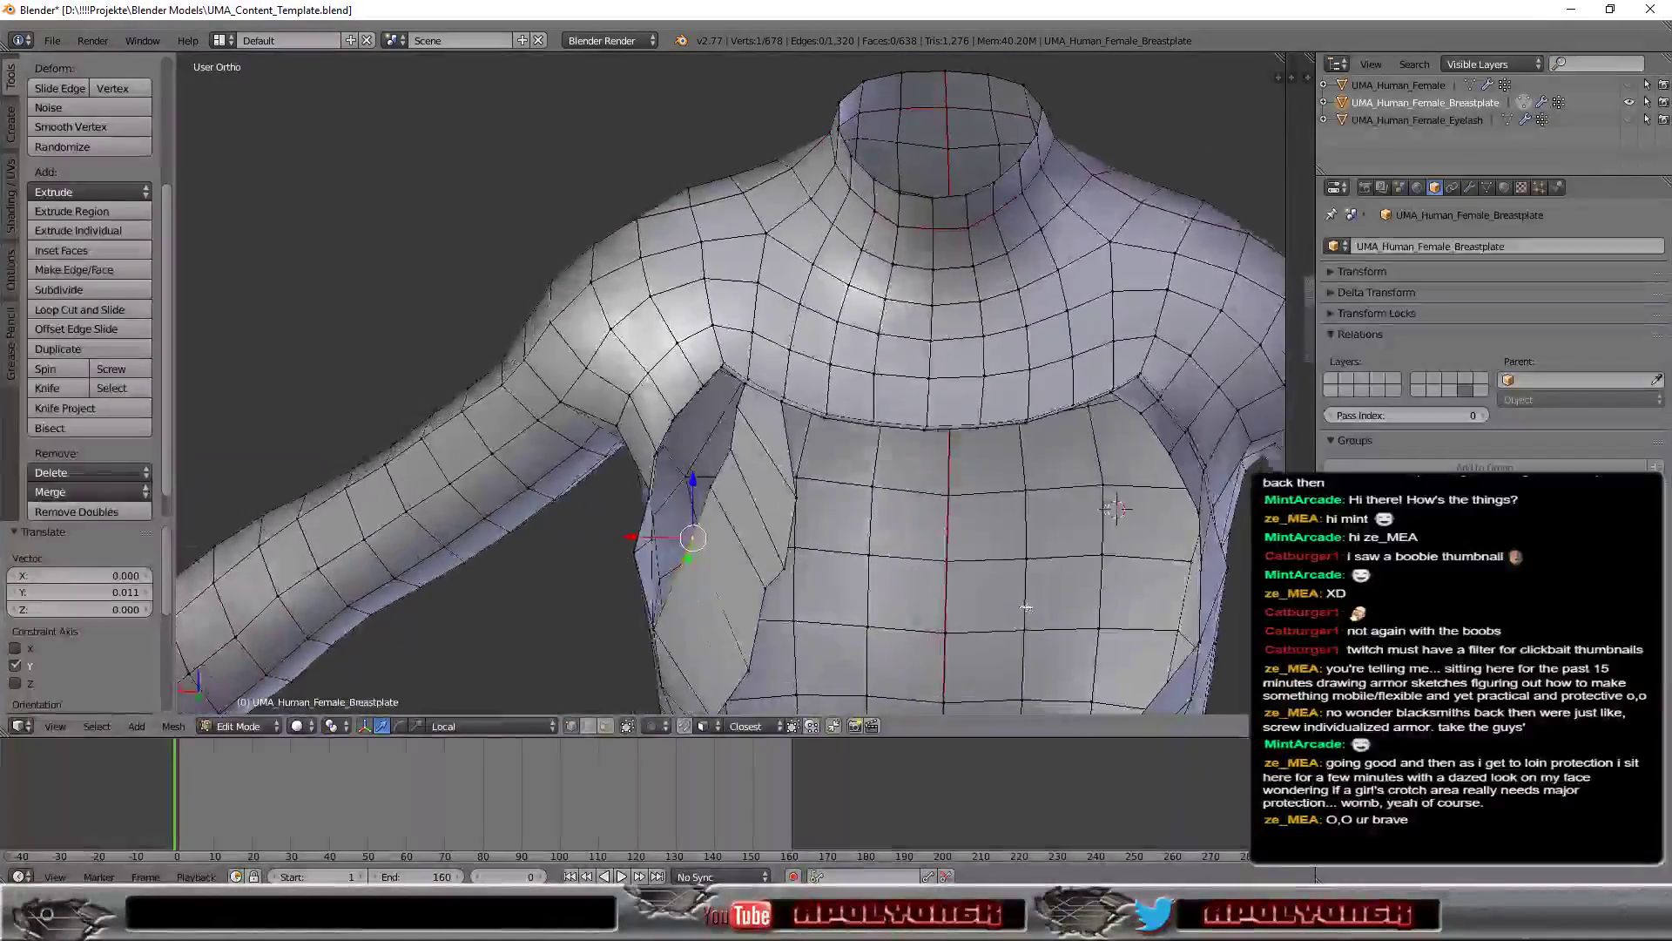
Step: Shift the top two left-strip vertices sideways along X and raise them along Z
right_click(802, 500)
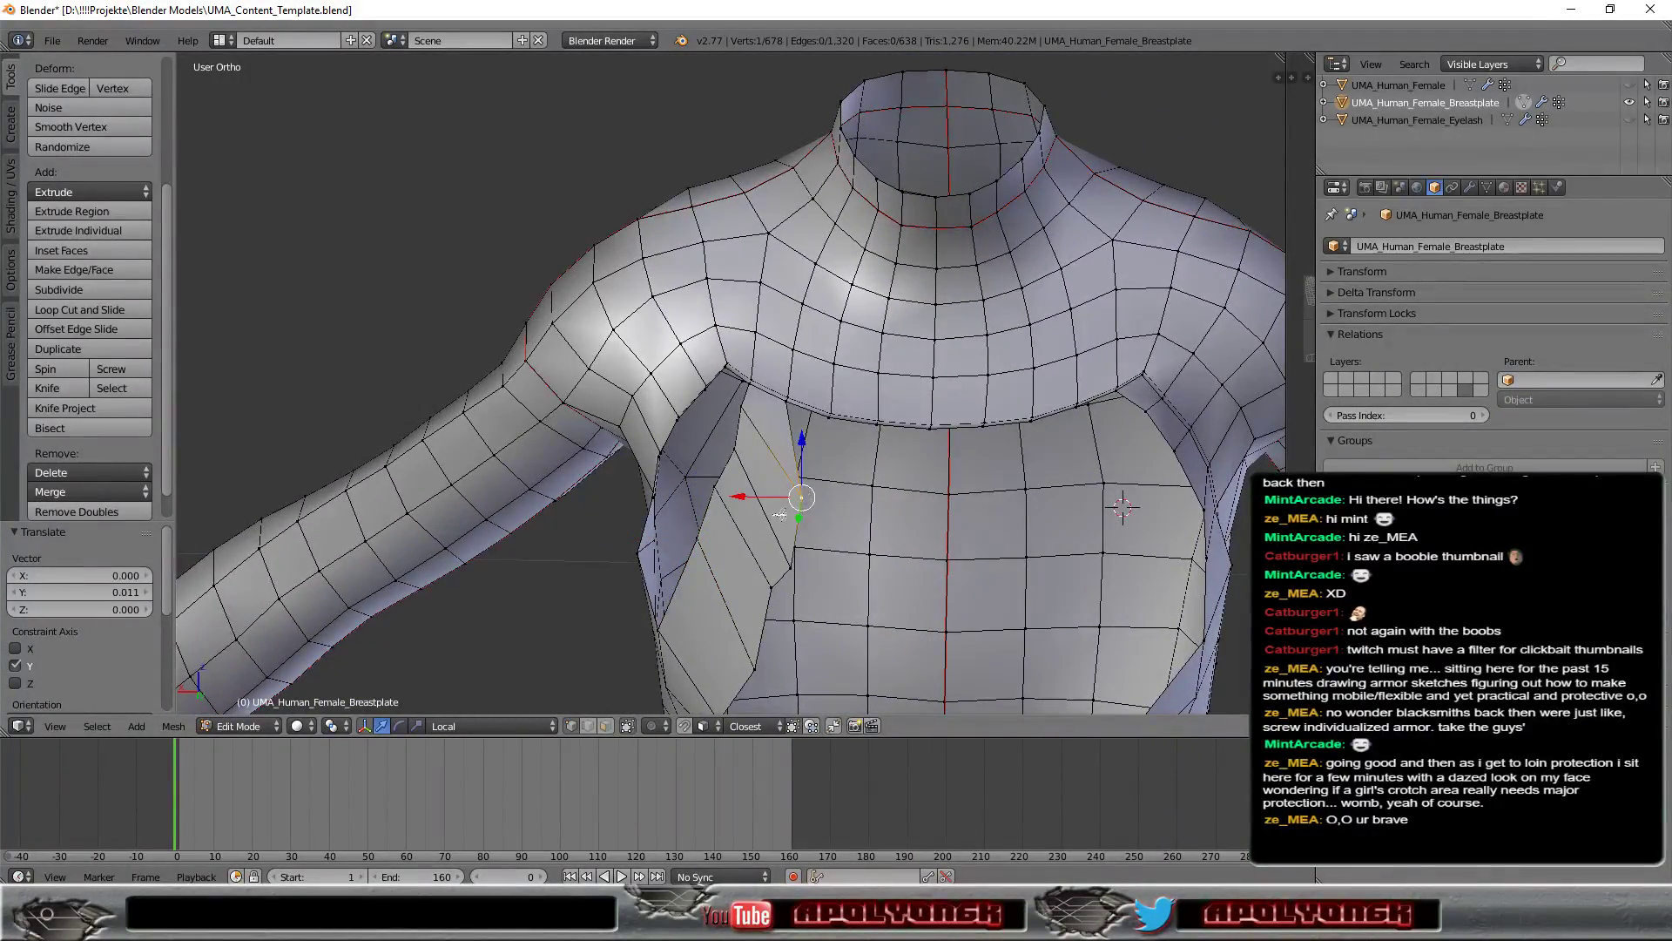
key("g")
key("x")
key("x")
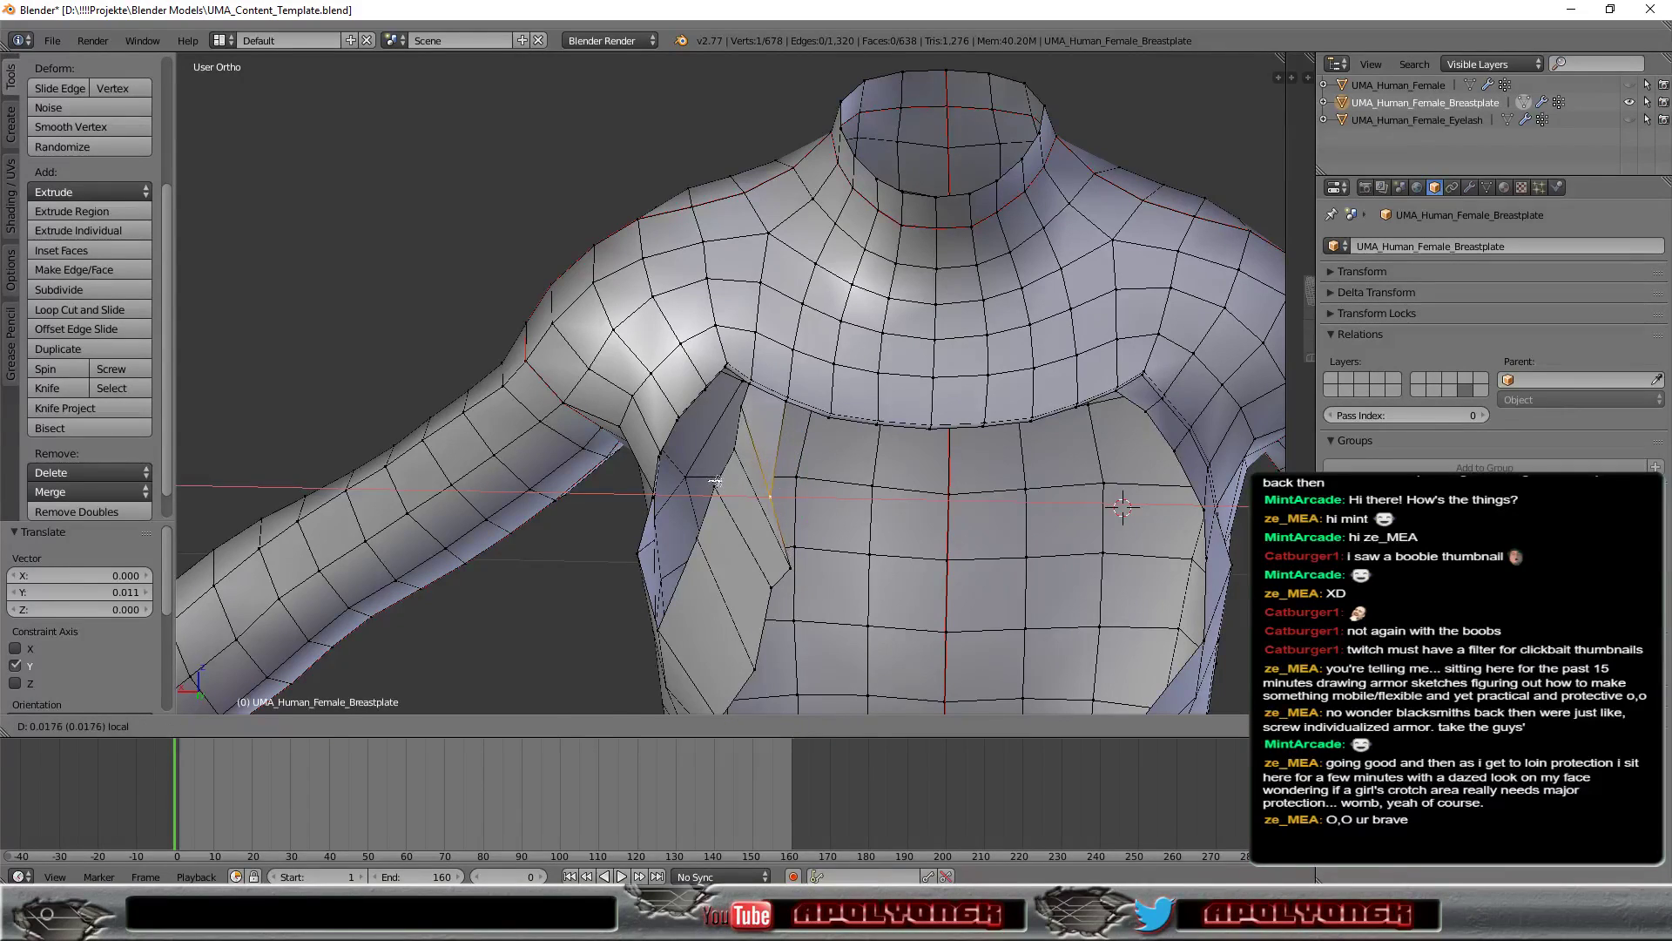
left_click(773, 444)
key("g")
key("z")
key("z")
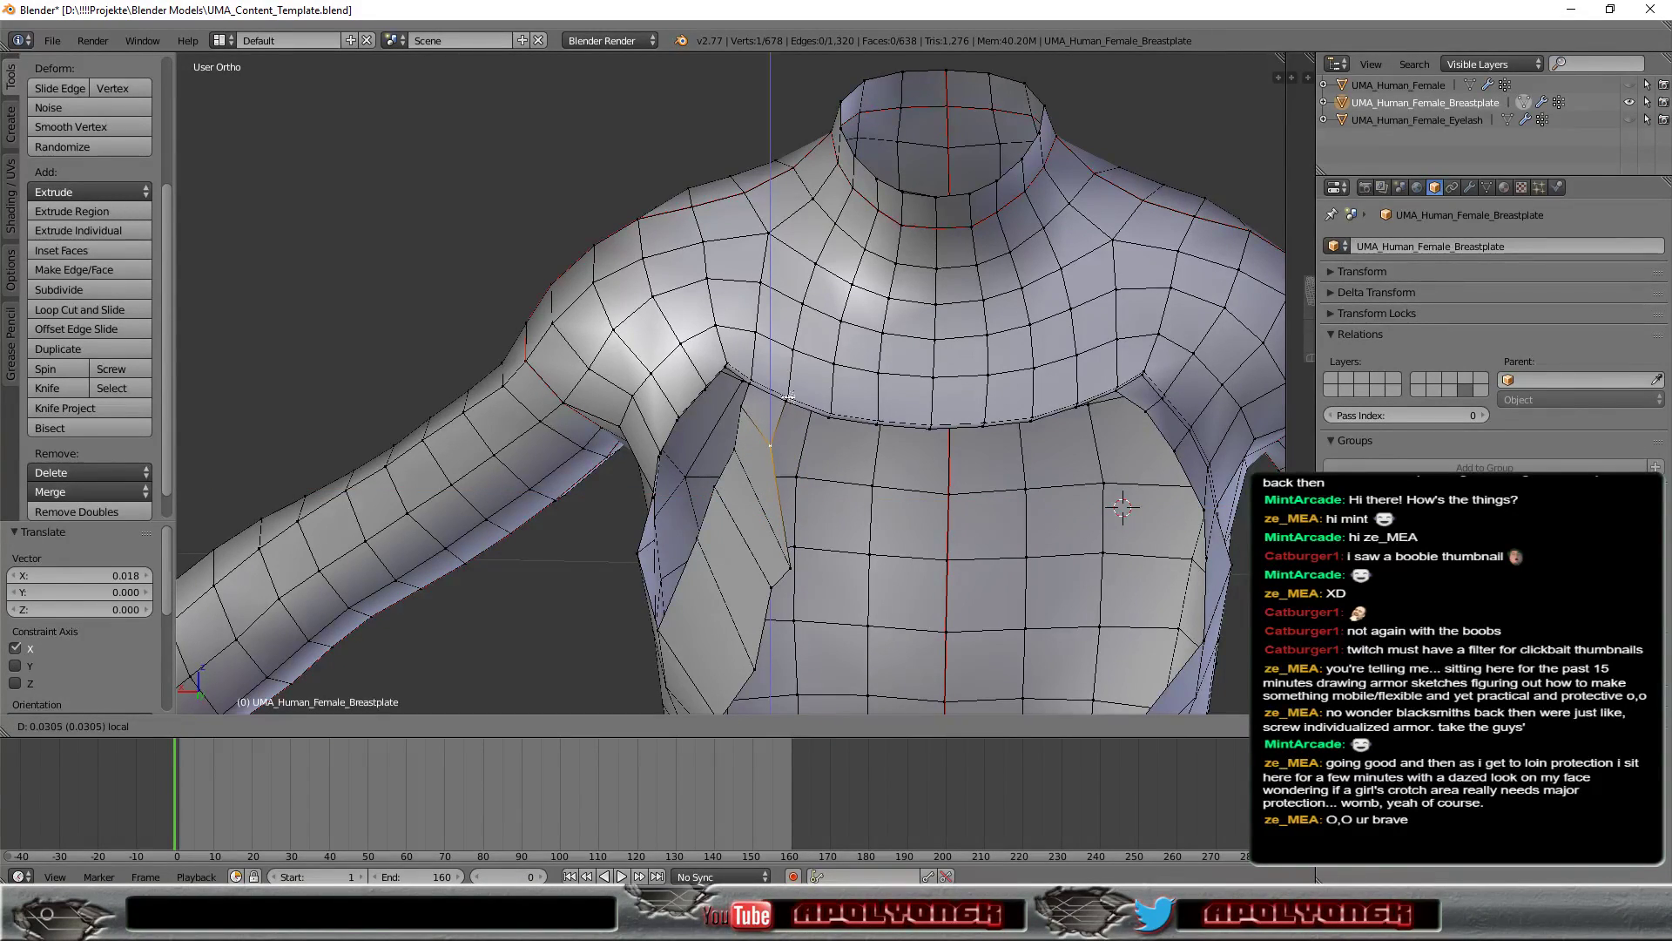
left_click(788, 398)
right_click(793, 569)
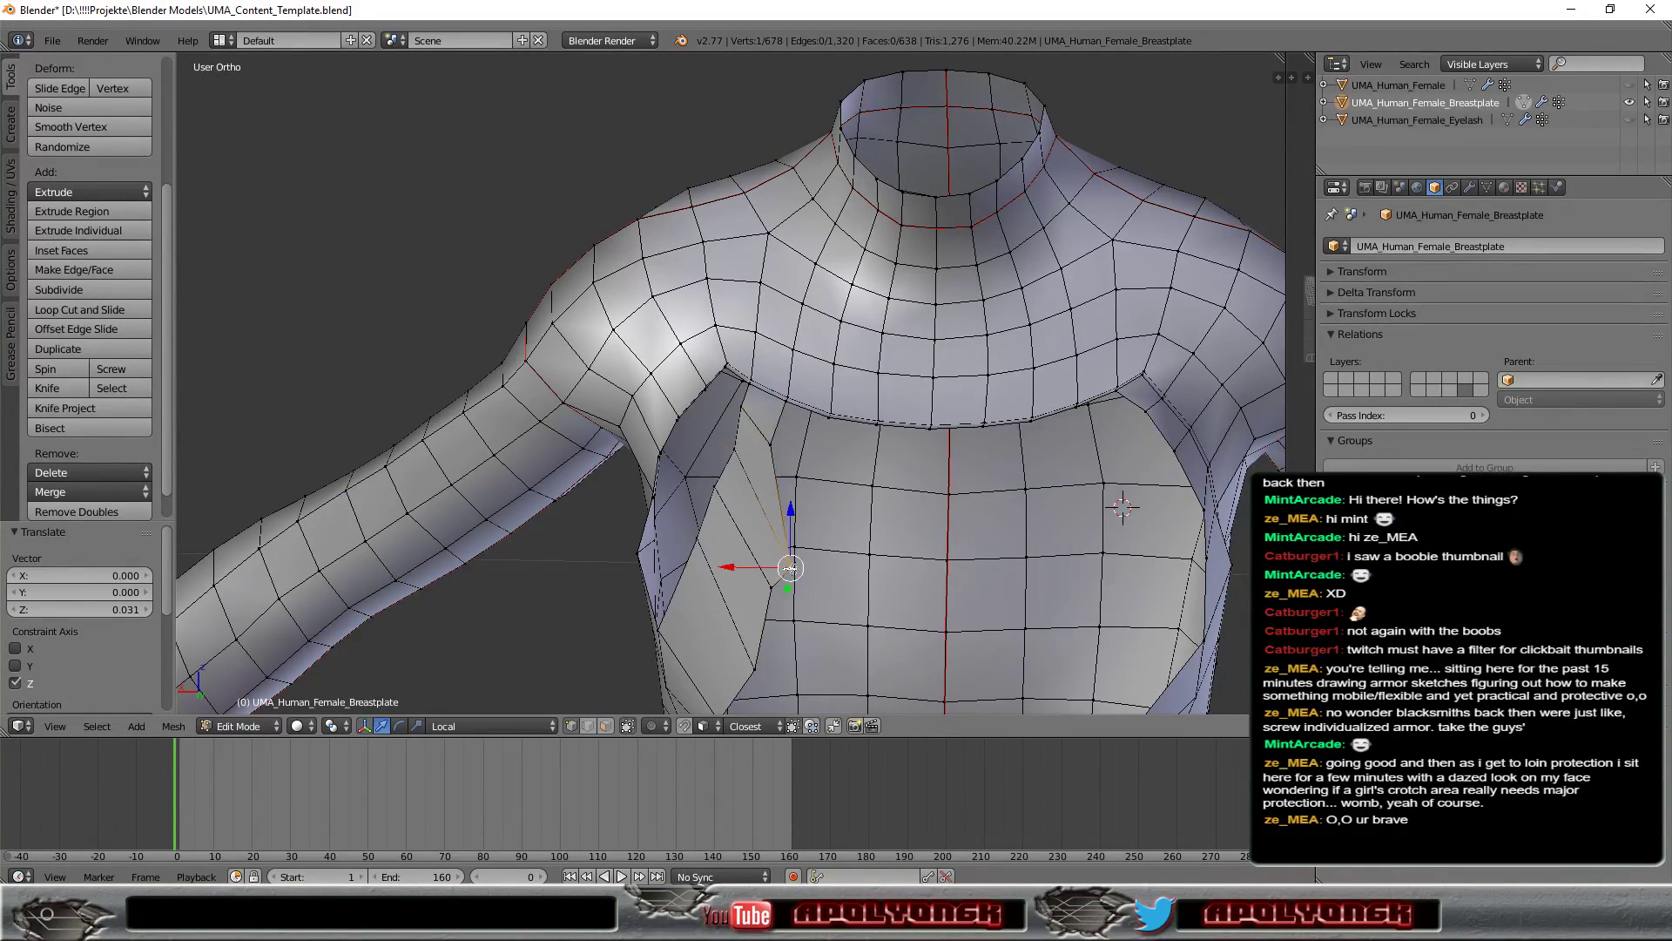
key("g")
key("z")
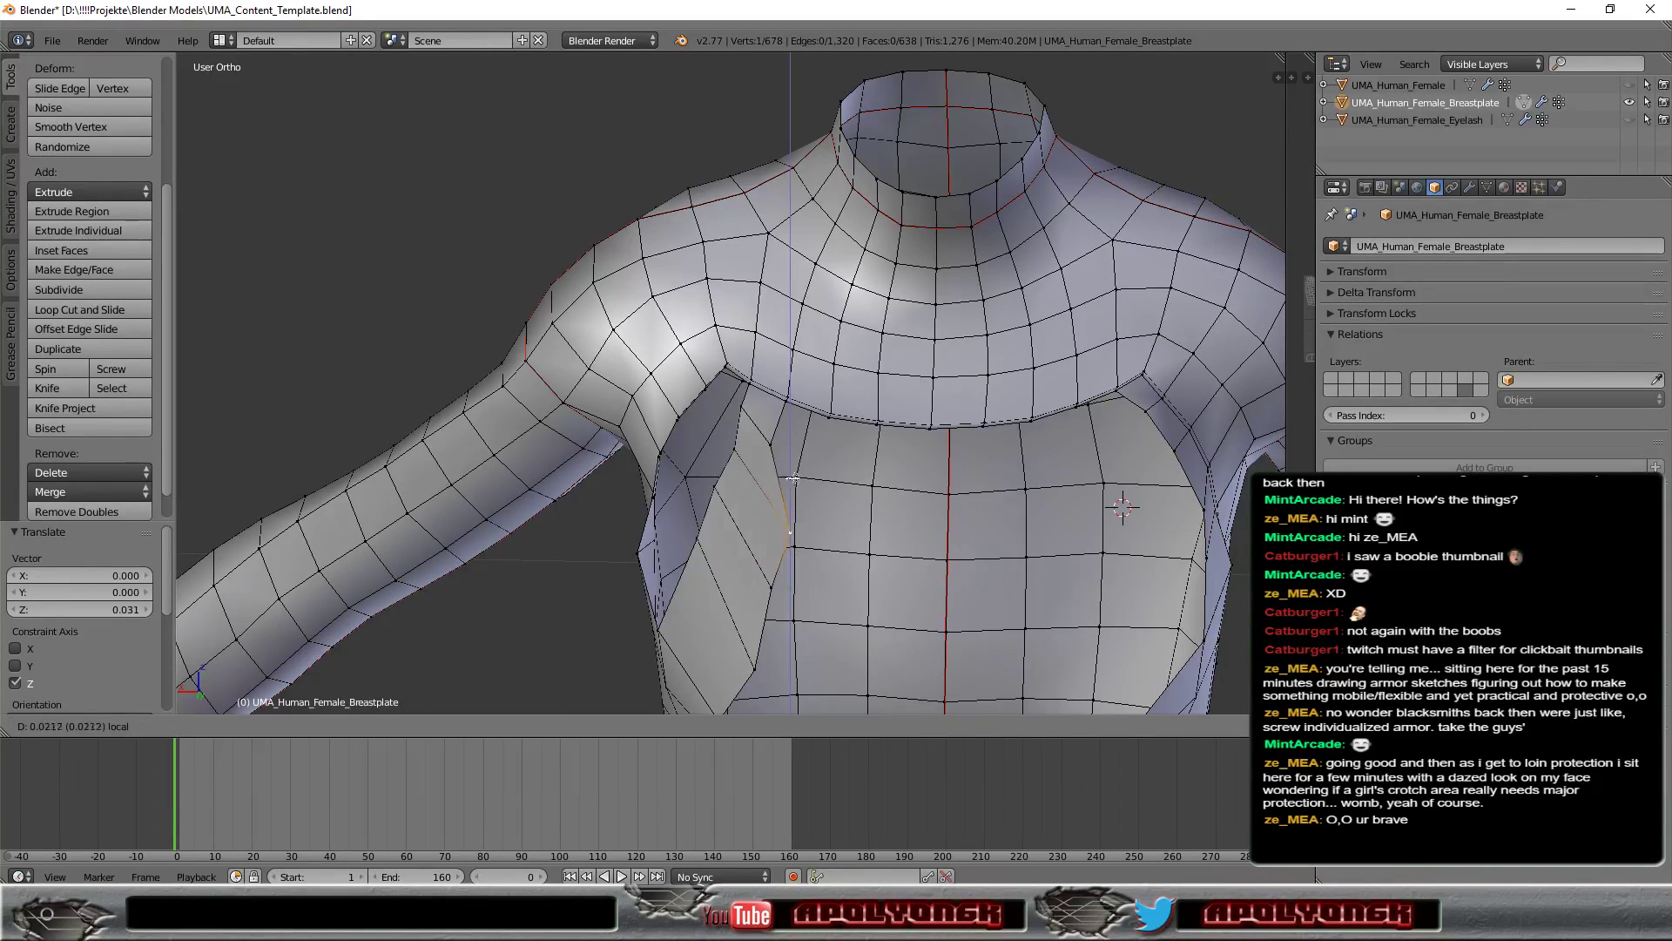
left_click(797, 447)
key("g")
key("x")
key("x")
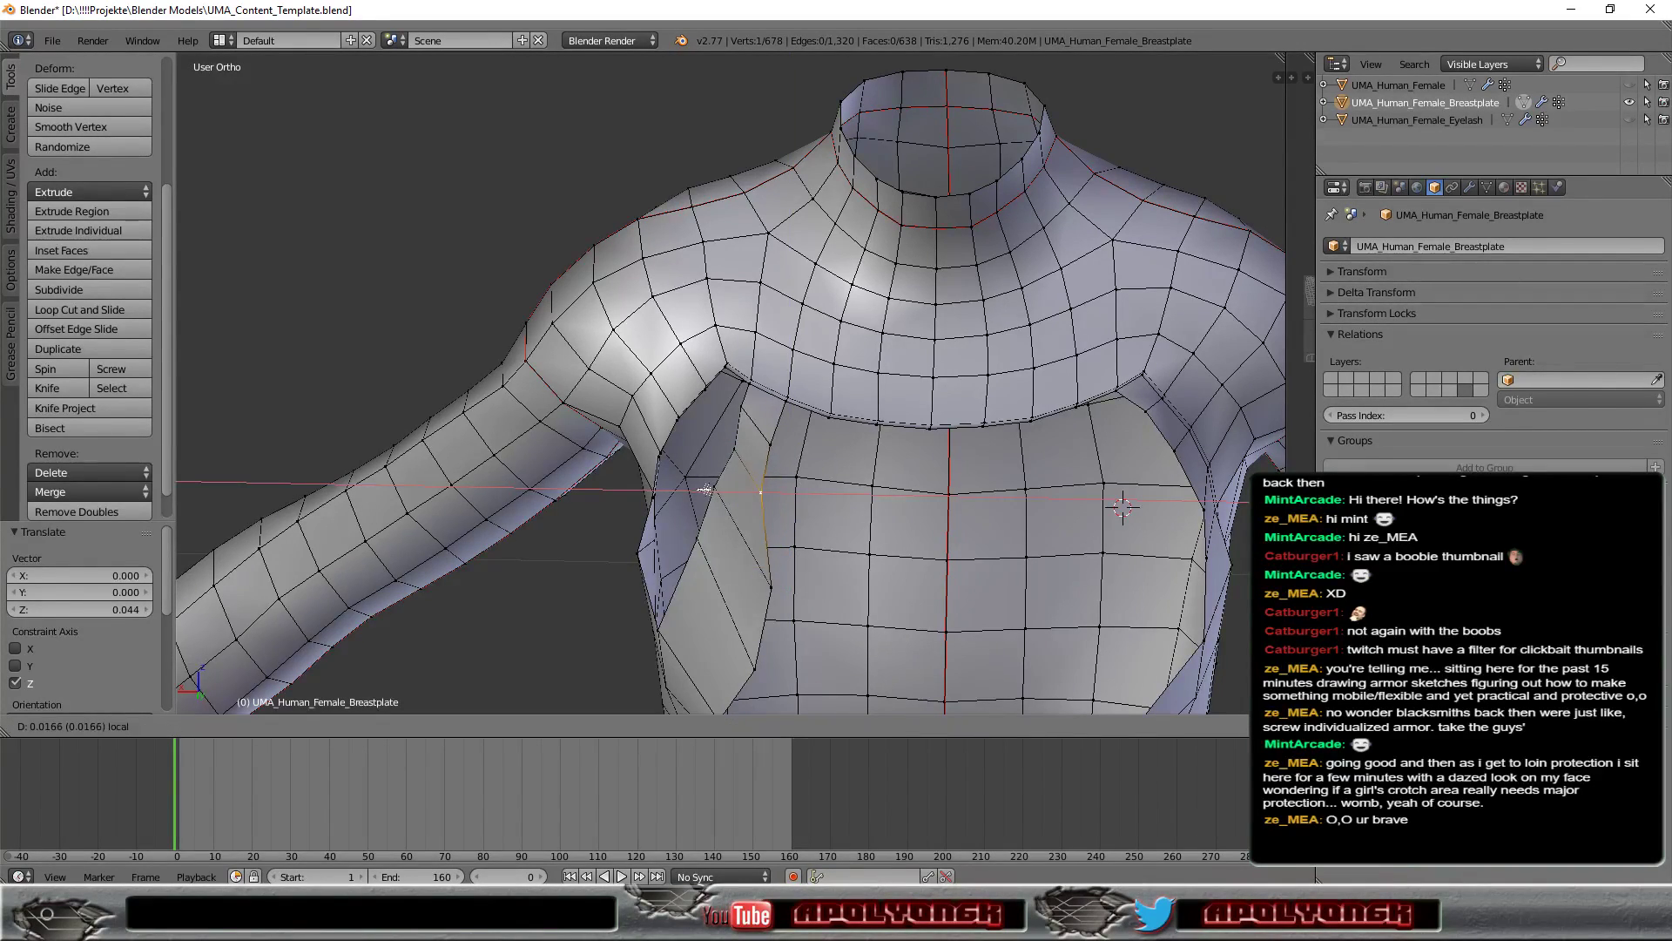
left_click(704, 490)
Step: Raise the next and bottom strip vertices along Z and shift each sideways along X
right_click(771, 588)
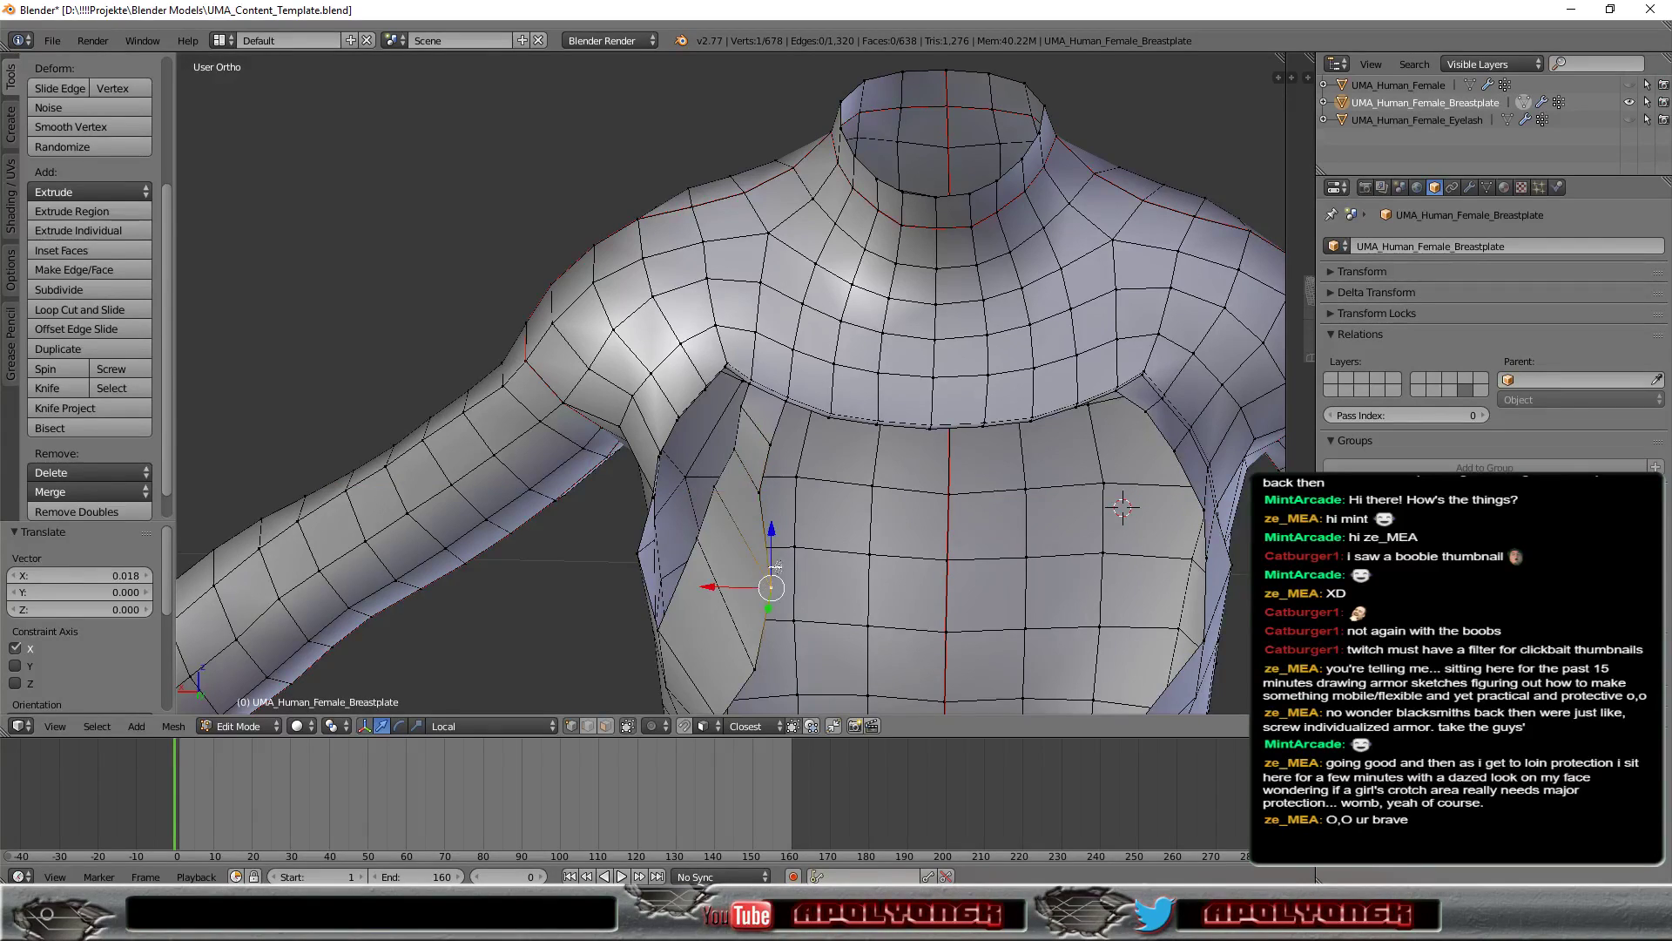
key("g")
key("z")
left_click(748, 523)
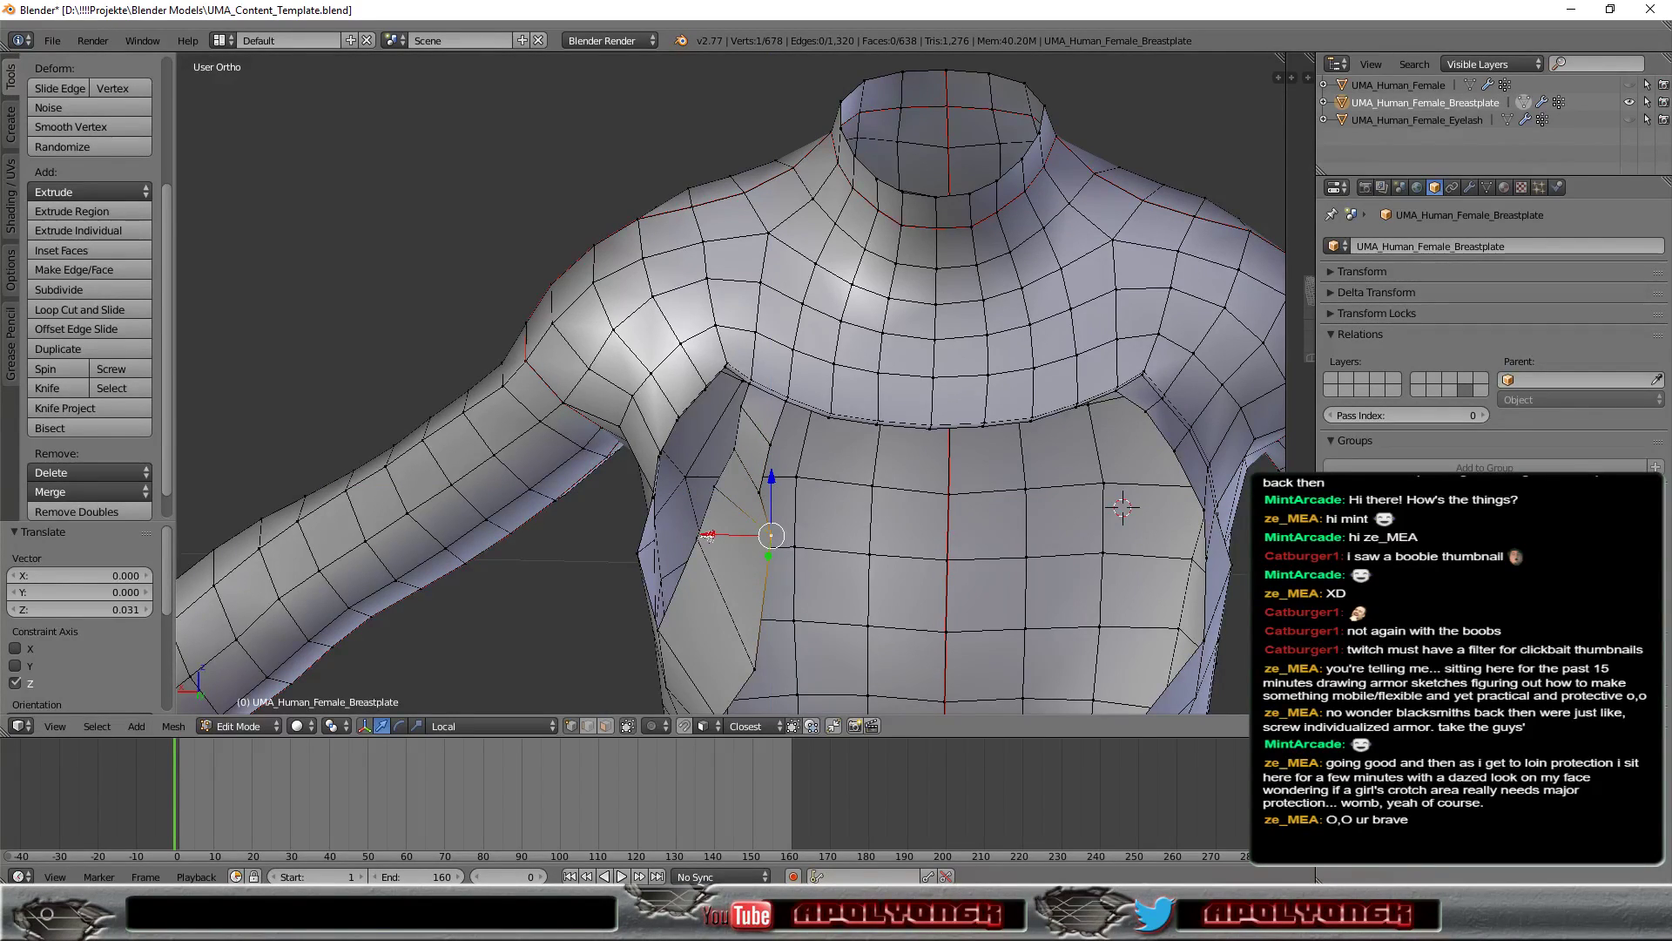
key("g")
key("x")
left_click(680, 529)
right_click(755, 669)
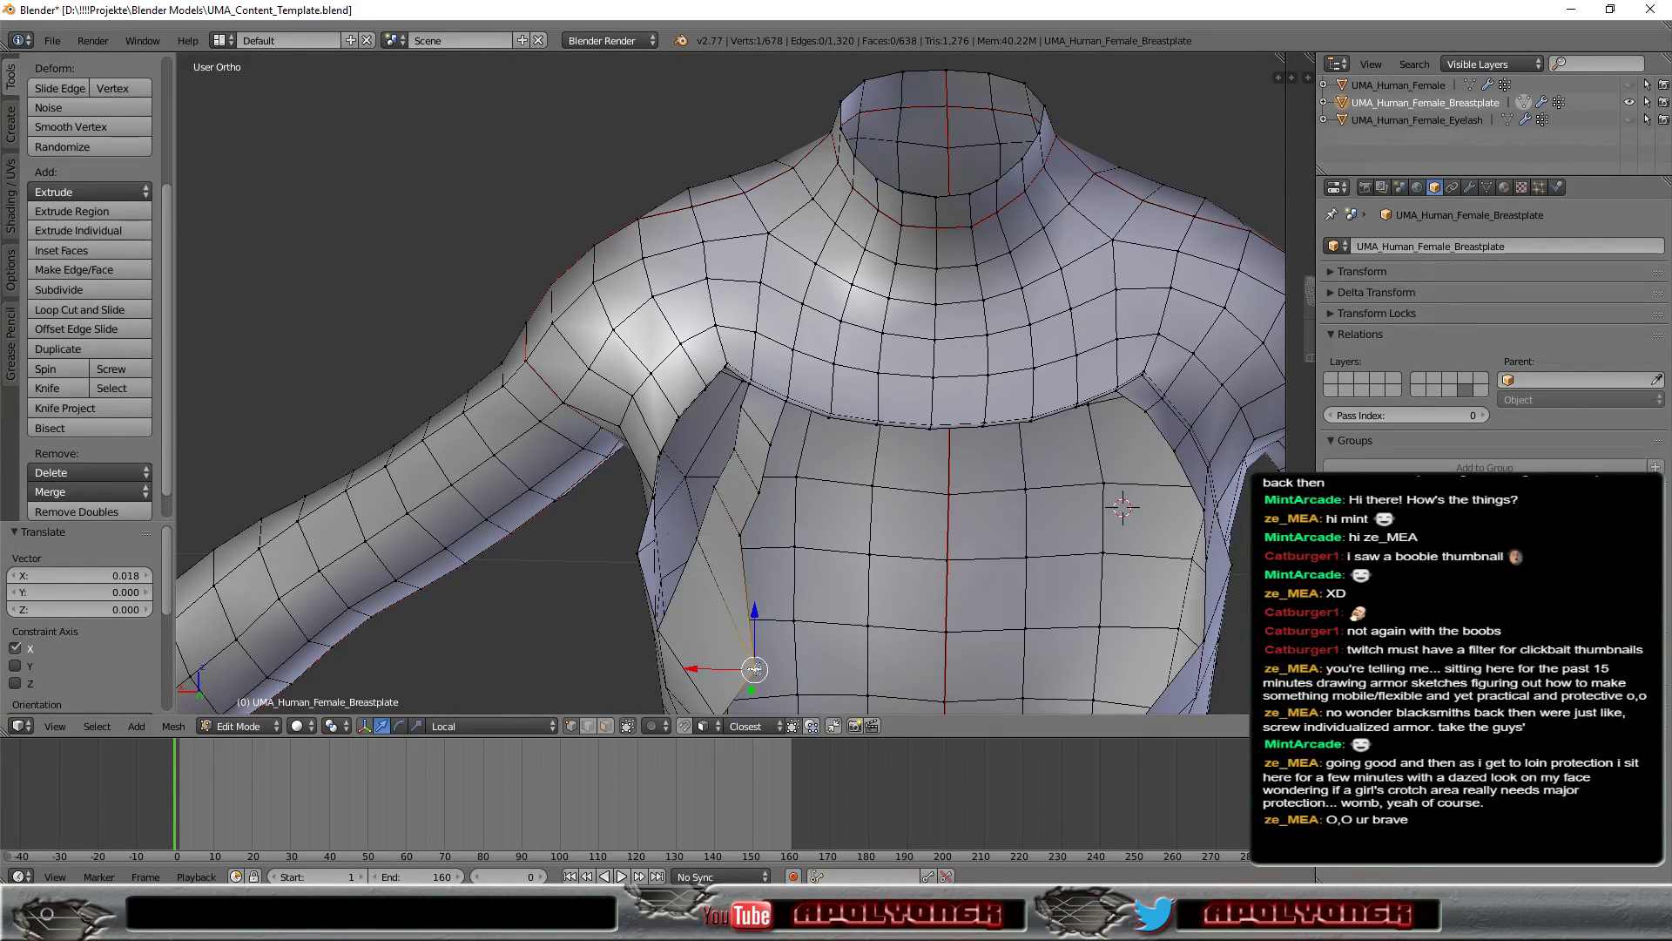
key("g")
key("z")
left_click(736, 567)
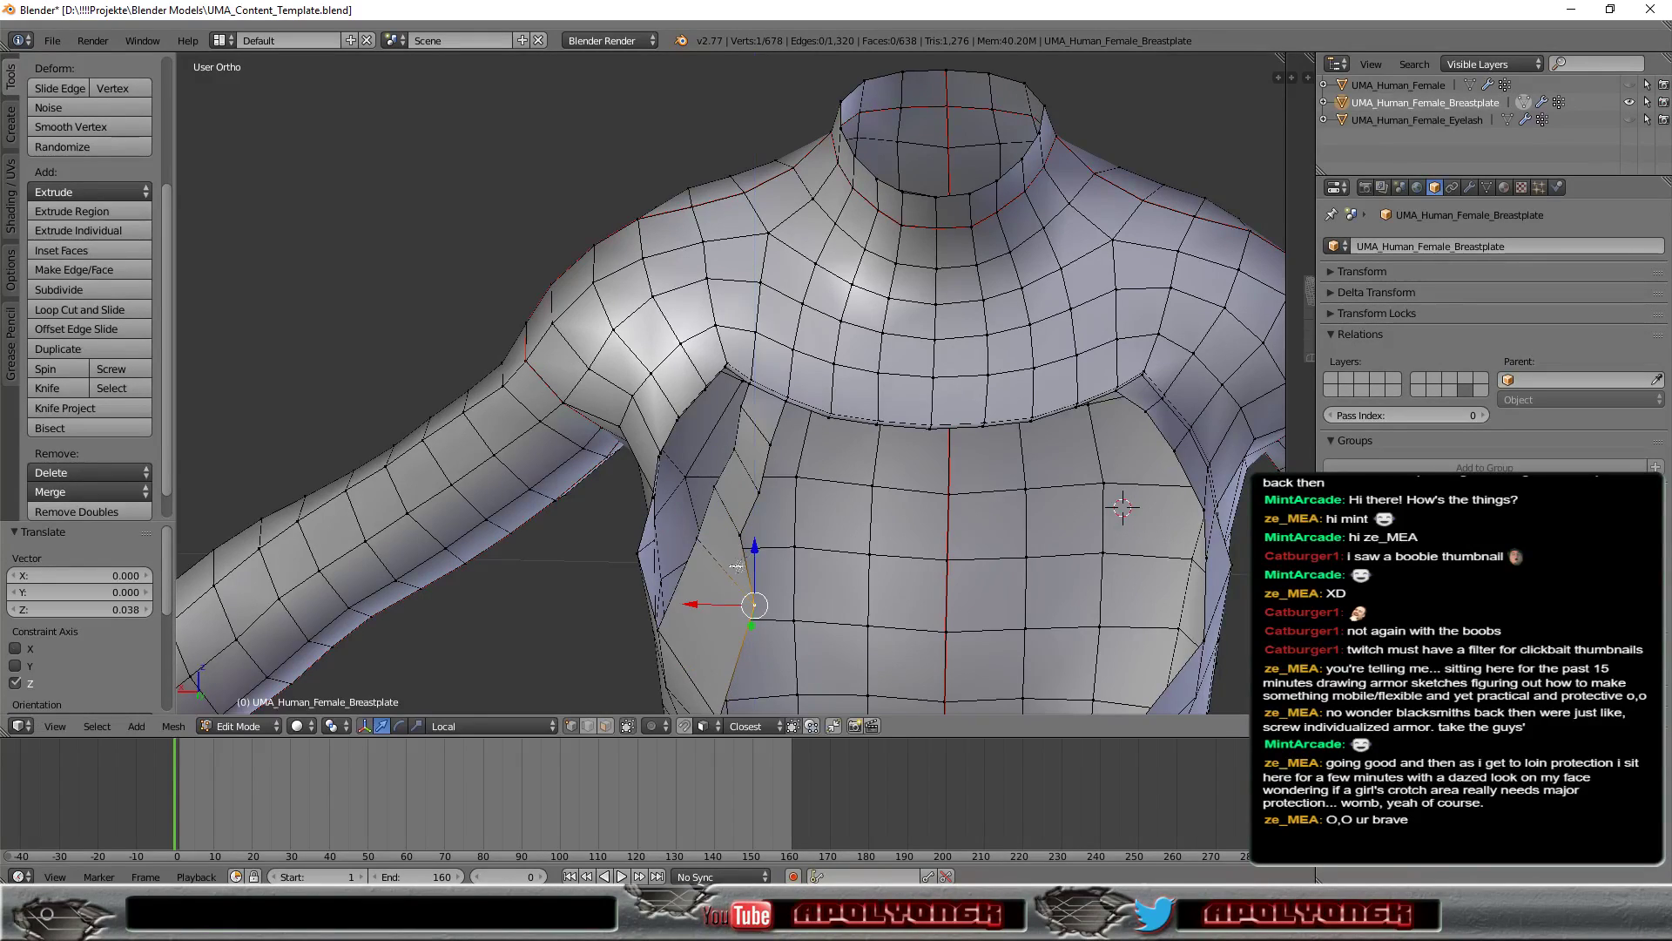
key("g")
key("x")
left_click(662, 589)
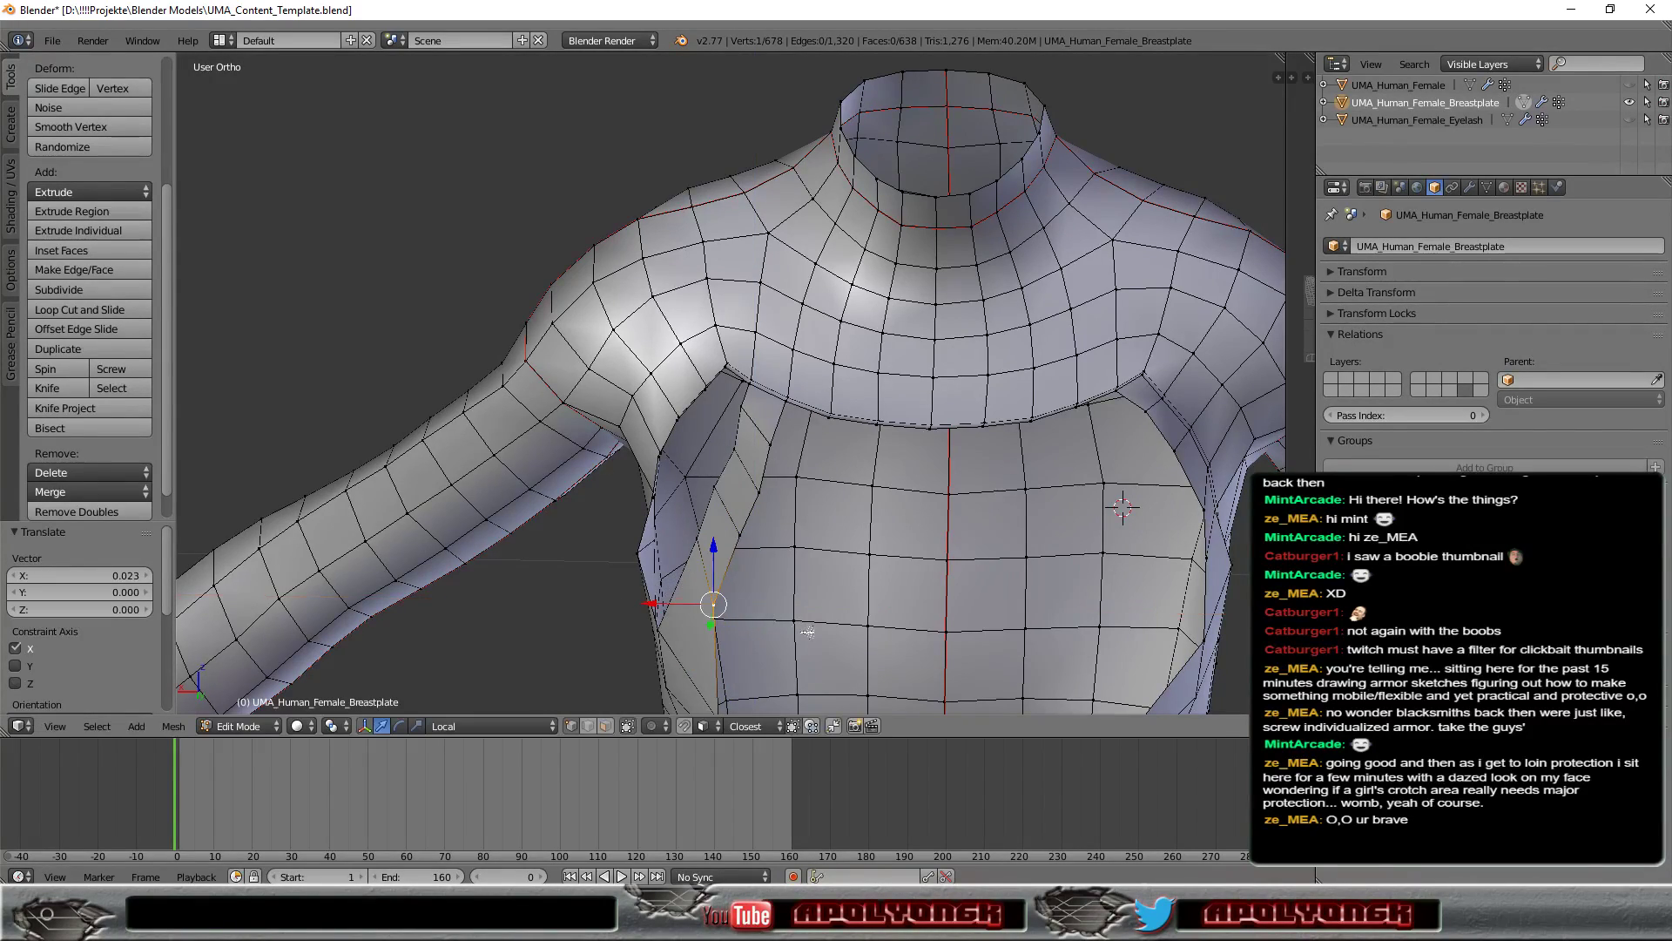
mouse_move(808, 632)
middle_mouse_down()
mouse_move(890, 603)
mouse_move(964, 619)
mouse_move(919, 651)
mouse_move(911, 102)
mouse_move(981, 286)
middle_mouse_up()
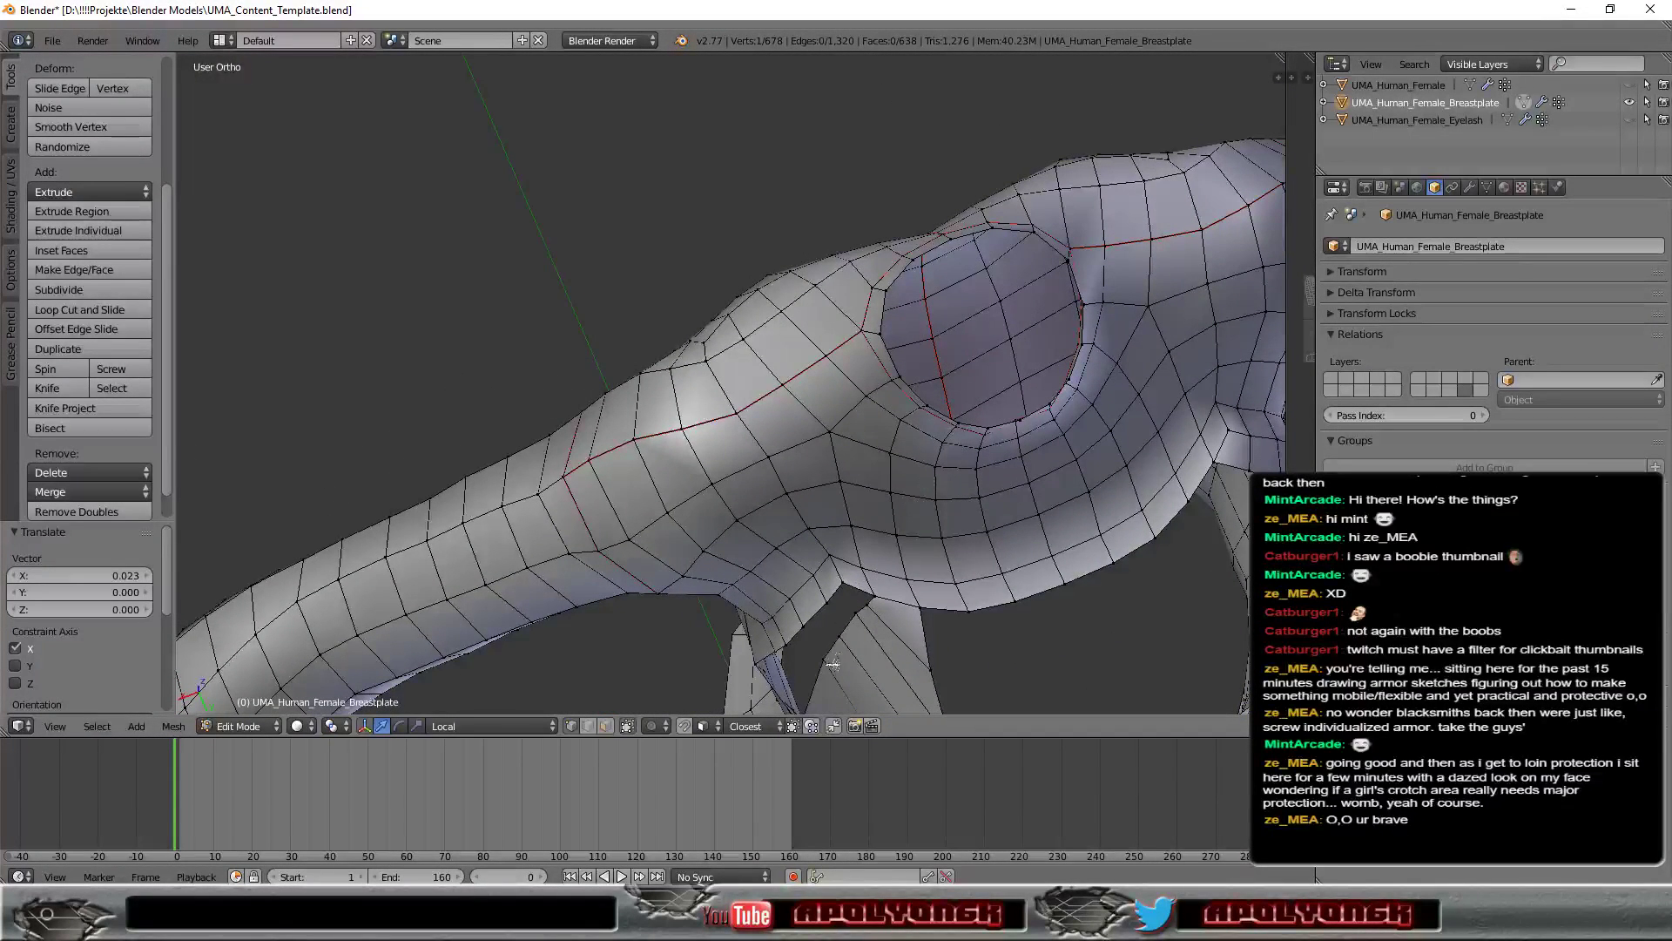
Step: Nudge the selected underarm vertex sideways along X in three small moves
key("g")
key("x")
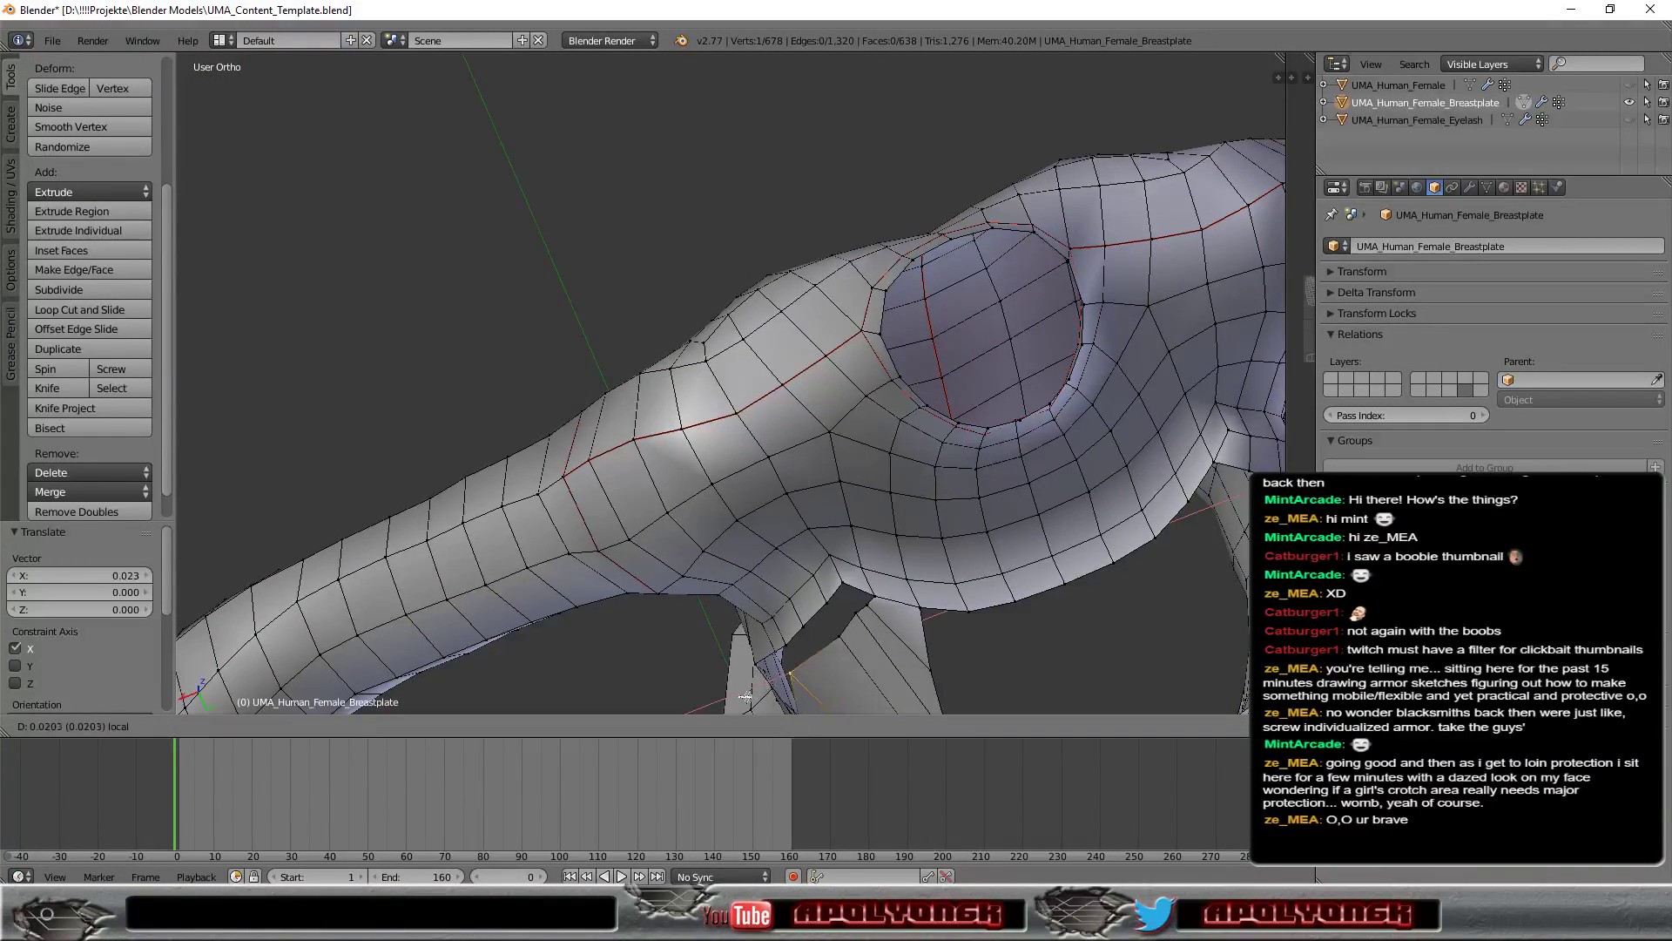
left_click(771, 697)
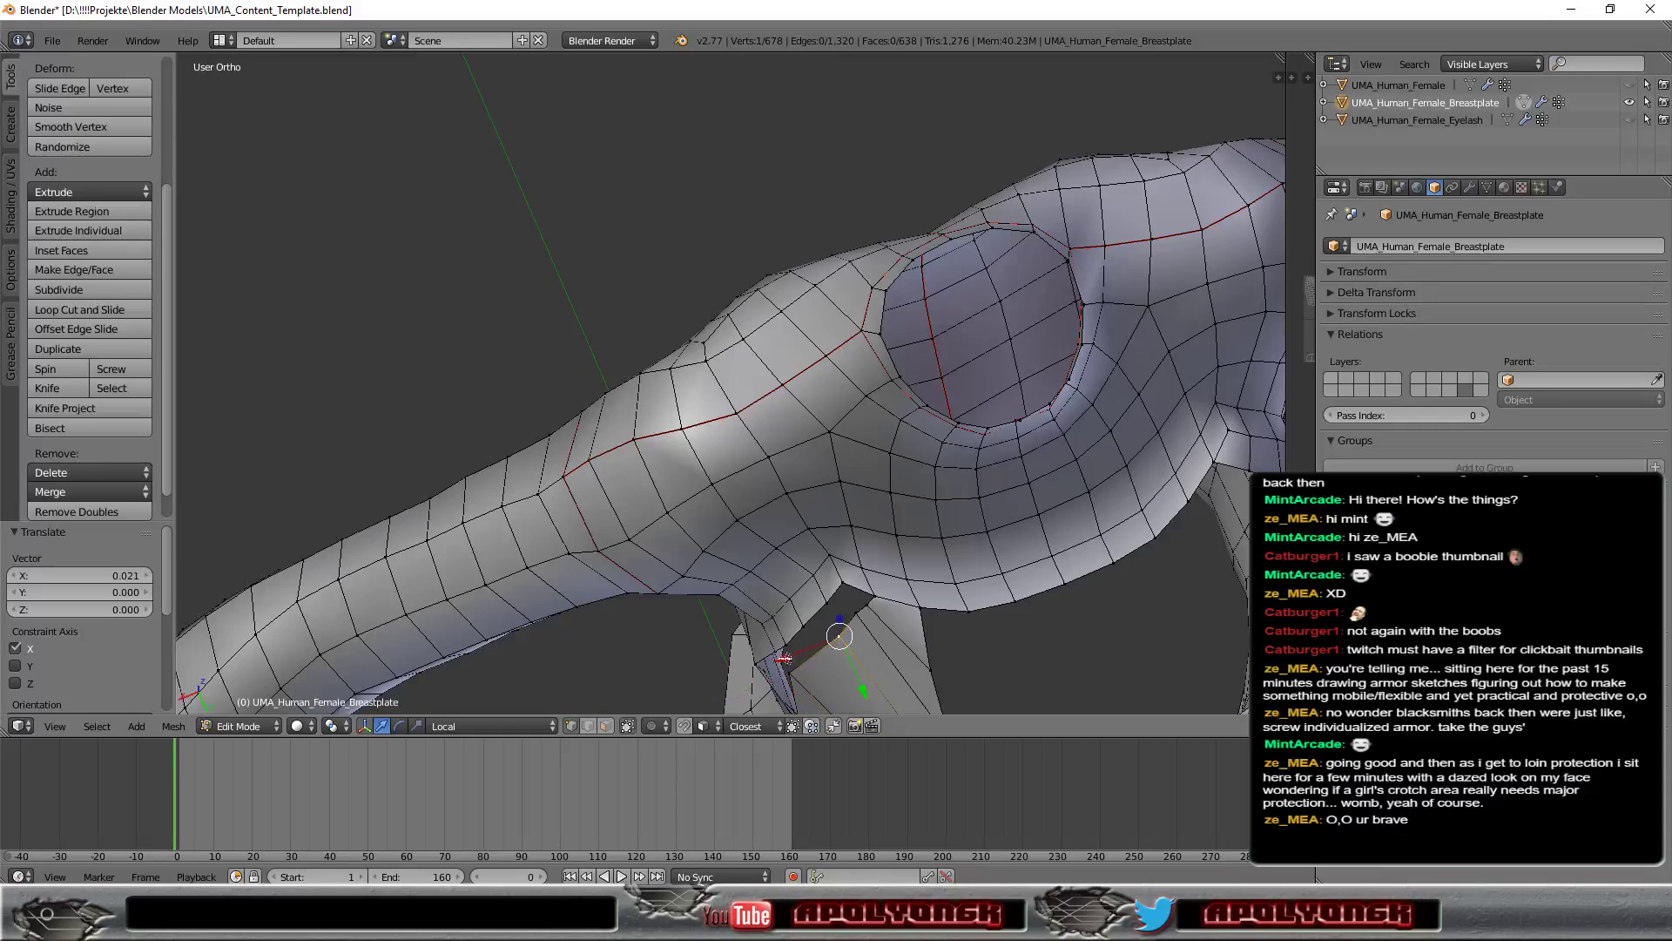
key("g")
key("x")
key("x")
left_click(759, 669)
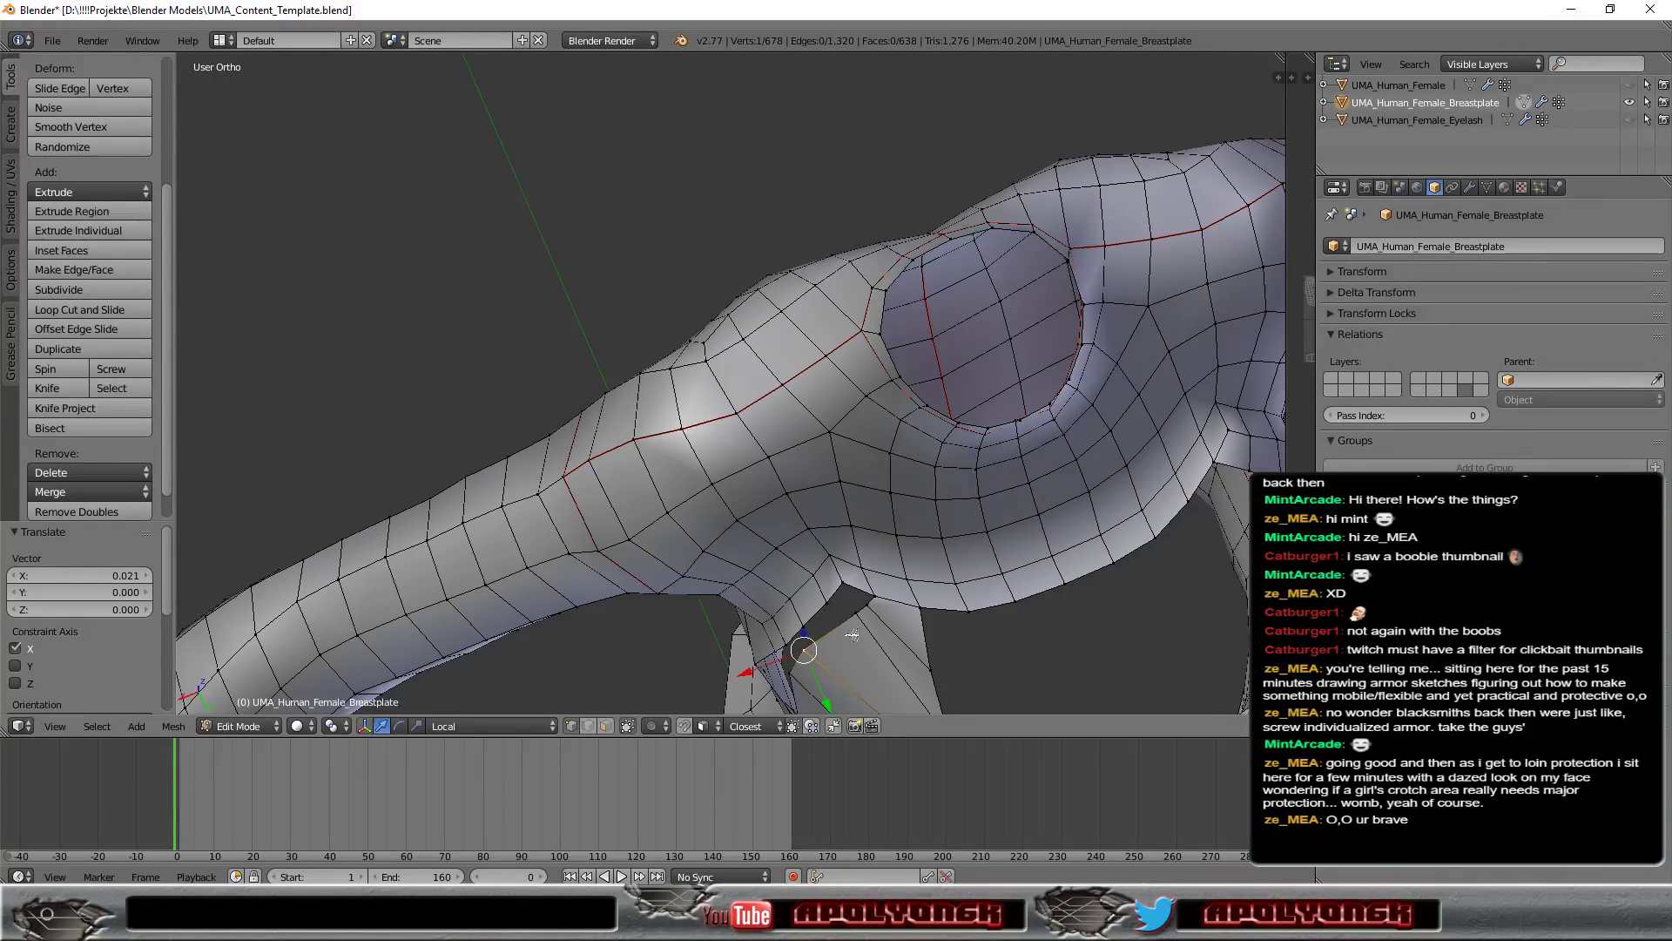
key("g")
key("x")
key("x")
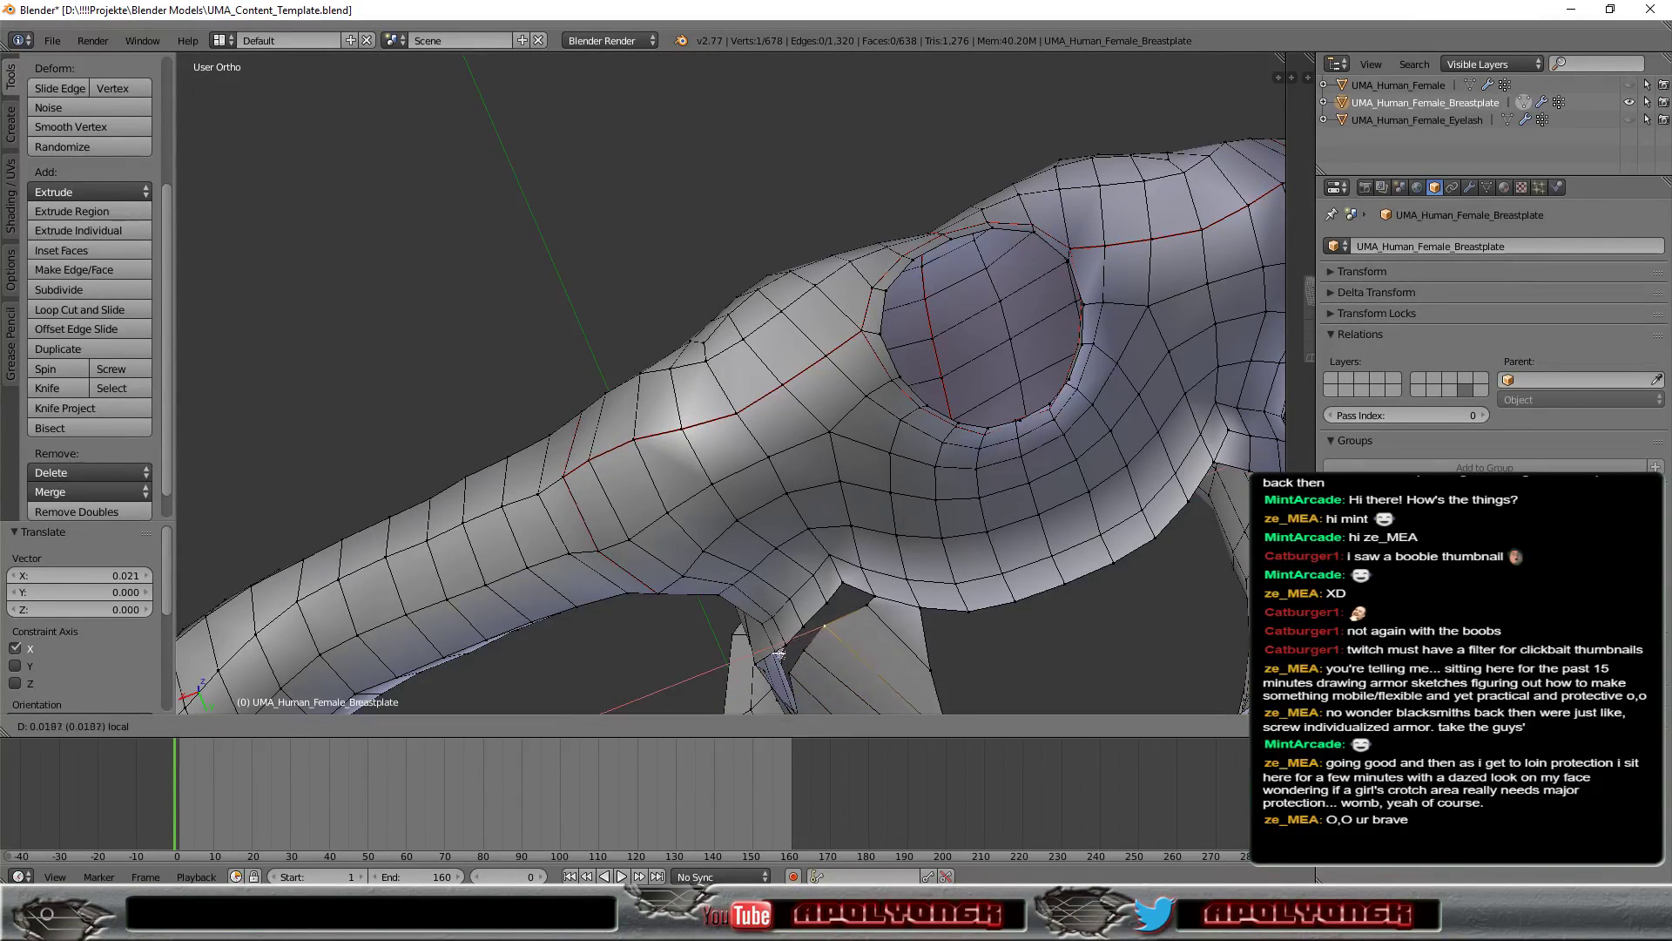
left_click(823, 640)
Step: Shift the neighbouring underarm vertex sideways along X
right_click(865, 605)
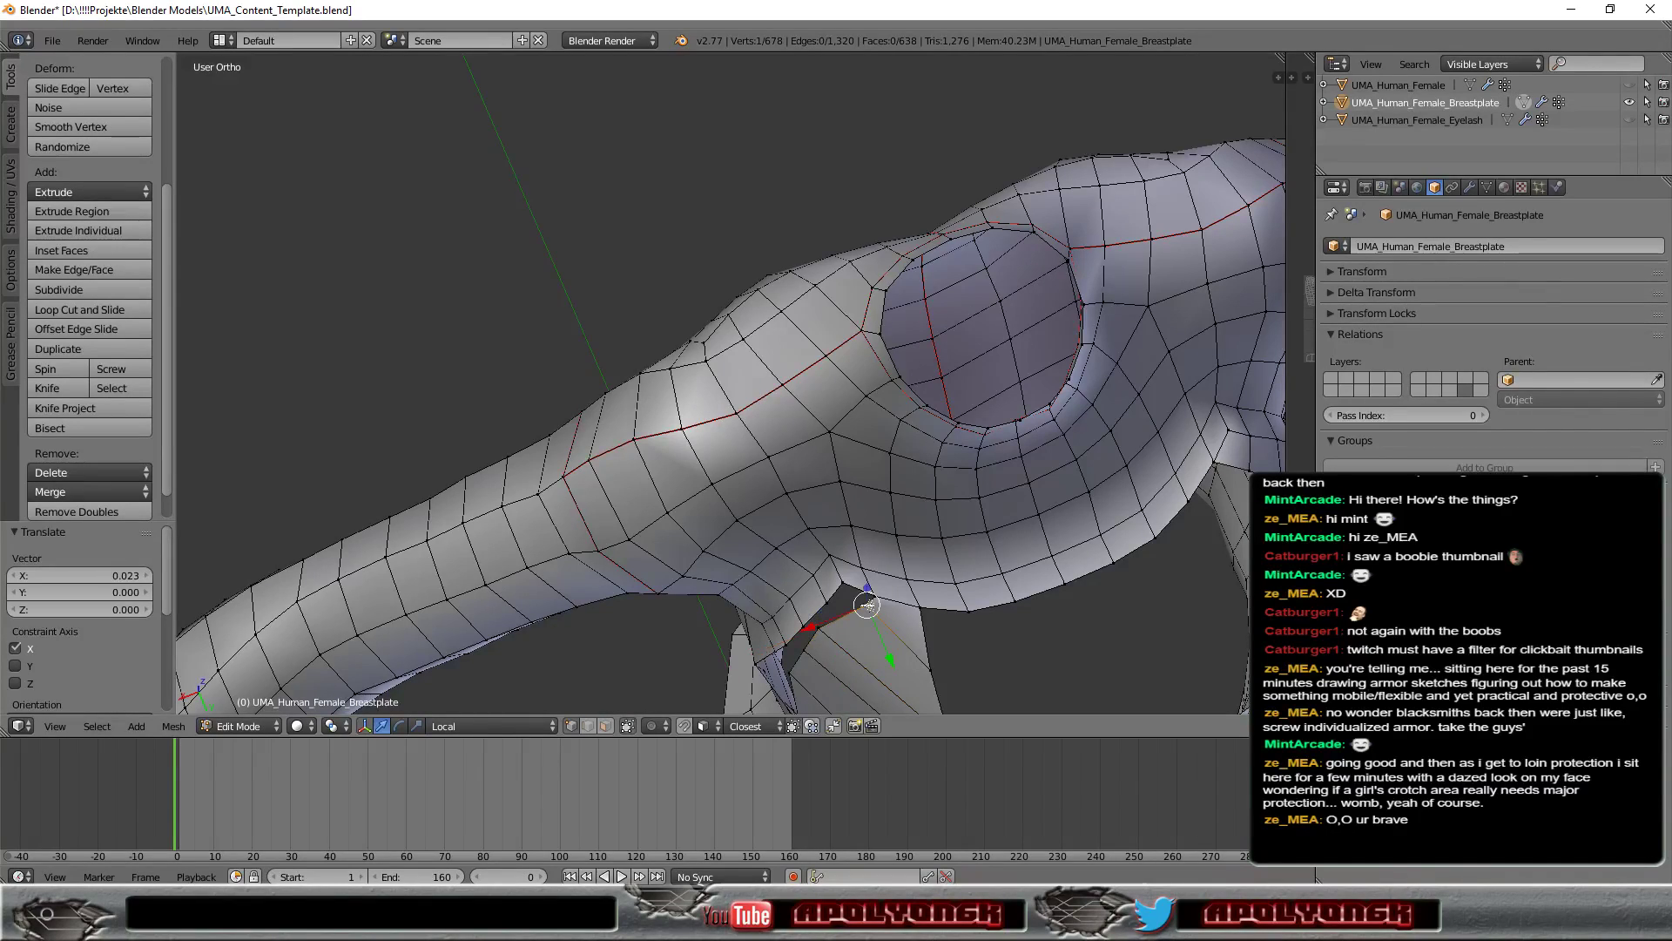
key("g")
key("x")
key("x")
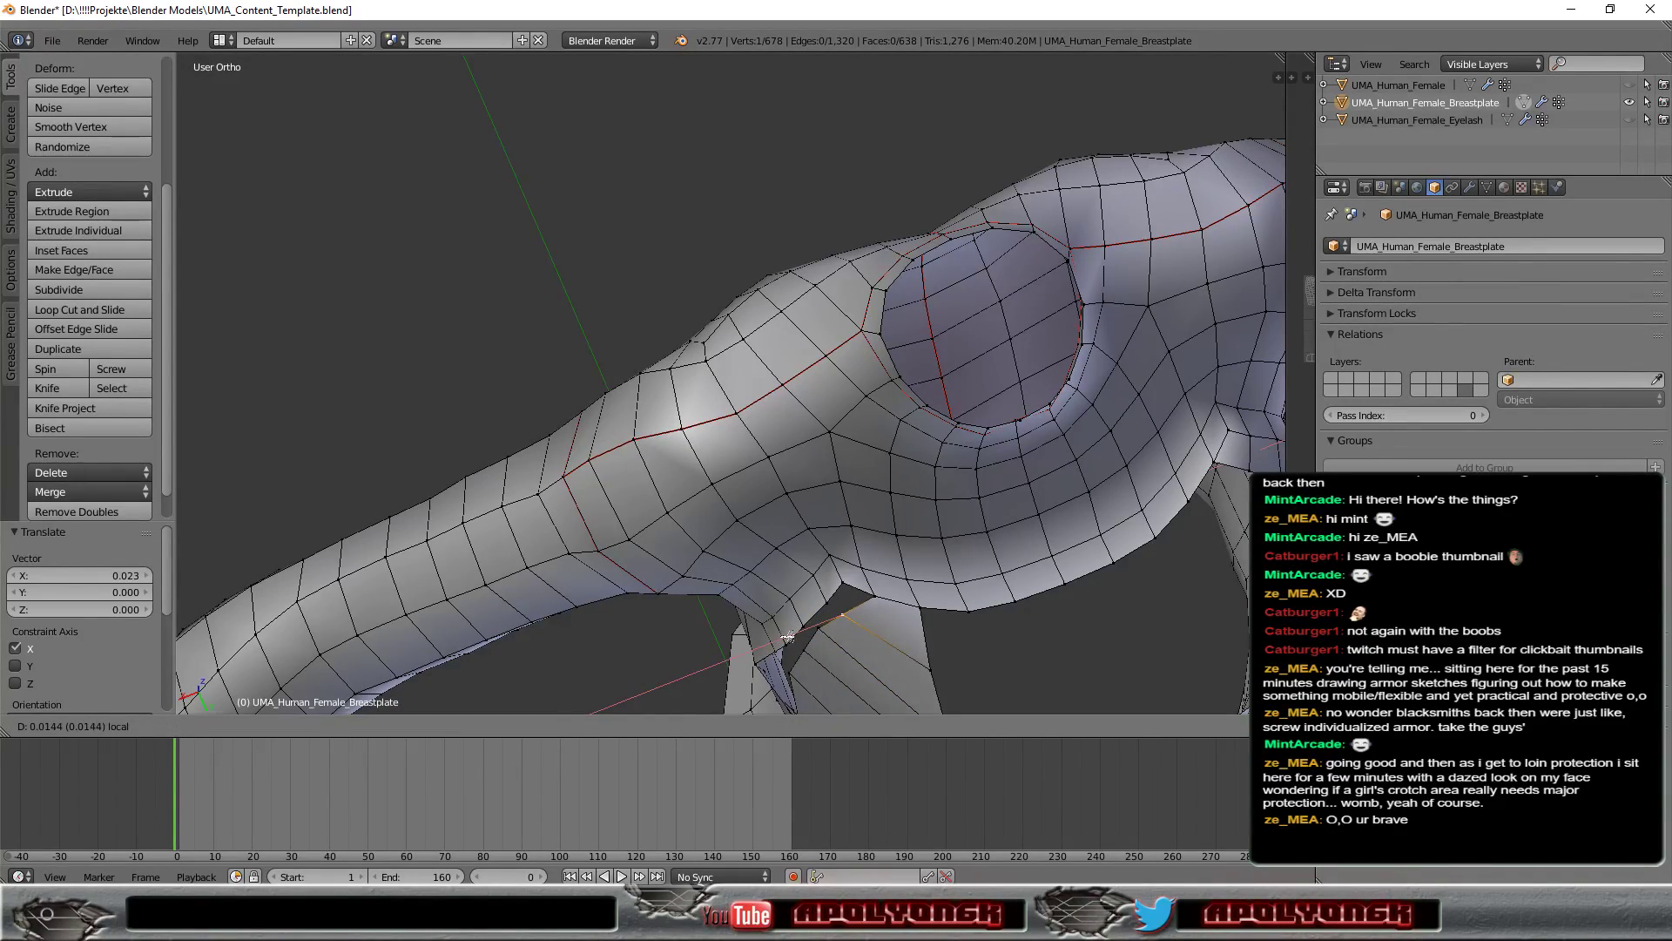
left_click(788, 637)
mouse_move(789, 637)
middle_mouse_down()
mouse_move(859, 513)
mouse_move(1056, 613)
mouse_move(1099, 69)
mouse_move(1202, 459)
middle_mouse_up()
key("g")
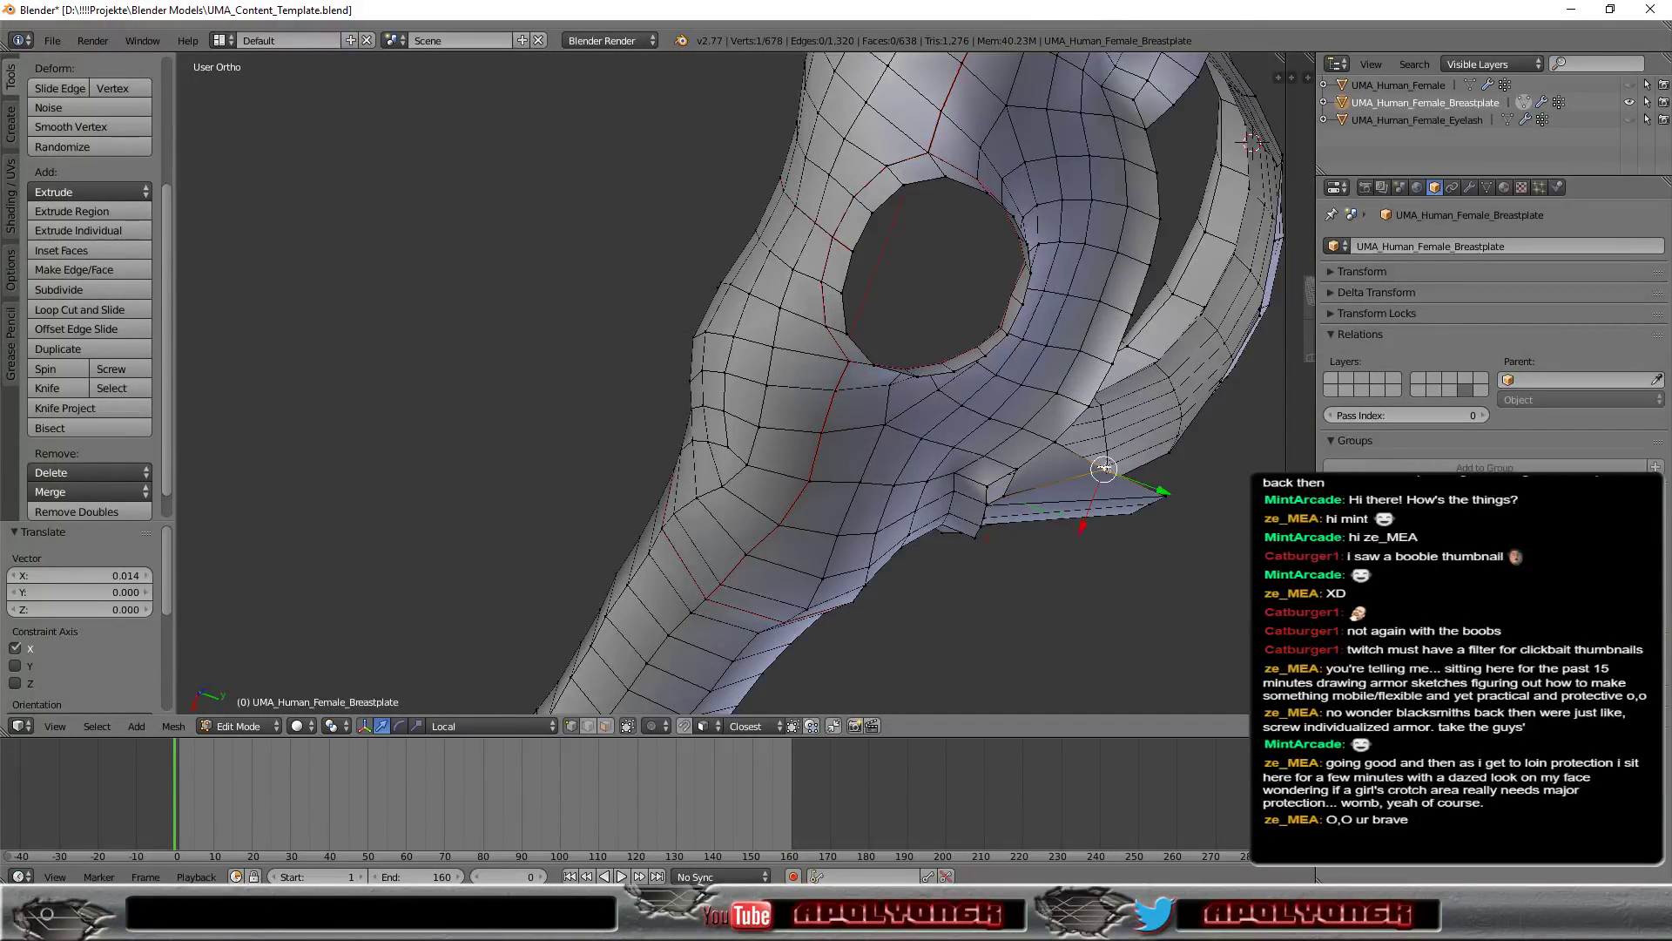
Step: Pull the flap's tip vertex back along Y in four small moves toward the breastplate surface
key("g")
key("y")
left_click(1156, 495)
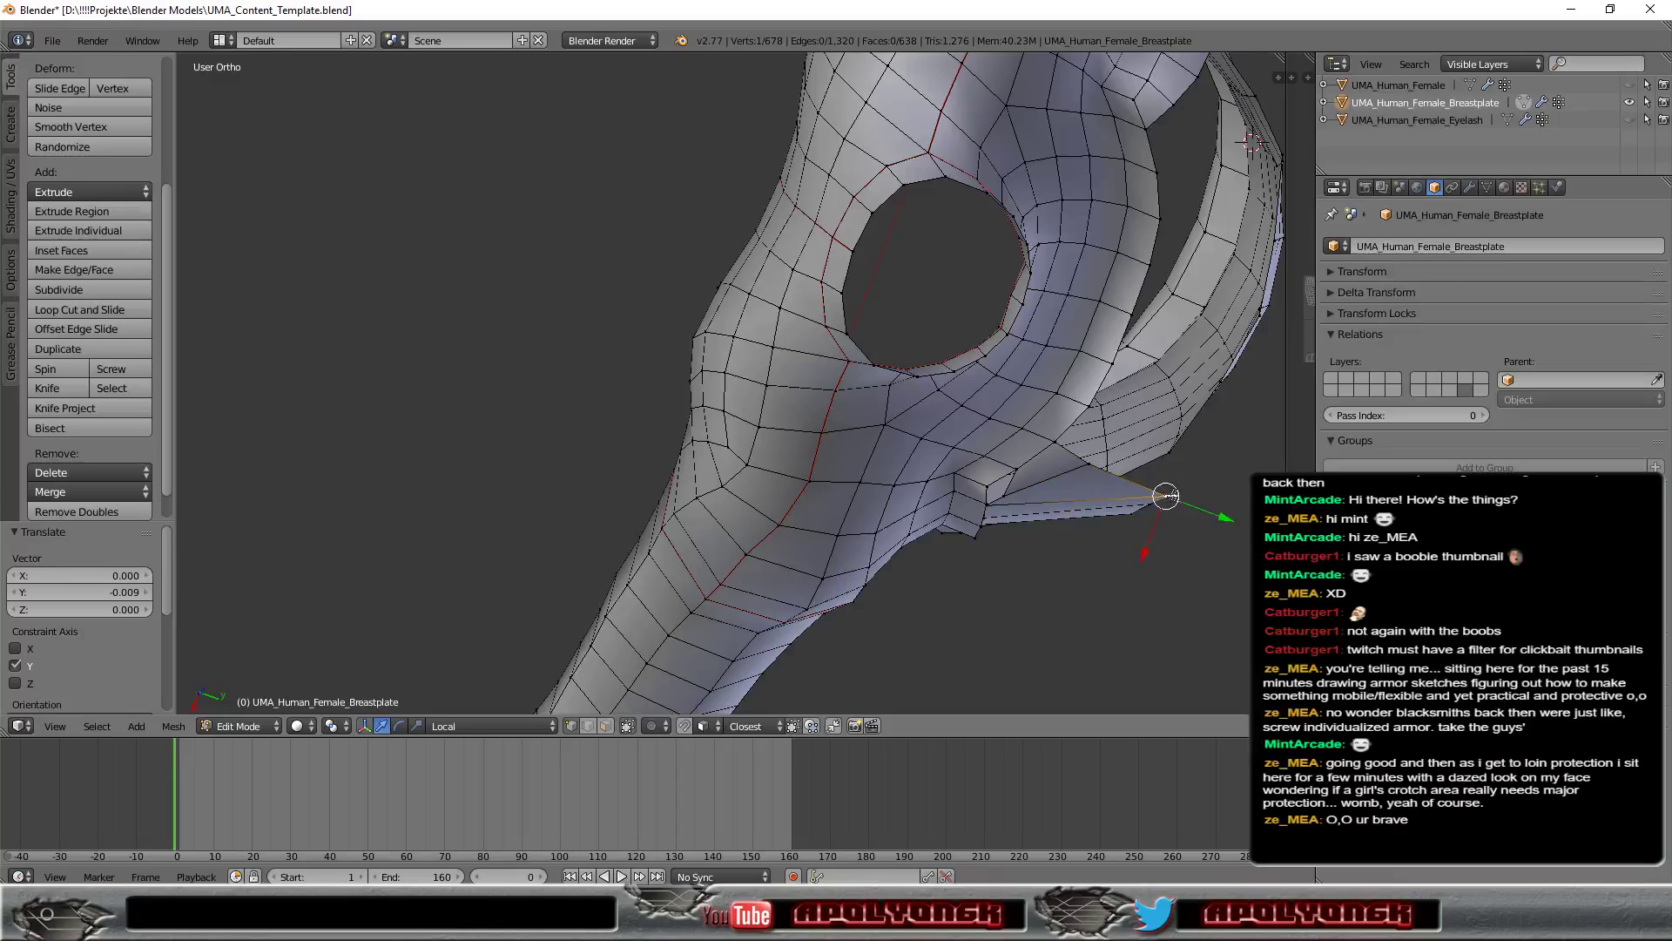
key("g")
key("y")
key("y")
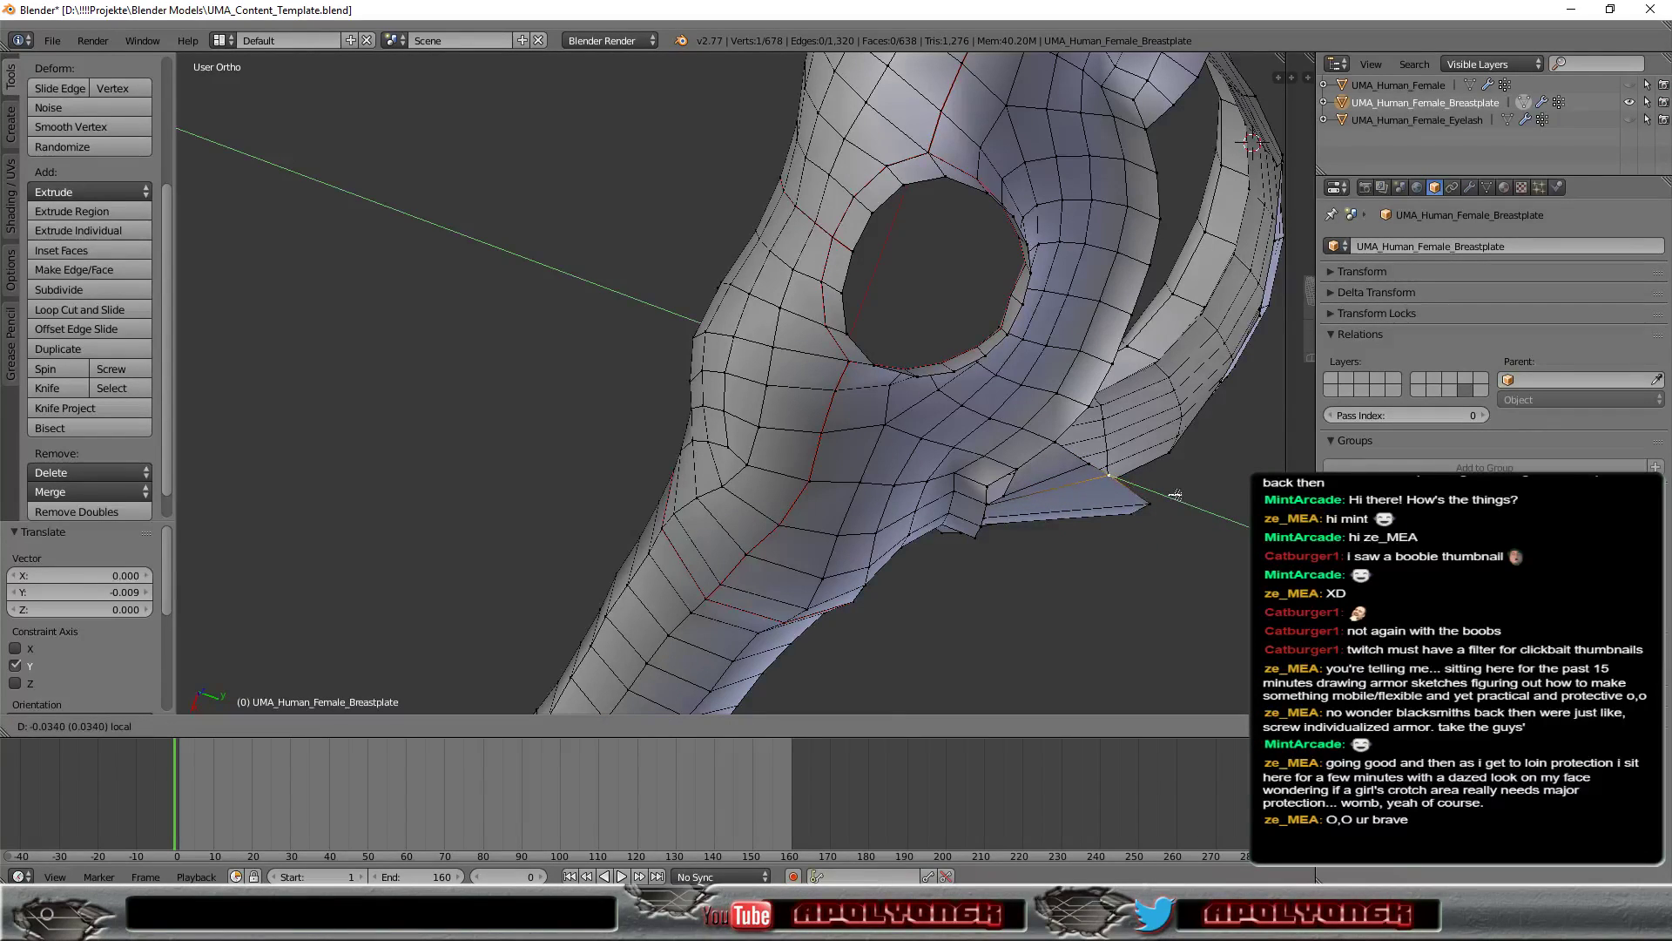
left_click(1175, 495)
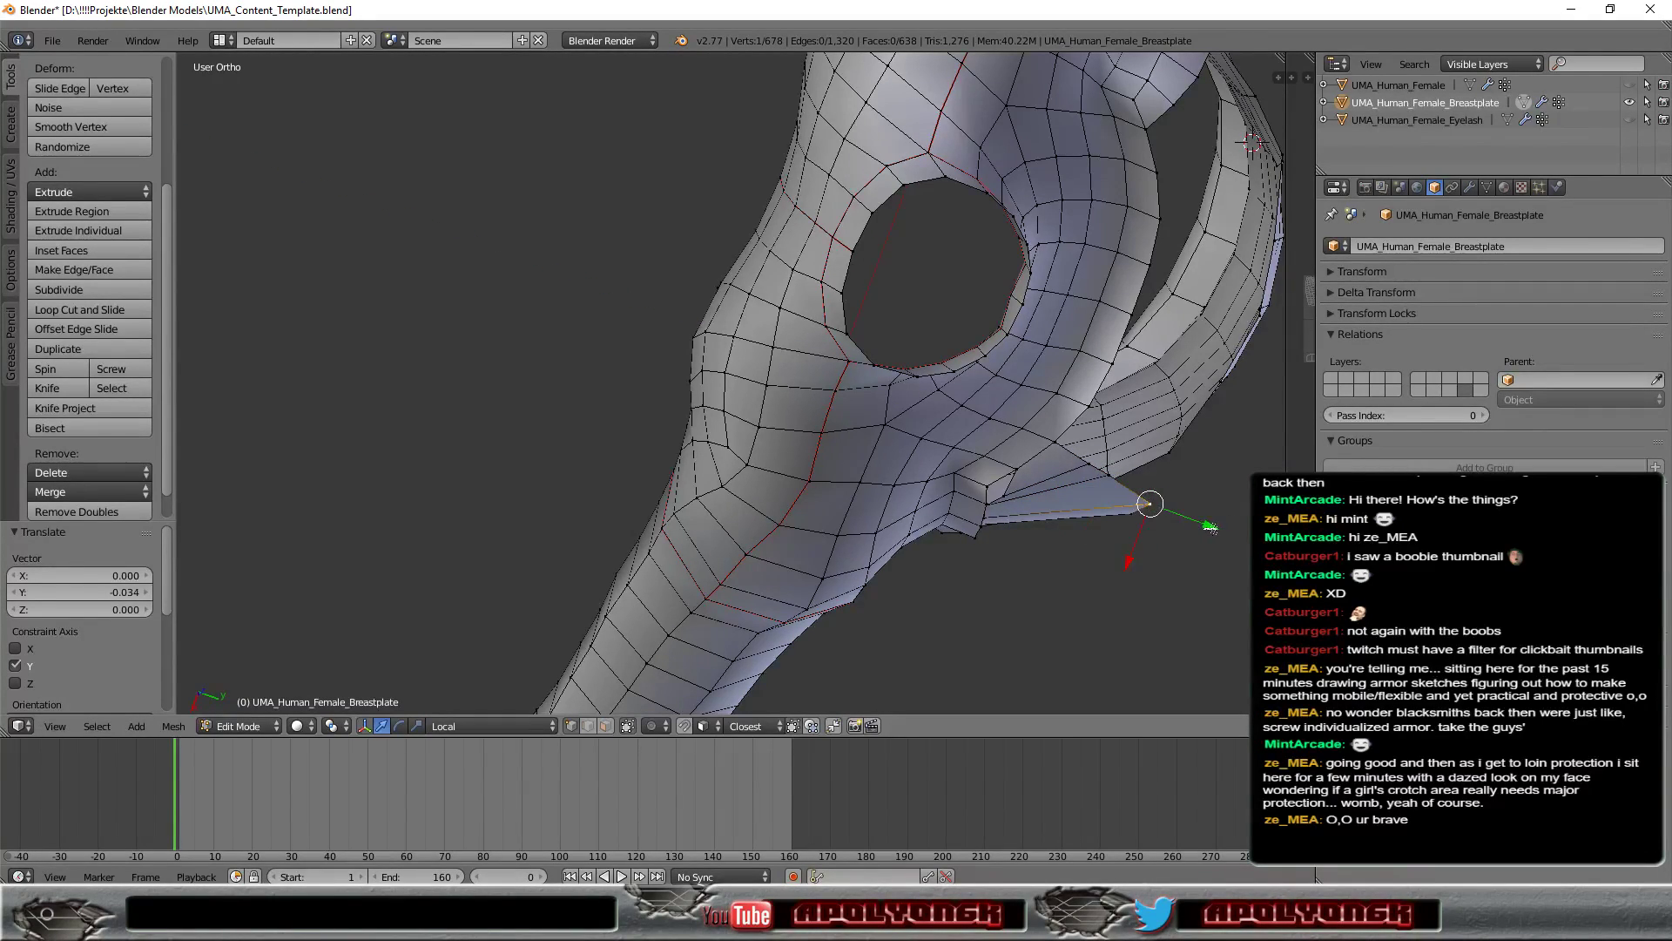
key("g")
key("y")
key("y")
left_click(1171, 508)
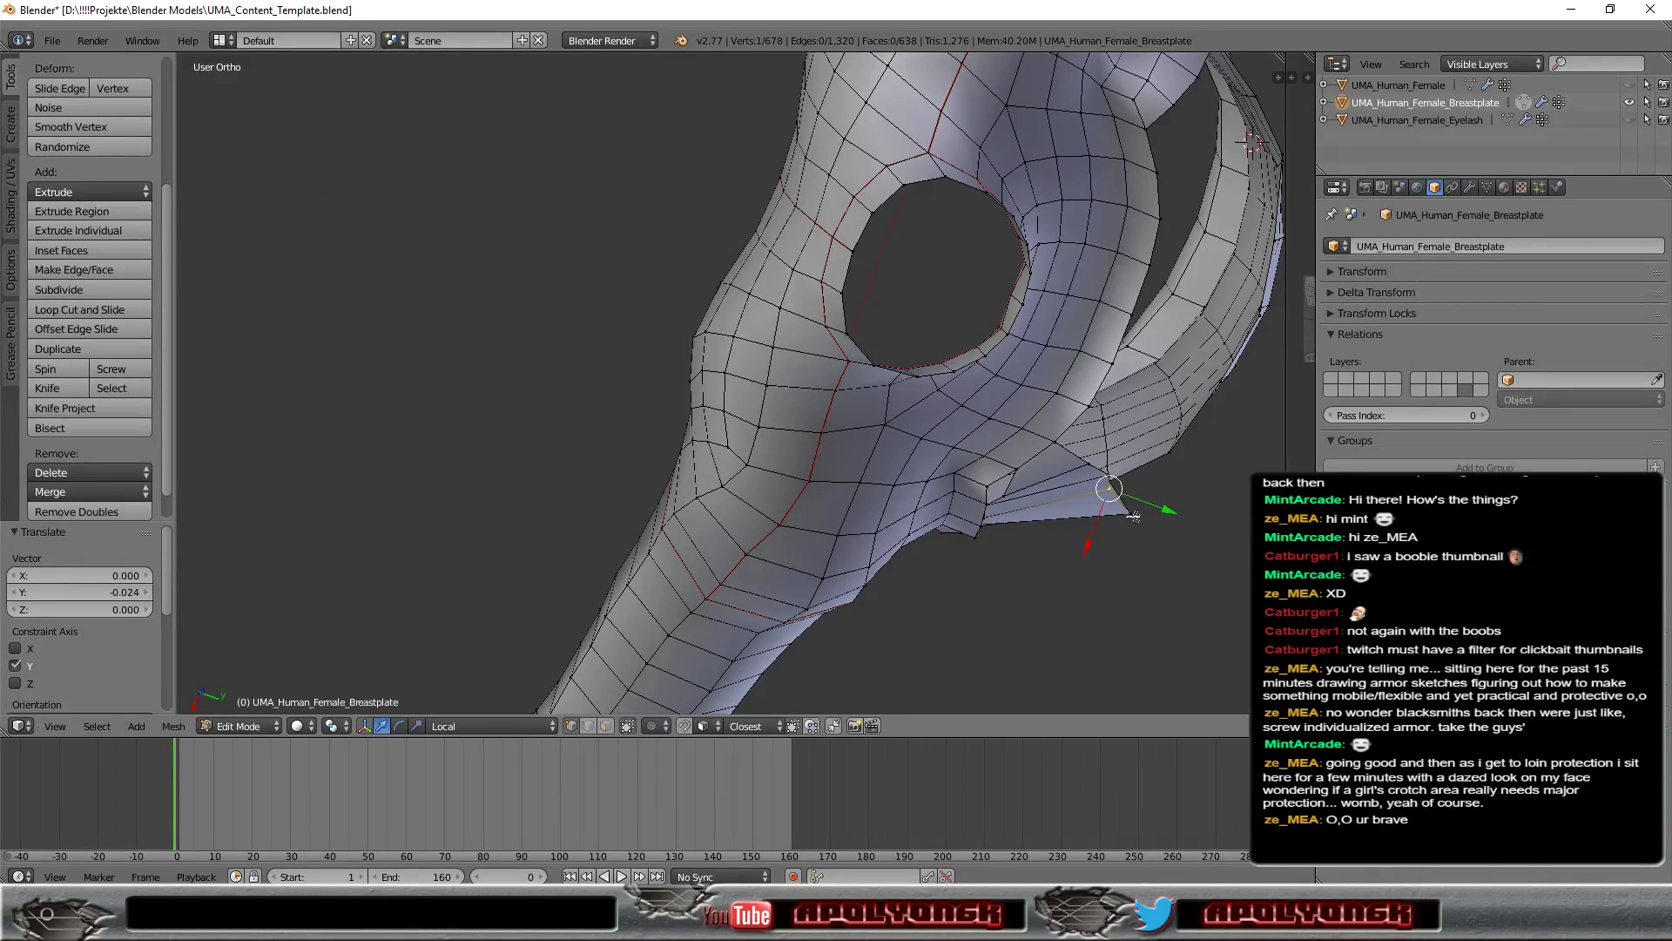
key("g")
key("y")
key("y")
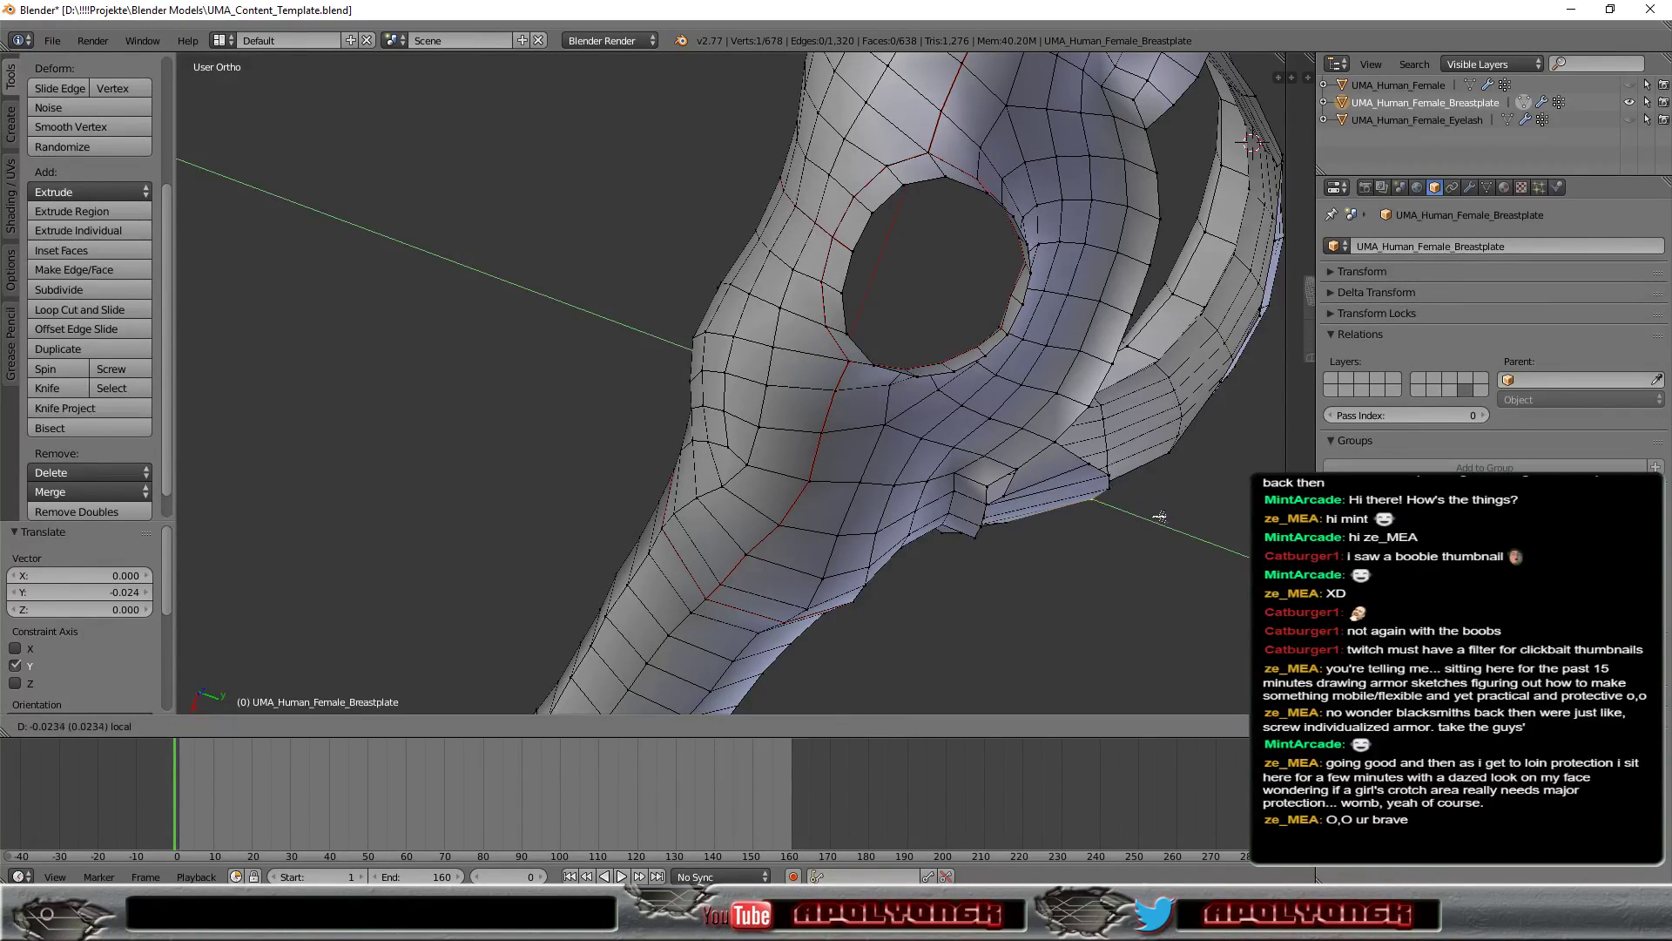
left_click(1159, 515)
mouse_move(1171, 574)
middle_mouse_down()
mouse_move(951, 464)
mouse_move(1188, 358)
mouse_move(1162, 273)
middle_mouse_up()
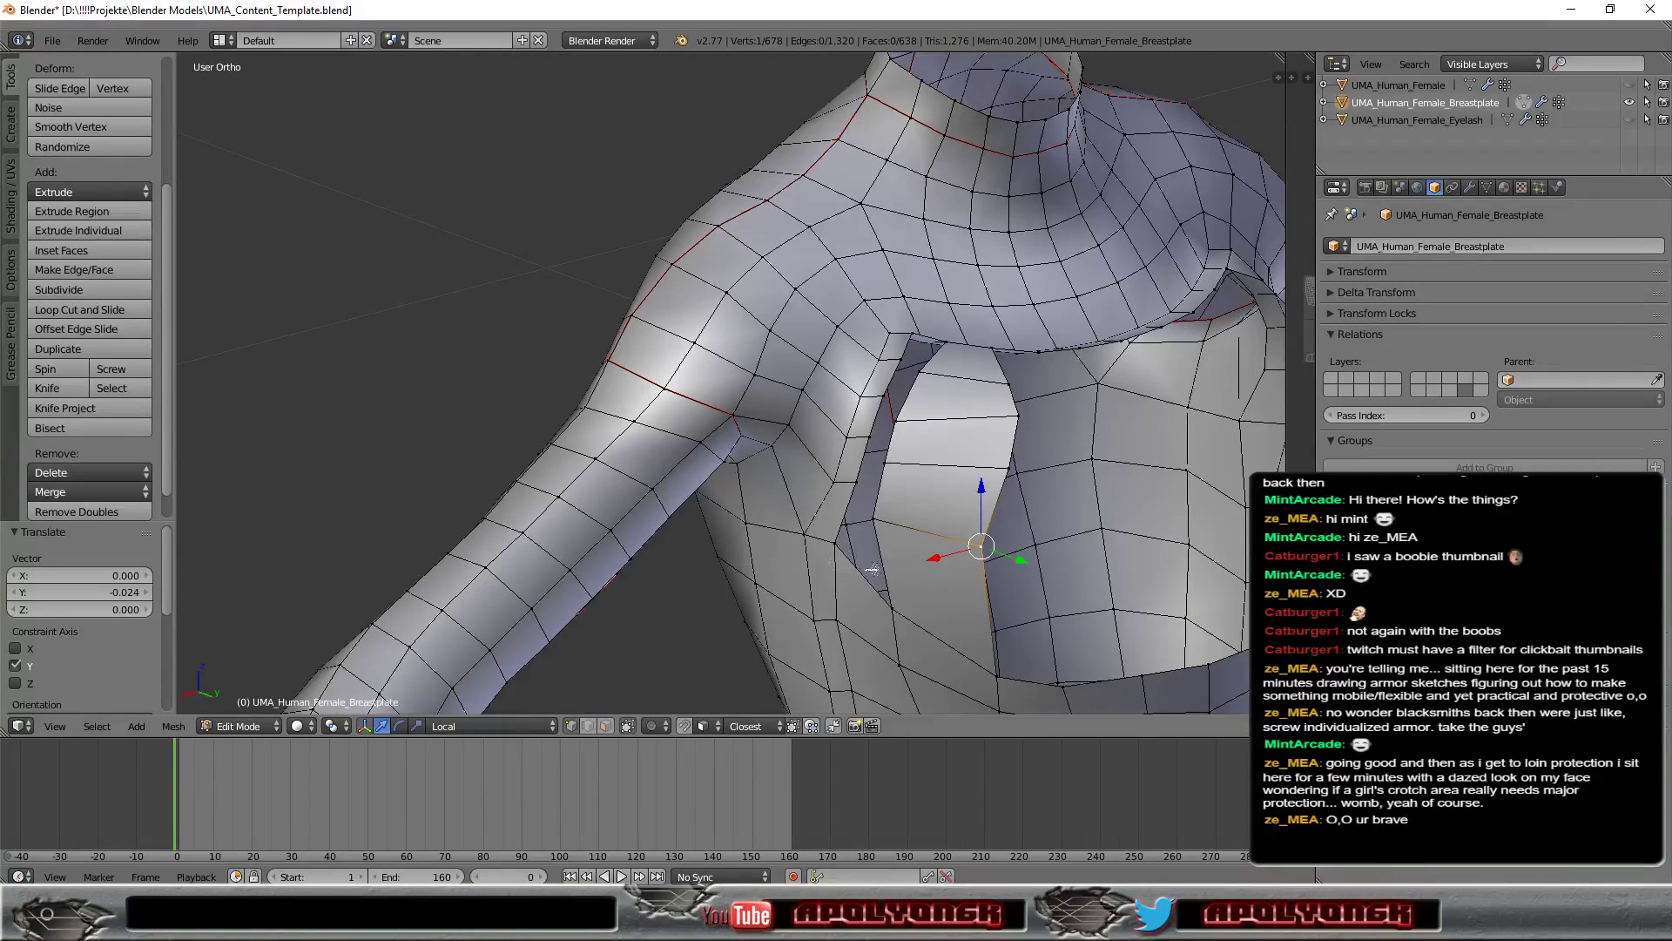
Step: Fill the first two gaps between the chest strip and shoulder with new faces from their bordering edges
left_click(603, 727)
right_click(884, 567)
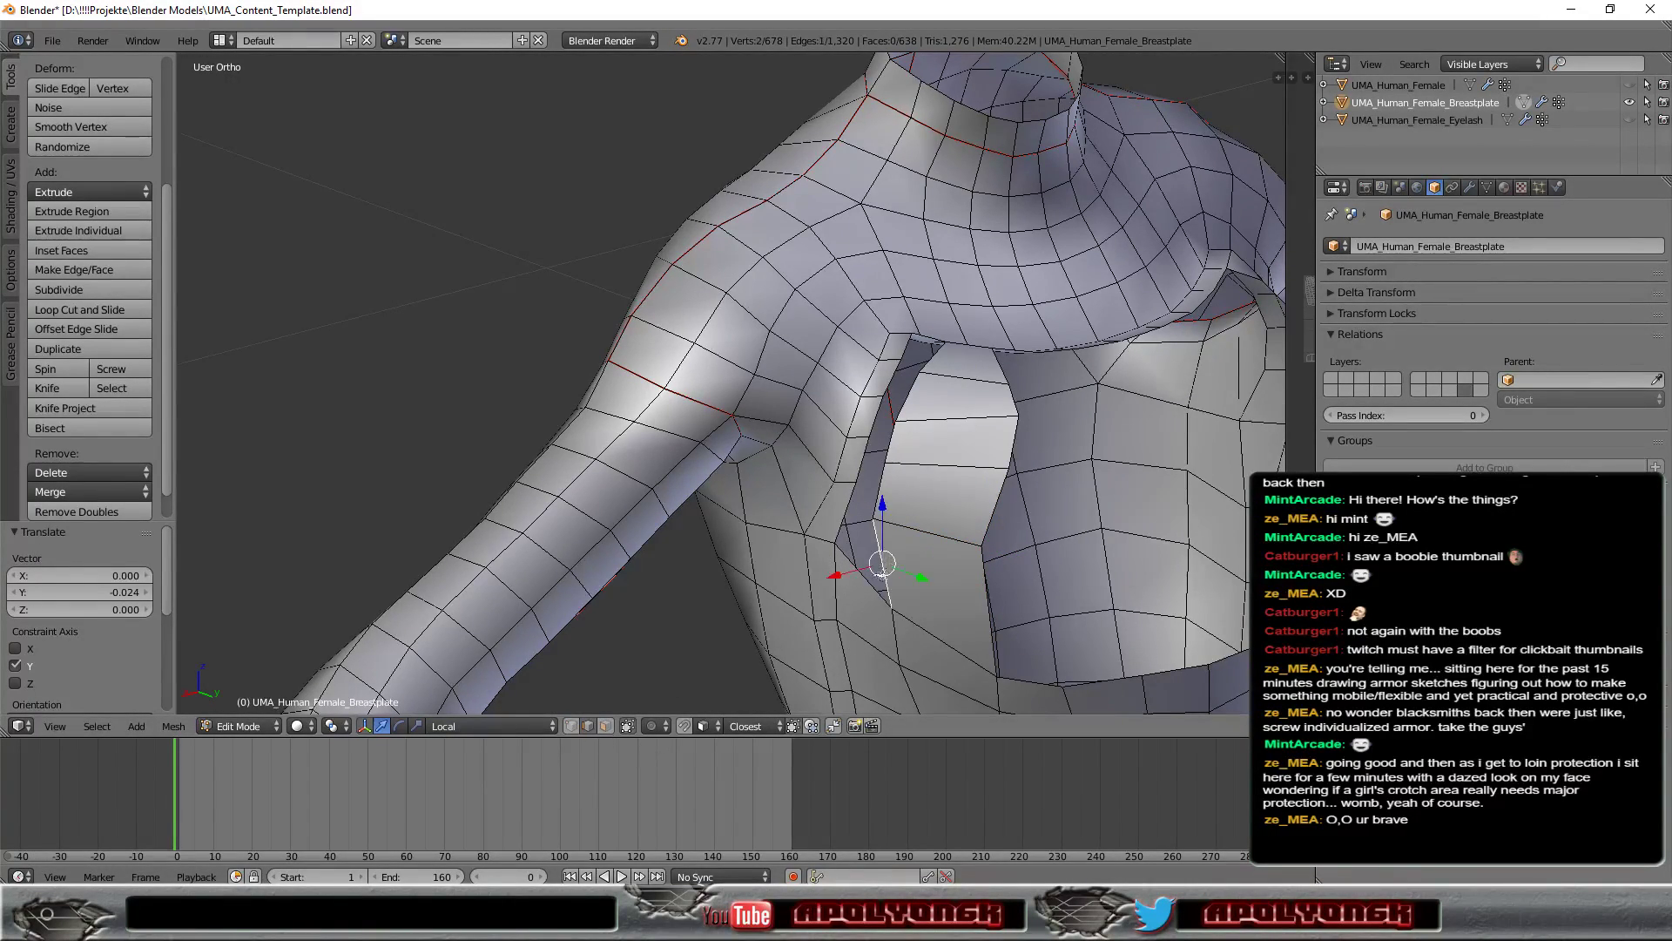
right_click(868, 582, "shift")
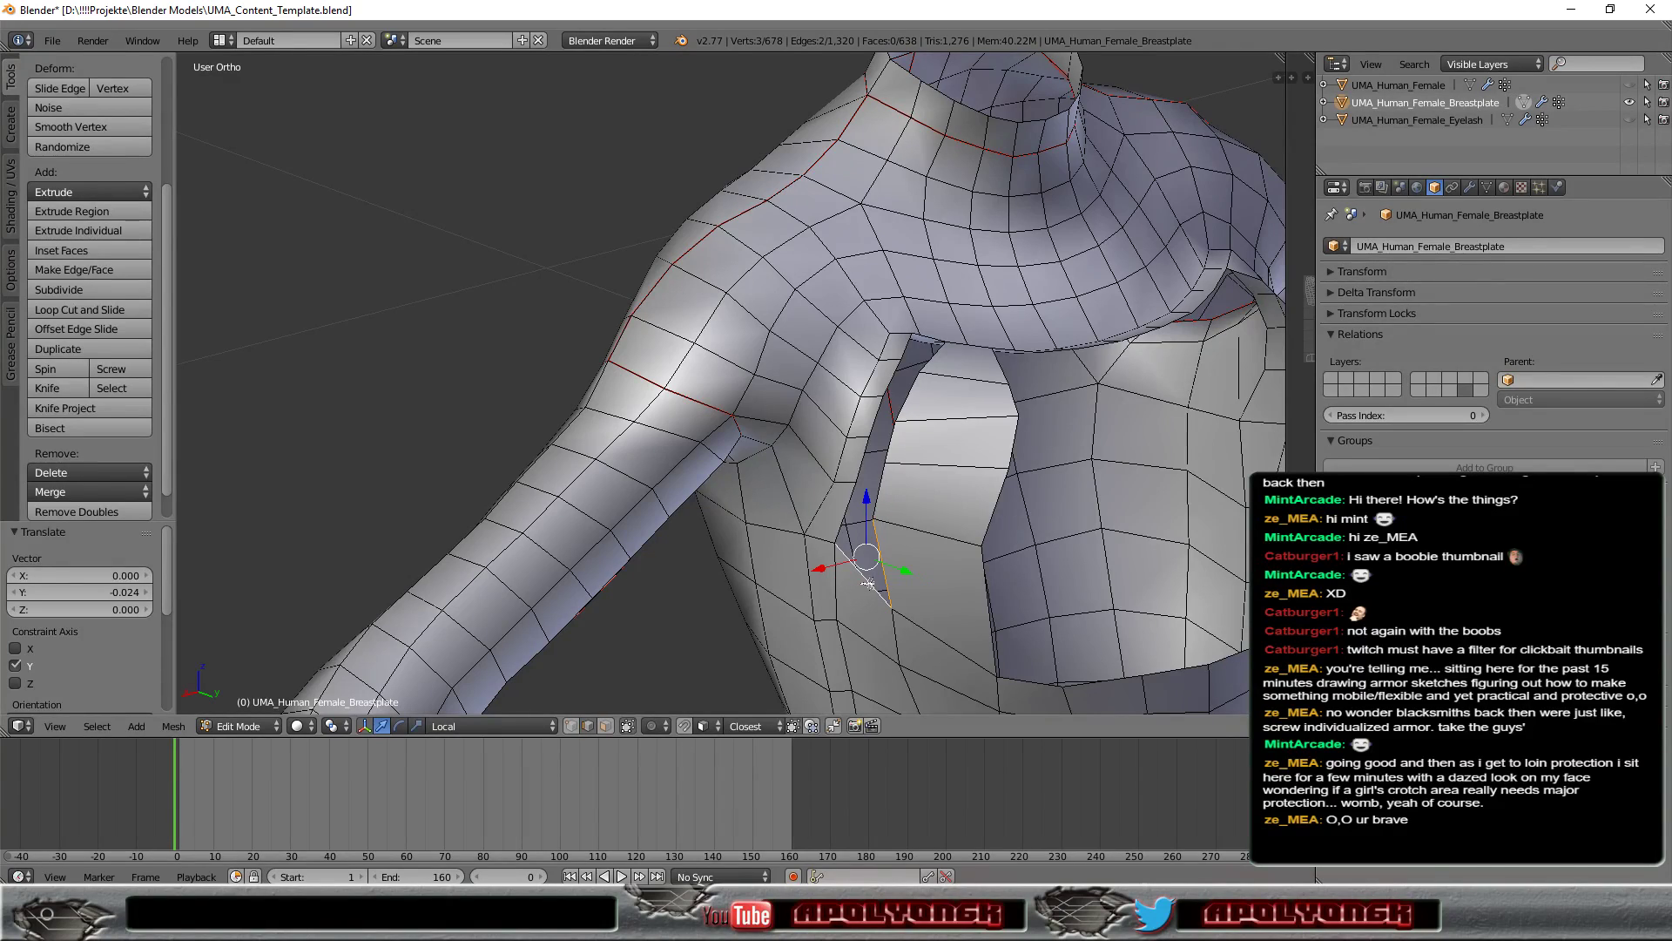
right_click(836, 533, "shift")
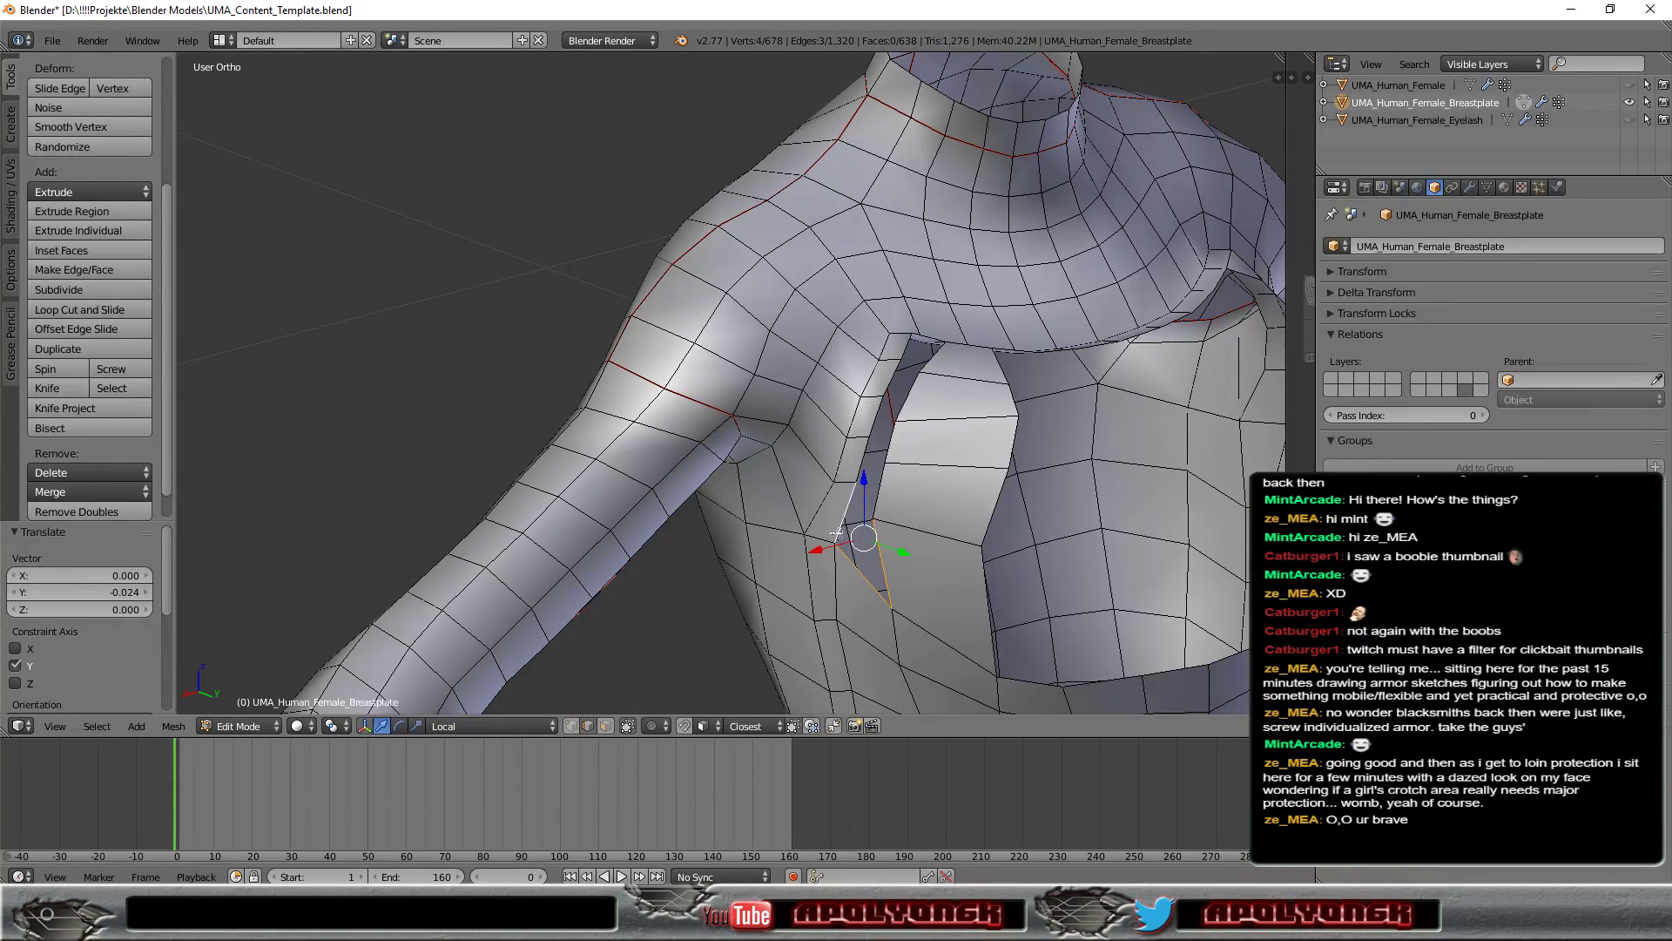
left_click(84, 270)
right_click(856, 460)
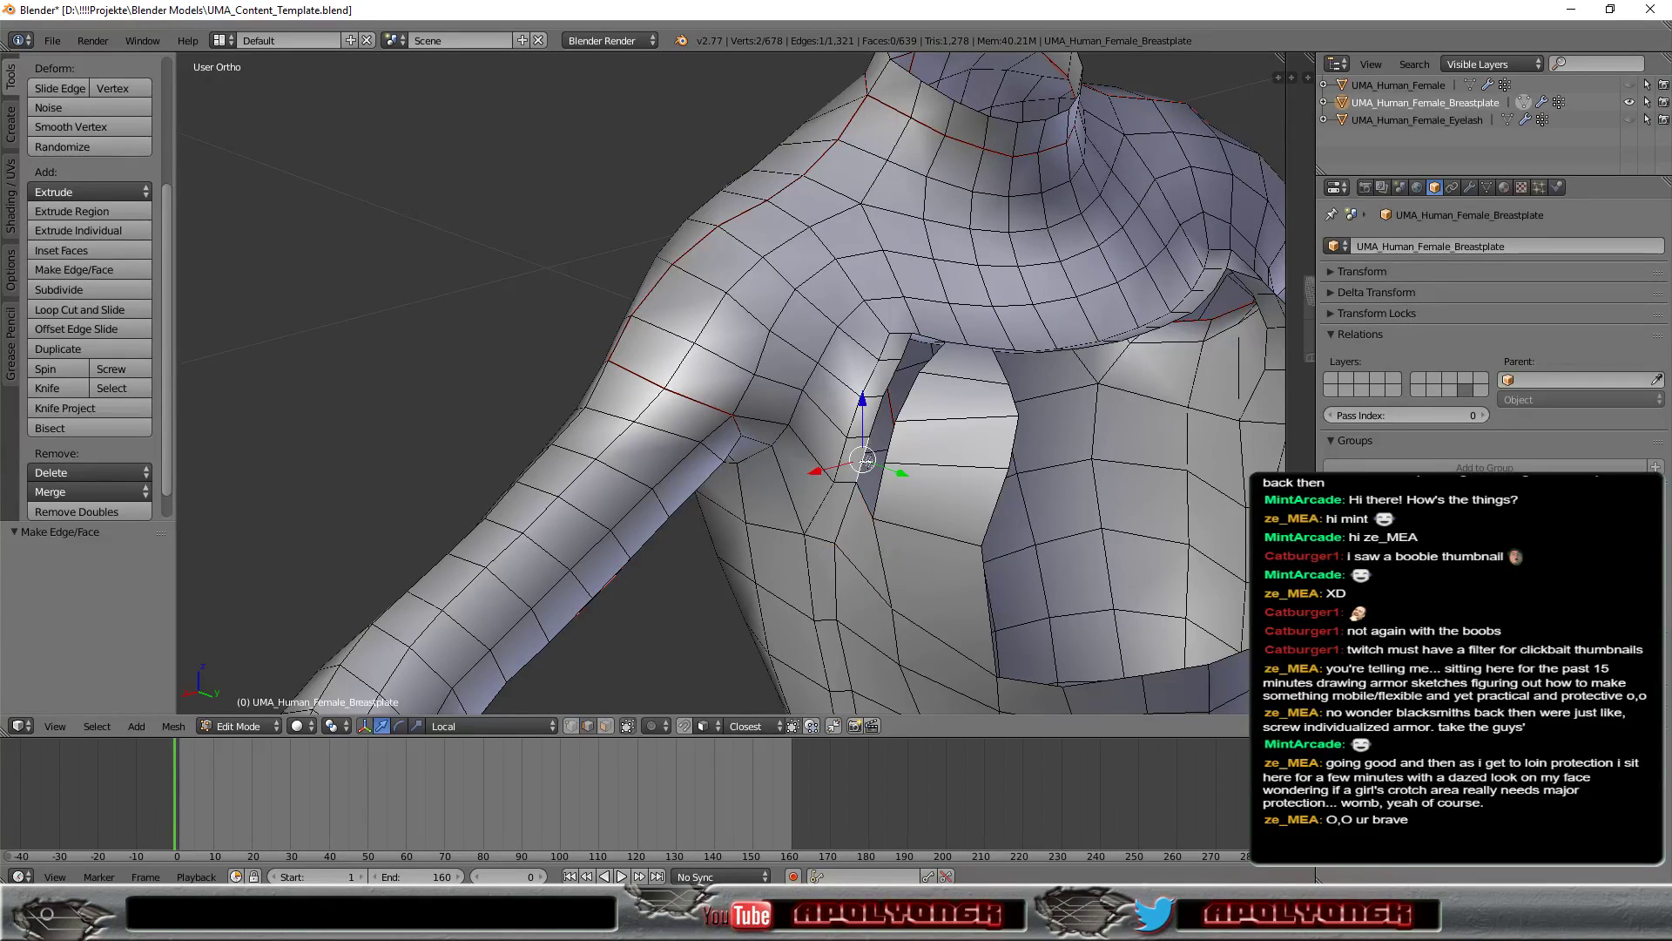
right_click(865, 498, "shift")
right_click(882, 491, "shift")
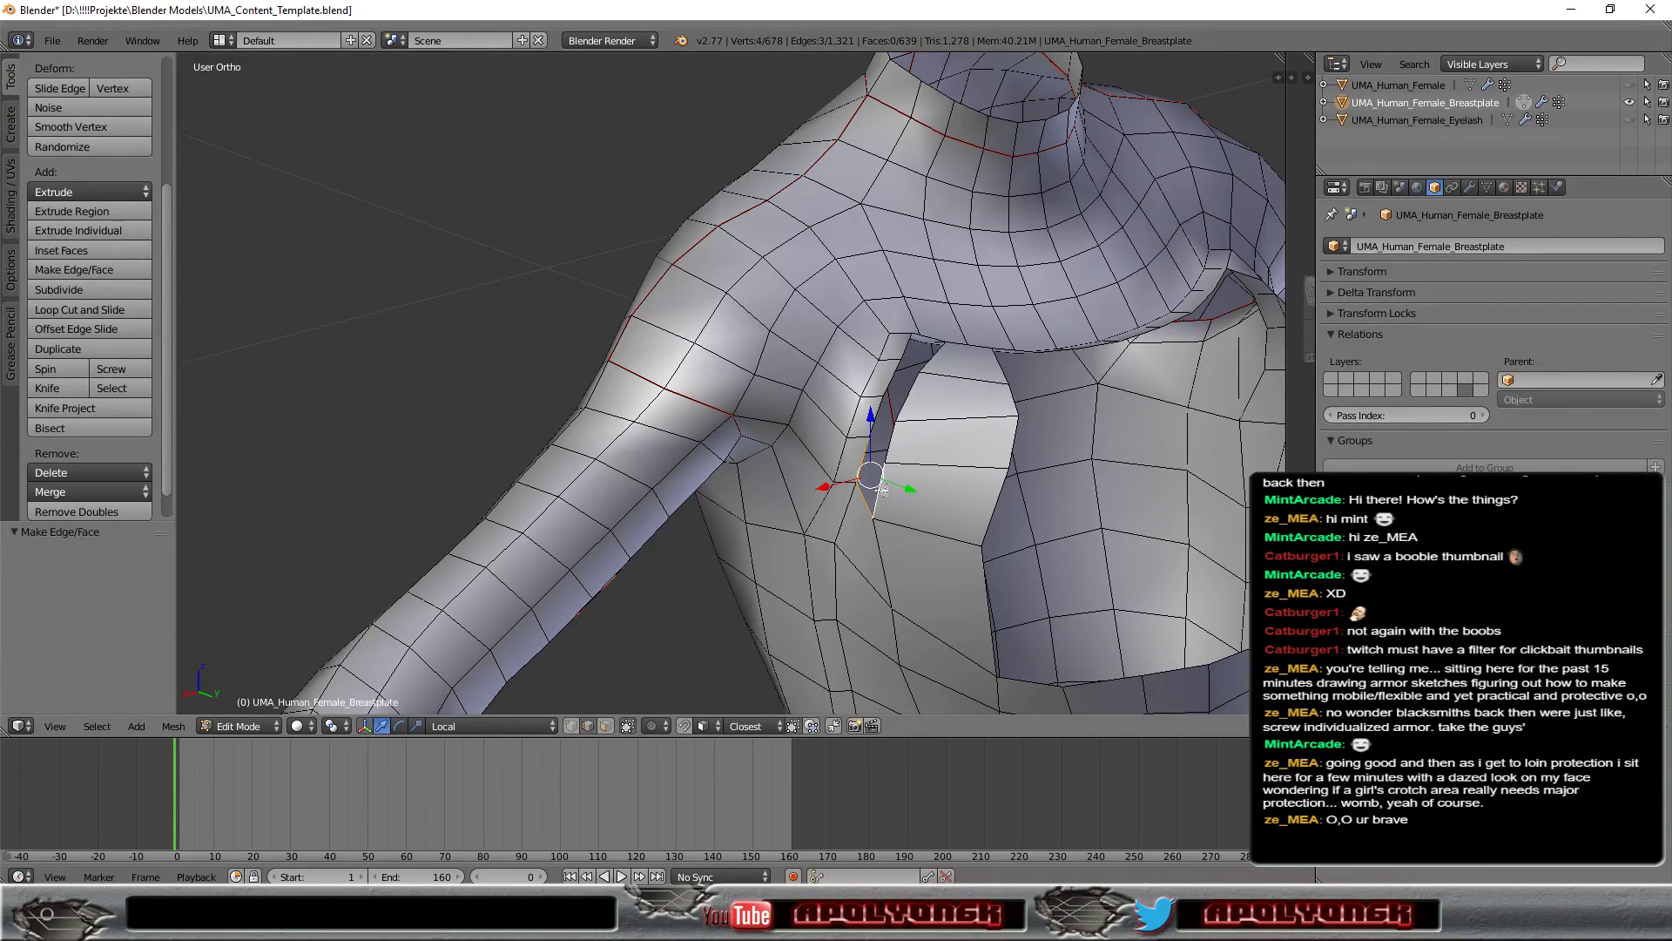
left_click(90, 270)
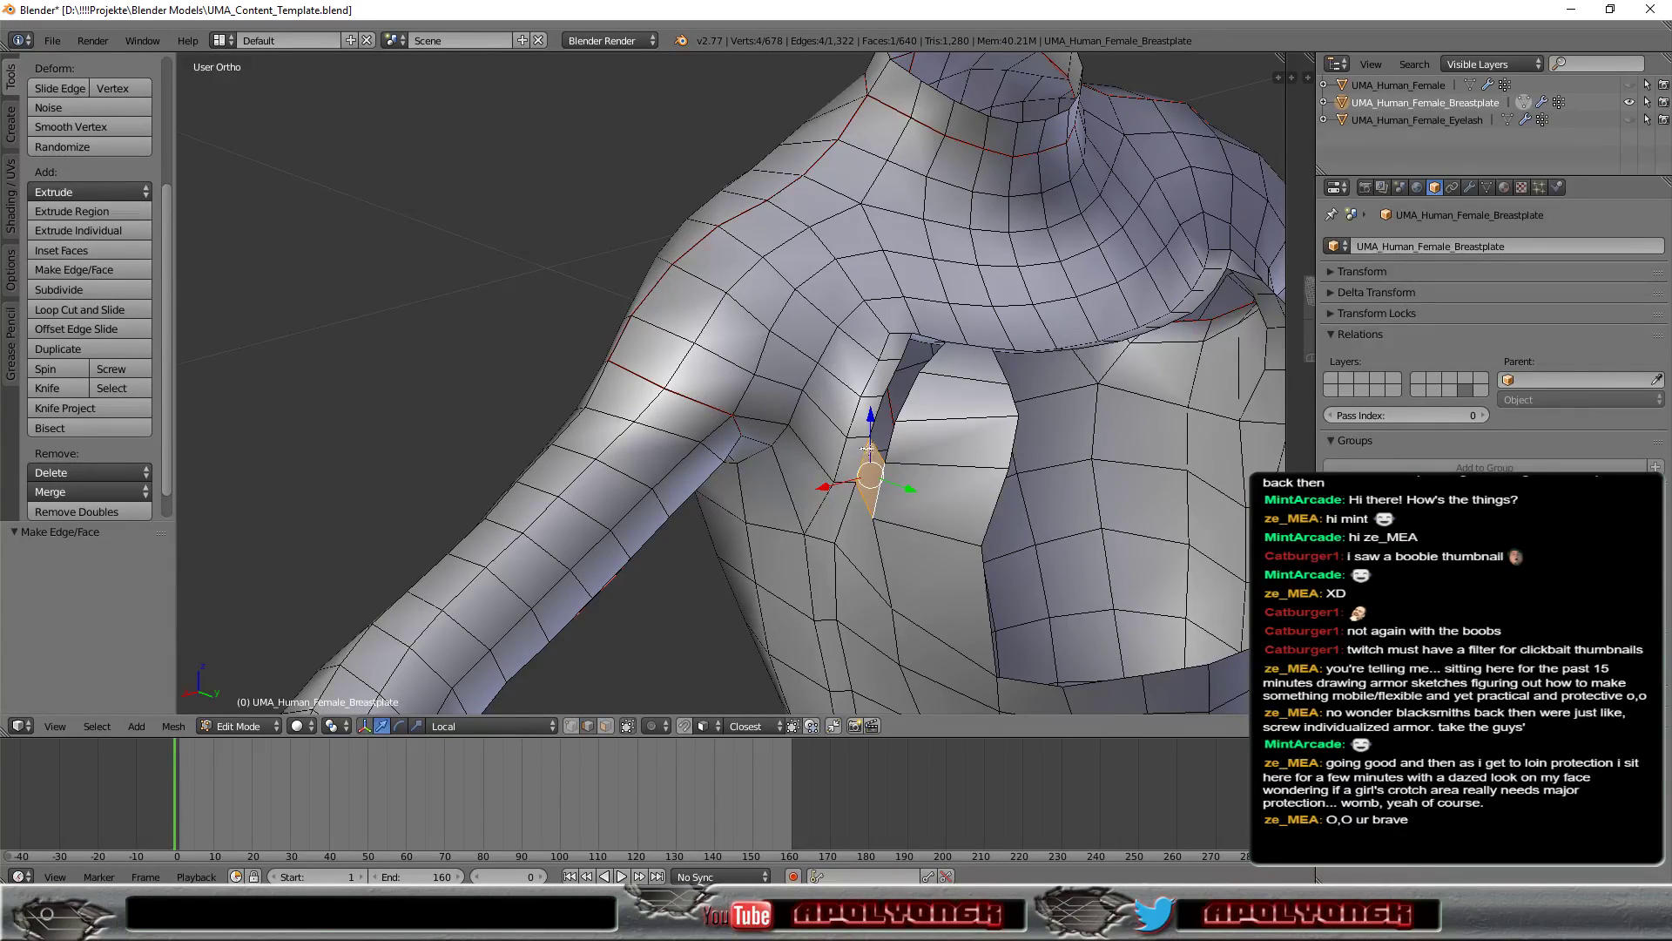
Step: Fill the third and fourth gaps near the armpit with new faces
right_click(878, 449)
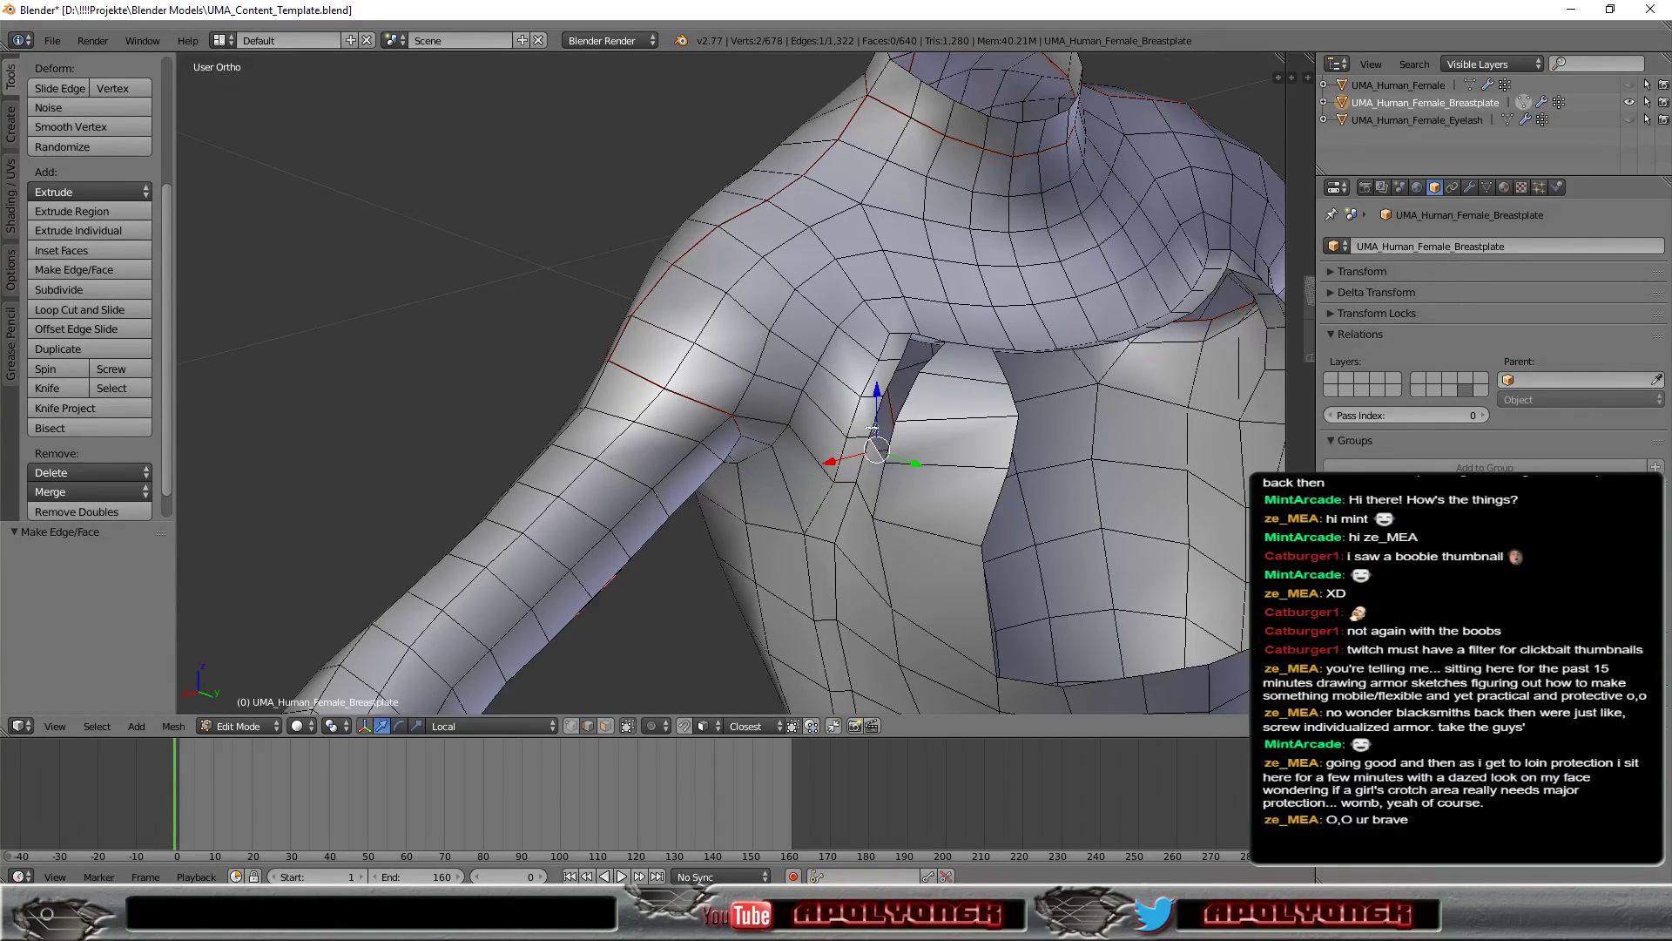
right_click(893, 439, "shift")
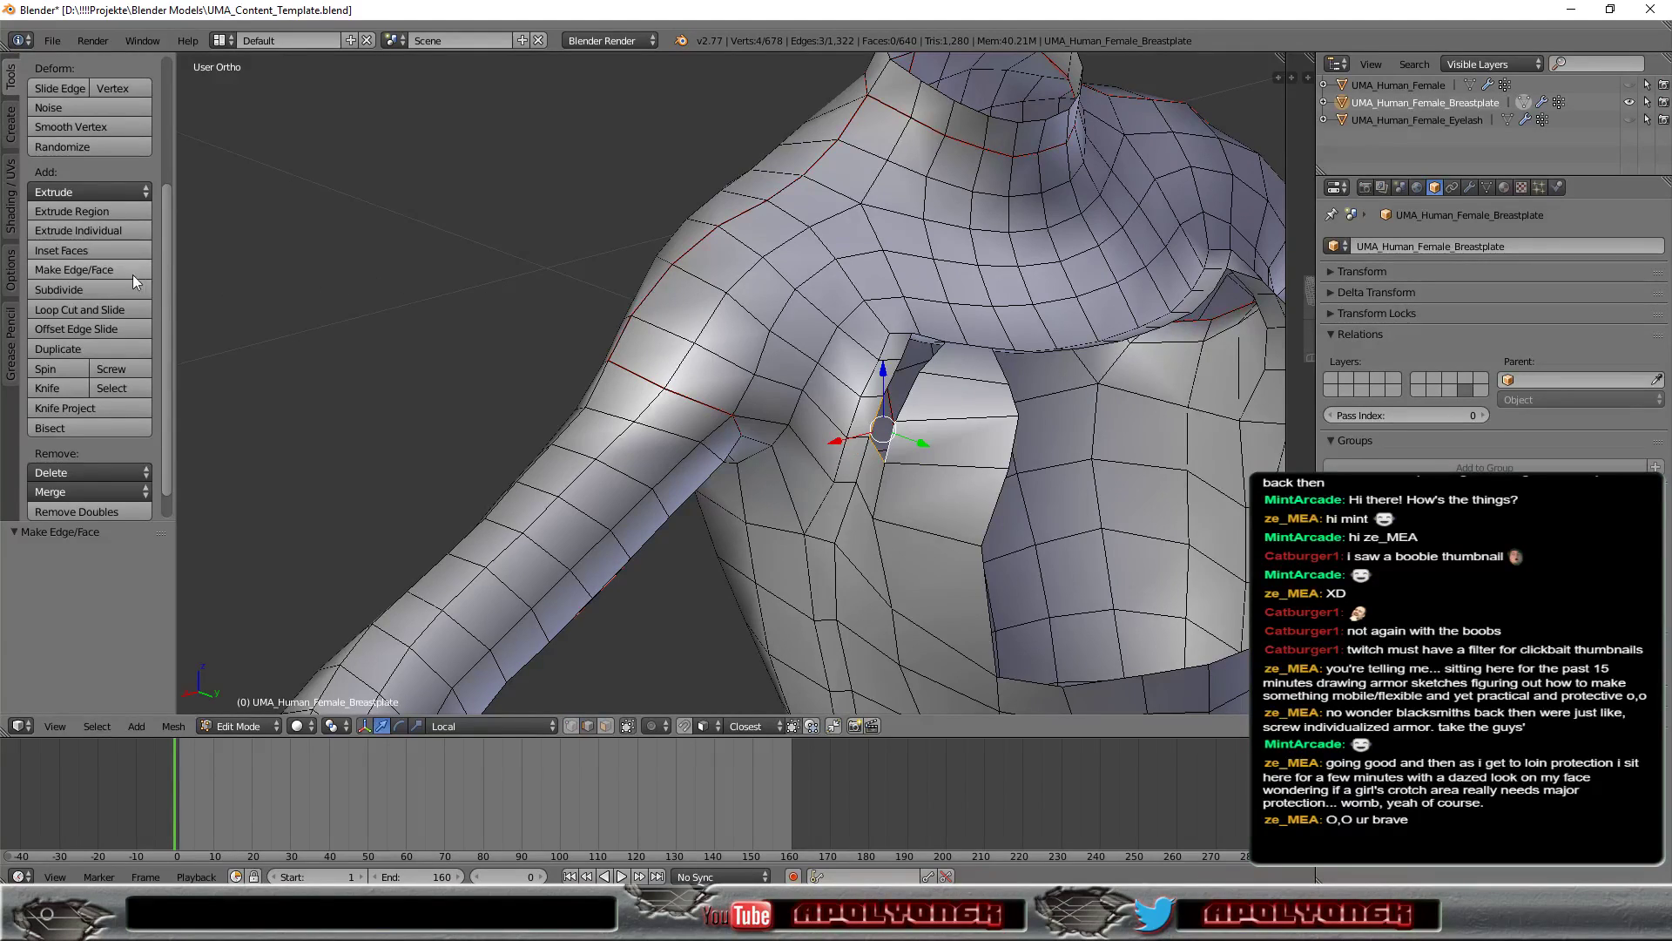
left_click(96, 272)
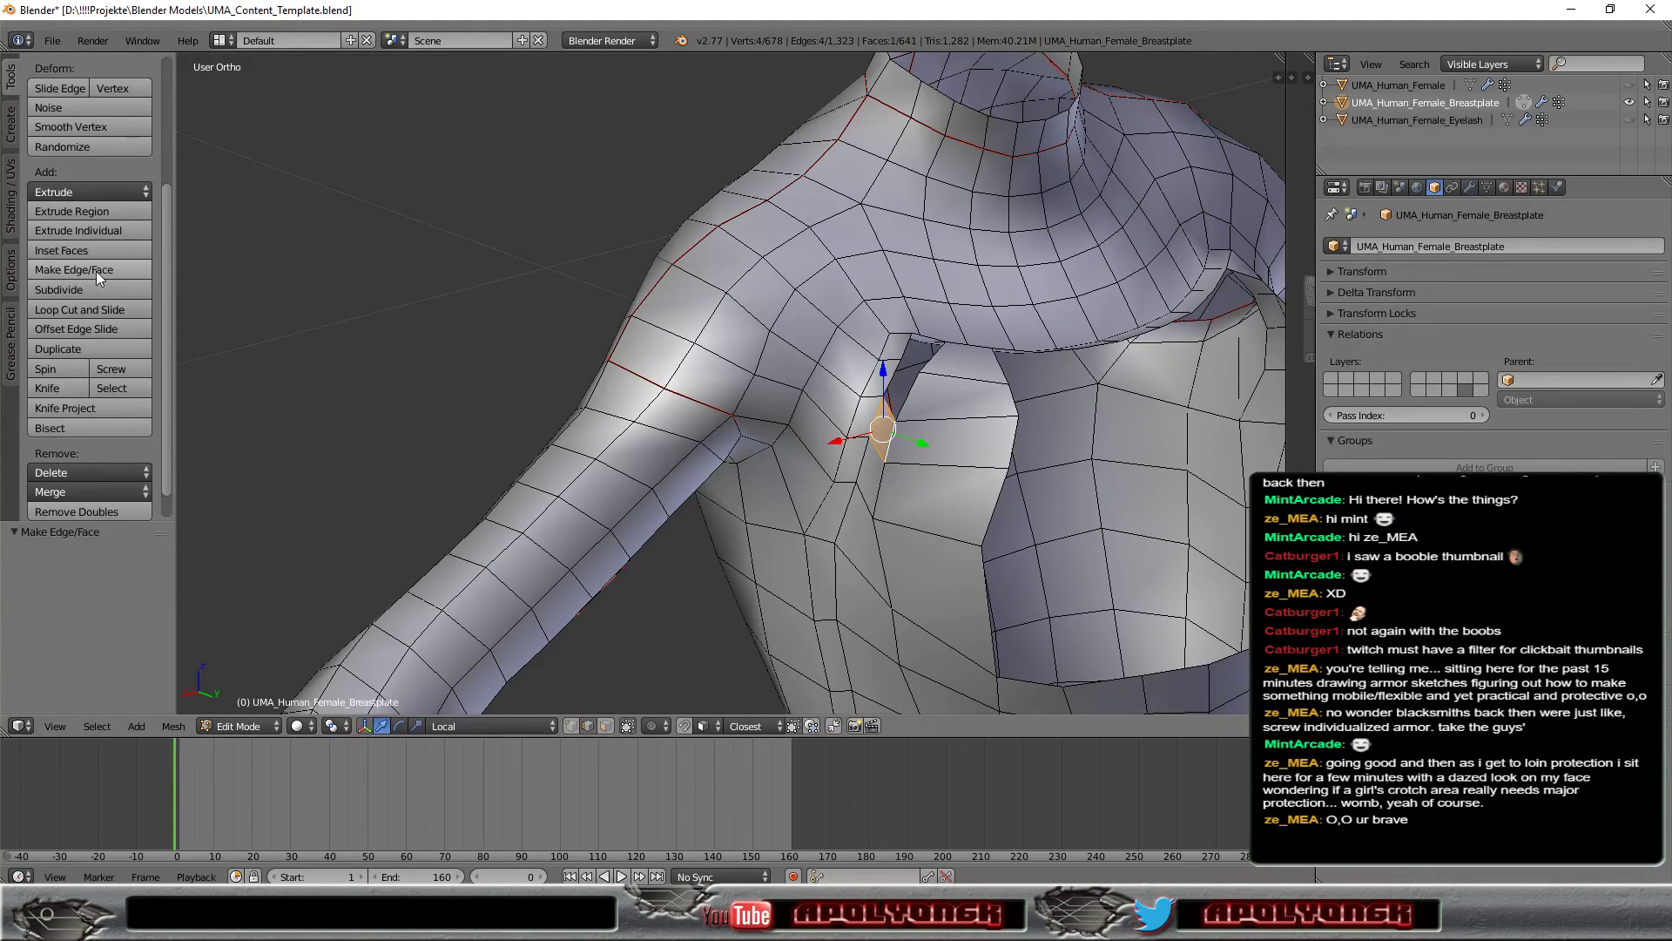
right_click(894, 381)
right_click(904, 407, "shift")
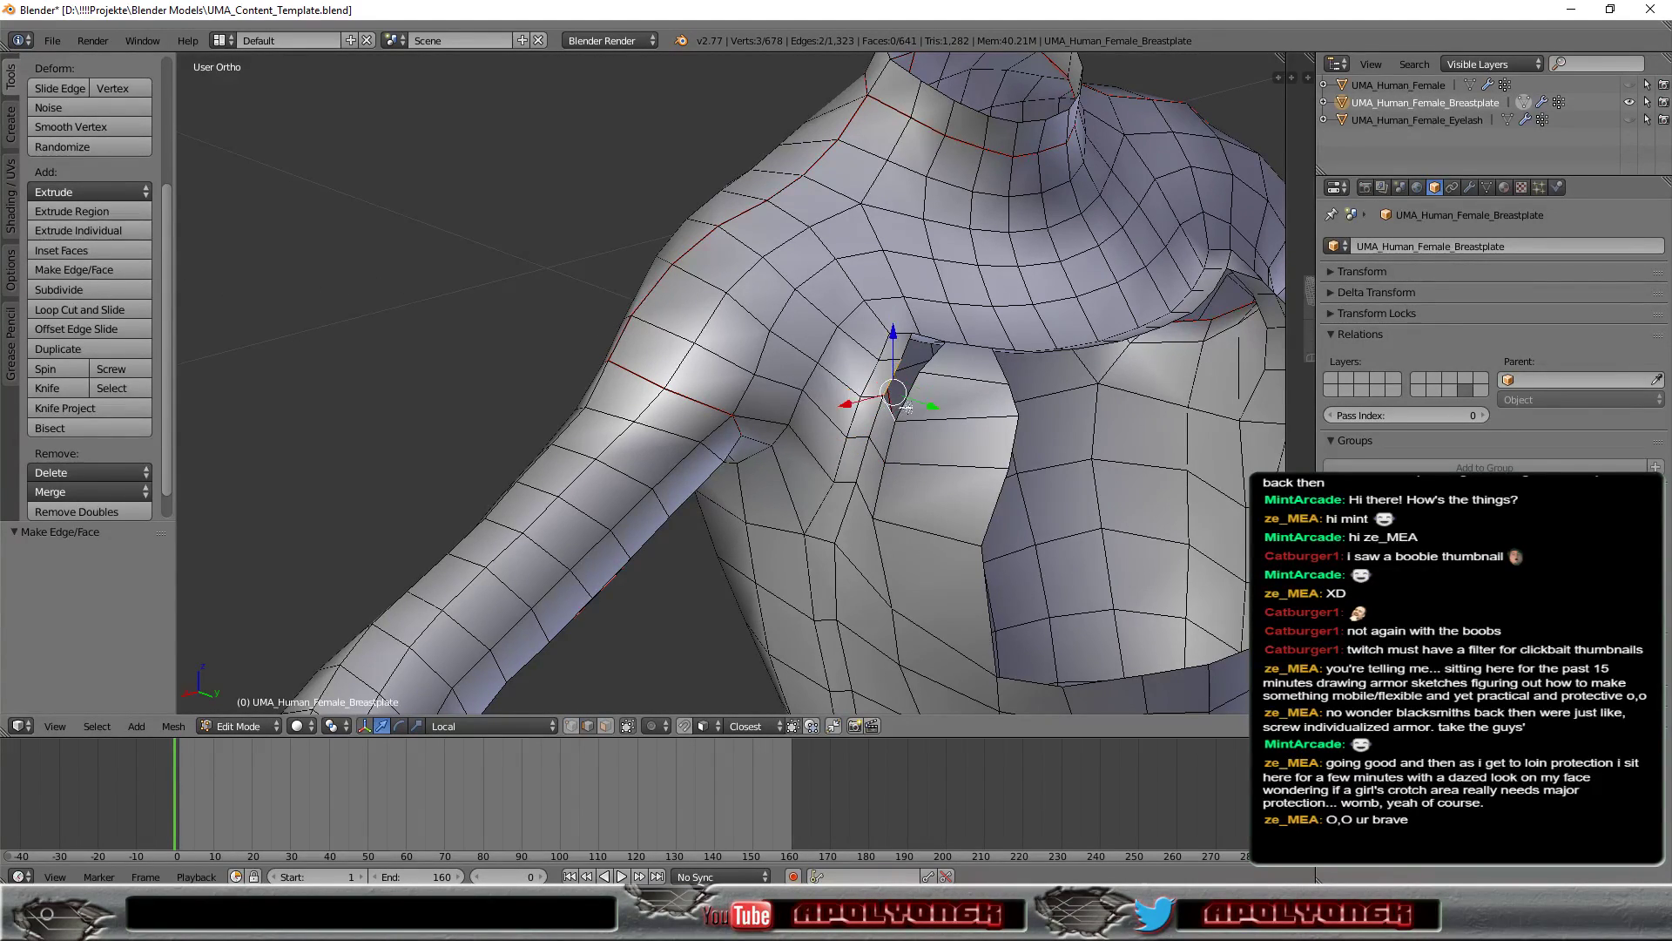
right_click(908, 394, "shift")
left_click(113, 270)
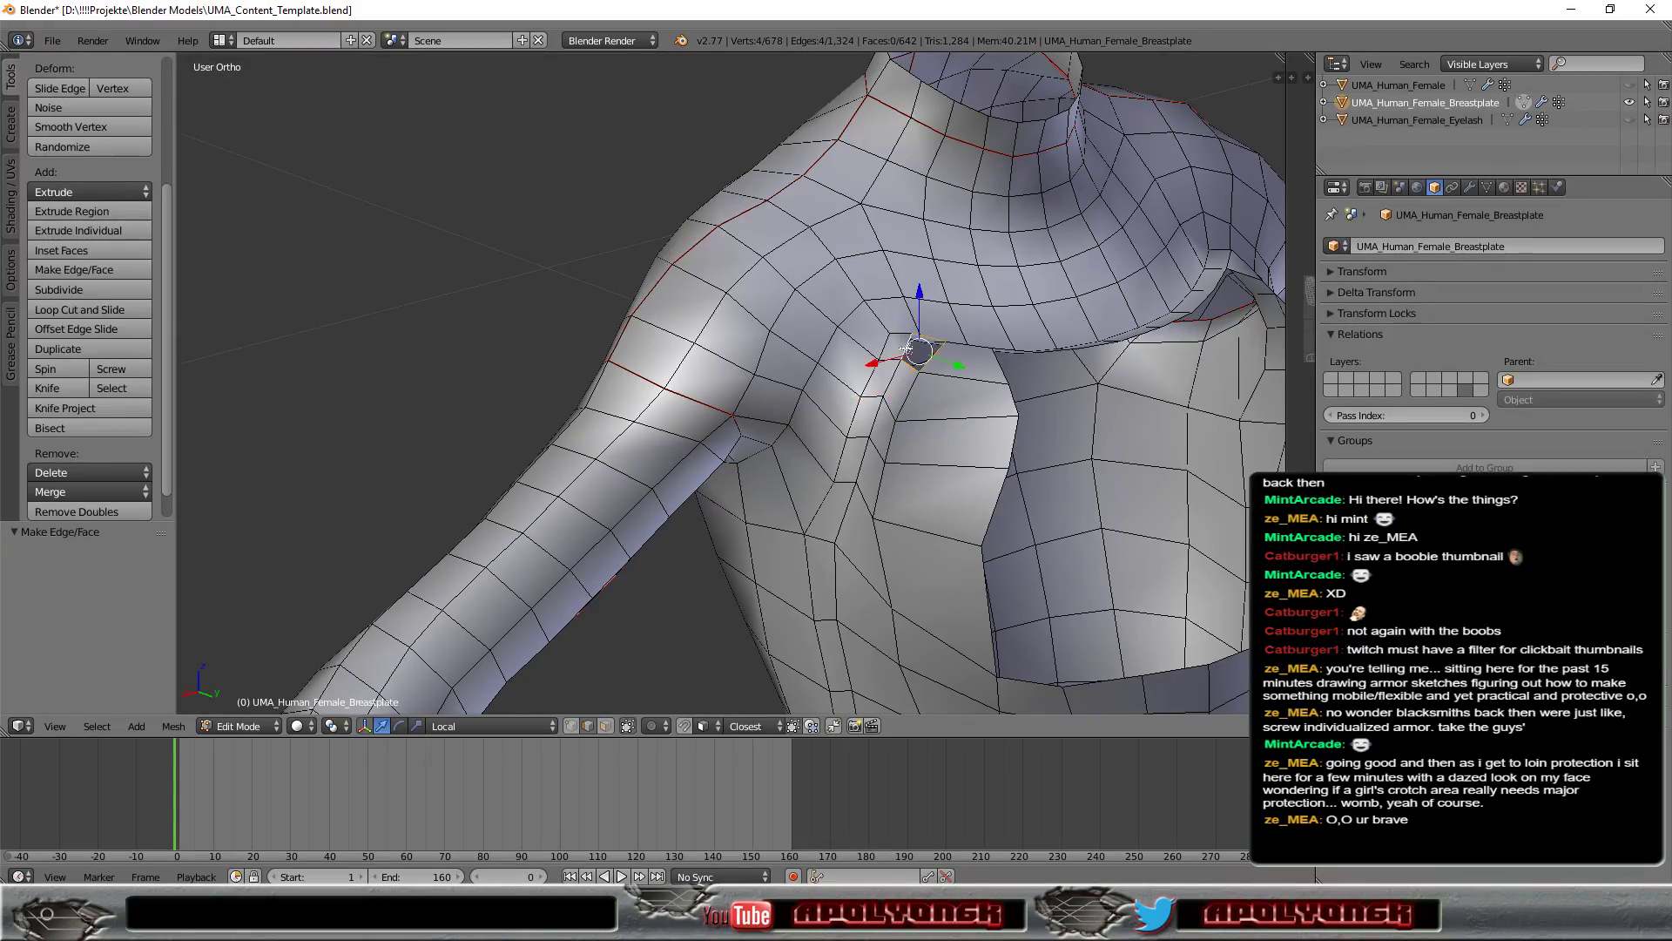
Step: Fill the last gap near the shoulder with a new face
left_click(96, 270)
scroll(1081, 451, "down", 4)
mouse_move(1082, 451)
middle_mouse_down()
mouse_move(1019, 348)
mouse_move(784, 392)
middle_mouse_up()
scroll(1019, 348, "up", 3)
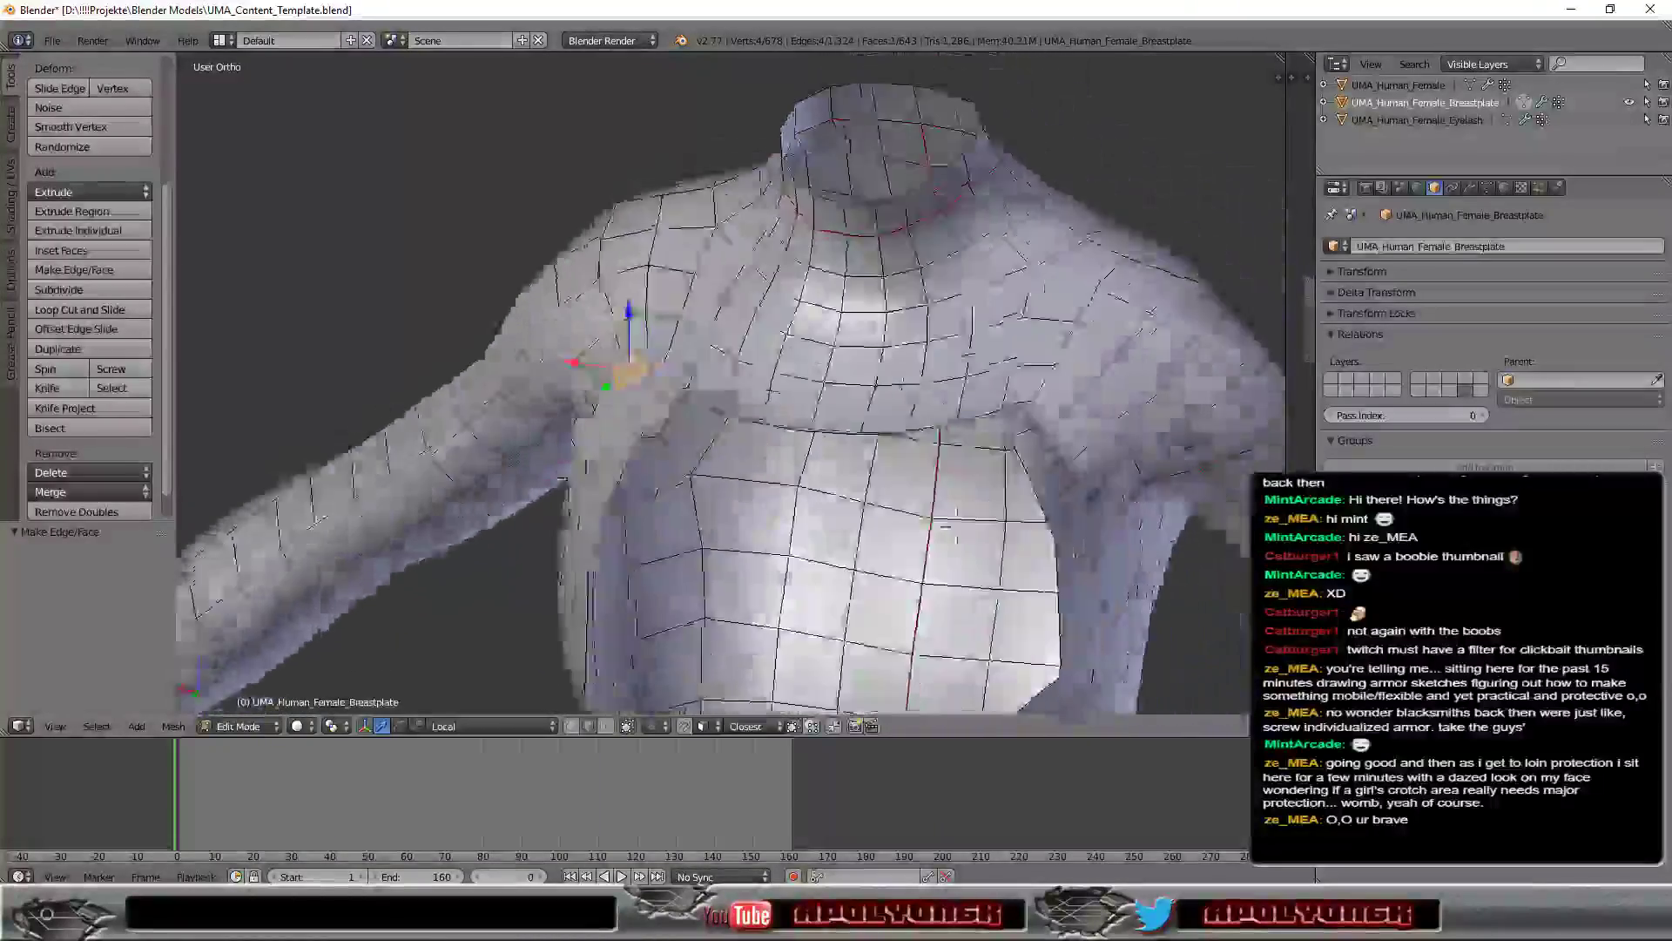
mouse_move(826, 524)
middle_mouse_down()
mouse_move(973, 528)
mouse_move(851, 555)
mouse_move(1136, 522)
mouse_move(1106, 558)
middle_mouse_up()
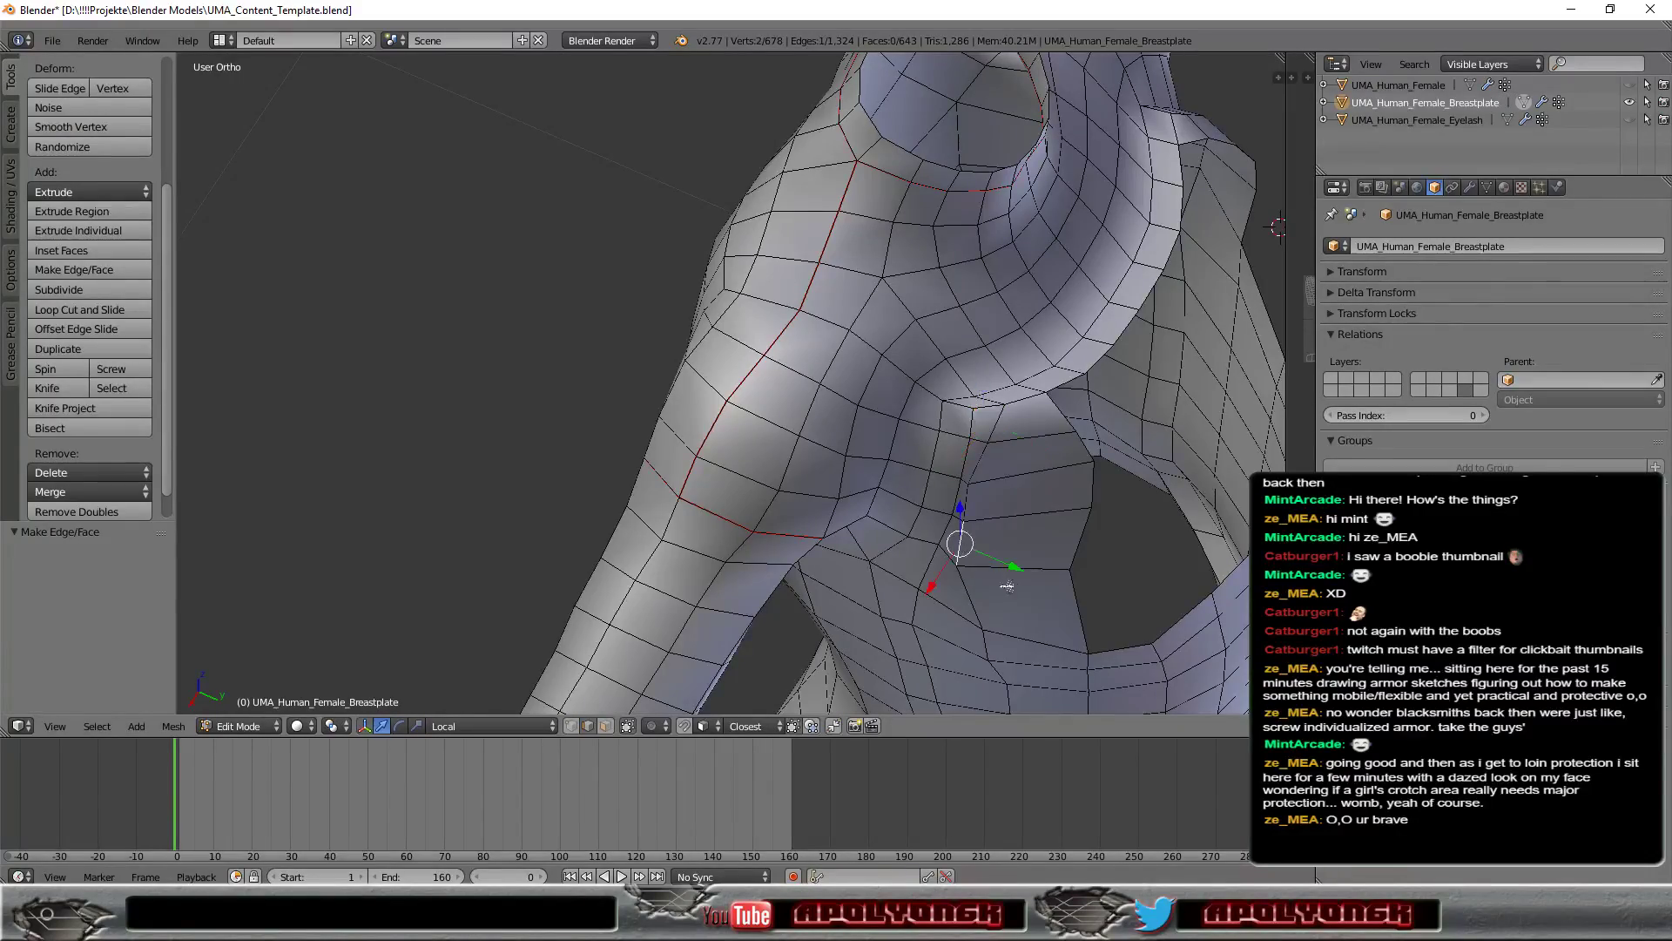
Step: Nudge the vertex and the edge under the arm outward along Y
middle_click_drag(1022, 601, 765, 683)
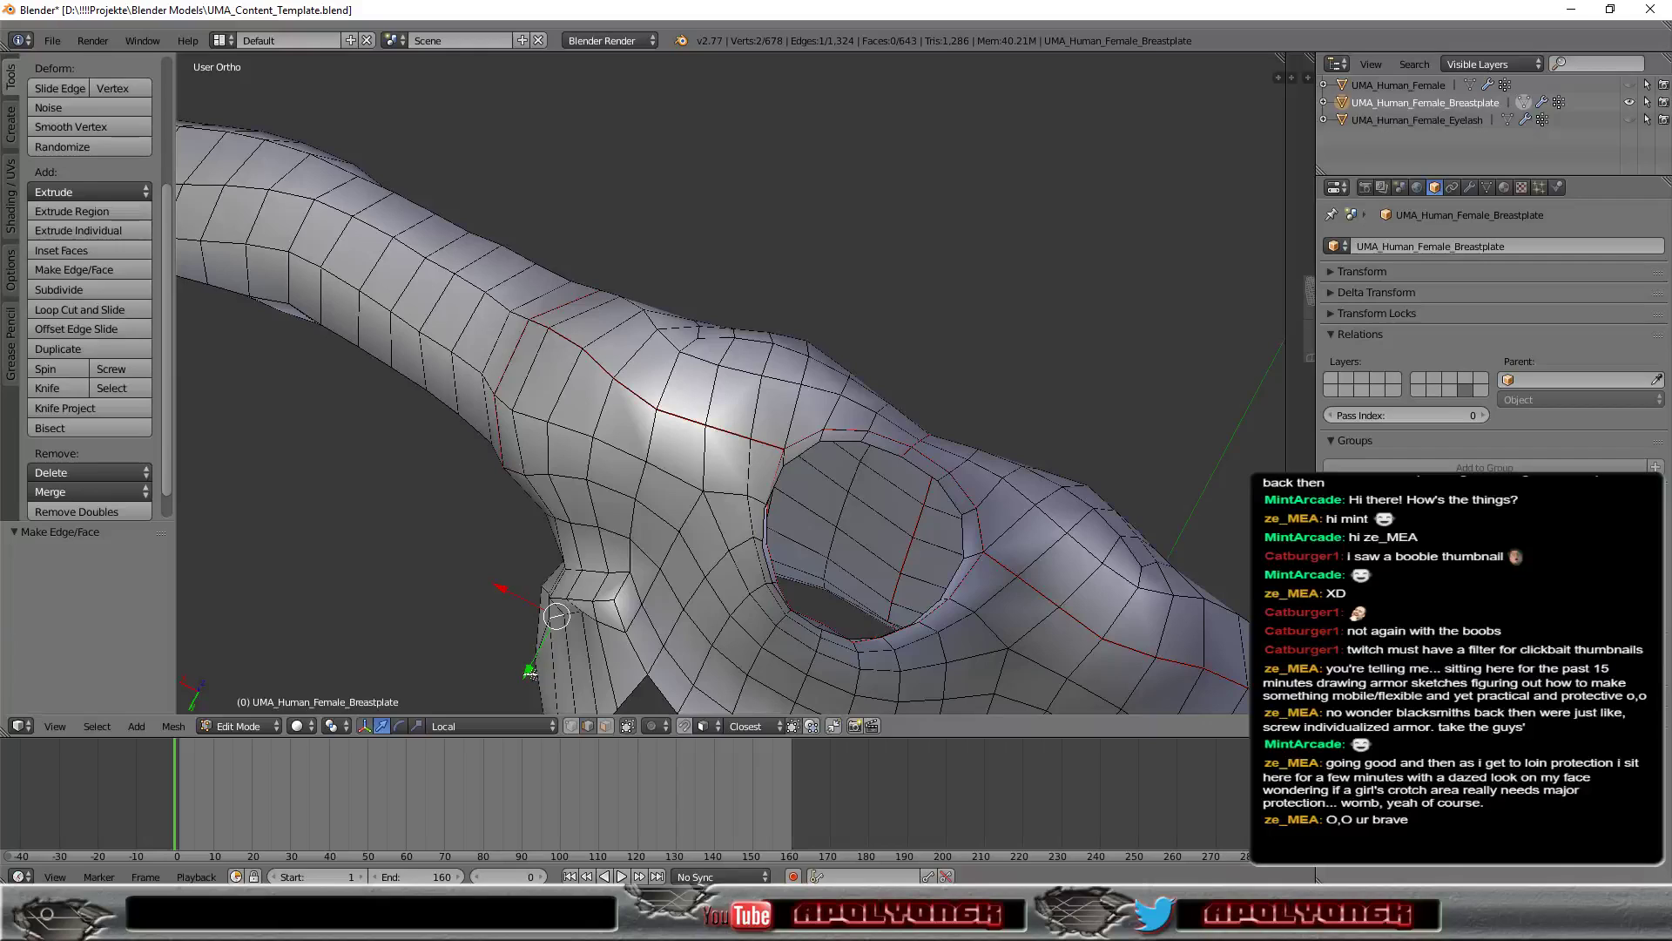
left_click_drag(529, 672, 546, 654)
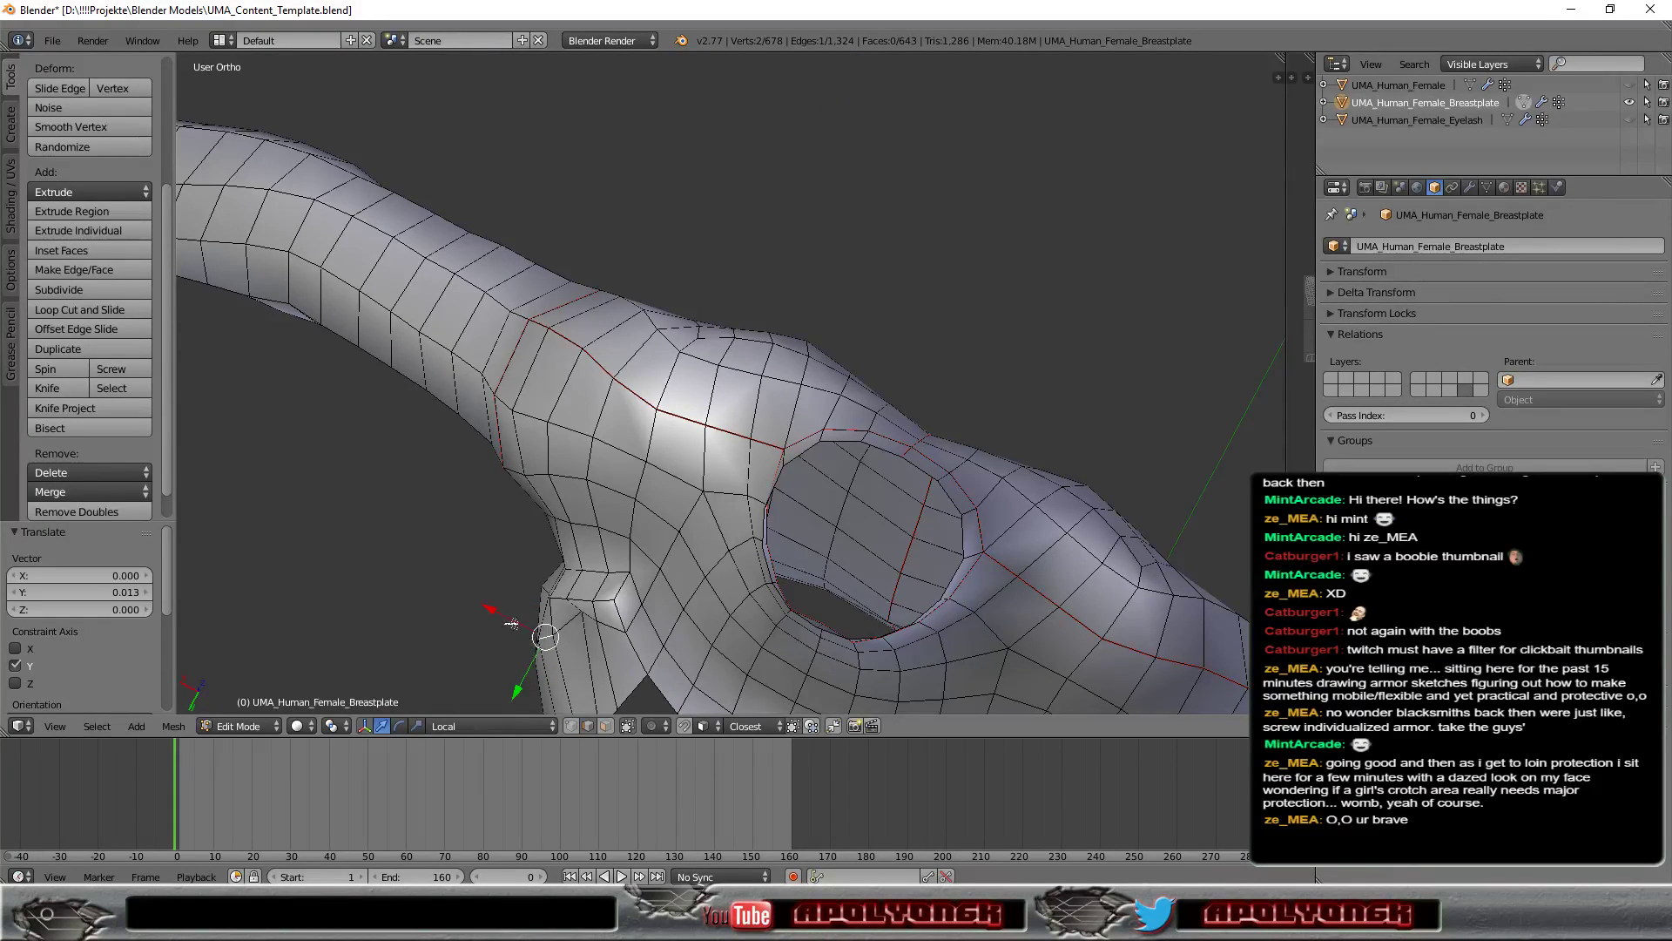
middle_click_drag(686, 629, 690, 630)
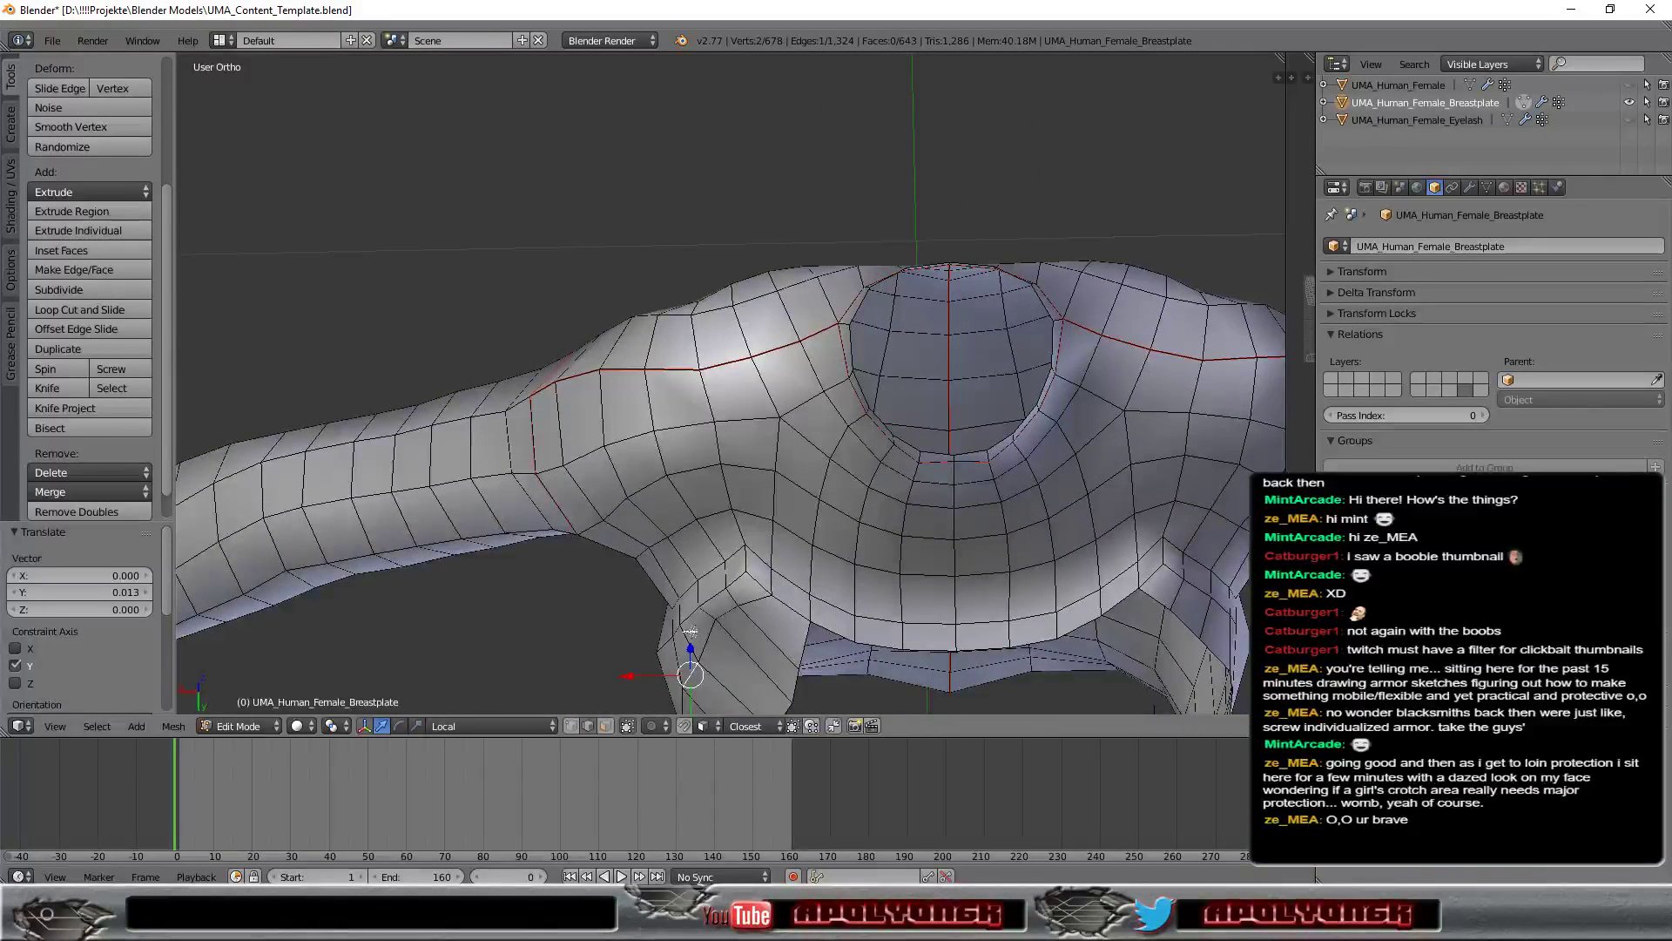
right_click(725, 615)
left_click_drag(728, 656, 732, 676)
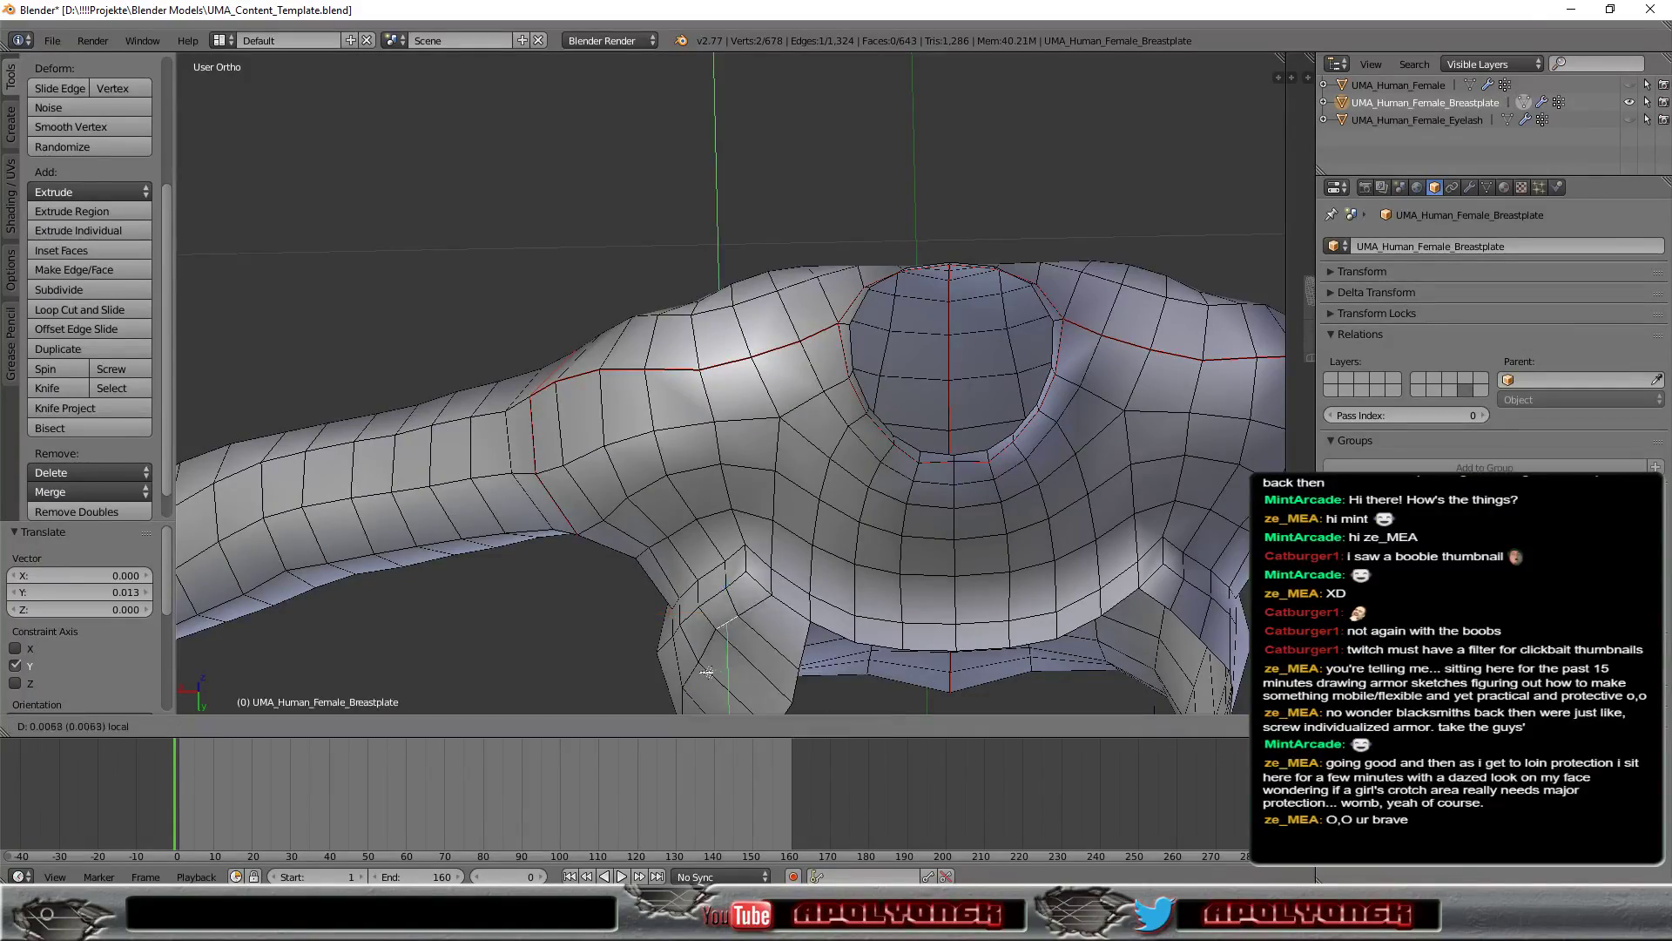
mouse_move(734, 678)
middle_mouse_down()
mouse_move(895, 610)
mouse_move(688, 220)
mouse_move(831, 554)
mouse_move(655, 566)
middle_mouse_up()
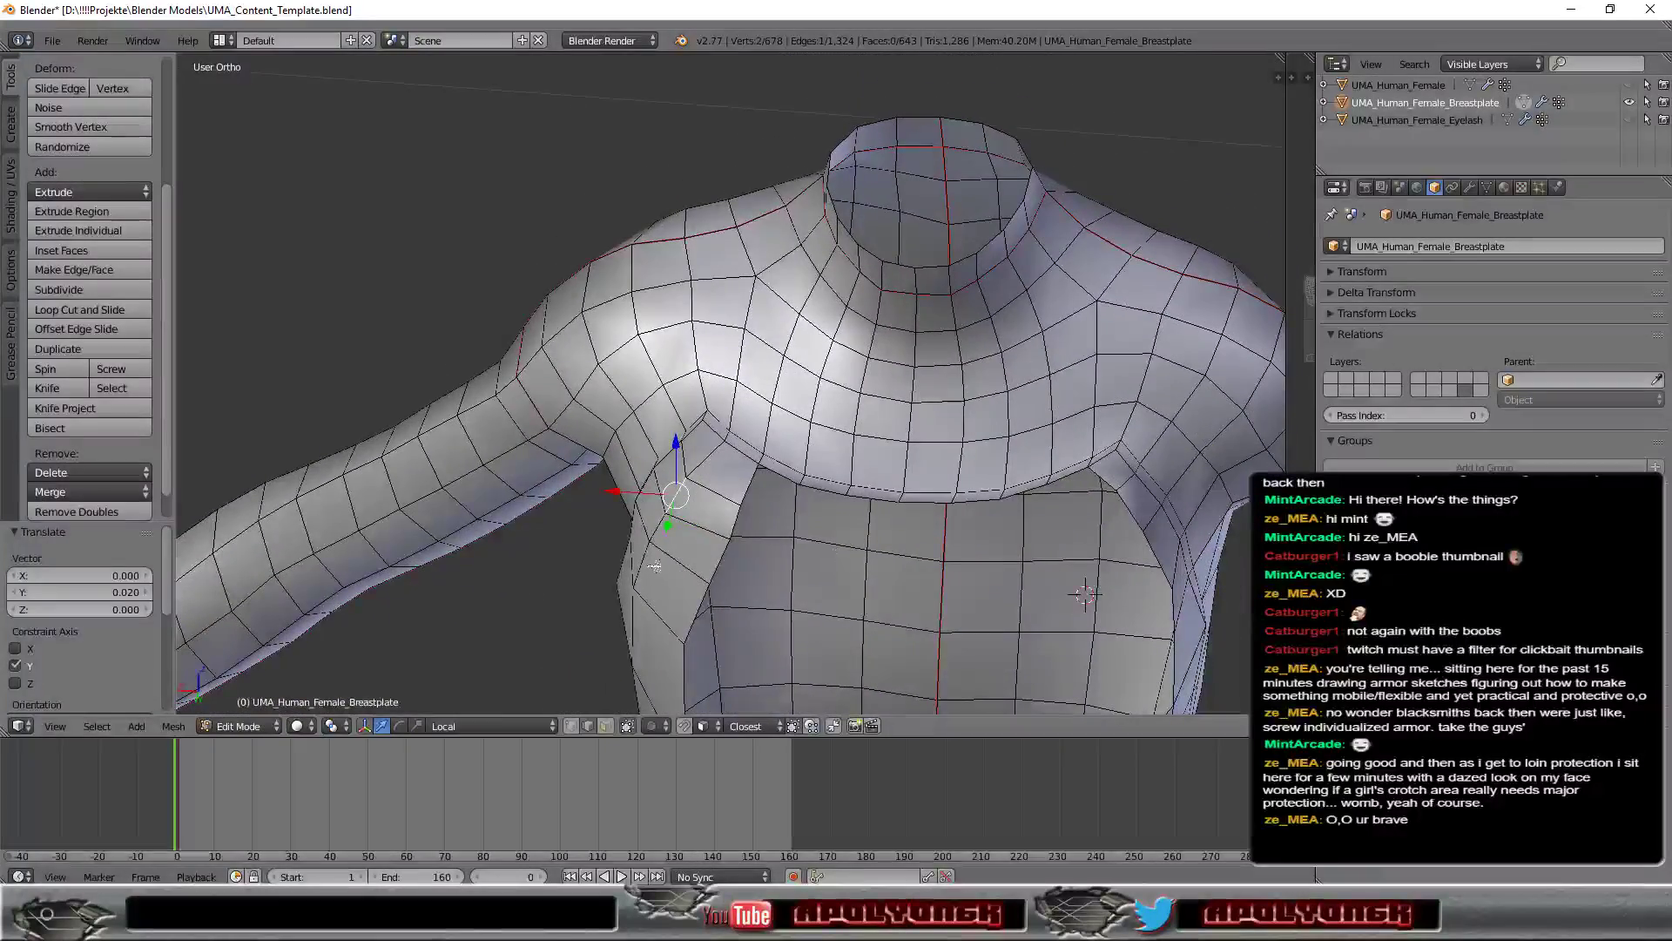
Step: Nudge a vertex near the armpit slightly along Y
right_click(639, 565)
key("g")
key("y")
left_click(631, 602)
mouse_move(632, 603)
middle_mouse_down()
mouse_move(986, 673)
mouse_move(1017, 193)
mouse_move(847, 265)
mouse_move(842, 159)
mouse_move(802, 107)
mouse_move(784, 157)
middle_mouse_up()
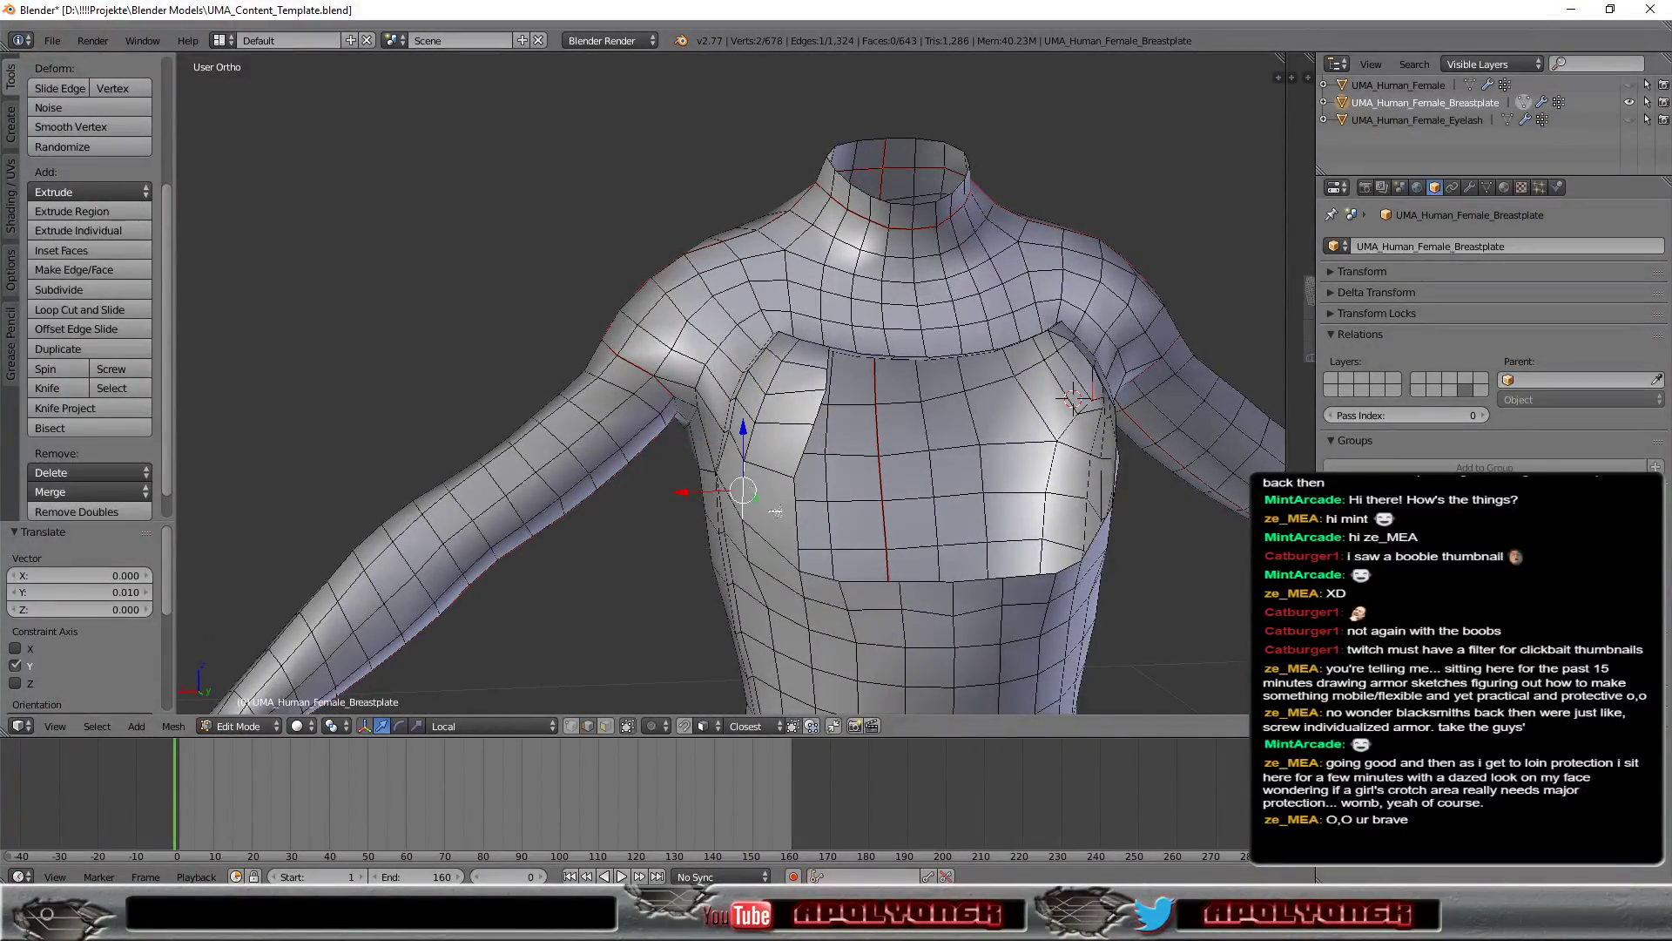
middle_click_drag(776, 512, 935, 676)
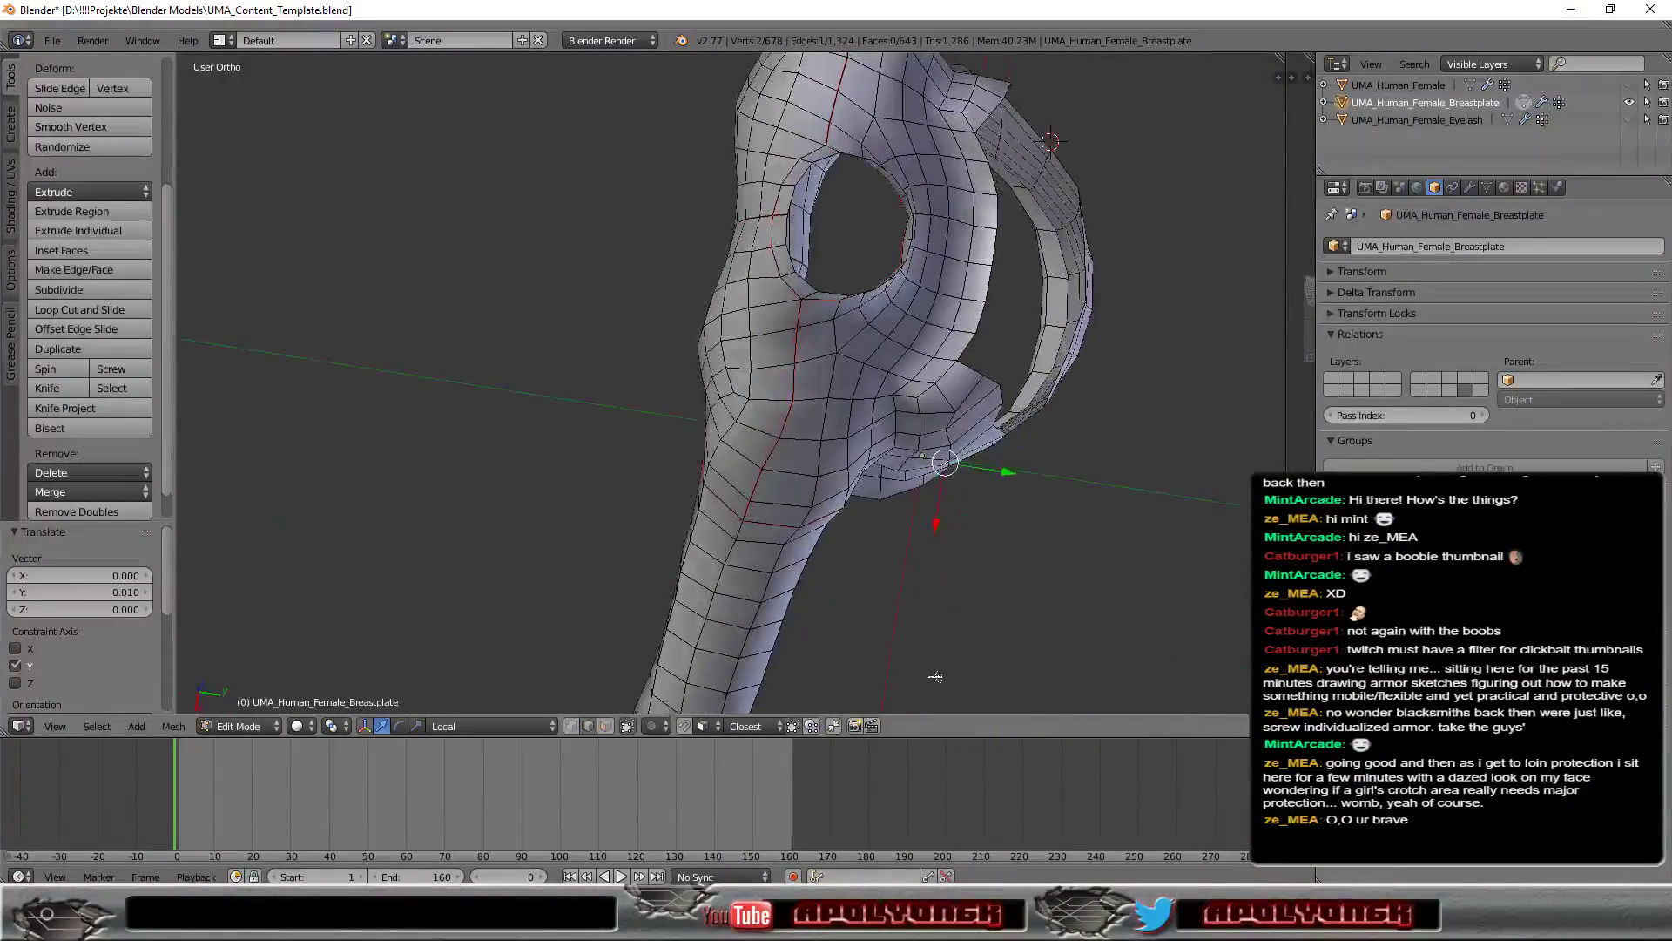
Step: Push the armpit vertex a little further along Y
left_click_drag(1011, 473, 962, 506)
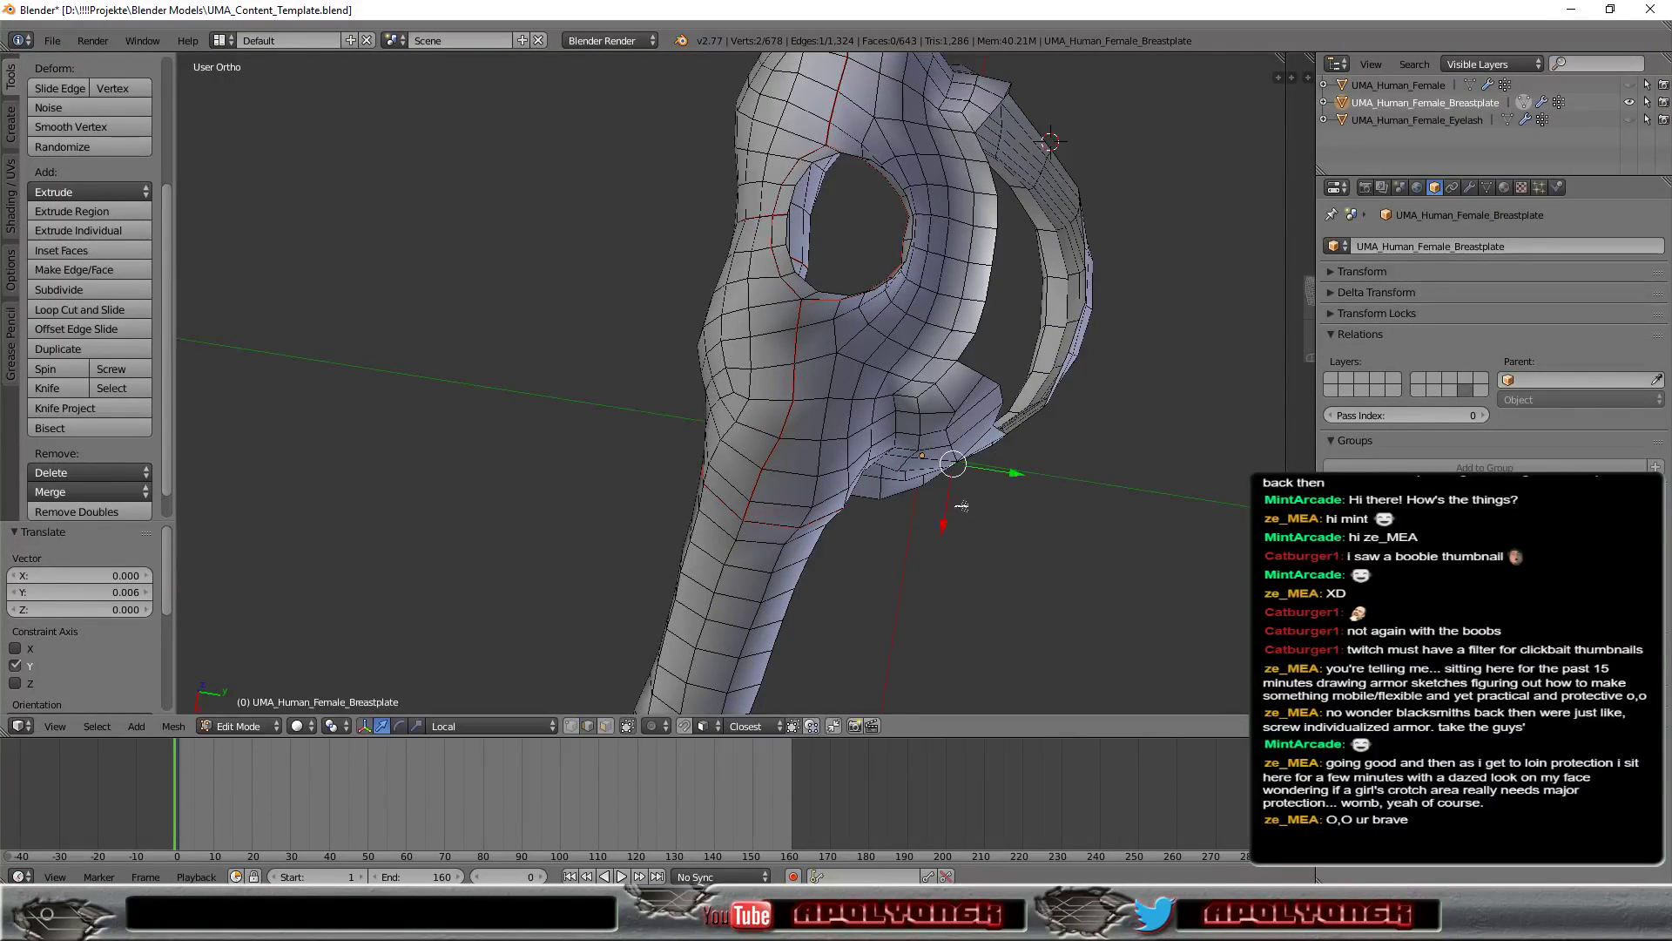
key("g")
key("y")
left_click(941, 515)
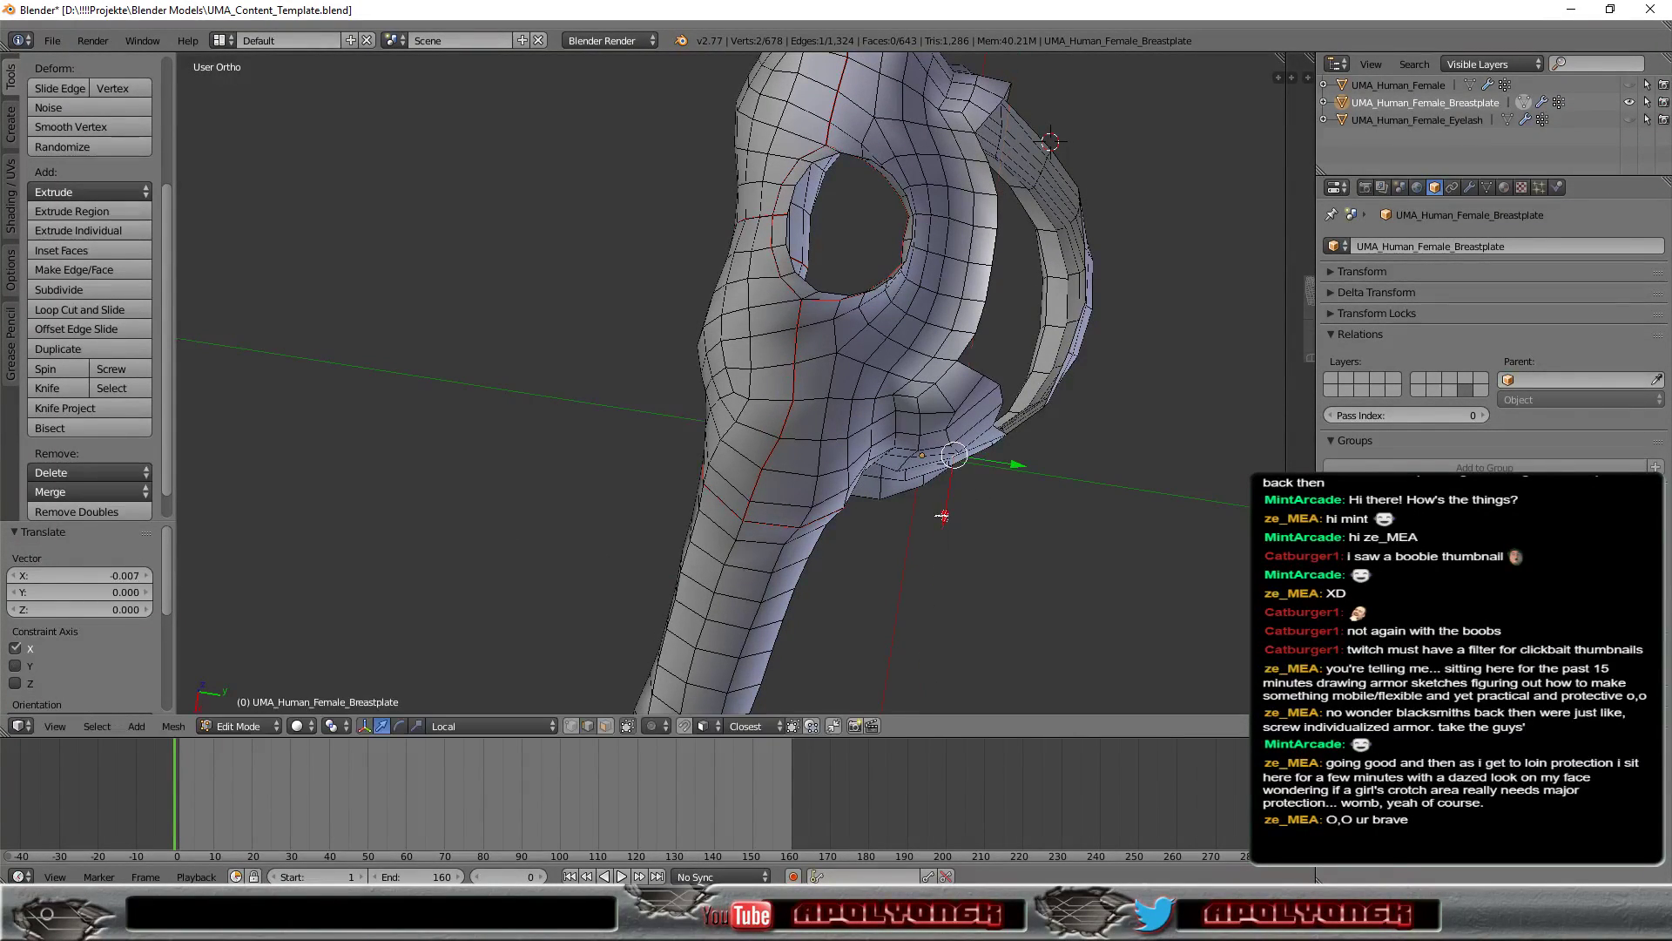
mouse_move(990, 515)
middle_mouse_down()
mouse_move(788, 409)
mouse_move(624, 574)
middle_mouse_up()
Step: Move the selected panel-edge vertices sideways along X
key("g")
key("x")
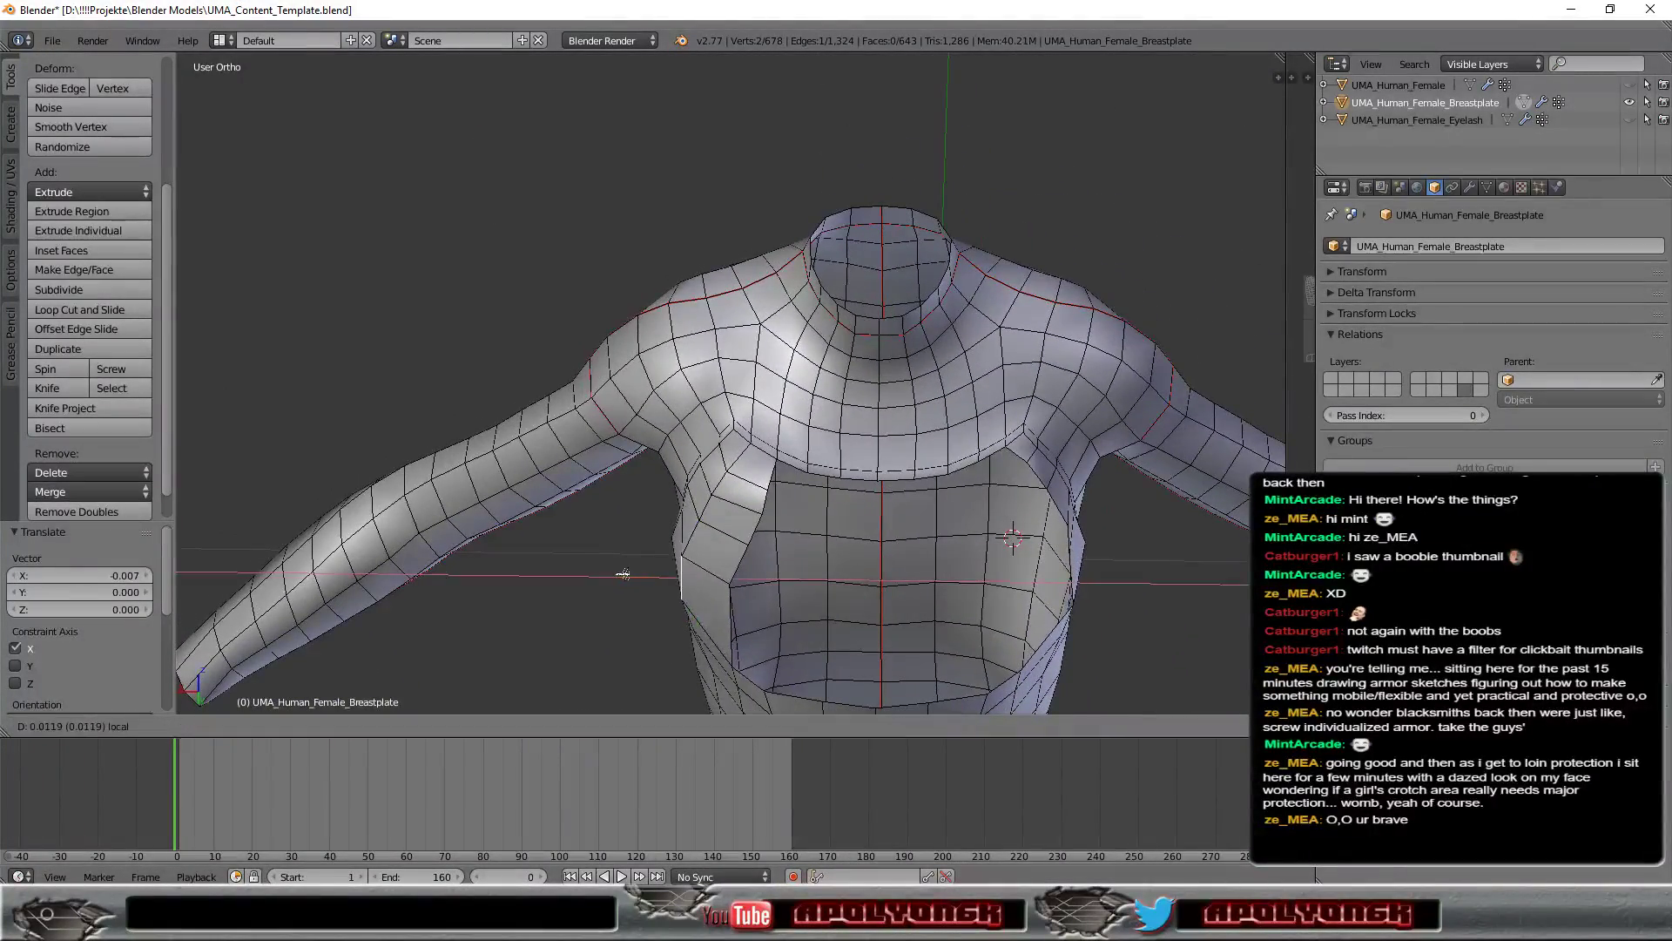
left_click(634, 567)
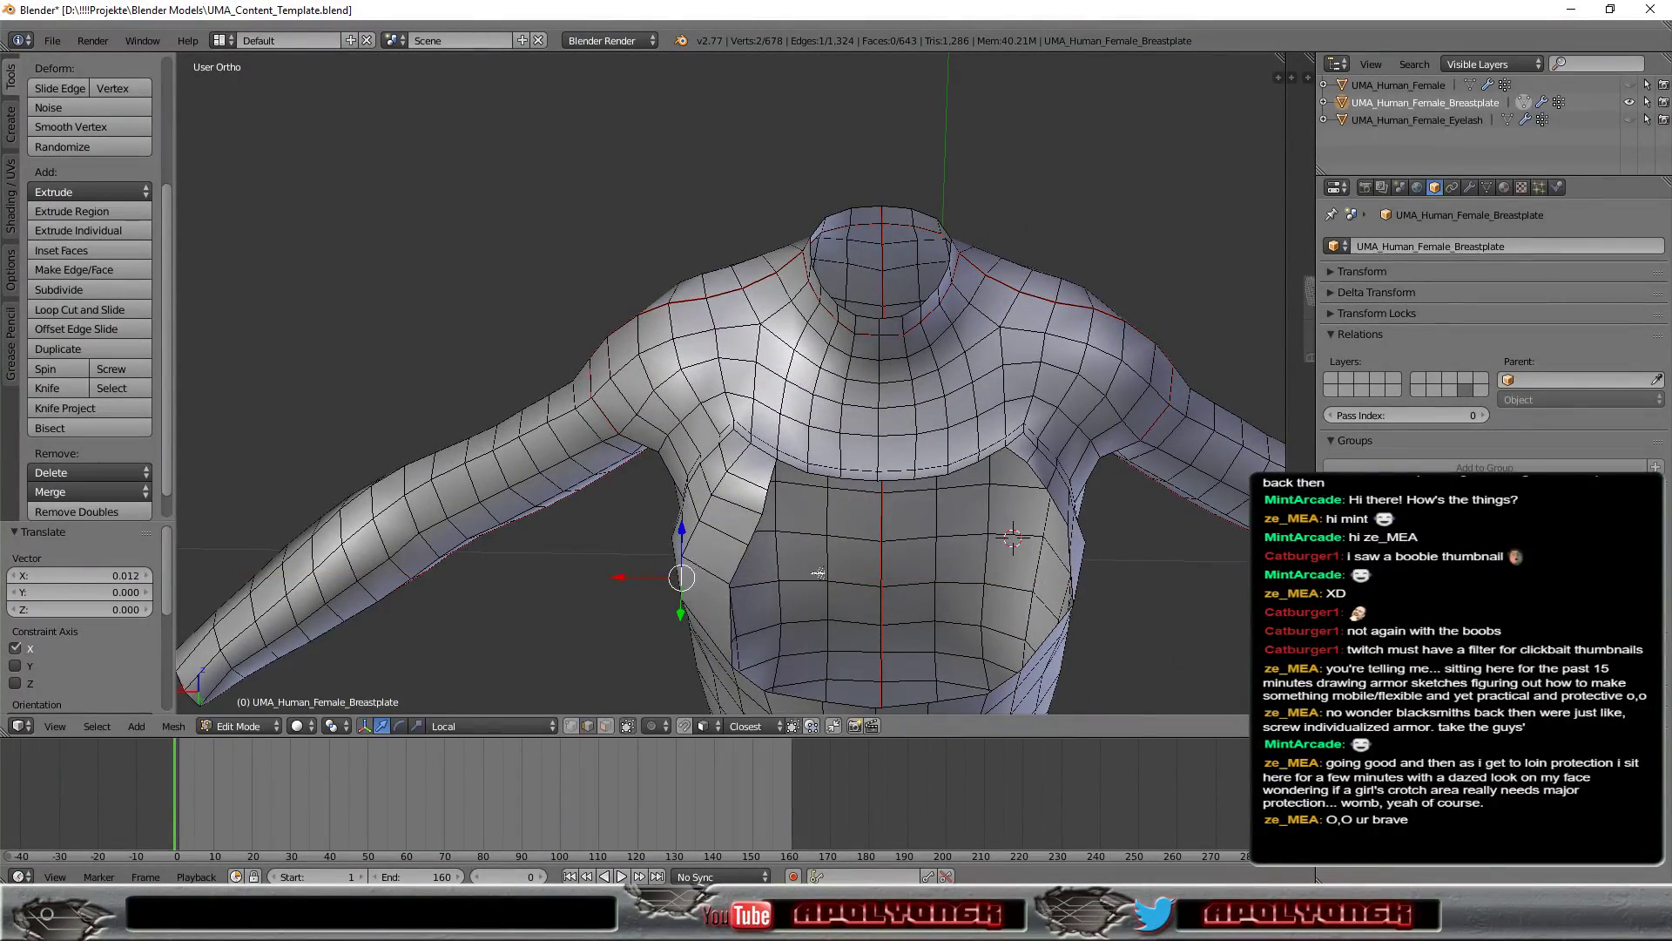
mouse_move(819, 572)
middle_mouse_down()
mouse_move(816, 525)
mouse_move(793, 514)
middle_mouse_up()
Step: Select the edges further up the panel's left side and shift them sideways too
right_click(676, 455)
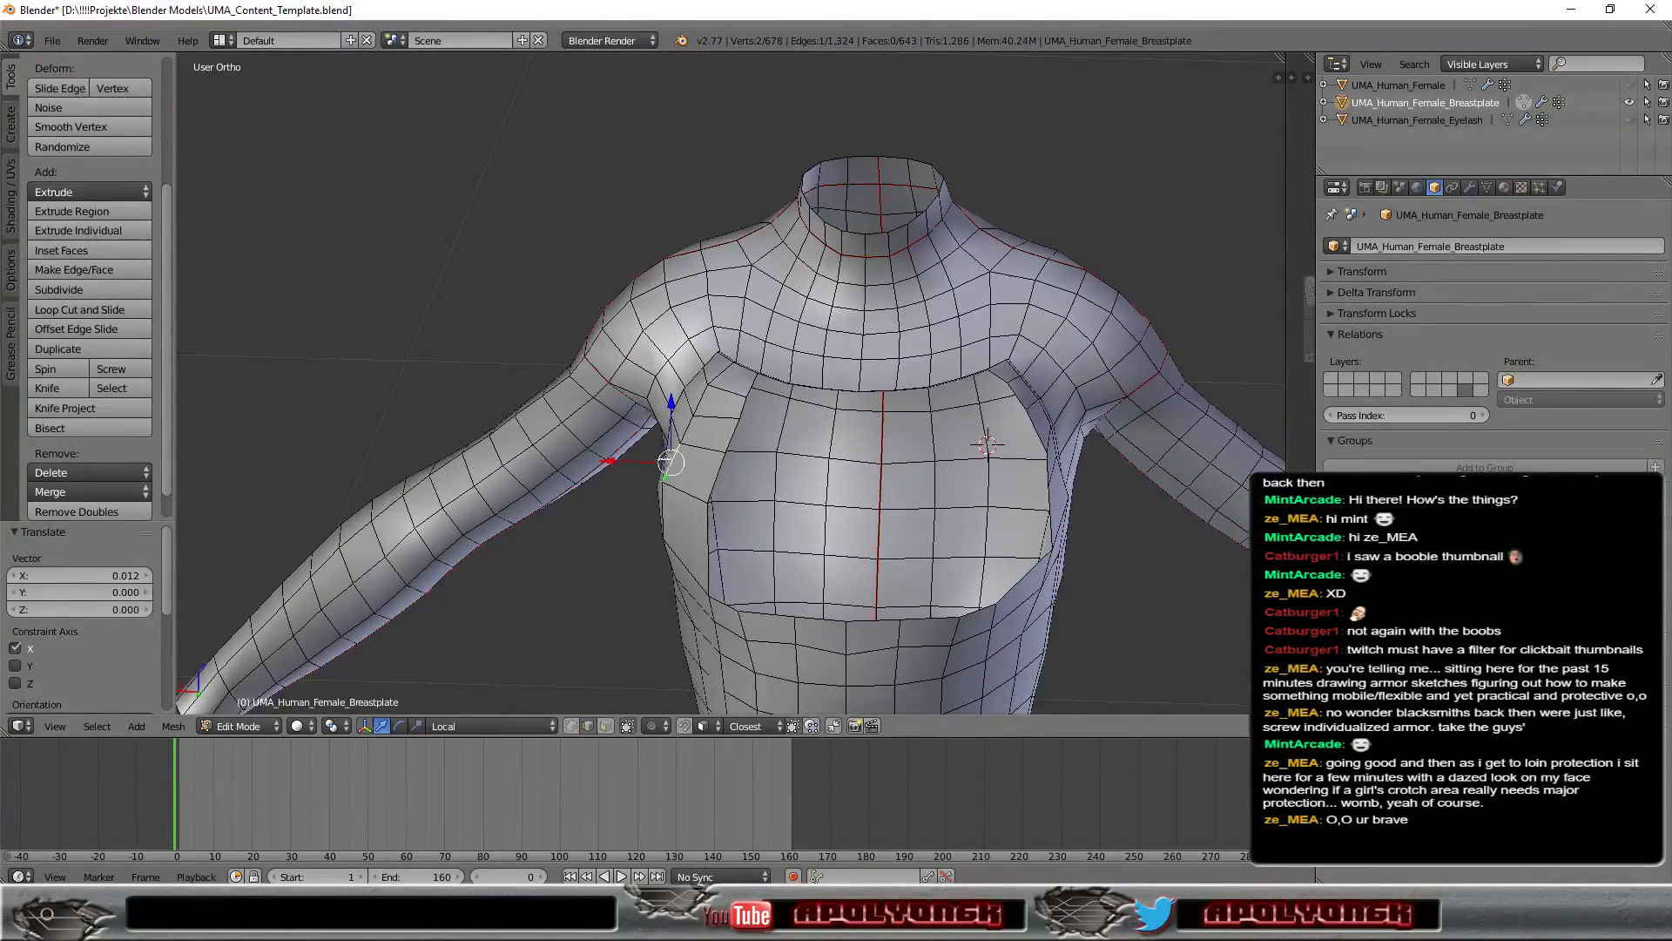
right_click(684, 429)
left_click(621, 429)
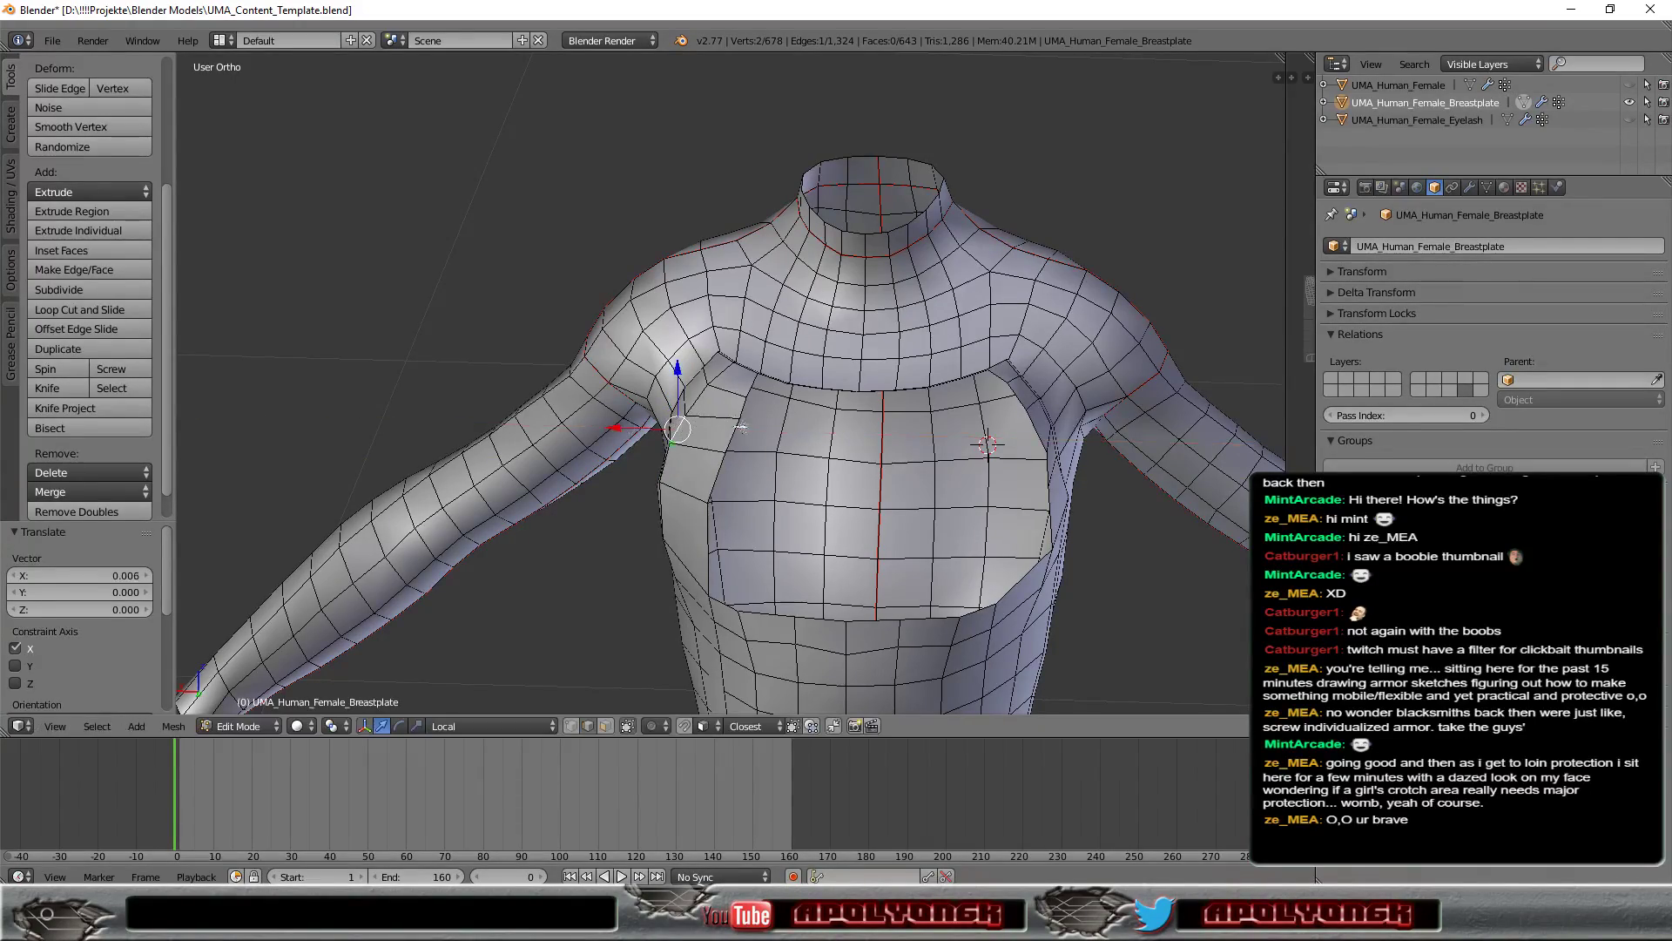
mouse_move(621, 430)
middle_mouse_down()
mouse_move(887, 438)
mouse_move(811, 480)
middle_mouse_up()
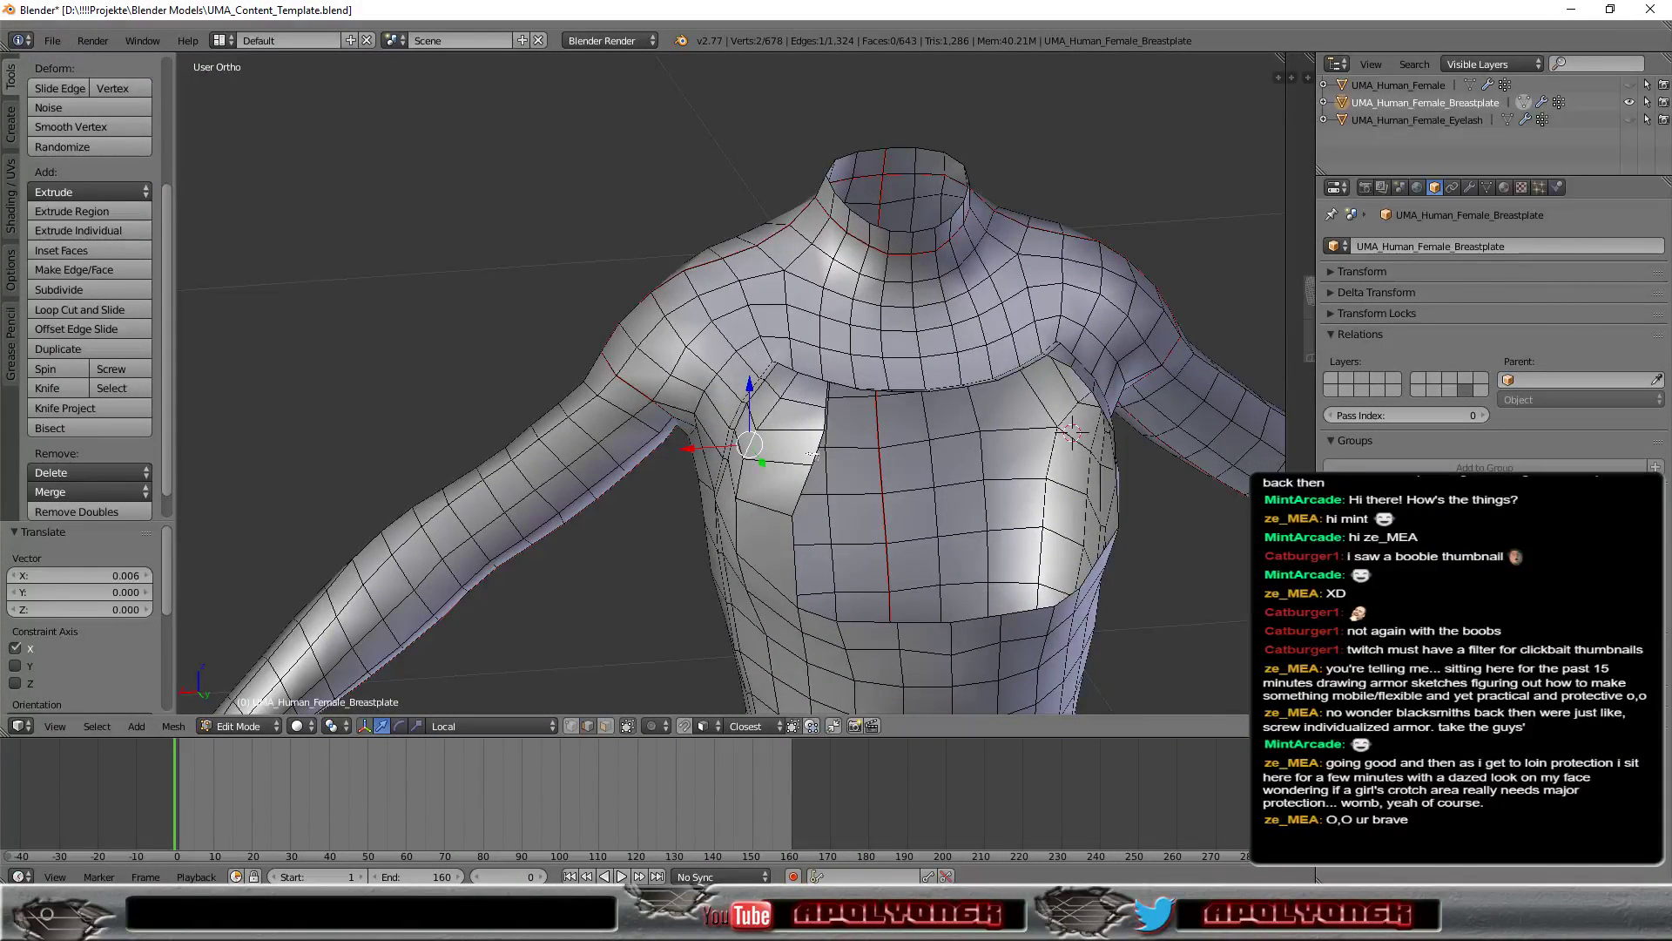
left_click_drag(777, 451, 752, 451)
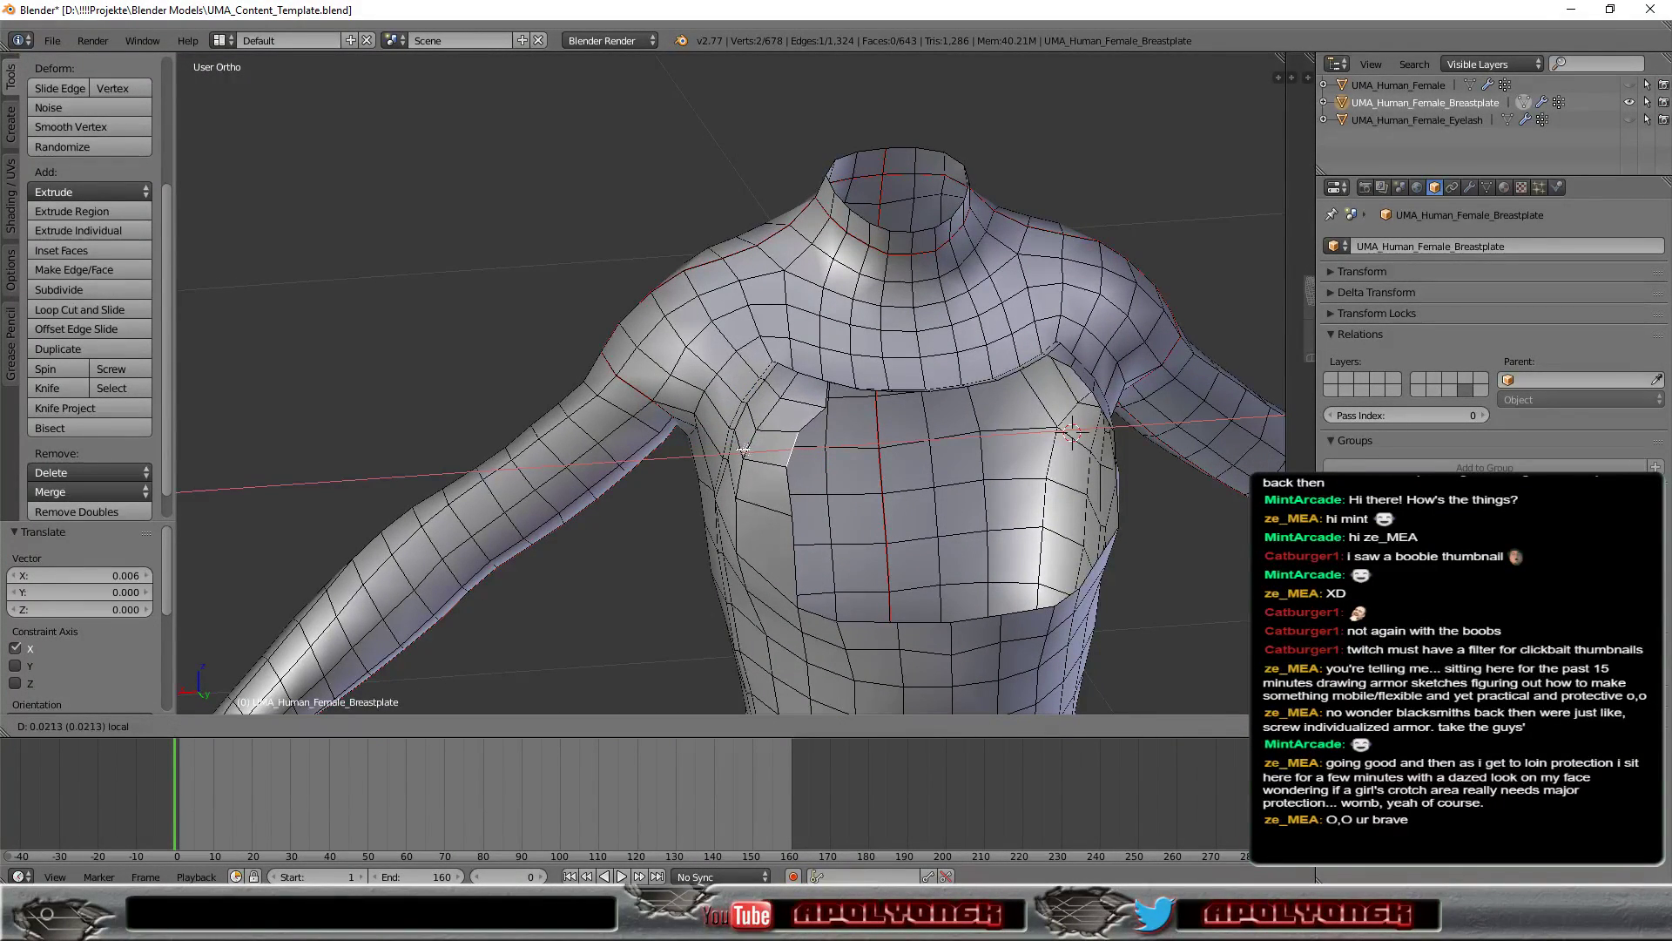
left_click(752, 451)
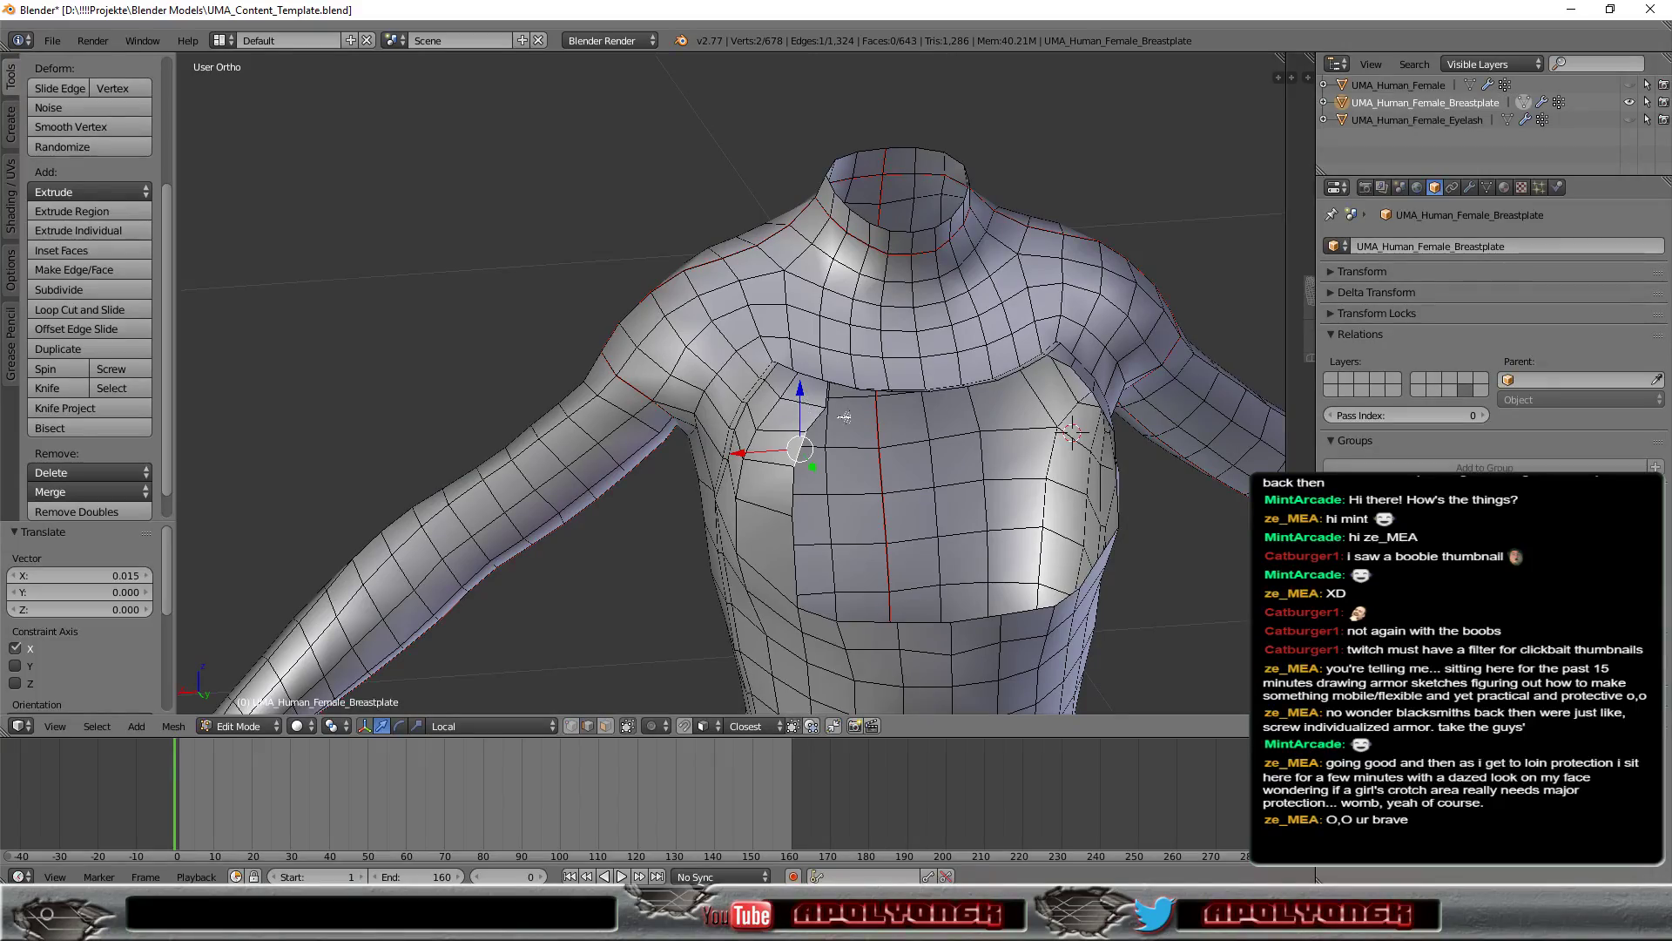
mouse_move(847, 416)
middle_mouse_down()
mouse_move(784, 518)
mouse_move(1131, 366)
middle_mouse_up()
middle_click_drag(912, 342, 814, 517)
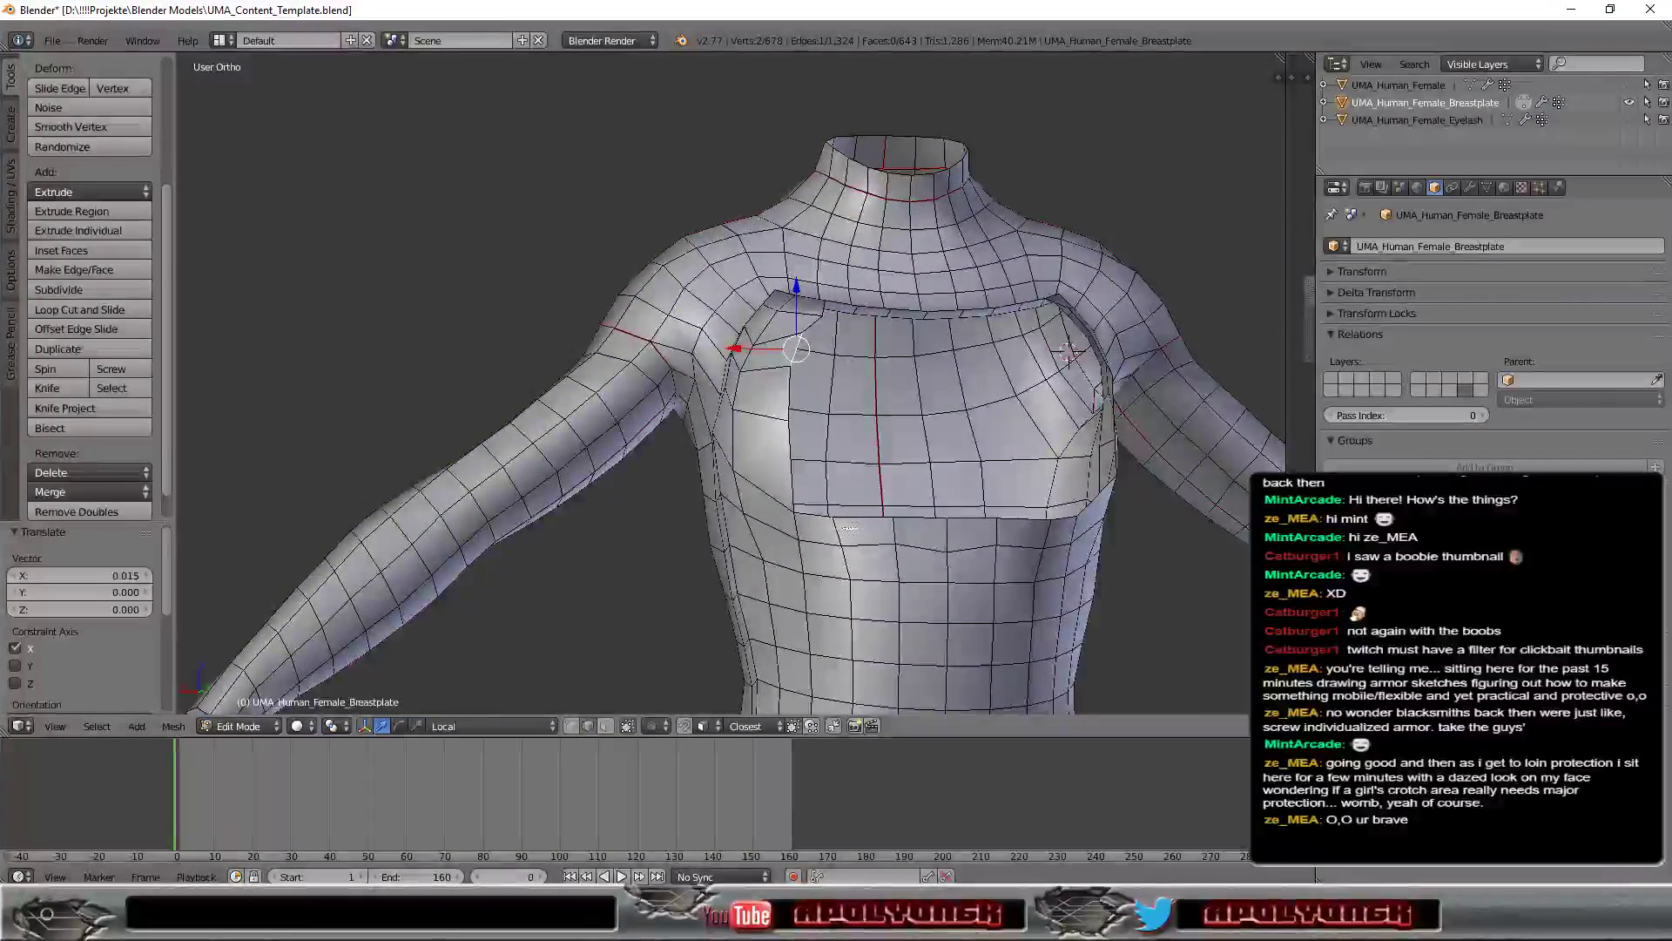
Step: Raise a chest-panel vertex slightly upward
right_click(813, 515)
left_click_drag(819, 473, 928, 523)
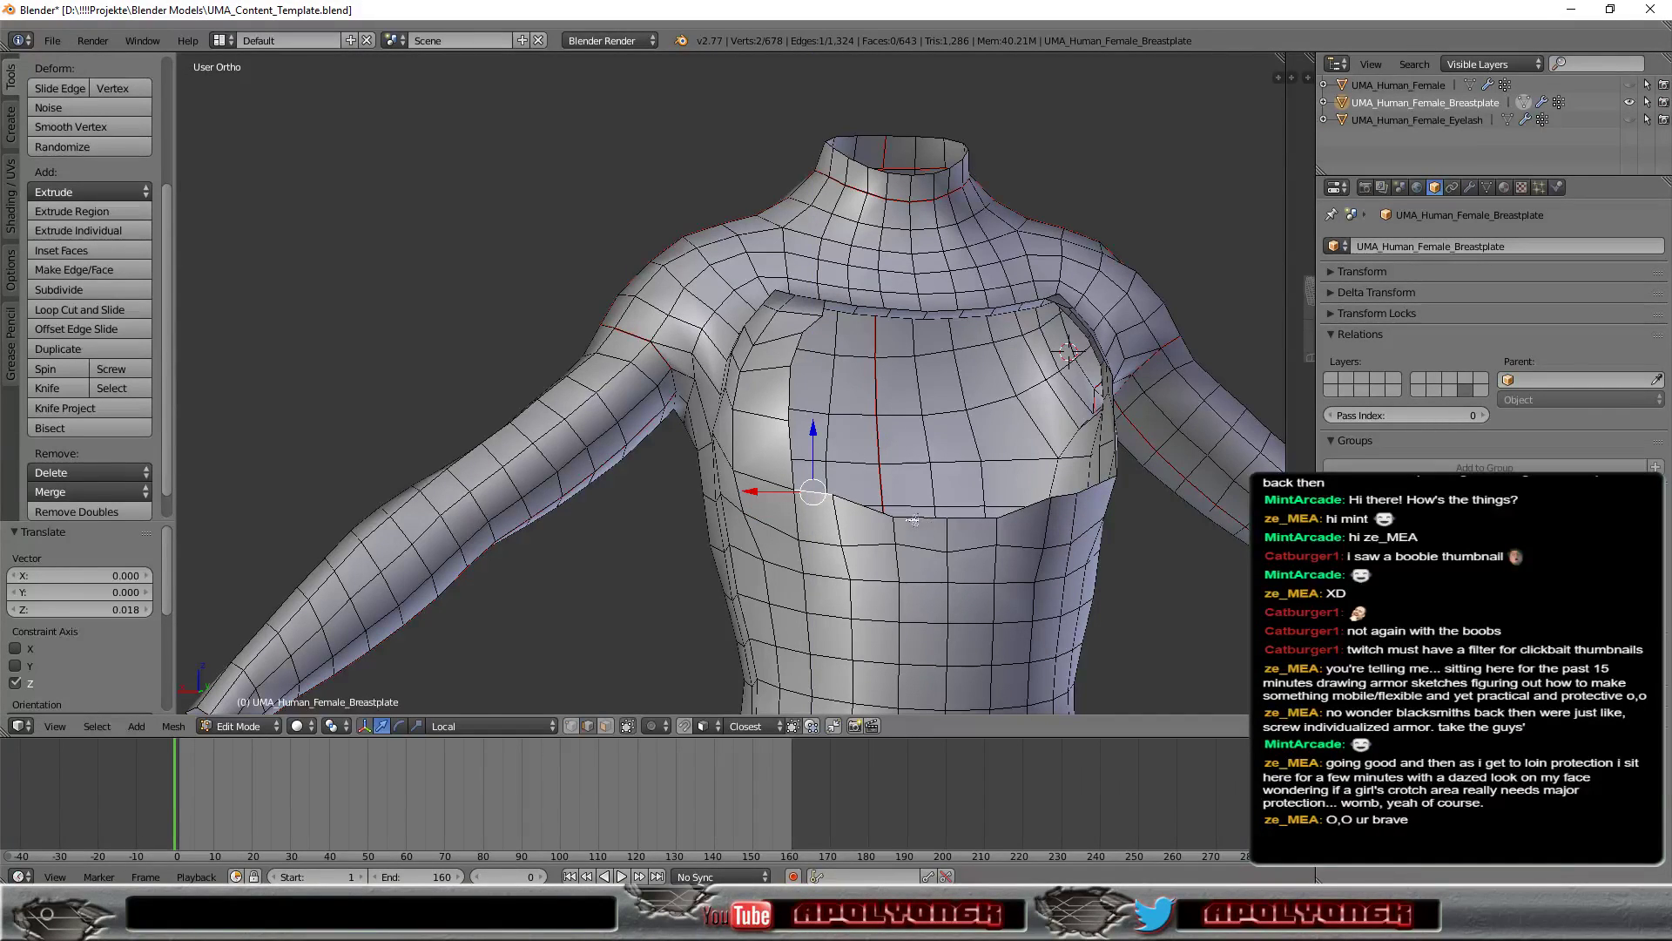
left_click_drag(920, 473, 924, 454)
mouse_move(980, 462)
middle_mouse_down()
mouse_move(816, 479)
mouse_move(908, 499)
mouse_move(1108, 430)
middle_mouse_up()
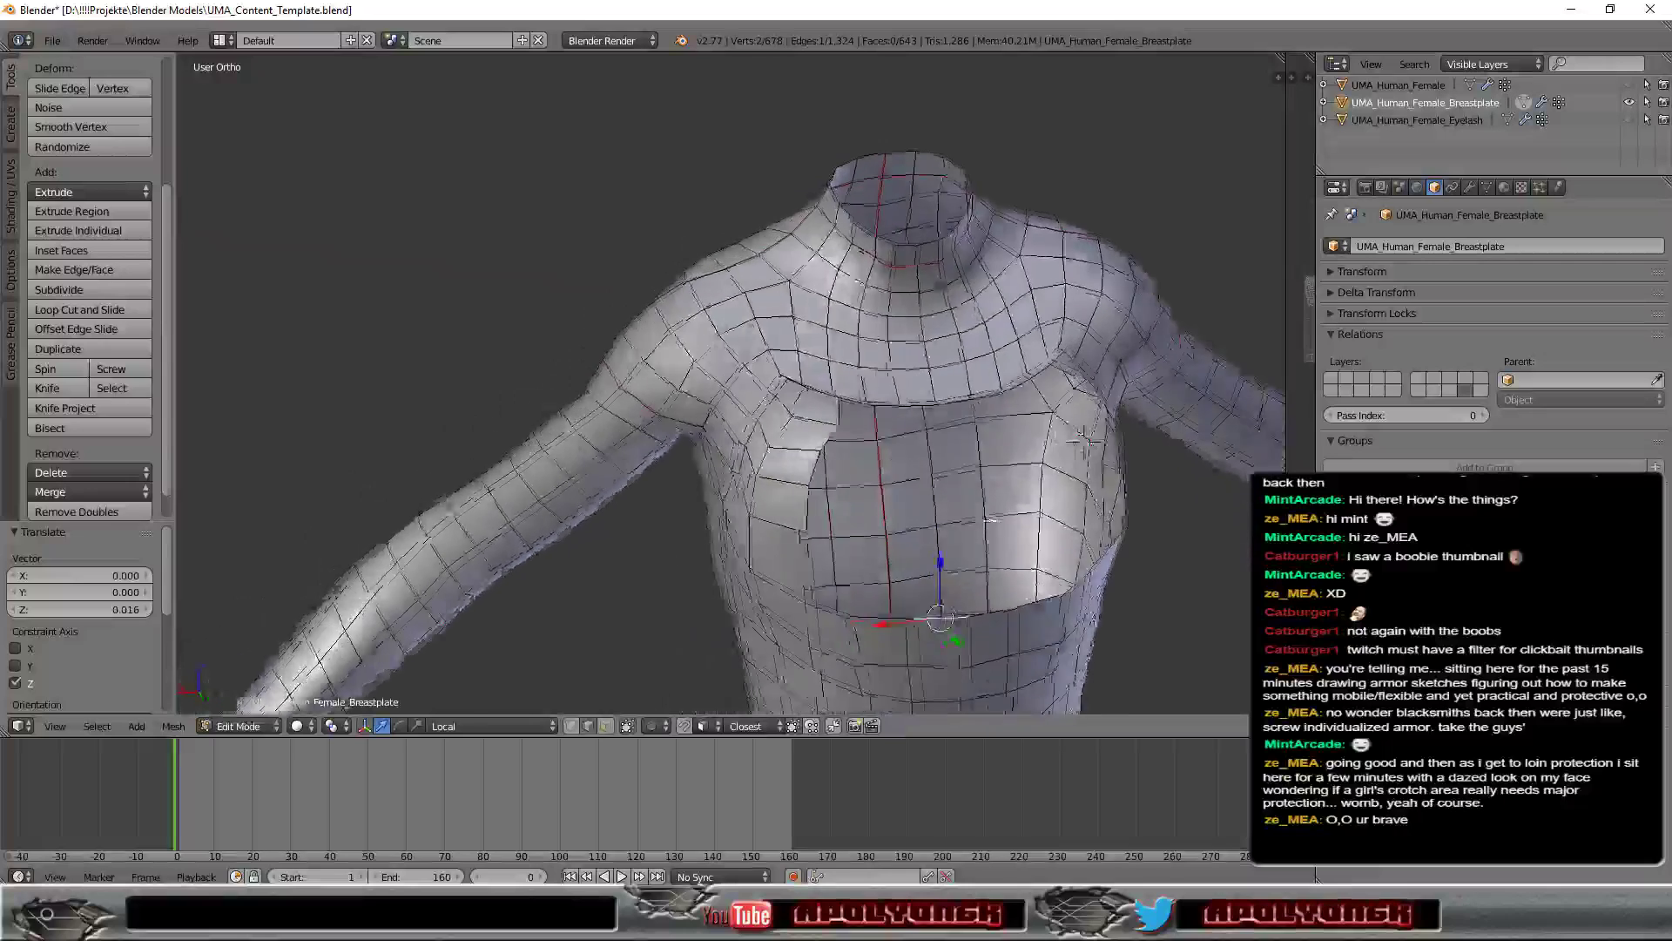
Step: Switch to vertex select mode and pick a vertex on the panel's lower edge
left_click(585, 725)
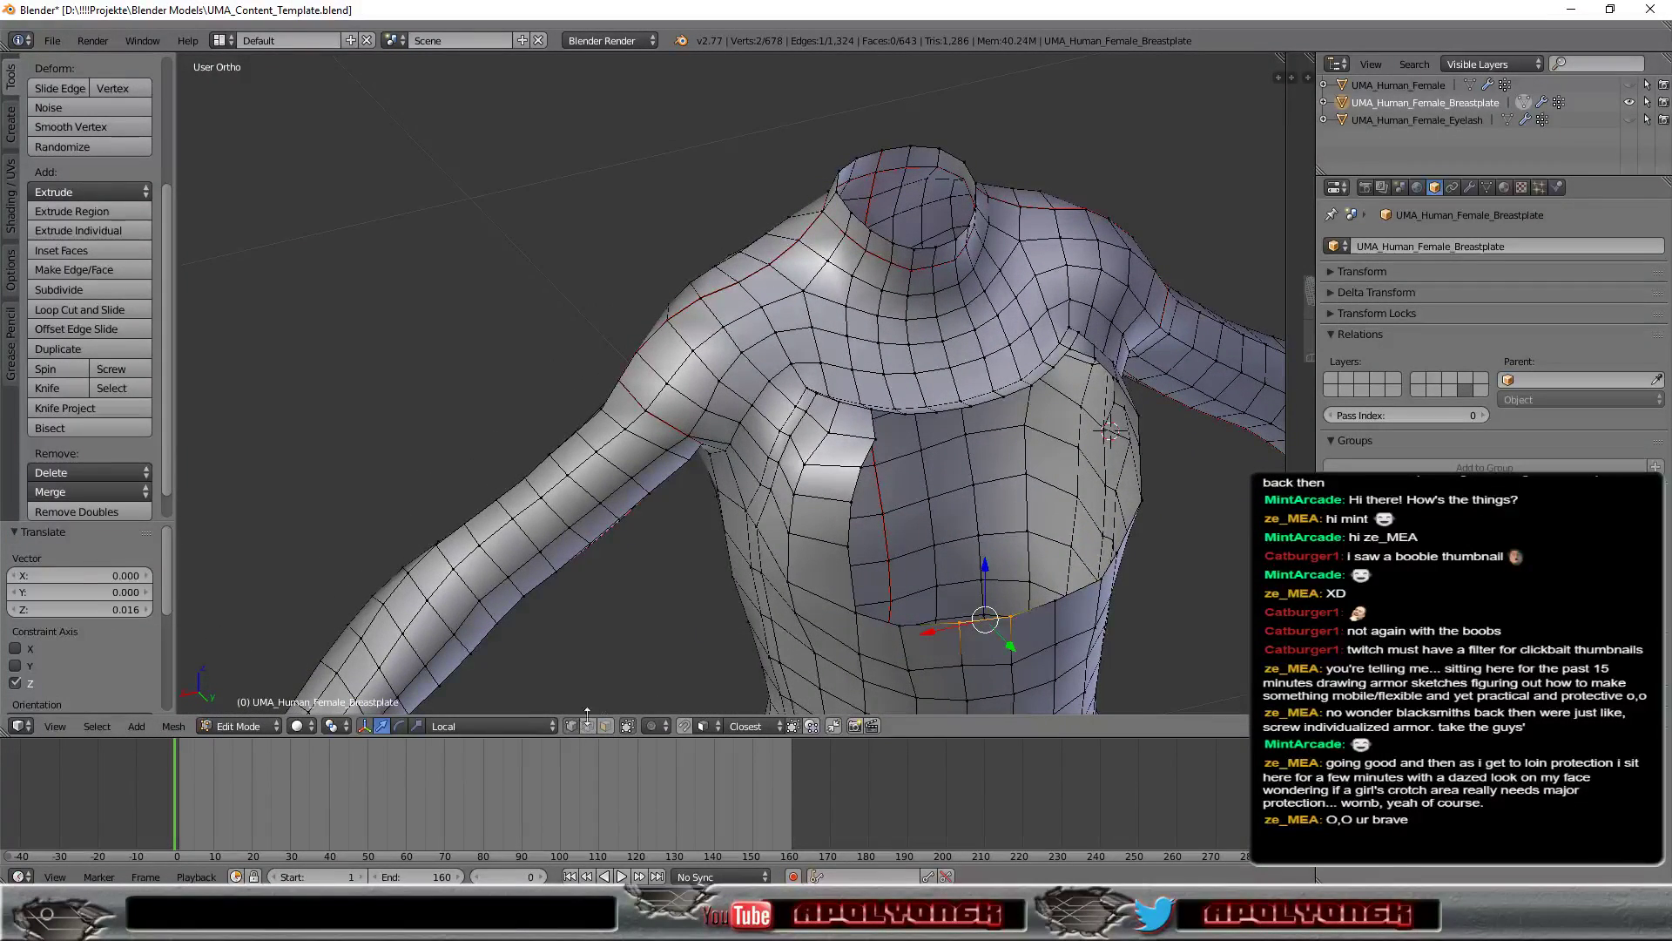
right_click(874, 441)
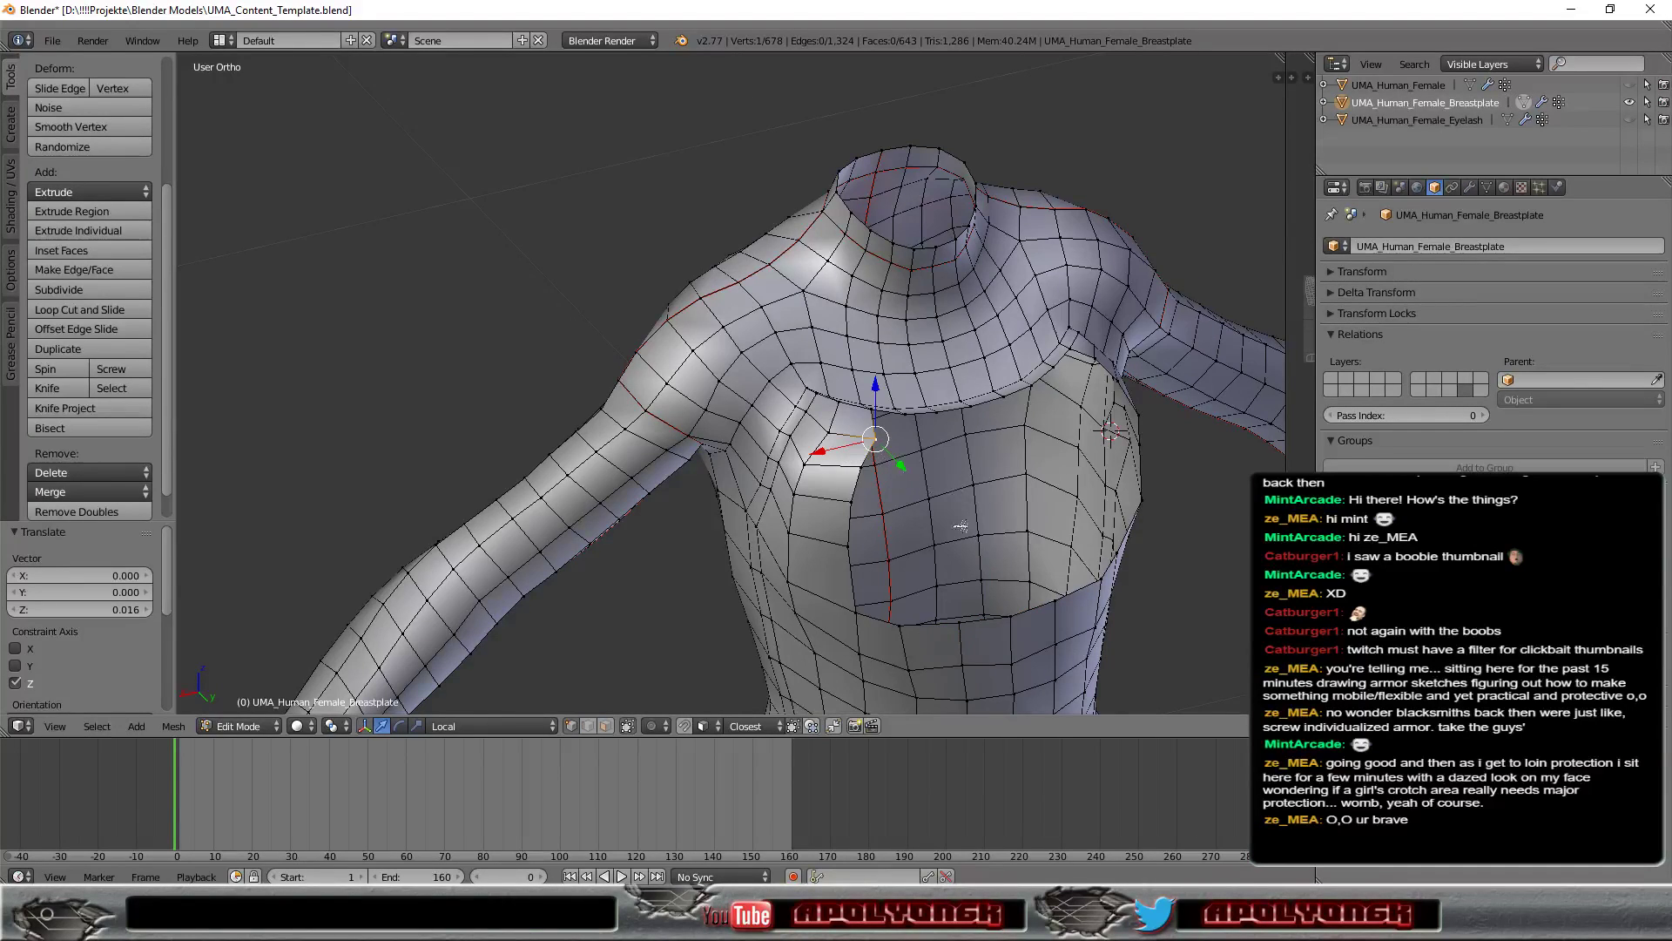
middle_click_drag(962, 526, 983, 579)
Step: Nudge the selected lower-edge vertex along Y, then upward along Z
left_click_drag(861, 533, 894, 535)
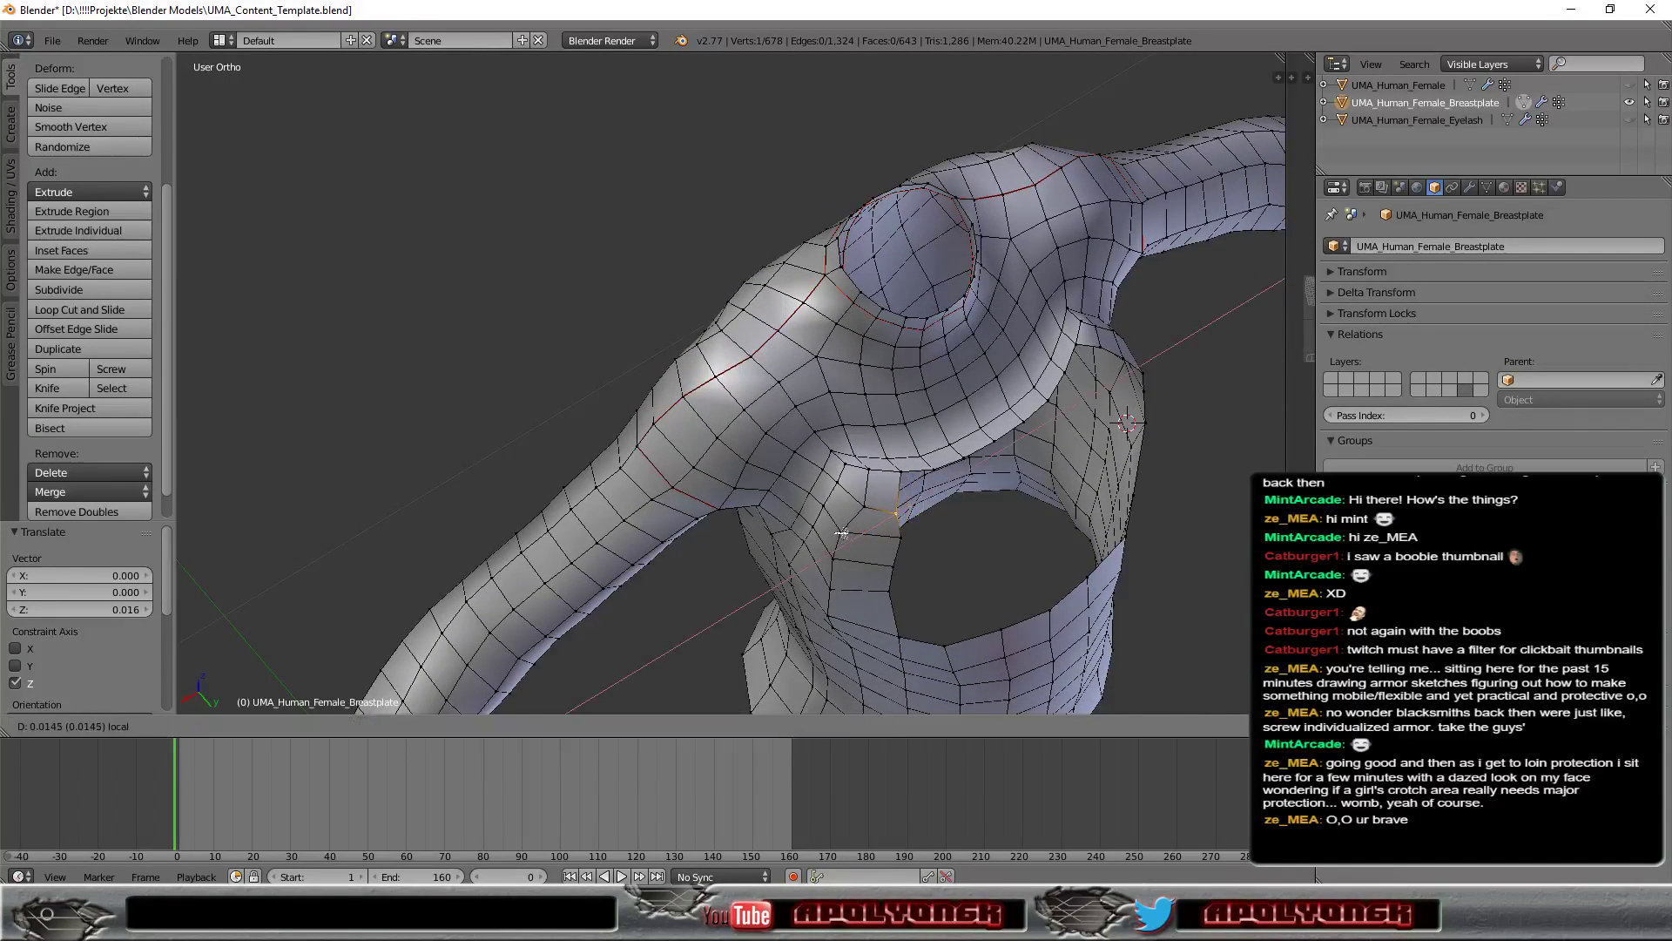
key("g")
key("y")
key("y")
left_click(937, 535)
key("g")
key("z")
key("z")
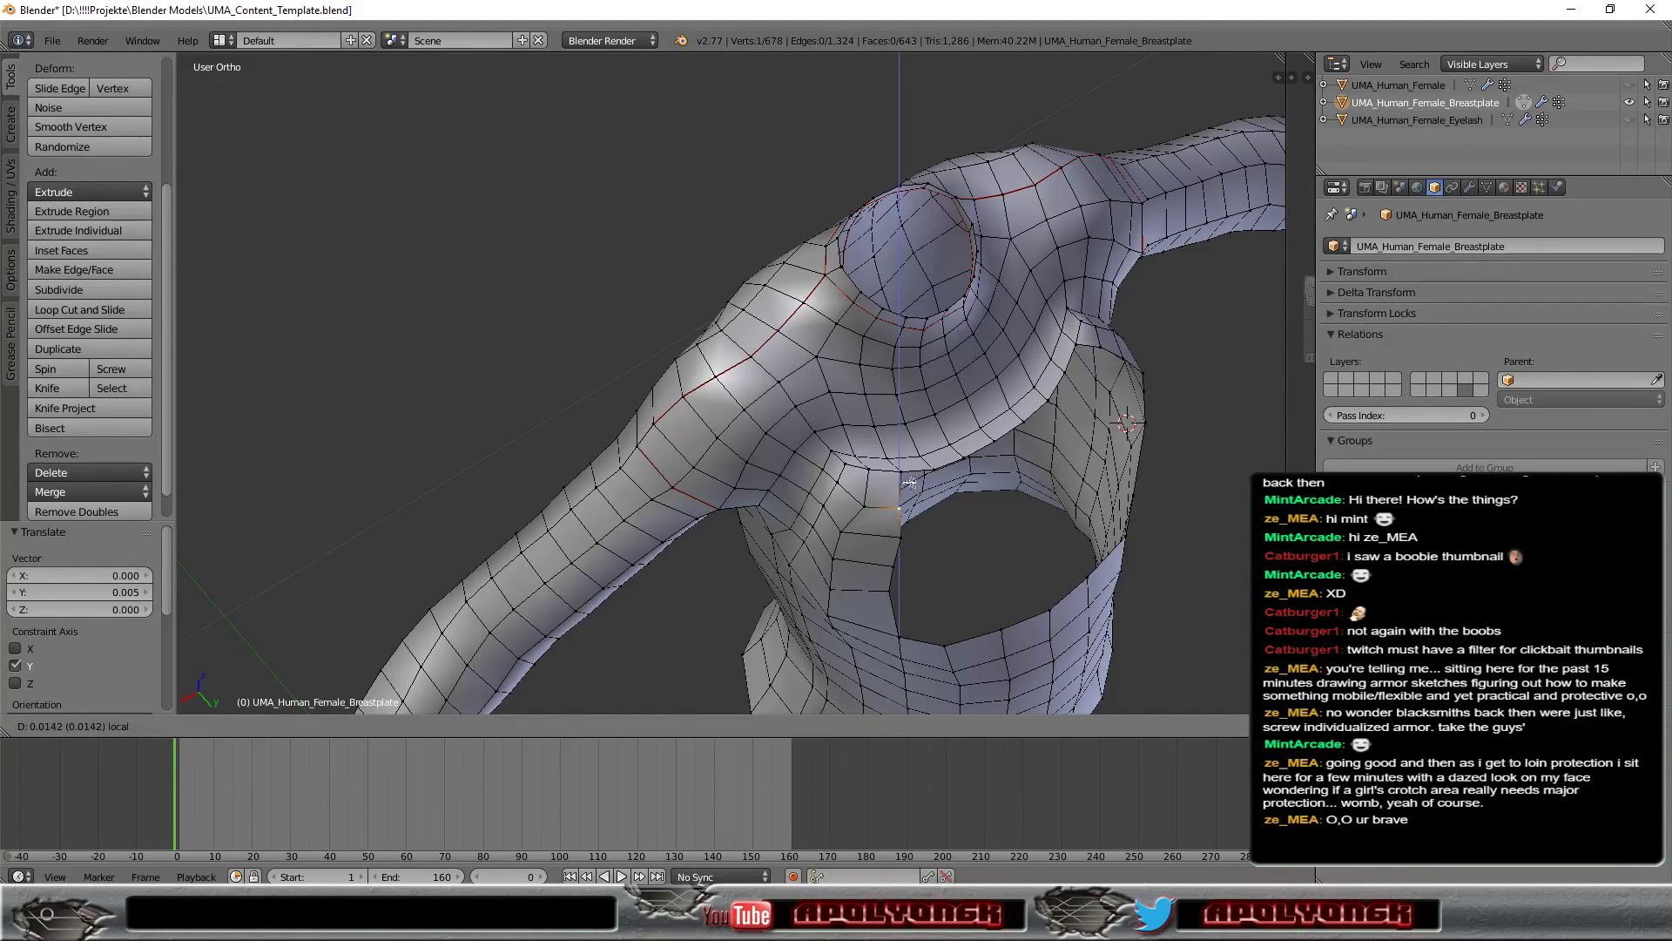
left_click(908, 481)
mouse_move(909, 481)
middle_mouse_down()
mouse_move(749, 567)
mouse_move(858, 620)
middle_mouse_up()
Step: Adjust the vertex's height once more along Z
key("g")
key("z")
key("z")
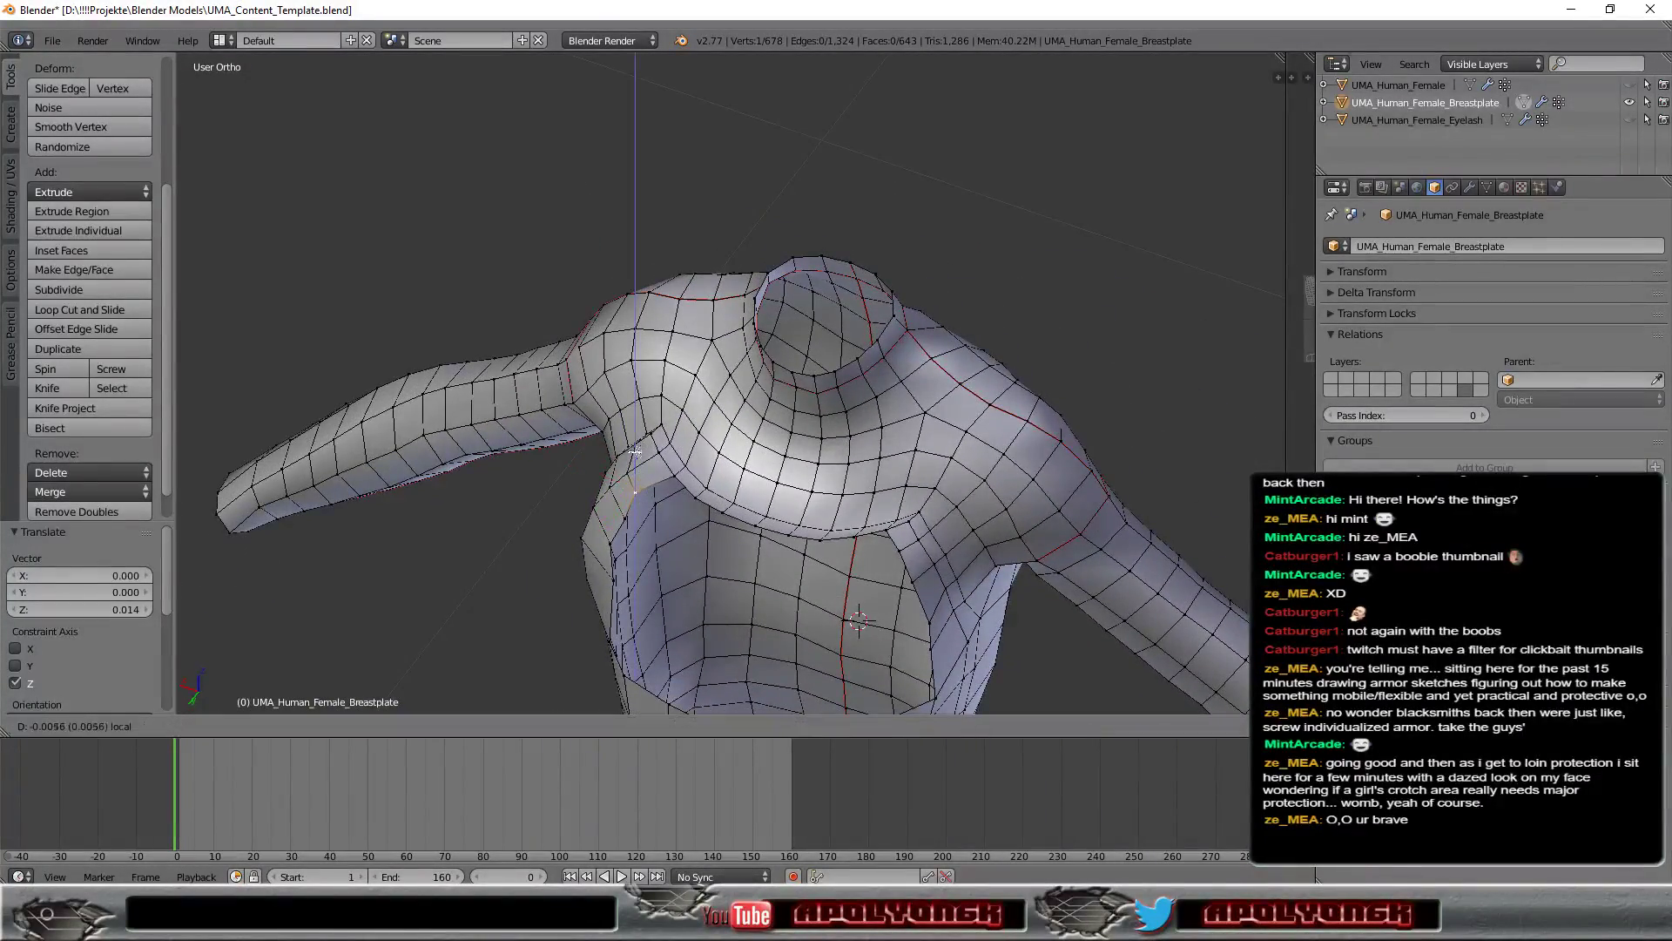
left_click(637, 454)
mouse_move(637, 454)
middle_mouse_down()
mouse_move(865, 406)
mouse_move(656, 473)
mouse_move(587, 538)
middle_mouse_up()
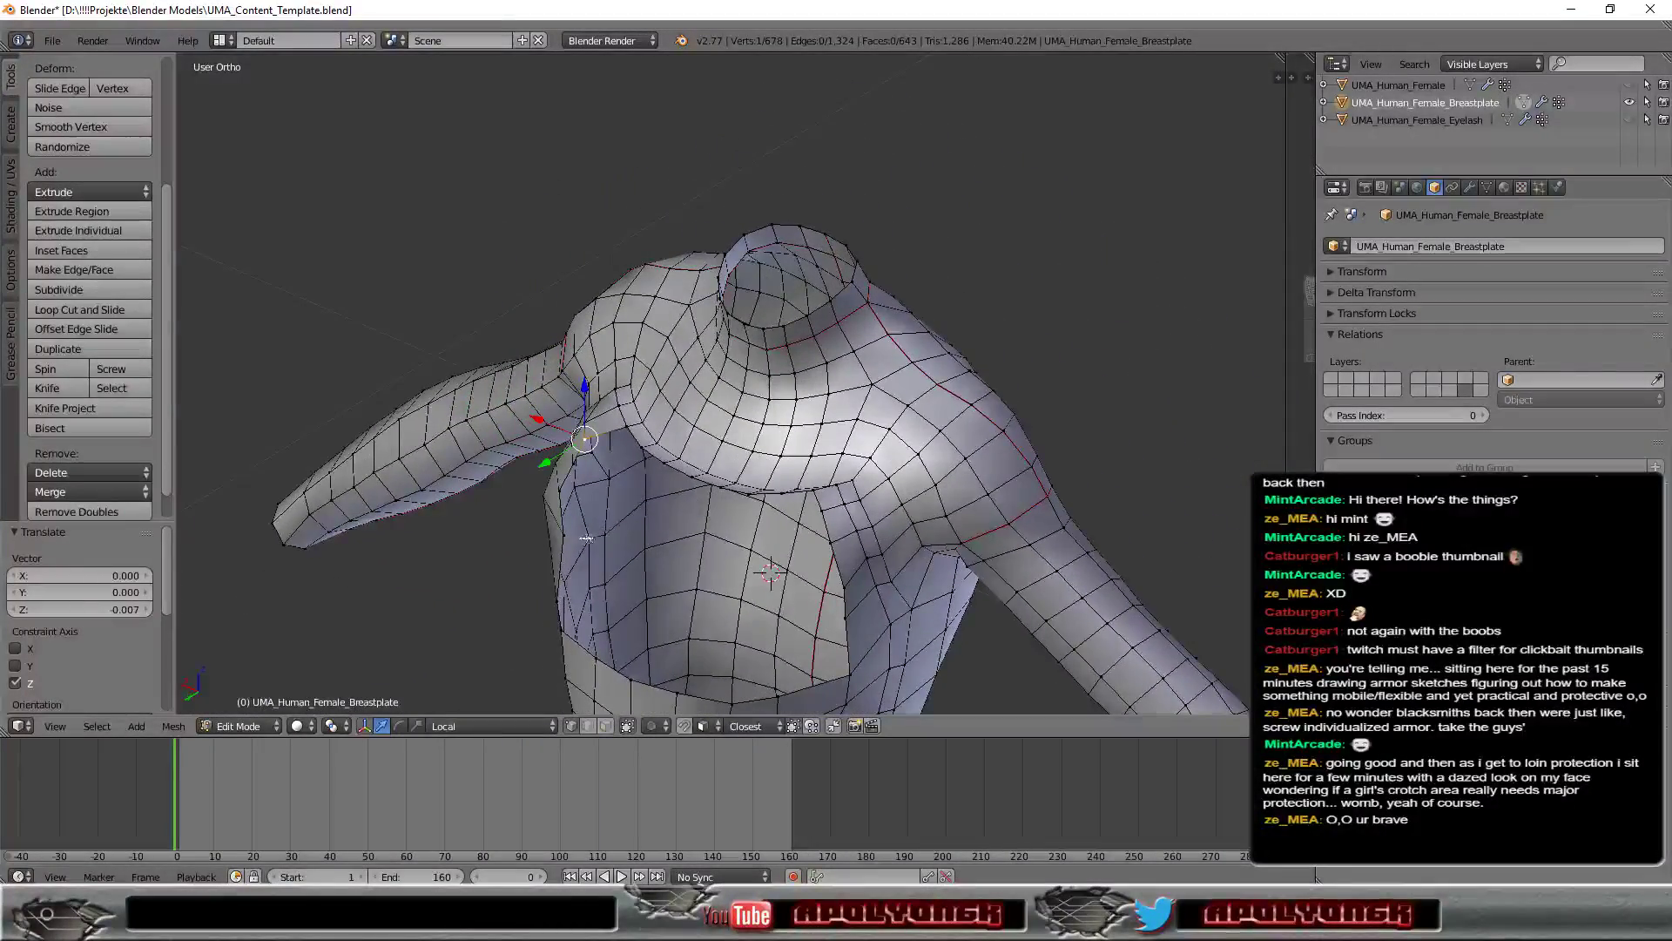
Step: Push a vertex on the panel's side edge along Y
right_click(560, 534)
key("g")
key("y")
key("y")
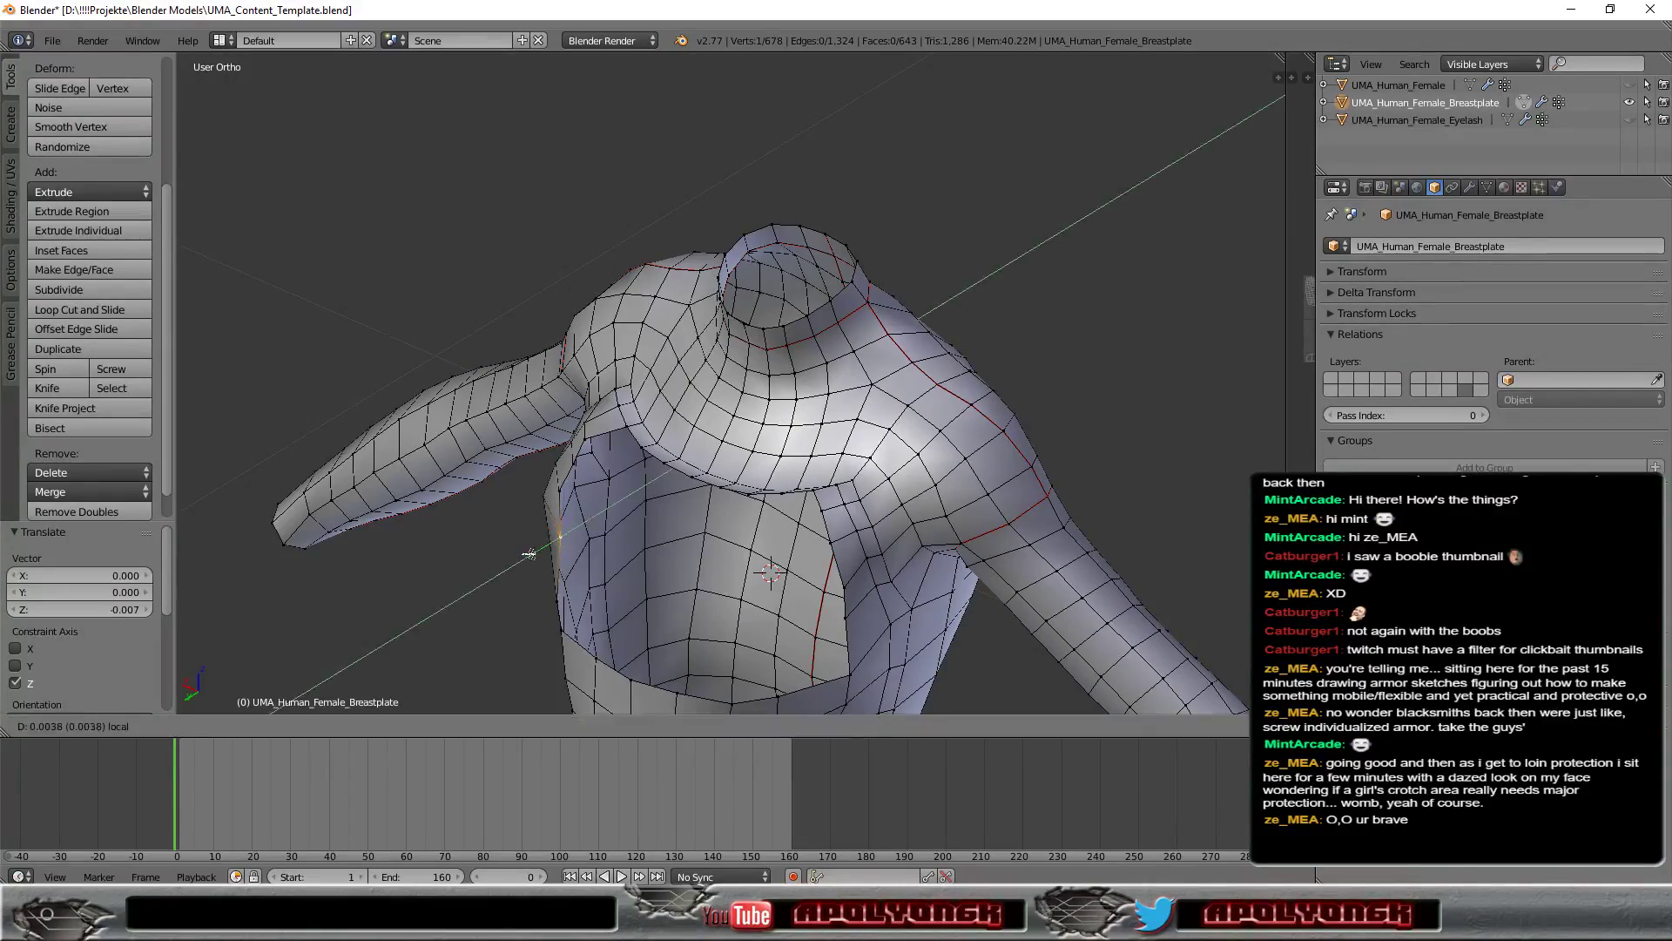
left_click(516, 555)
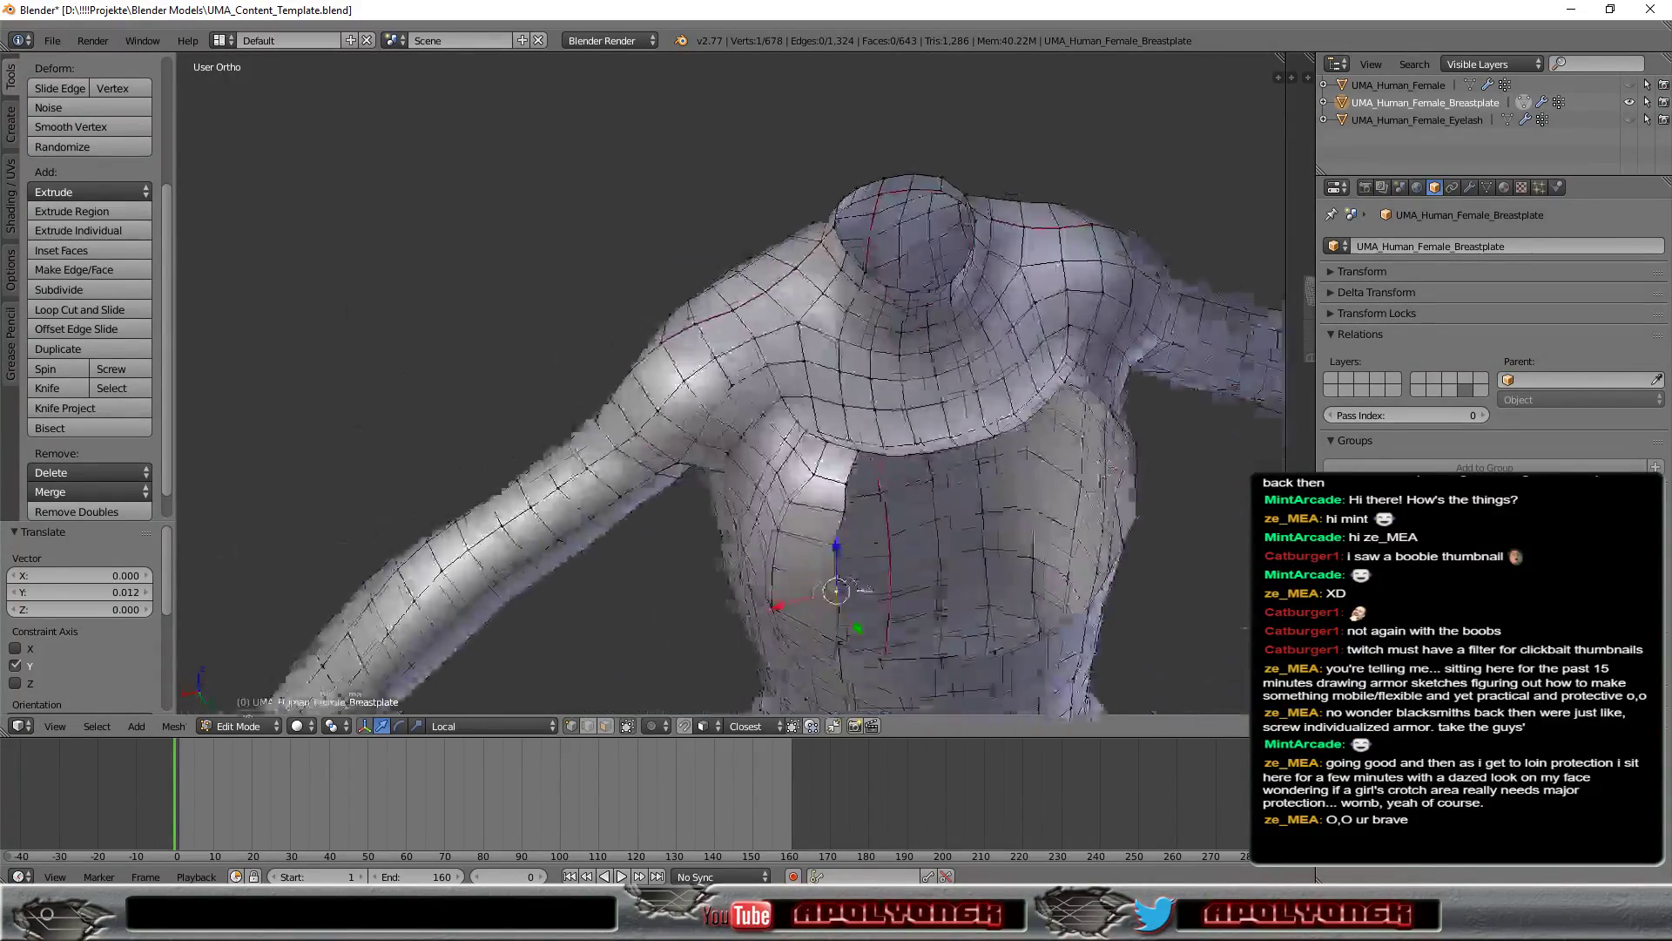
mouse_move(719, 569)
middle_mouse_down()
mouse_move(960, 660)
mouse_move(921, 500)
mouse_move(748, 474)
mouse_move(828, 560)
mouse_move(959, 556)
middle_mouse_up()
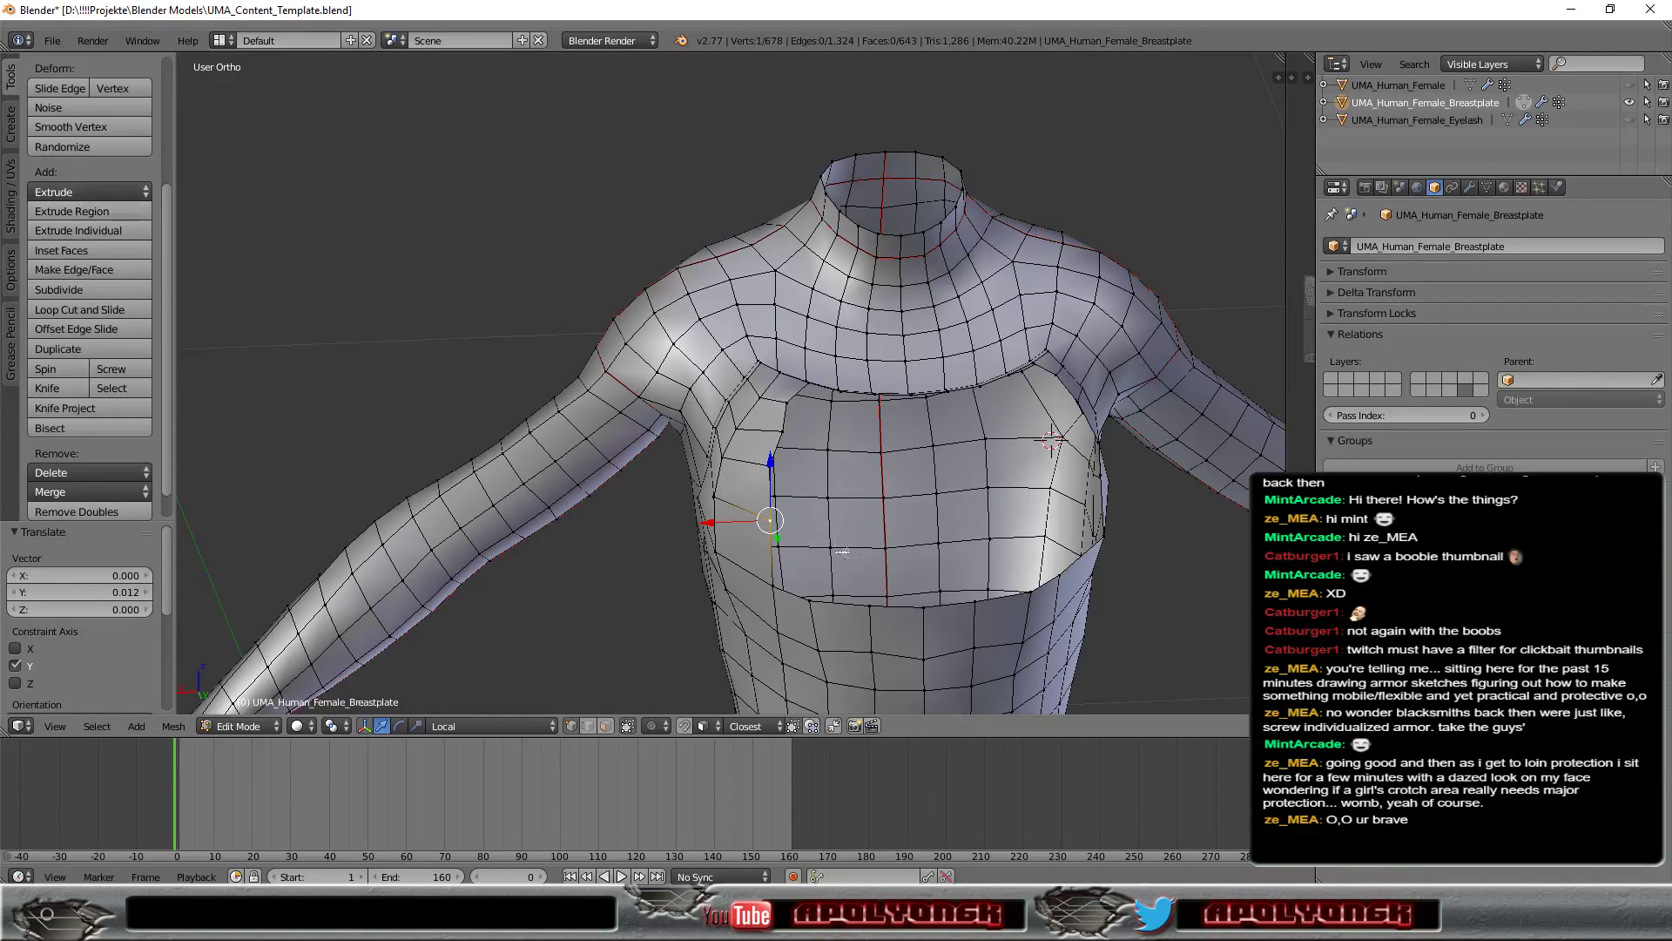
Step: Extrude an edge of the chest panel's lower rim upward using Extrude Edges Only
key("a")
right_click(846, 603)
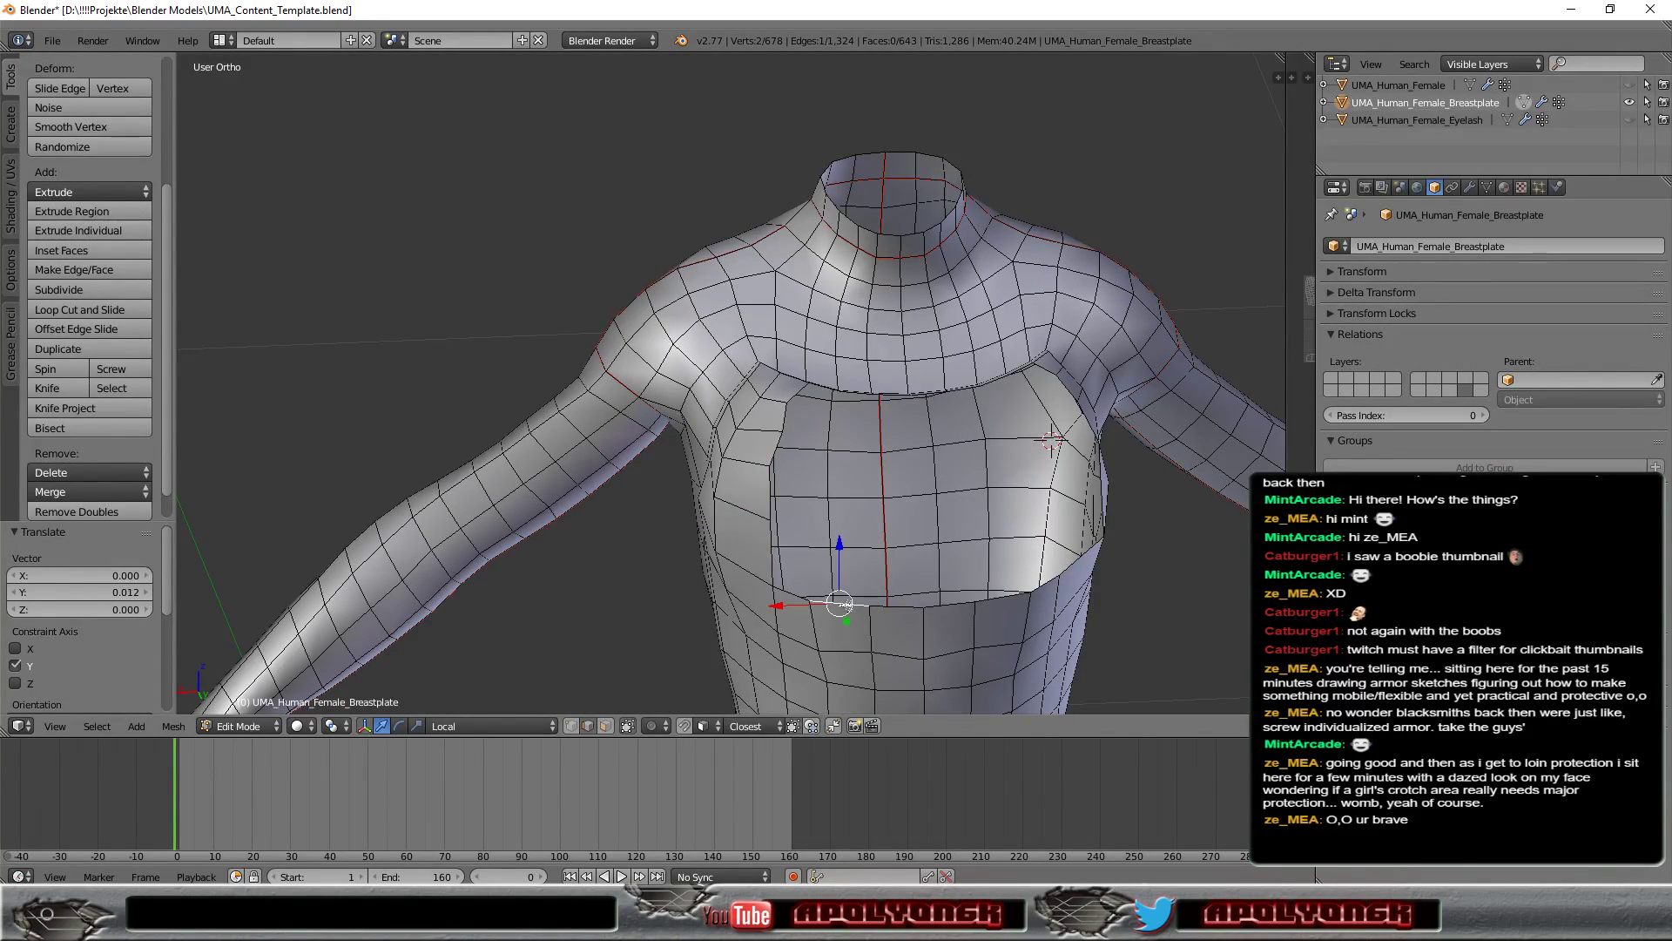
left_click(71, 188)
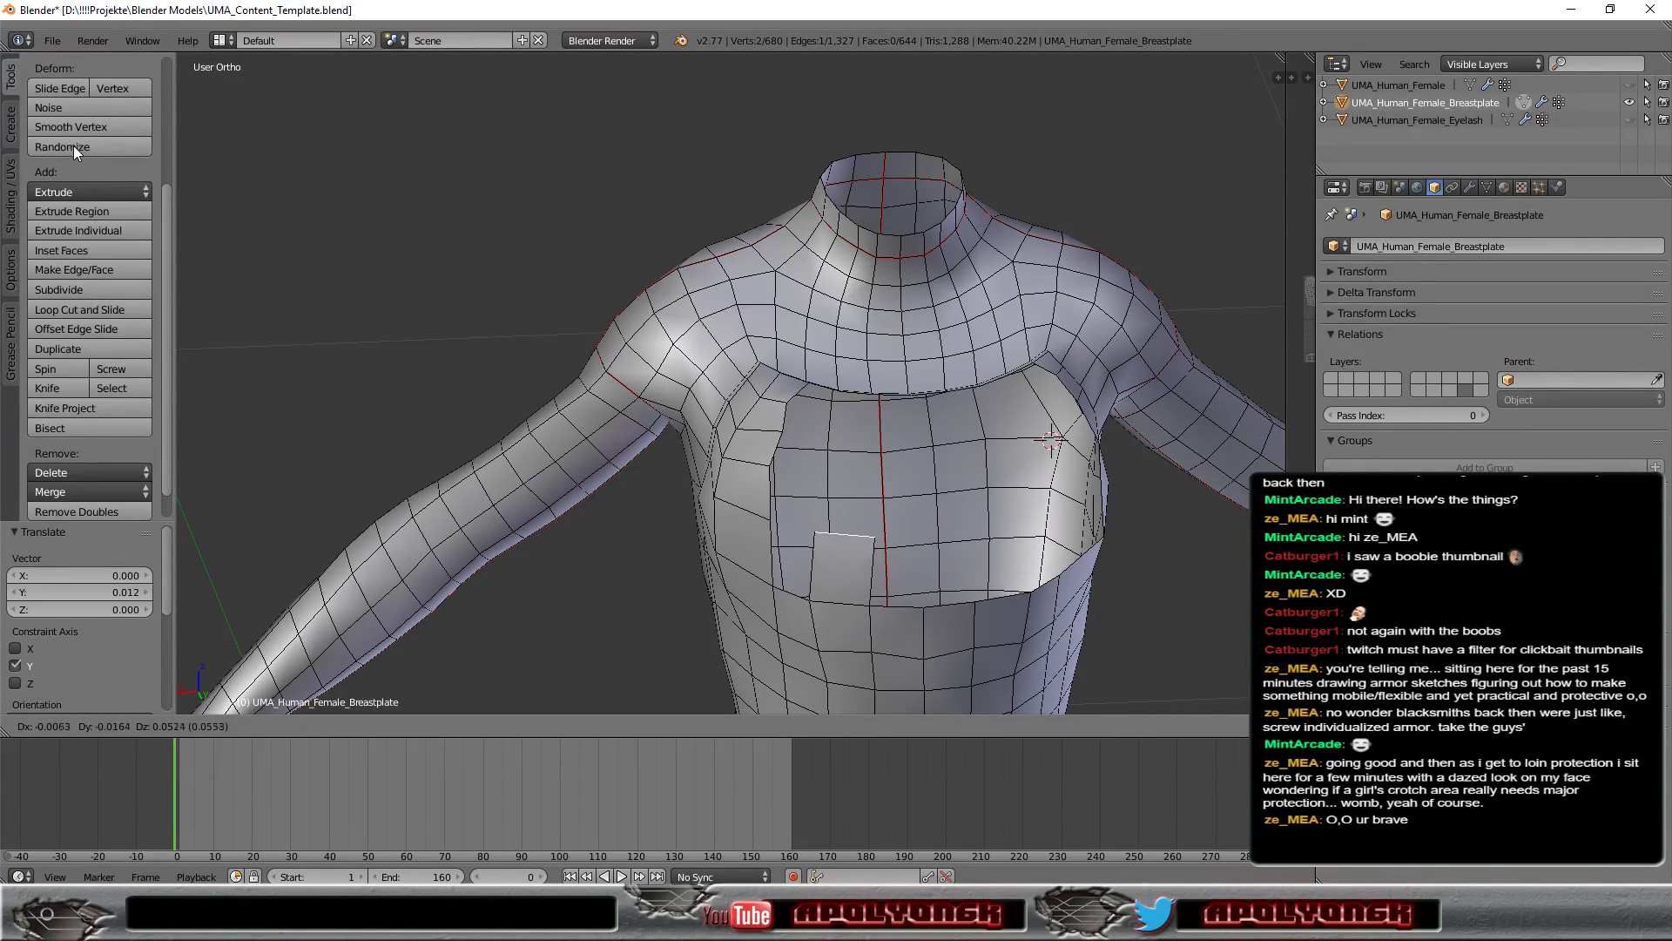
left_click(70, 148)
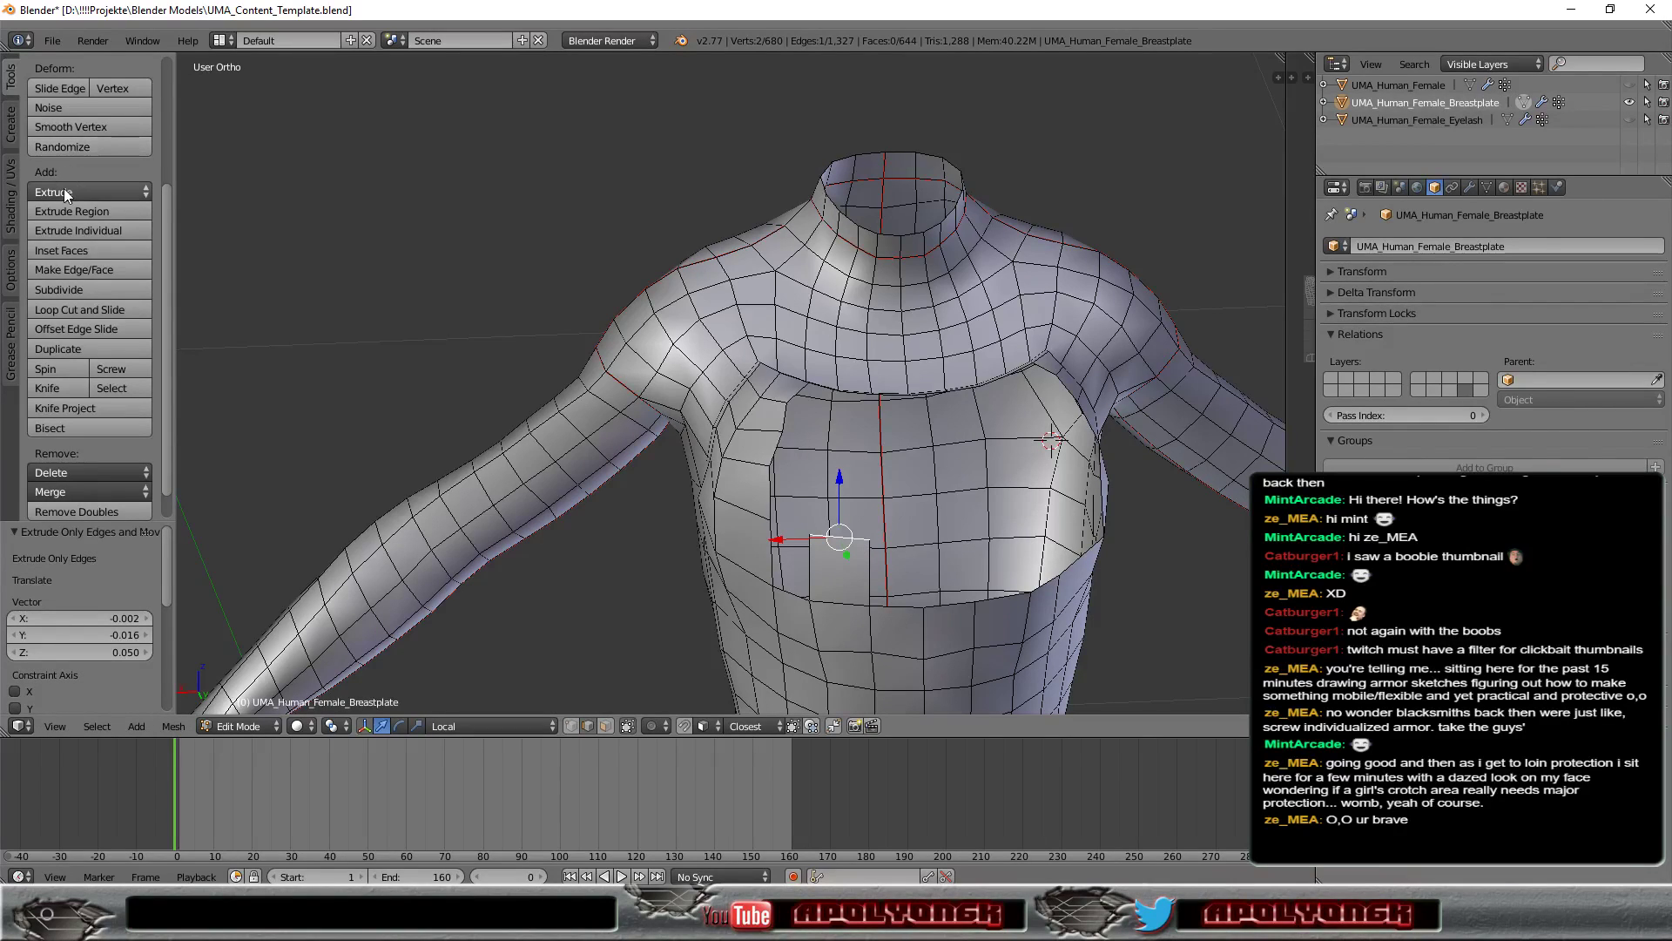
left_click(64, 189)
left_click(73, 190)
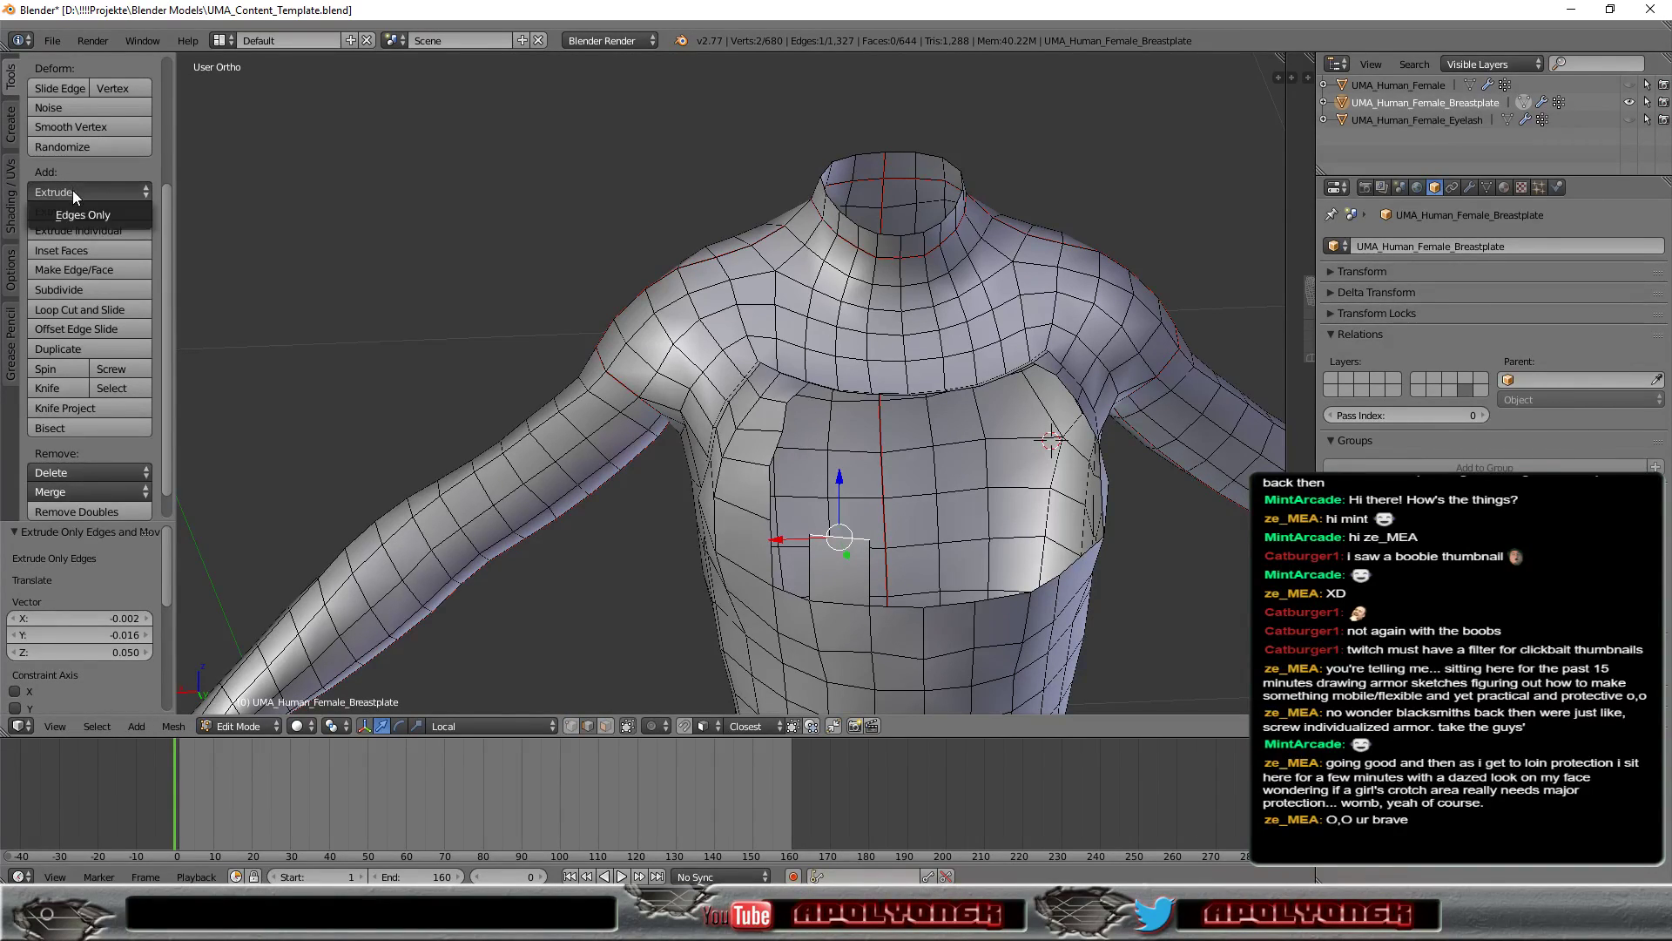
left_click(71, 211)
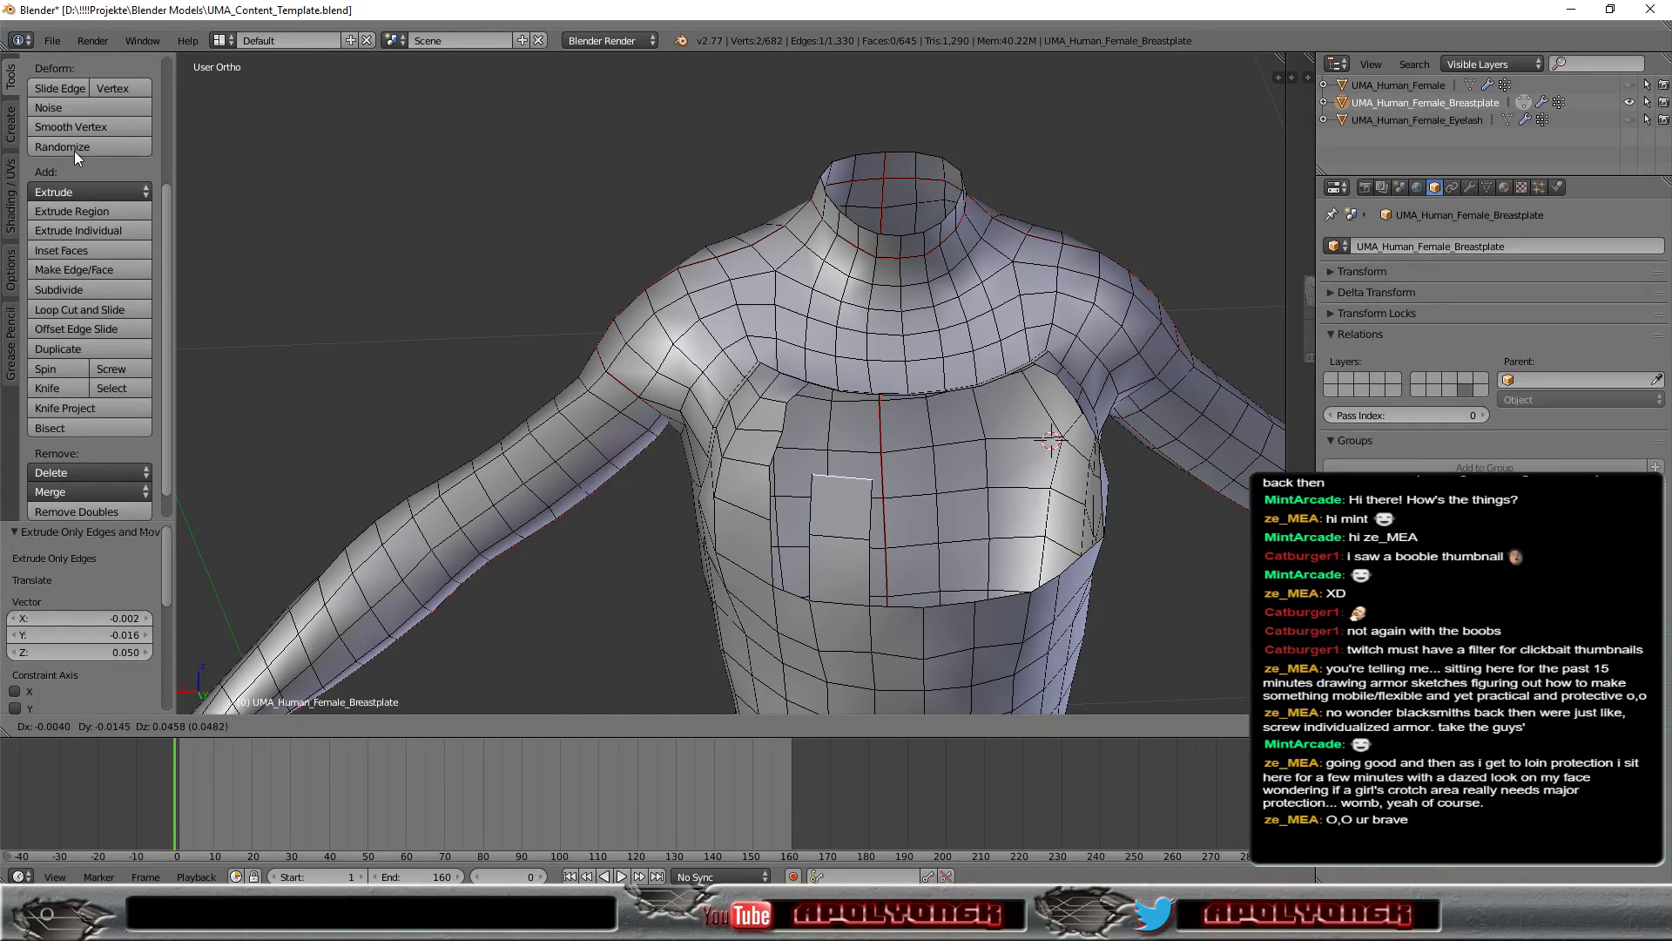
left_click(75, 150)
Step: Keep extruding the strip's top edge upward toward the collar
left_click(81, 190)
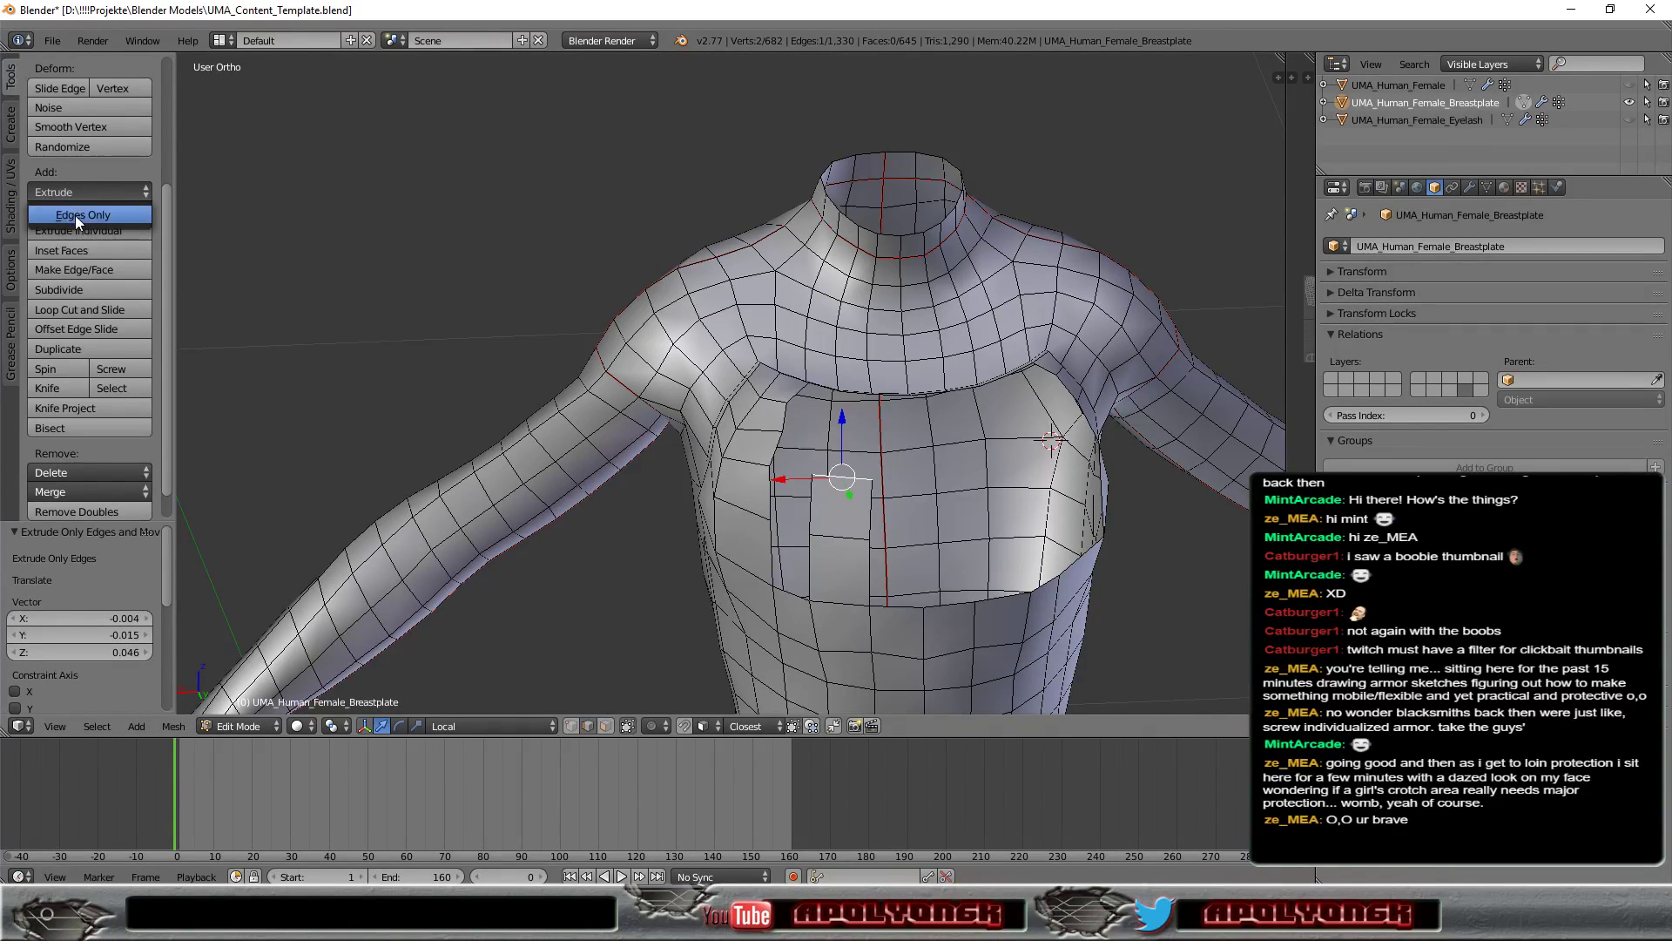
left_click(74, 216)
left_click(78, 174)
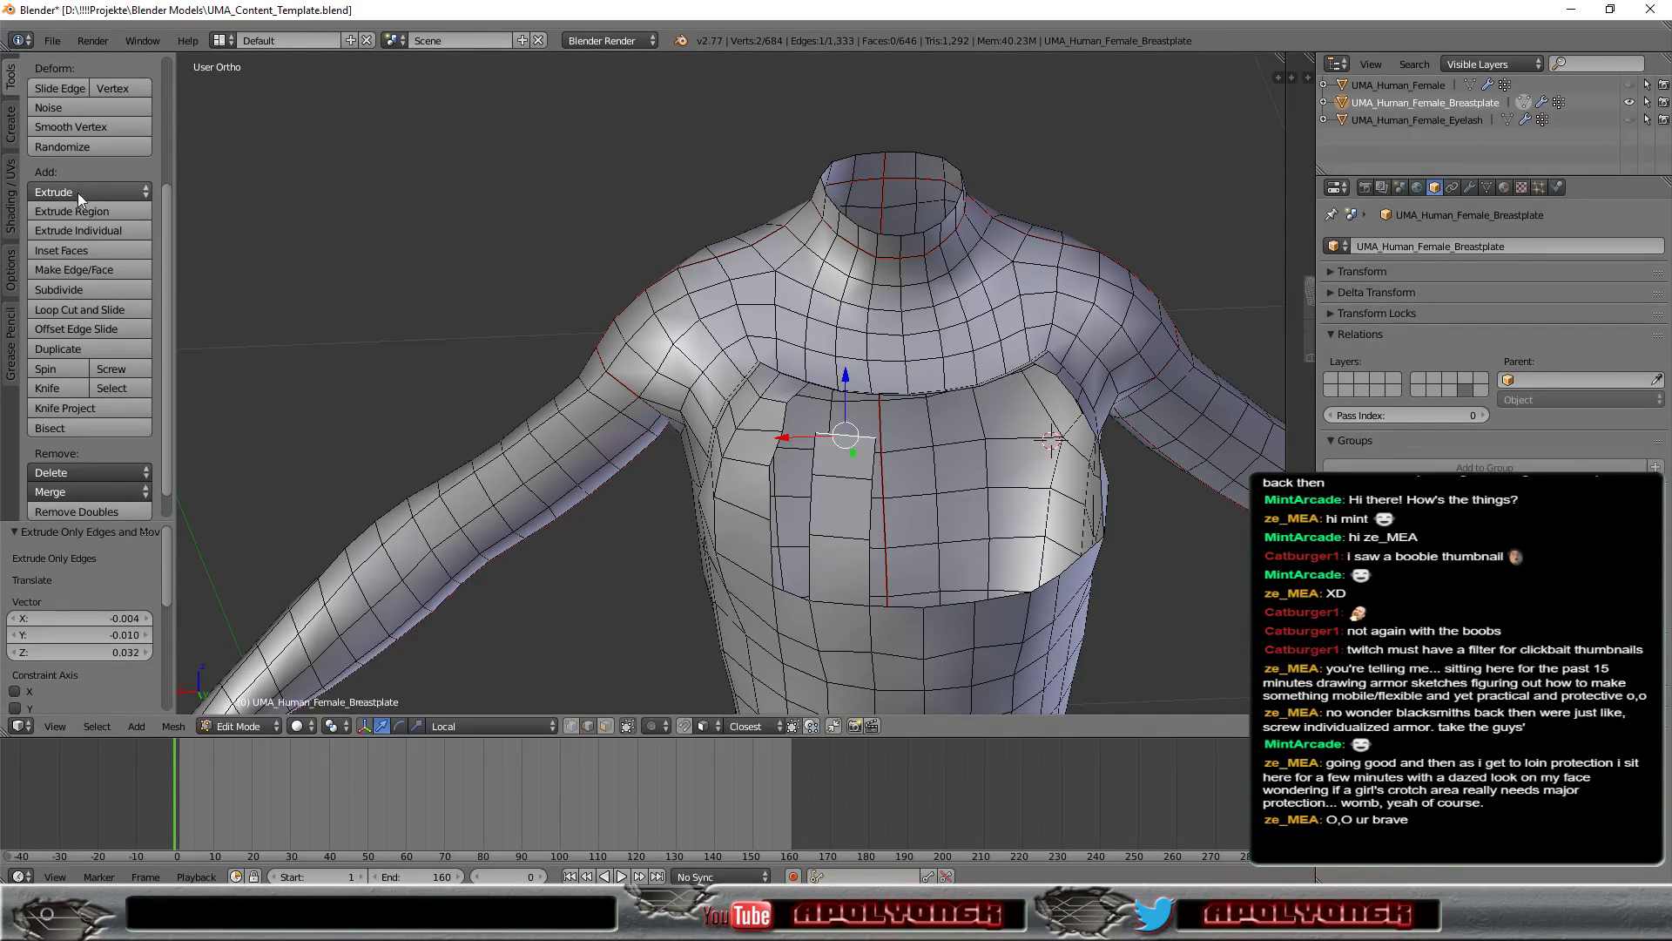
left_click(75, 215)
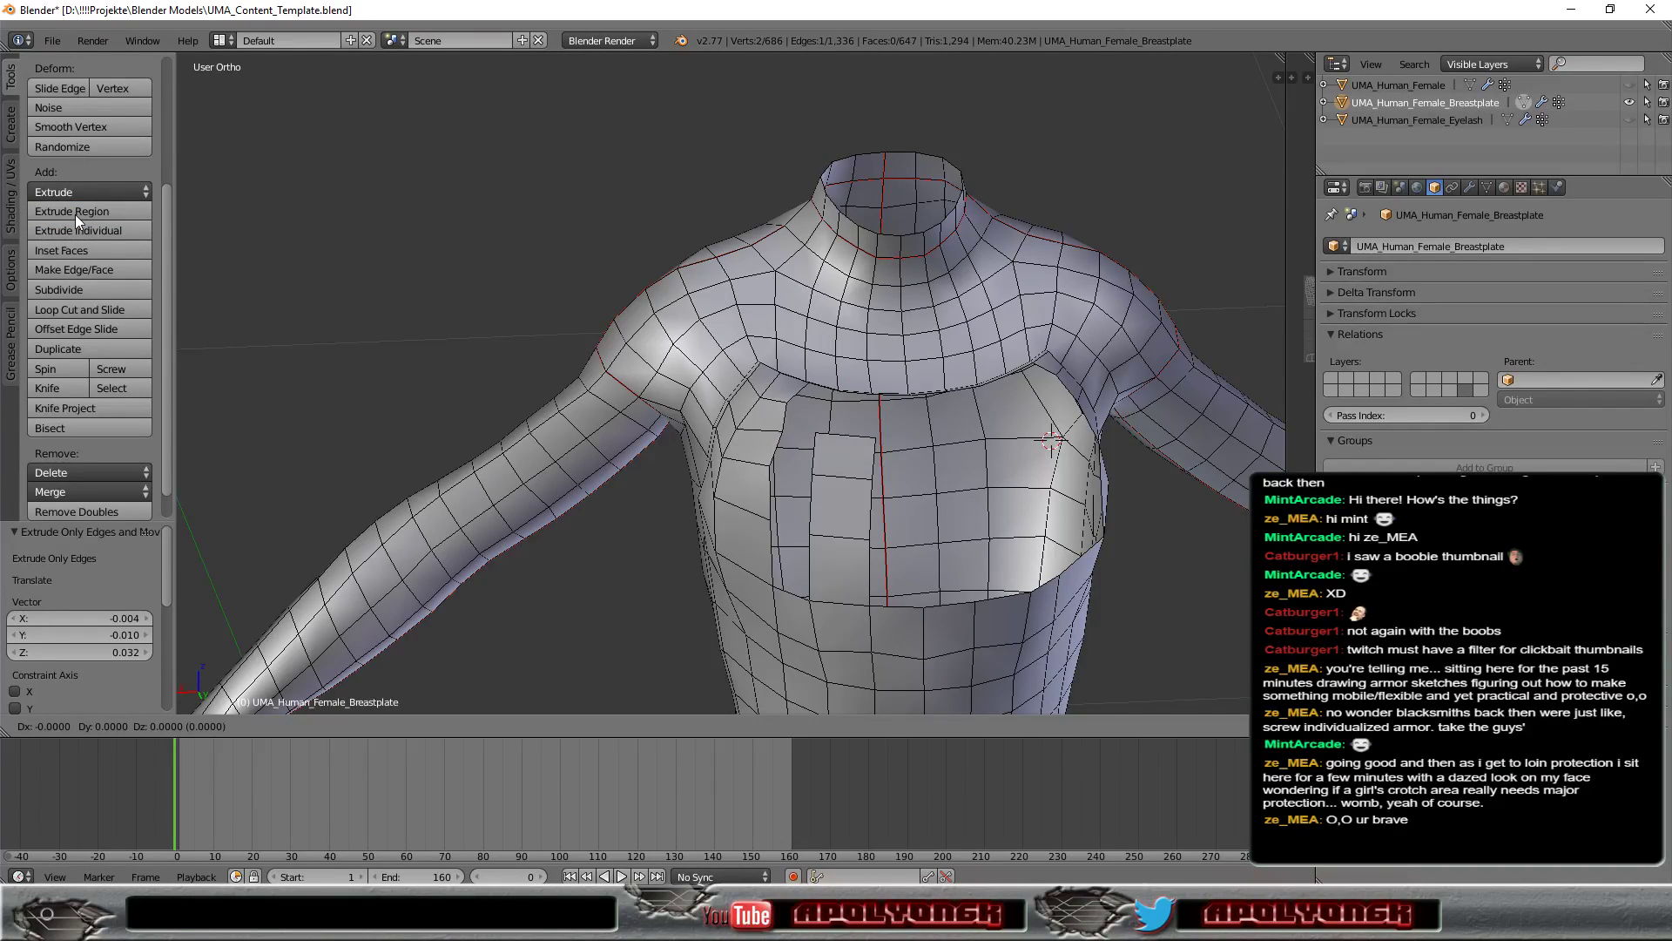
left_click(77, 190)
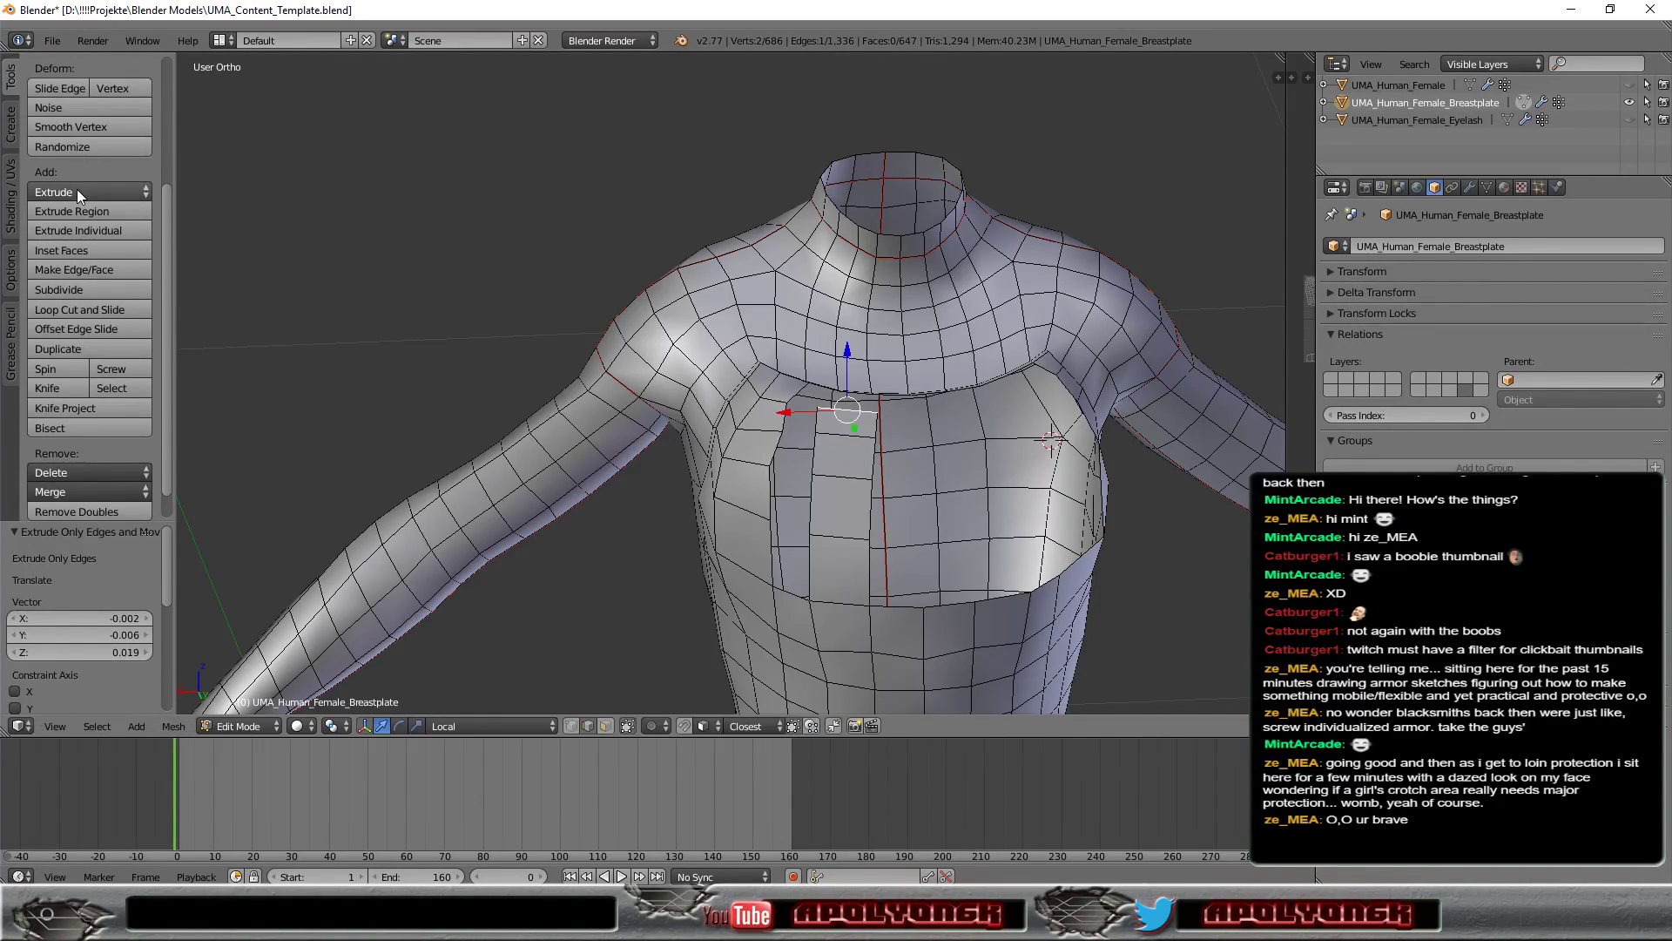
left_click(76, 192)
left_click(79, 214)
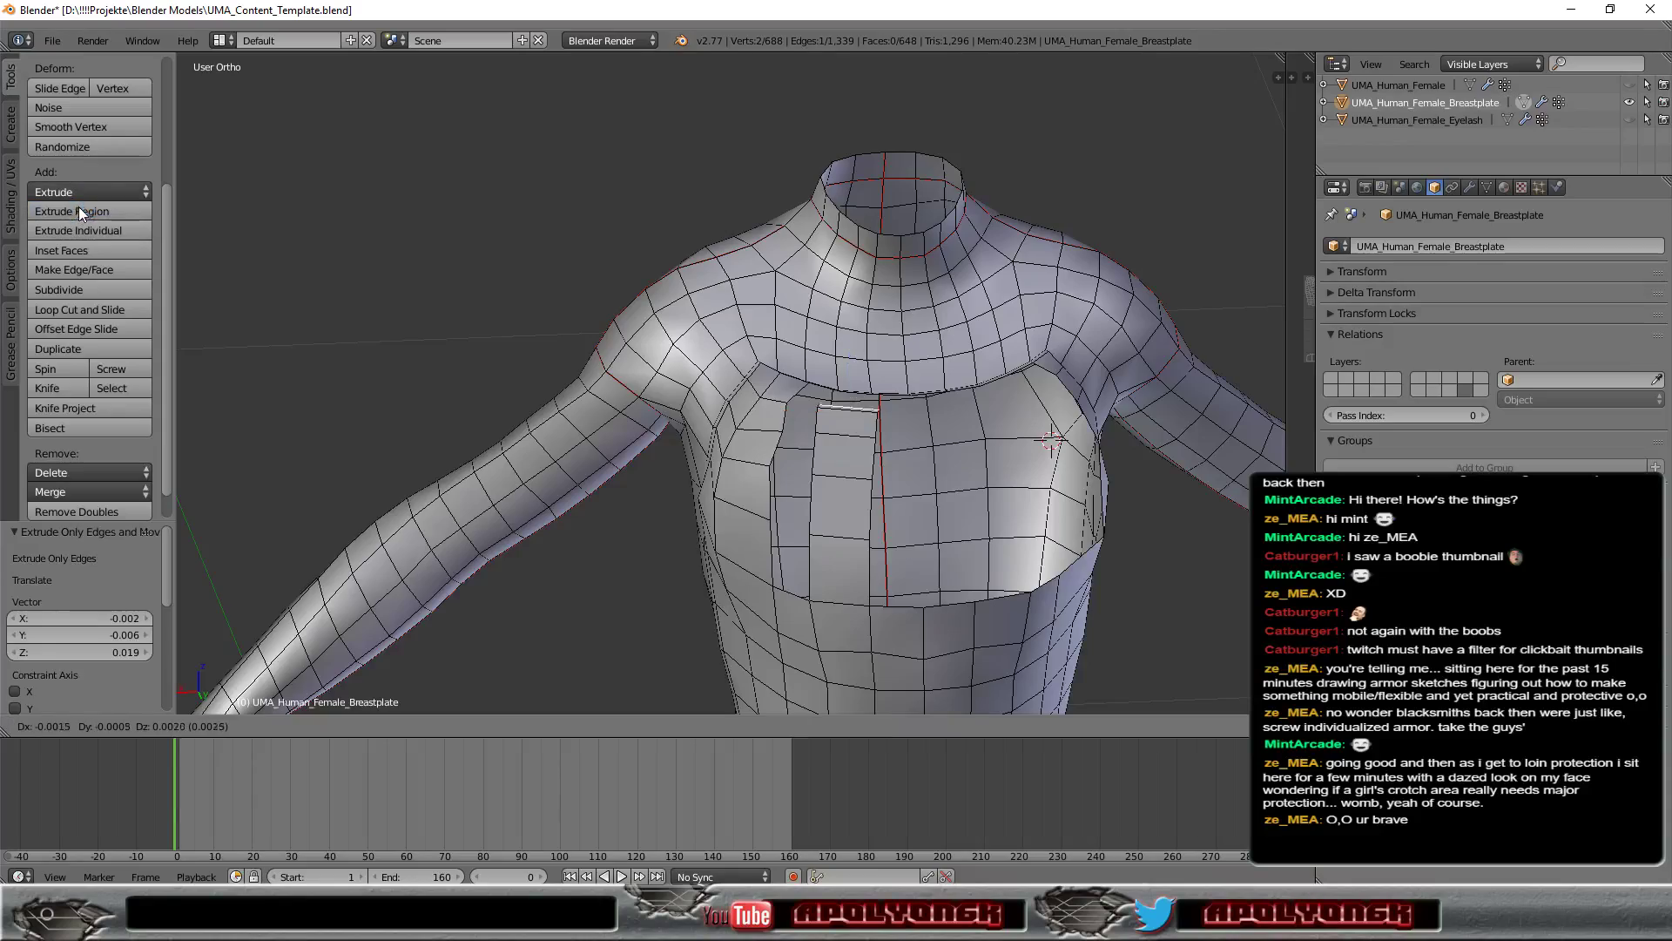
left_click(81, 192)
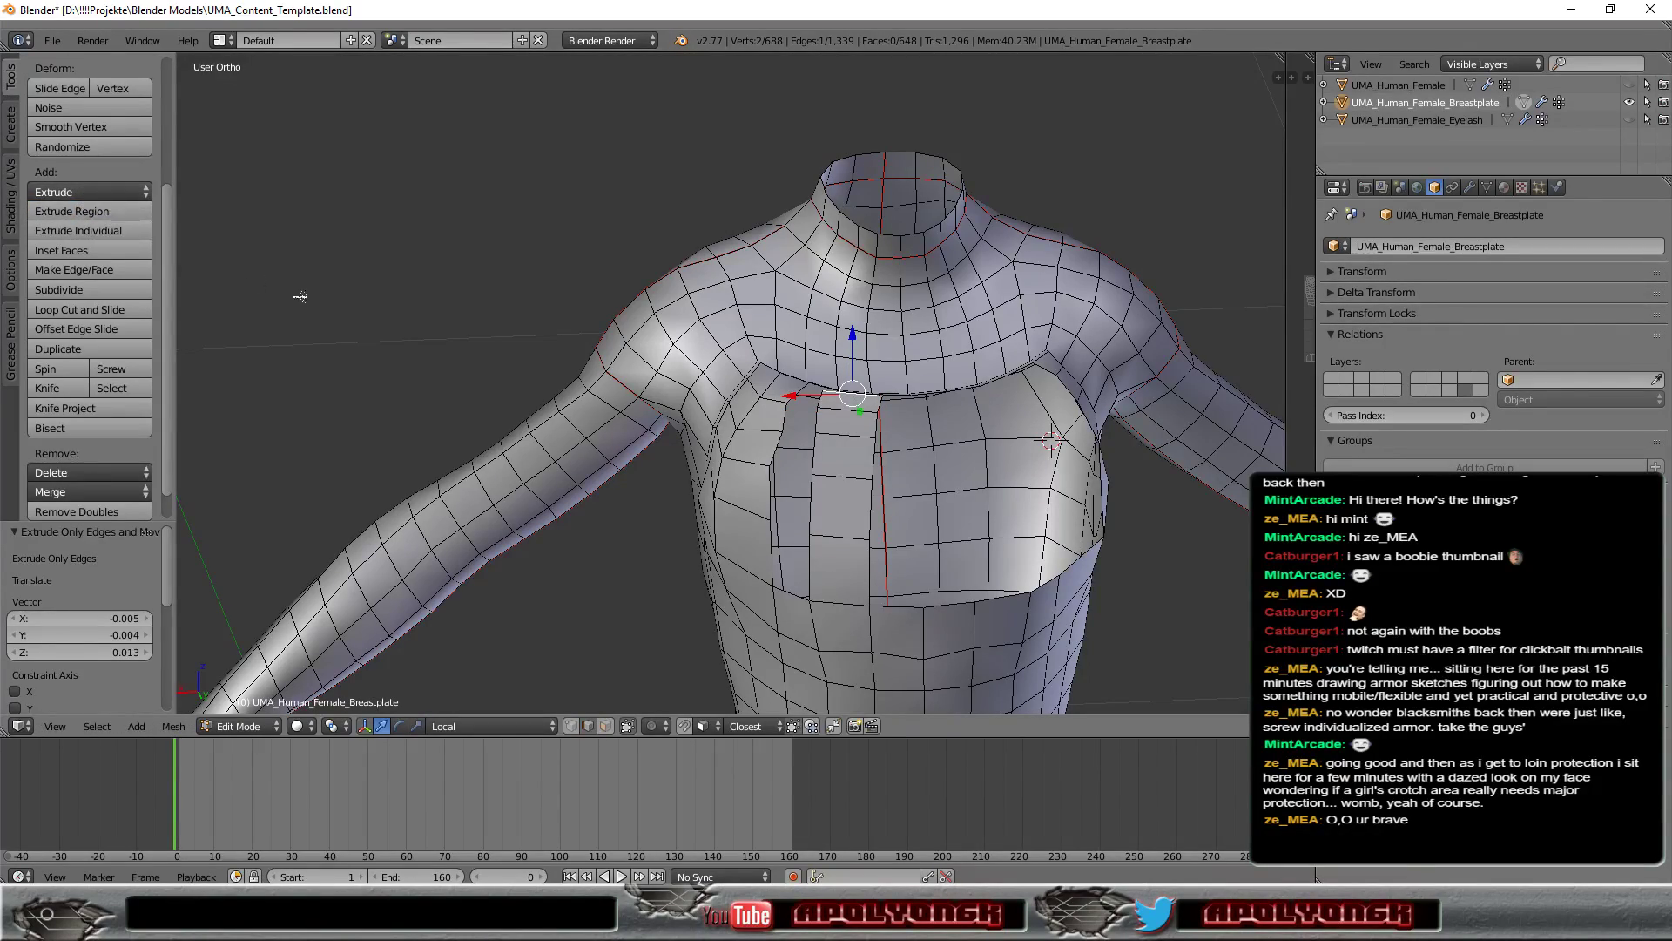
mouse_move(964, 439)
middle_mouse_down()
mouse_move(884, 480)
mouse_move(757, 627)
middle_mouse_up()
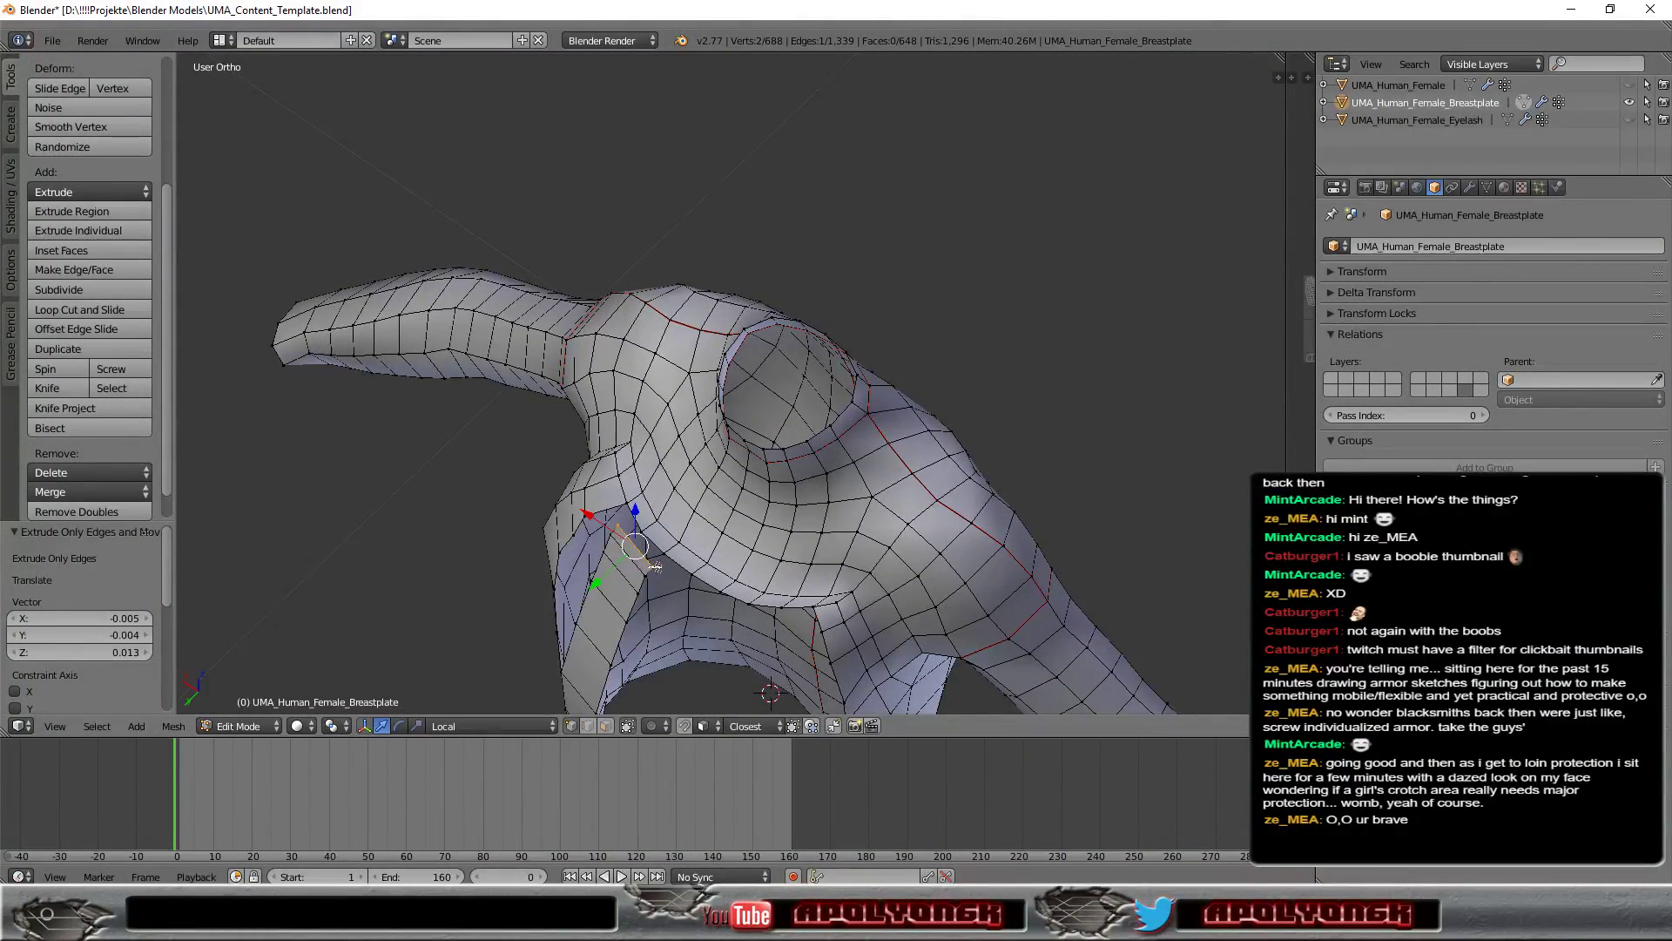
Step: Weld one top corner of the strip onto its collar vertex with Merge At Last
right_click(655, 567)
scroll(714, 571, "up", 2)
scroll(715, 574, "up", 2)
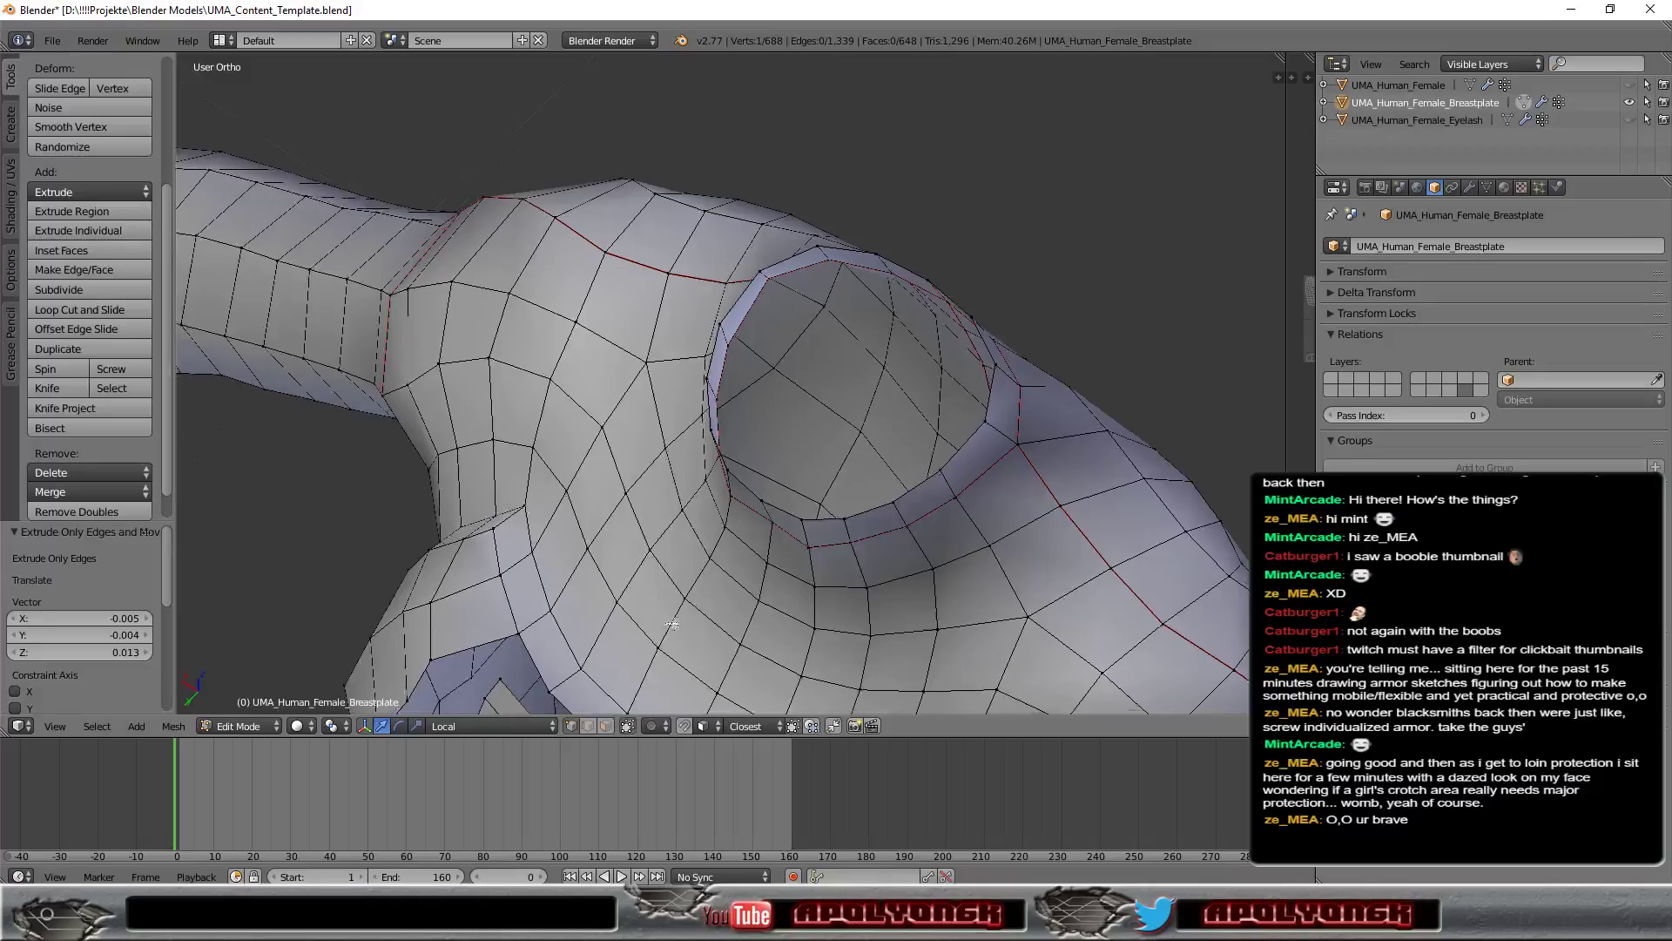
middle_click_drag(673, 624, 685, 539)
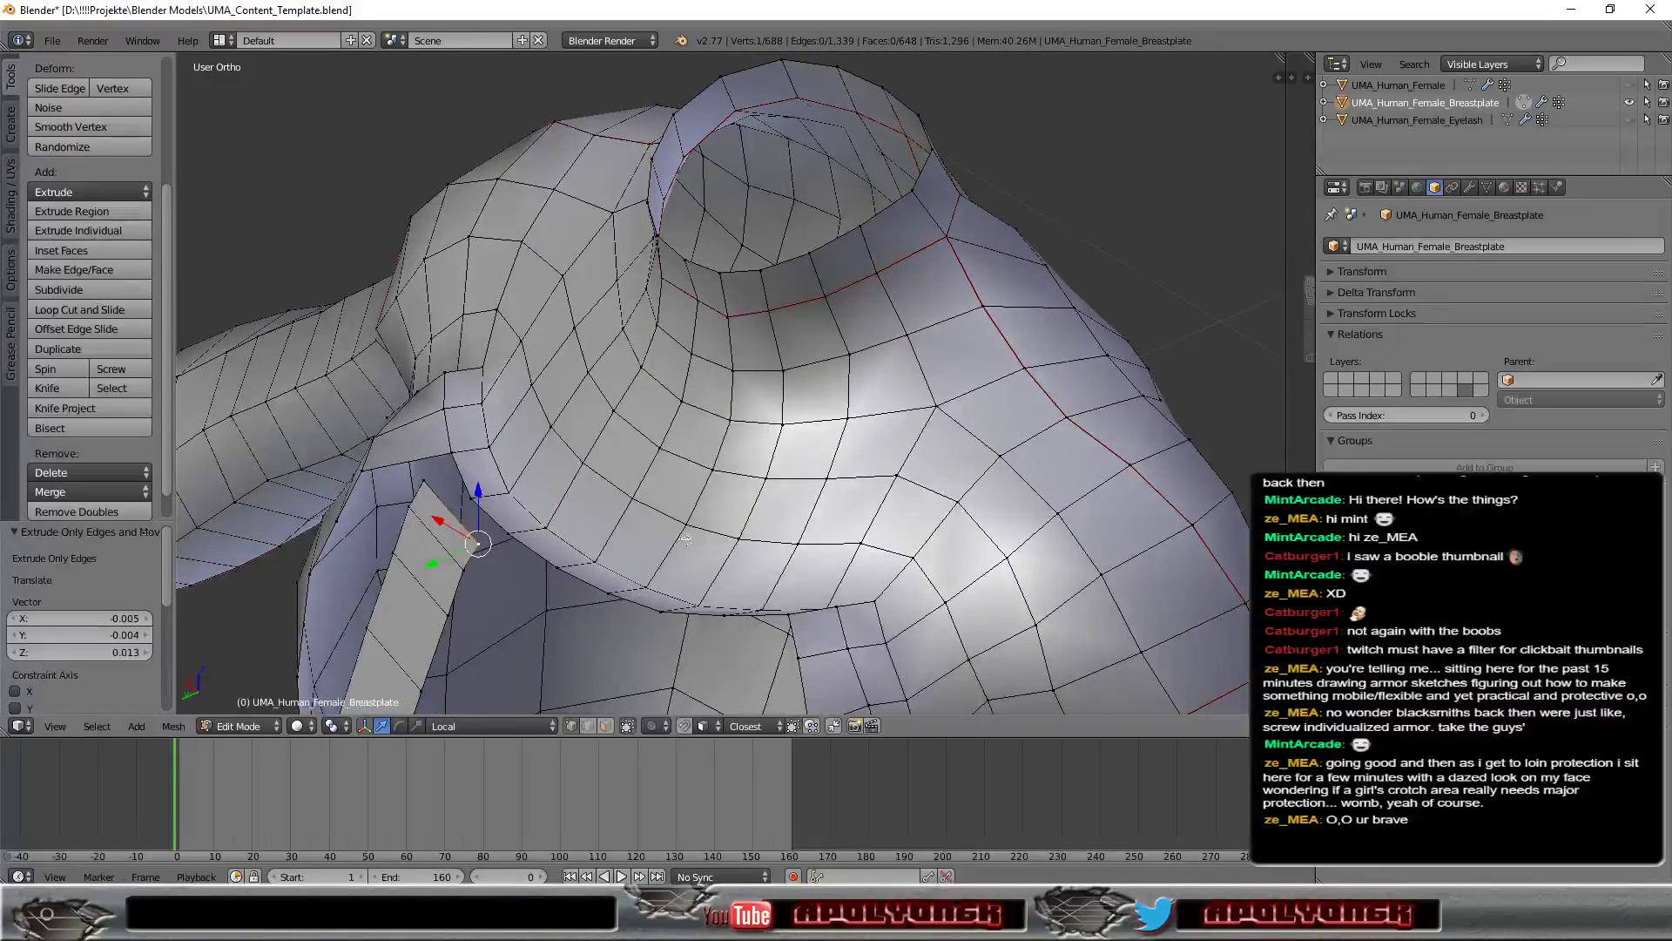
right_click(507, 533, "shift")
left_click(91, 493)
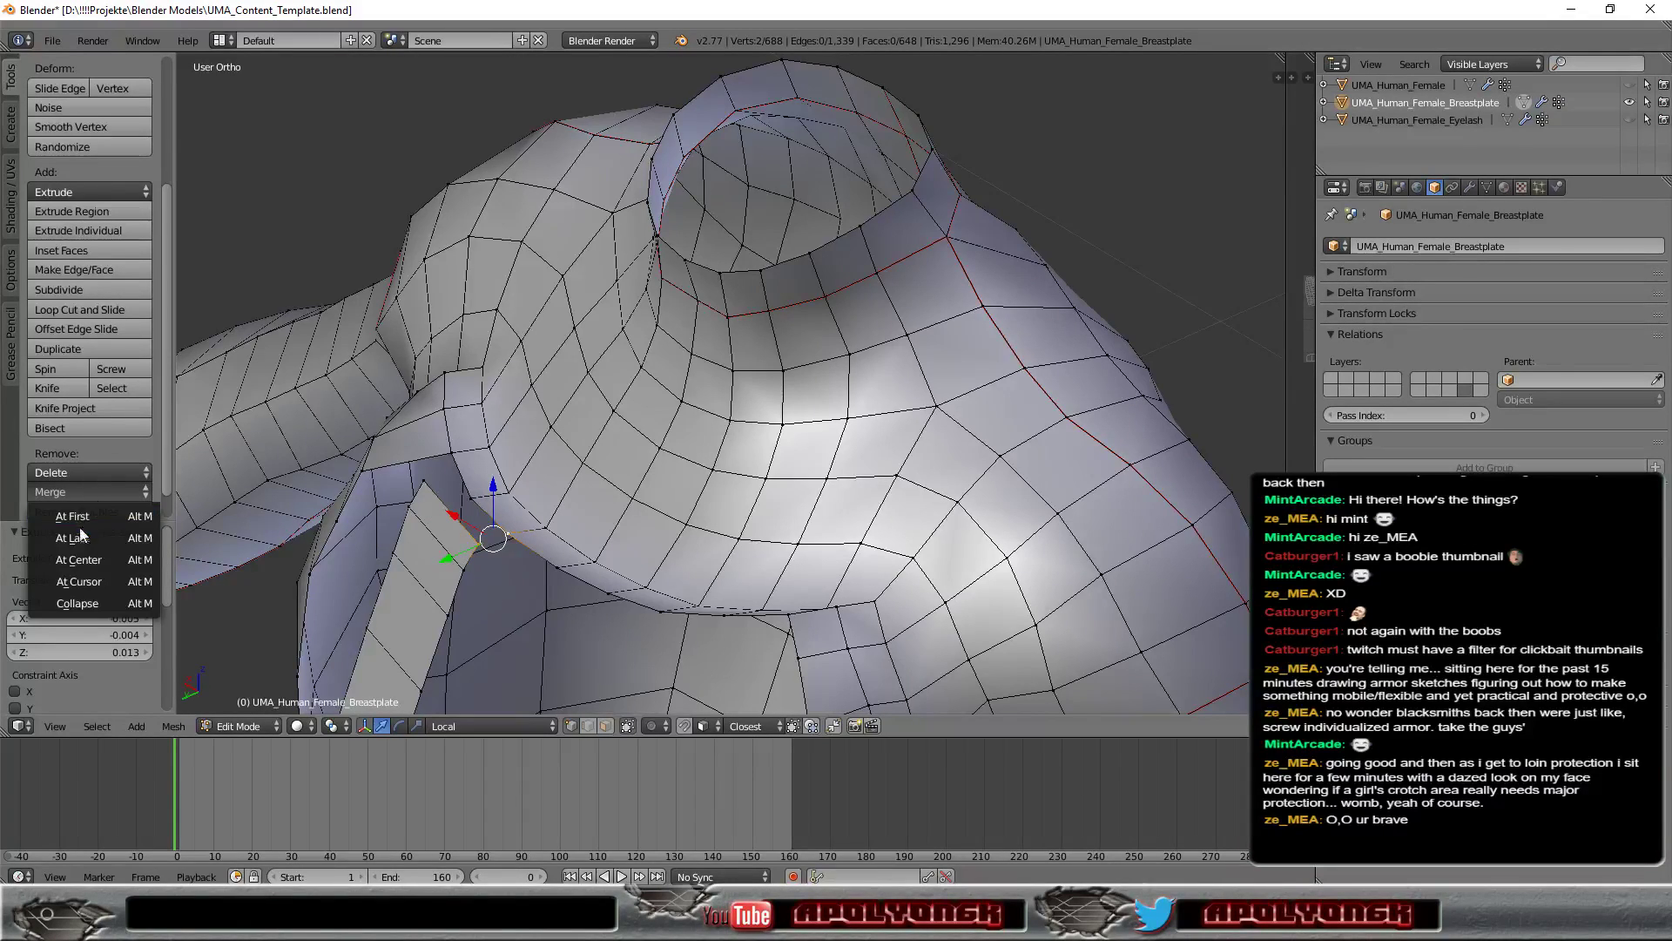
left_click(107, 531)
Step: Weld the strip's other top corner onto the neighbouring collar vertex
right_click(425, 482)
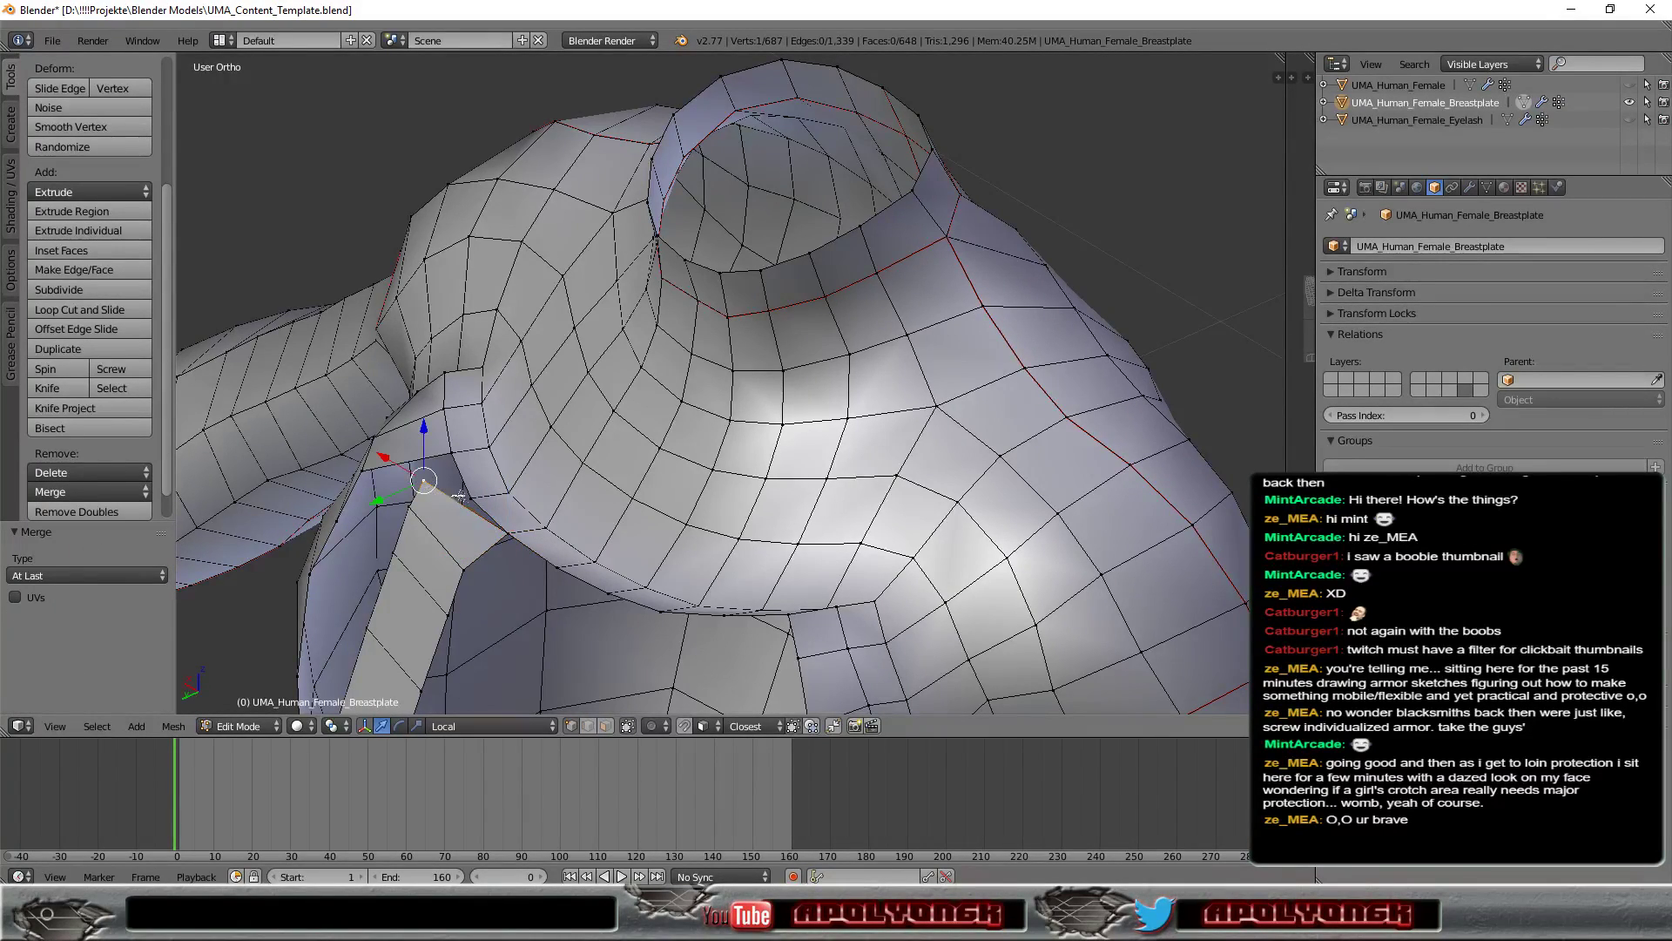
right_click(471, 499, "shift")
left_click(82, 490)
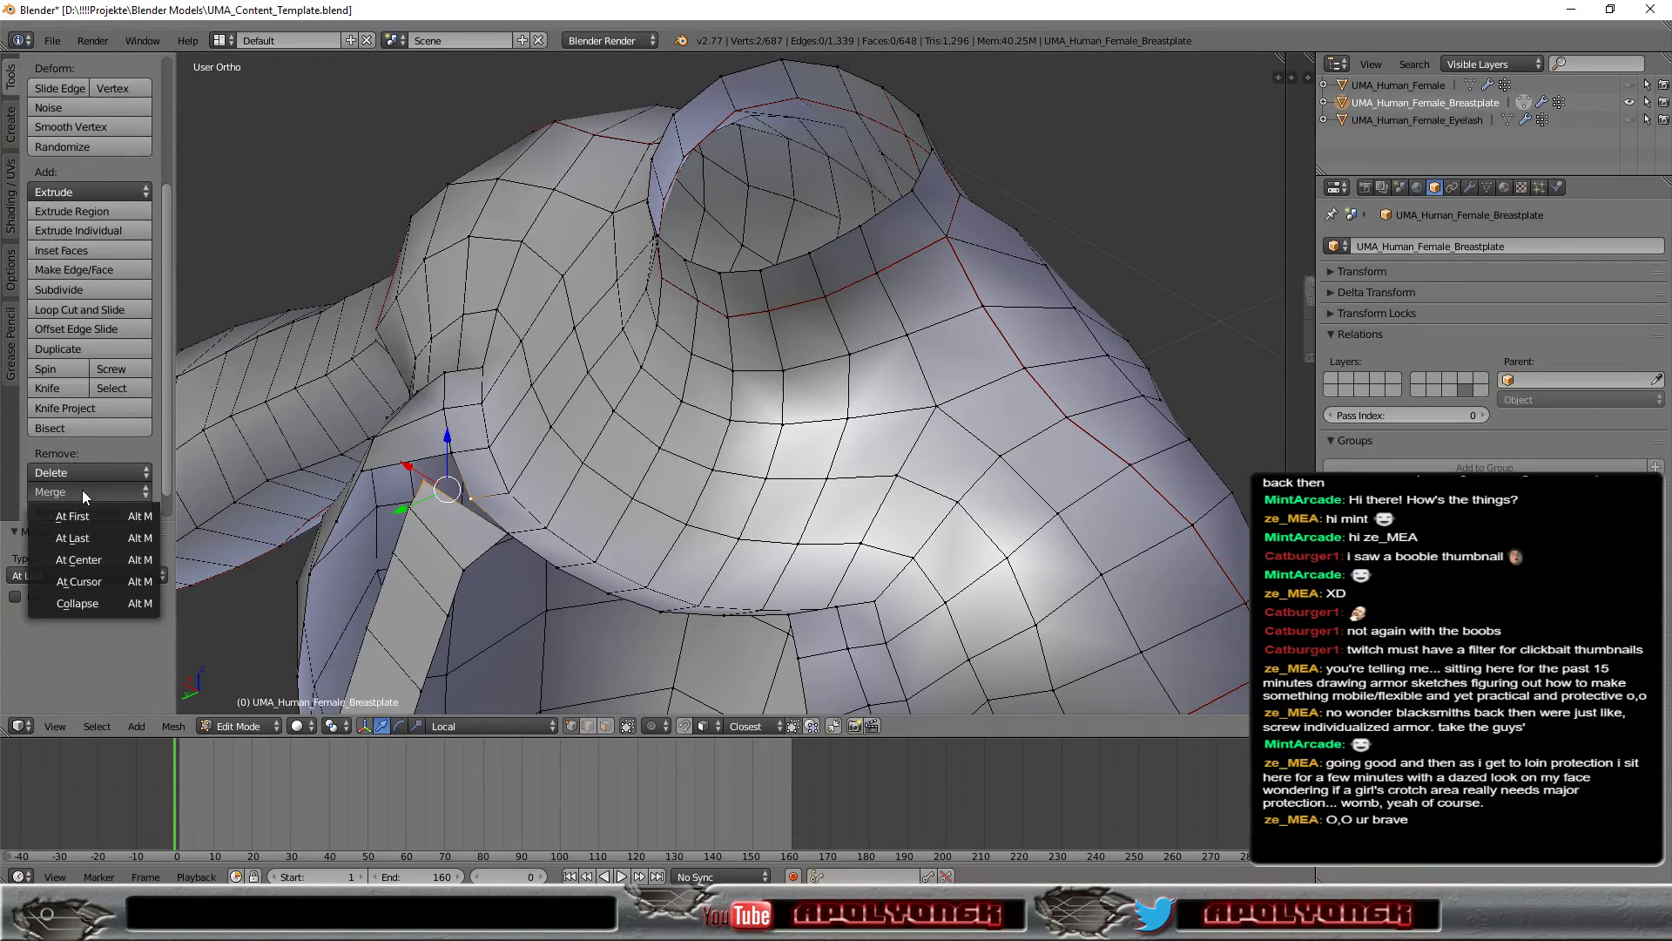
left_click(91, 539)
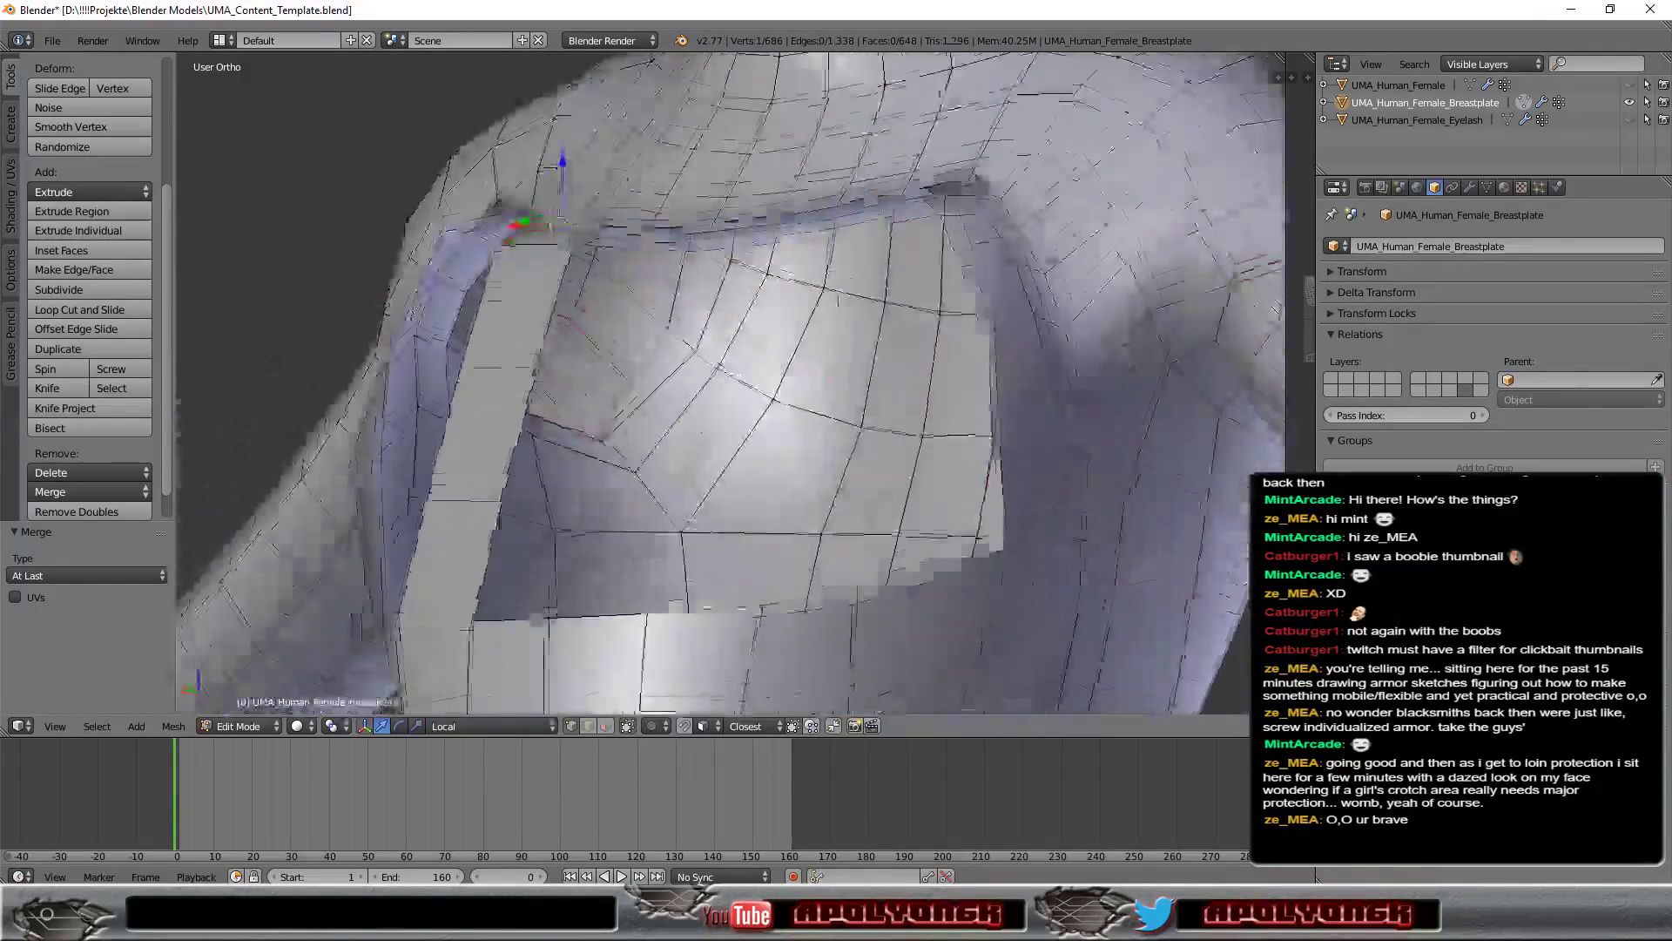
middle_click_drag(803, 572, 606, 559)
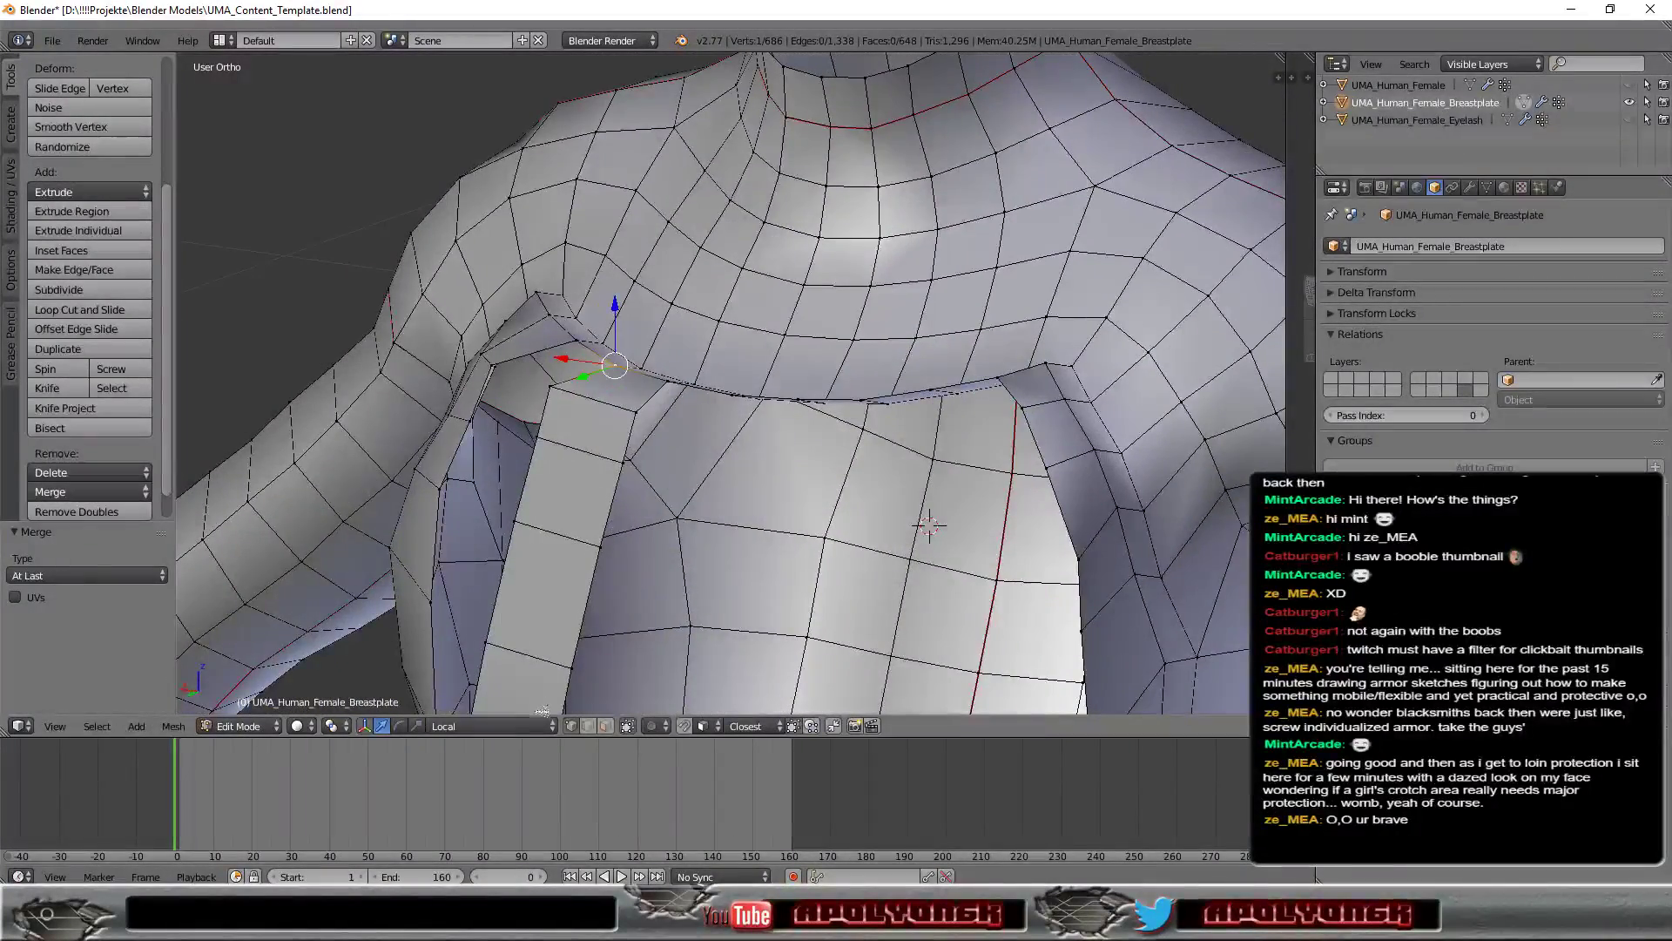
Step: Slide the strip's top edge along local Y and lower it slightly under the collar
key("a")
right_click(581, 448)
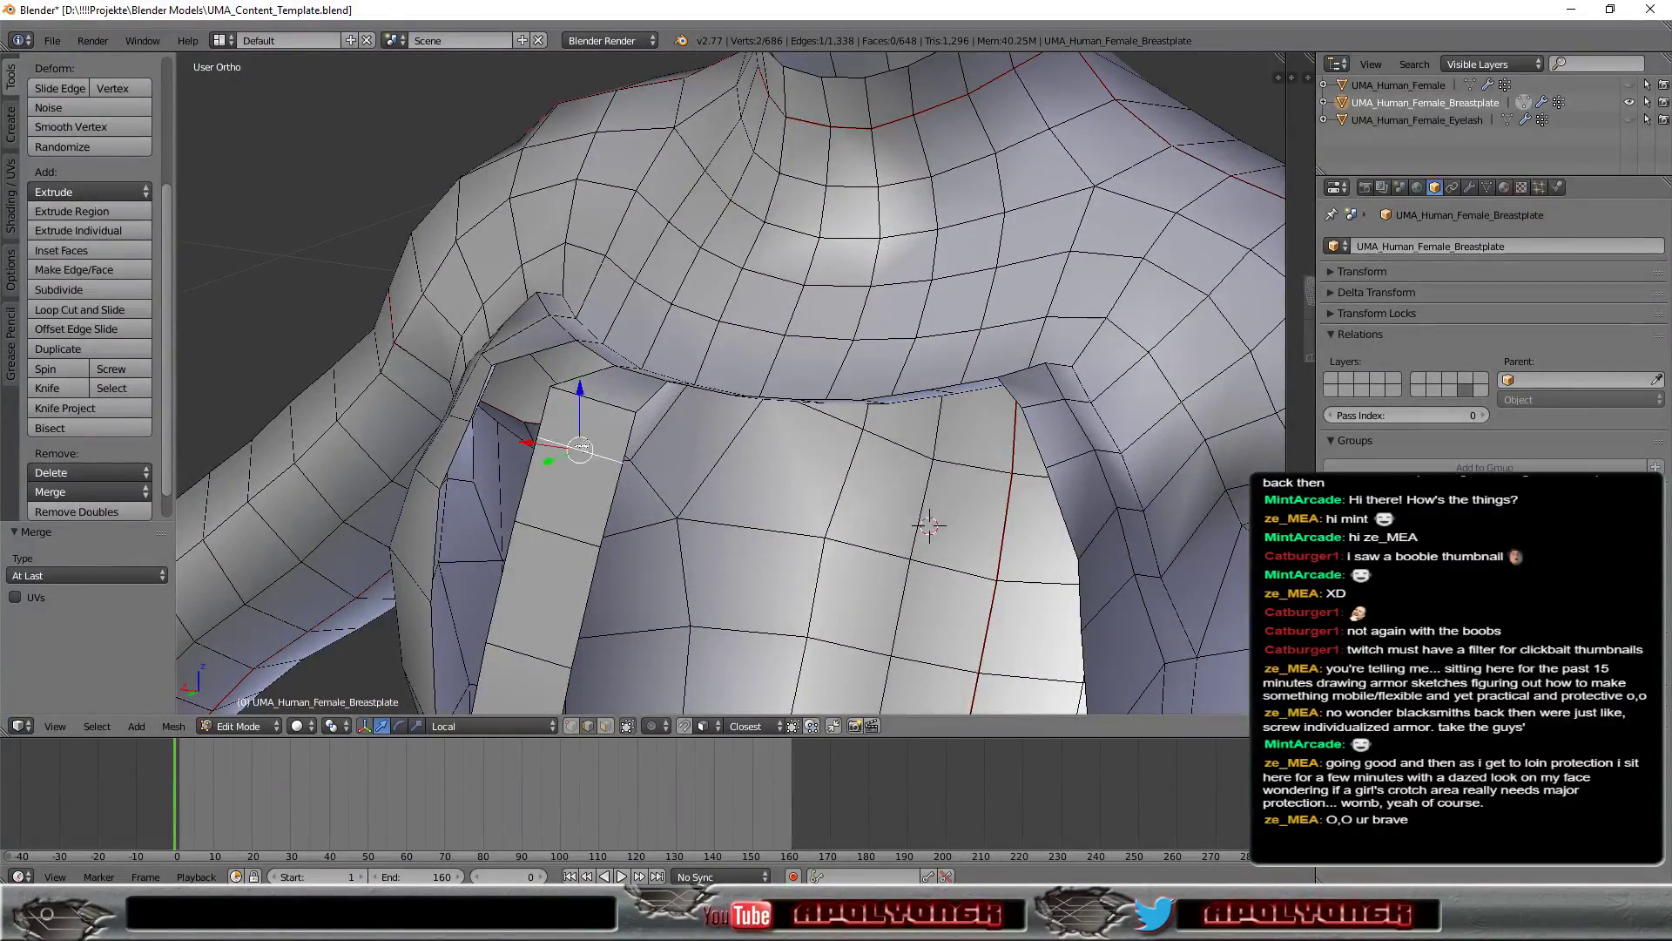
middle_click_drag(771, 505, 662, 435)
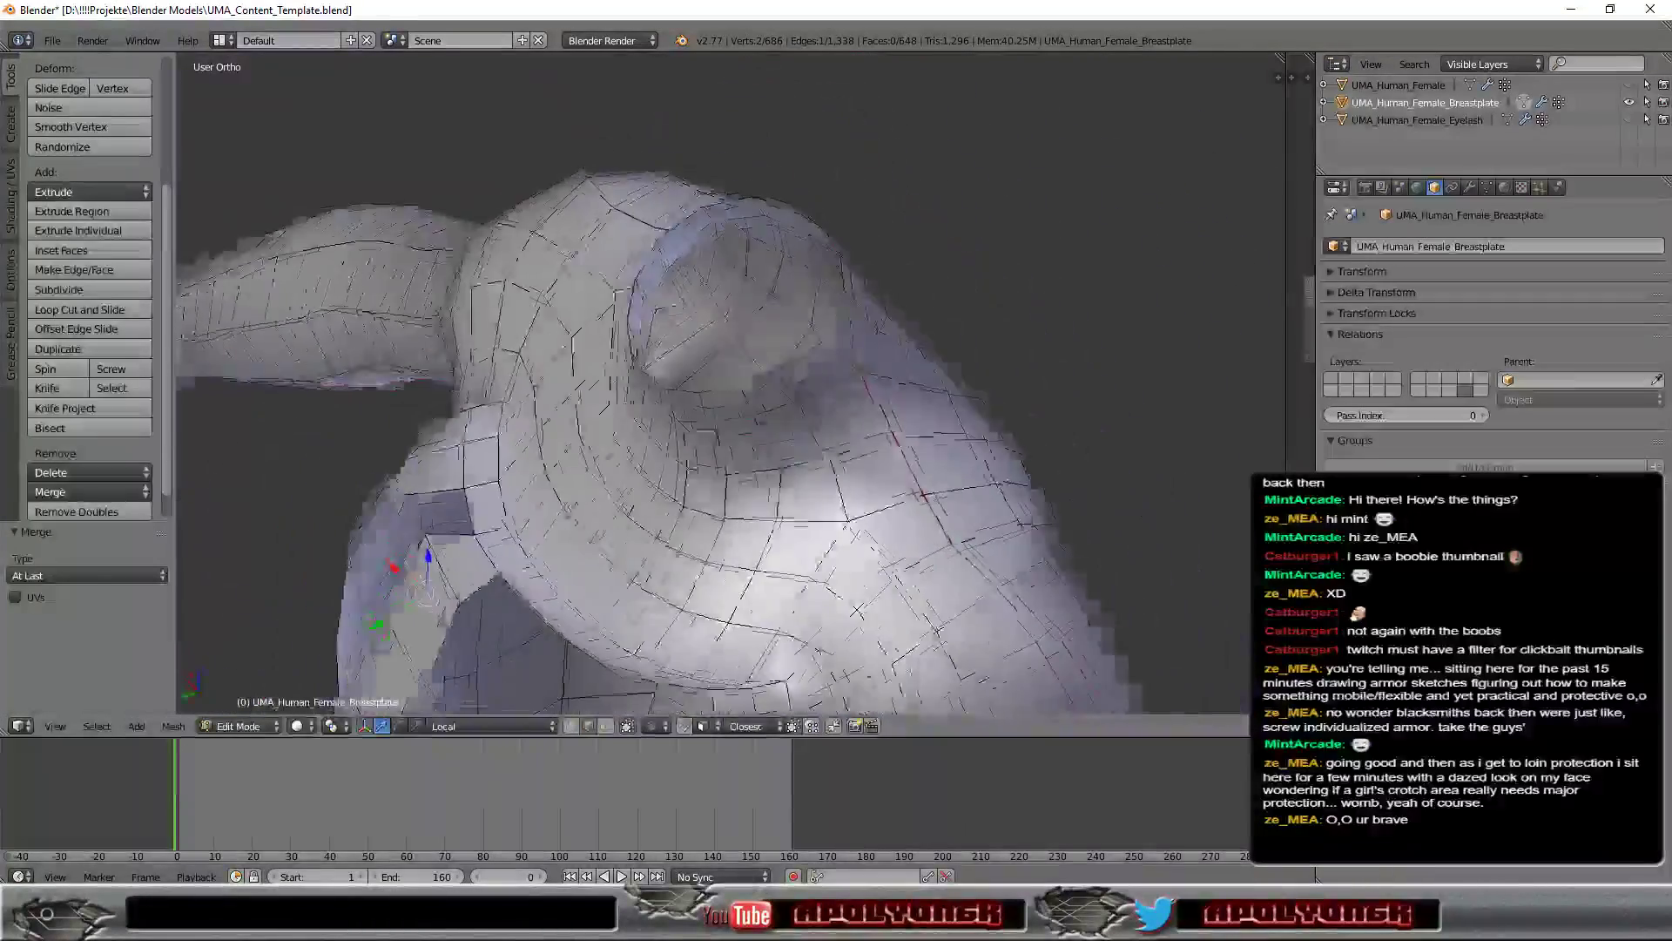
key("g")
key("y")
key("y")
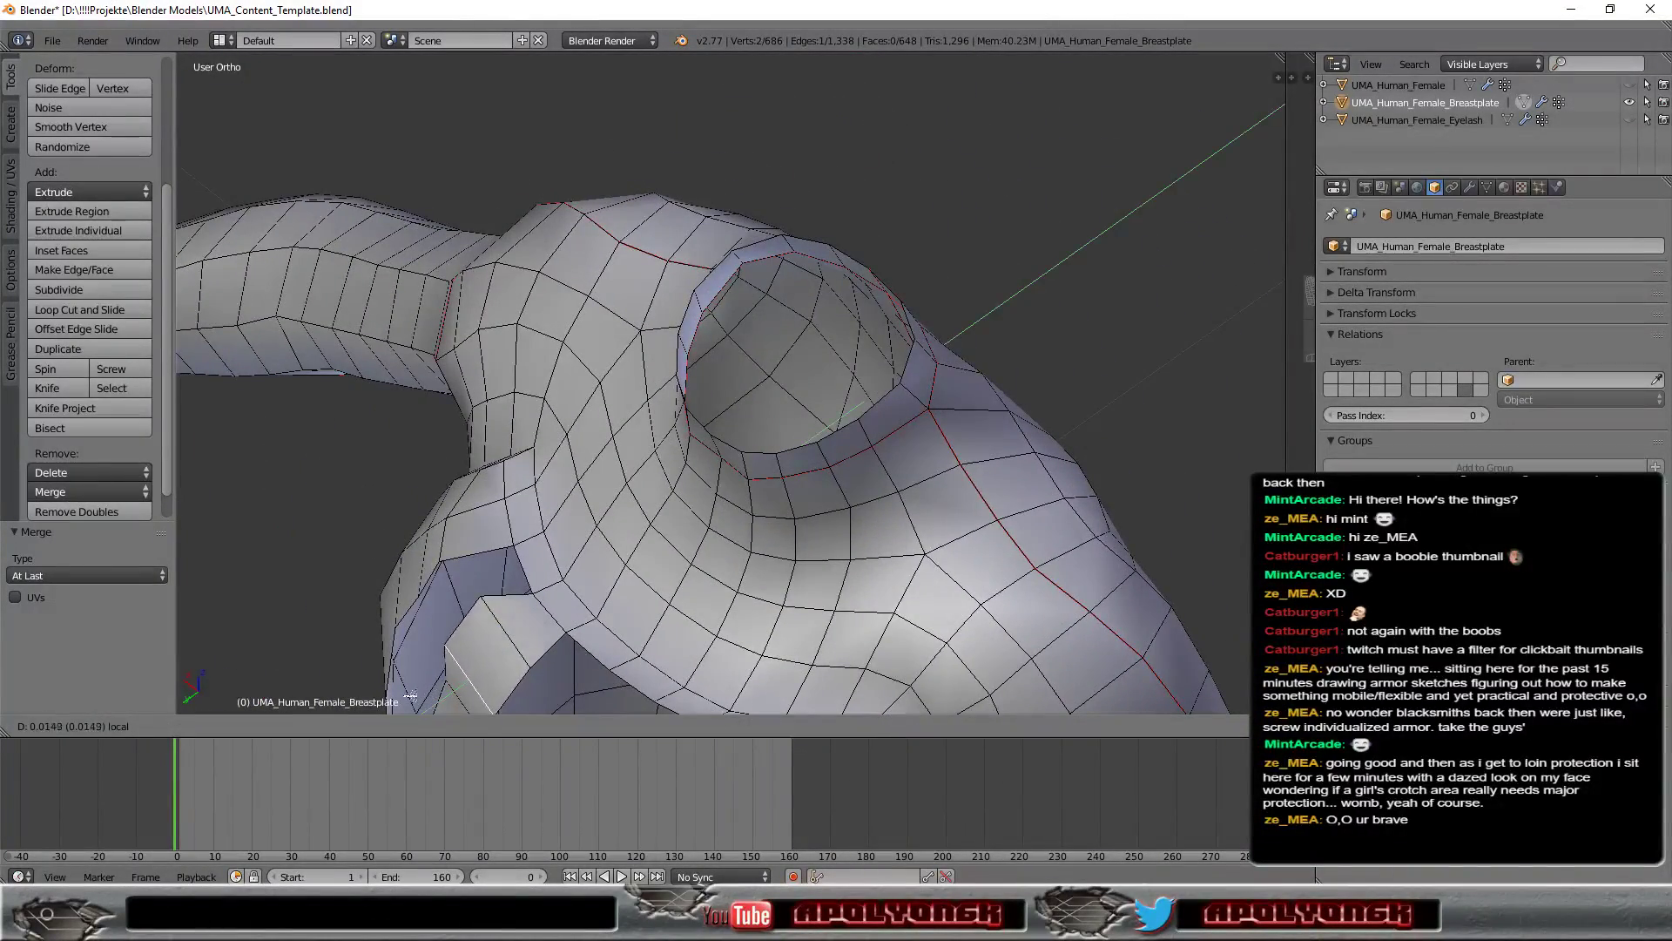
left_click(408, 697)
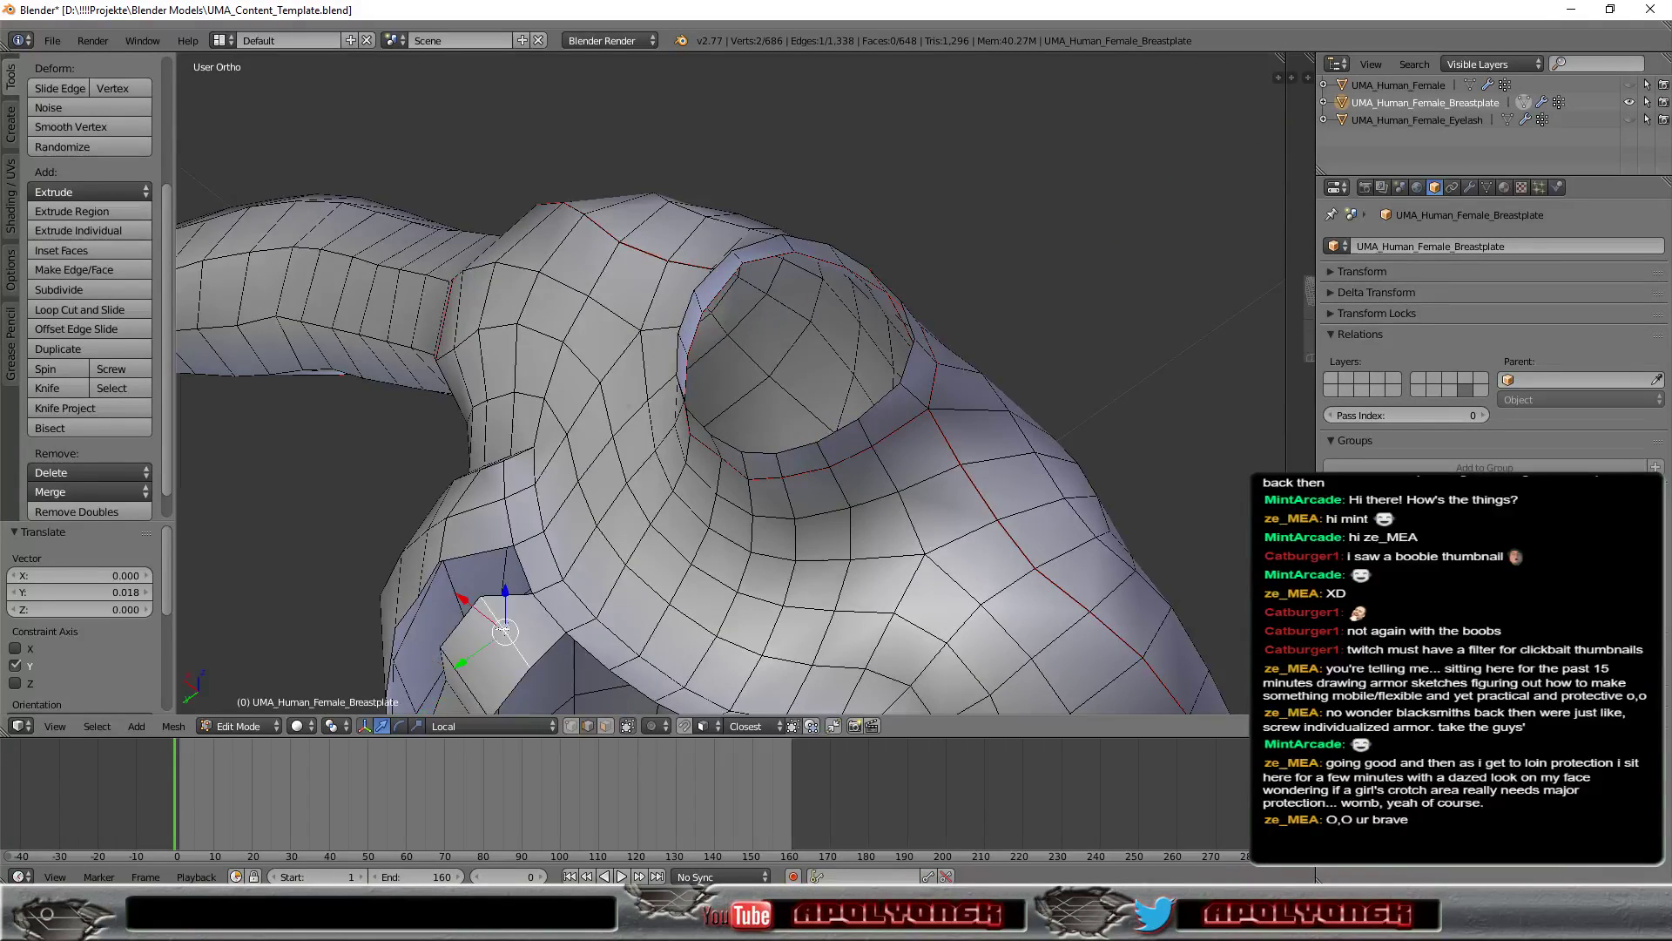
left_click_drag(459, 665, 438, 680)
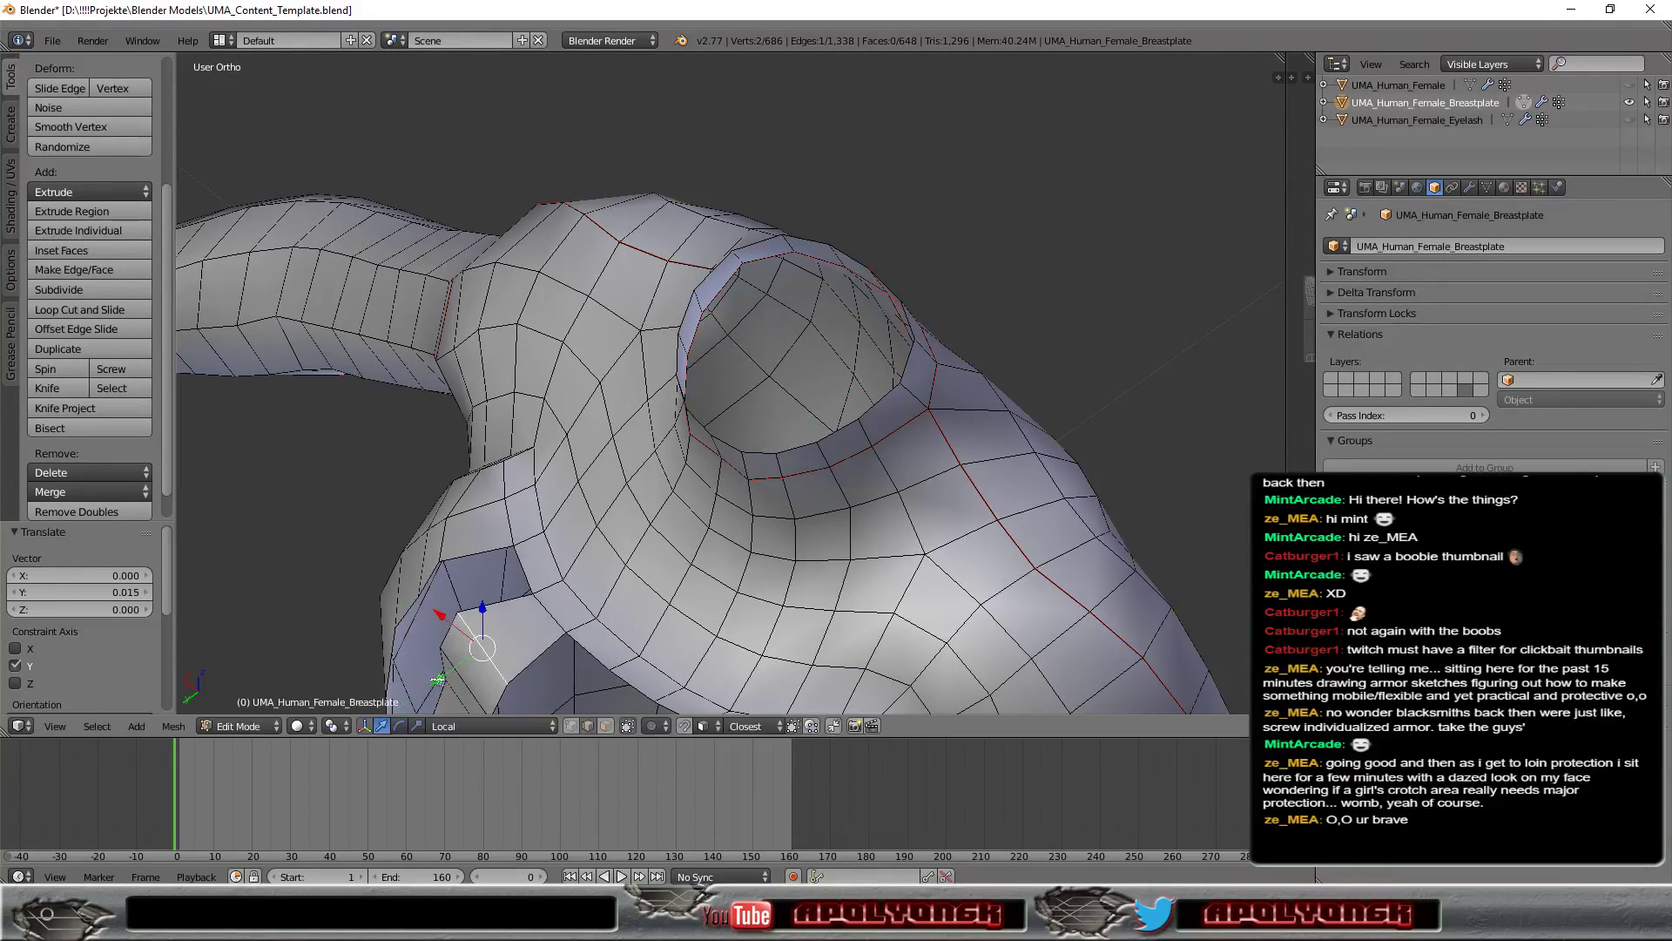
left_click_drag(485, 621, 484, 627)
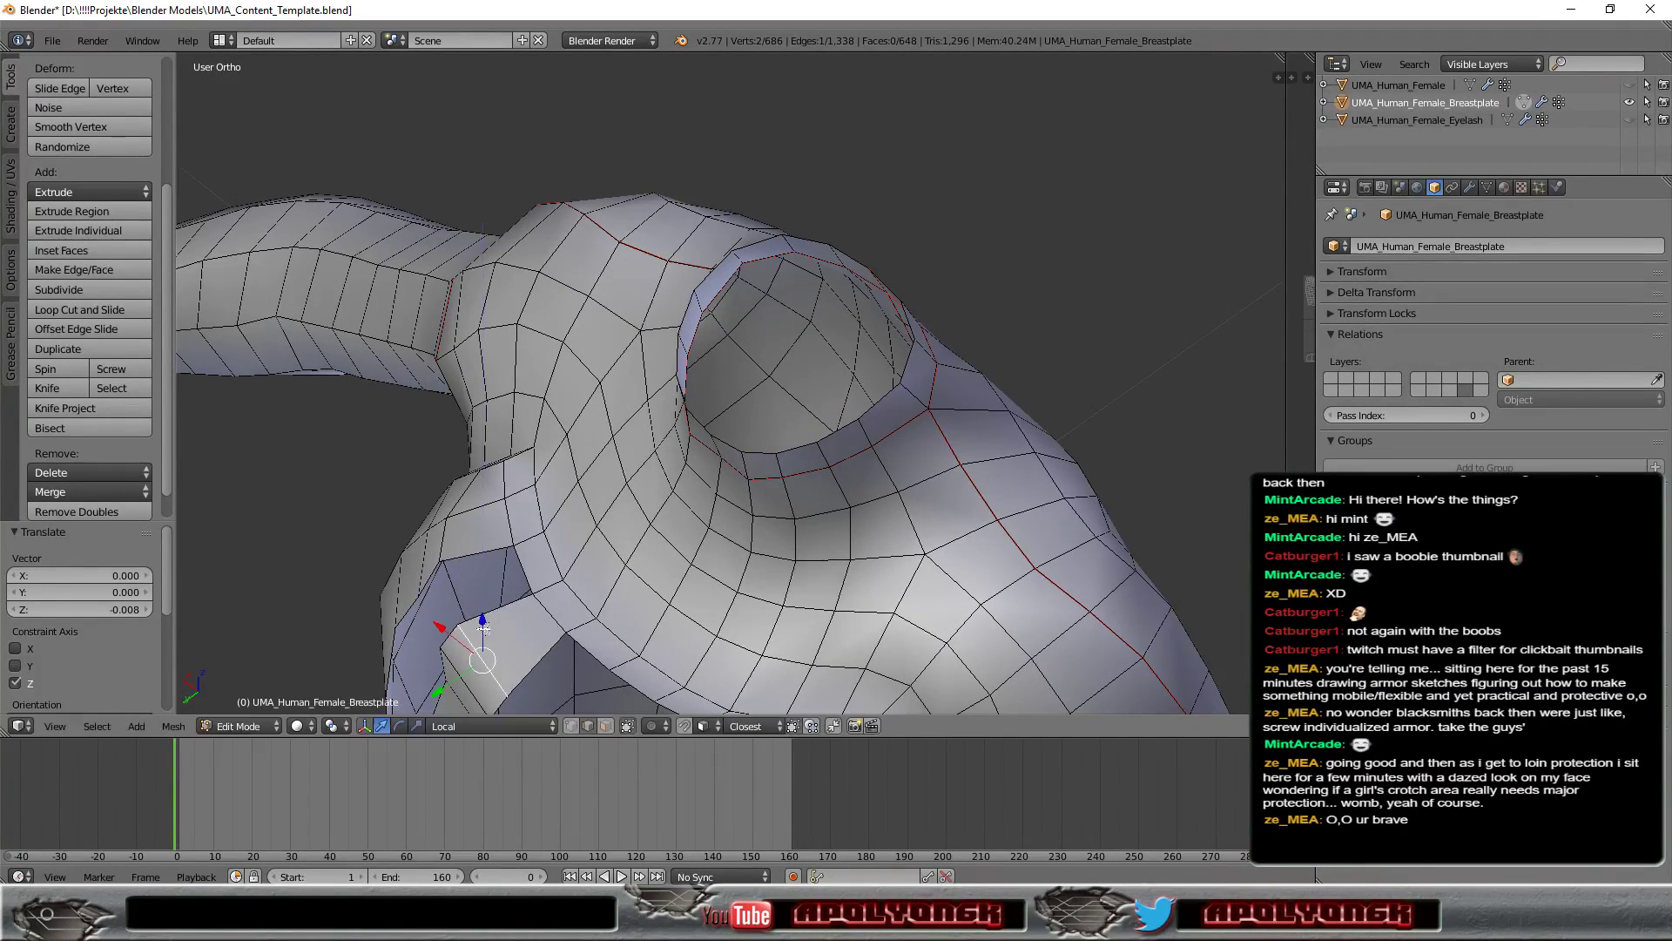
left_click_drag(436, 691, 450, 682)
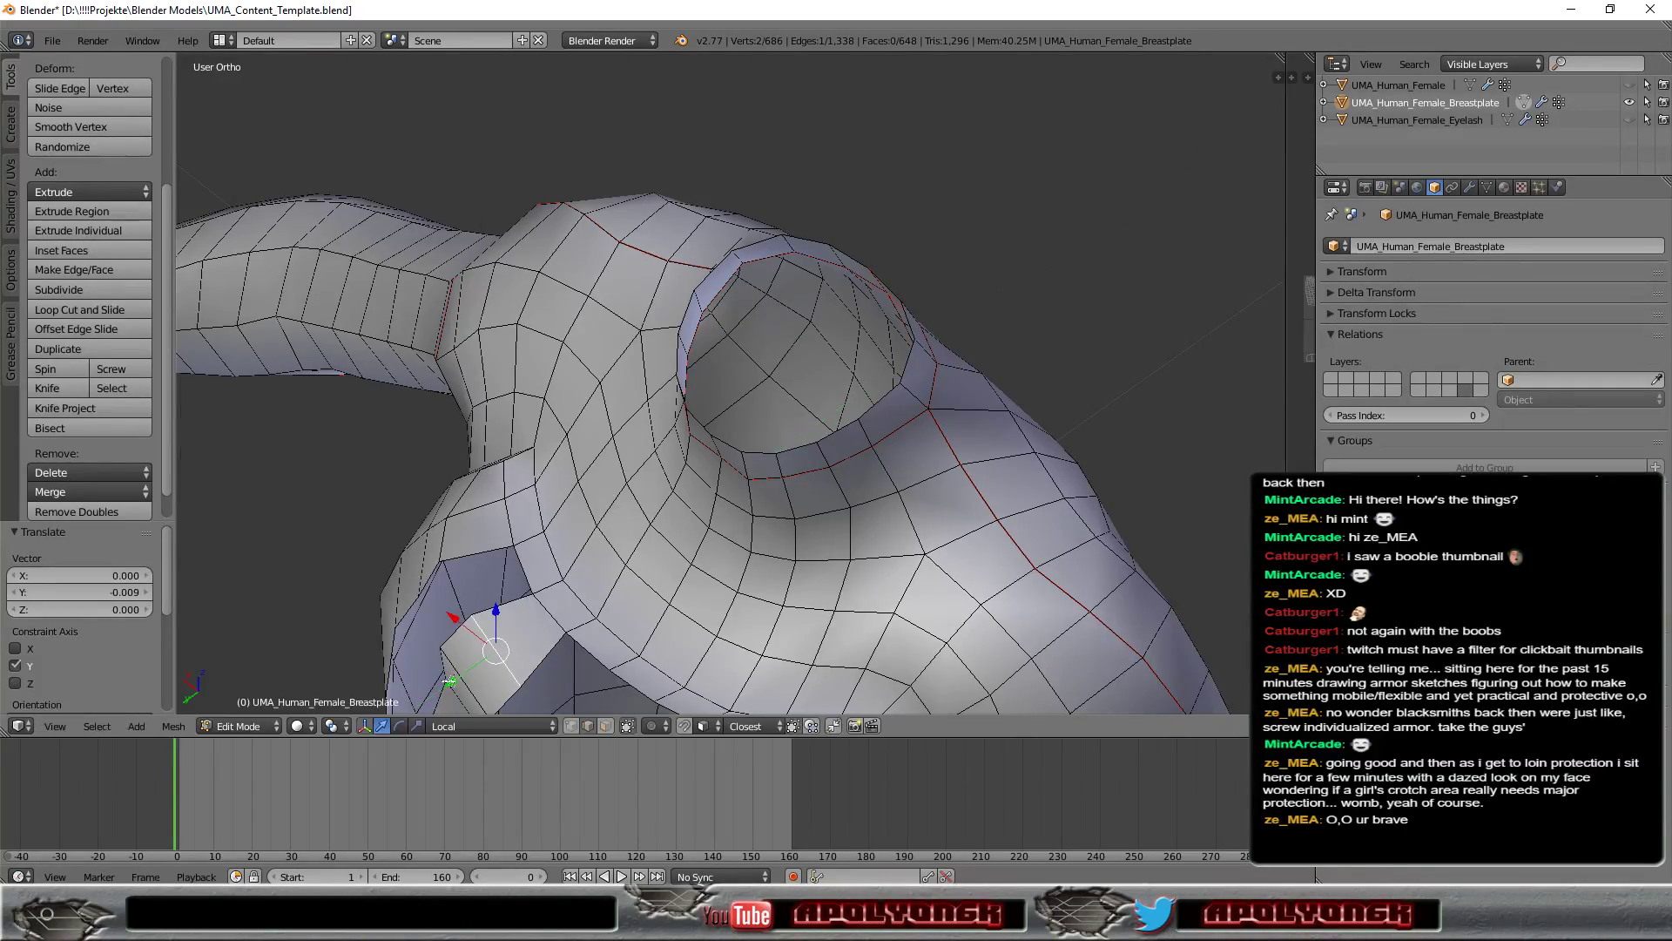
middle_click_drag(646, 671, 408, 555)
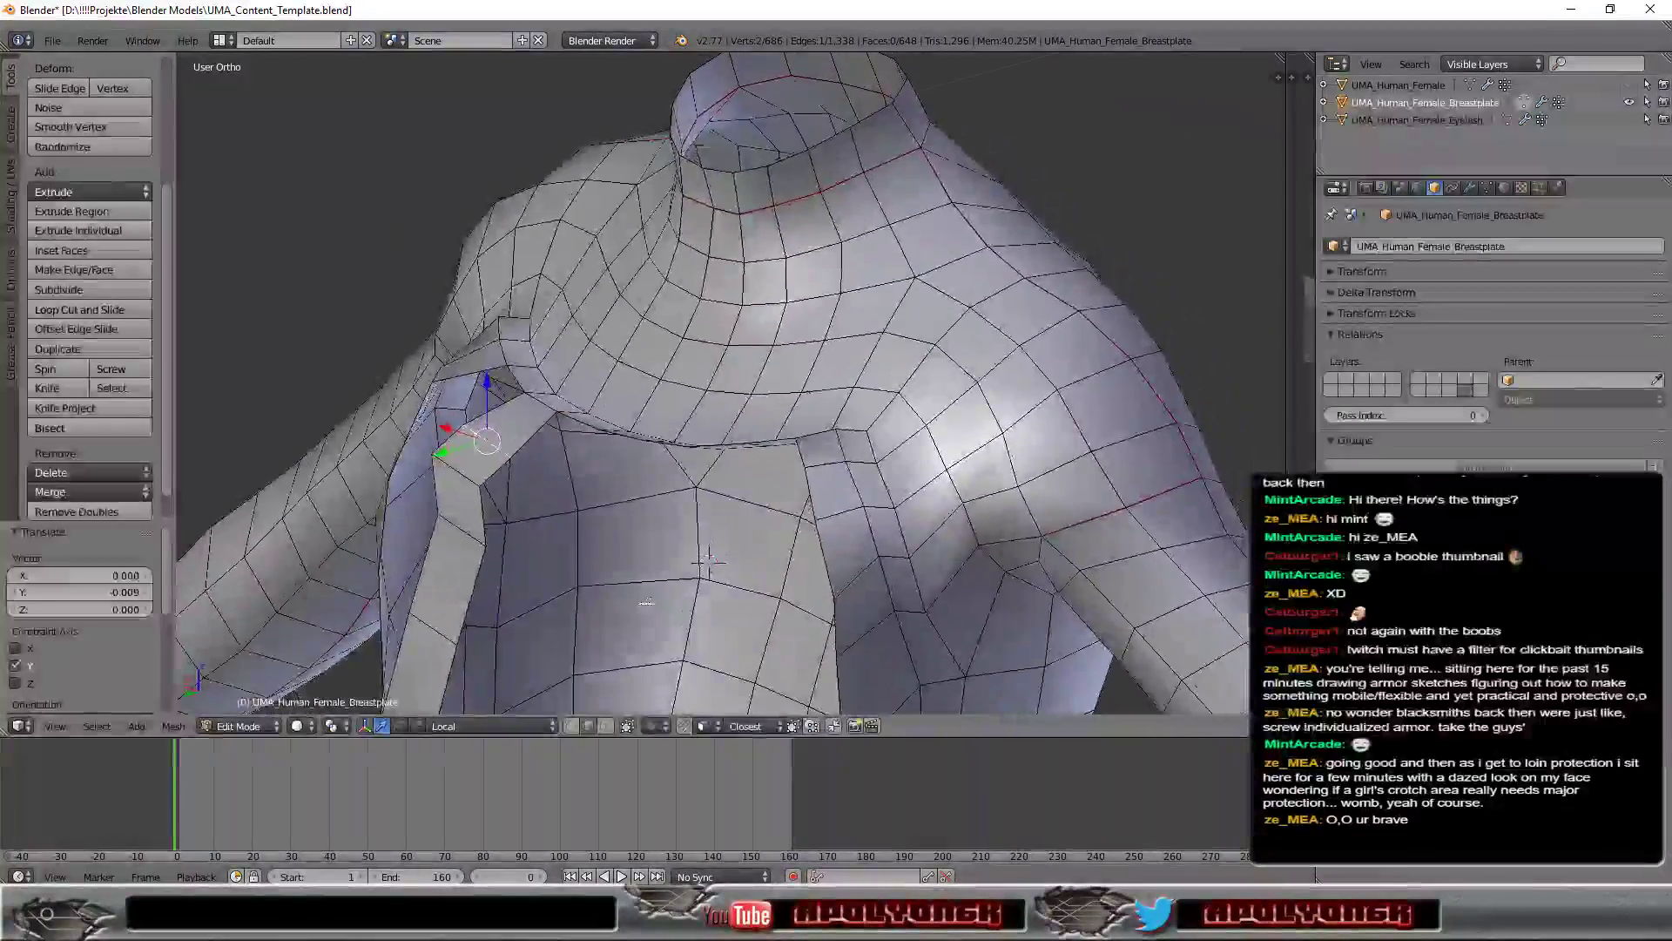
Step: Shift the strip's next edges further left along local Y
right_click(463, 531)
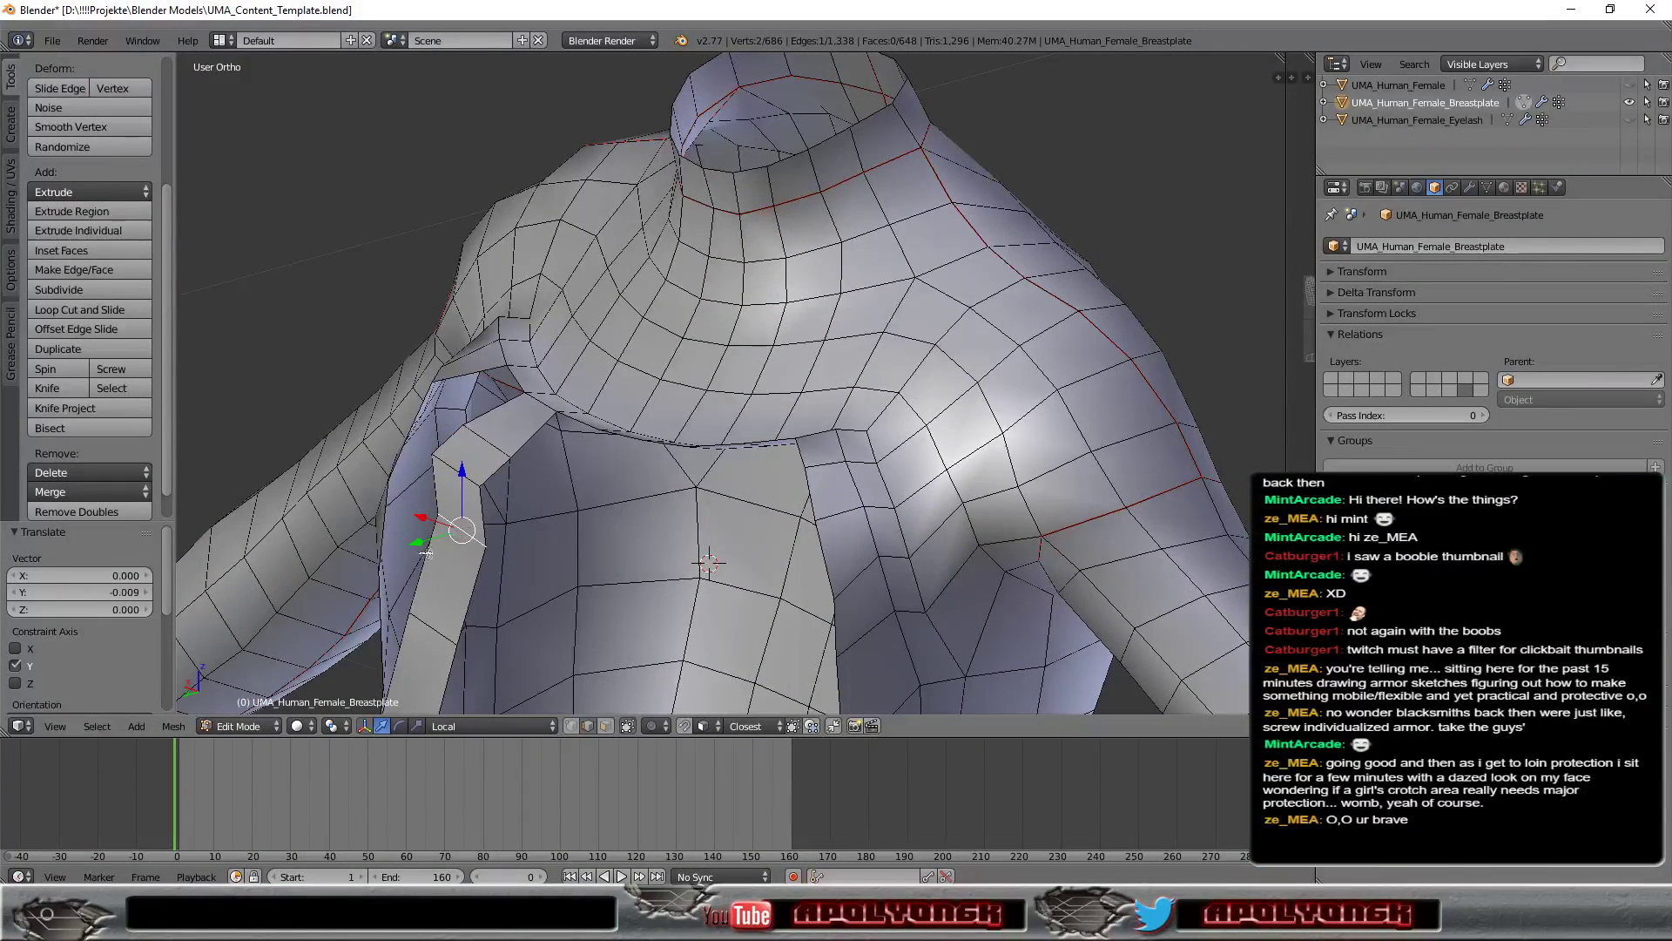
left_click_drag(426, 552, 379, 559)
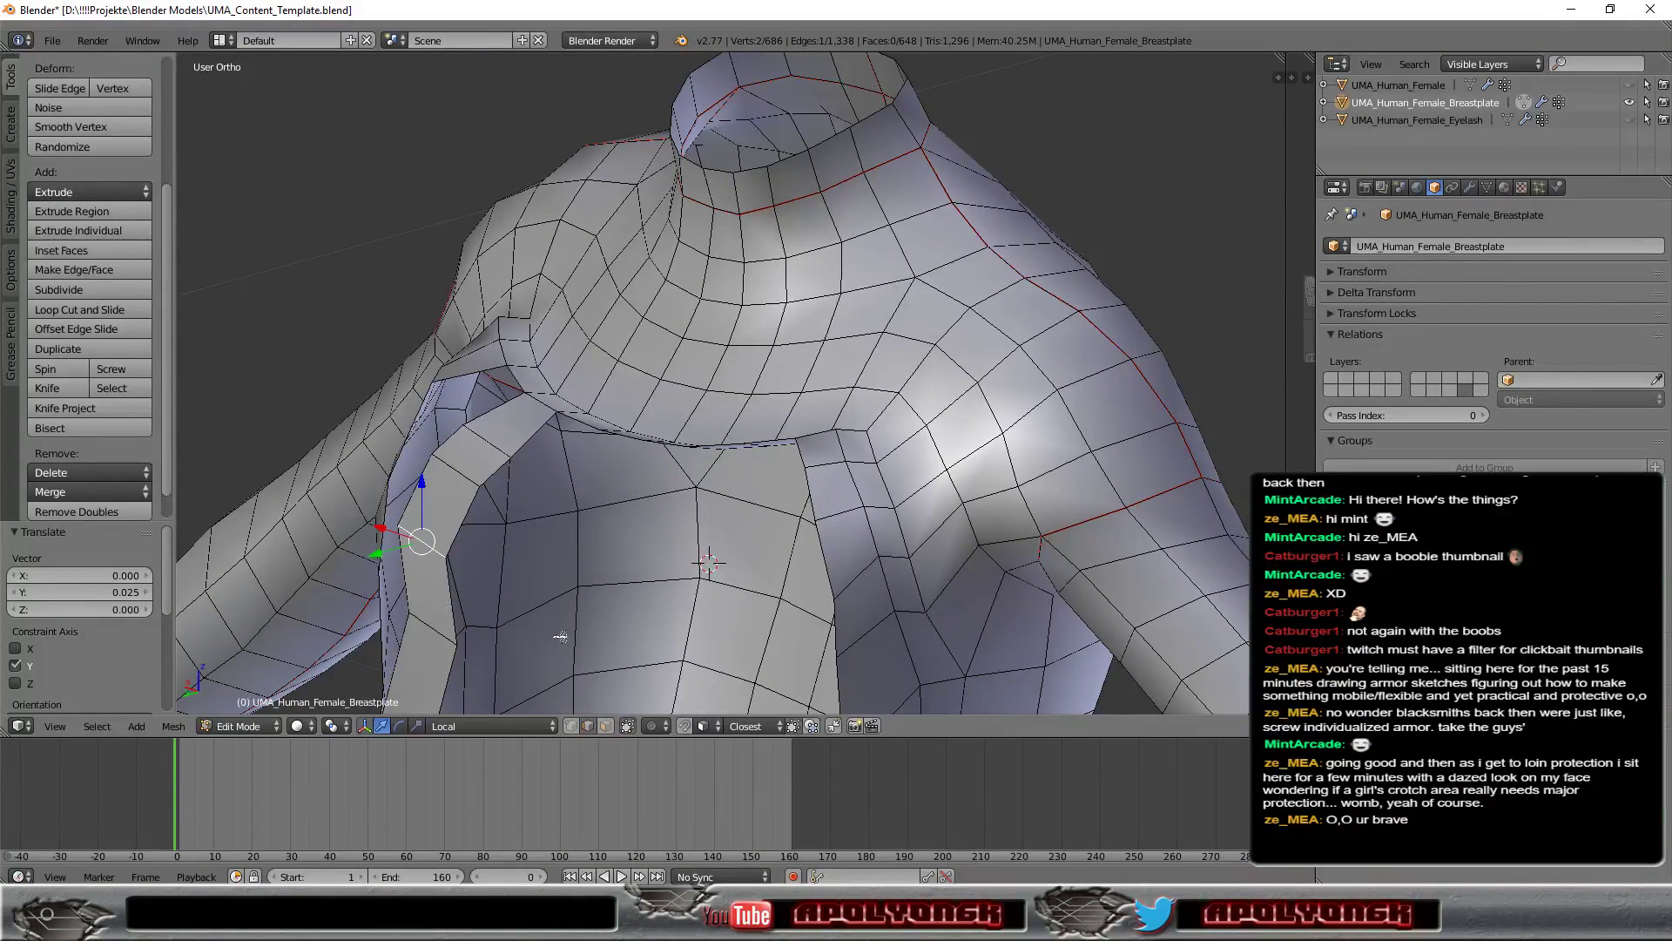
right_click(430, 629)
left_click_drag(396, 643, 356, 651)
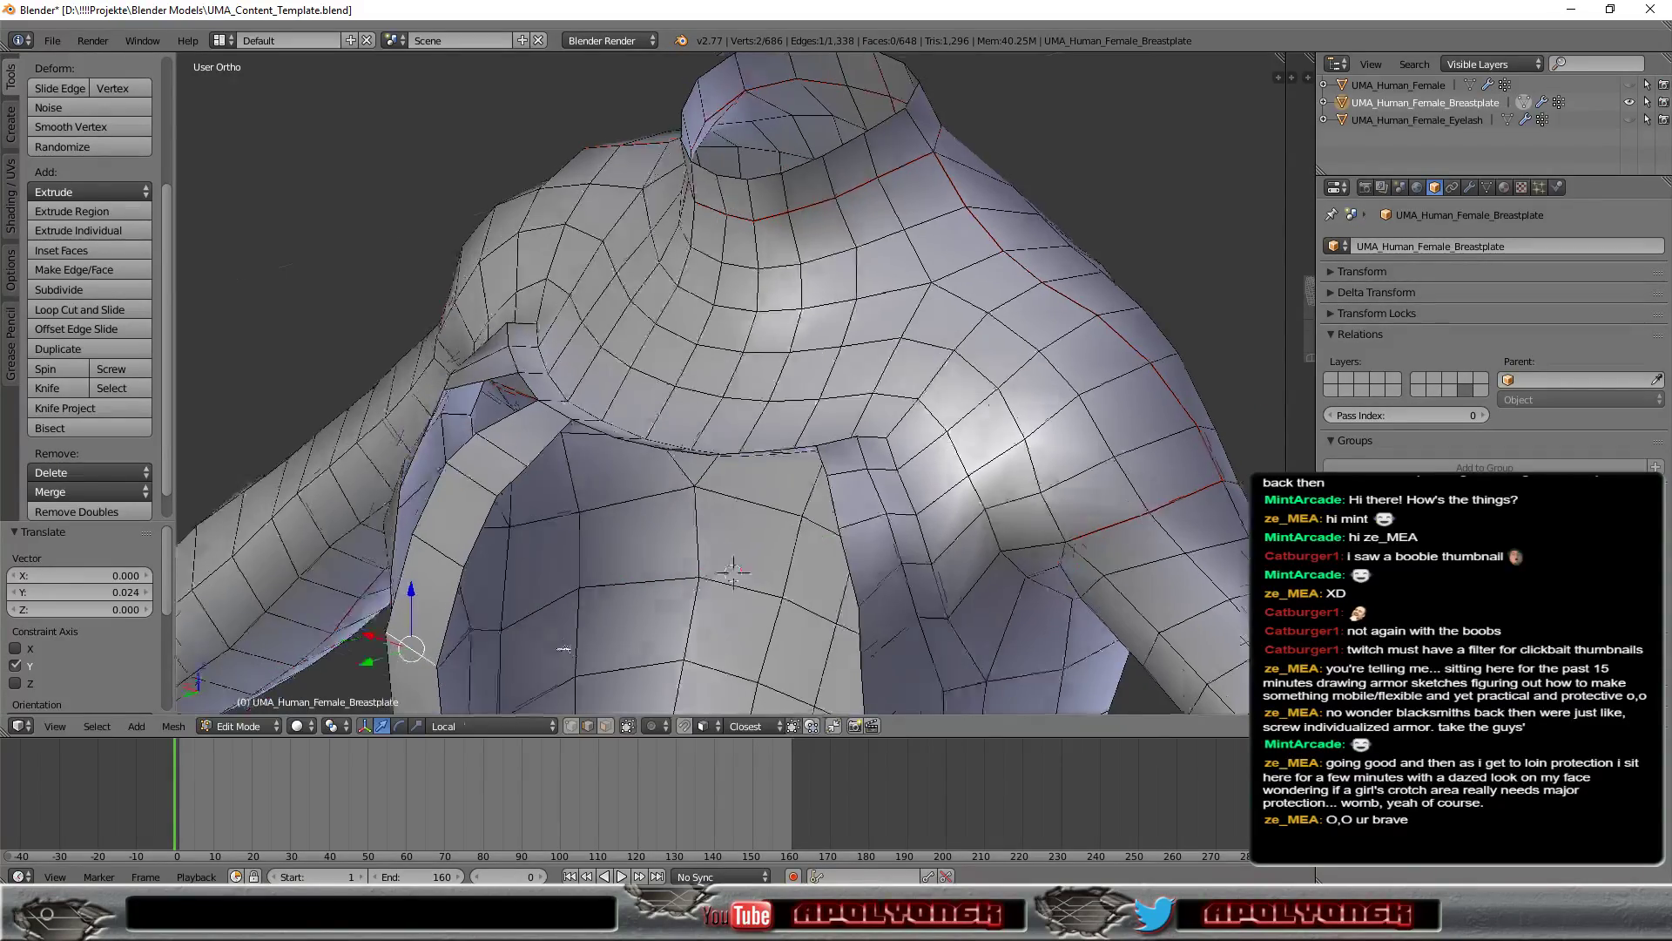
mouse_move(523, 610)
middle_mouse_down()
mouse_move(708, 588)
mouse_move(623, 624)
middle_mouse_up()
scroll(708, 588, "up", 3)
scroll(708, 589, "down", 3)
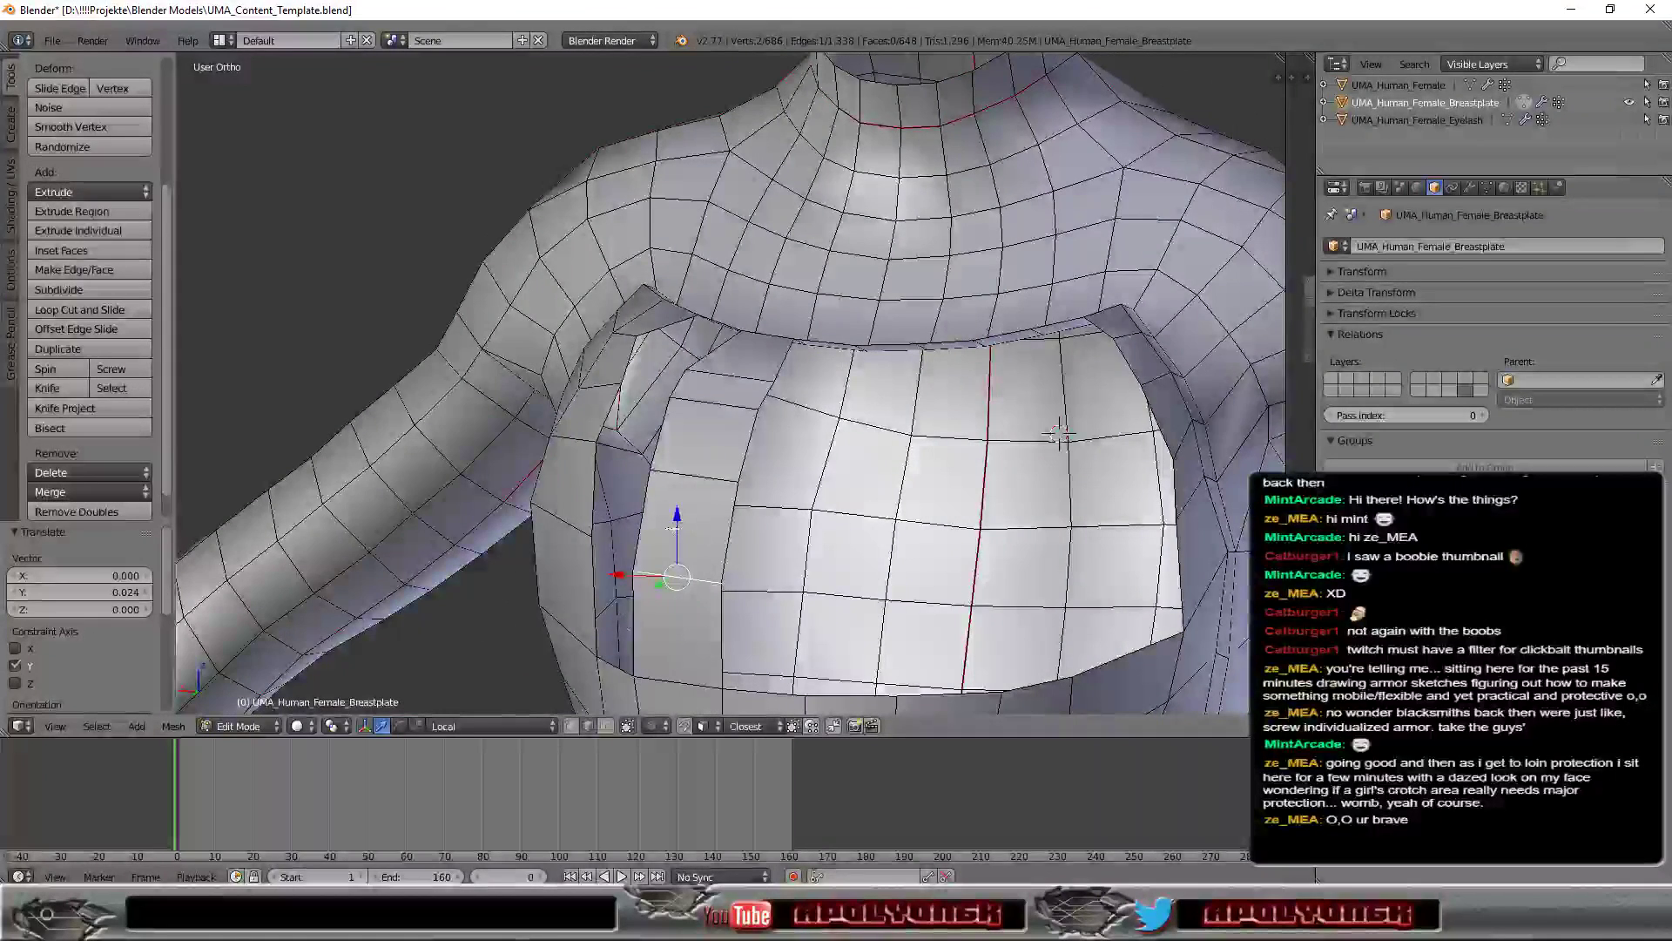
Step: Raise the chest strip's edges one by one toward the collar's underside
left_click_drag(677, 531, 680, 505)
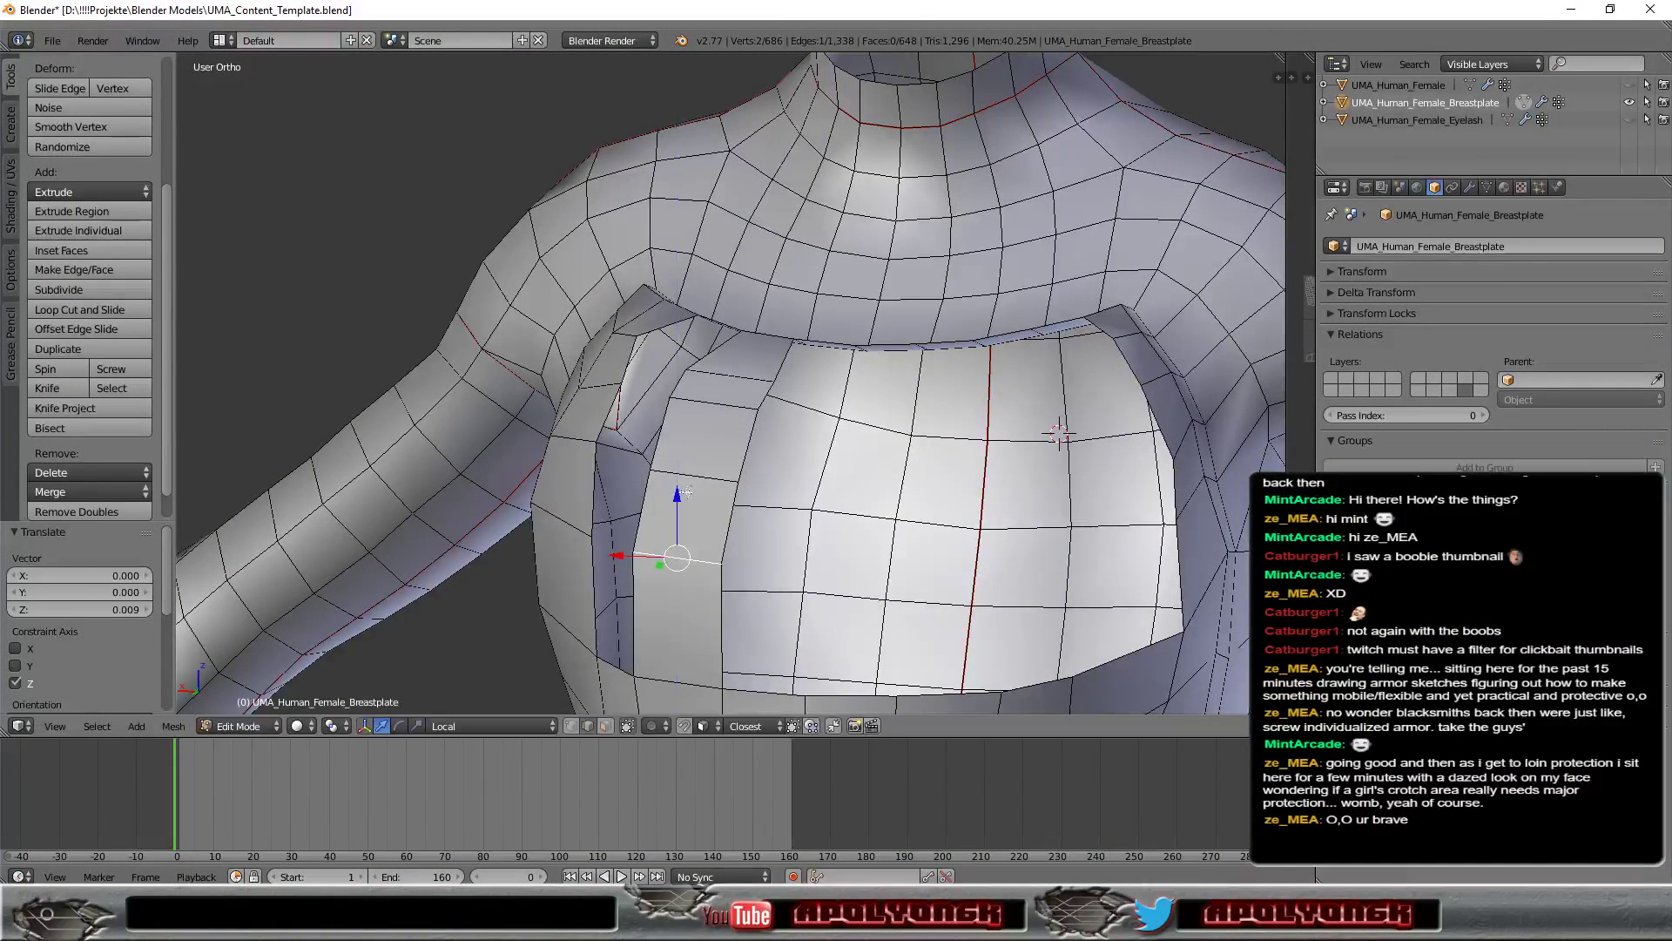
right_click(694, 476)
left_click(688, 429)
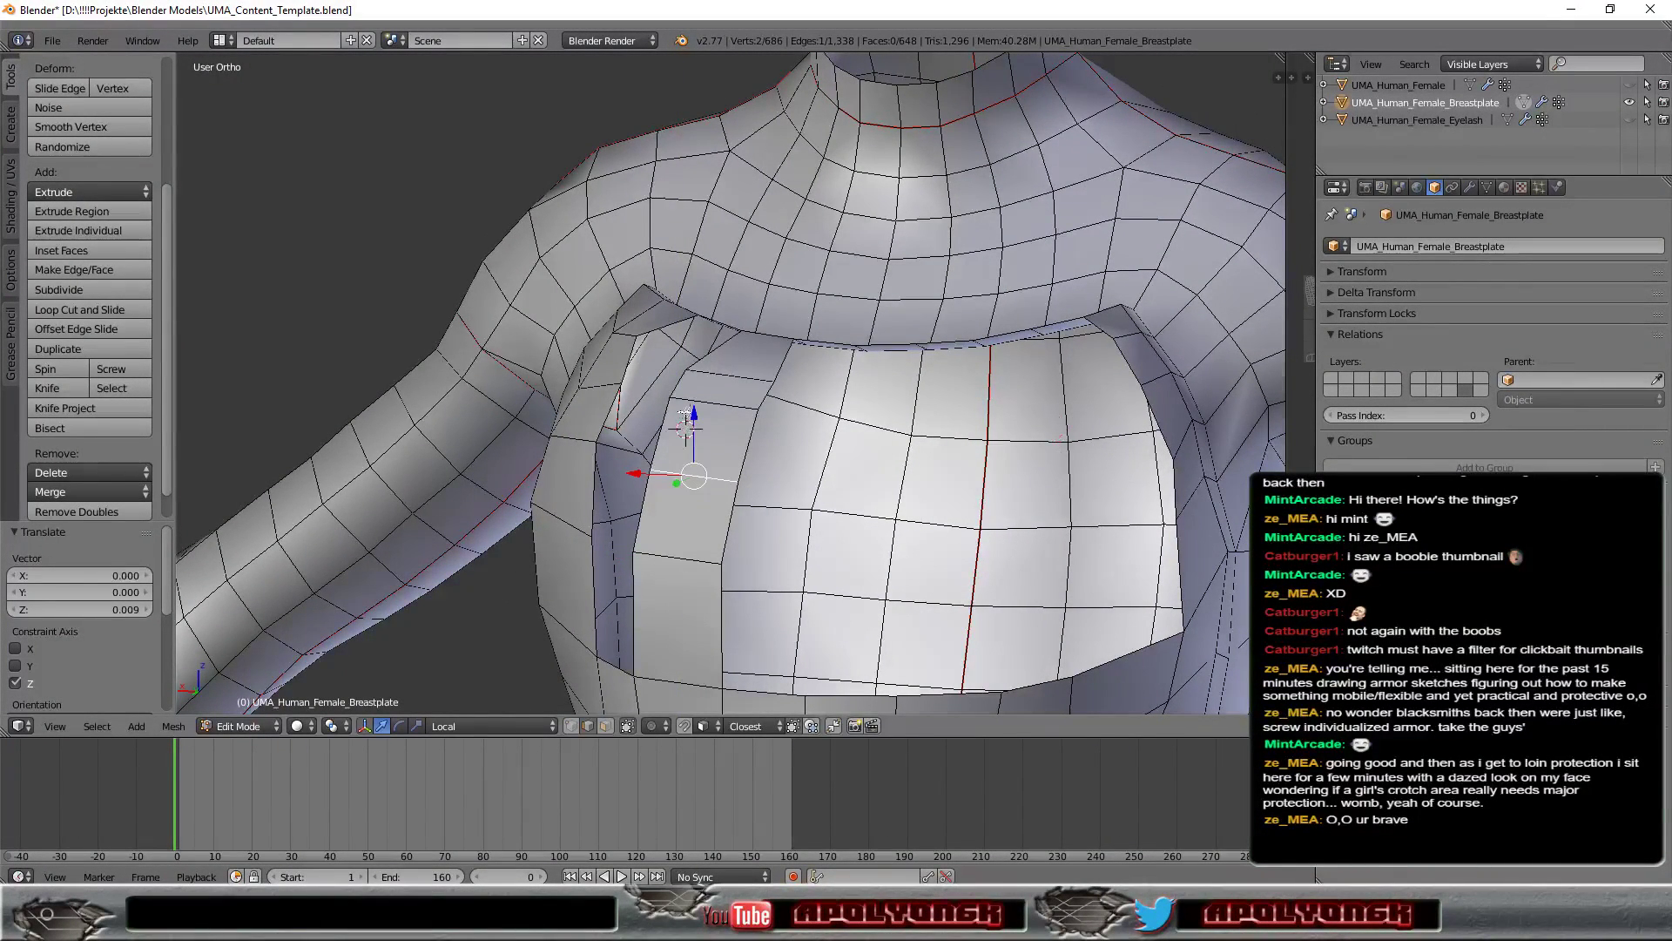
left_click_drag(694, 416, 700, 395)
middle_click_drag(702, 396, 923, 502)
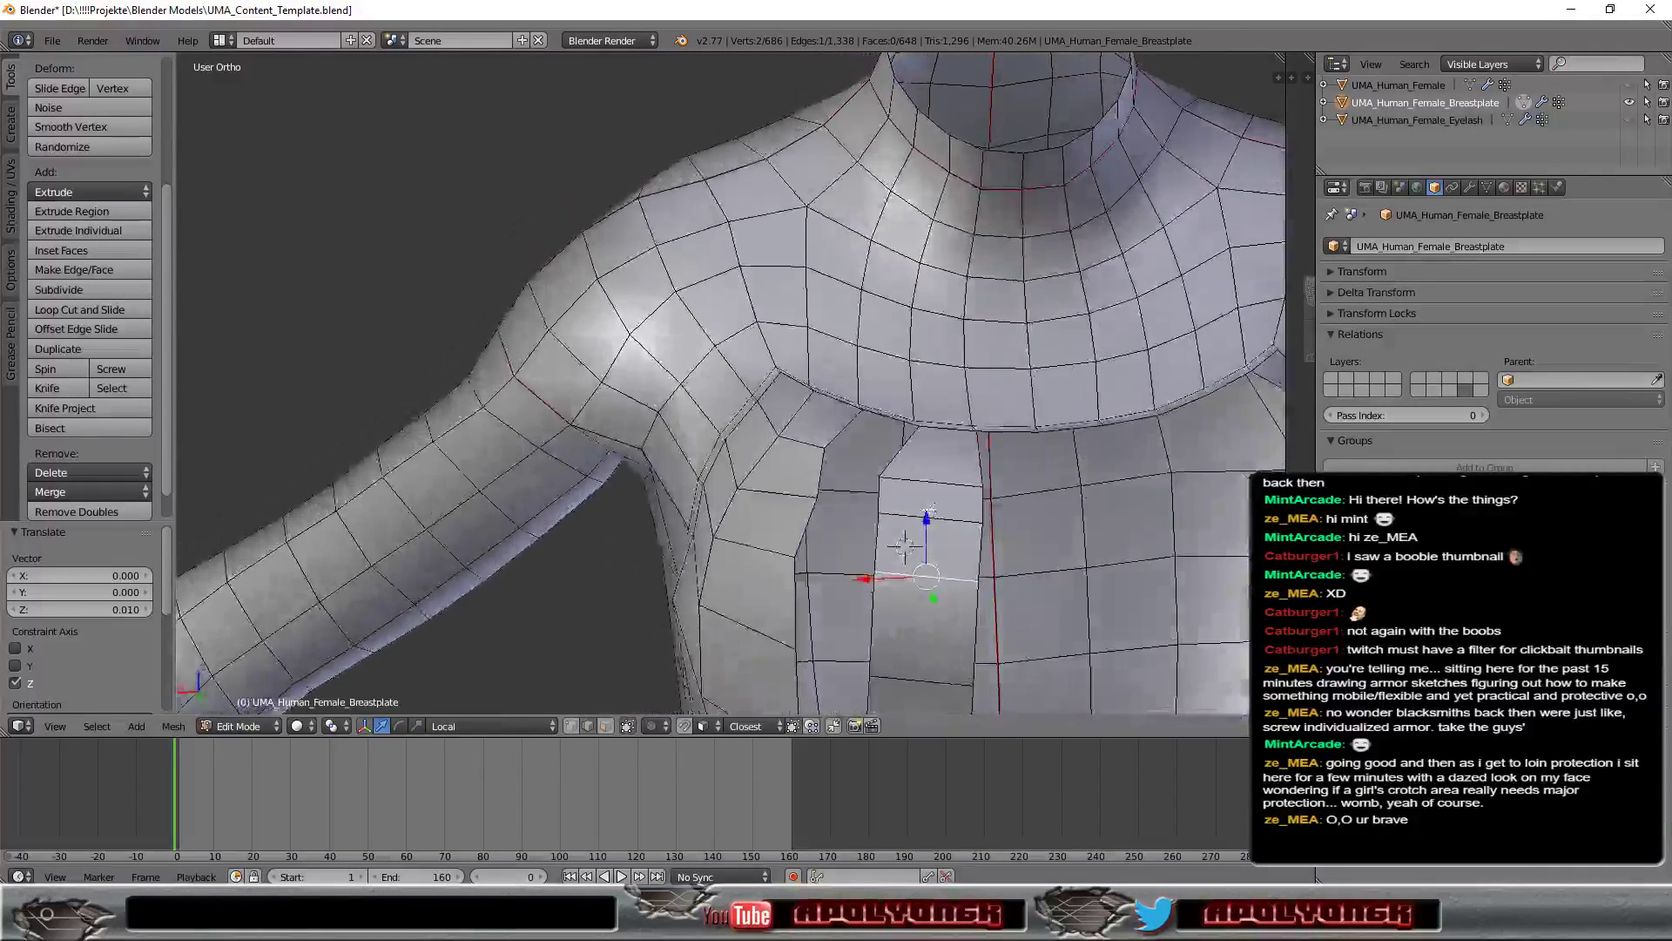
right_click(924, 503)
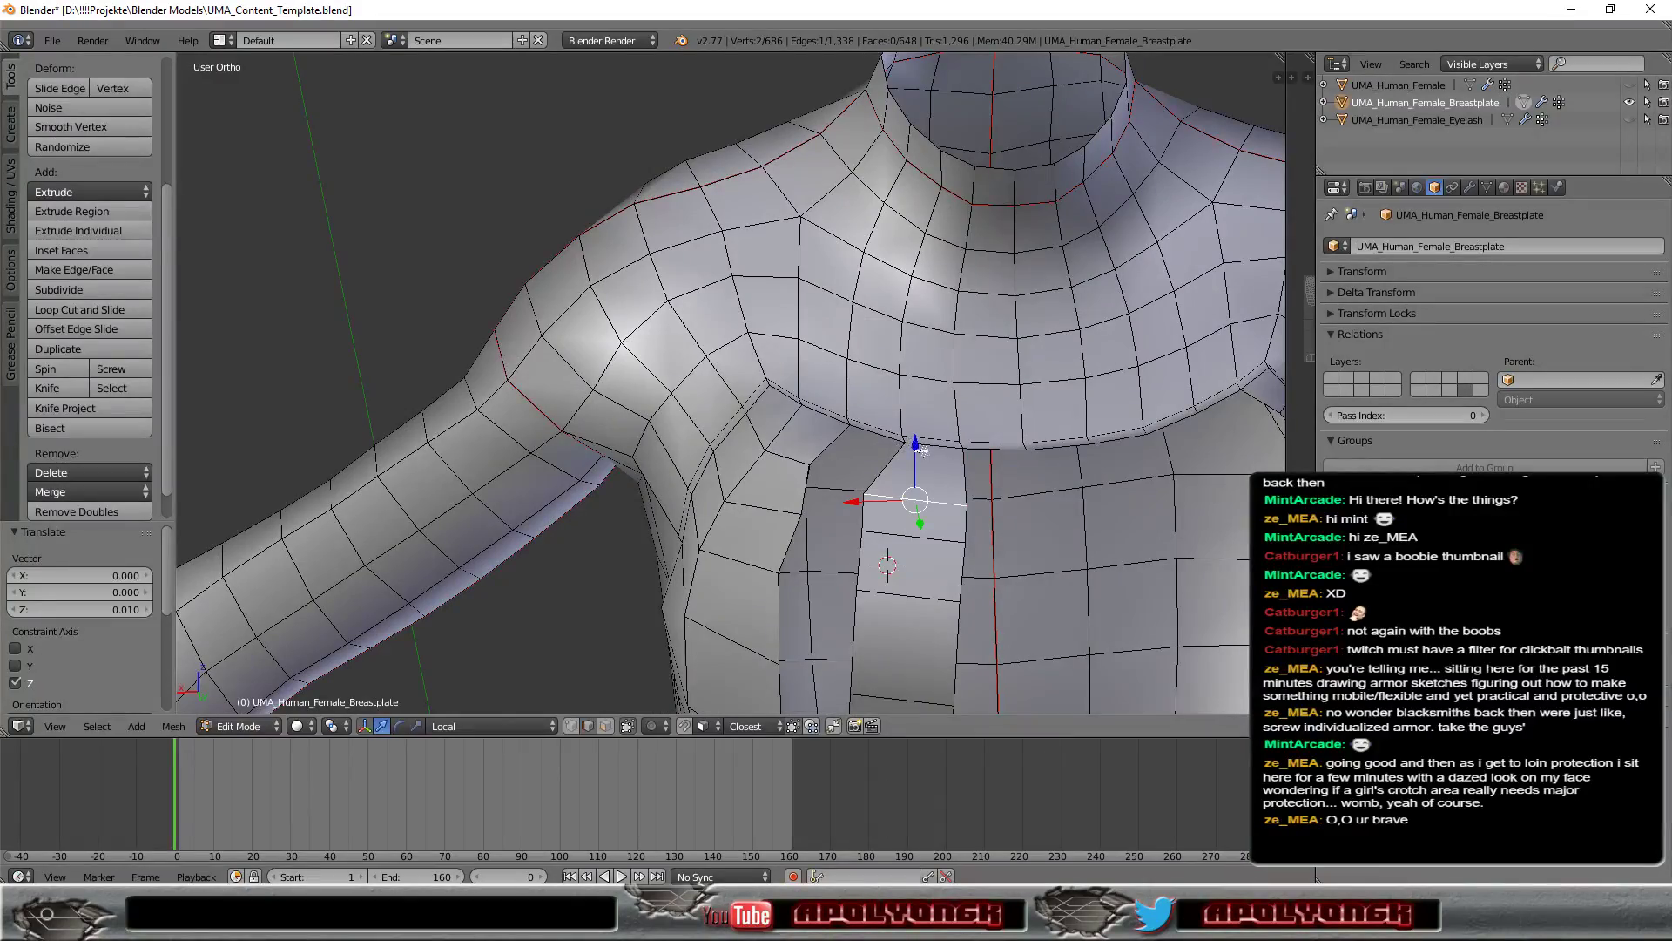
left_click_drag(917, 444, 925, 434)
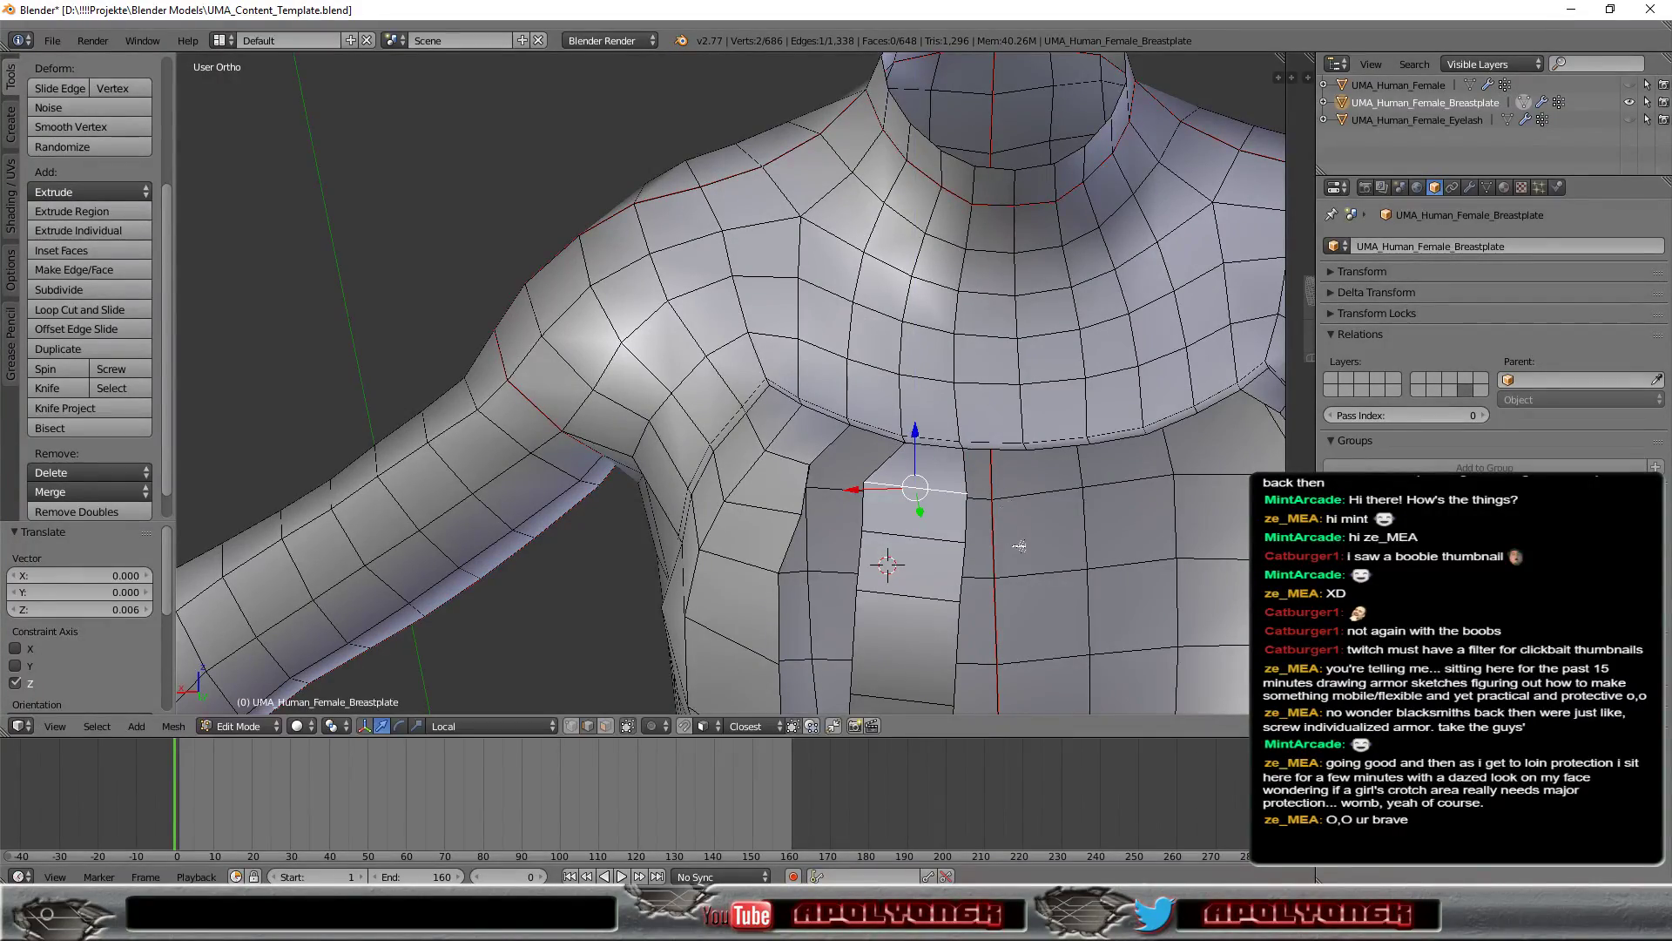
mouse_move(1020, 546)
middle_mouse_down()
mouse_move(1071, 479)
mouse_move(1174, 454)
mouse_move(1021, 540)
middle_mouse_up()
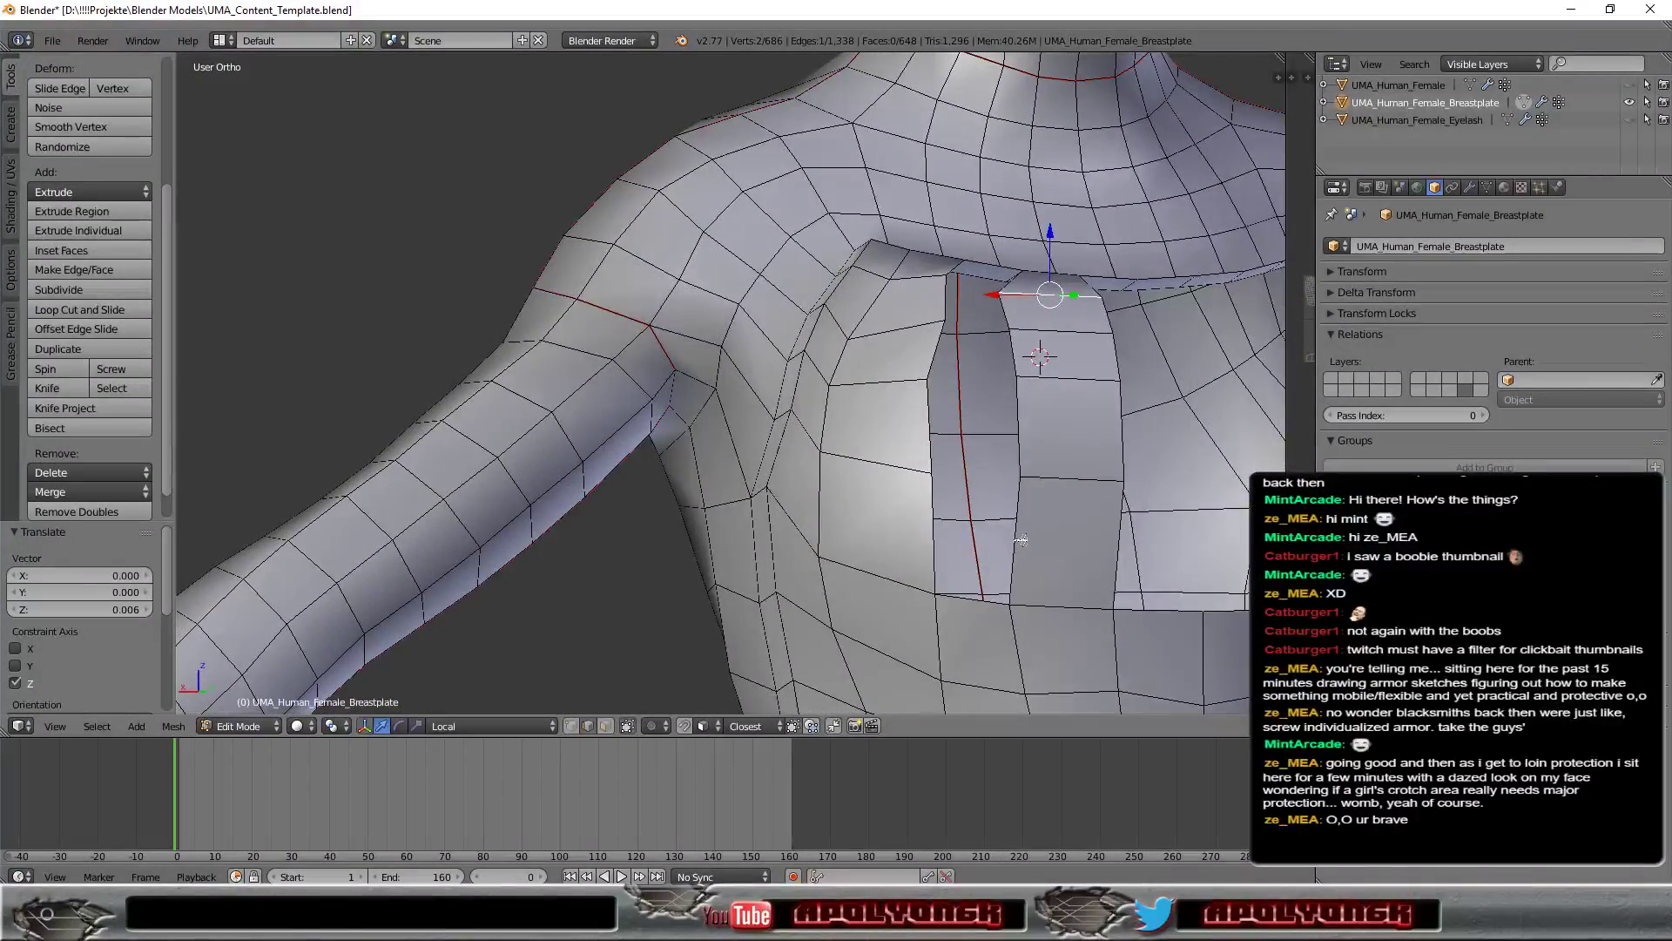
Step: Fill the two gaps beside the shoulder with new faces
right_click(1019, 540)
right_click(943, 591, "shift")
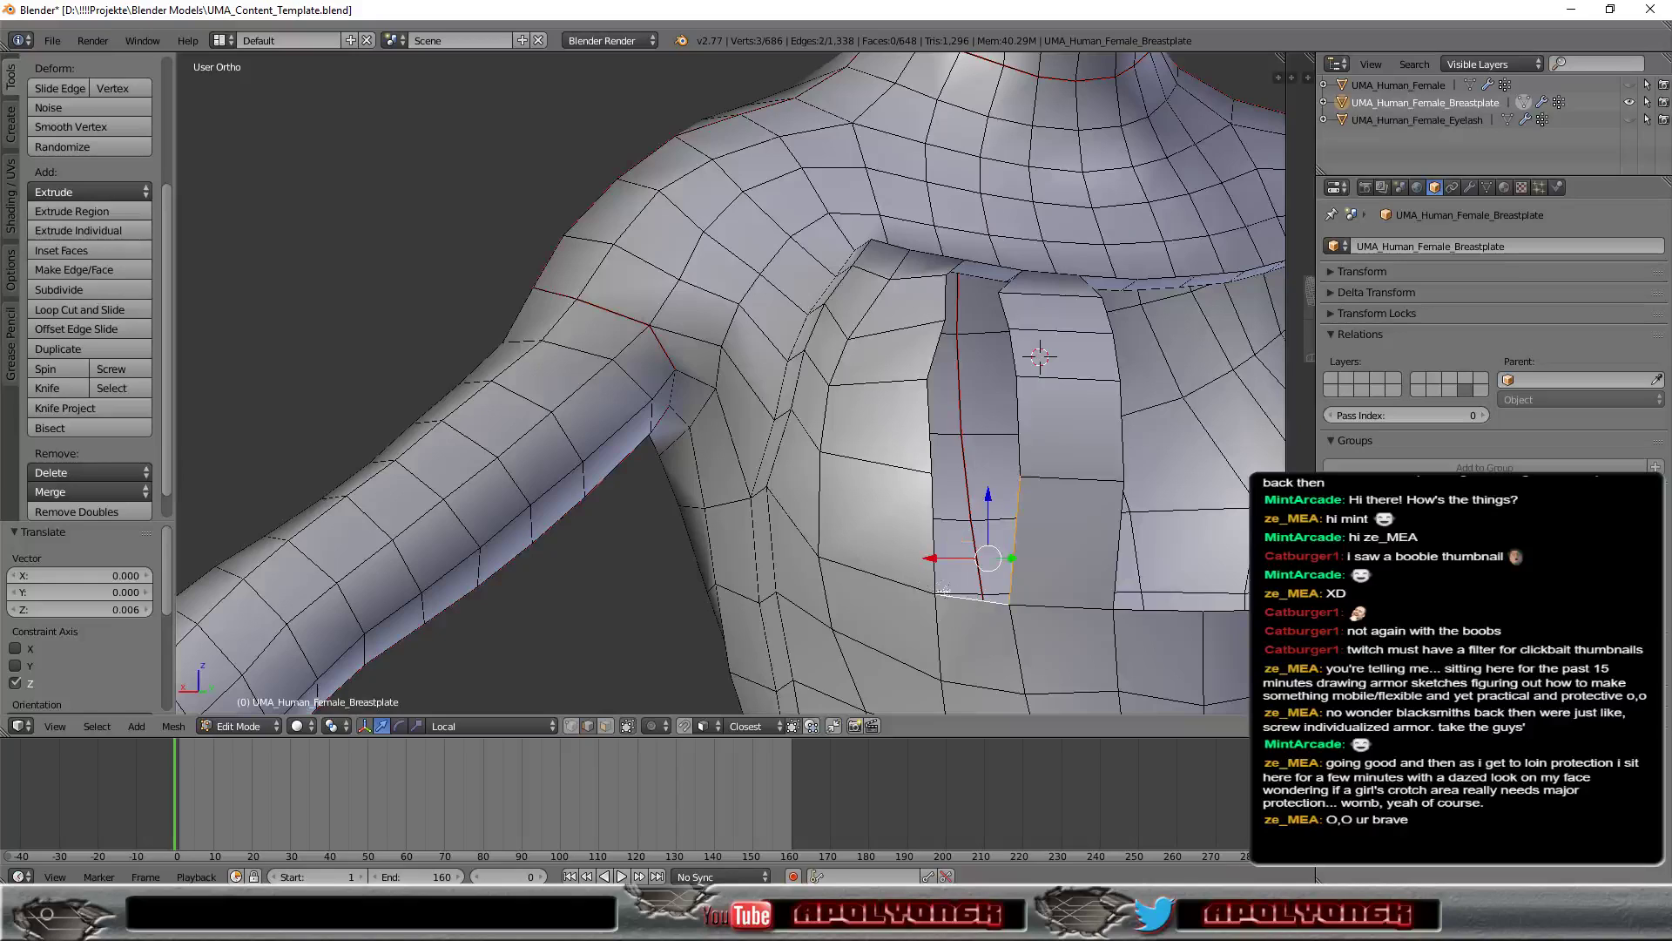
right_click(932, 535, "shift")
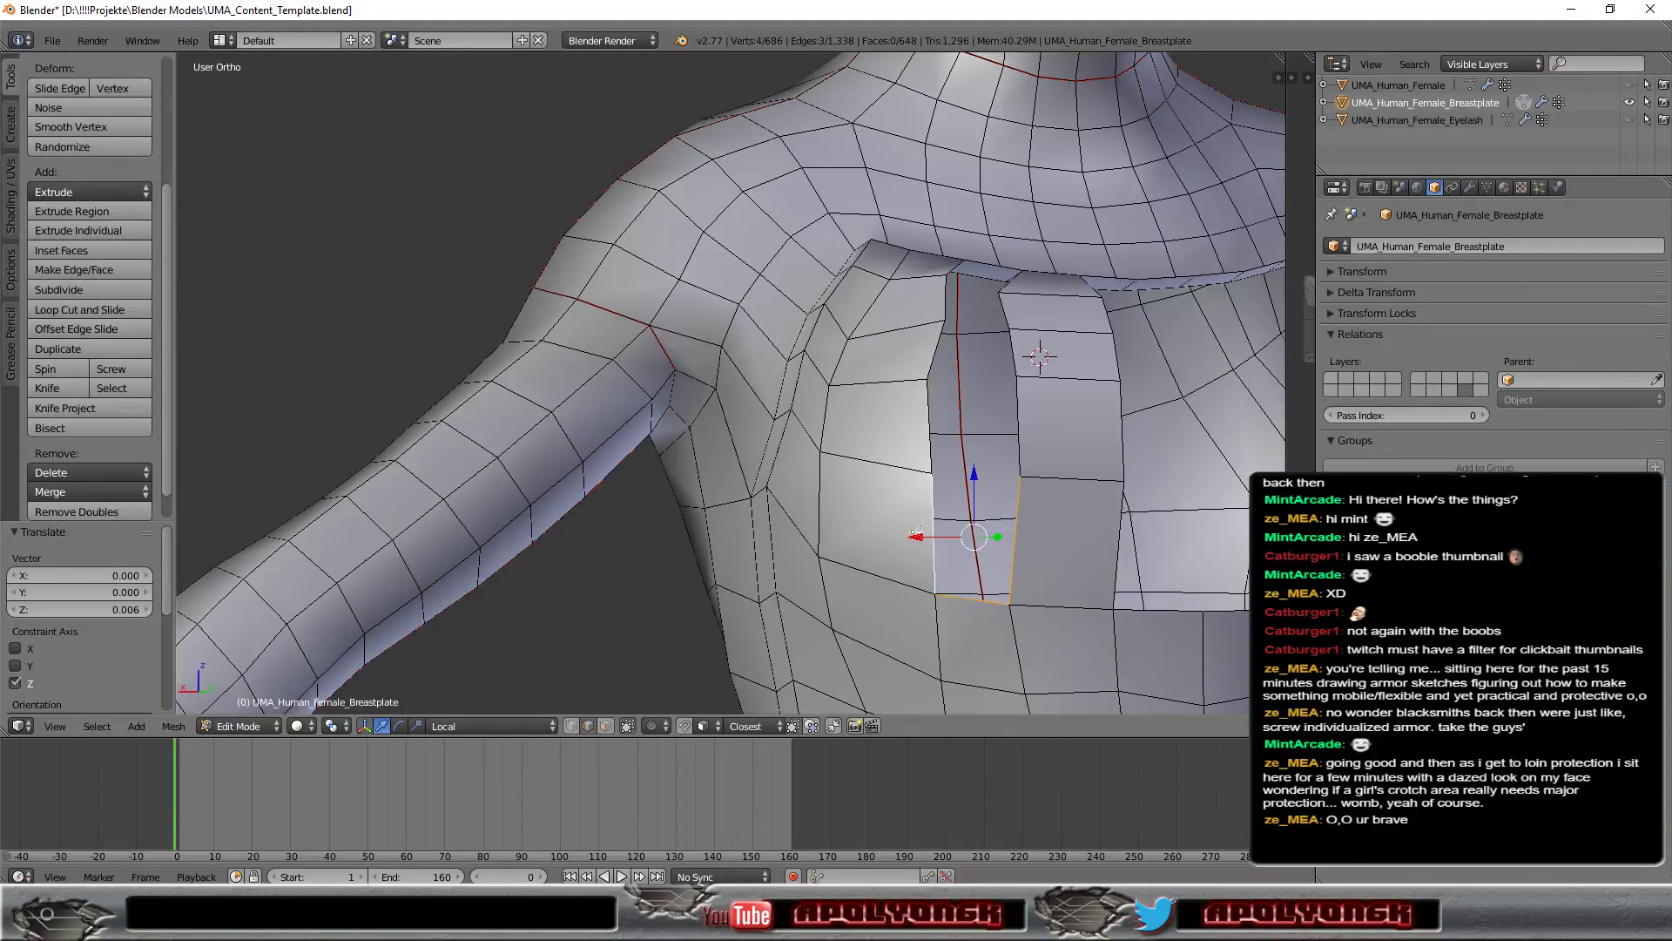
left_click(79, 270)
right_click(928, 426)
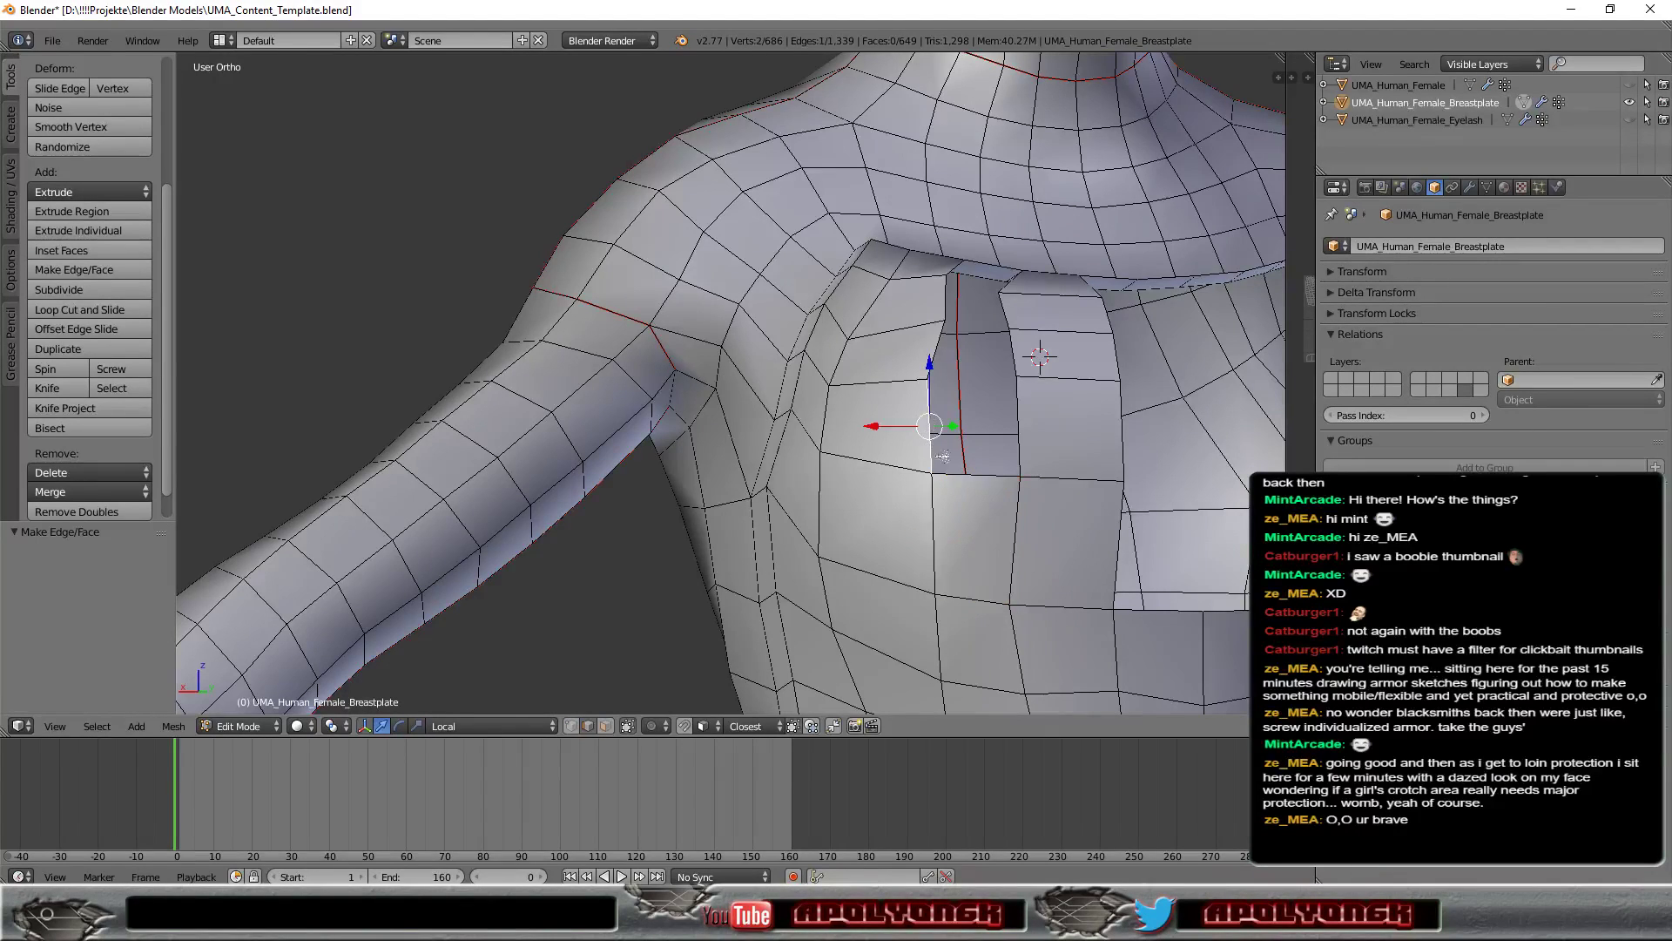
right_click(968, 474, "shift")
right_click(1019, 429, "shift")
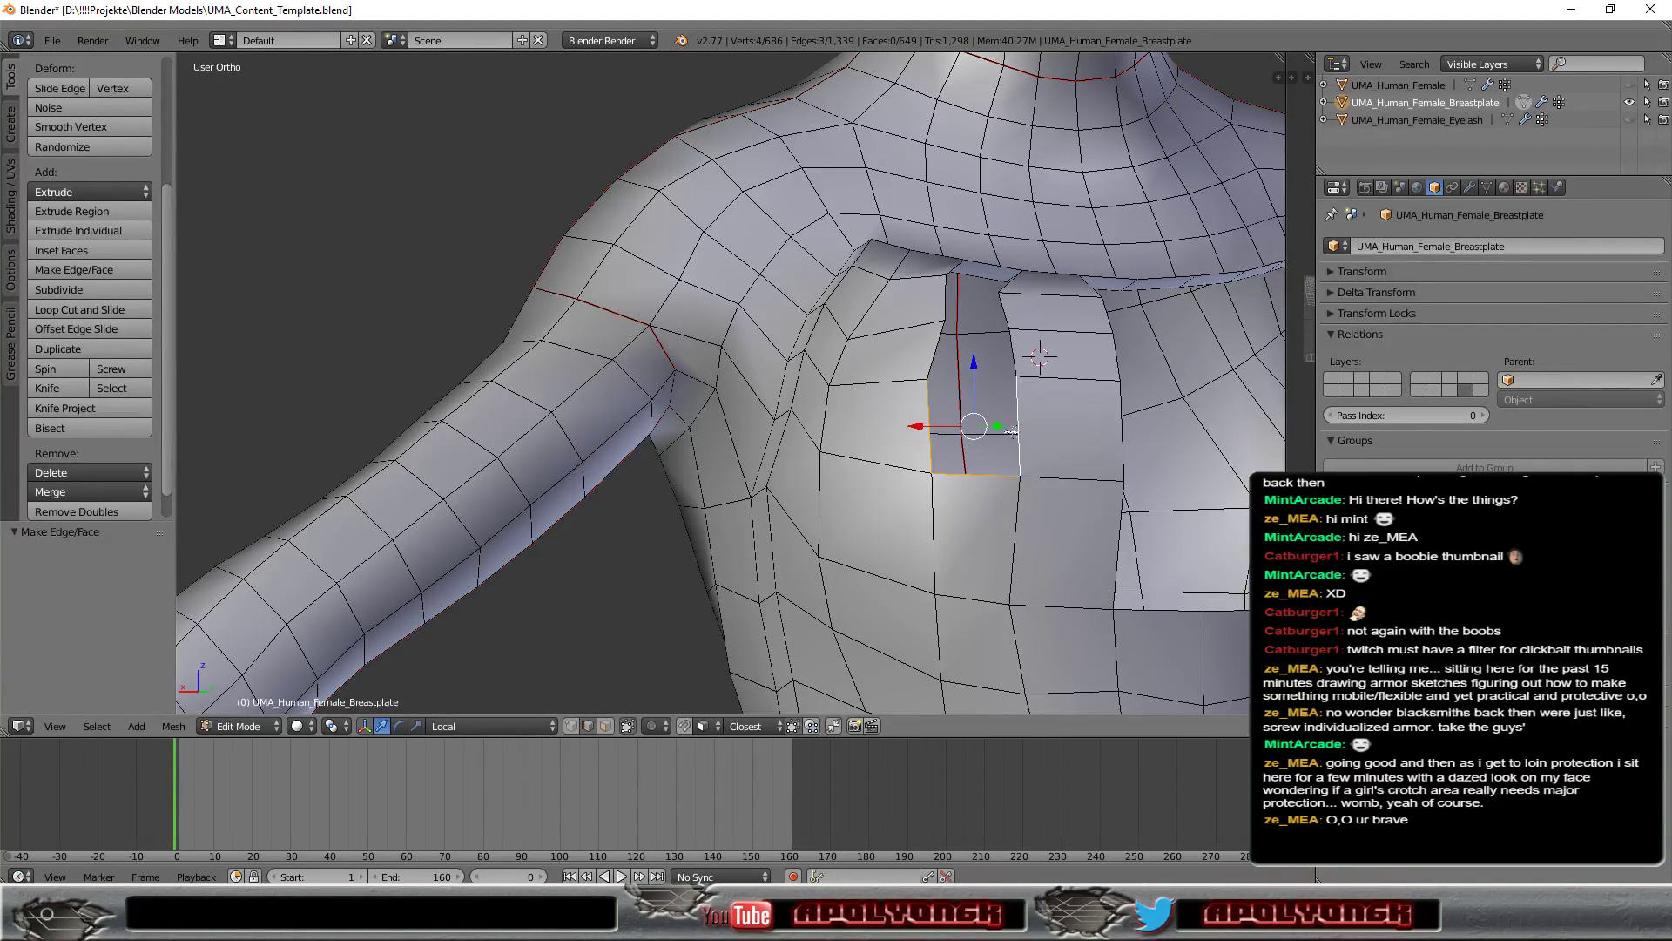
left_click(78, 270)
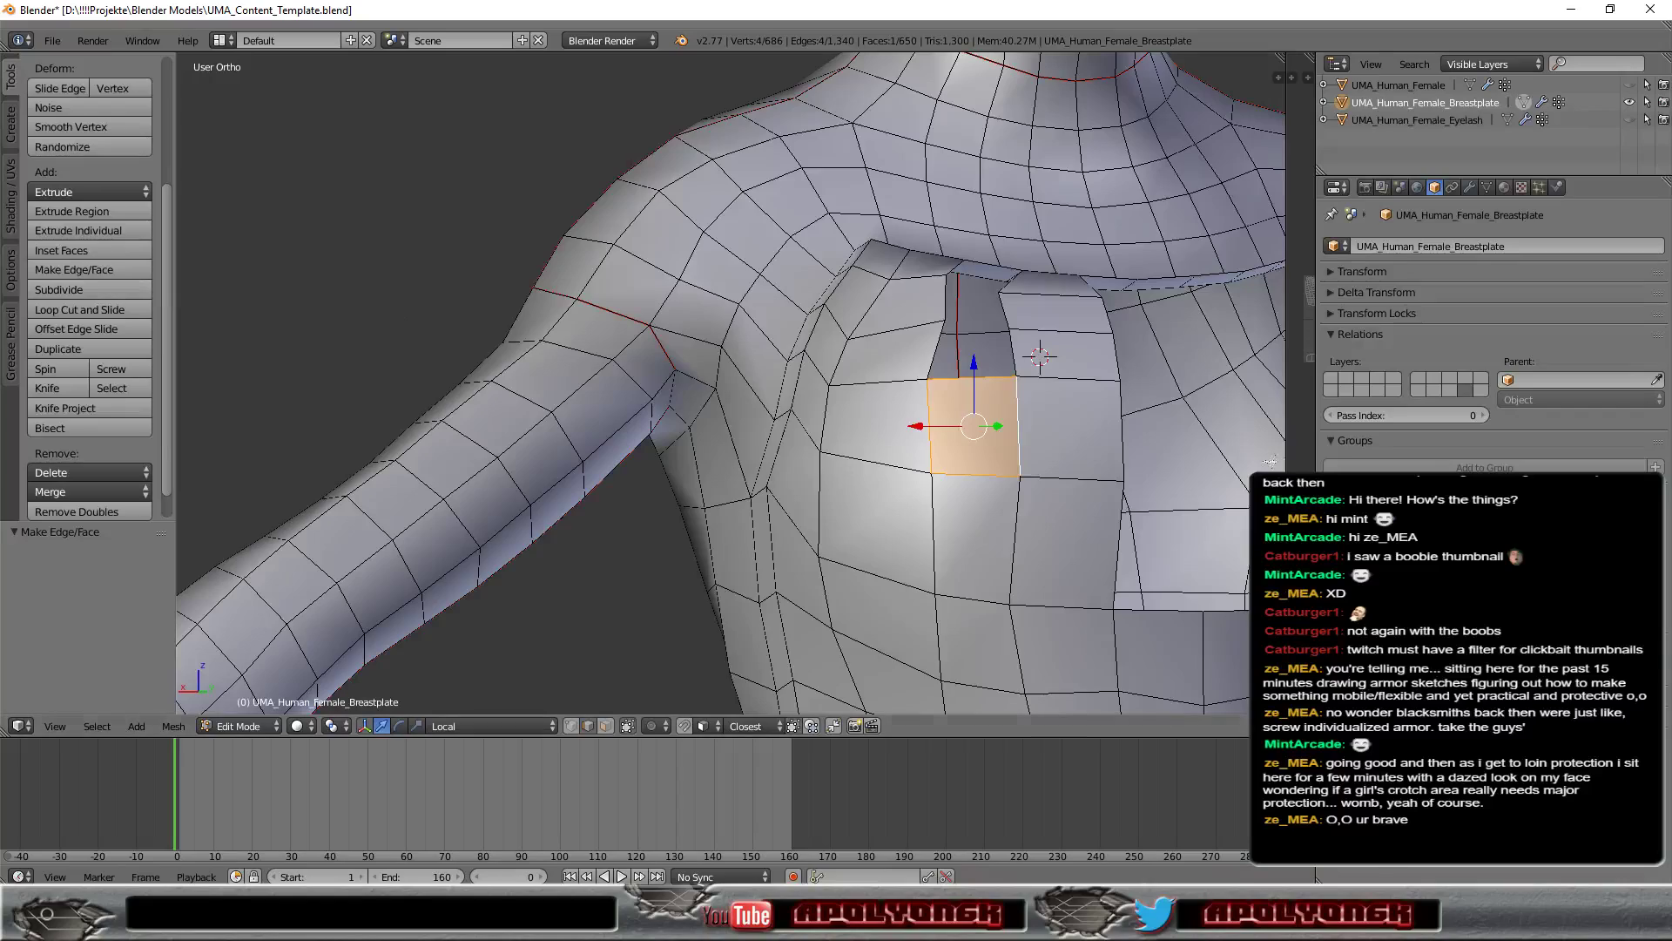
mouse_move(1001, 488)
middle_mouse_down()
mouse_move(1065, 504)
mouse_move(749, 567)
middle_mouse_up()
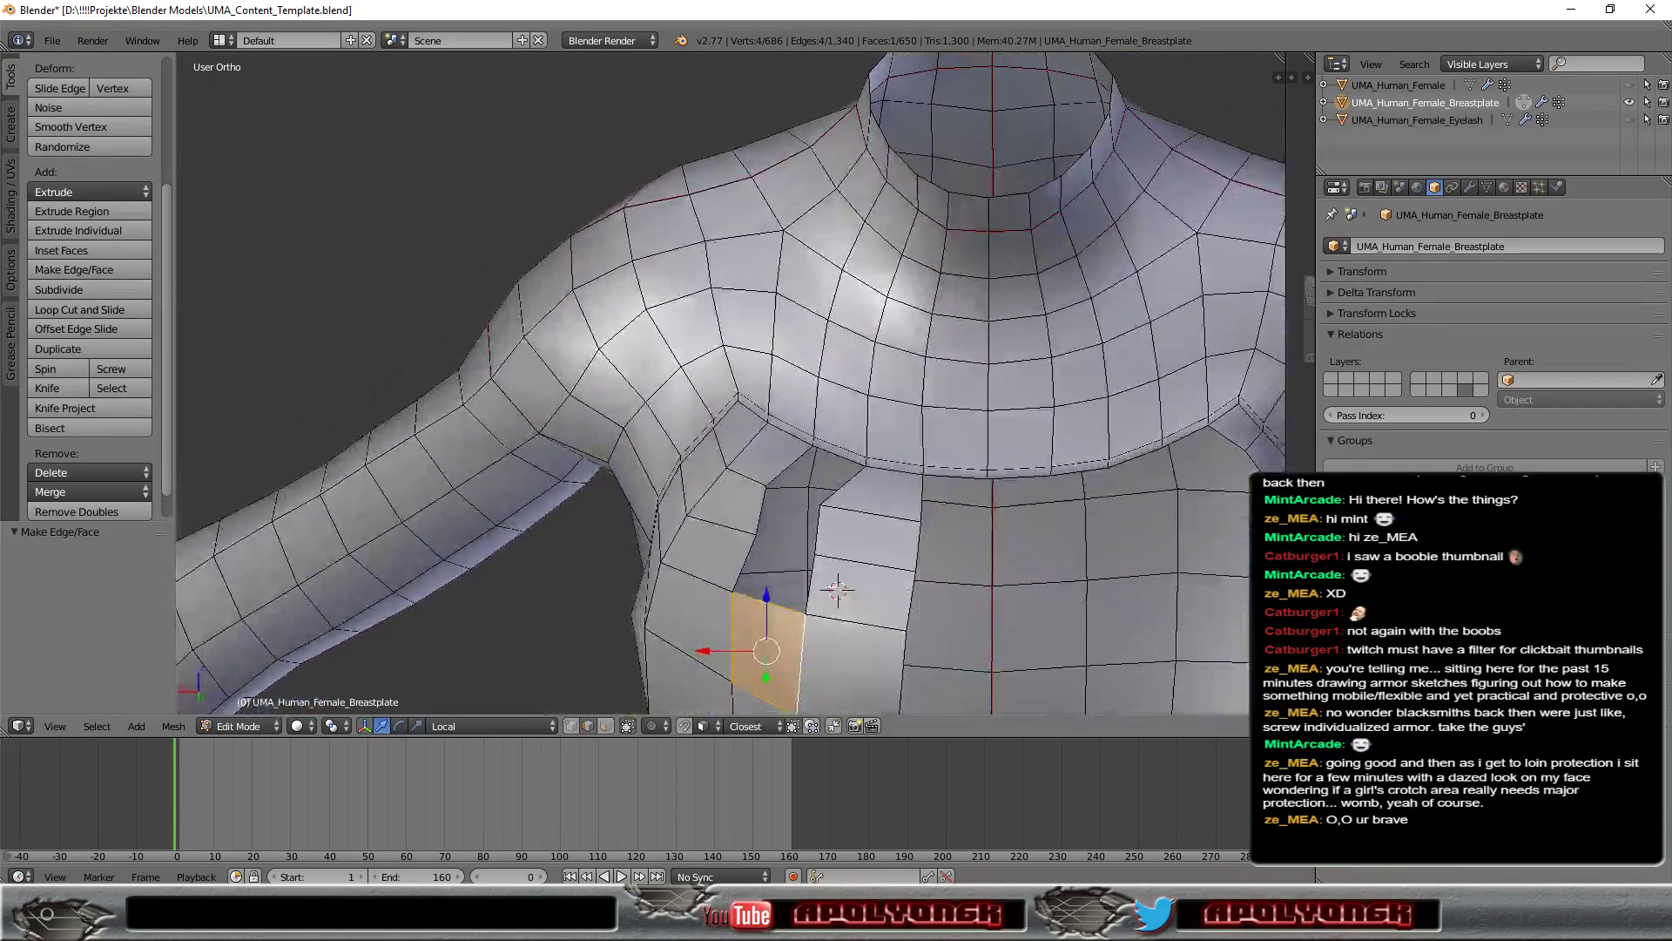
Step: Close the remaining gaps and the last four-edged hole with new faces
right_click(745, 562, "shift")
right_click(762, 592)
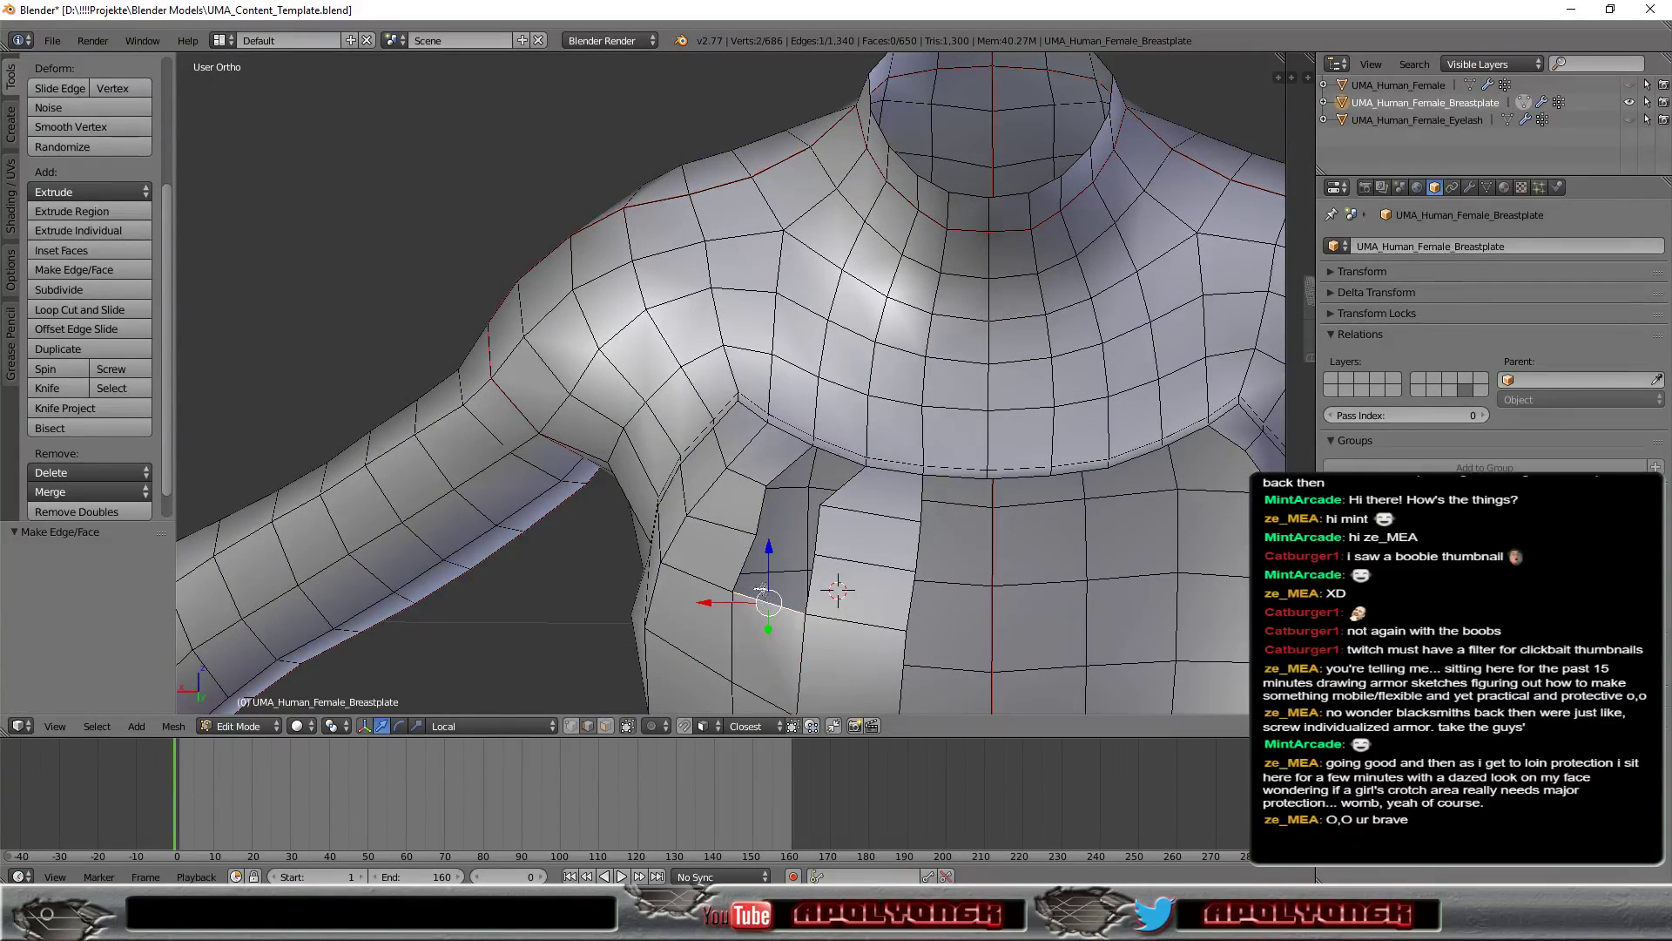
right_click(746, 564, "shift")
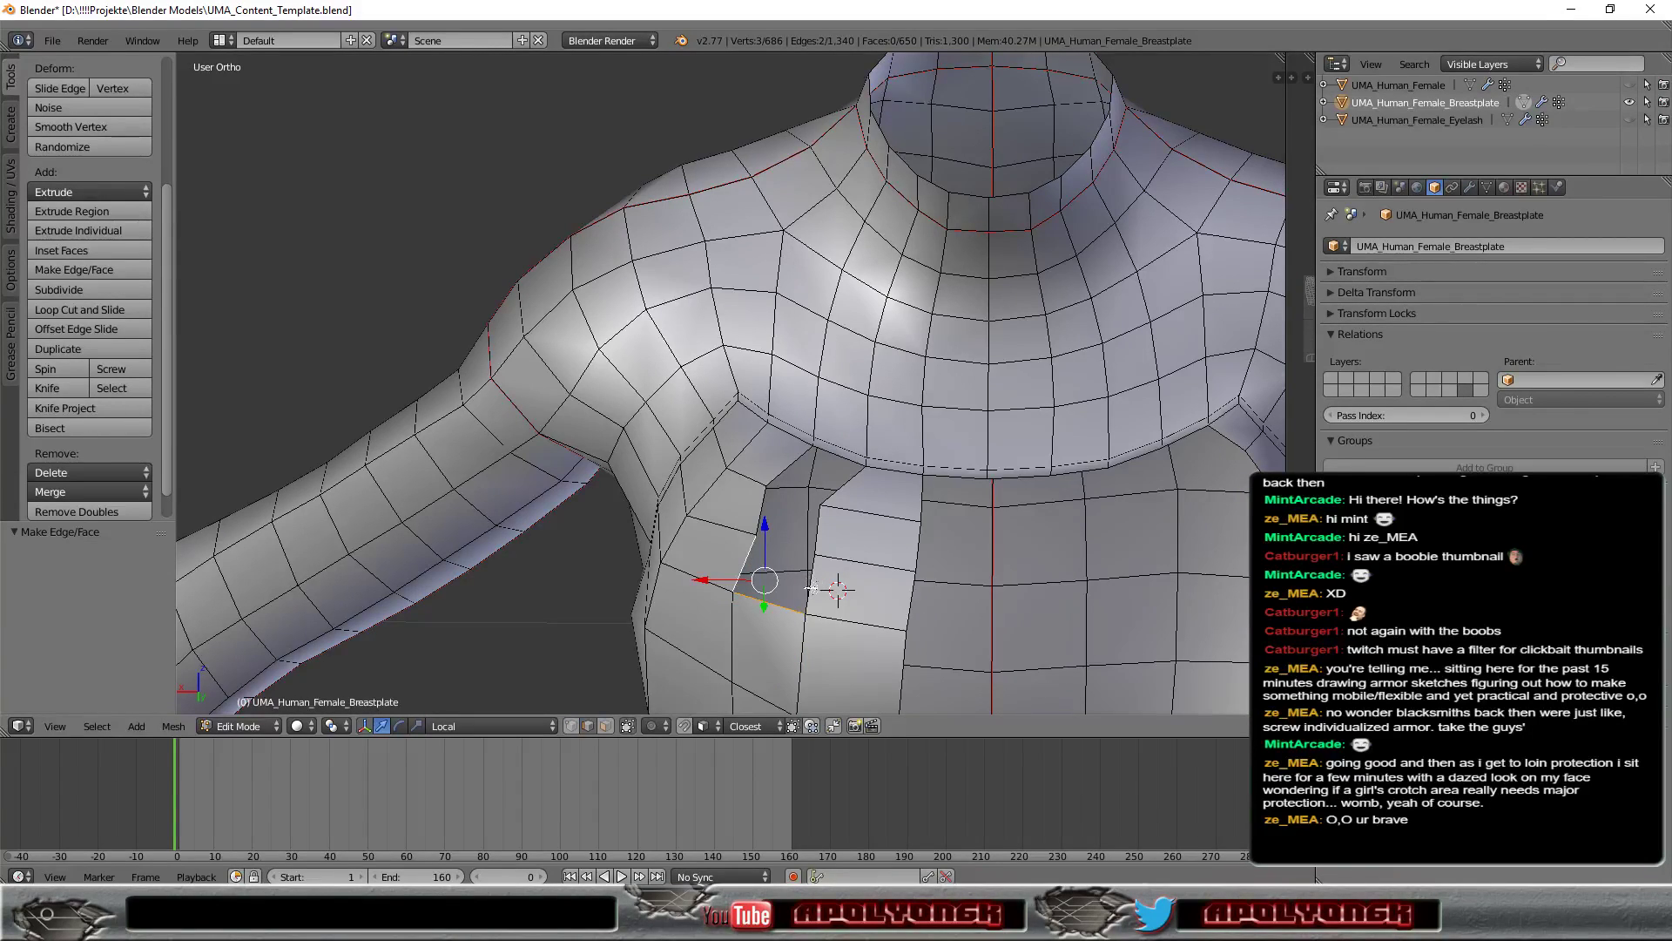
right_click(810, 589, "shift")
left_click(91, 276)
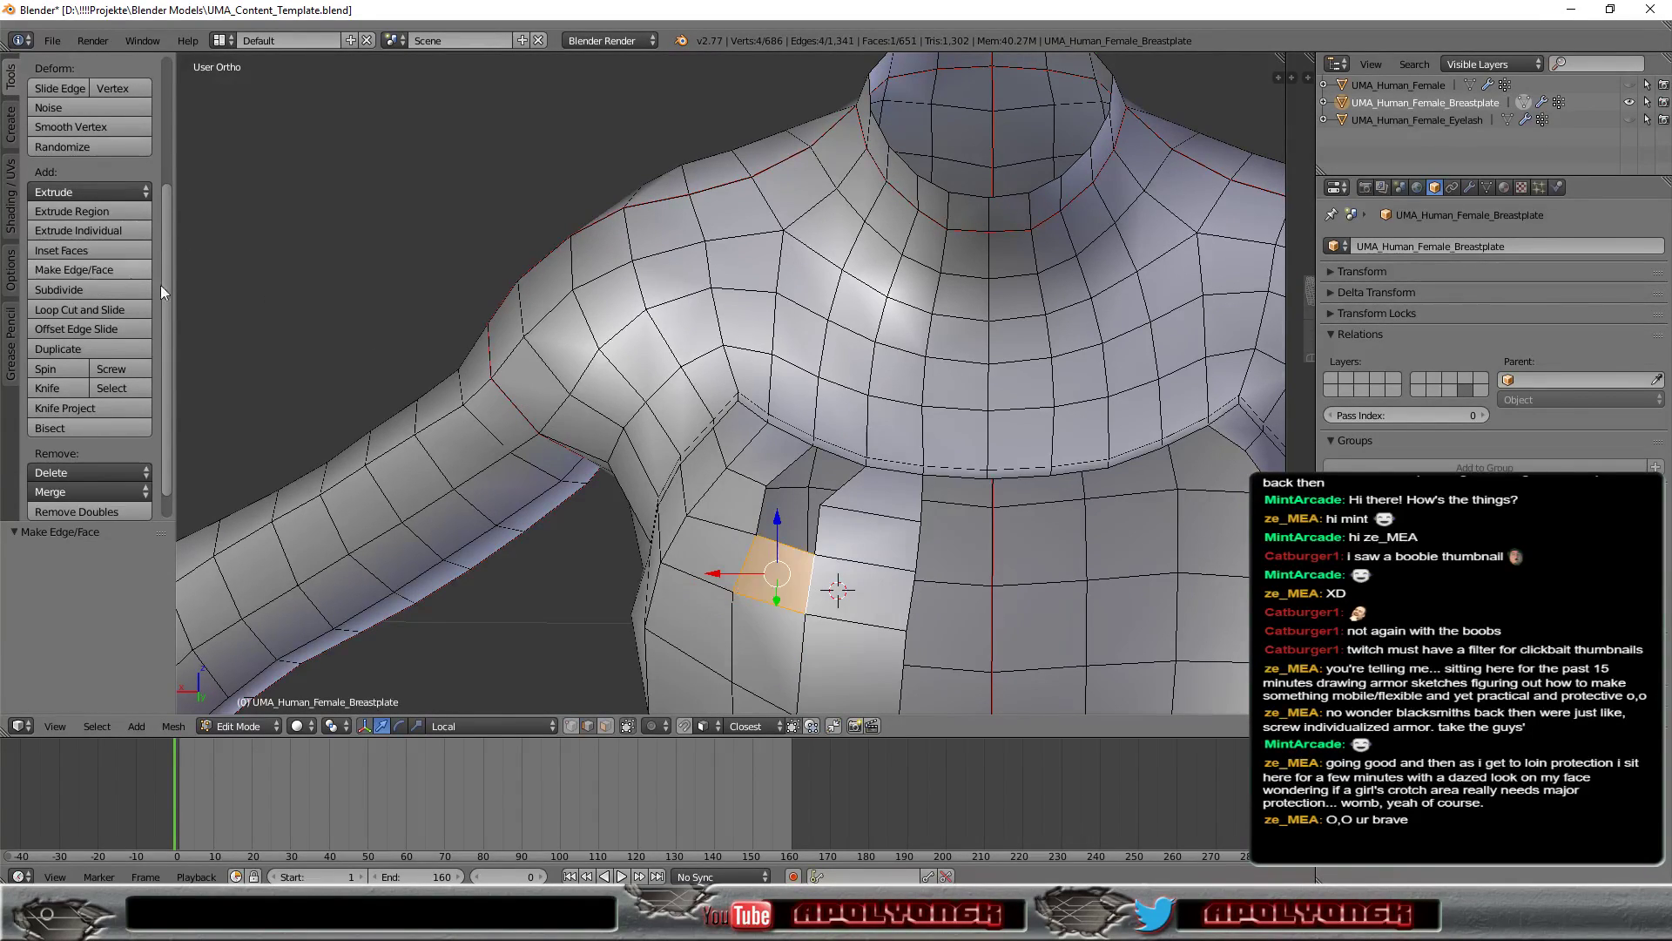
right_click(764, 507, "shift")
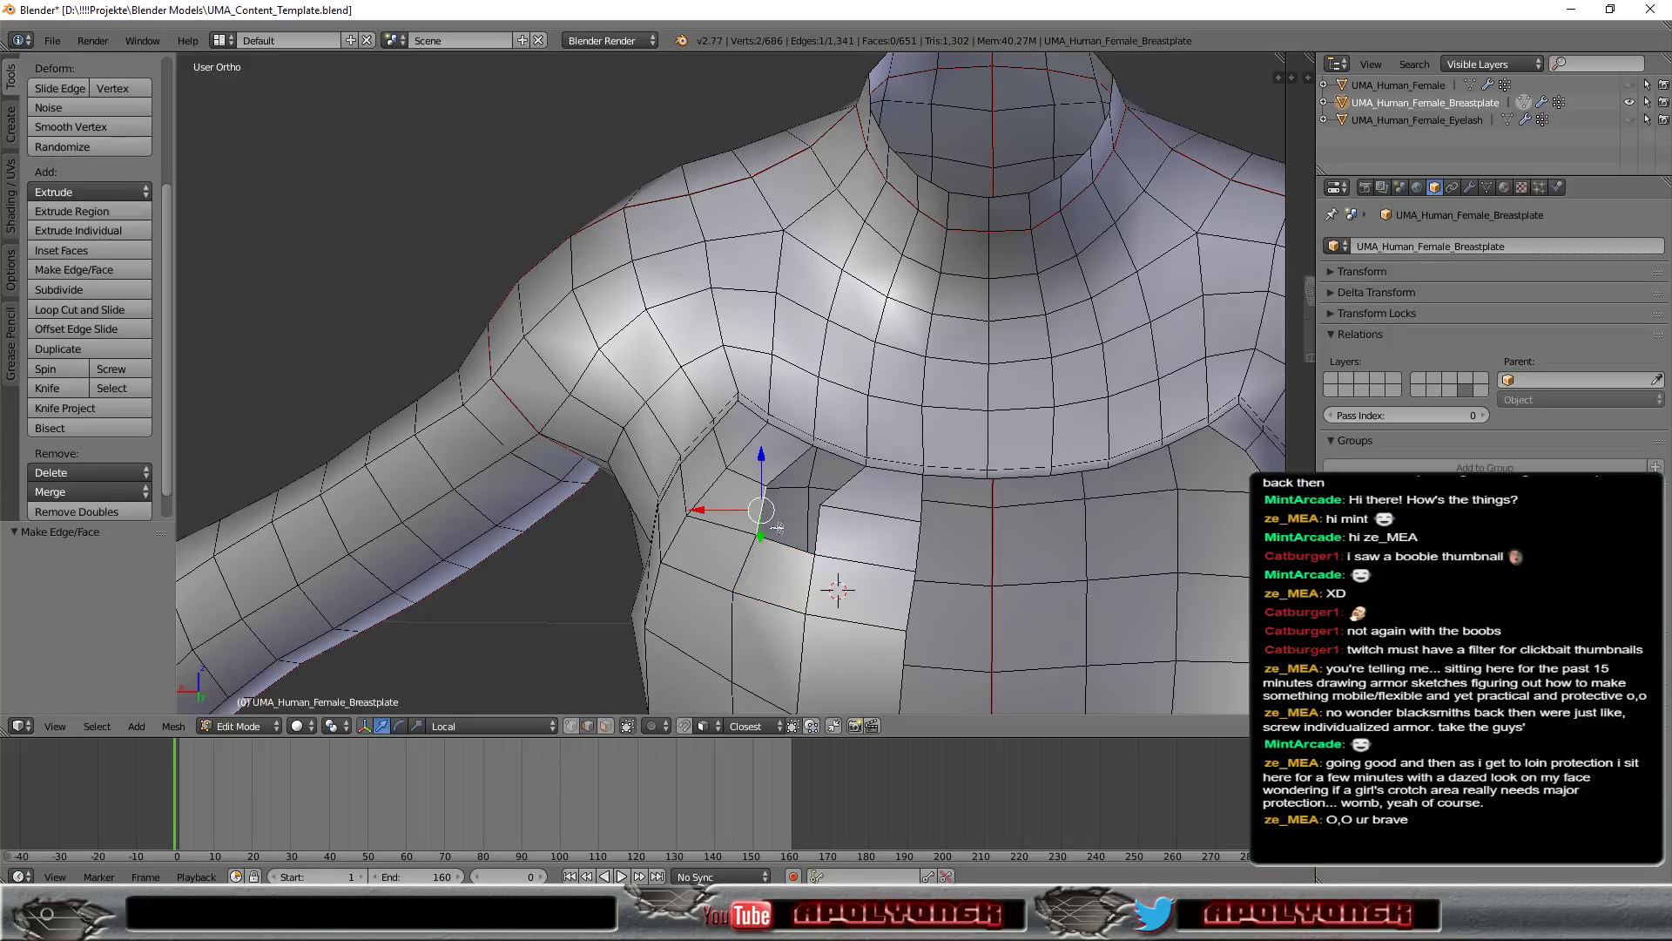
right_click(820, 535, "shift")
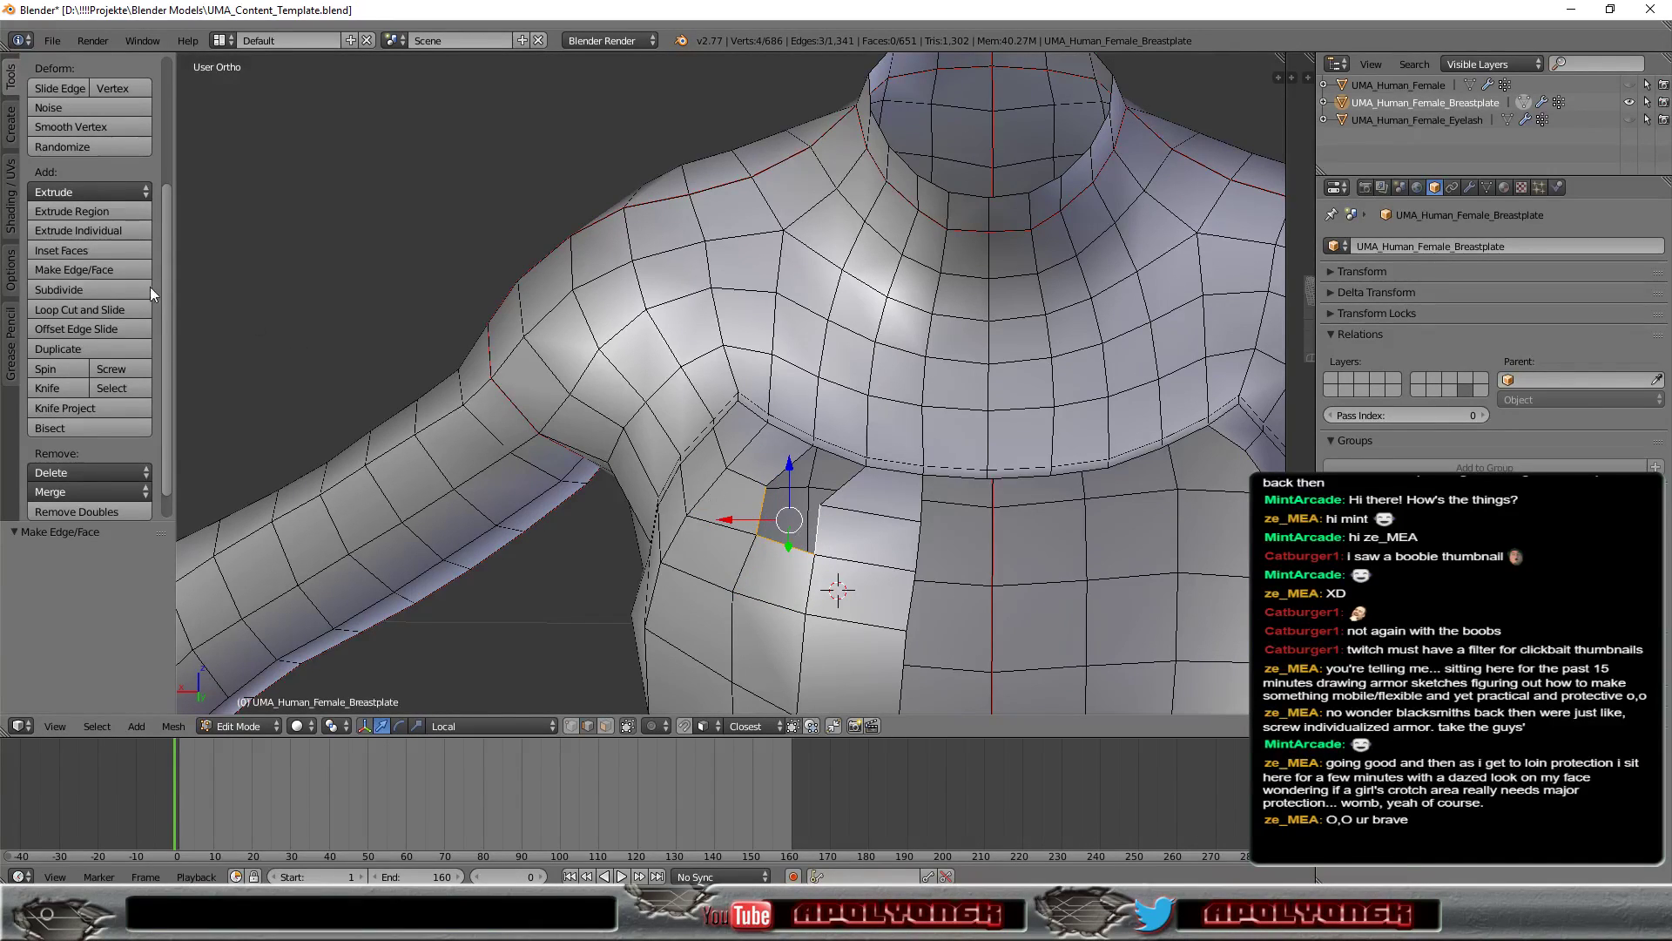
left_click(106, 269)
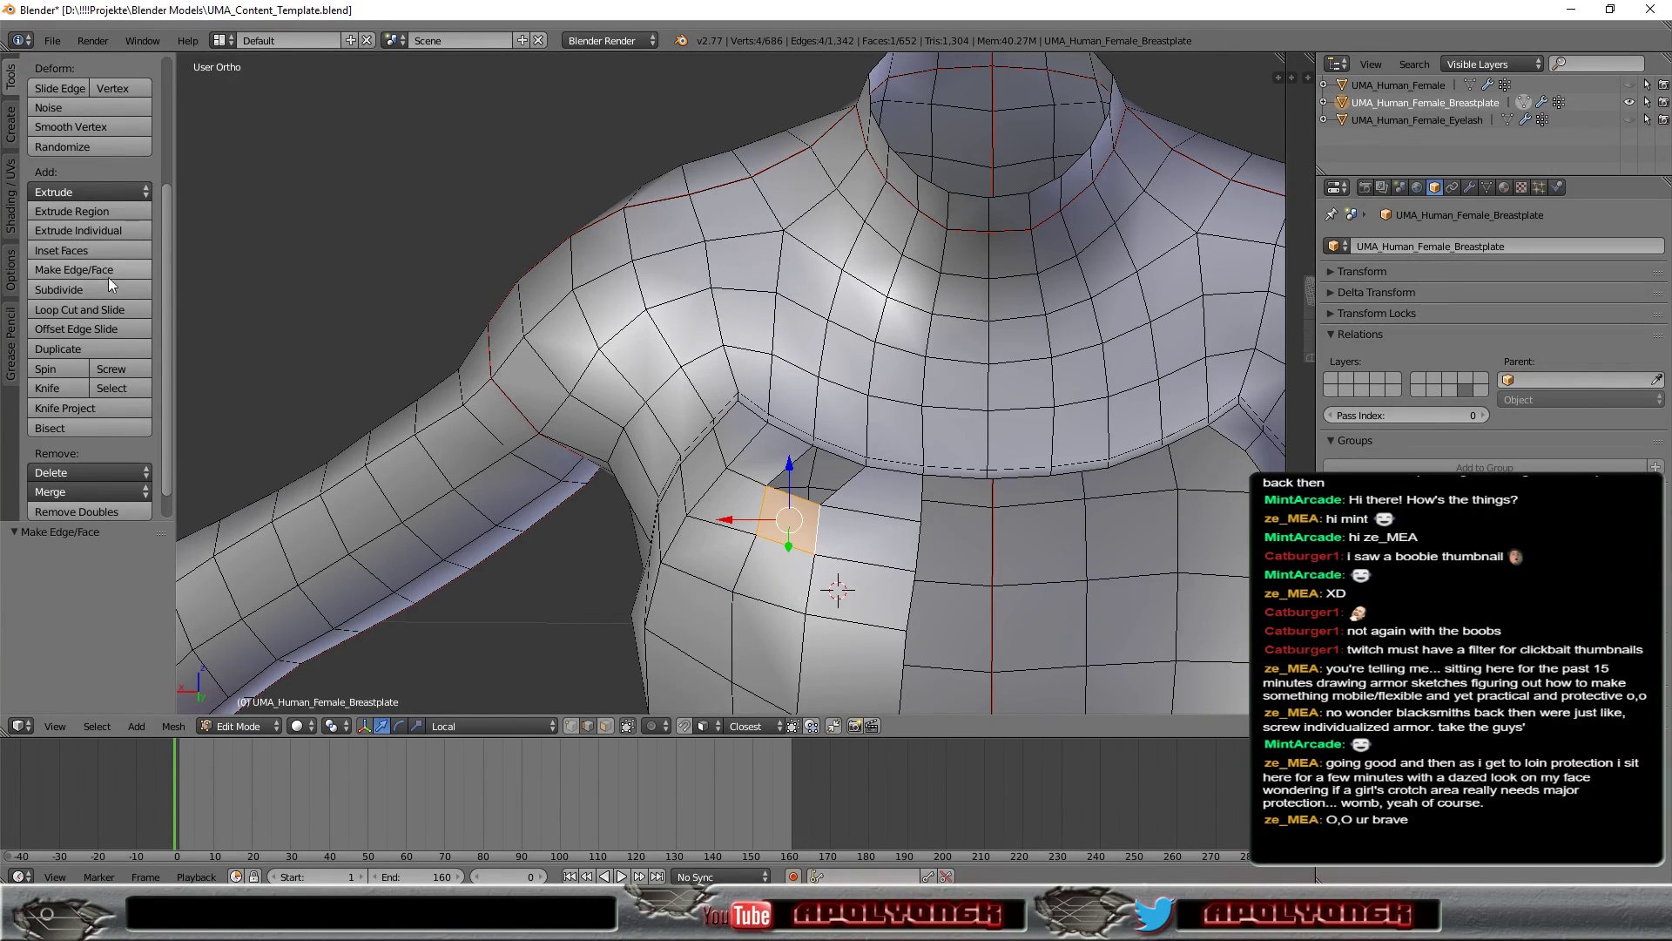
right_click(842, 483)
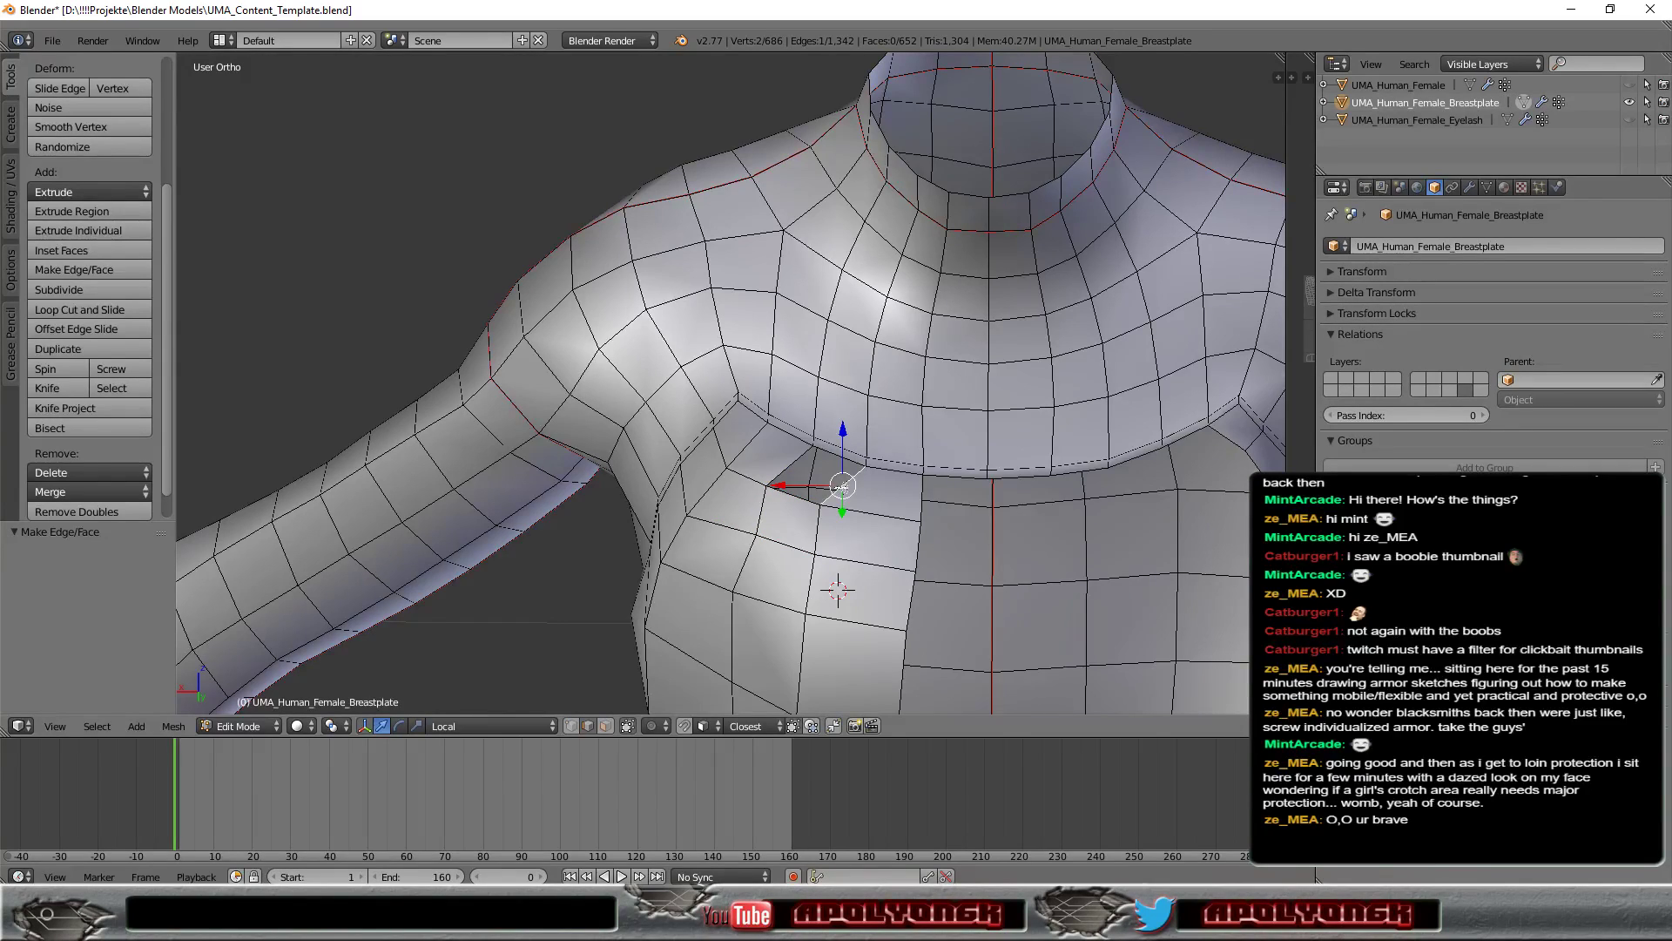
right_click(841, 485, "alt")
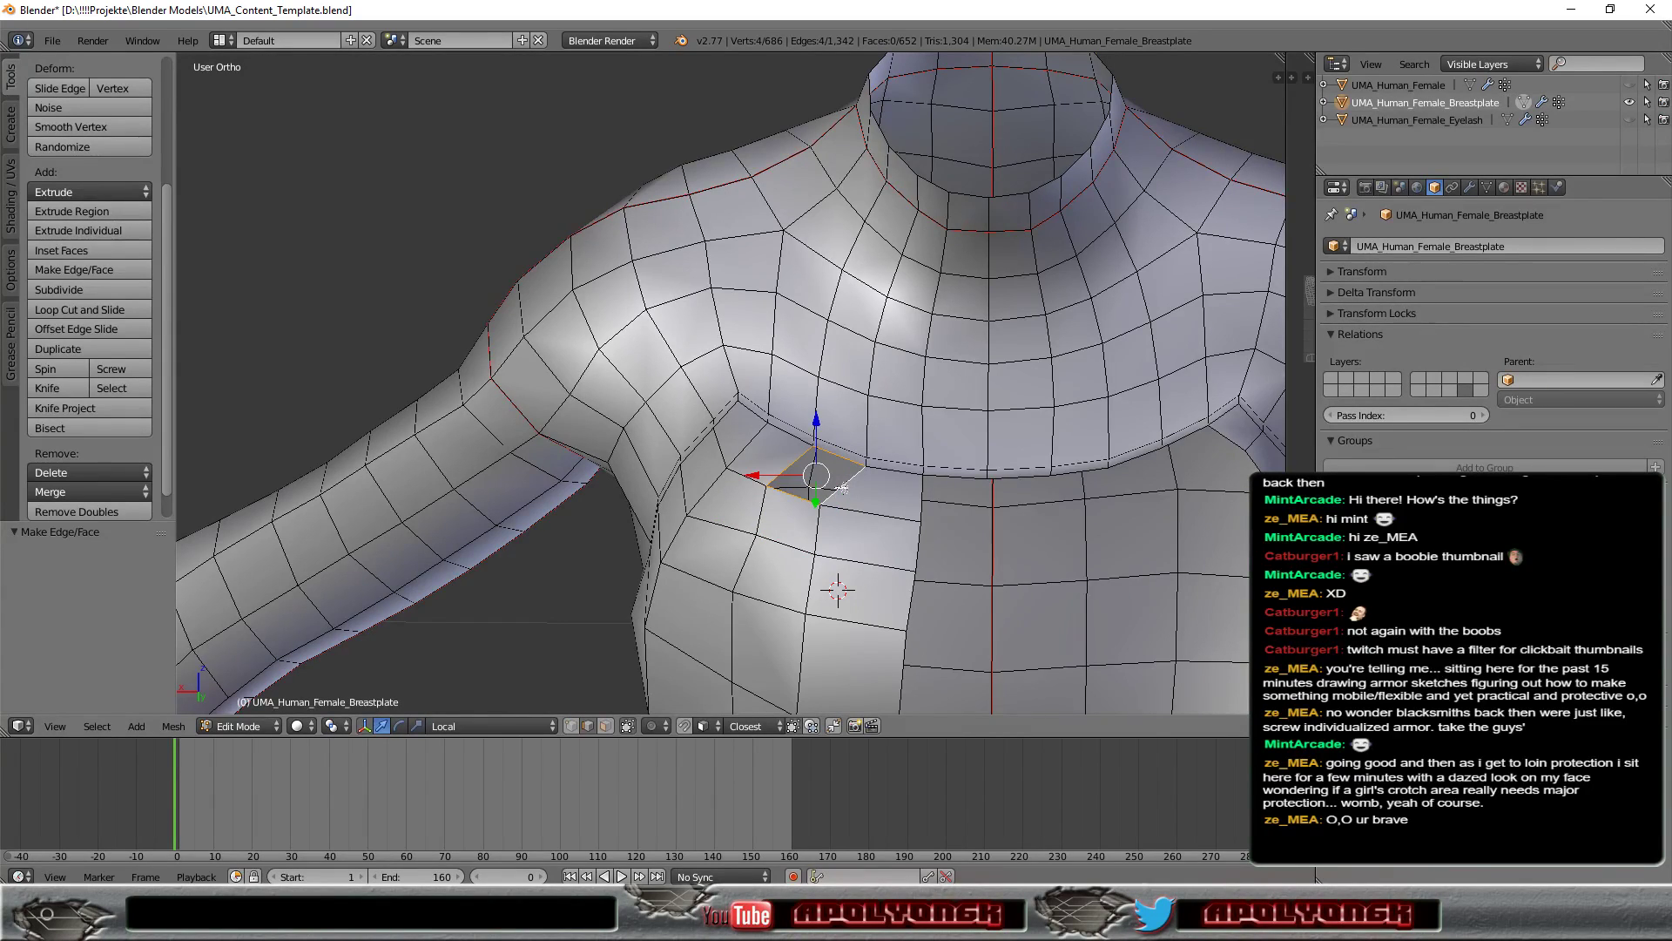
left_click(103, 269)
Step: Select the bottom chest edge and extrude it upward into the strip's first face
middle_click_drag(983, 548, 989, 550)
mouse_move(1057, 518)
middle_mouse_down()
mouse_move(819, 462)
mouse_move(905, 457)
middle_mouse_up()
mouse_move(1034, 396)
middle_mouse_down()
mouse_move(864, 462)
mouse_move(1000, 407)
mouse_move(749, 402)
middle_mouse_up()
middle_click_drag(969, 503, 991, 514)
right_click(957, 596)
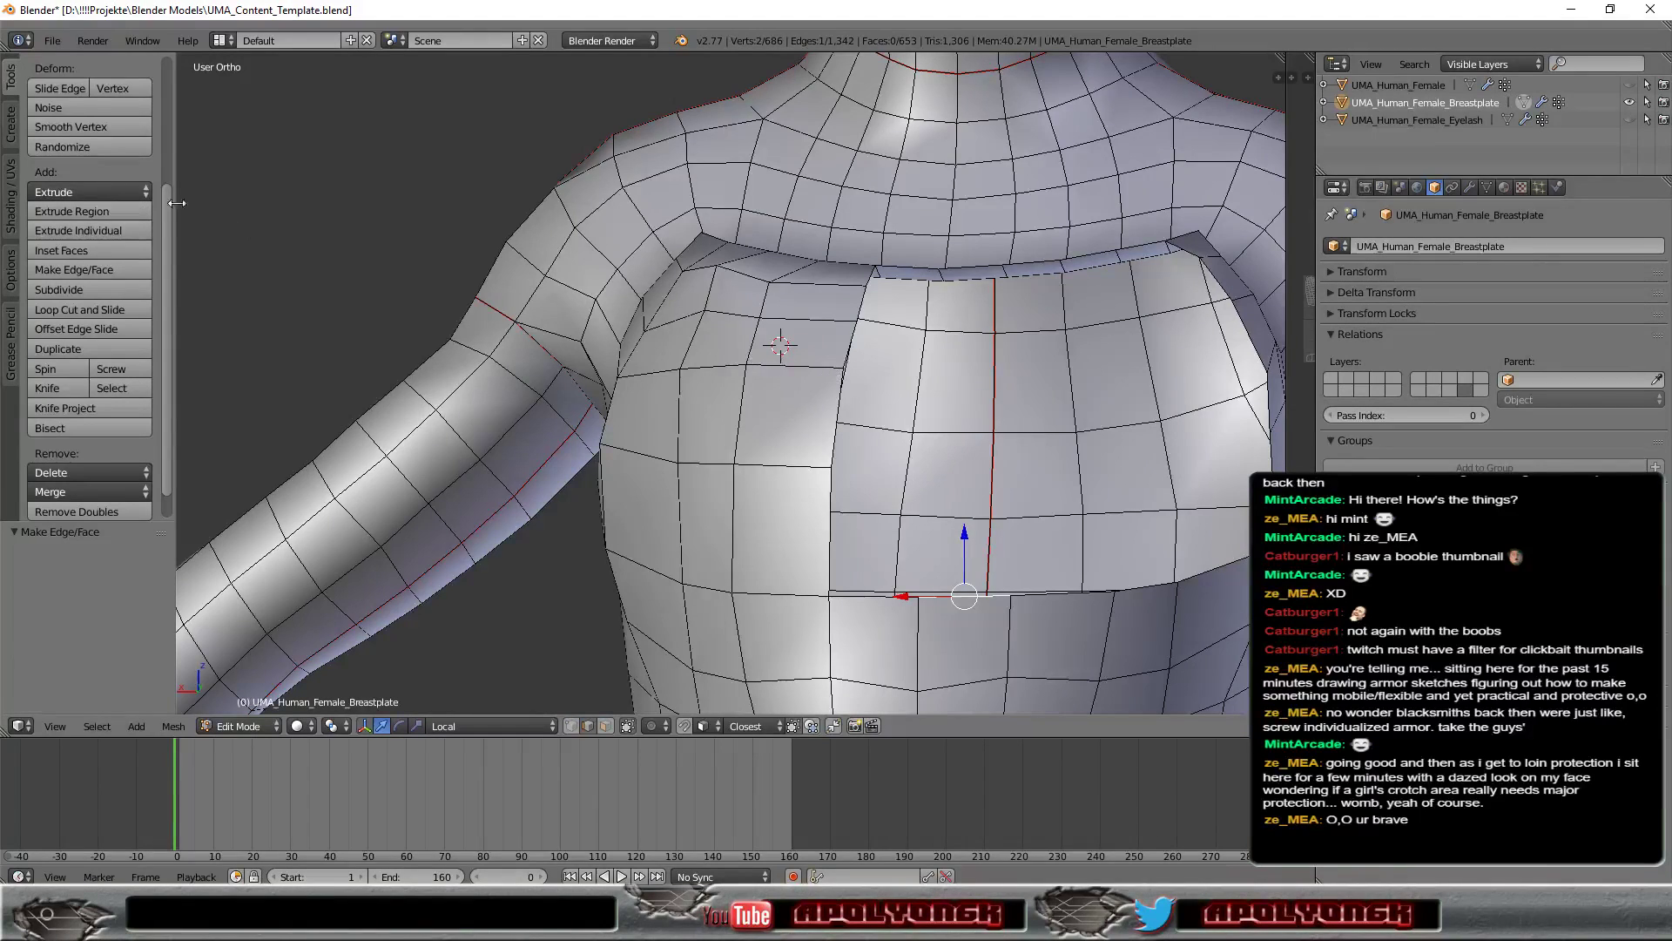
left_click(105, 191)
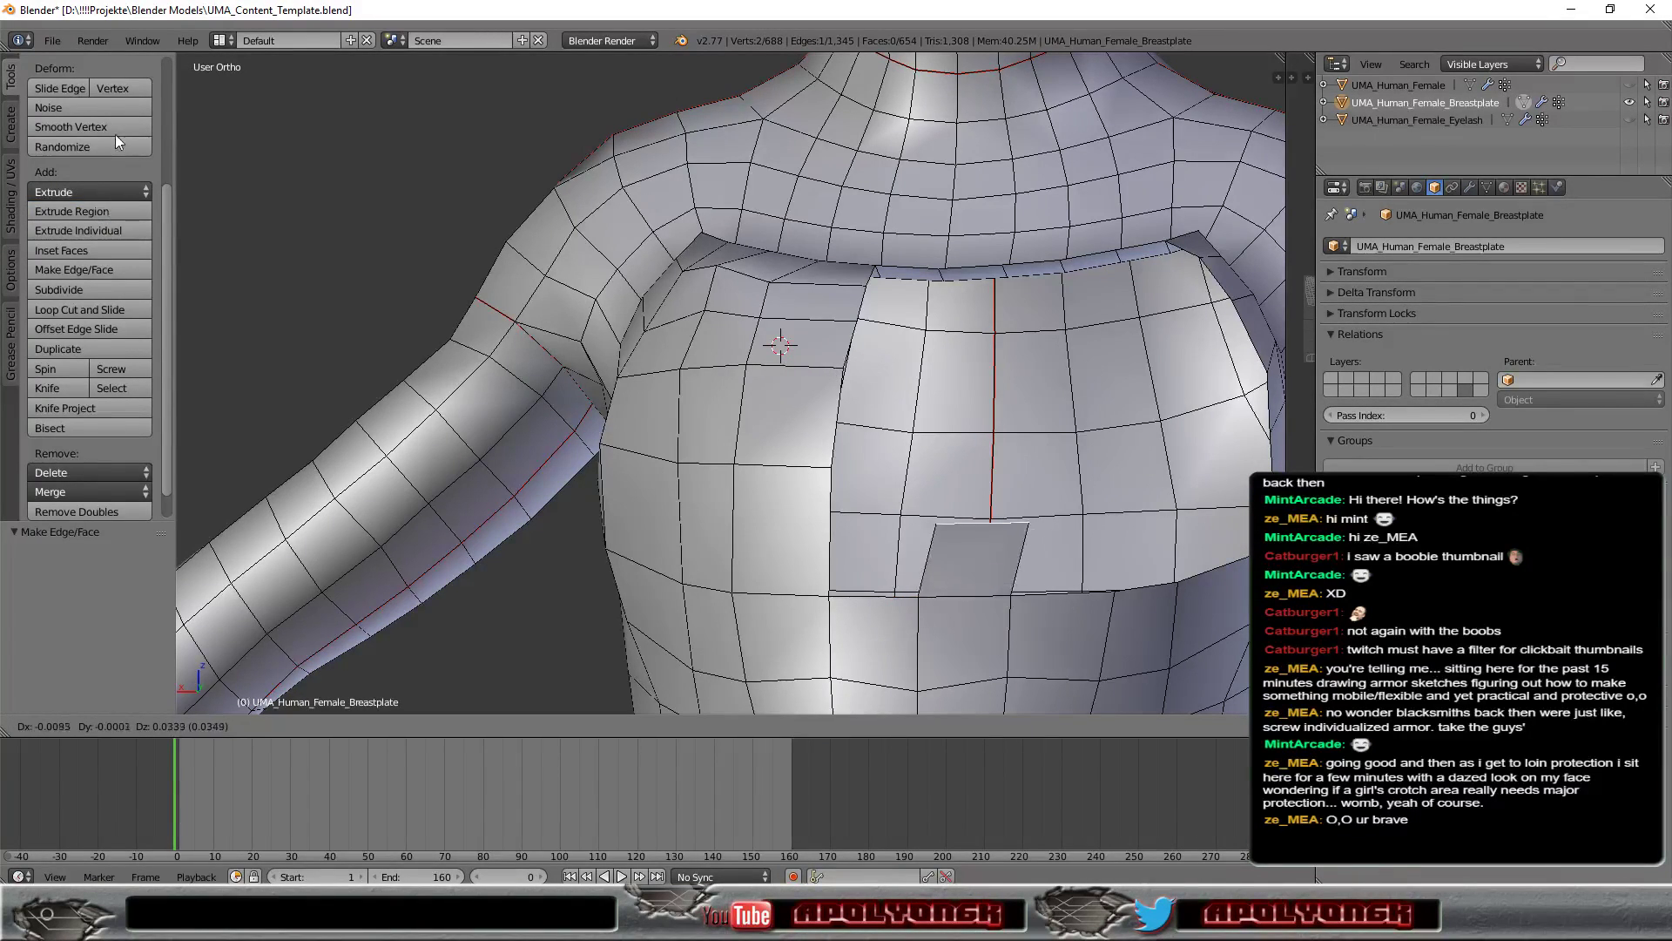
left_click(104, 98)
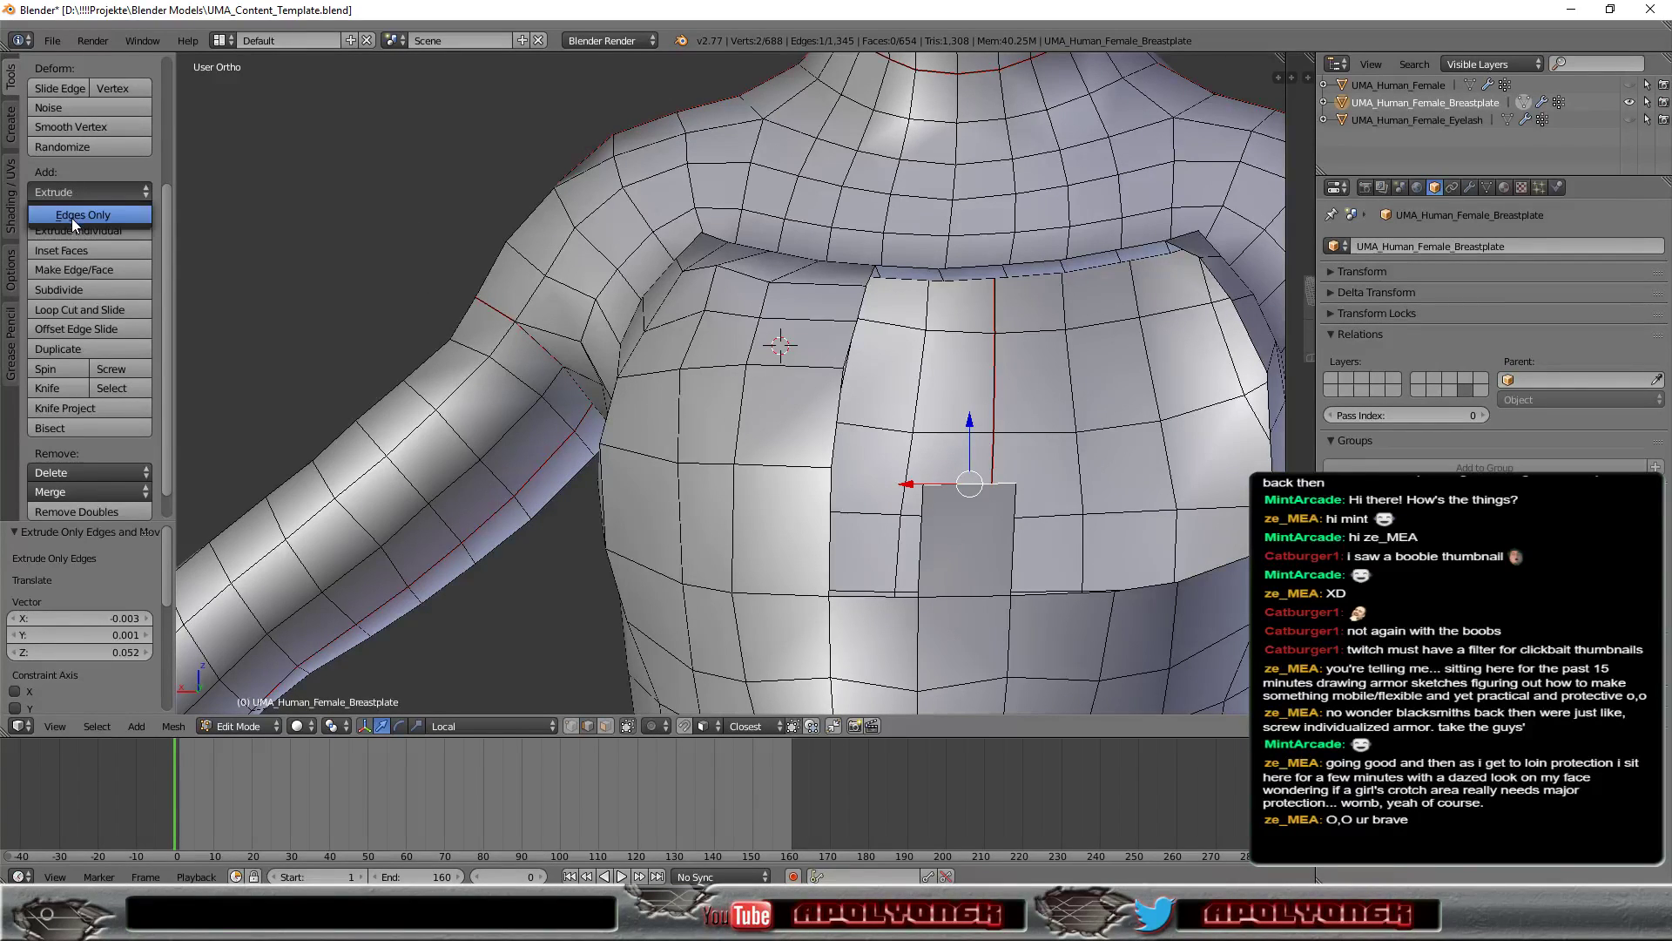
Step: Extrude the strip's top edge upward four more times until it reaches the collar
left_click(74, 192)
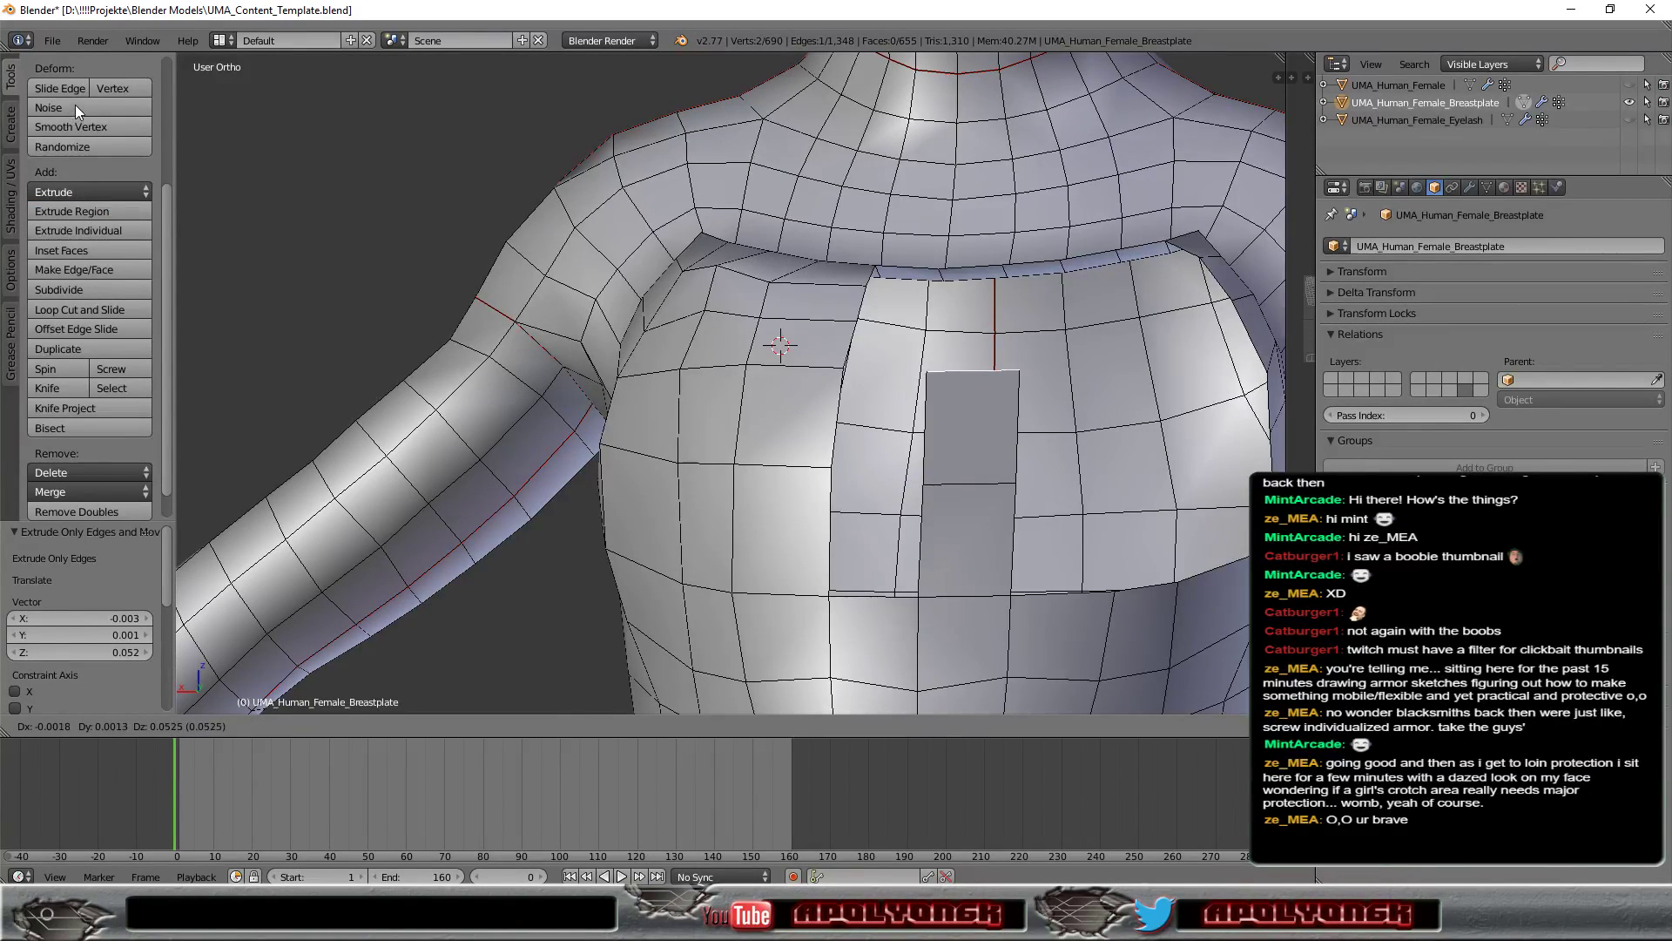
left_click(75, 105)
left_click(55, 187)
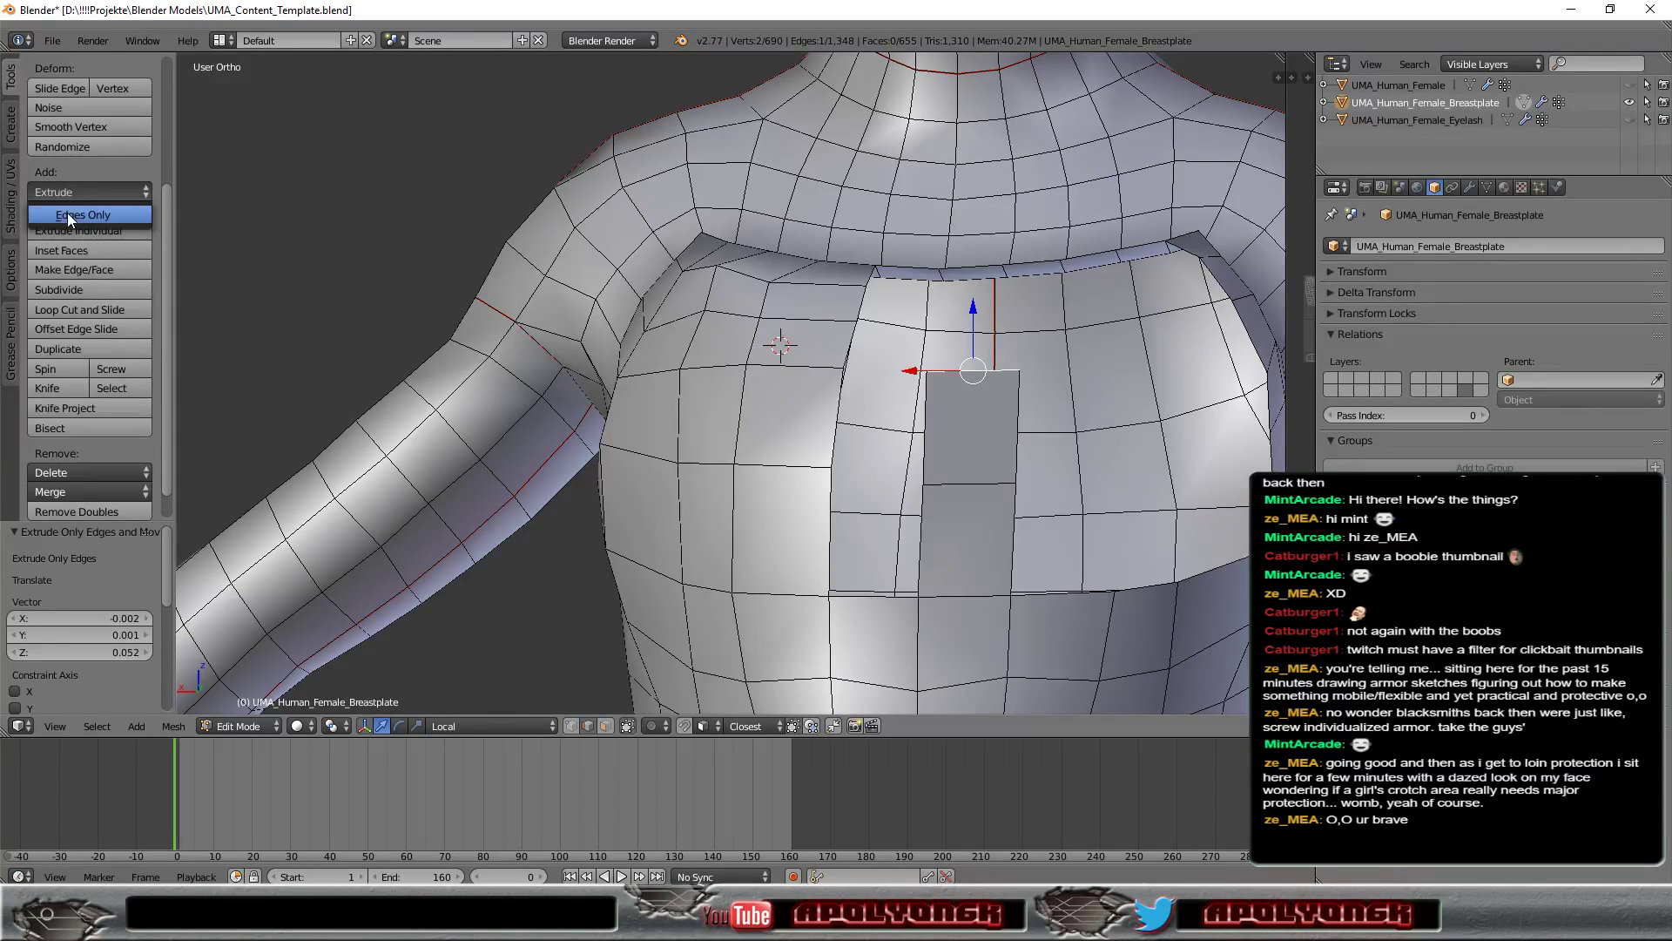
left_click(66, 212)
left_click(66, 168)
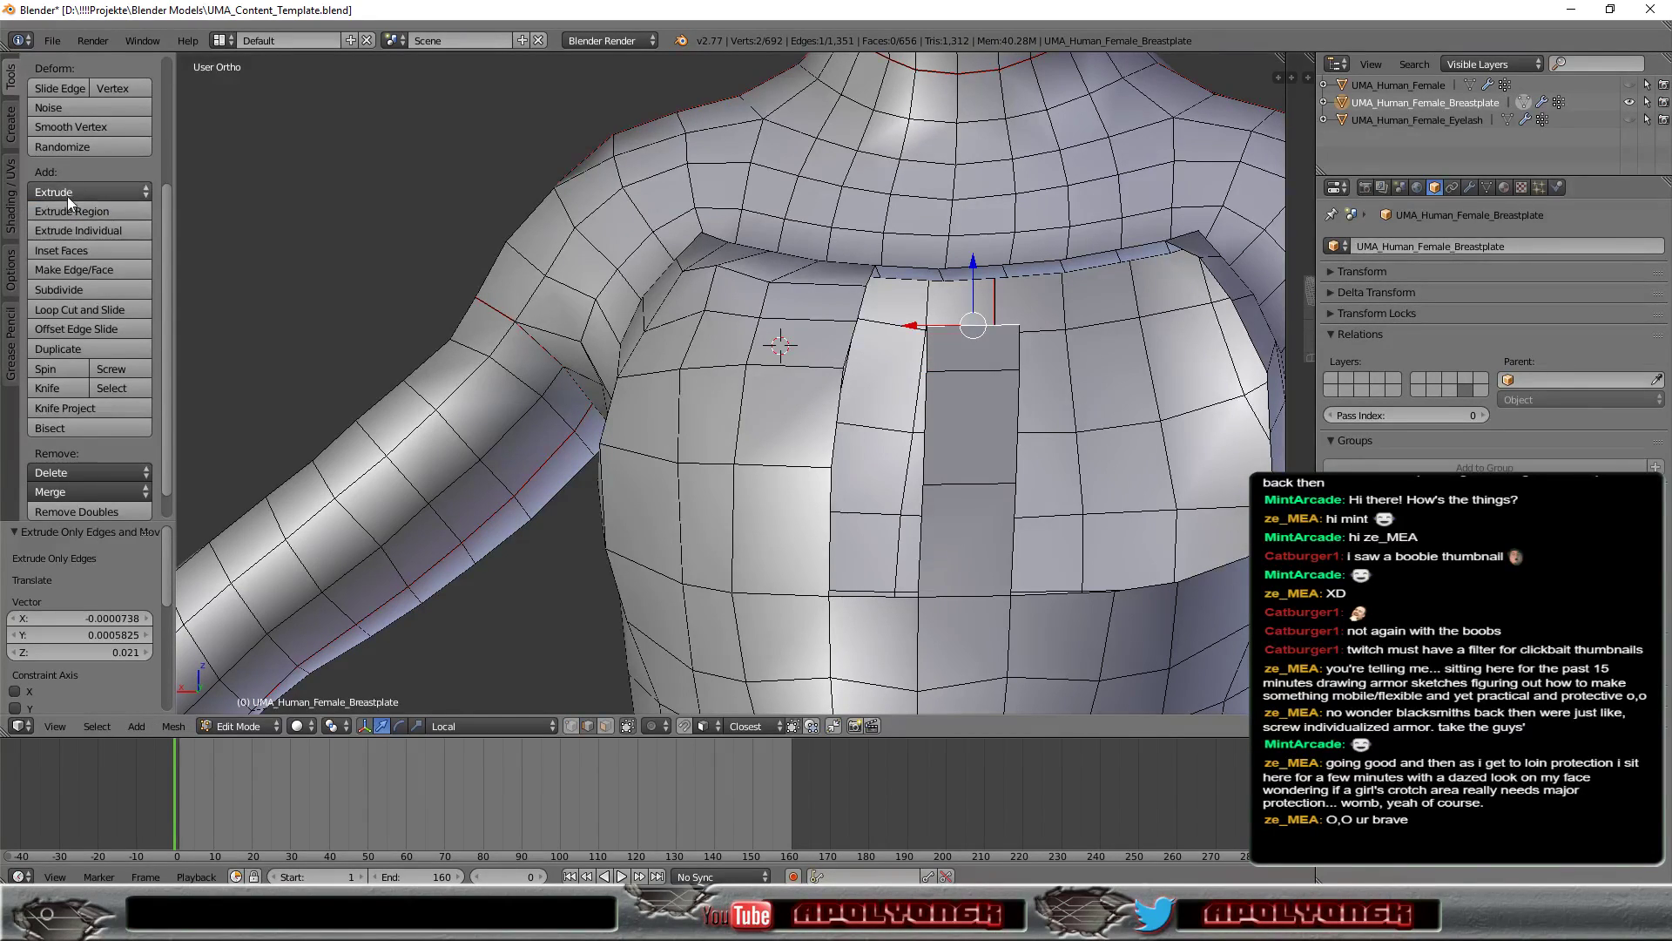
left_click(66, 196)
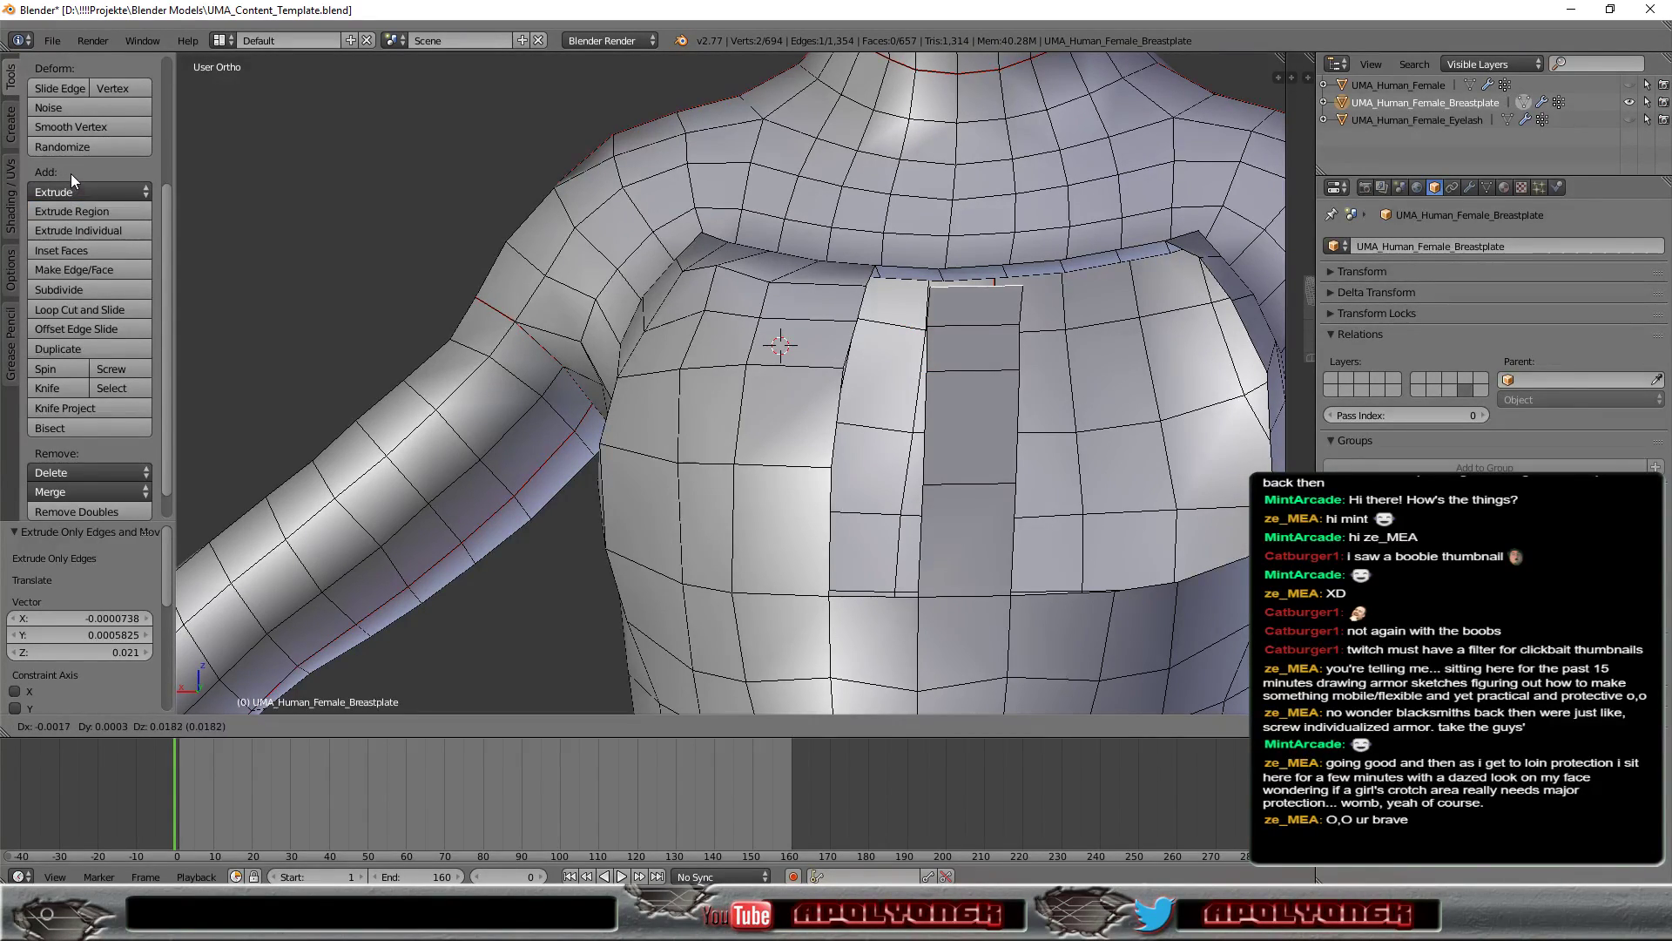
left_click(70, 171)
left_click(55, 193)
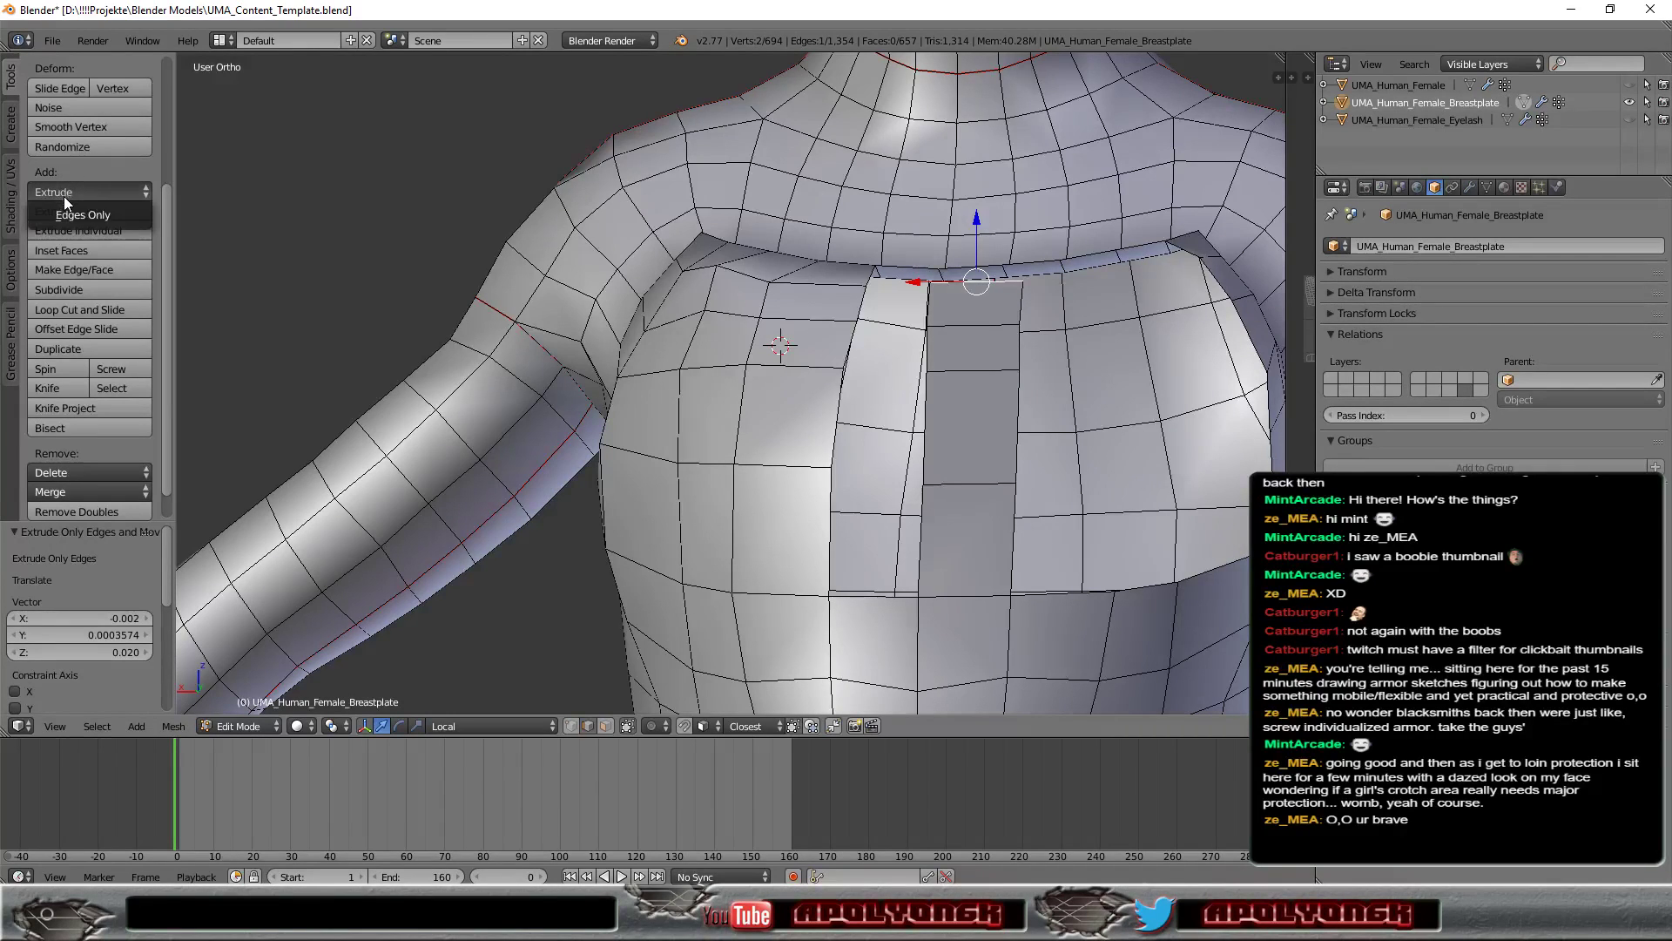
left_click(70, 216)
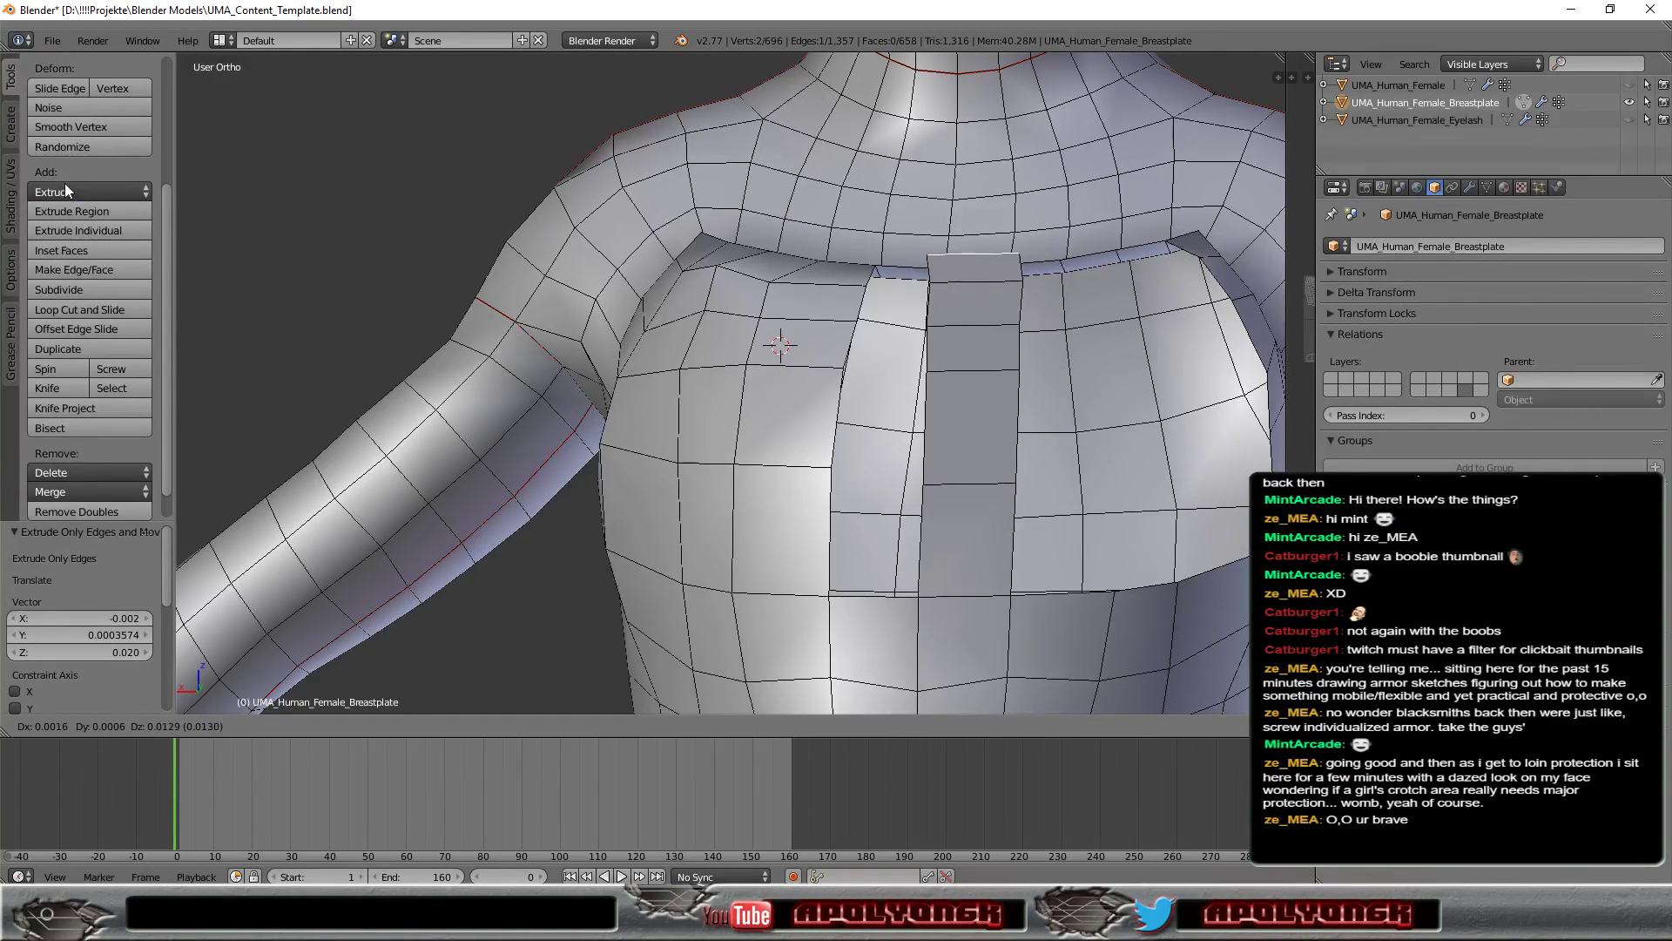
left_click(65, 180)
mouse_move(1035, 335)
middle_mouse_down()
mouse_move(908, 398)
mouse_move(262, 588)
middle_mouse_up()
Step: Slide the strip's top edge inward along local Y in four small moves
key("g")
key("y")
key("y")
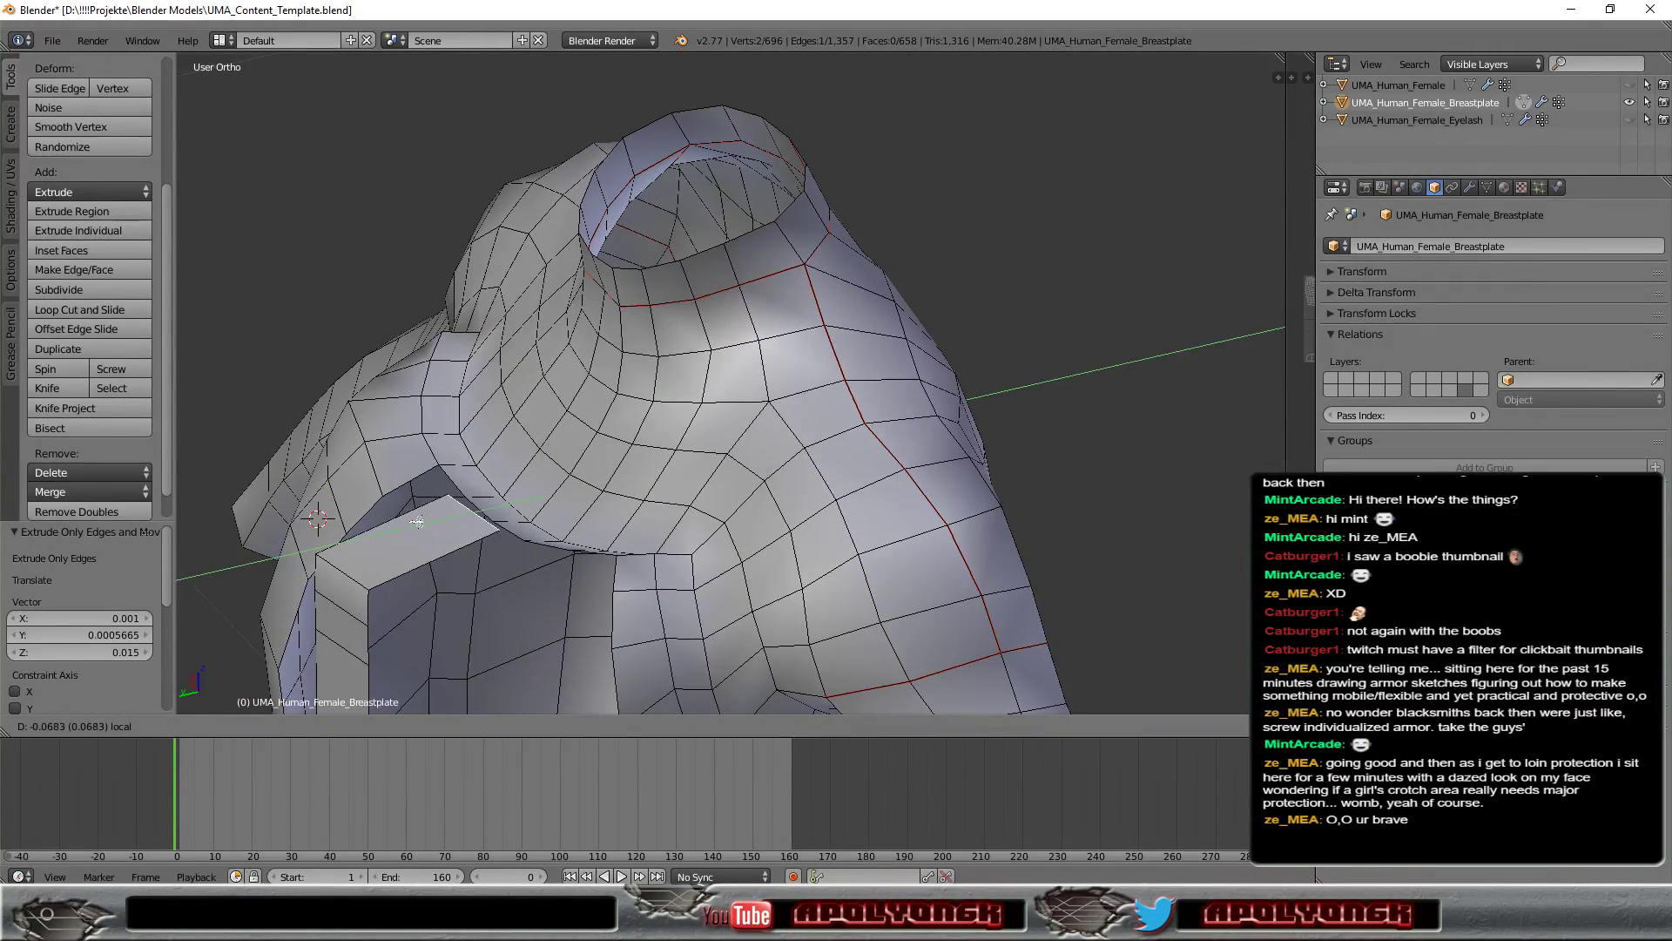
left_click(417, 520)
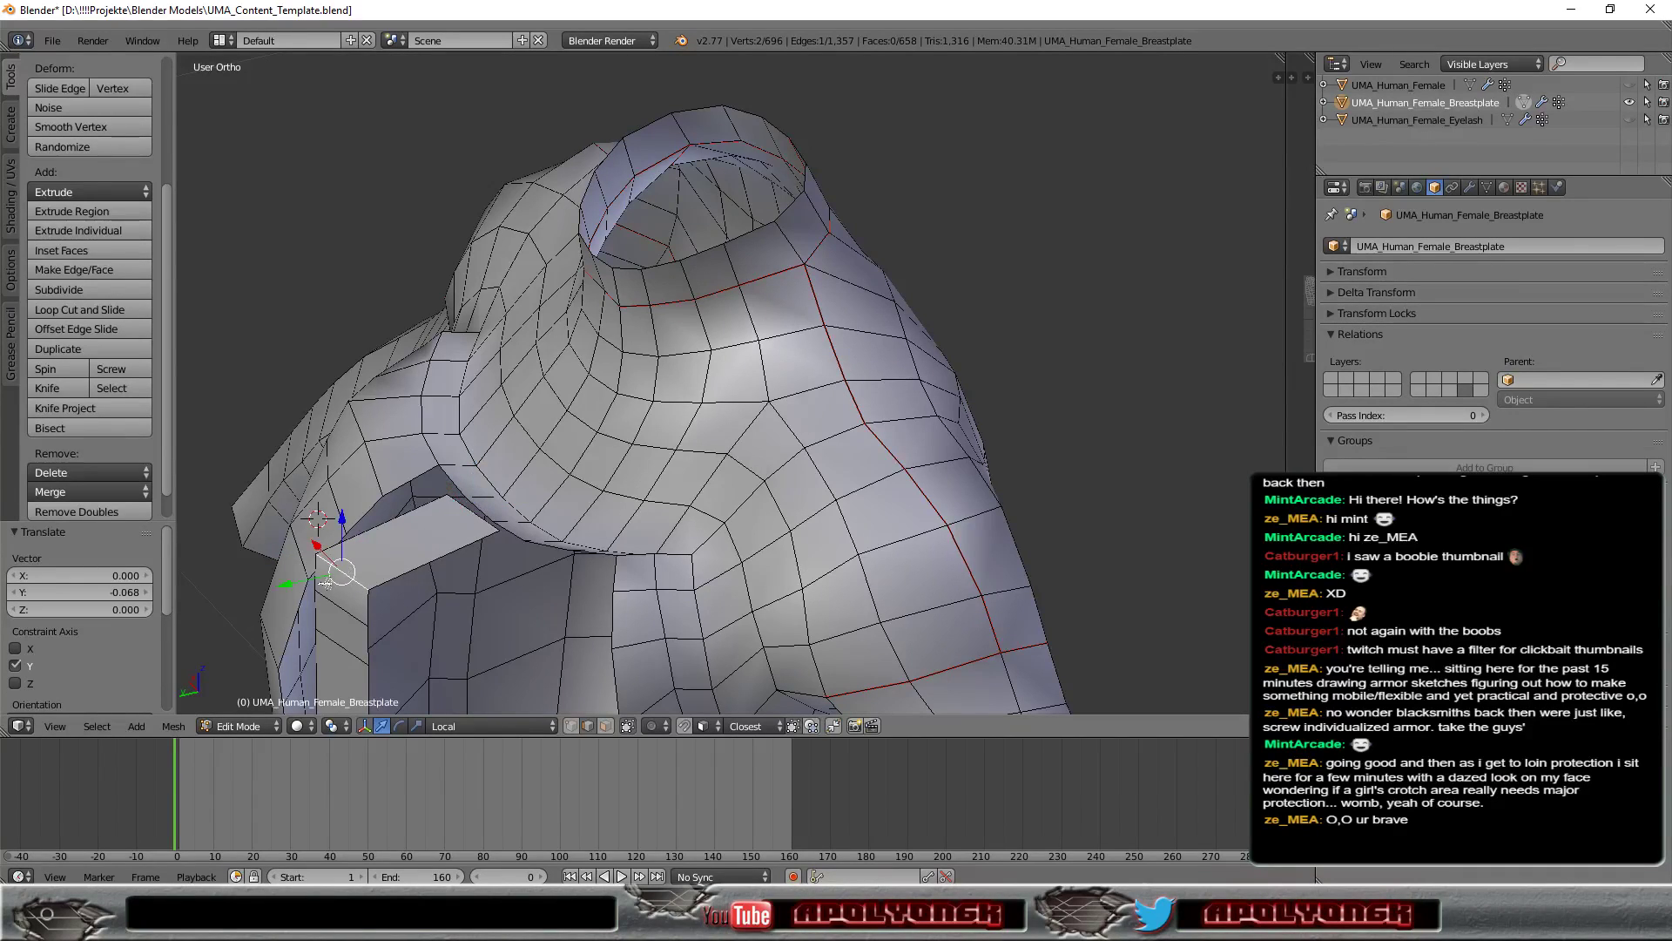
key("g")
key("y")
key("y")
left_click(363, 582)
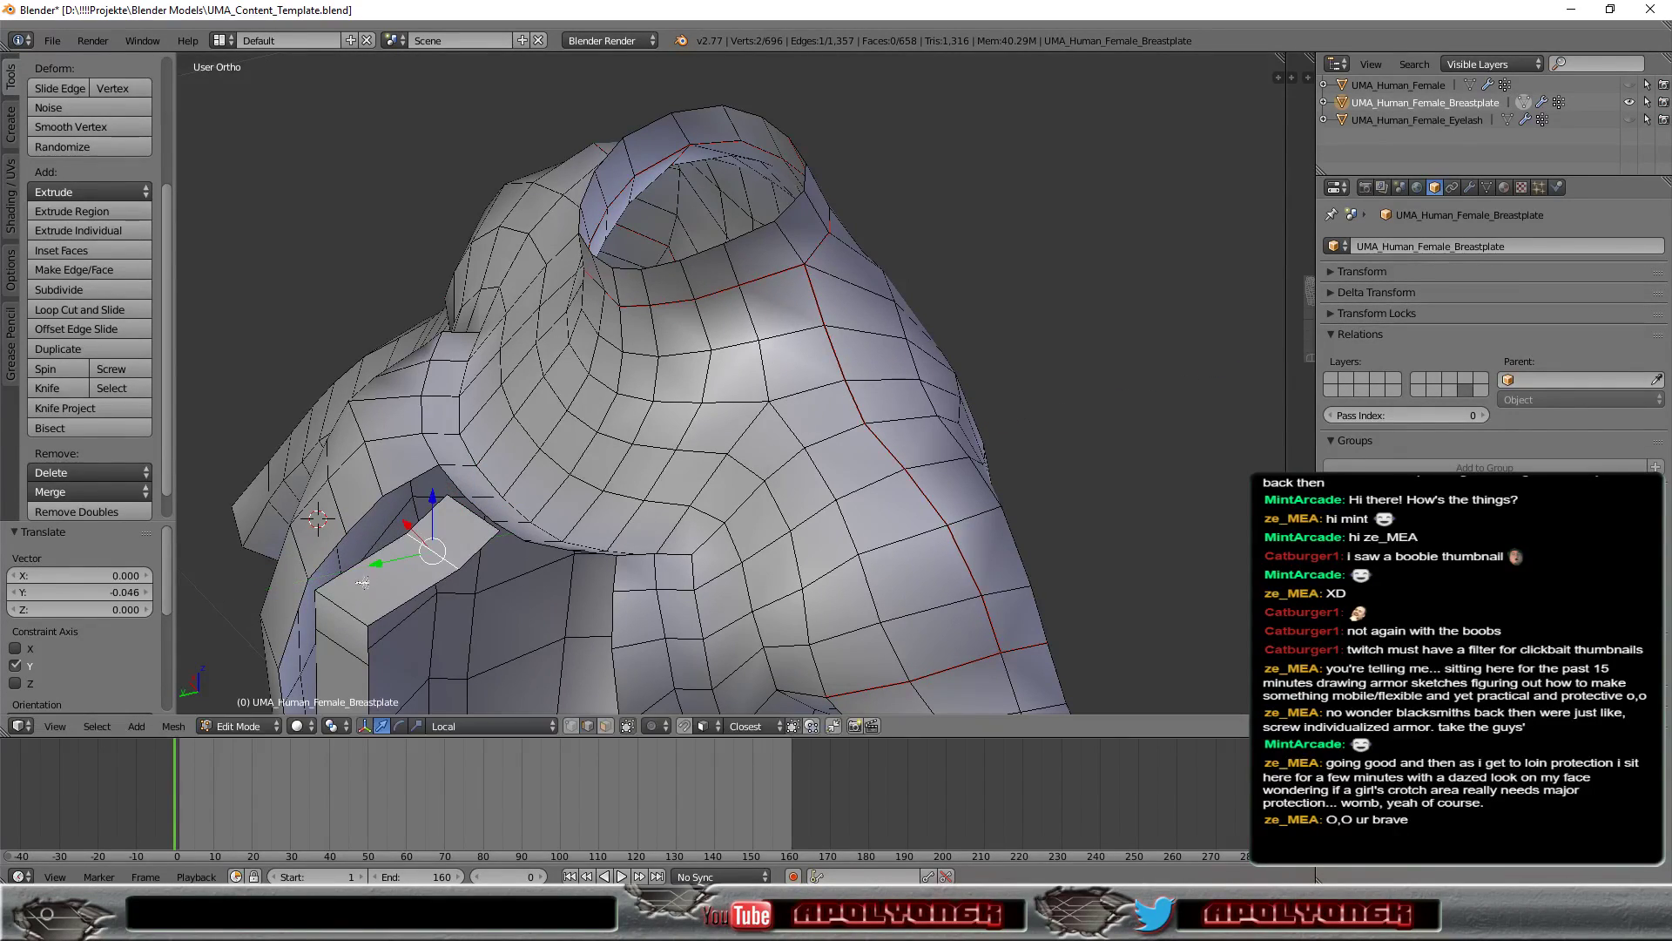
key("g")
key("y")
key("y")
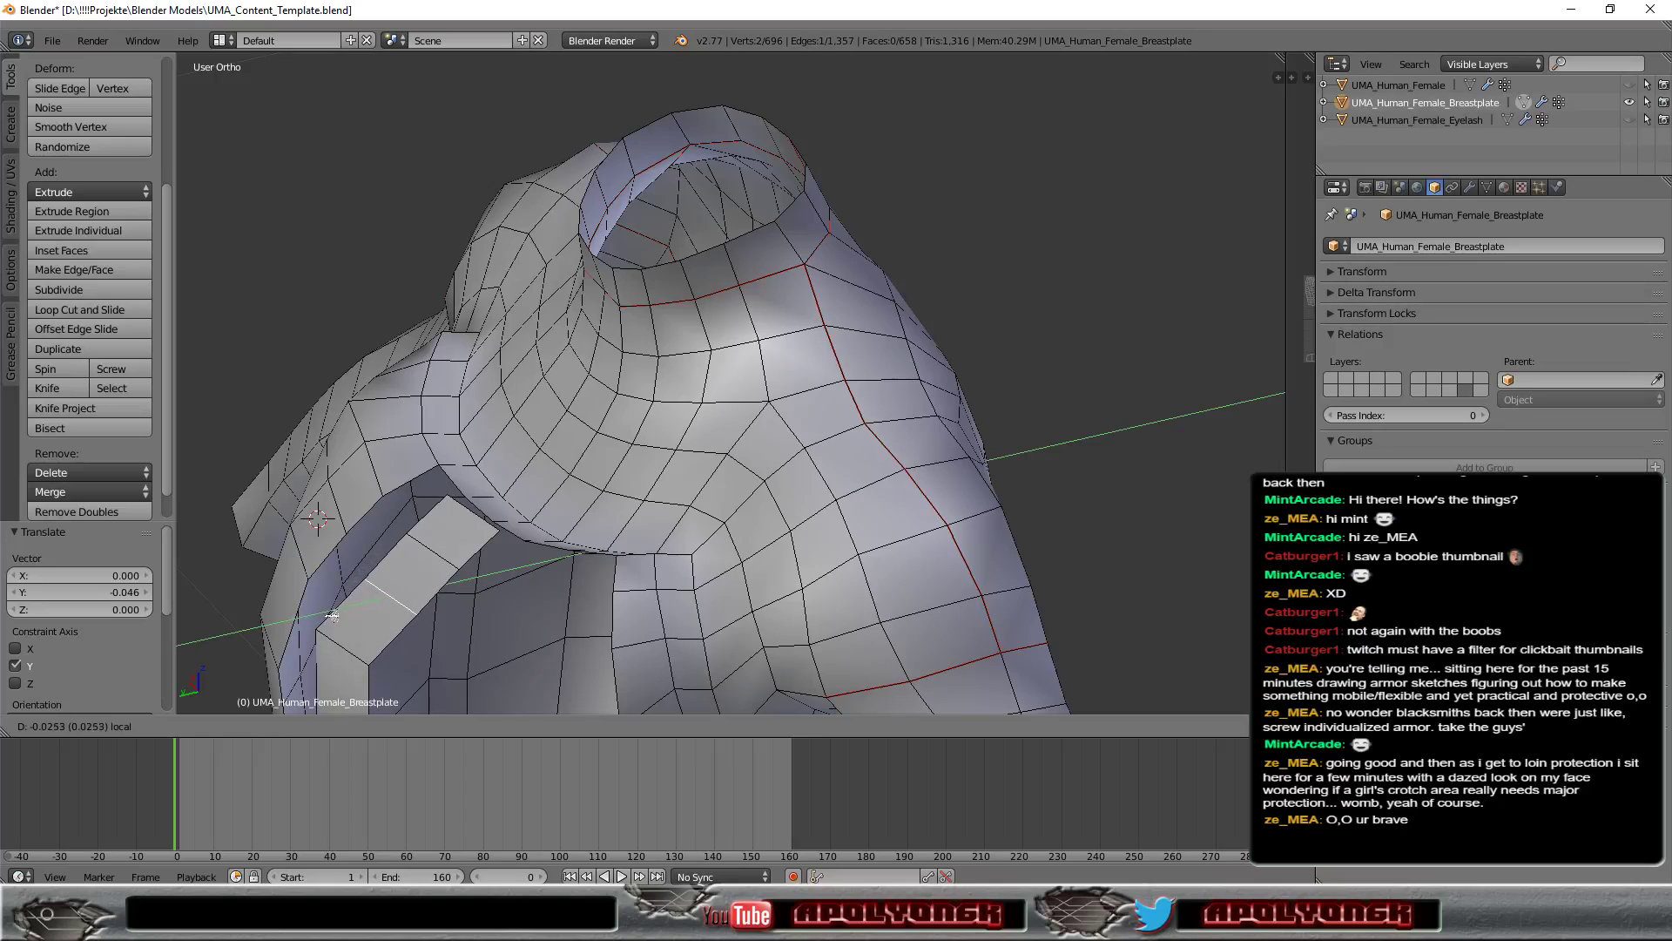
left_click(340, 624)
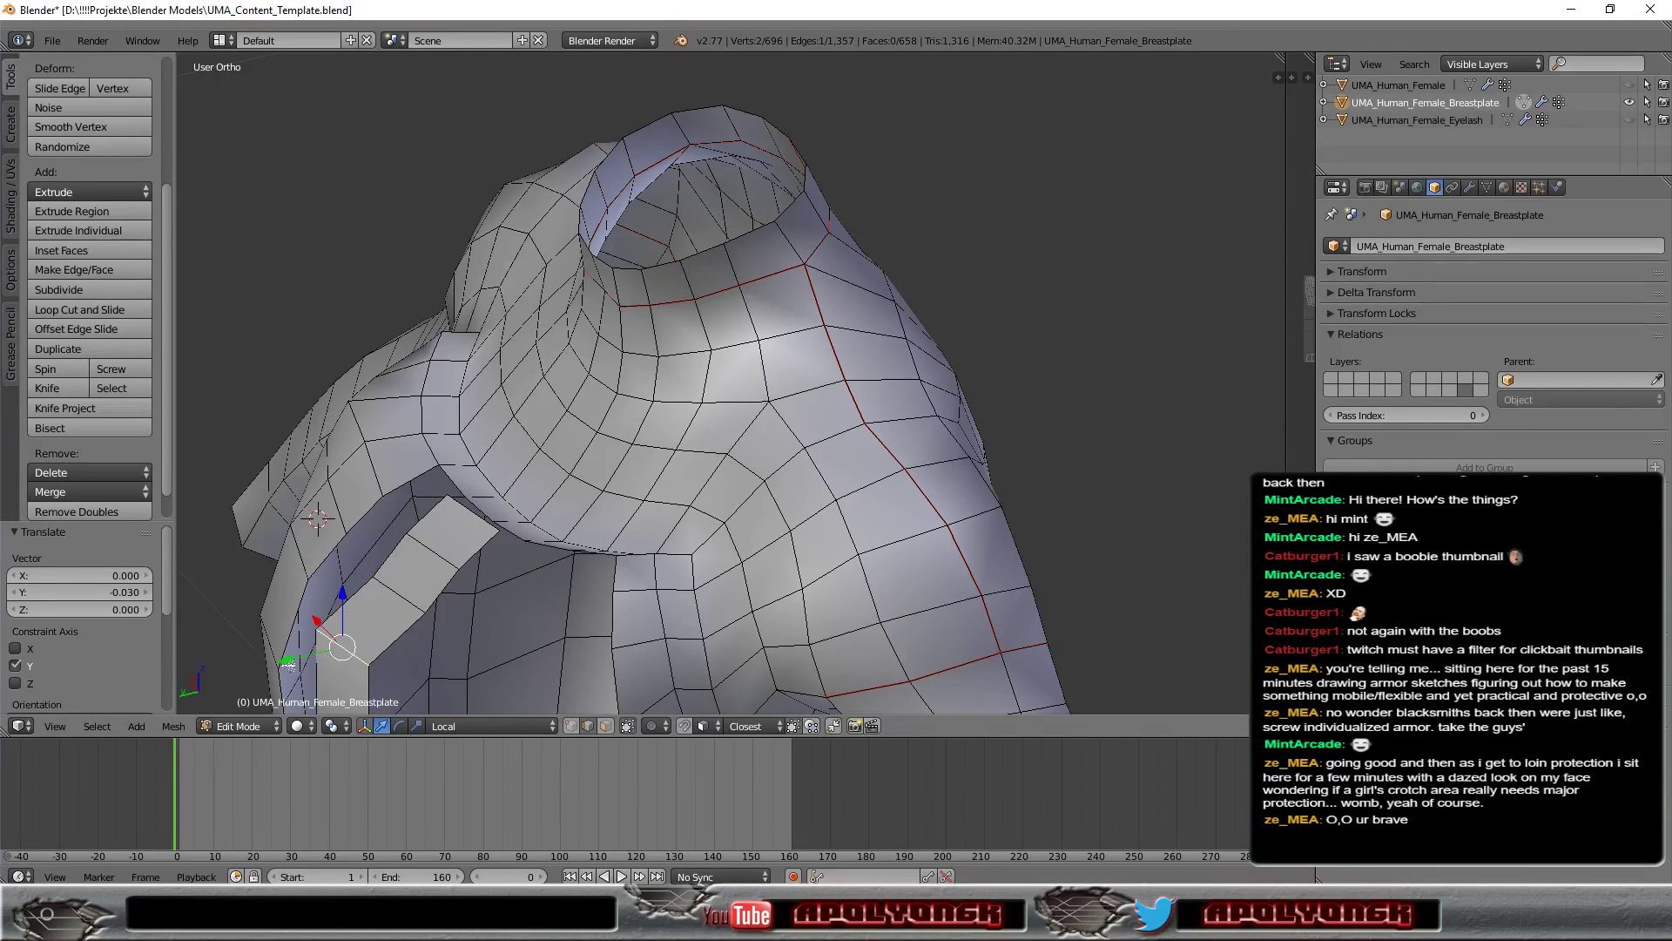
key("g")
key("y")
key("y")
left_click(305, 659)
Step: Raise the strip's lower edge slightly along Z and shift it along Y
middle_click_drag(499, 685, 390, 610)
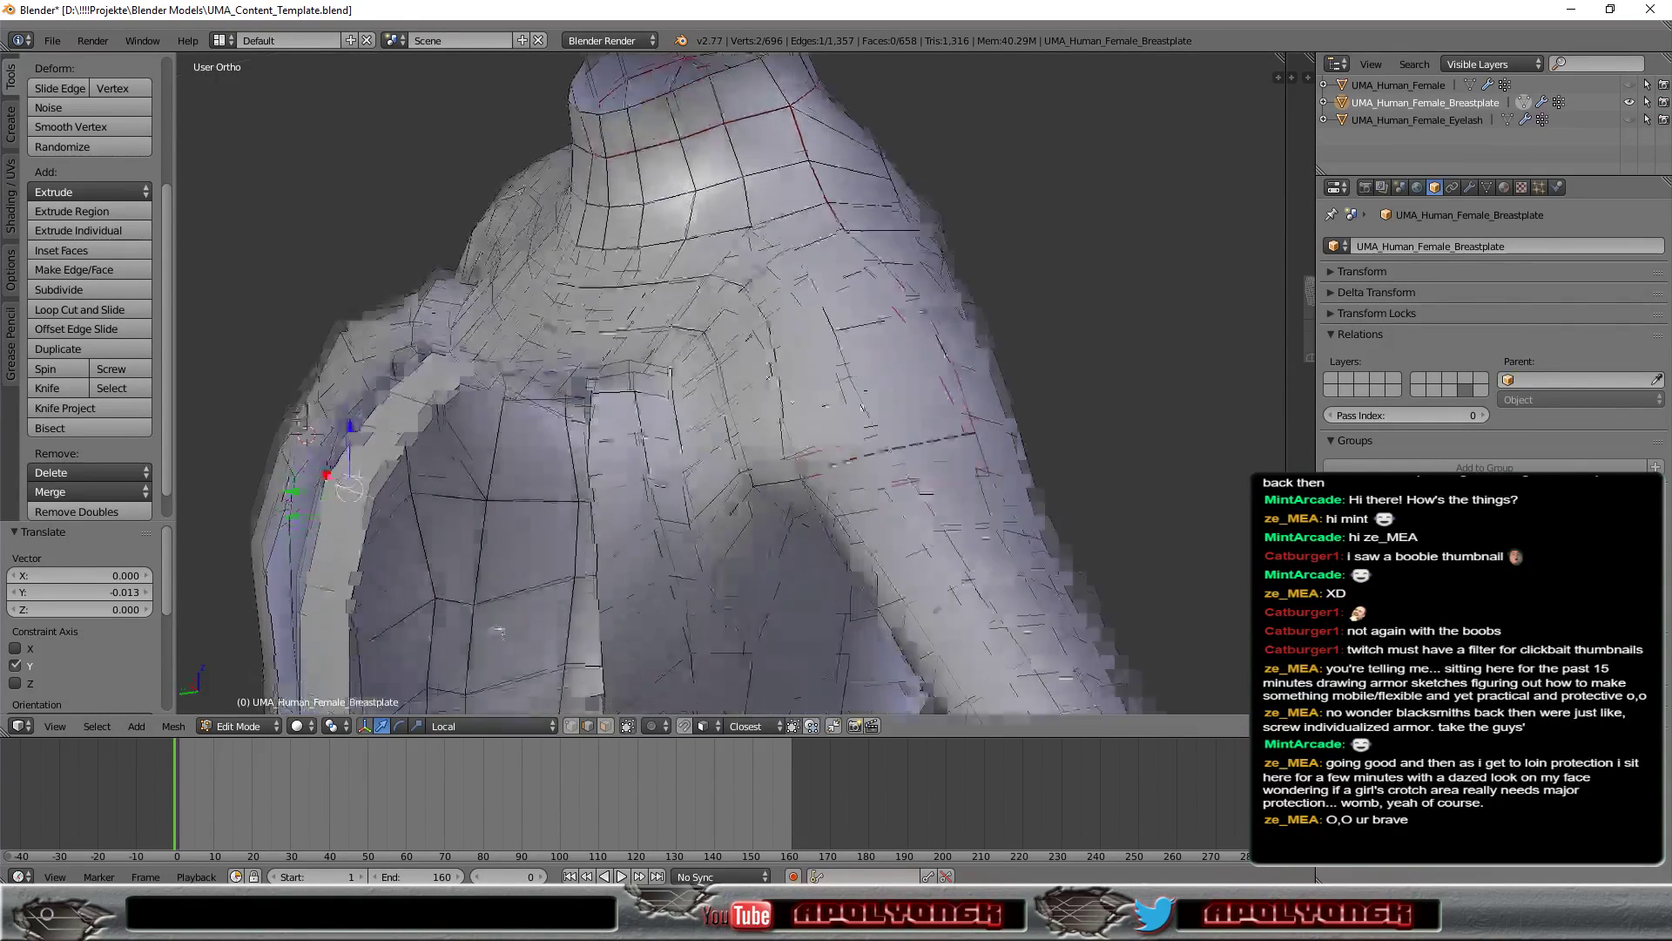
right_click(285, 561)
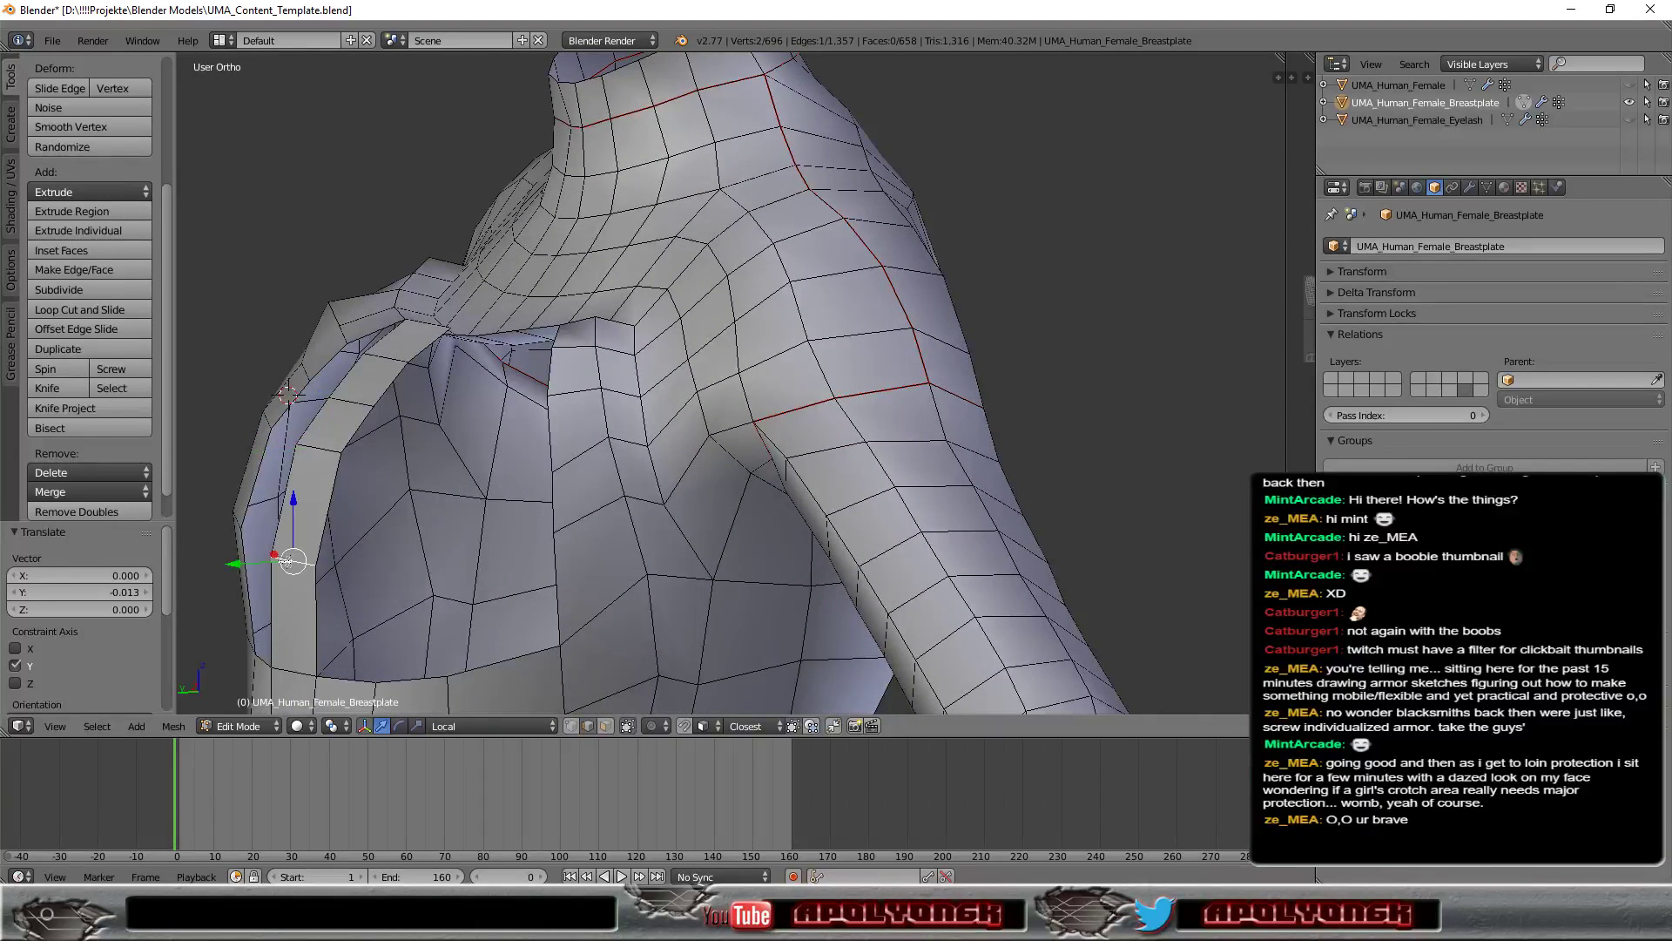
key("g")
key("z")
left_click(289, 519)
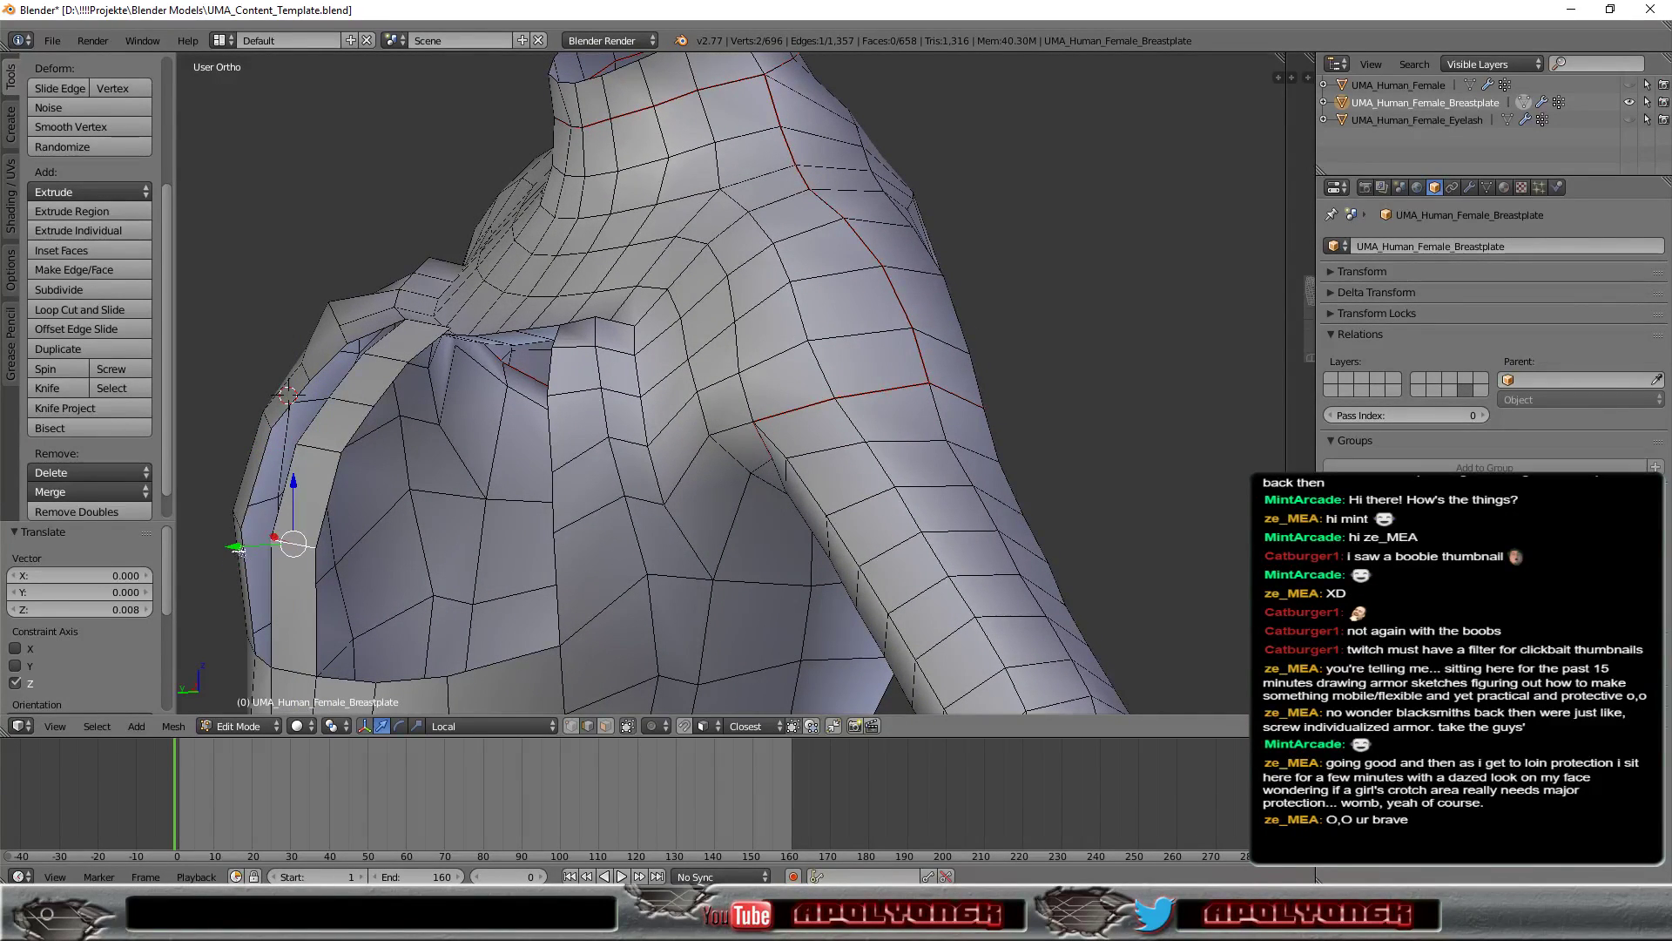
key("g")
key("y")
left_click(222, 552)
Step: Merge the first top-corner vertex pair at the last vertex onto the collar
middle_click_drag(420, 550, 526, 621)
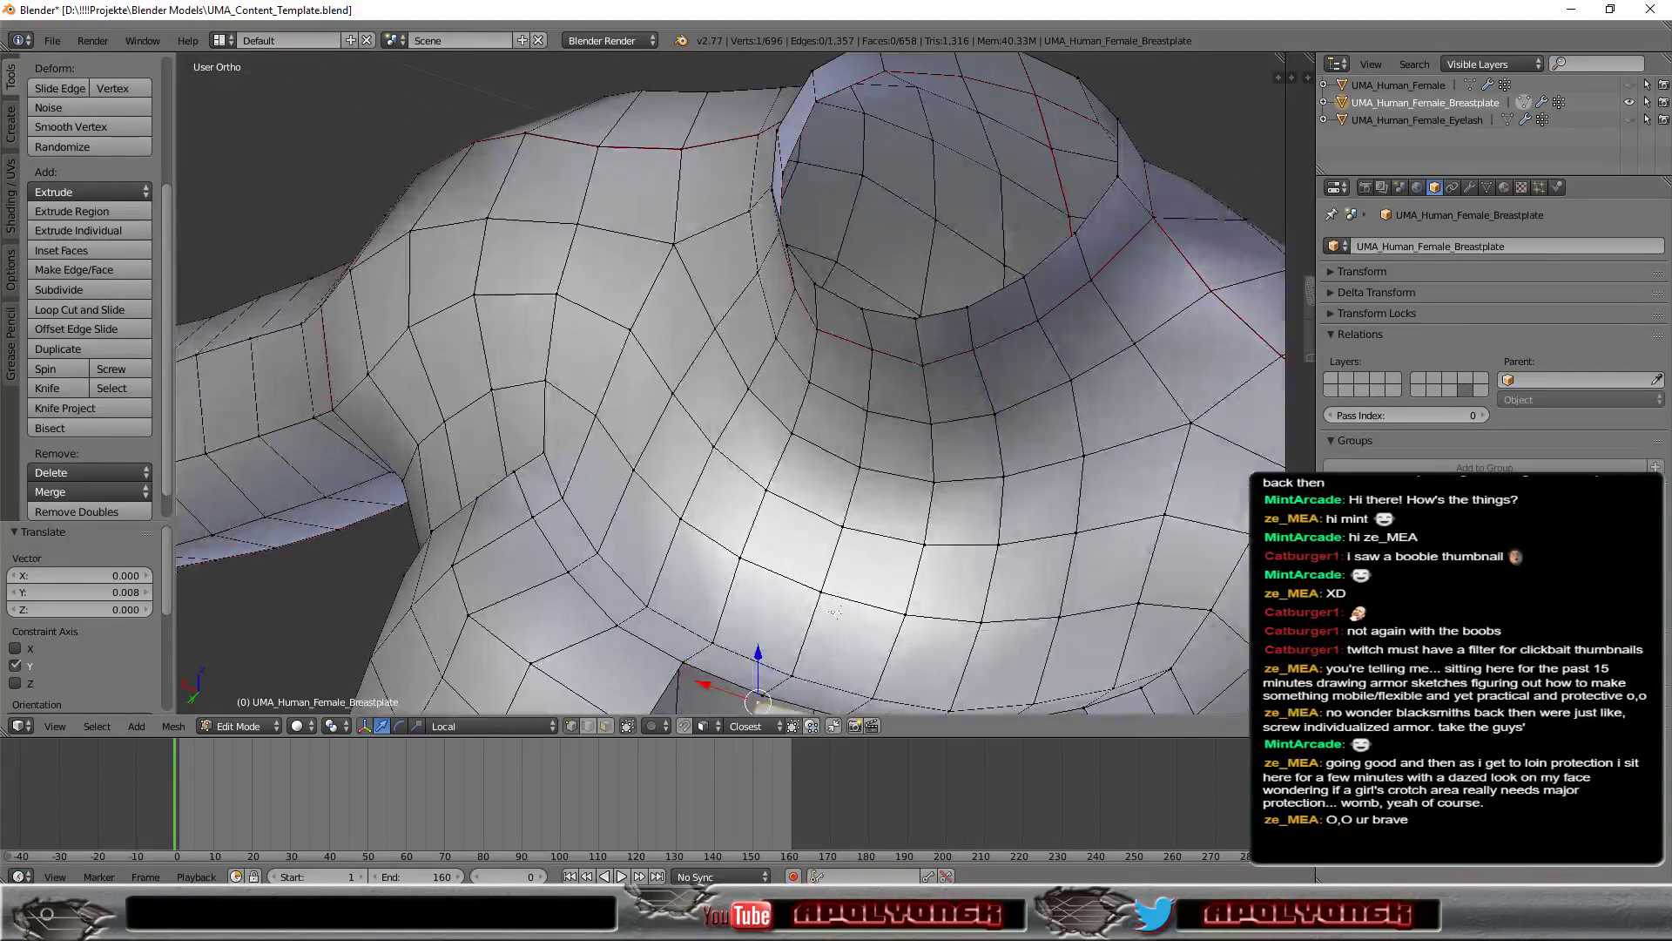
middle_click_drag(831, 599, 509, 660)
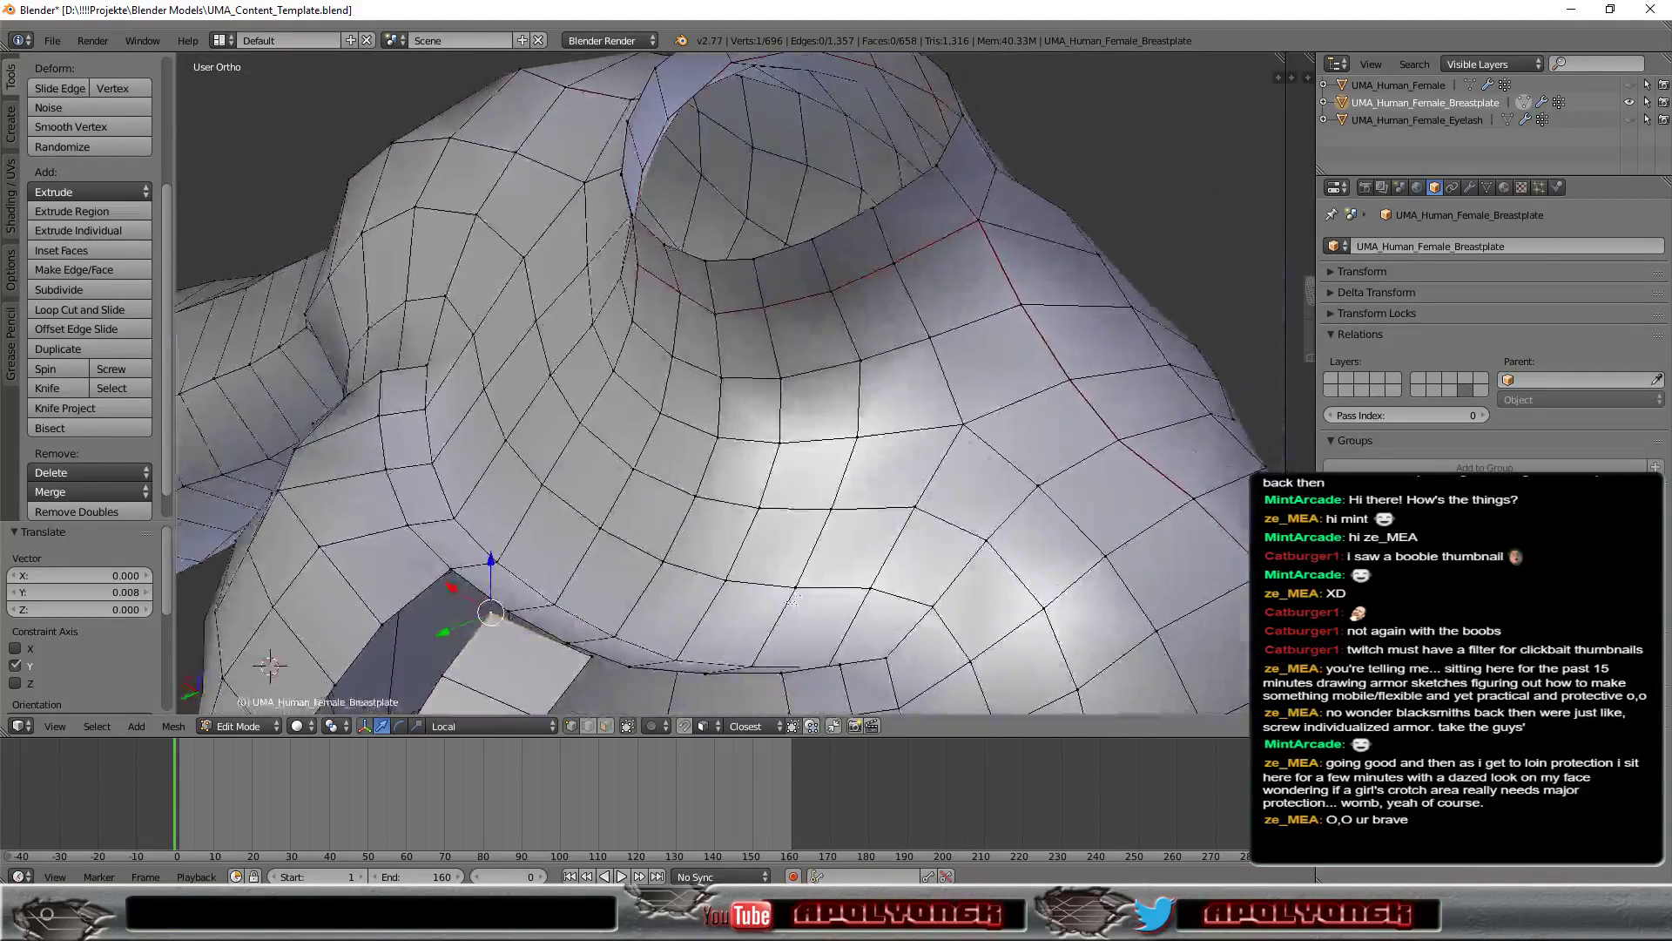
right_click(516, 614, "shift")
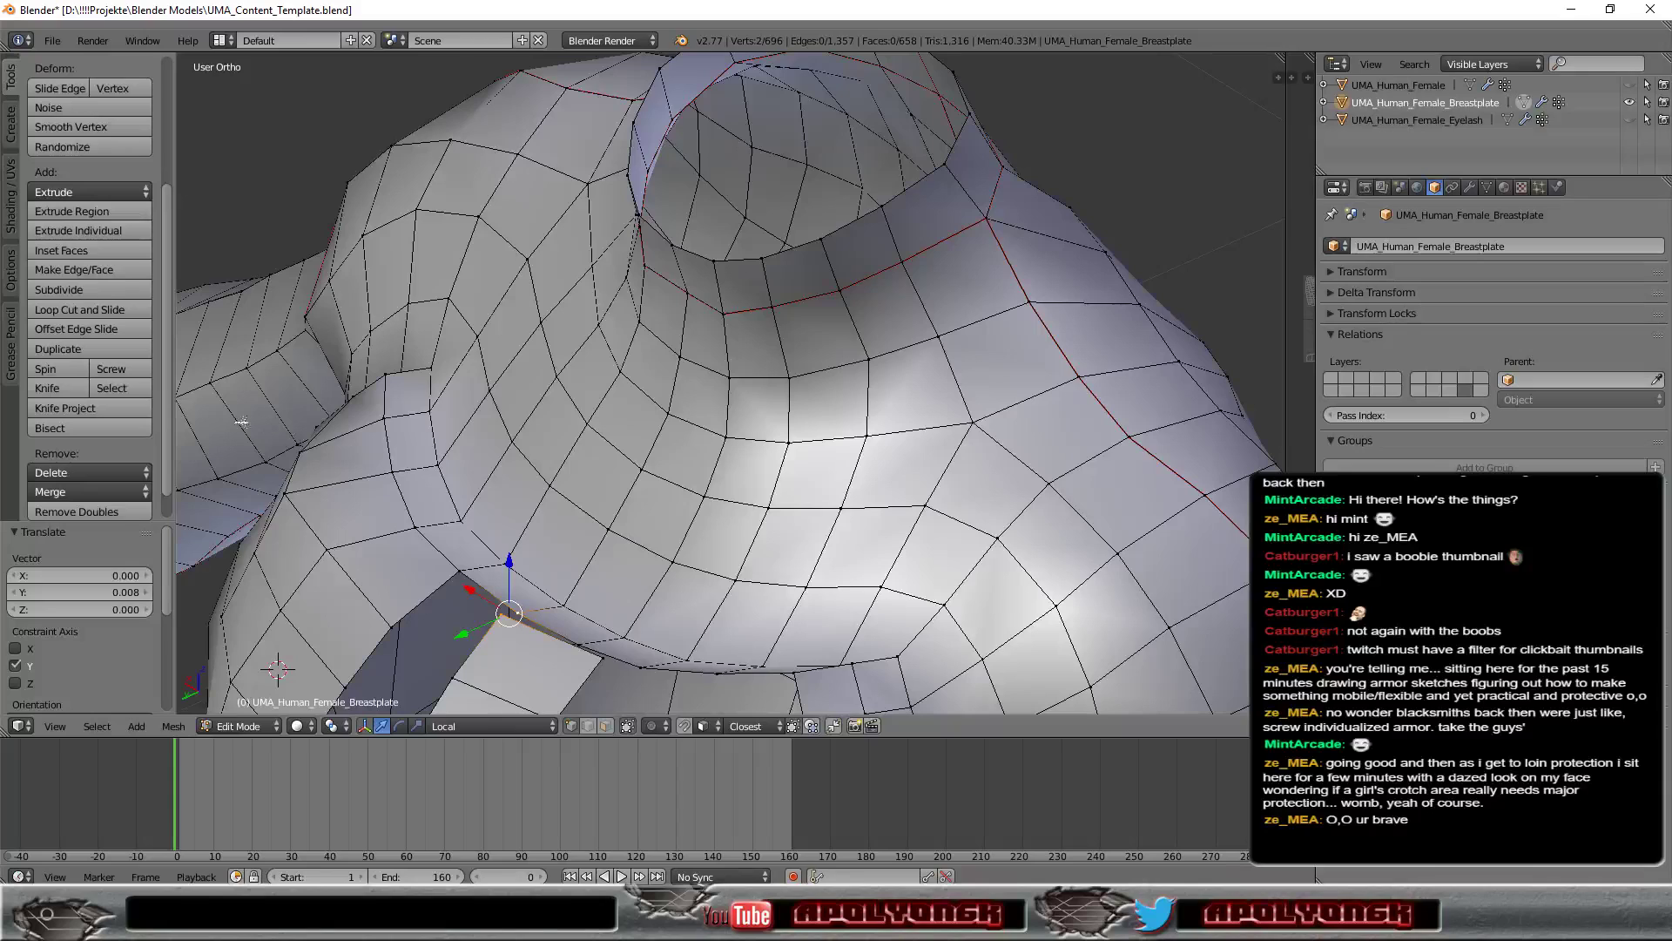
left_click(74, 493)
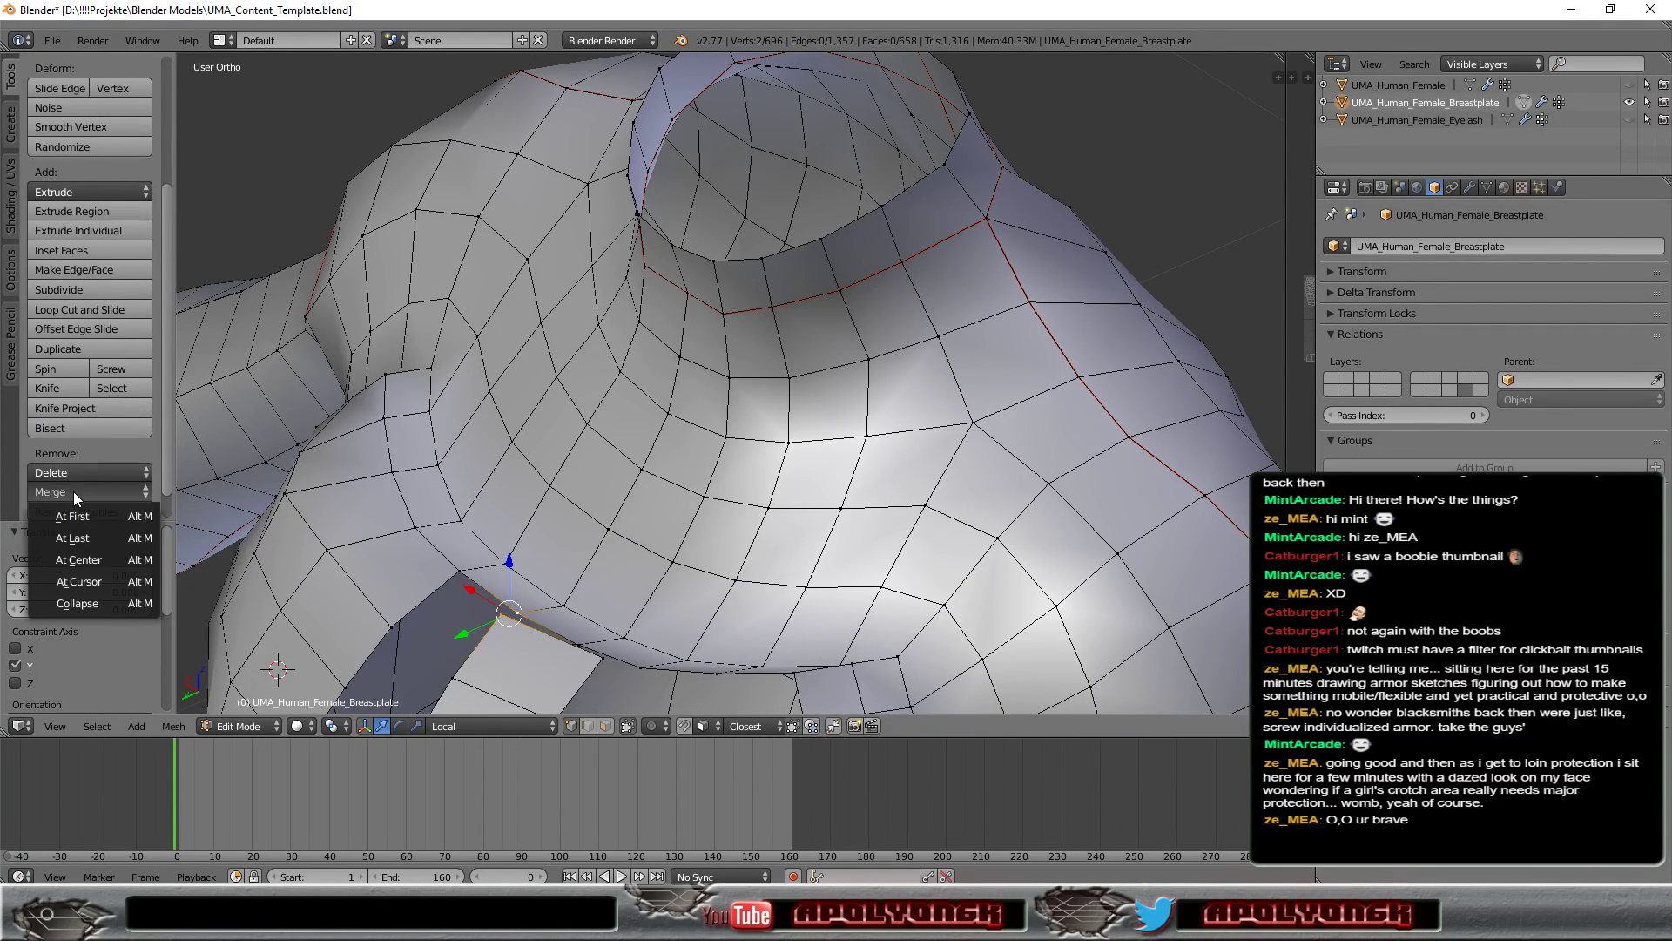
left_click(80, 541)
Step: Merge the other top-corner vertex pair with its adjacent collar vertex
right_click(606, 661)
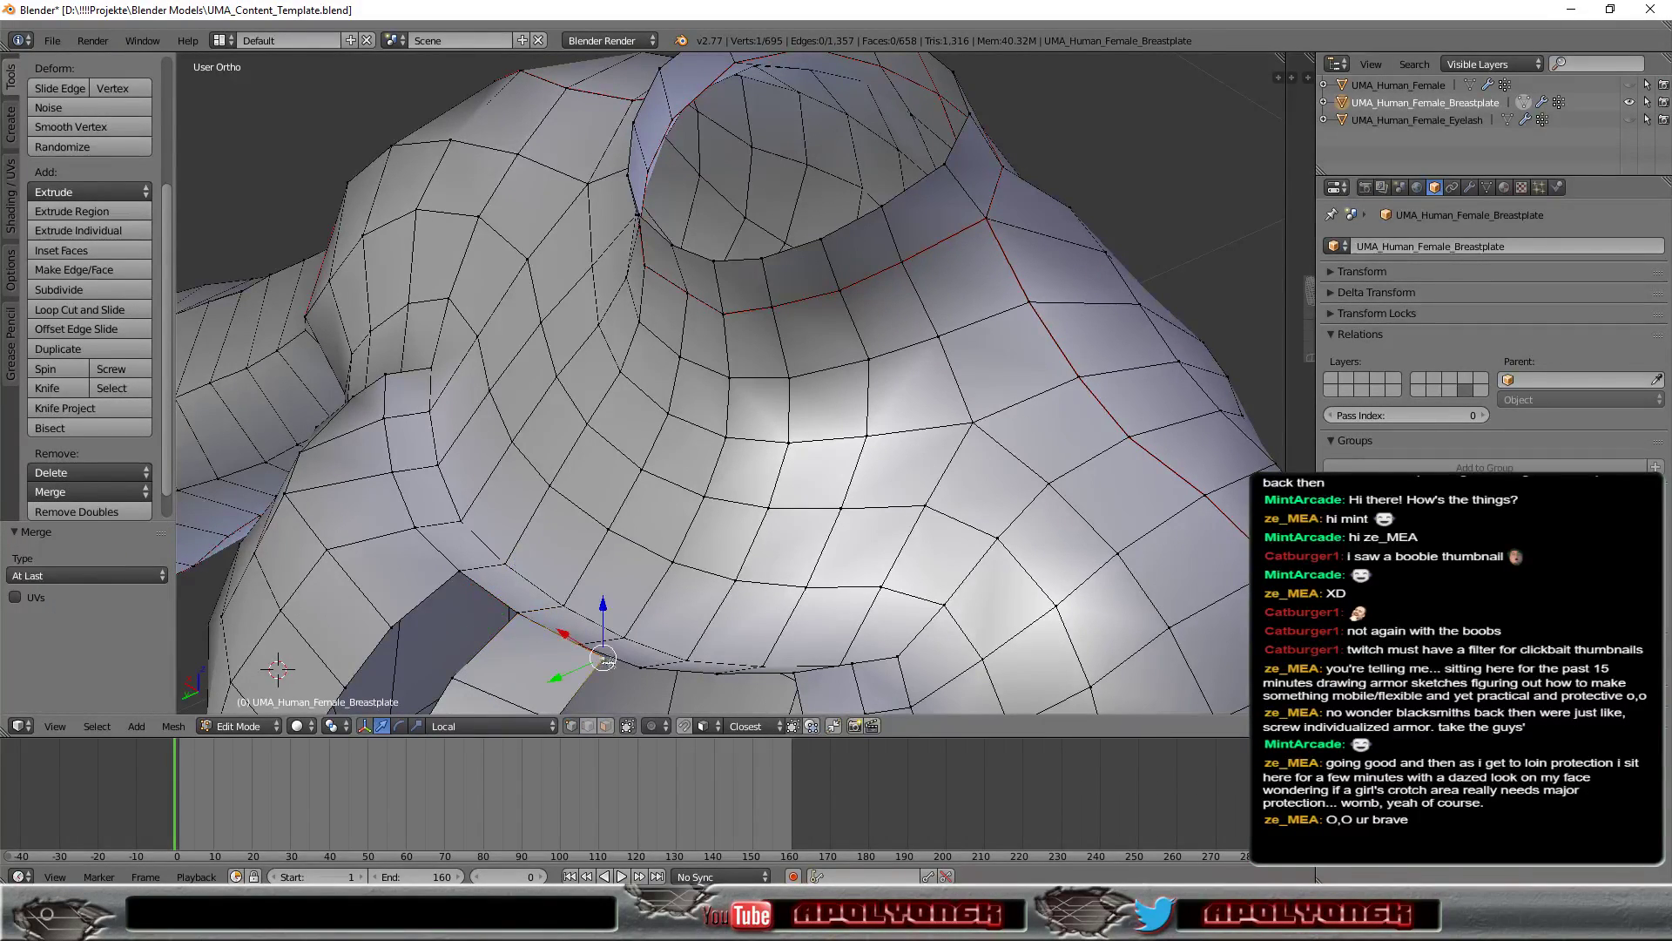
right_click(578, 642, "shift")
left_click(80, 489)
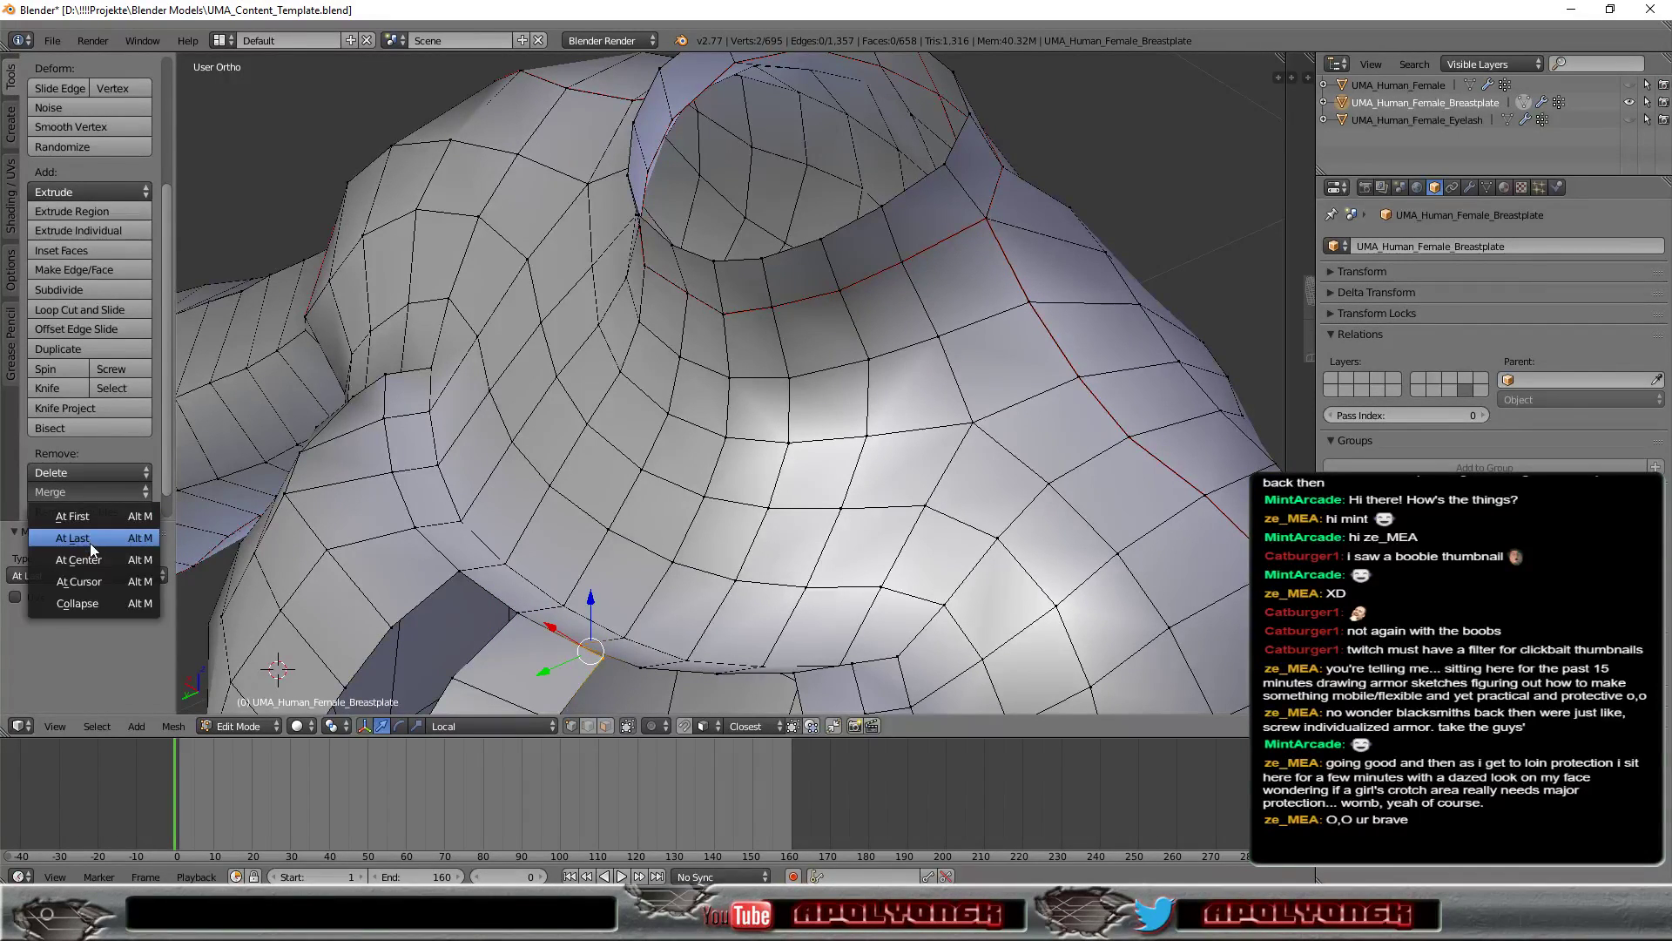
left_click(90, 542)
mouse_move(517, 617)
middle_mouse_down()
mouse_move(760, 626)
mouse_move(844, 543)
mouse_move(550, 527)
mouse_move(486, 405)
middle_mouse_up()
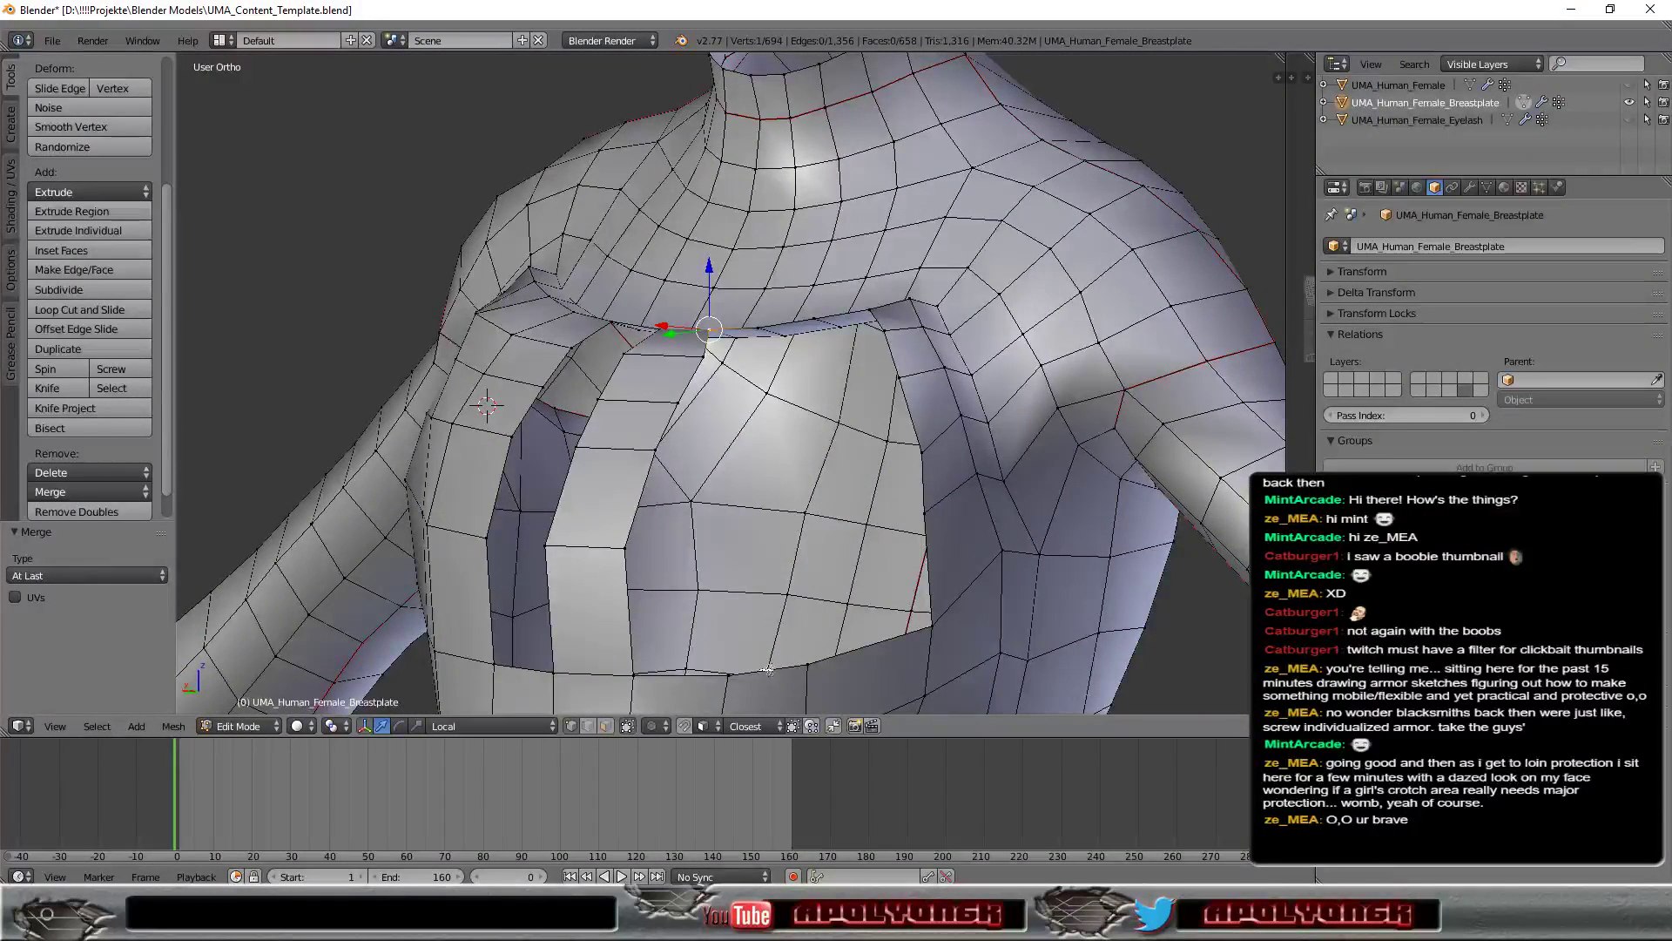
Step: In edge select mode, extrude the chest bottom edge upward three times toward the collar
left_click(584, 730)
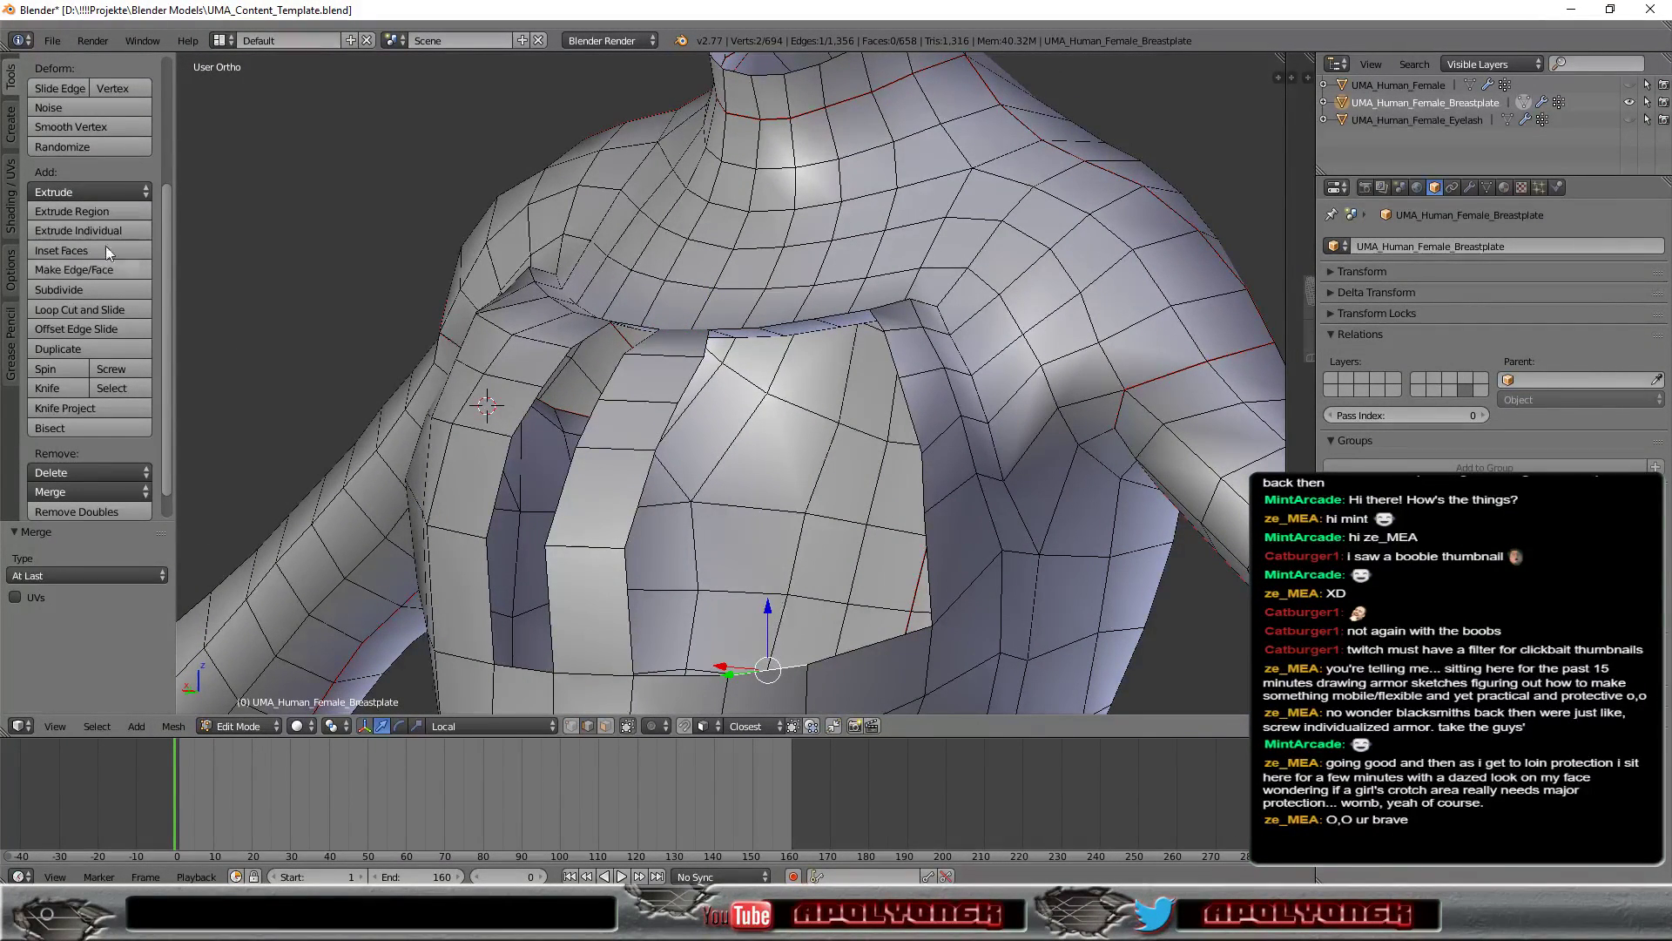
left_click(75, 190)
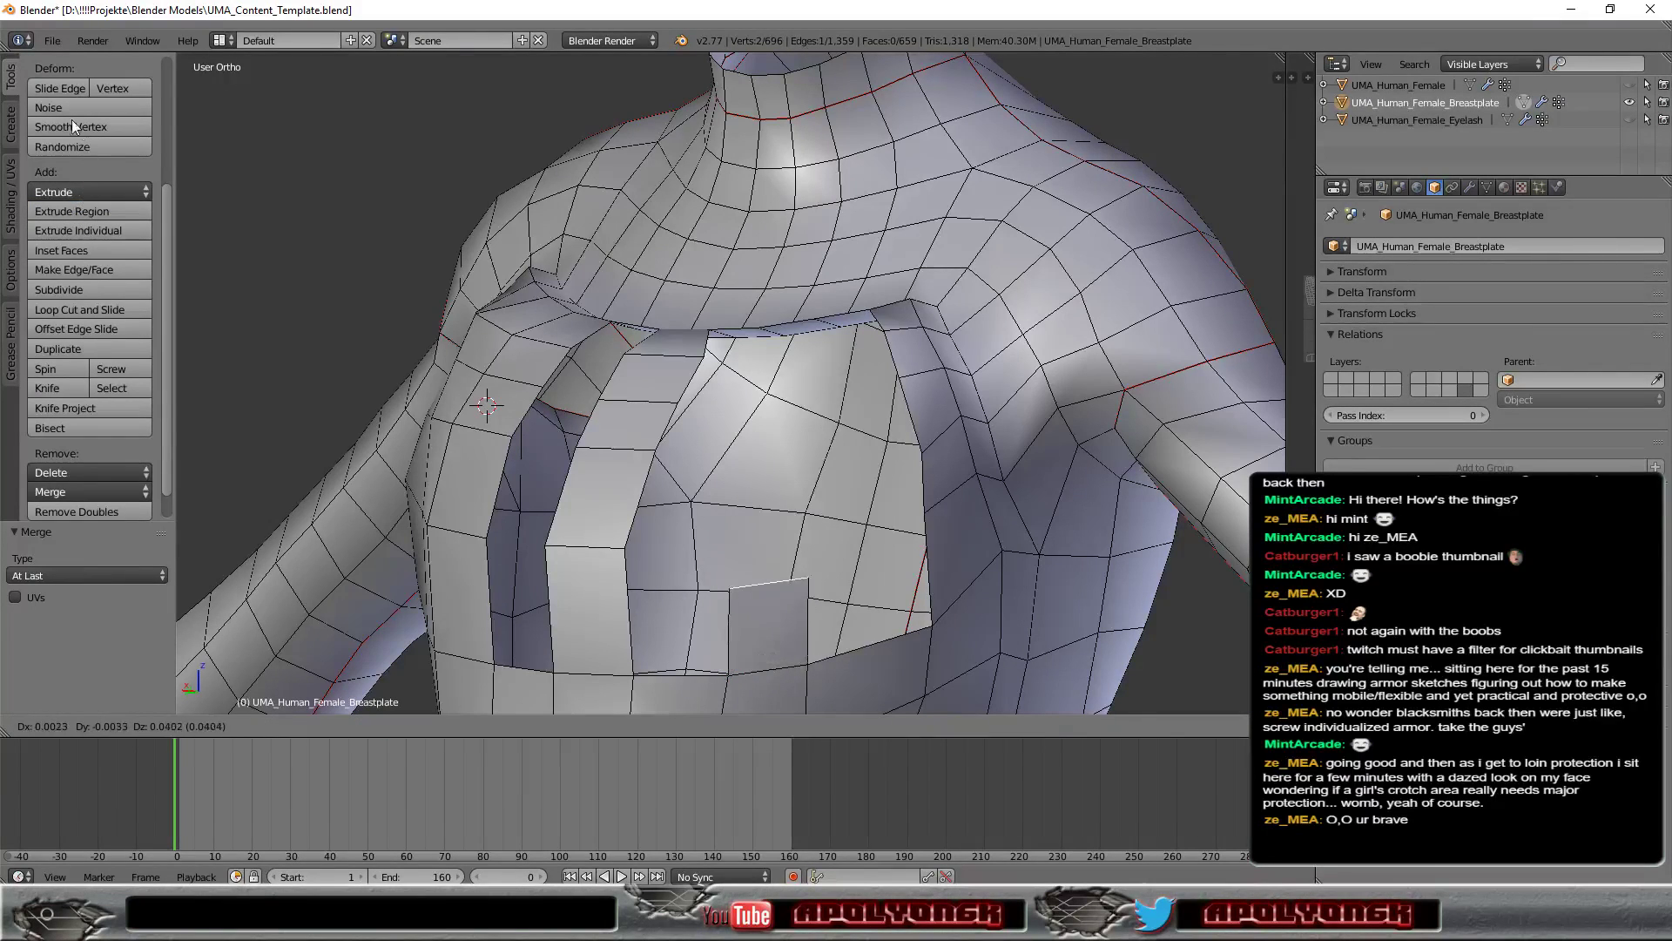
left_click(77, 88)
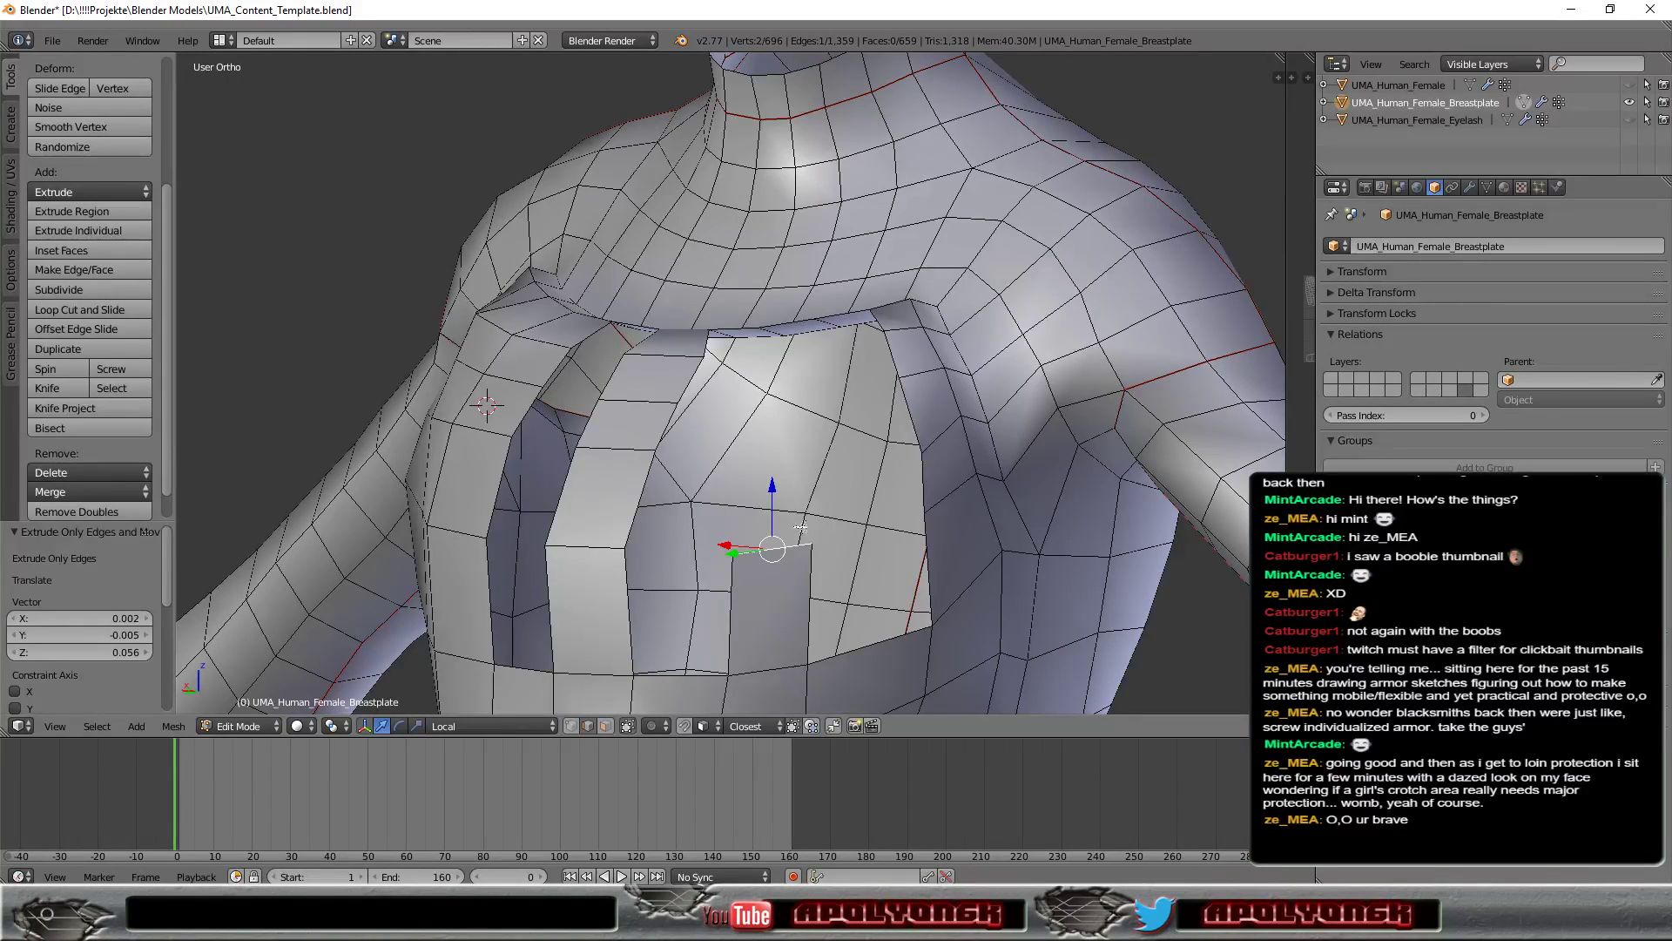
key("e")
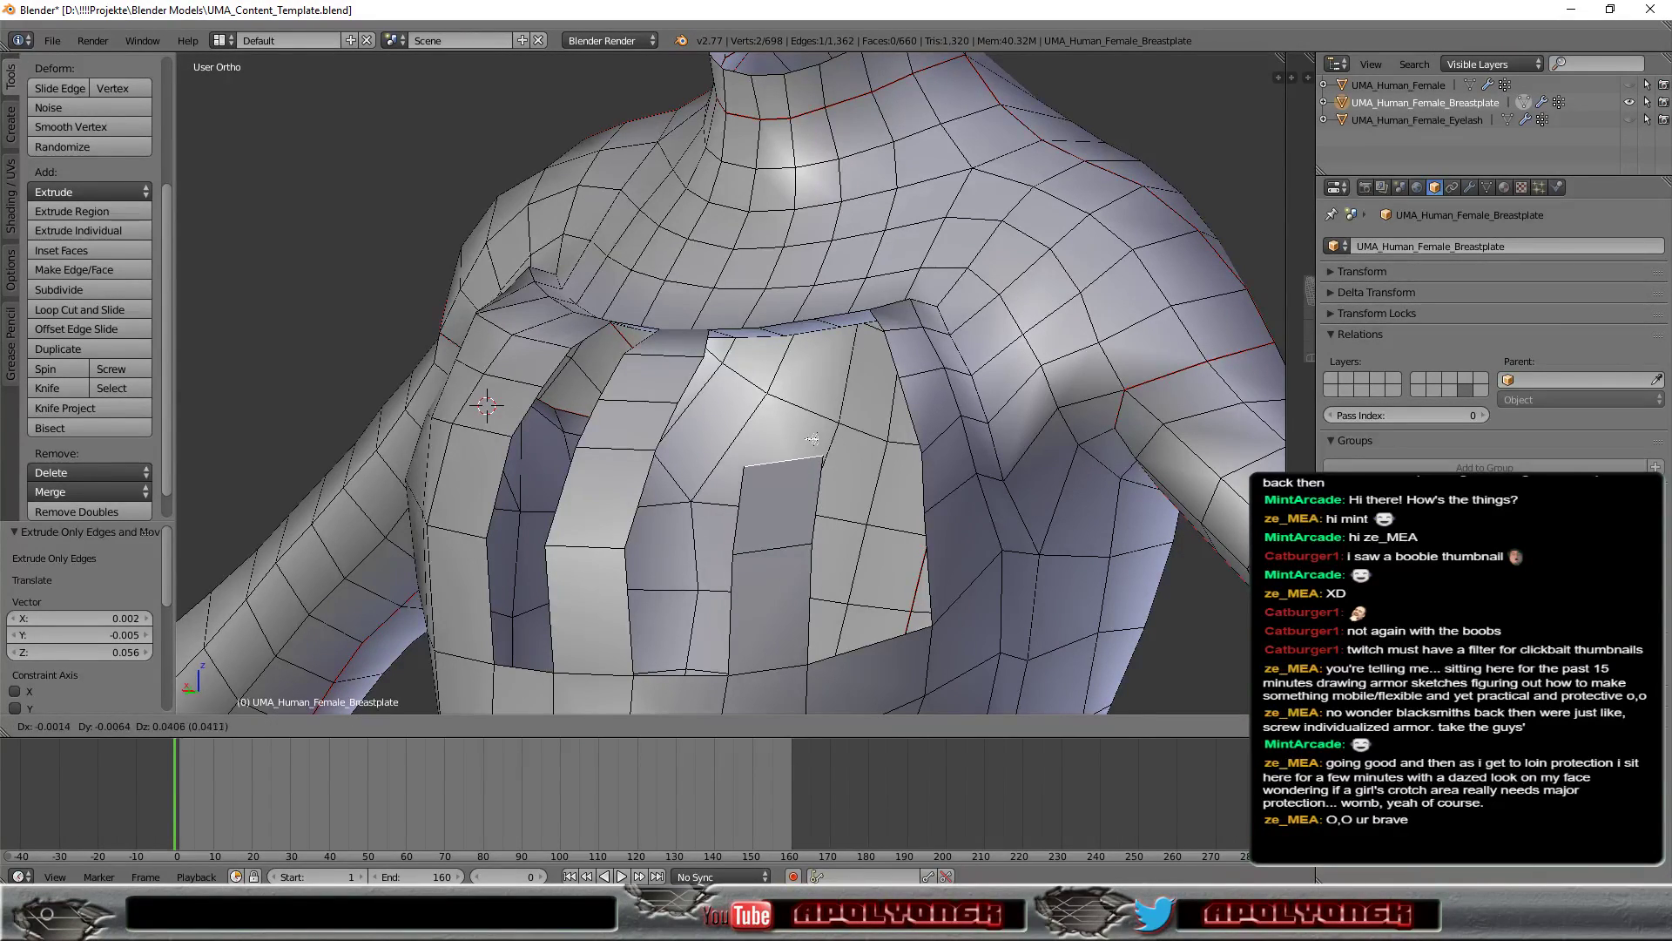
left_click(812, 436)
key("e")
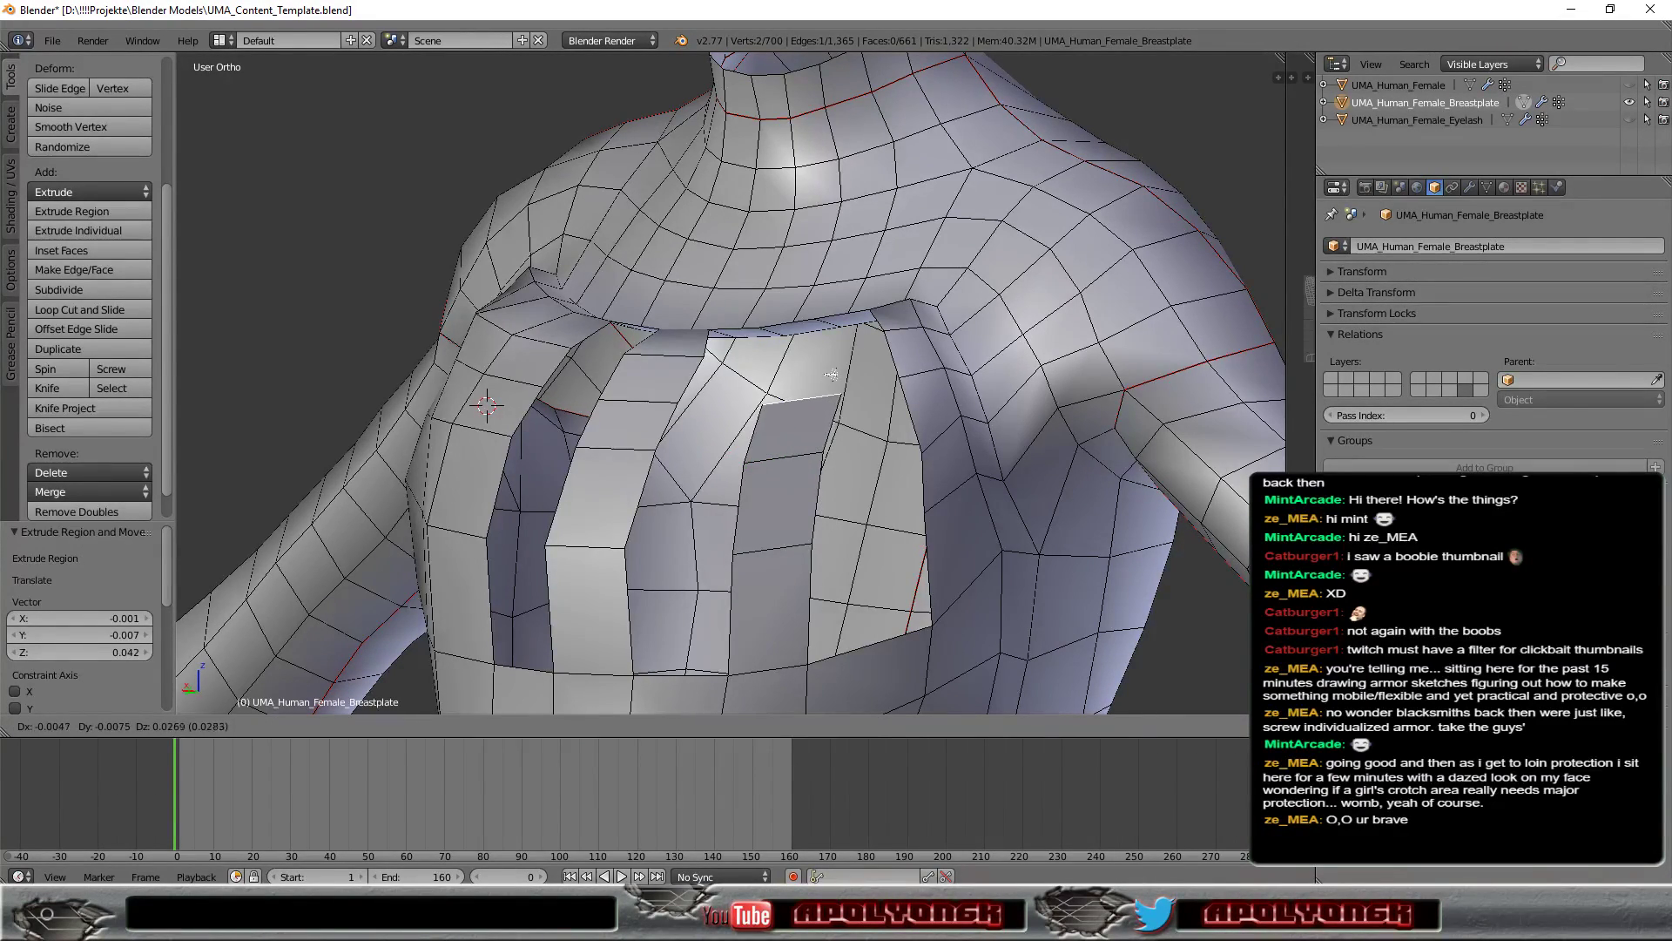
left_click(828, 366)
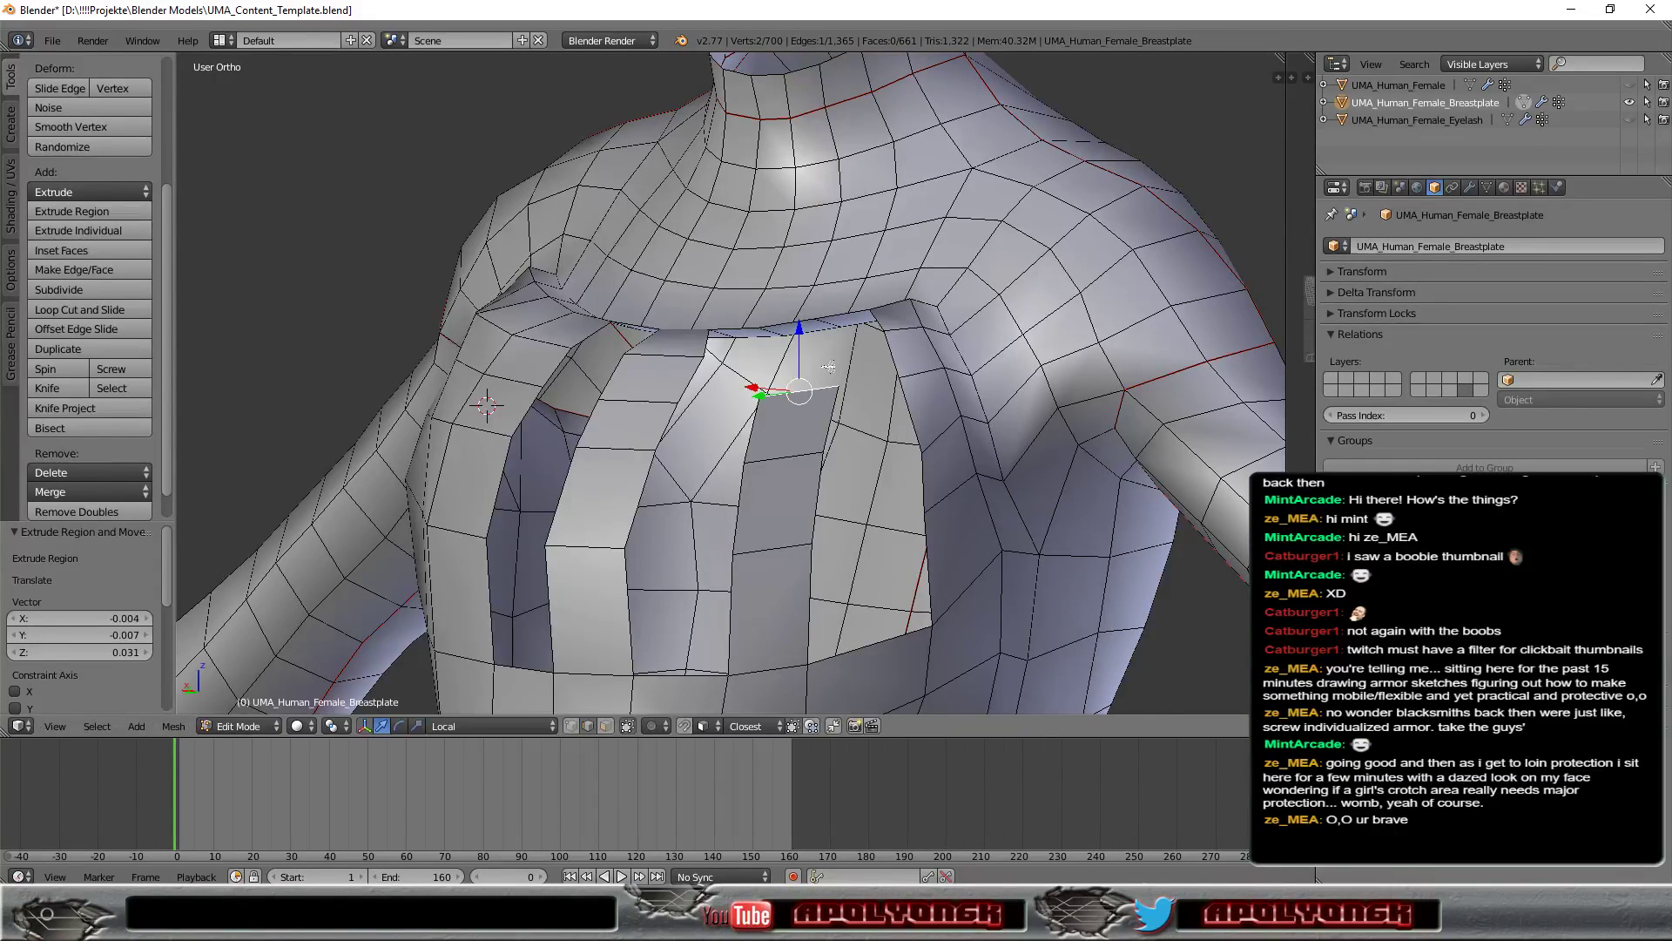